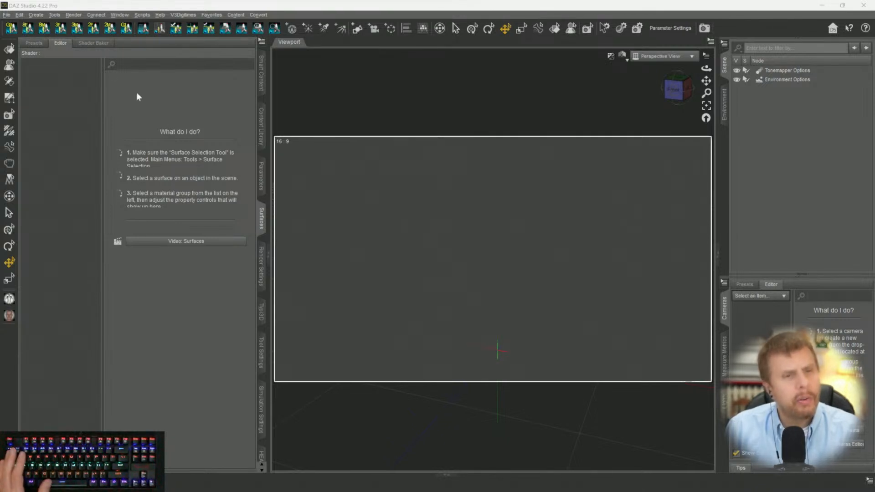
Open the recent scene Drago Face.duf without saving changes to the current scene.
click(7, 15)
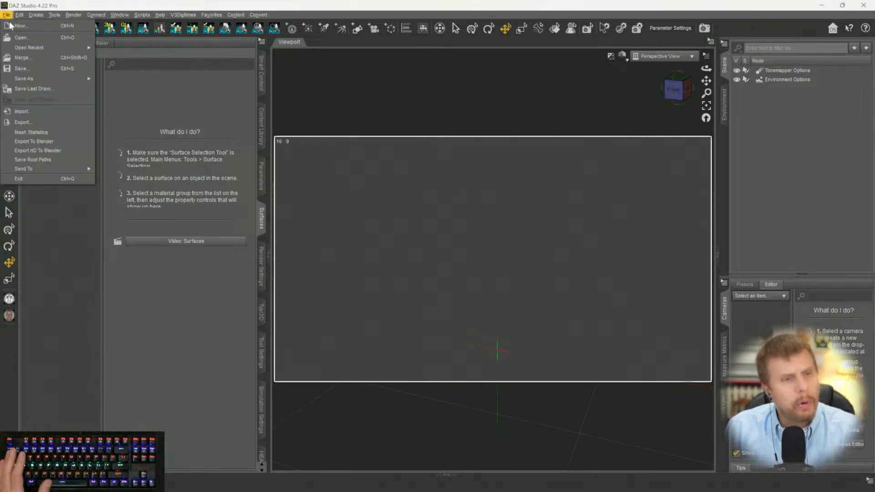
mouse_move(41, 48)
click(121, 49)
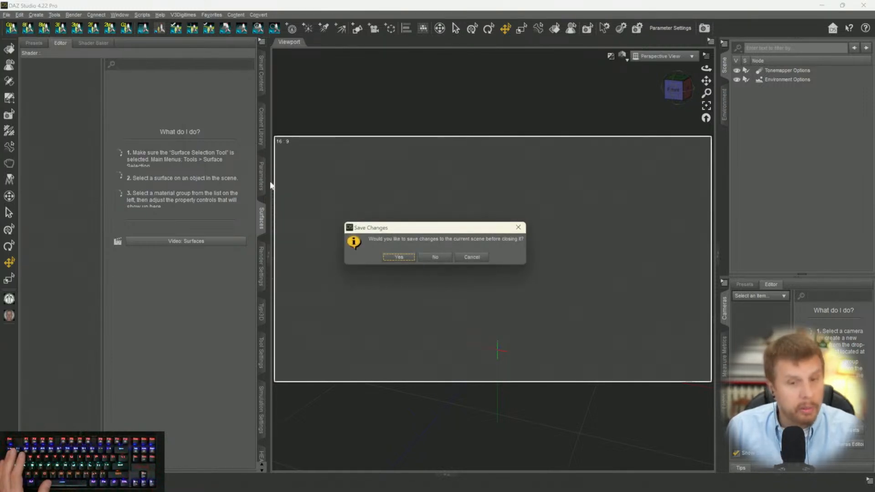
click(436, 257)
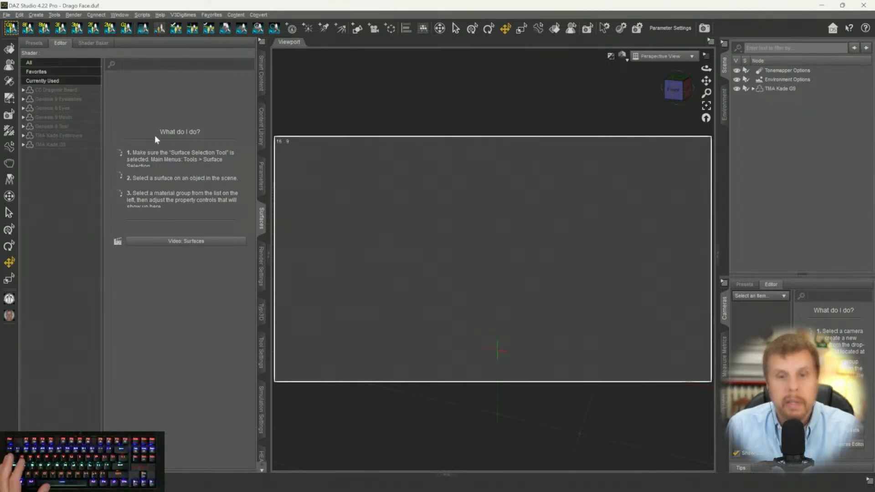
Select the TMA Kade G9 figure and display the viewport with textured shading after trying the rendered preview.
click(763, 89)
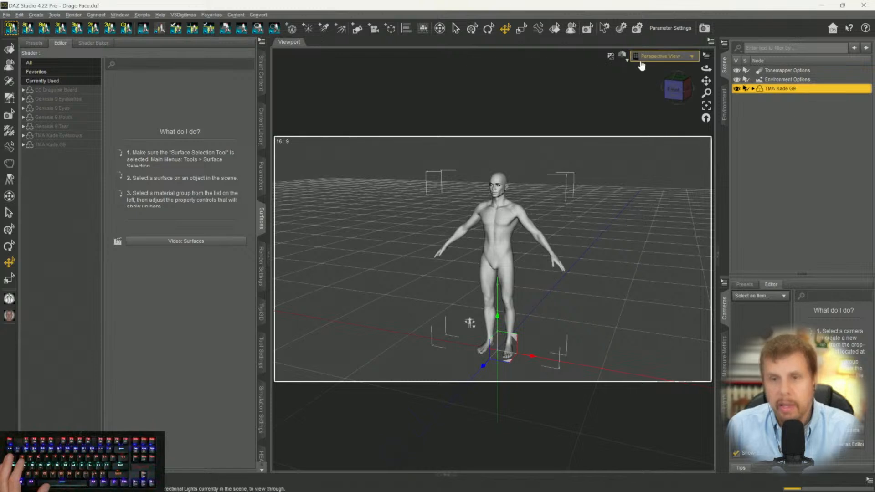
click(623, 57)
click(620, 141)
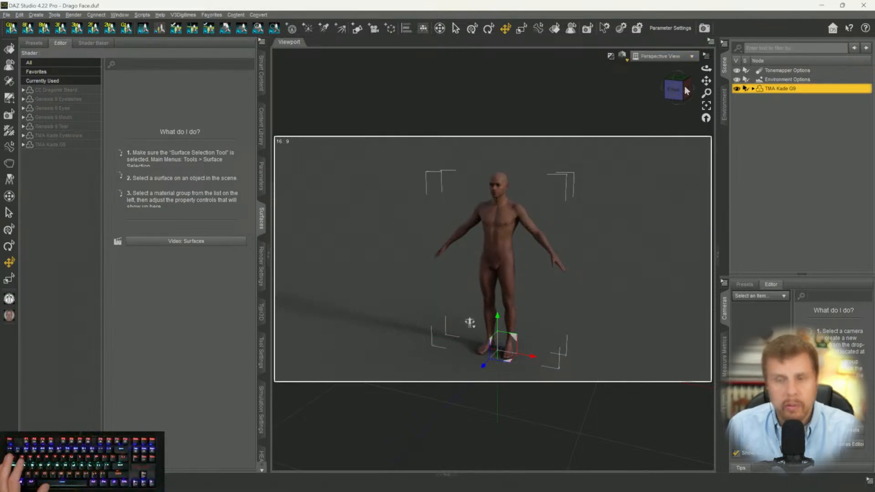
key(ctrl+9)
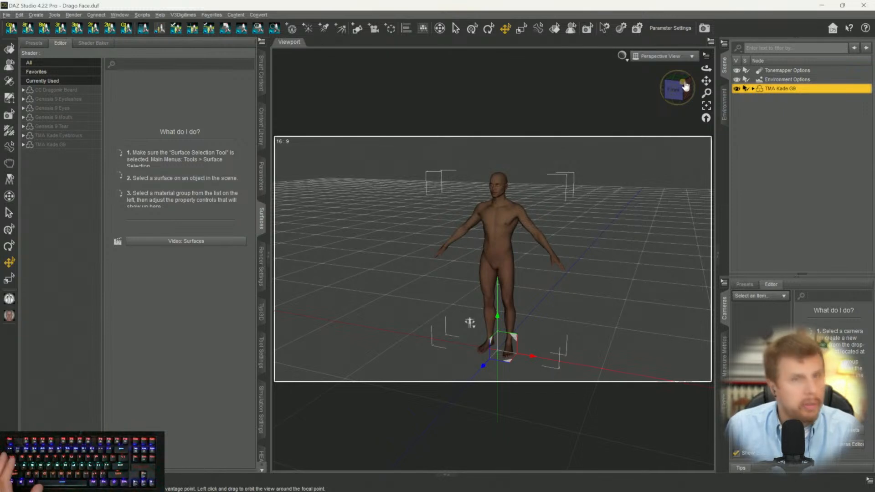
Frame the figure's head and upper body closely in the perspective view.
drag(704, 82, 706, 114)
scroll(706, 106, up, 4)
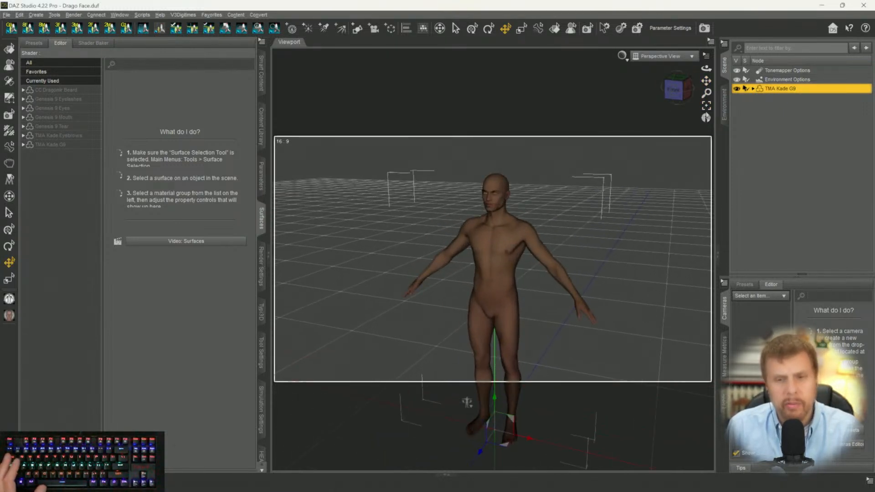
scroll(706, 118, up, 3)
scroll(706, 78, up, 3)
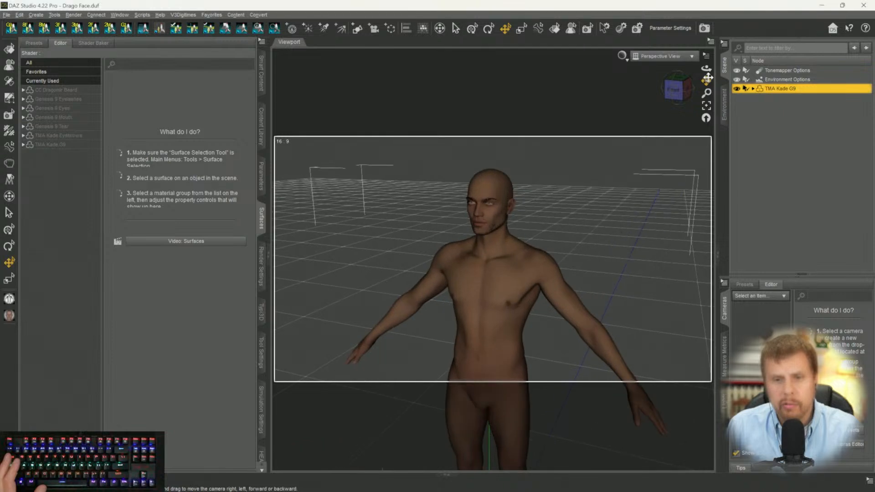
drag(706, 77, 706, 96)
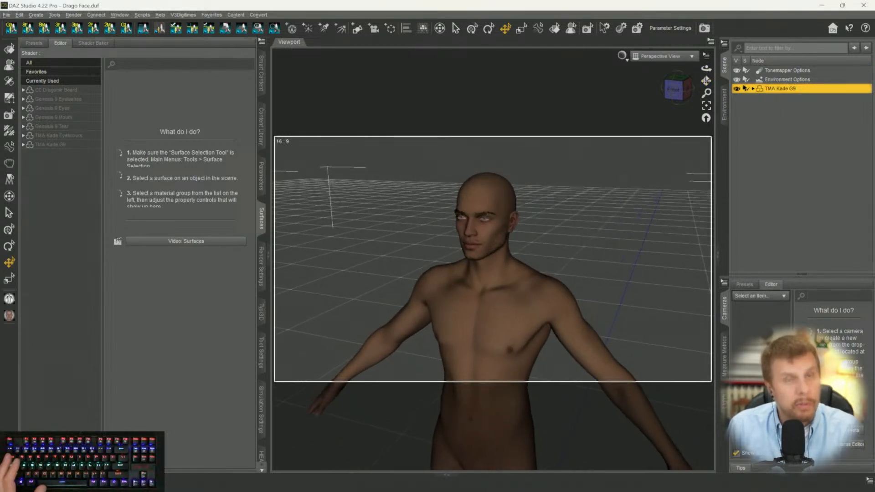
scroll(706, 70, up, 2)
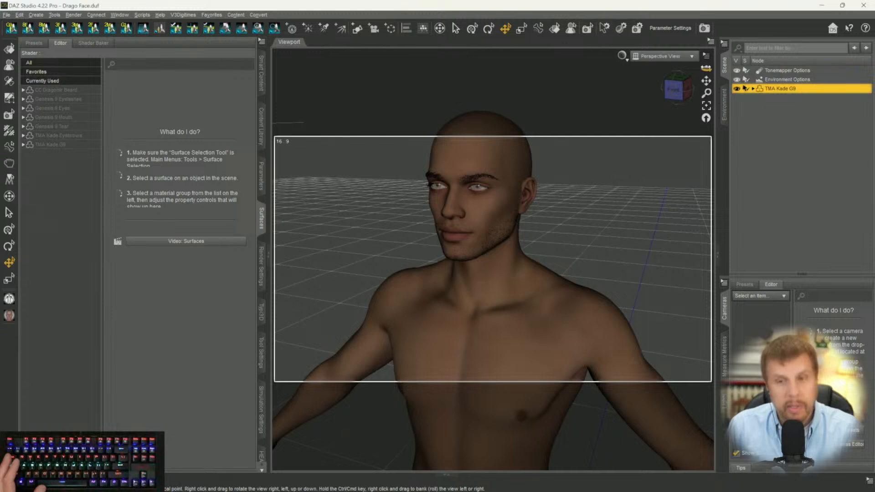
drag(705, 69, 699, 70)
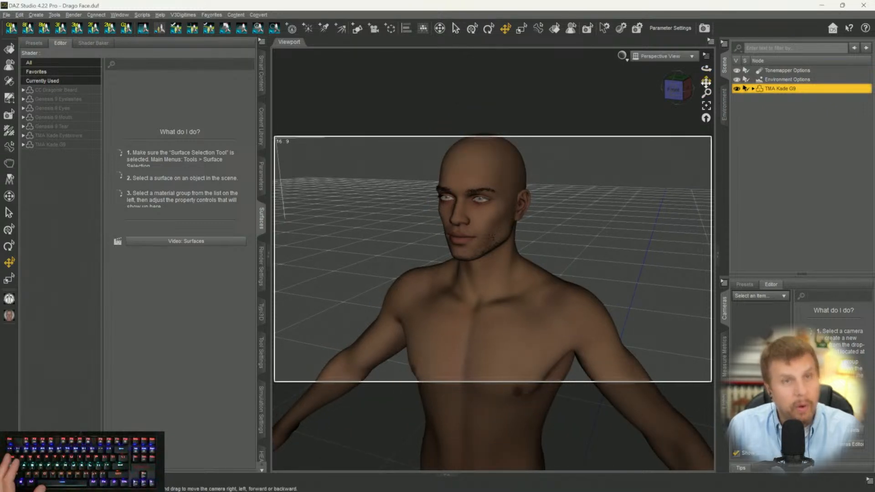
drag(706, 82, 705, 75)
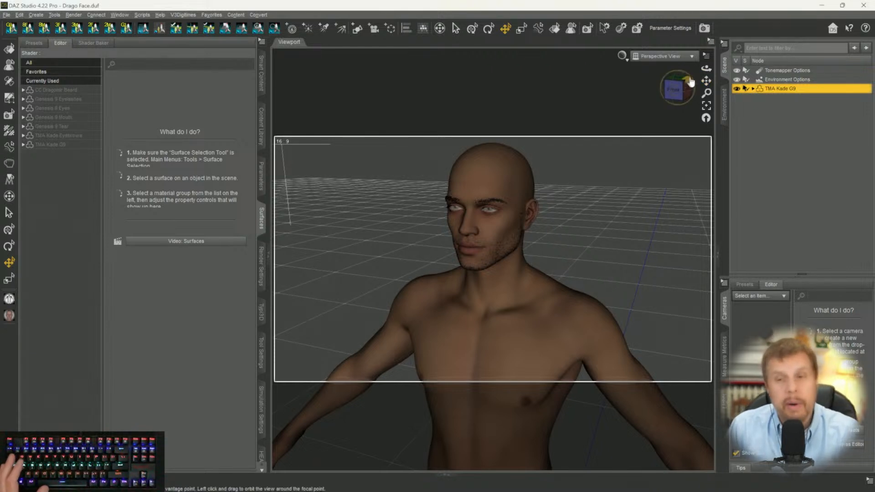
drag(706, 80, 709, 83)
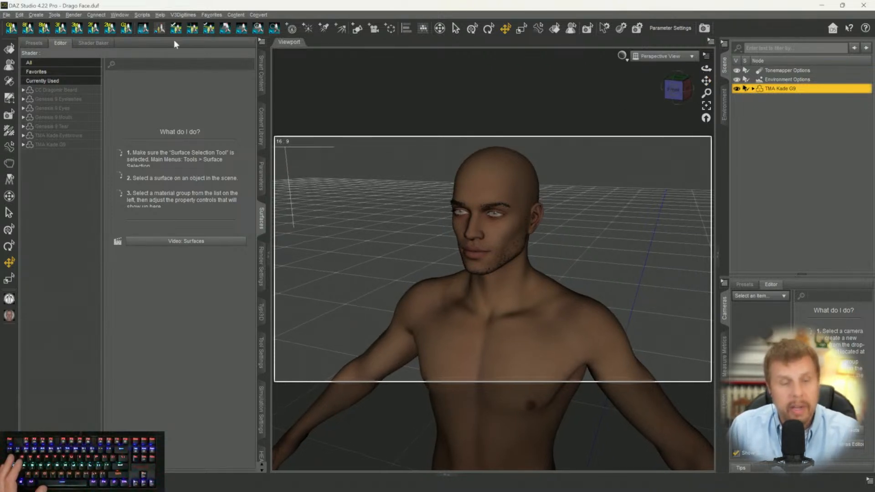
Check the advanced render settings for the hardware devices used by NVIDIA Iray.
click(262, 280)
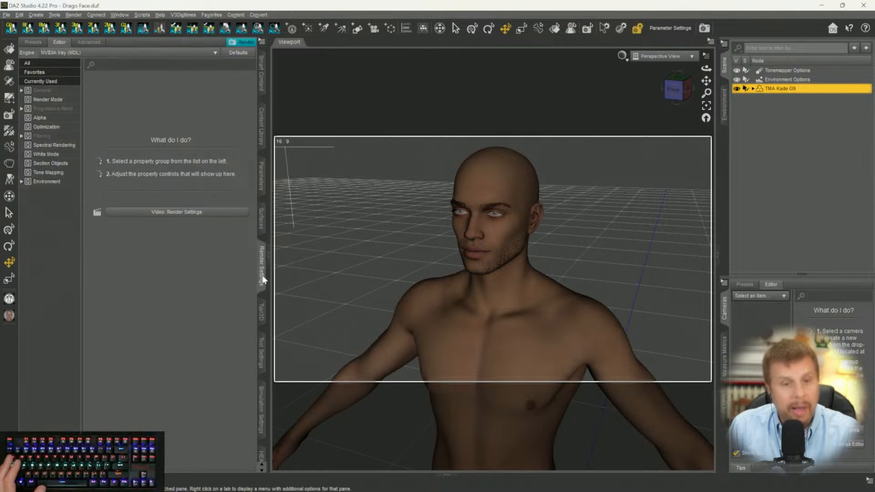
click(47, 91)
click(90, 43)
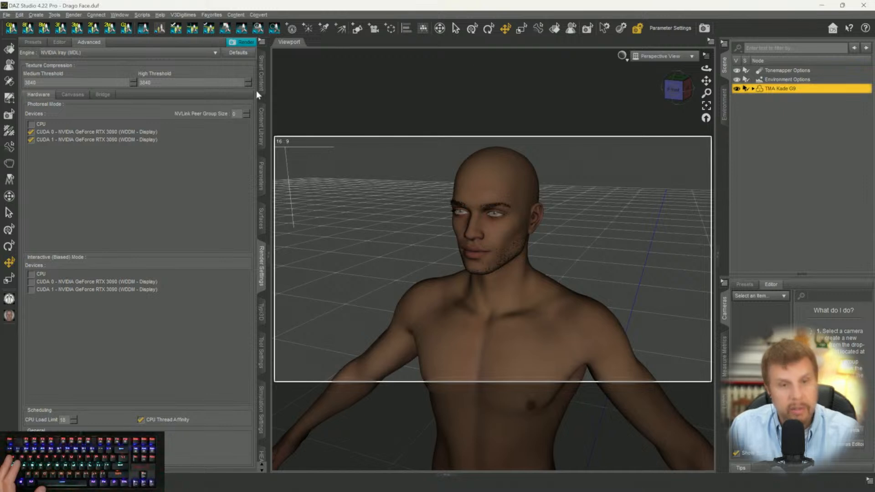
Show the short hair products in the Default > Hair > Short category of the Smart Content library.
click(261, 75)
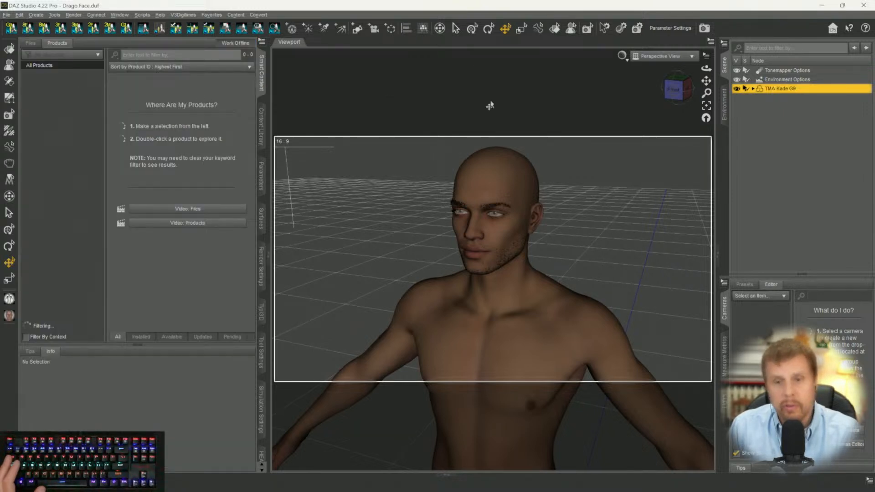
scroll(625, 151, up, 3)
drag(671, 80, 706, 99)
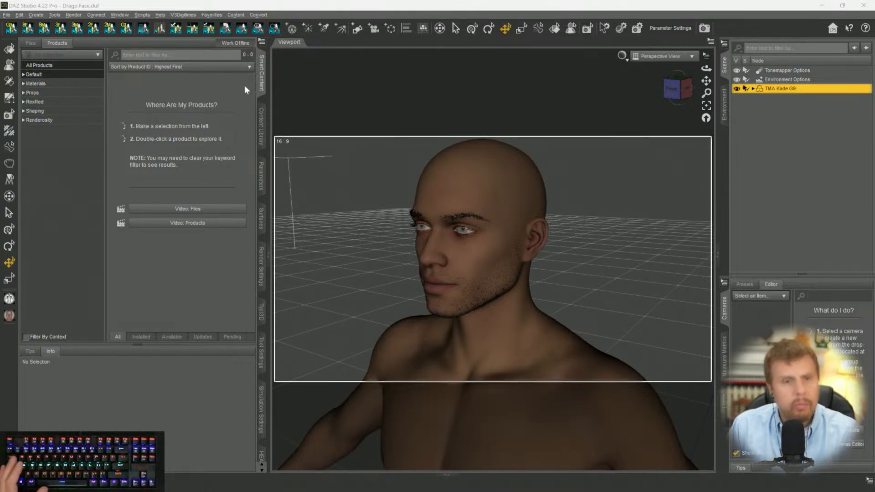
click(25, 74)
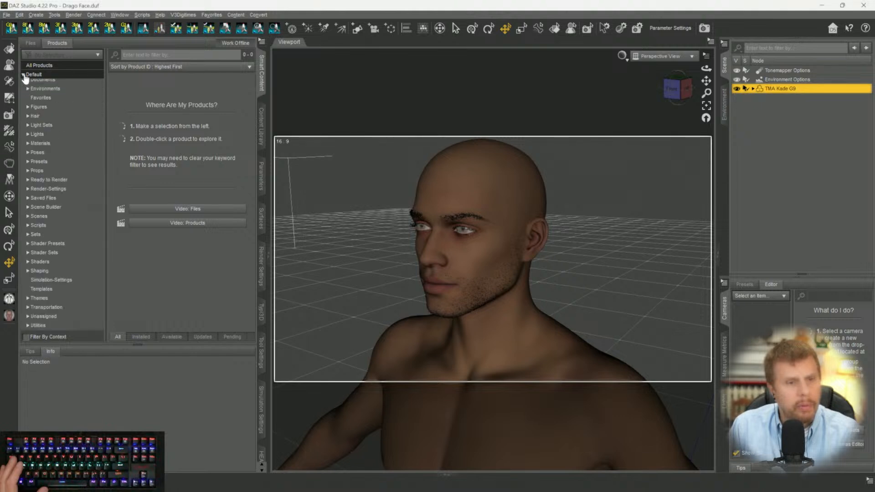
click(34, 175)
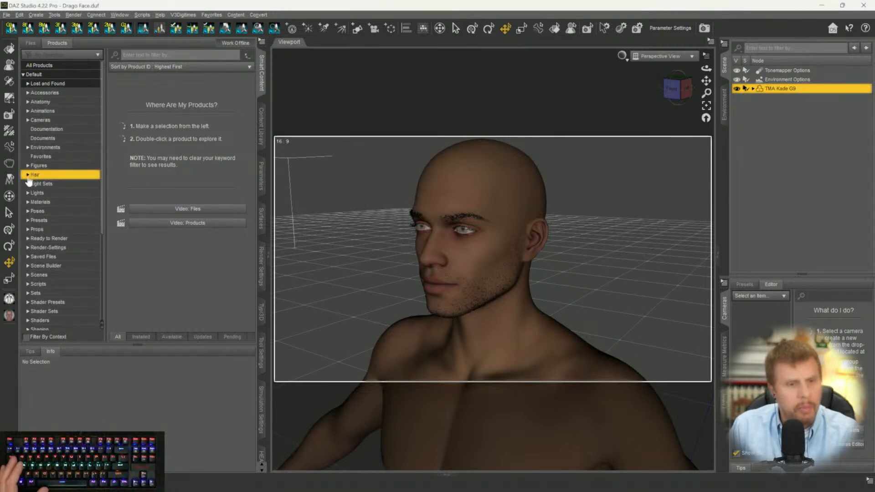
click(27, 177)
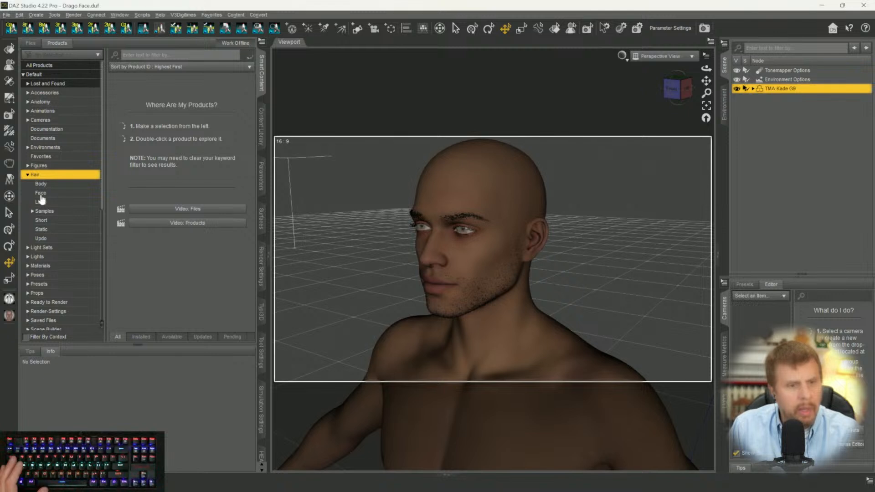
click(41, 221)
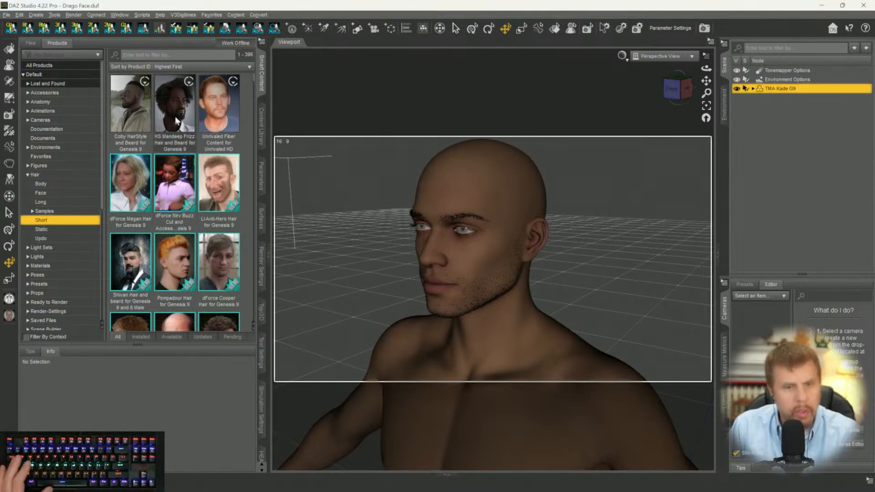
Find the Nelson Hair for Genesis 8 Males product among the short hairstyles and open its contents.
scroll(175, 116, down, 5)
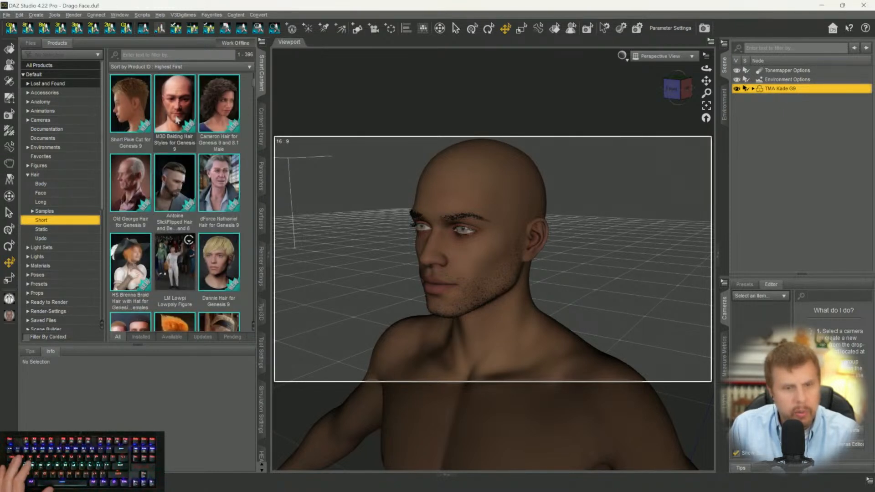
scroll(177, 120, down, 1)
mouse_move(176, 122)
scroll(176, 122, down, 3)
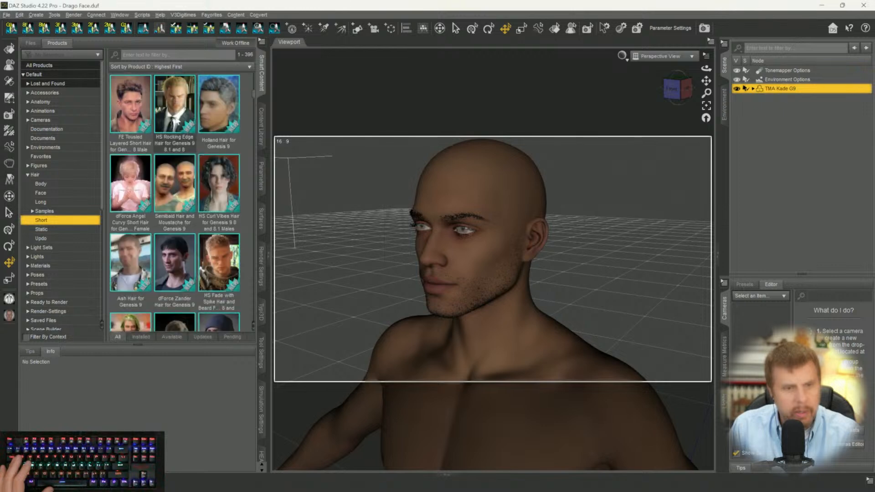
scroll(175, 120, down, 6)
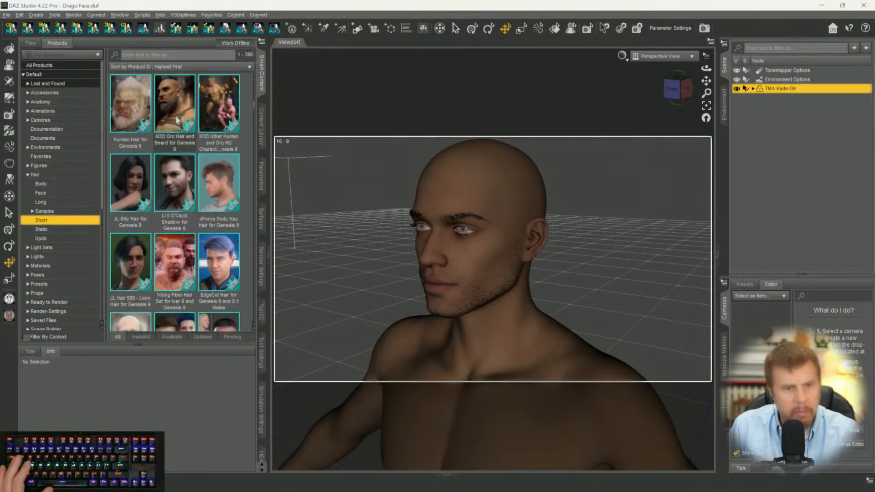
scroll(177, 120, down, 5)
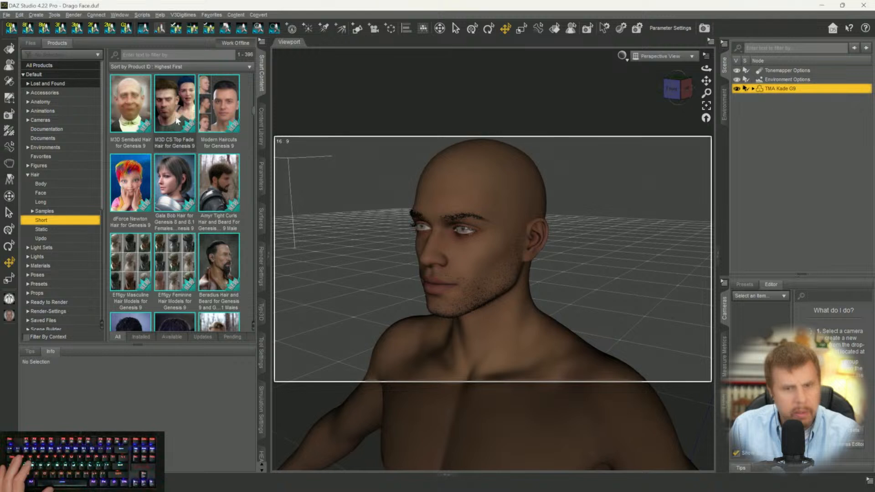
scroll(176, 119, down, 4)
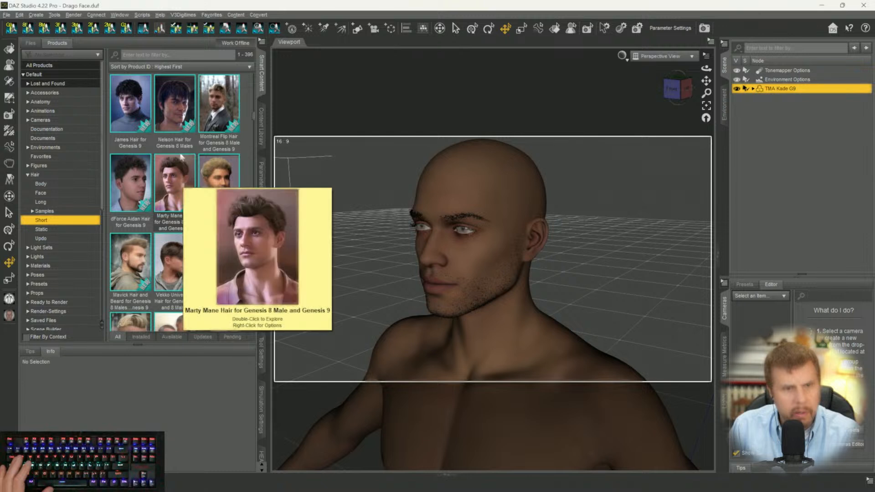
click(180, 132)
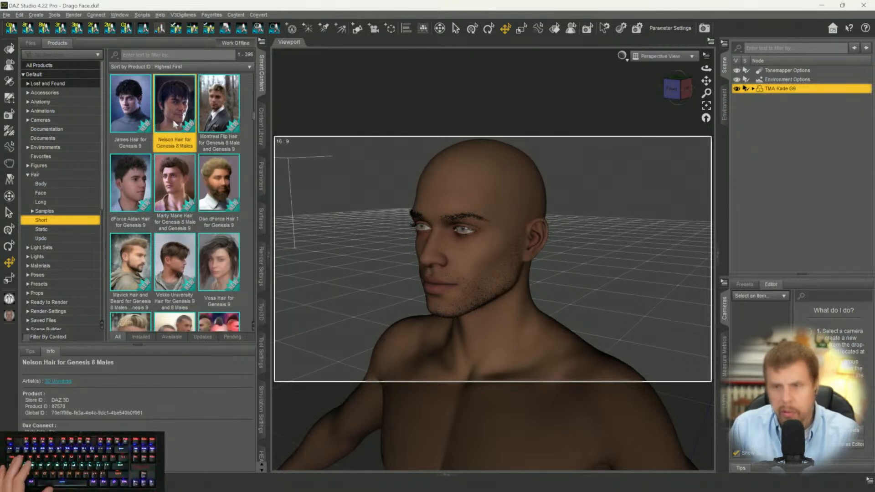
mouse_move(174, 122)
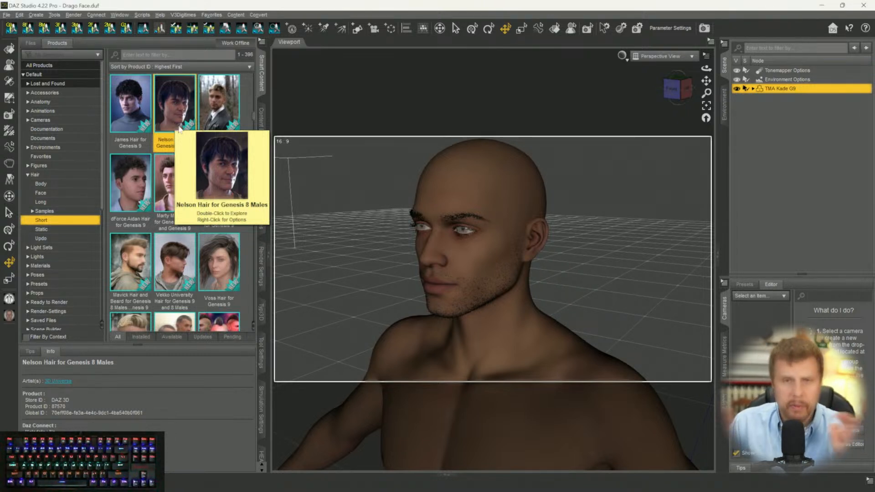
mouse_move(216, 91)
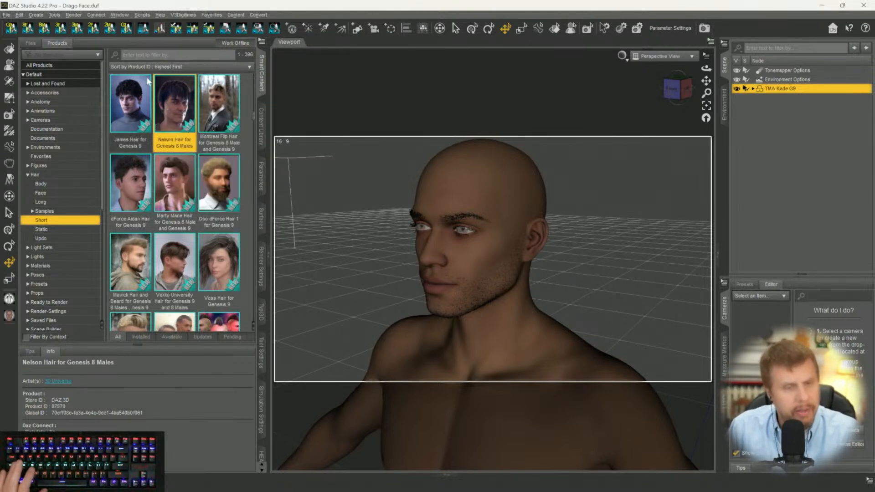
double_click(174, 114)
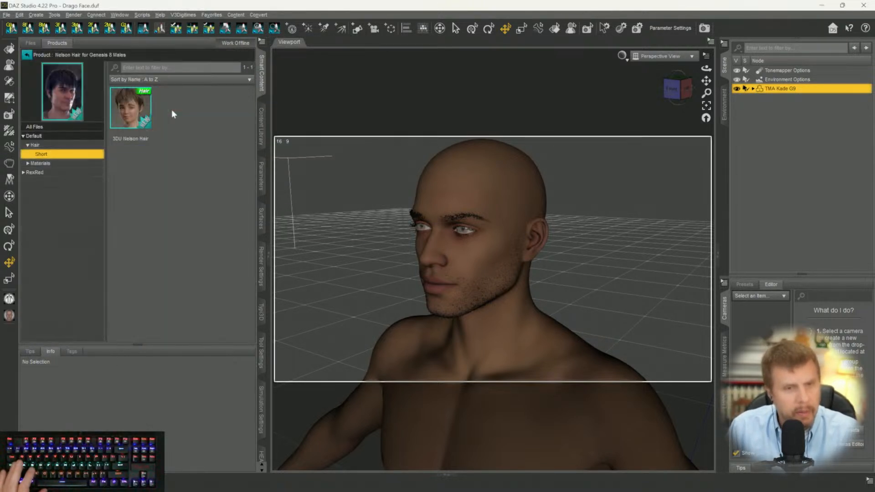
Load 3DU Nelson Hair onto the figure, auto-fitting it as an item designed for Genesis 8 Male, and view the figure from the front.
double_click(141, 111)
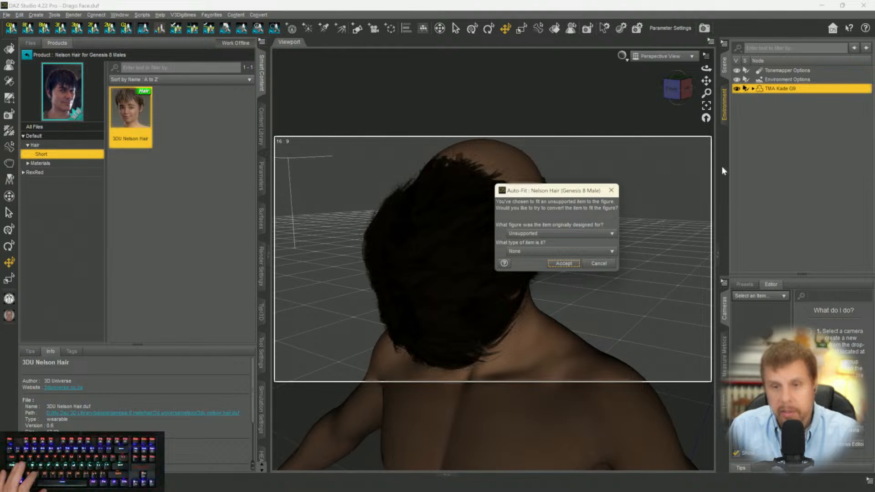
click(542, 233)
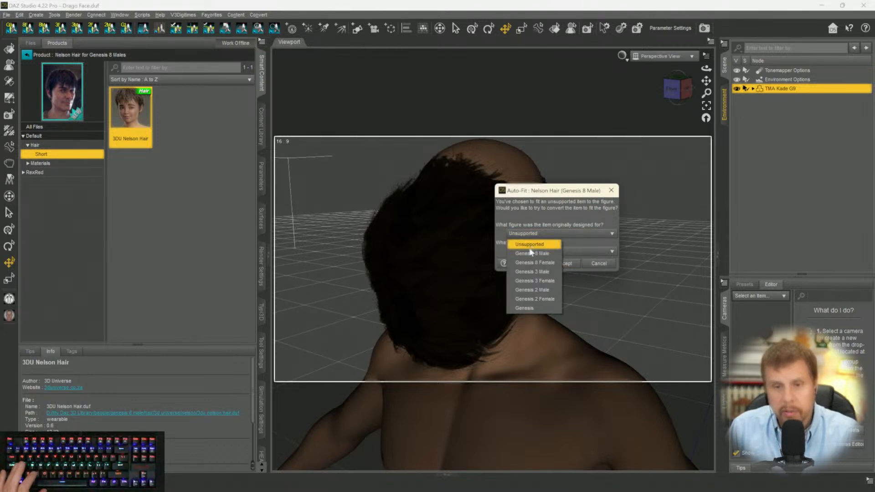
click(531, 253)
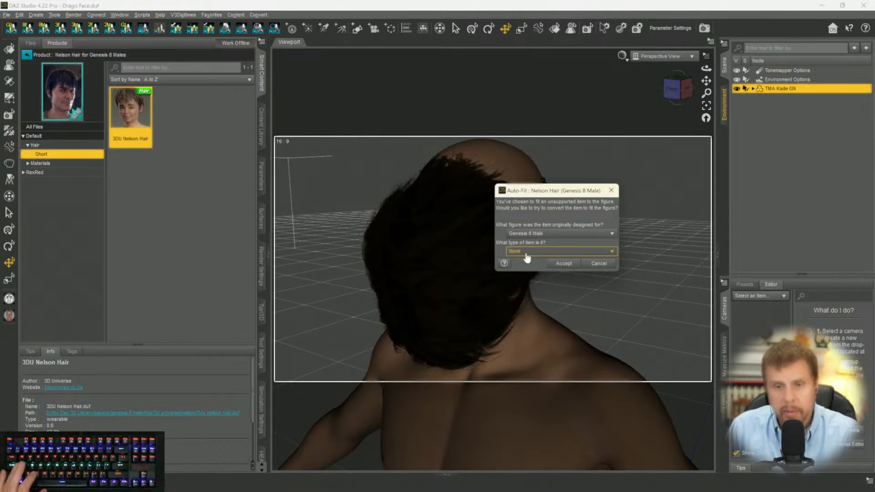
click(564, 264)
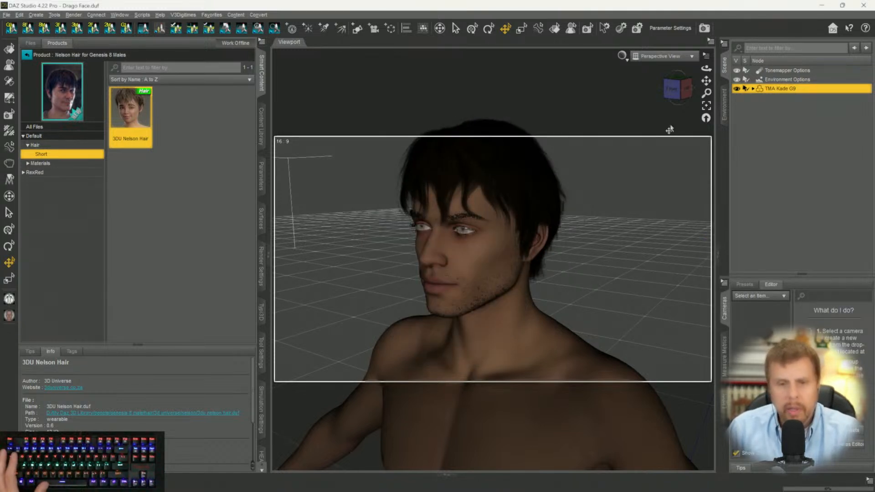
click(672, 89)
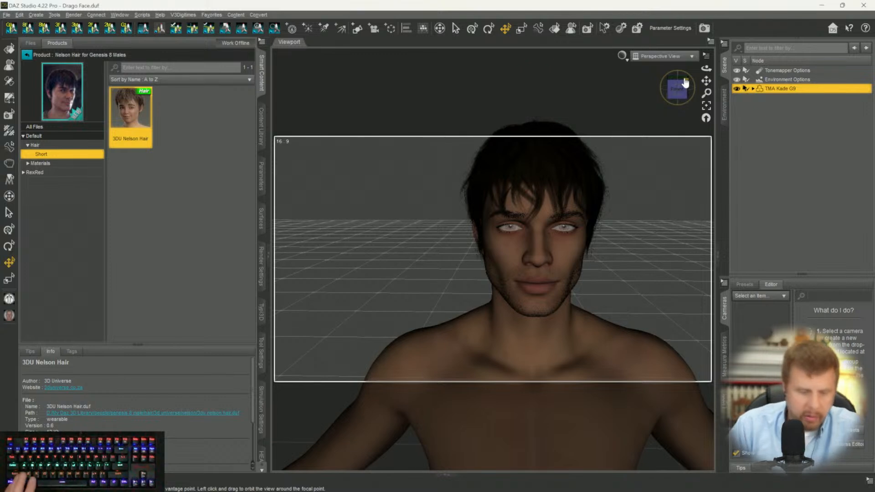
Preview the figure in the viewport with NVIDIA Iray and orbit around the head to examine the hair from the side.
key(ctrl+0)
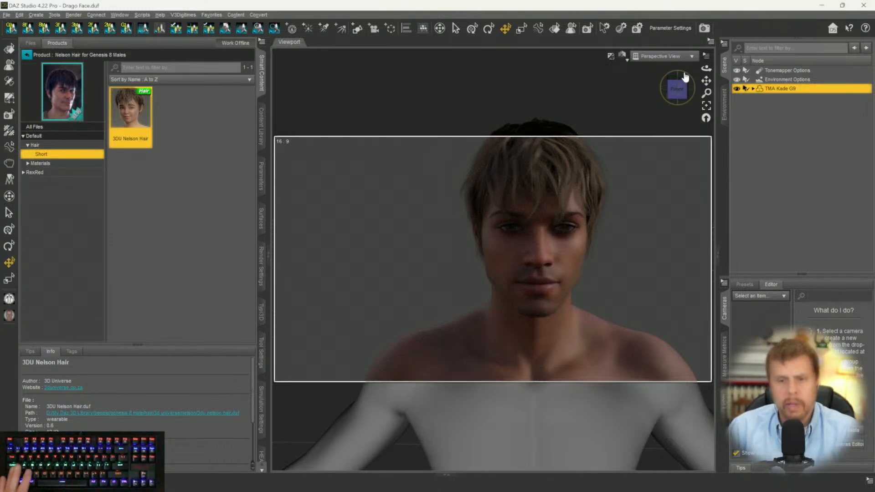
mouse_move(678, 93)
mouse_down()
mouse_move(651, 94)
mouse_move(705, 93)
mouse_move(682, 93)
mouse_move(689, 91)
mouse_up()
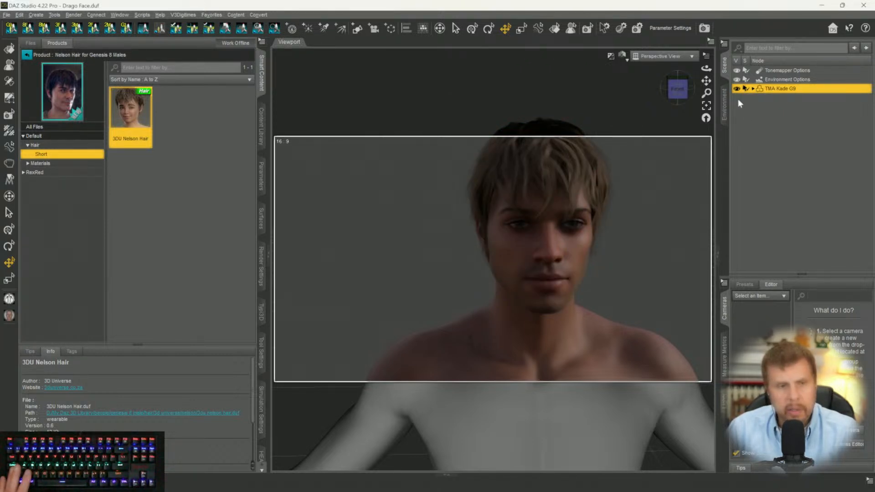
drag(683, 98, 706, 93)
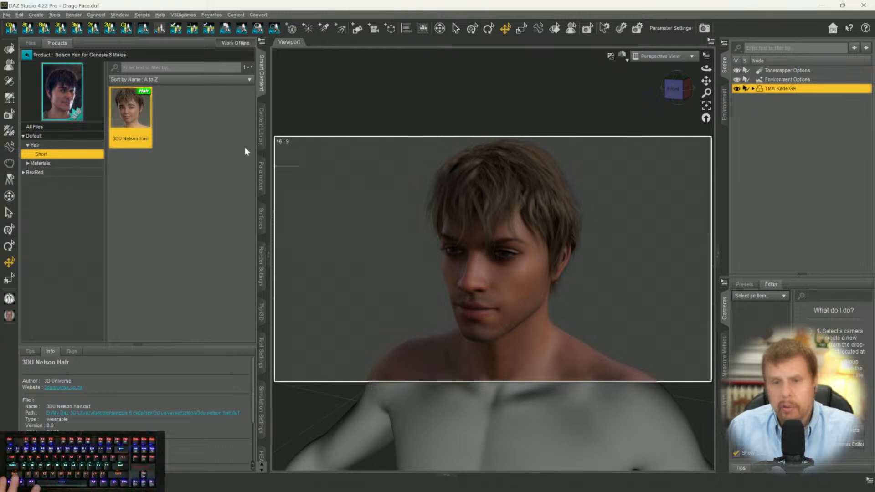
drag(668, 91, 641, 85)
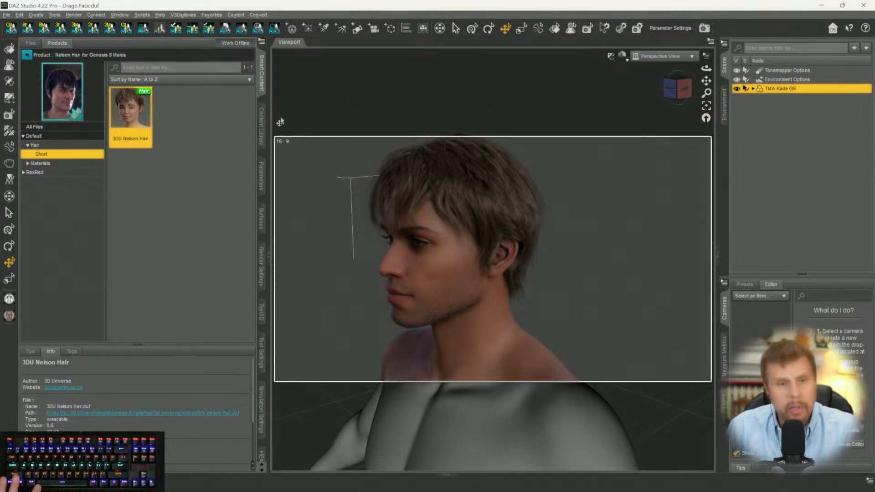
Save the scene and select the surfaces of Nelson Hair (Genesis 8 Male), fitted to TMA Kade G9, for editing.
click(261, 218)
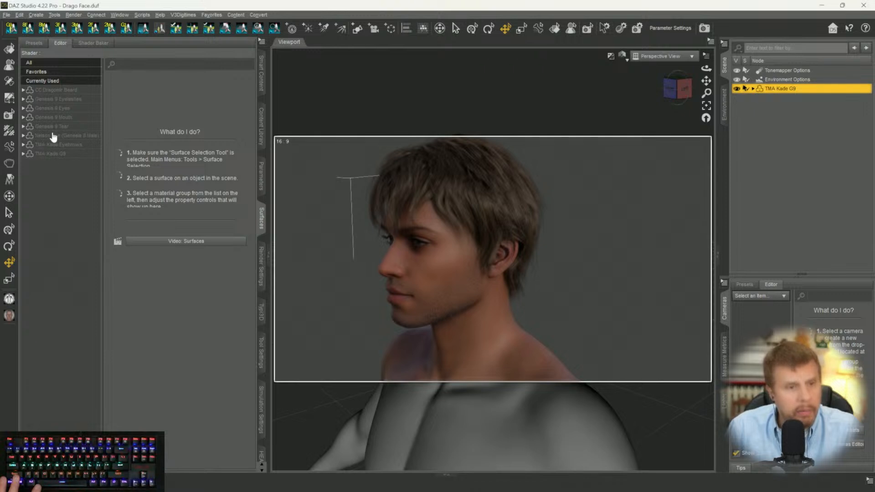
key(ctrl+s)
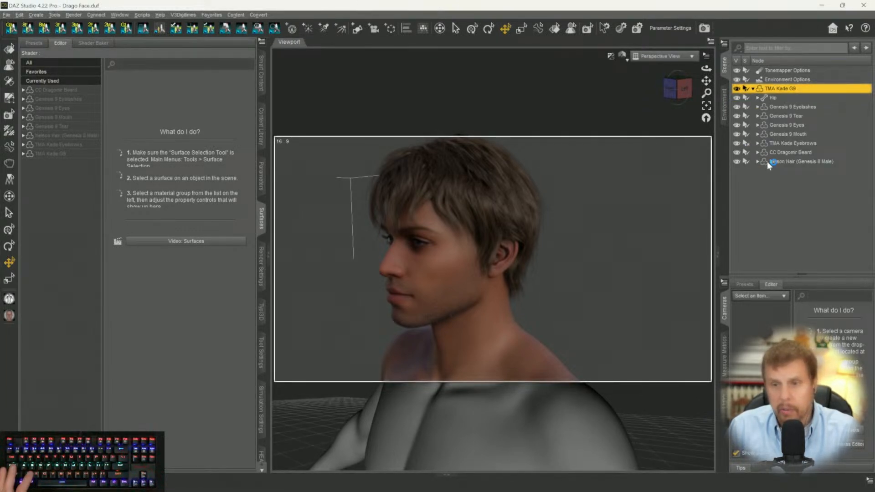
click(775, 162)
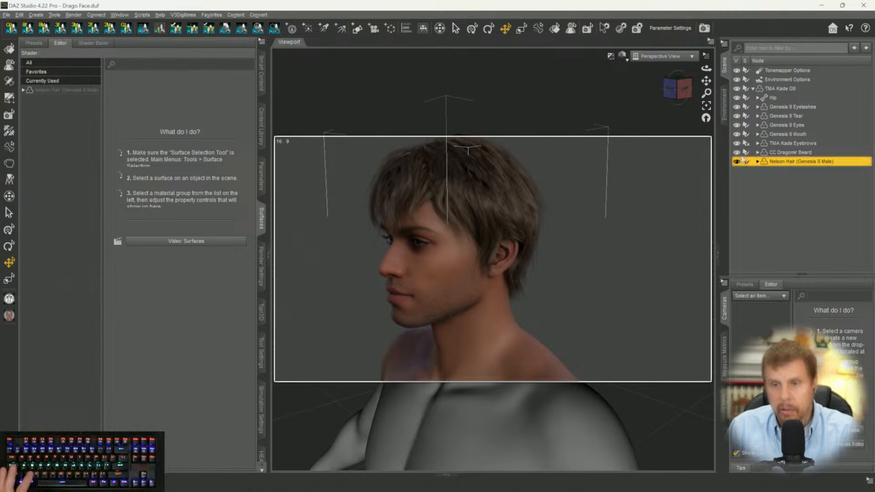
click(46, 90)
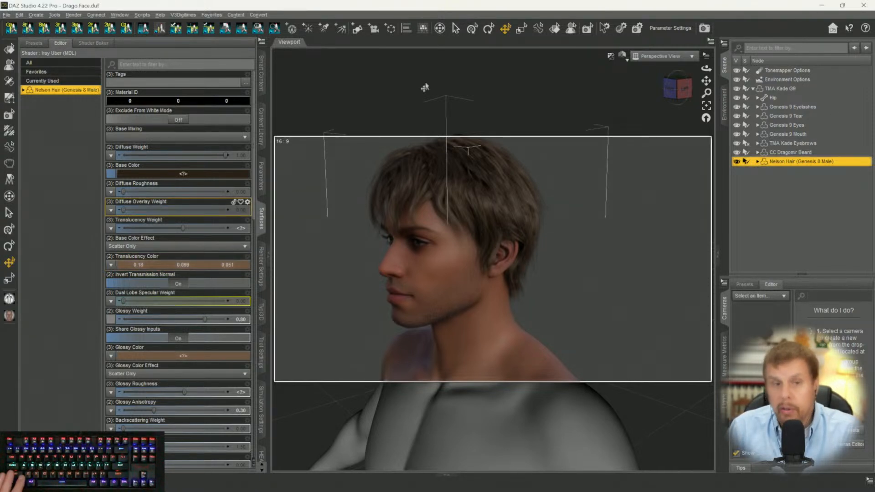
Search the Default category of the Smart Content products for "brightness" and open the Utilities of the Brightness Manager product.
click(262, 72)
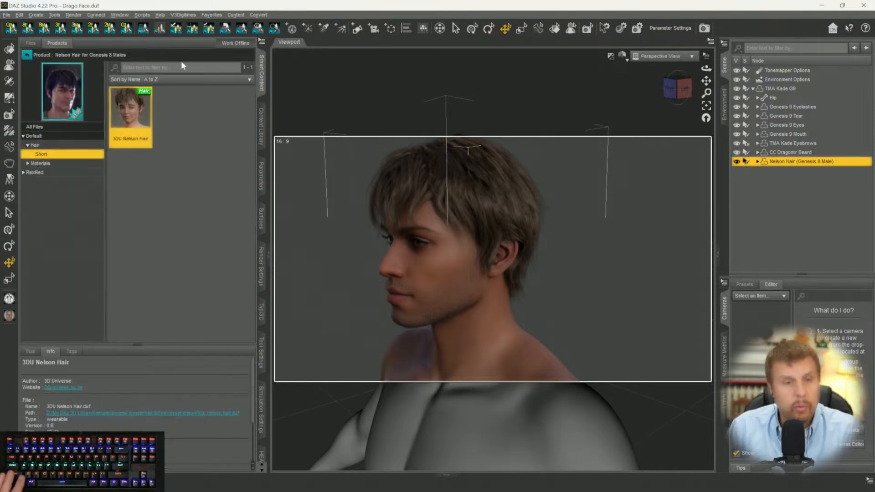
click(27, 54)
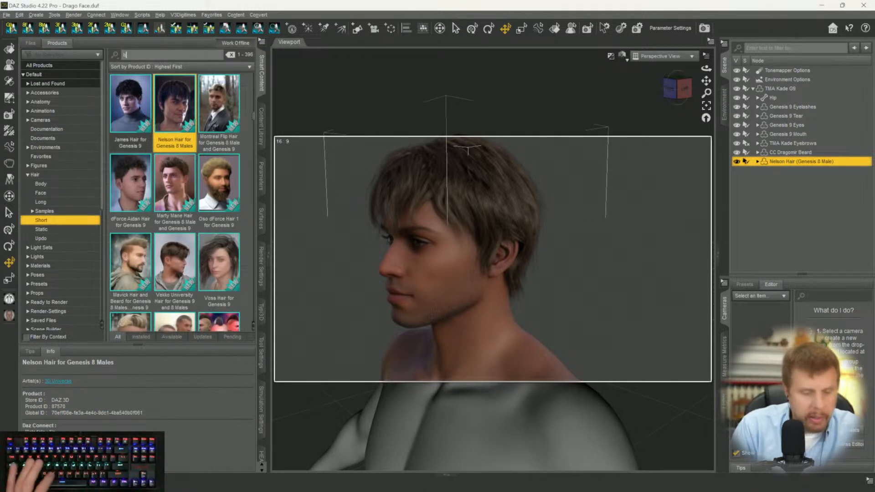
text(bright)
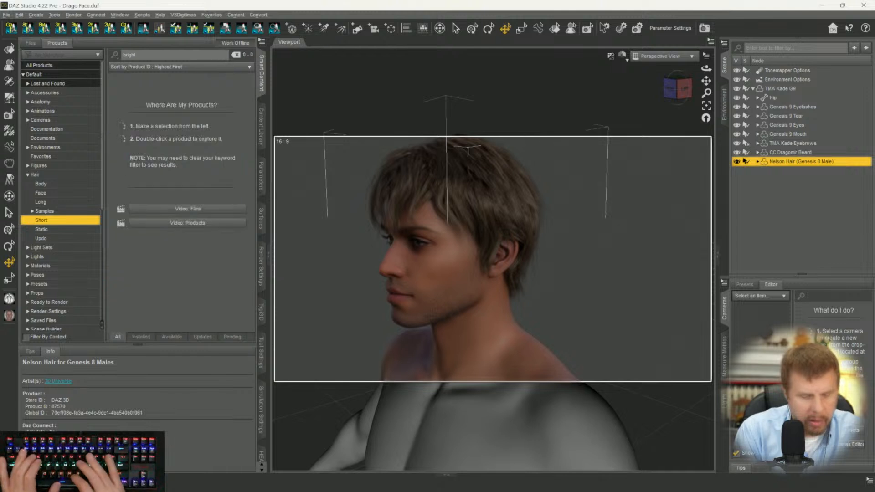
text(ness)
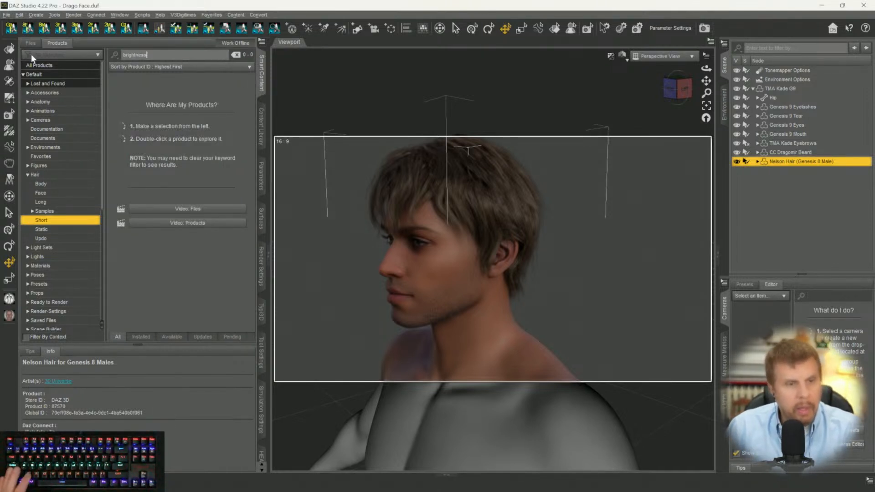
click(34, 74)
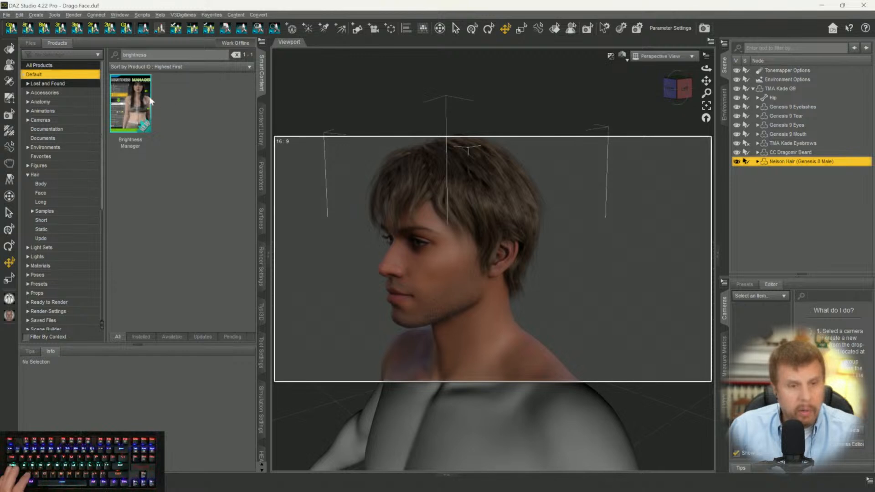
mouse_move(131, 105)
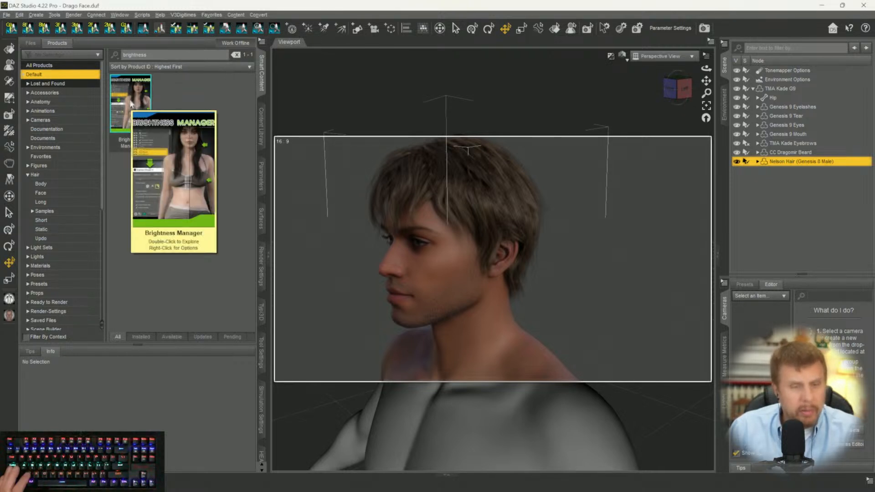
click(129, 104)
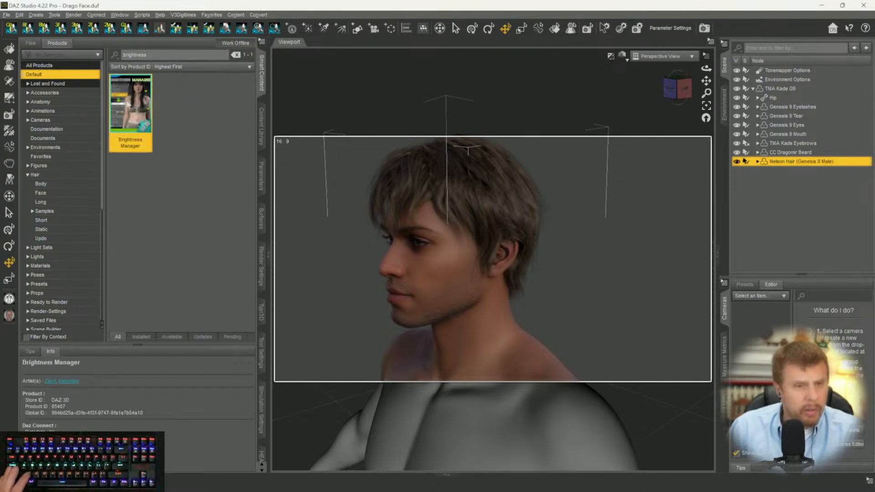
double_click(129, 104)
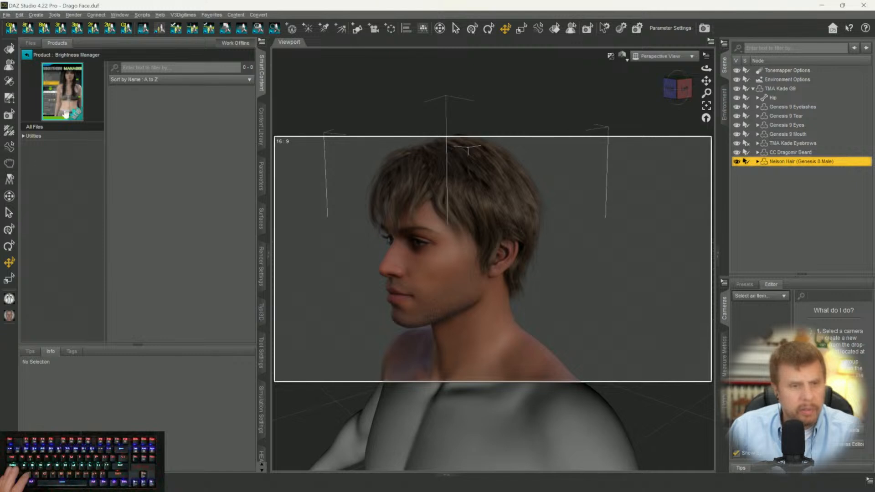
click(40, 137)
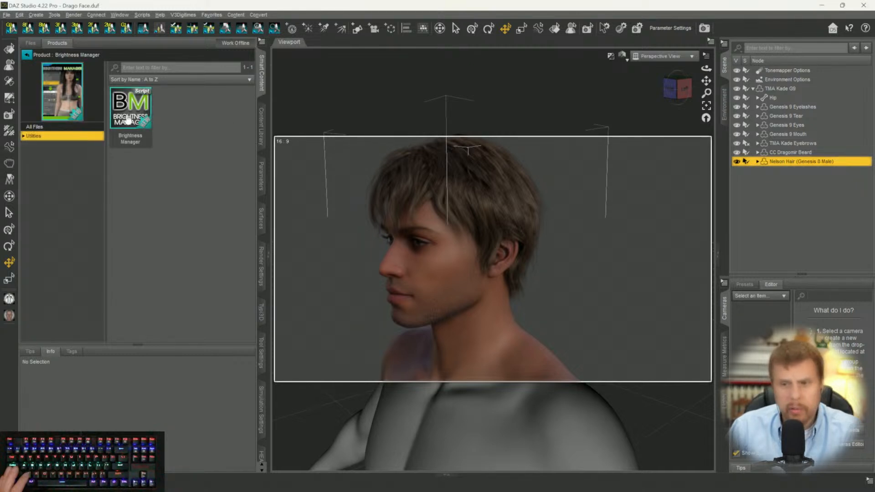
Expand the Nelson Hair surface groups and run the Brightness Manager script on the hair.
click(259, 219)
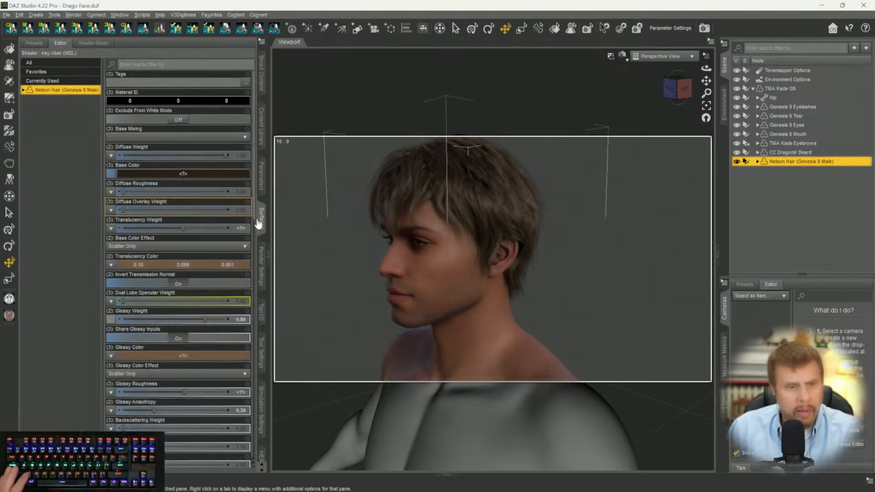
click(23, 90)
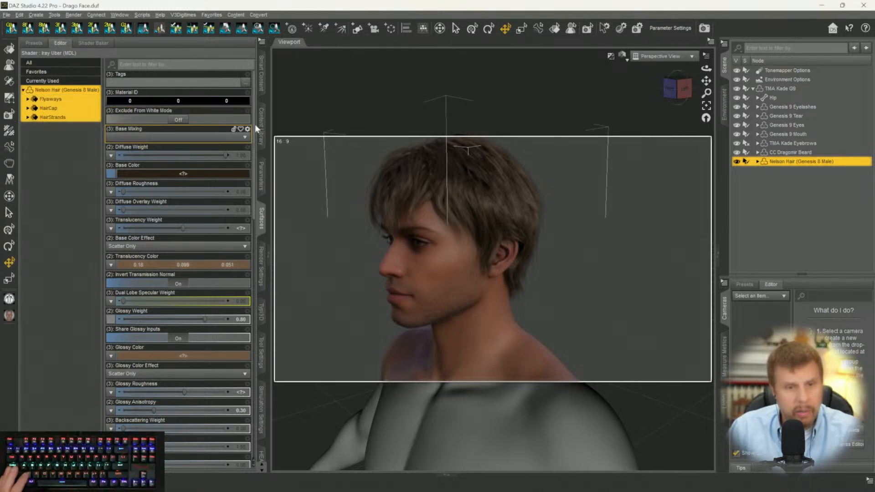
click(262, 81)
click(127, 119)
double_click(127, 120)
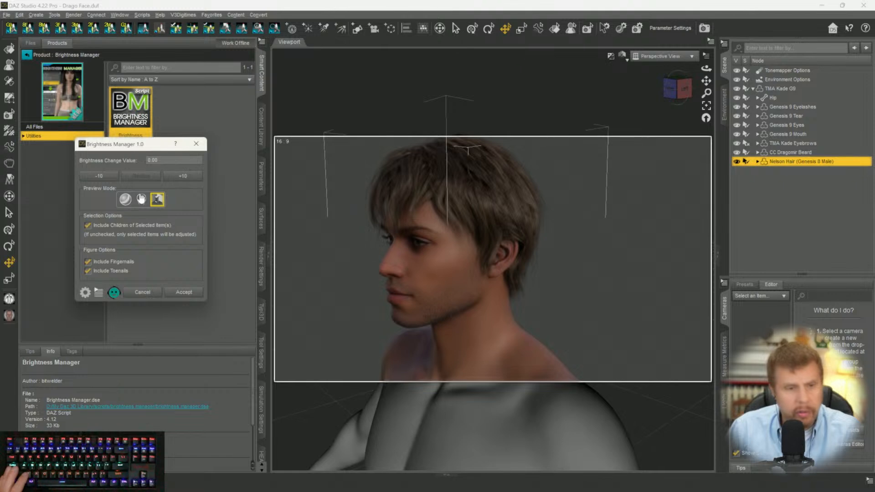
Darken the Nelson Hair with a brightness change value of -80 and accept the change.
click(93, 176)
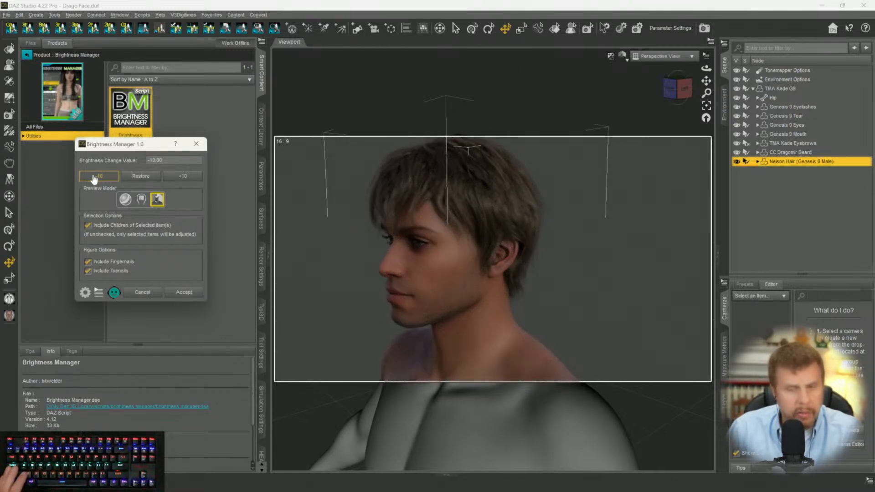
click(96, 177)
click(97, 177)
click(97, 176)
click(96, 177)
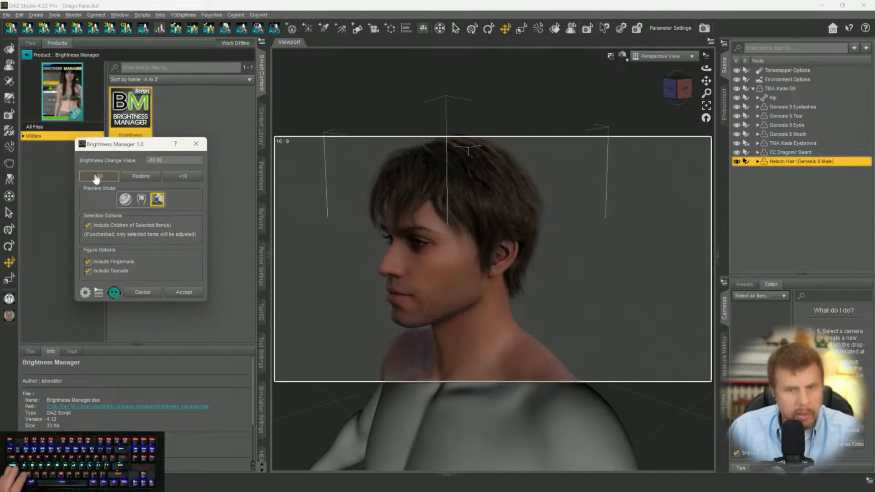
click(96, 177)
click(96, 177)
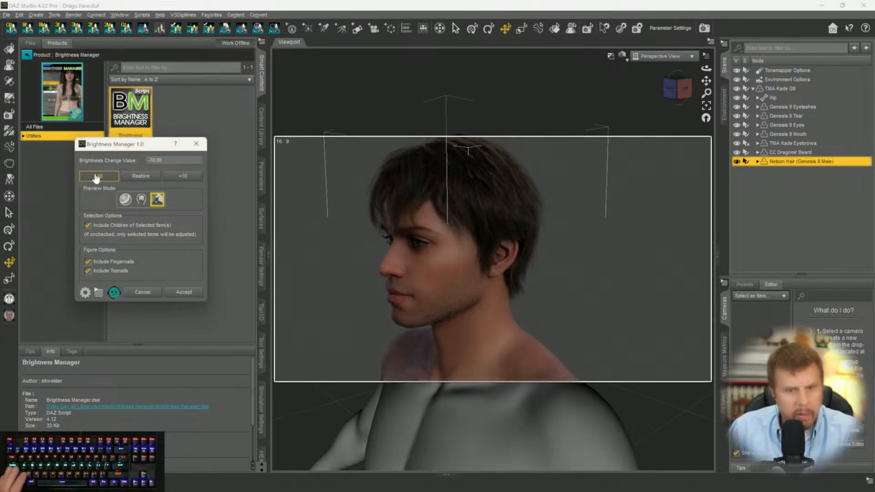
click(96, 177)
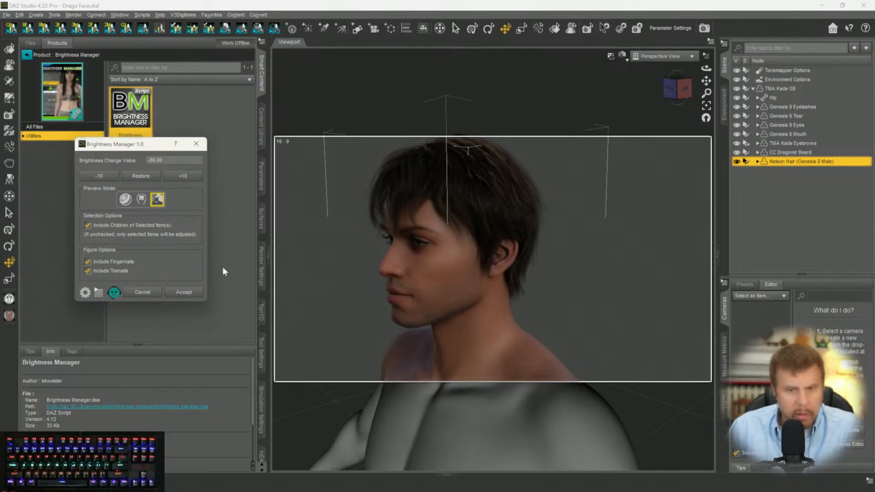
click(185, 262)
click(183, 293)
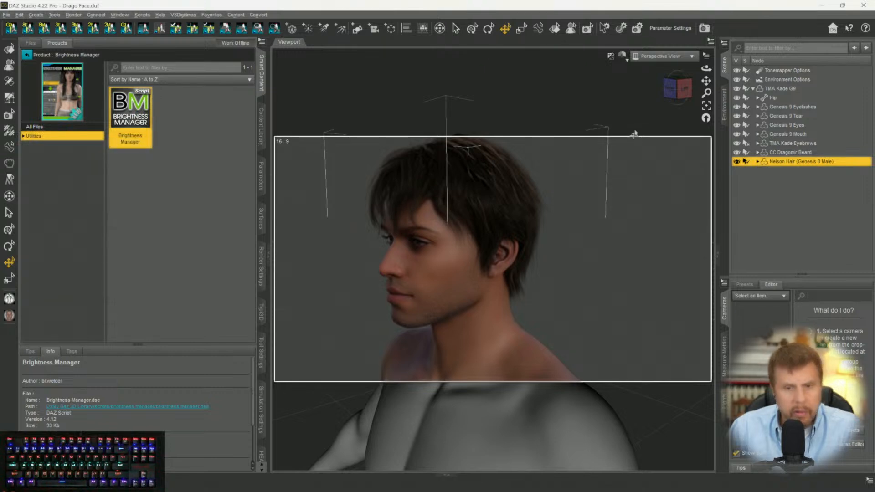
Examine the darkened hair up close from the side and from the front of the figure.
mouse_move(674, 94)
mouse_down()
mouse_move(656, 101)
mouse_move(714, 101)
mouse_up()
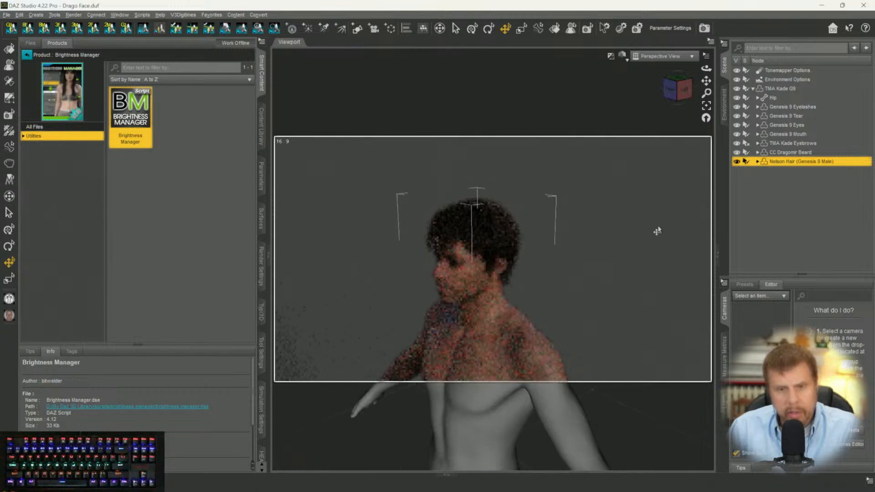
scroll(658, 231, up, 4)
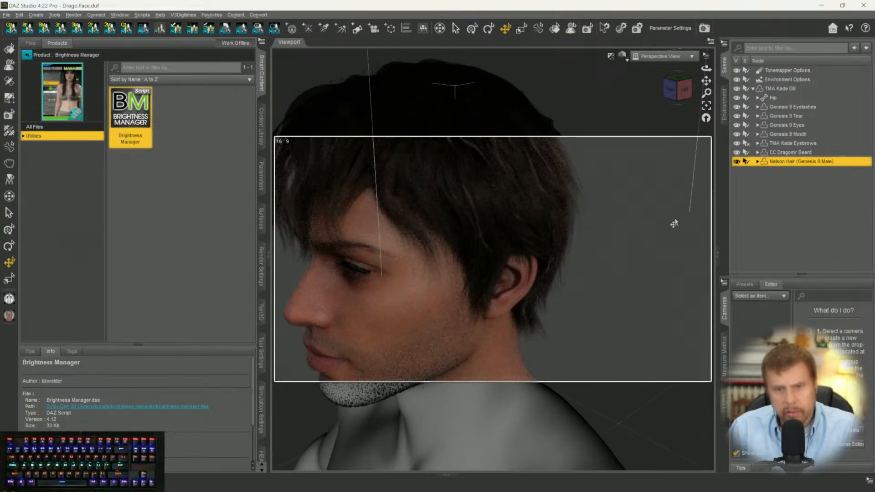
scroll(674, 224, down, 5)
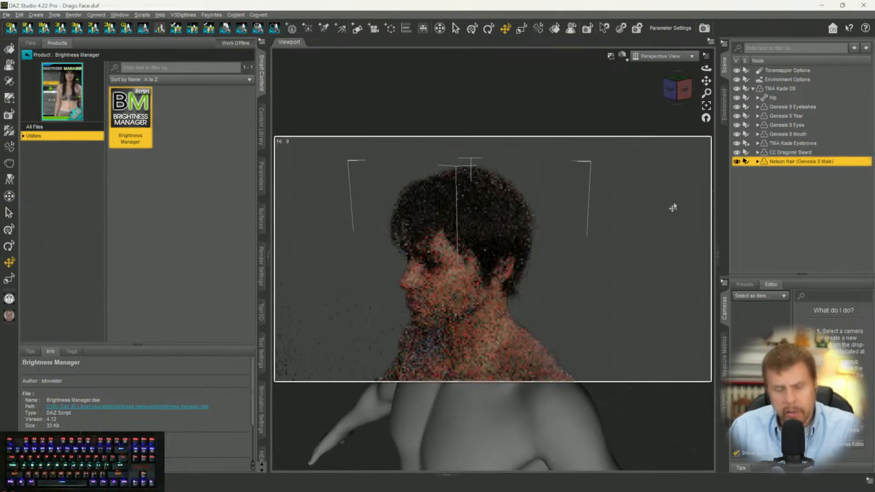
drag(706, 81, 725, 59)
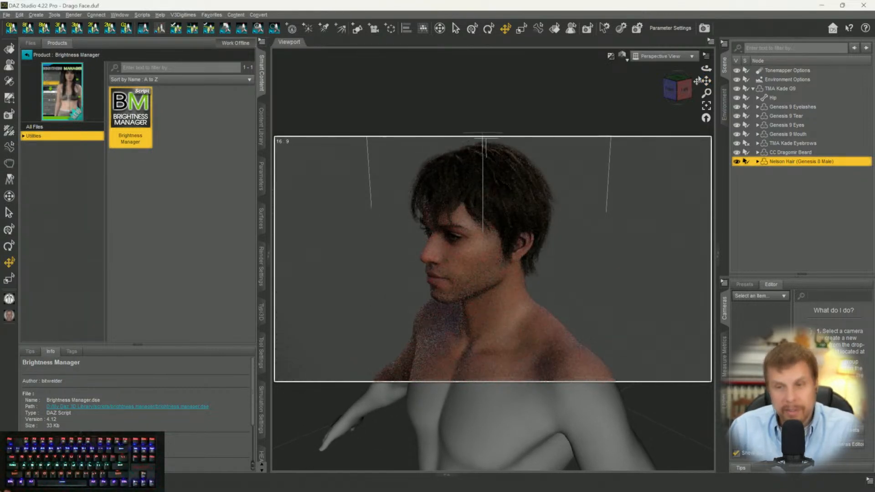
drag(683, 95, 689, 77)
click(685, 100)
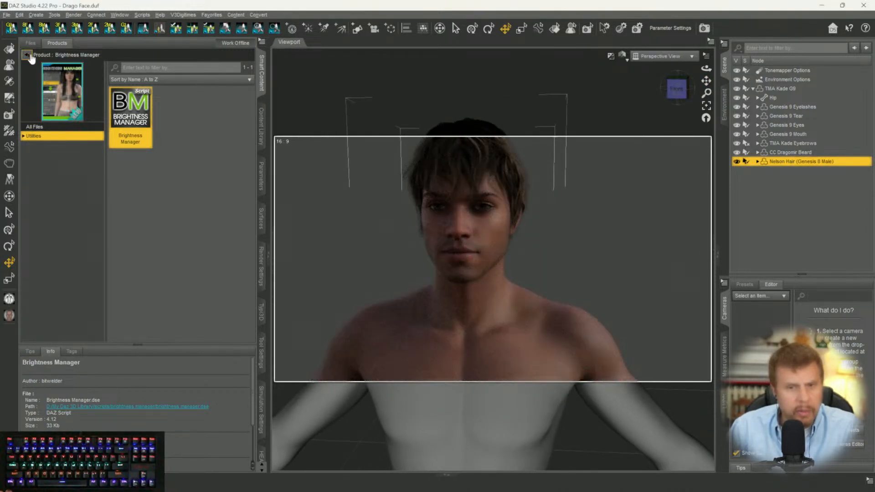
Run the 1CPBR Roughness - Skin script on the TMA Kade G9 figure.
click(25, 55)
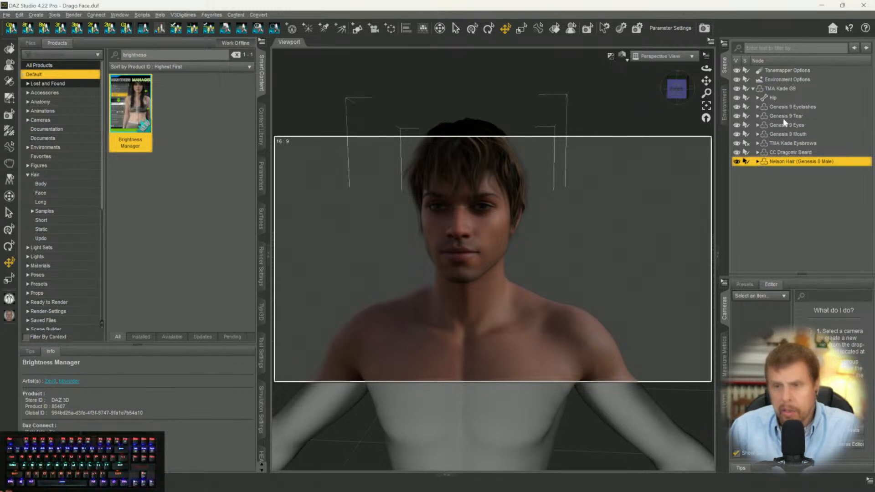
click(773, 88)
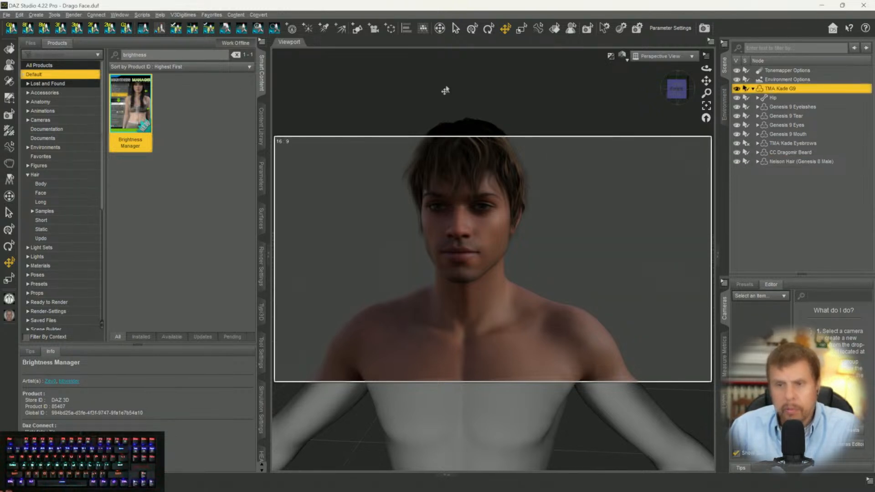
click(262, 219)
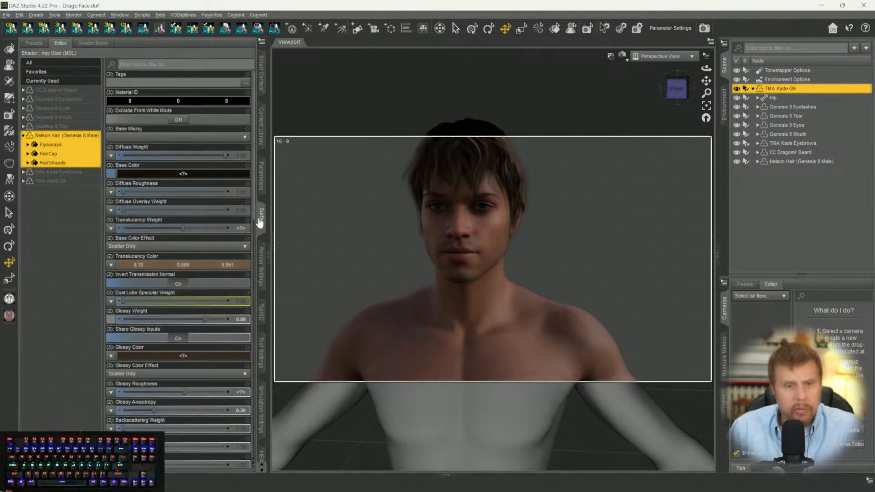
click(51, 209)
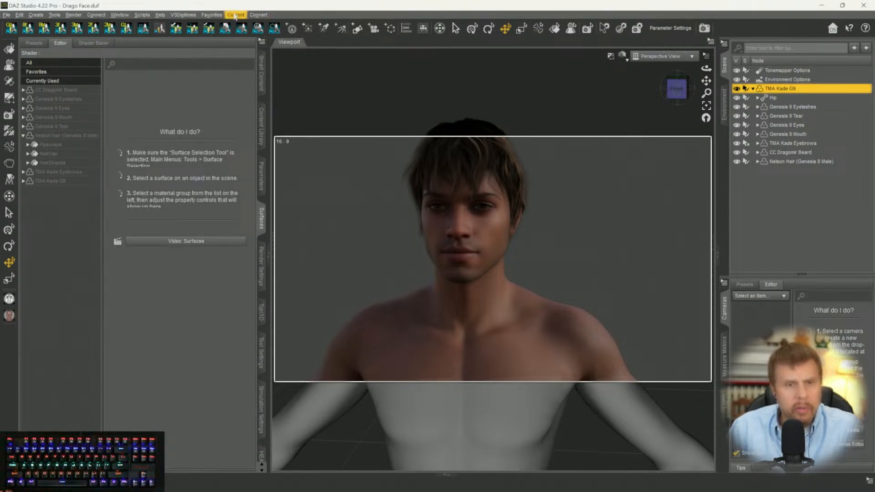
click(212, 14)
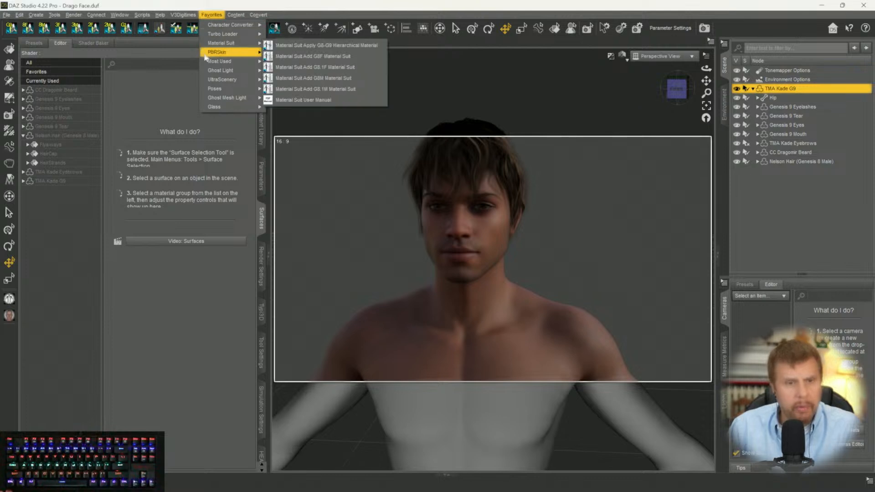
mouse_move(230, 89)
mouse_move(231, 54)
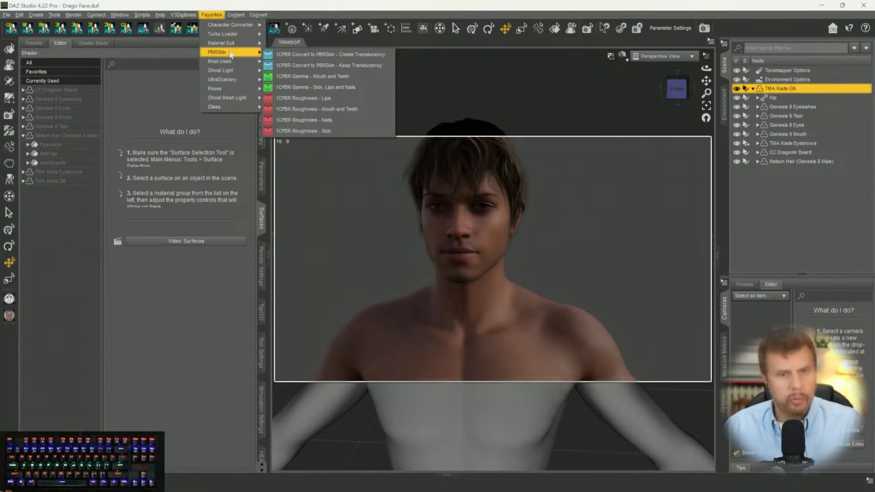
click(304, 131)
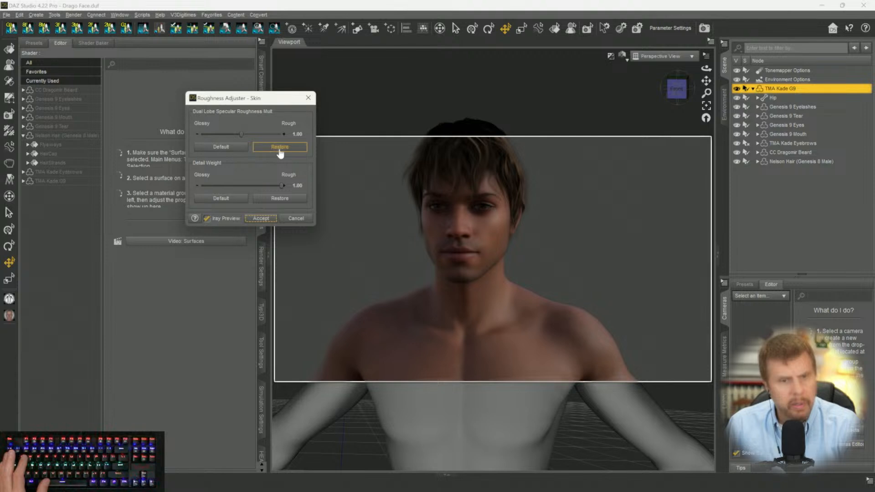
Set the skin's Dual Lobe Specular Roughness Mult to 1.48 and Detail Weight to 0.80, and accept the adjustment.
drag(240, 136, 250, 136)
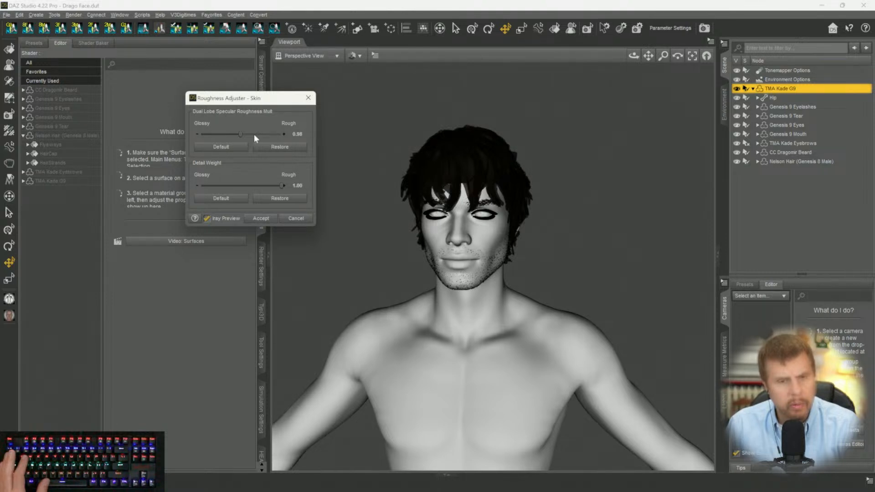
click(254, 134)
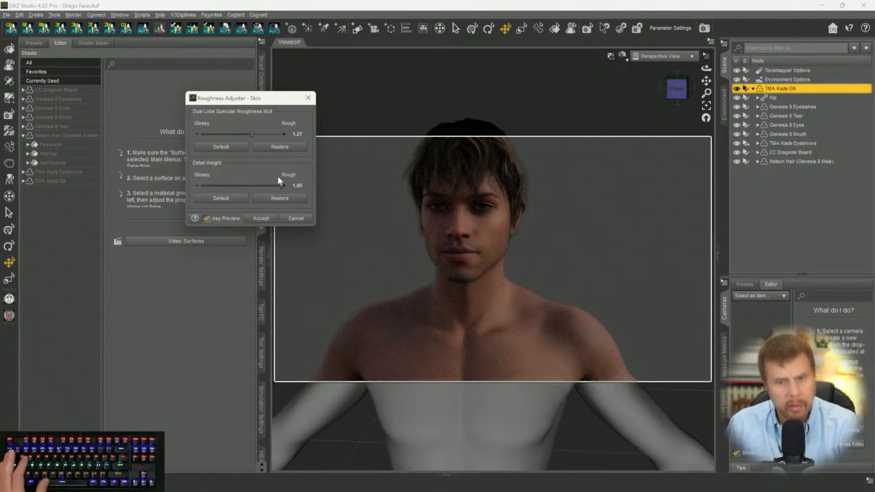
drag(281, 185, 265, 187)
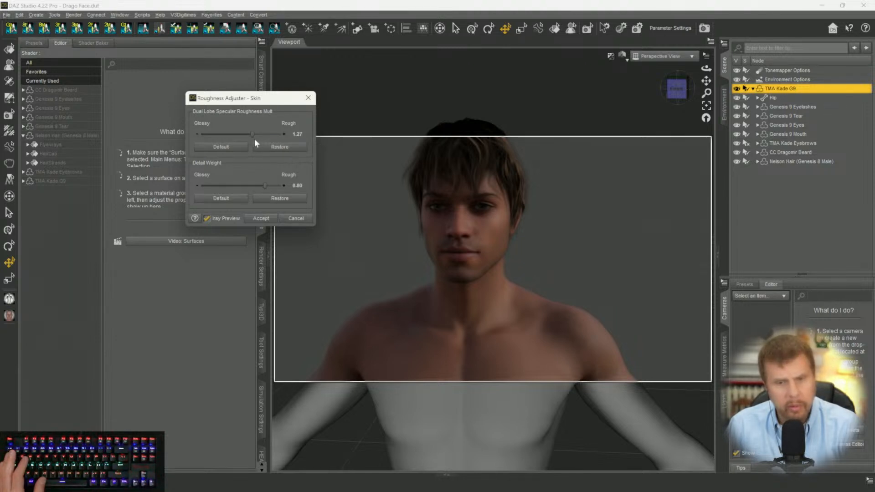
drag(252, 134, 260, 134)
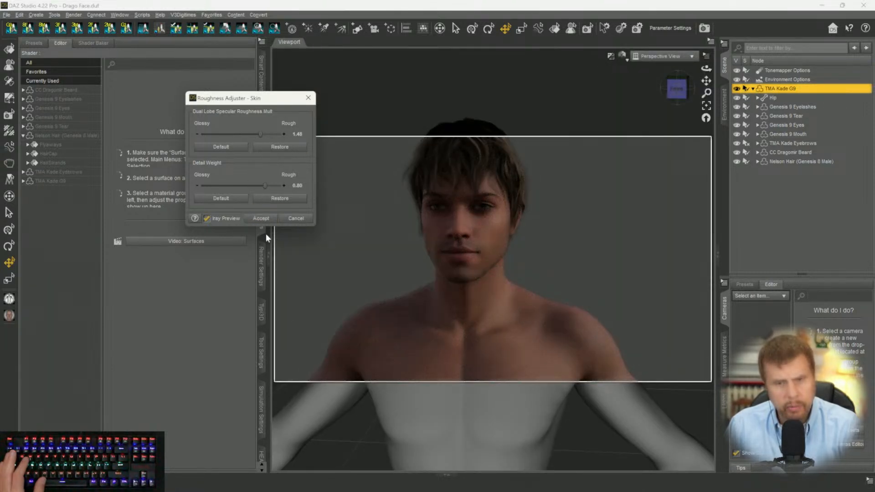
click(258, 219)
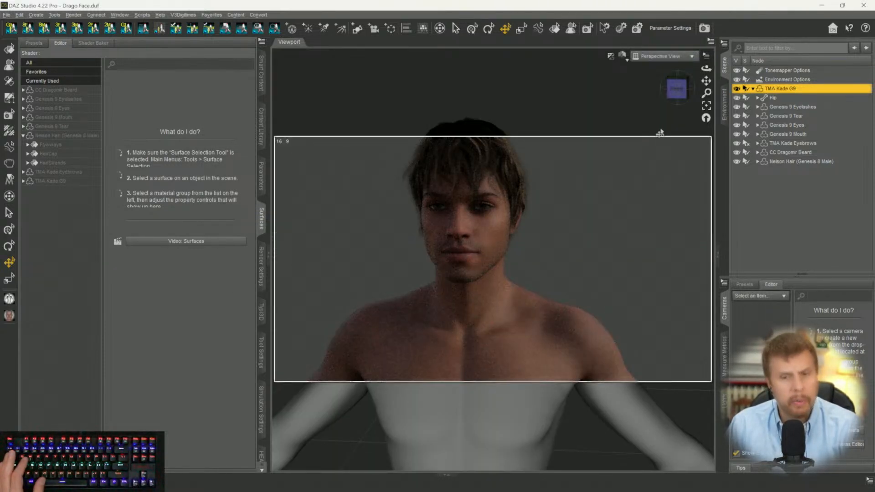
Examine the figure's skin from the side and the front, including the torso and arms.
drag(676, 89, 704, 107)
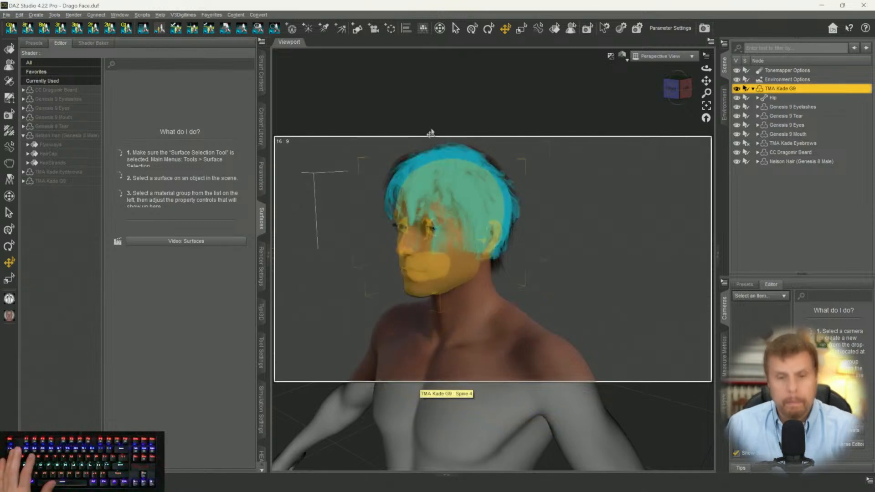
drag(706, 82, 672, 90)
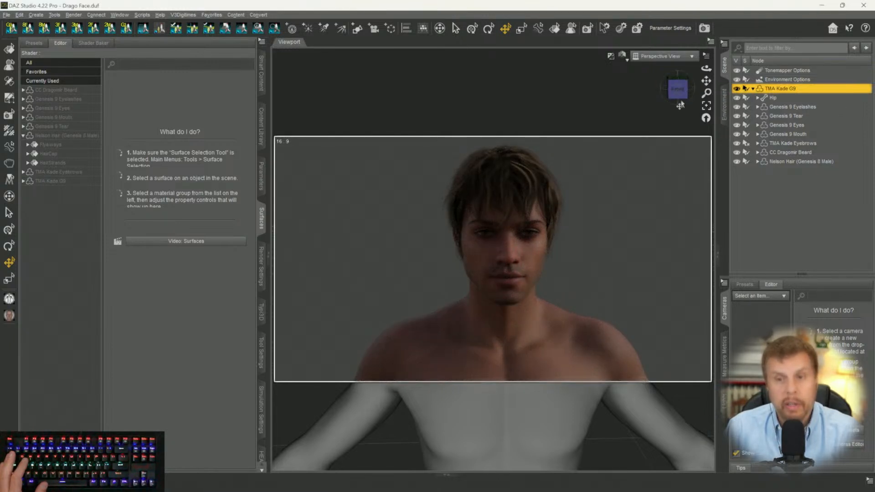
scroll(604, 155, down, 5)
scroll(610, 162, down, 1)
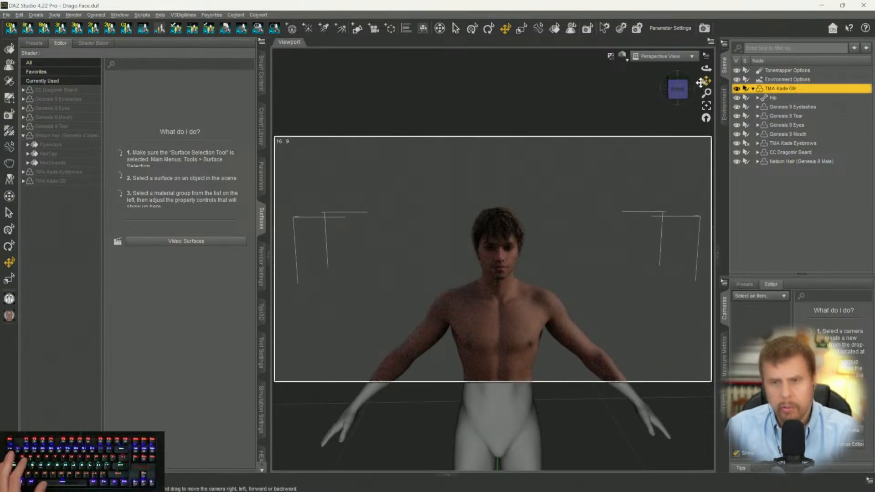
drag(701, 82, 631, 115)
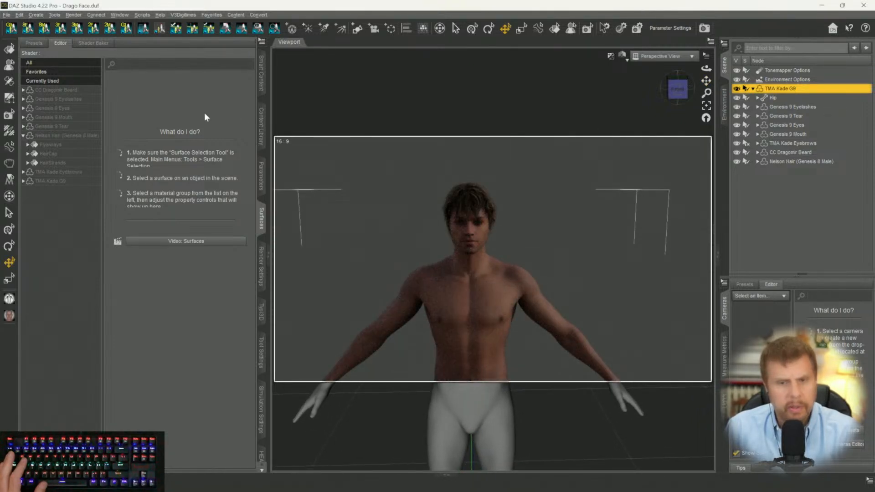
Show all products in the Wardrobe category of the Smart Content, with the "brightness" search cleared.
click(262, 78)
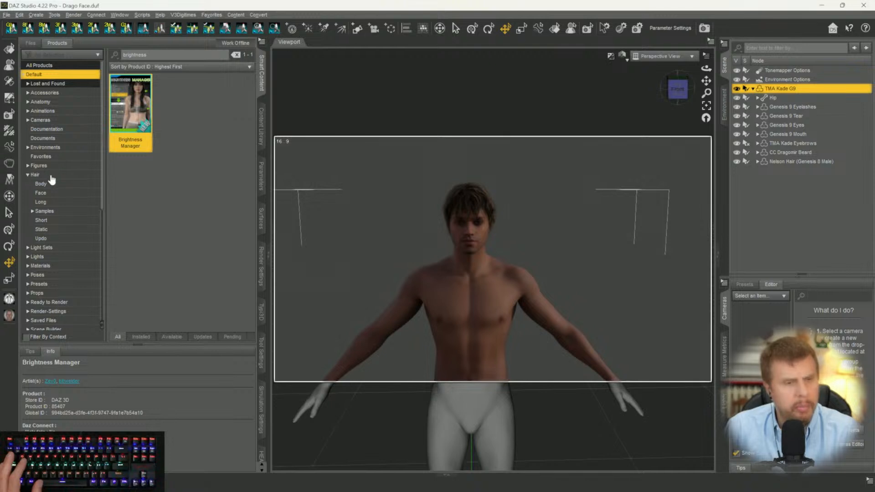
scroll(68, 287, down, 7)
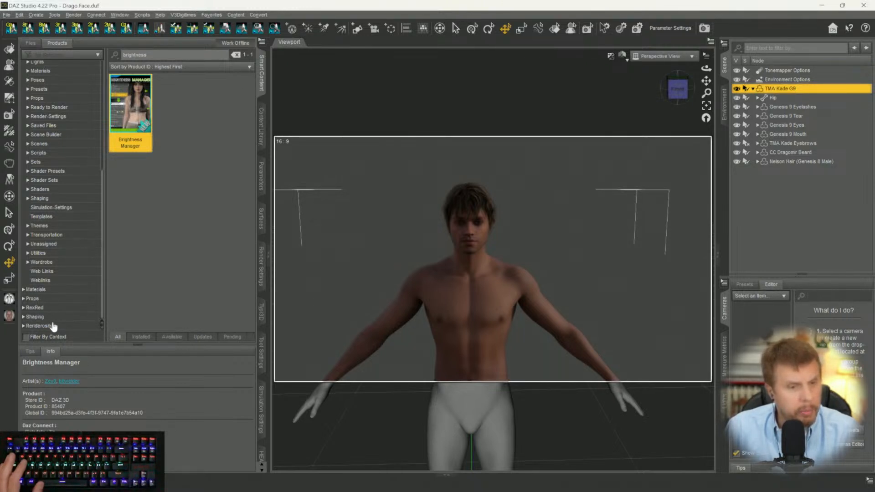
click(41, 263)
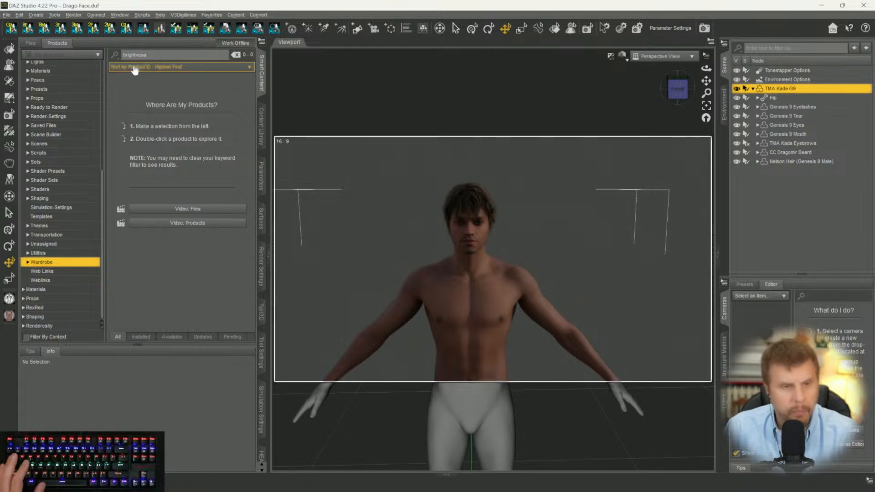
drag(157, 55, 11, 73)
key(BackSpace)
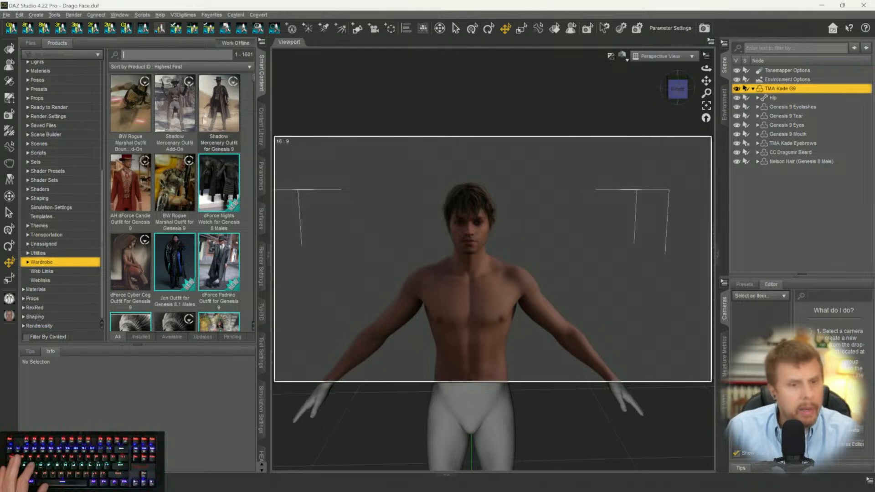
Open the dForce Campus Casuals for Genesis 9 product and show its Wardrobe files under Default.
scroll(211, 219, down, 10)
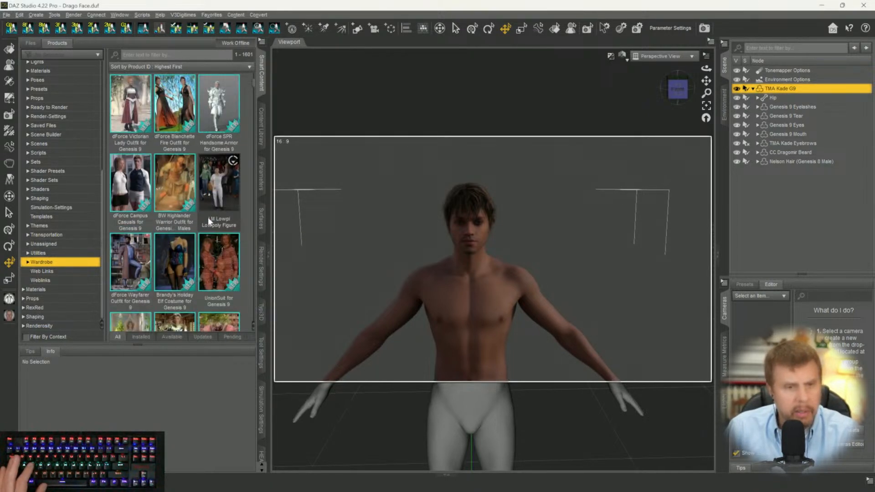
mouse_move(127, 184)
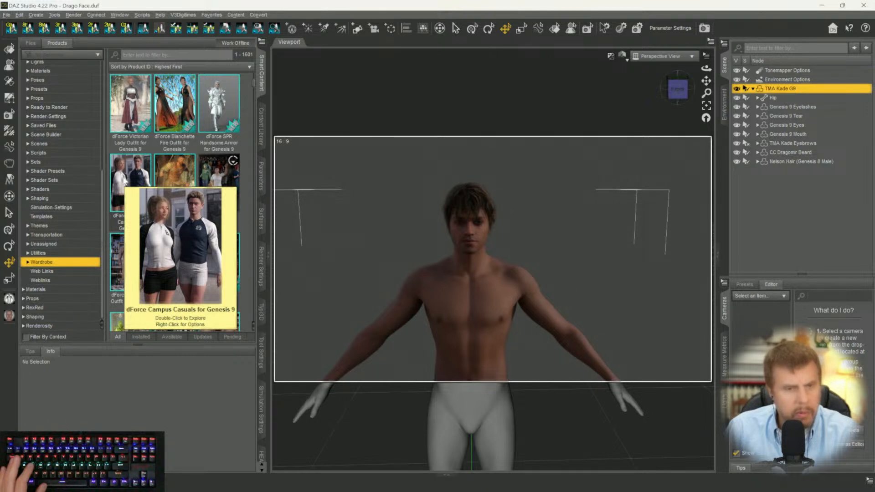
click(131, 181)
double_click(130, 181)
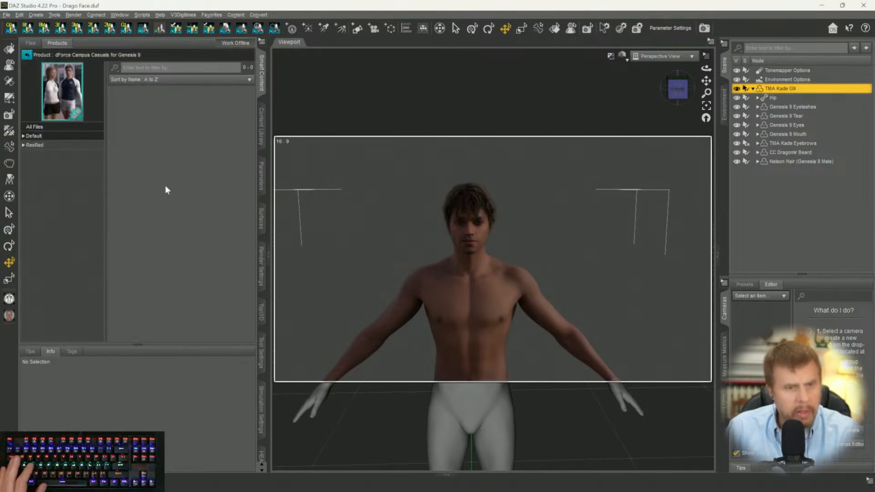
click(41, 138)
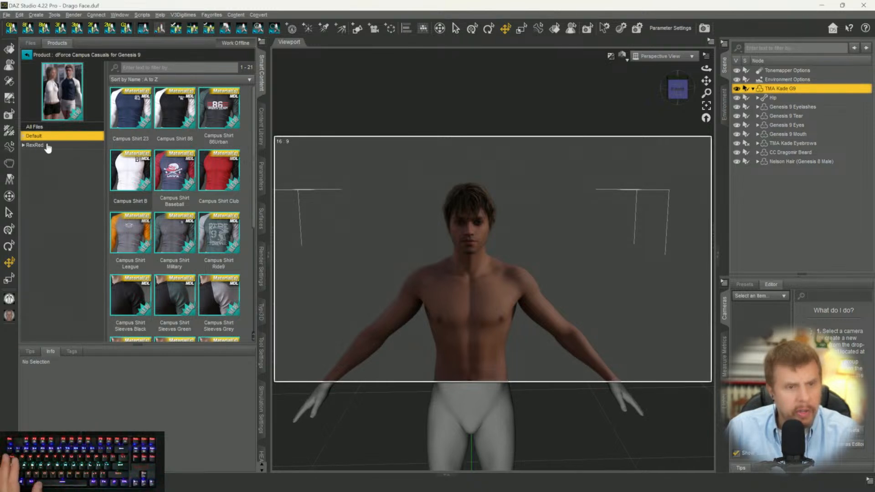
mouse_move(168, 246)
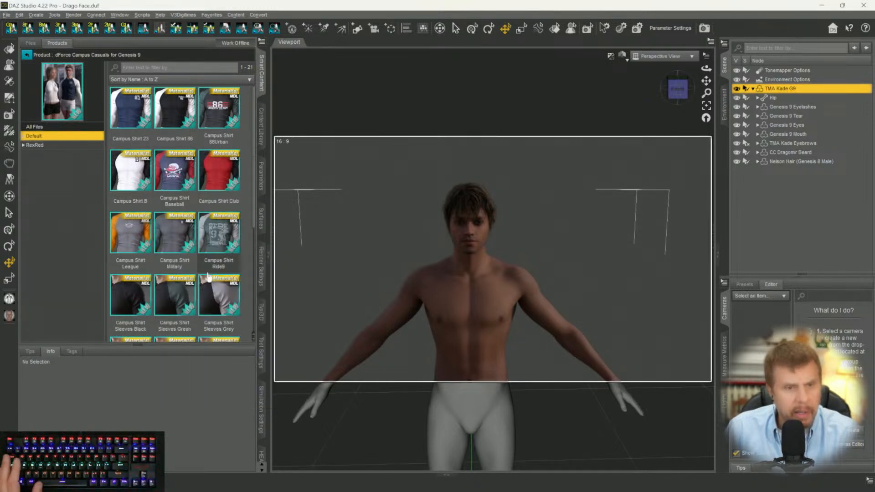
click(23, 136)
click(41, 155)
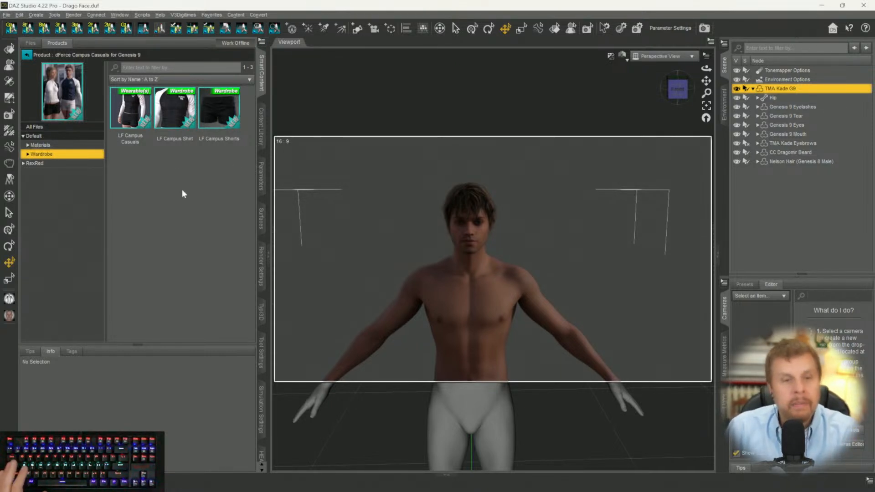
Dress the TMA Kade G9 figure in the LF Campus Shorts and the LF Campus Shirt, and save the scene.
double_click(221, 121)
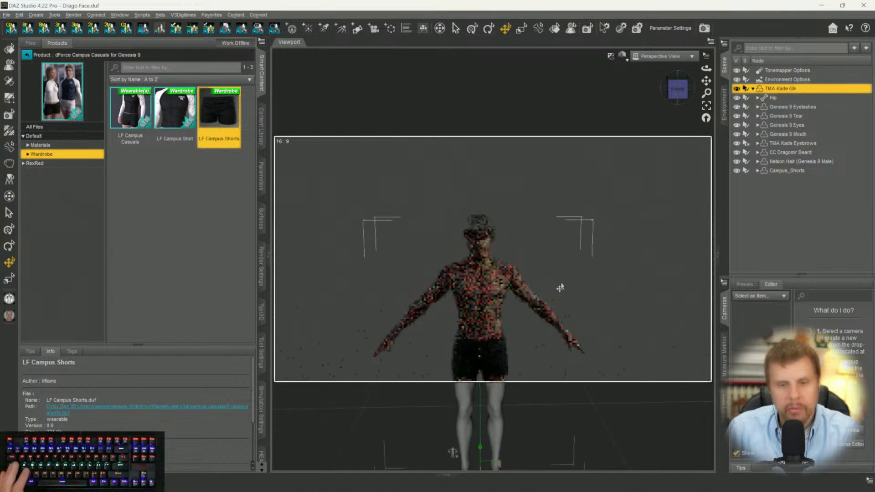
drag(706, 81, 708, 56)
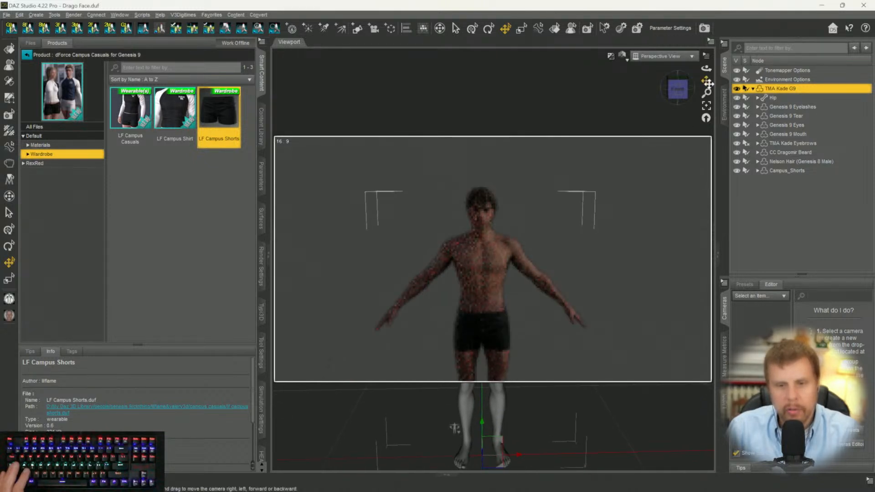
click(166, 118)
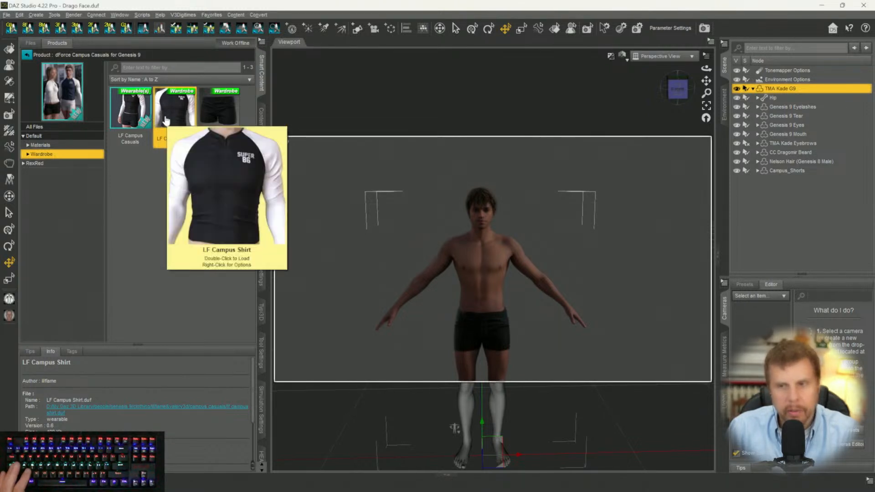
double_click(166, 120)
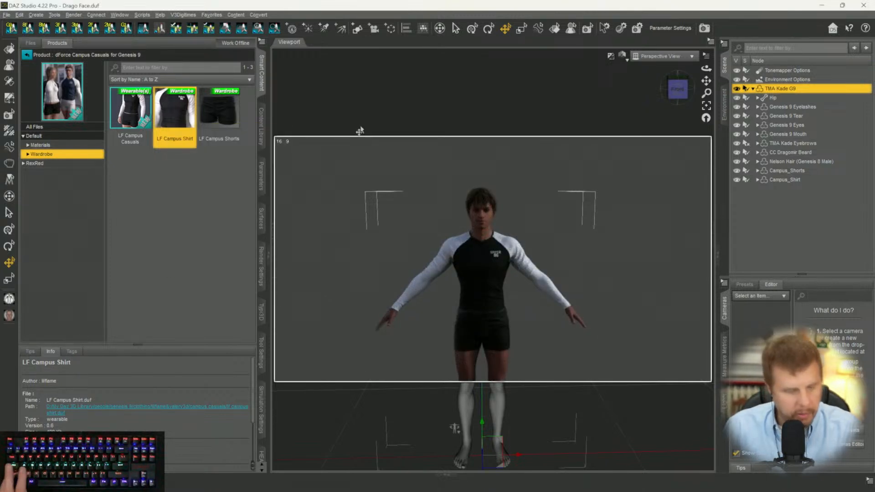
key(ctrl+s)
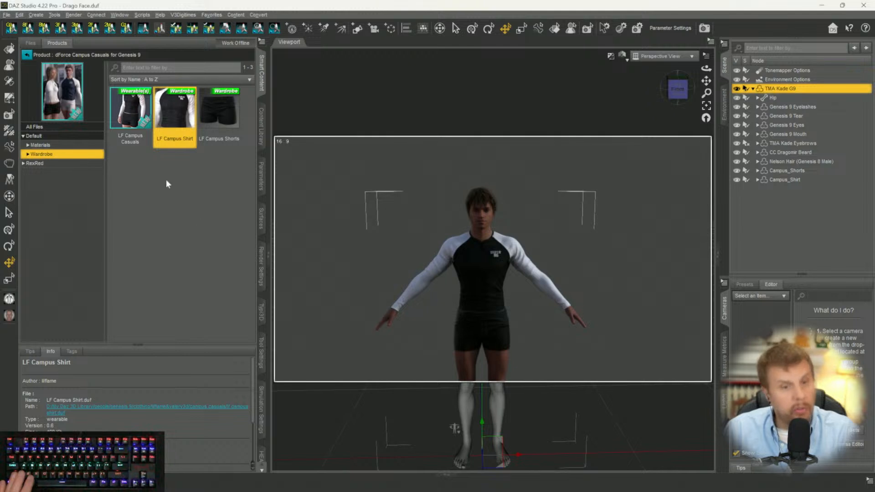
Apply the Campus Shorts Grey material from the product's Materials to the Campus_Shorts.
click(45, 145)
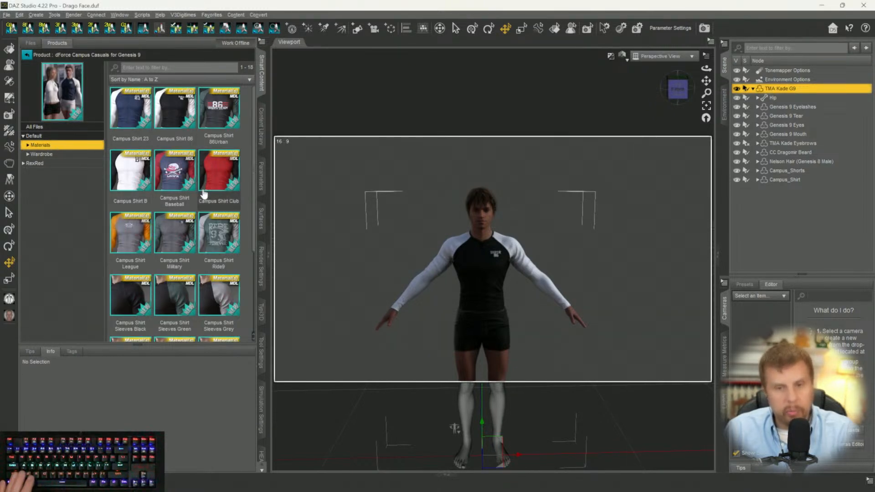
scroll(203, 194, down, 3)
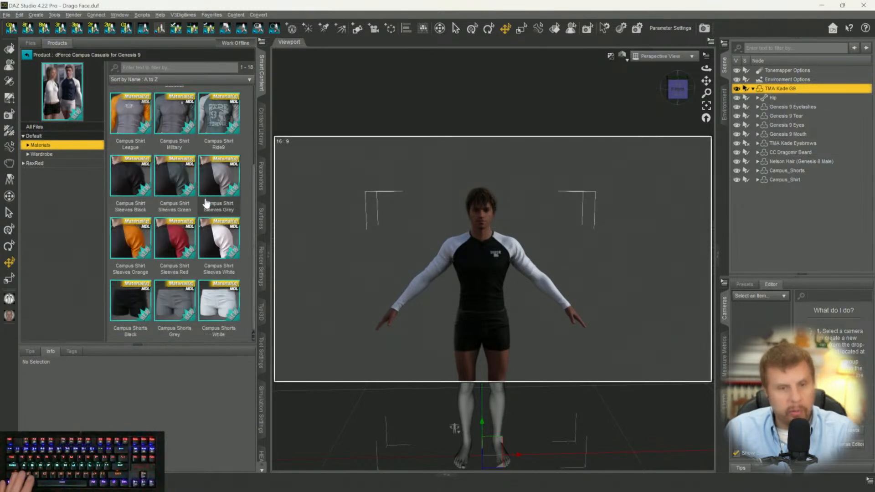
click(775, 169)
double_click(173, 304)
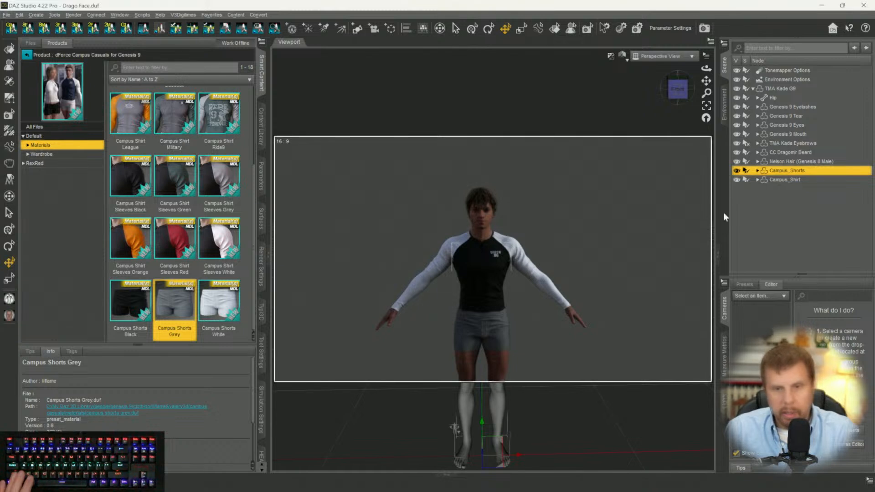
Apply the Campus Shirt Military material to the Campus_Shirt and view the figure from its side.
click(775, 180)
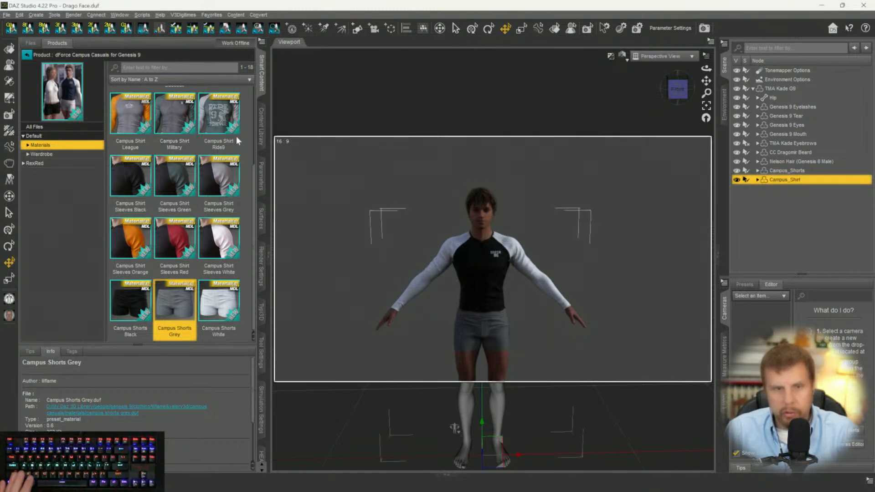
double_click(175, 117)
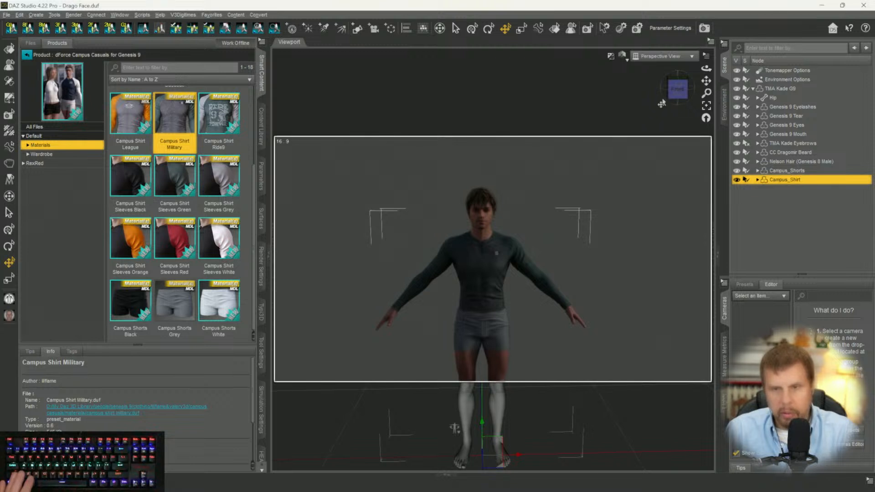
drag(684, 96, 669, 91)
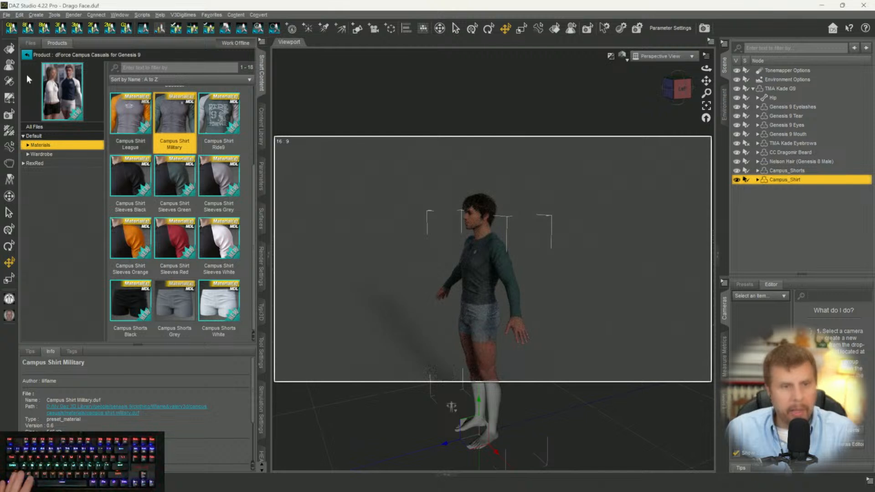
Return to the product list, filter it by the context of the selected Campus_Shirt, and show the Materials category under Default.
click(26, 54)
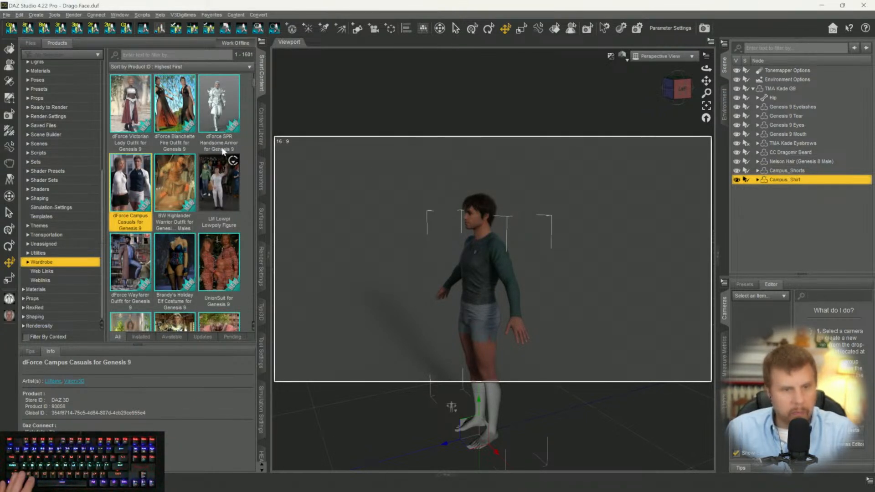
click(25, 337)
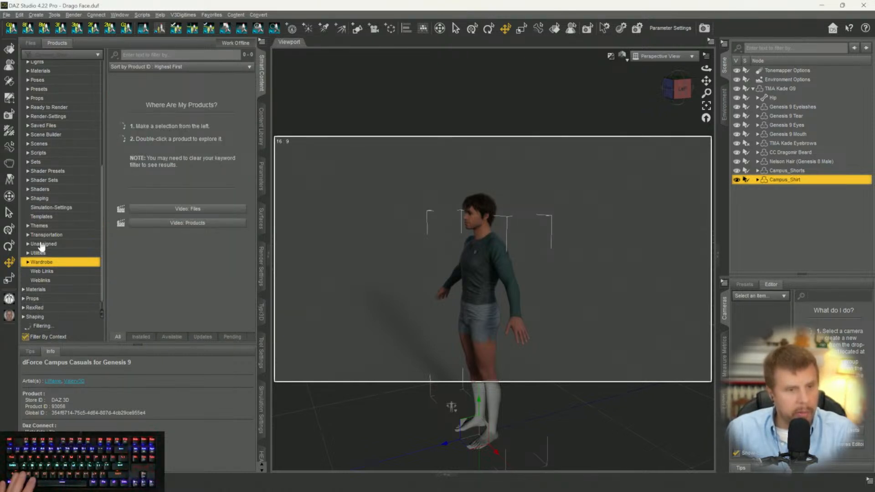
click(23, 74)
click(37, 130)
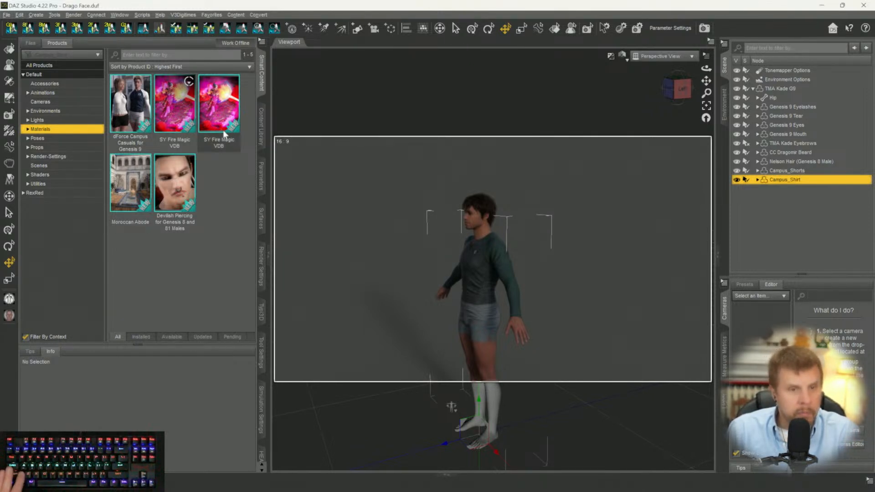
mouse_move(179, 126)
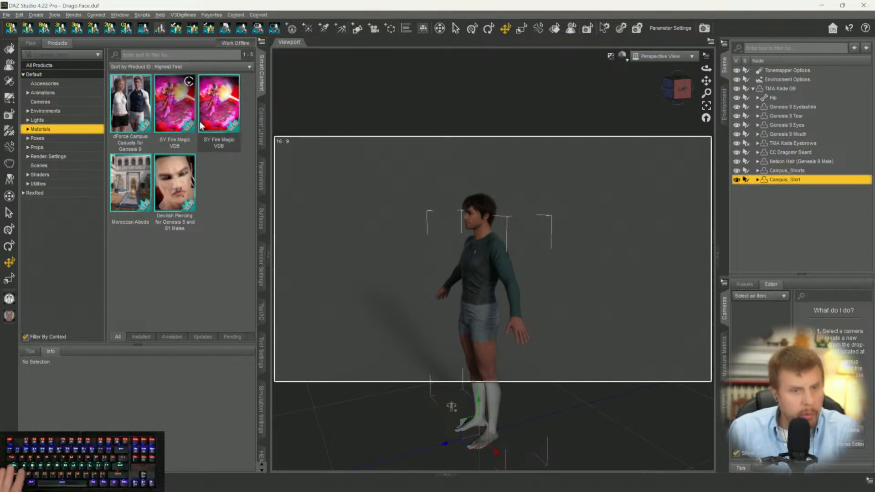
click(262, 123)
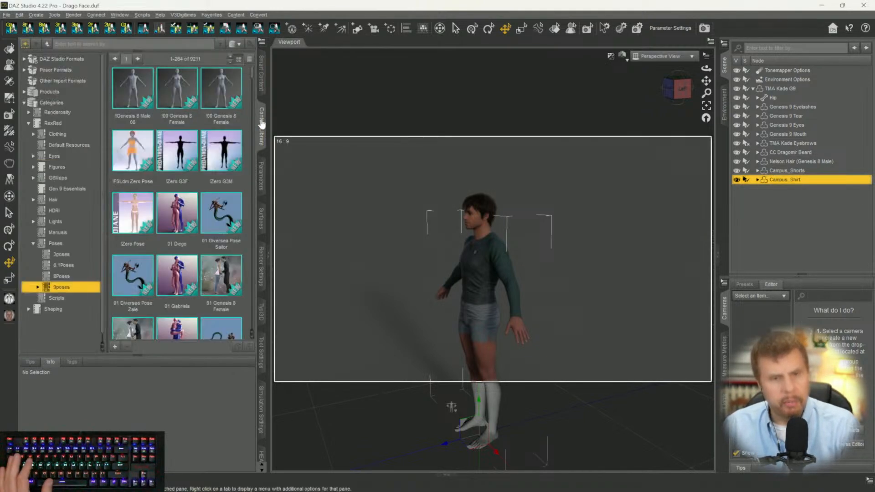
click(262, 77)
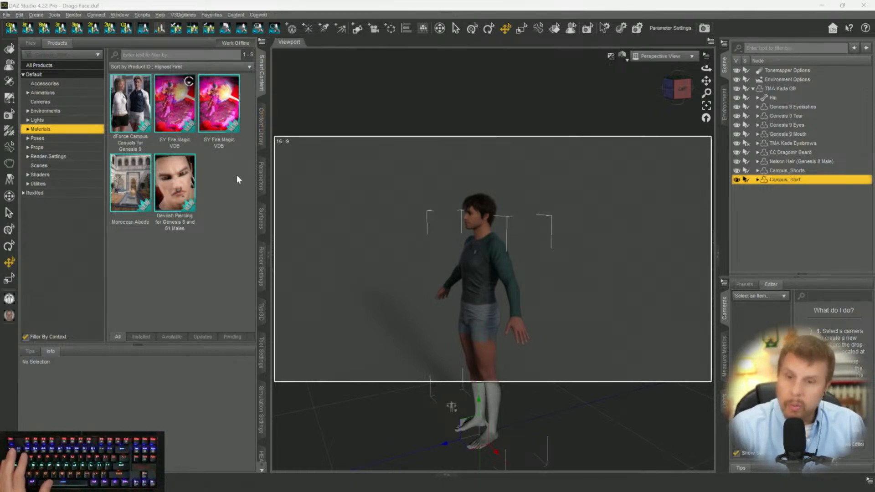
click(688, 81)
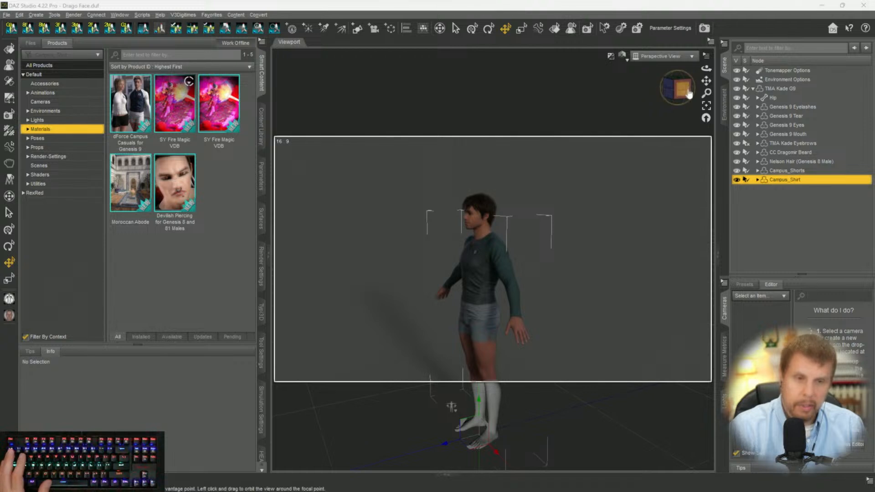
drag(702, 94, 697, 95)
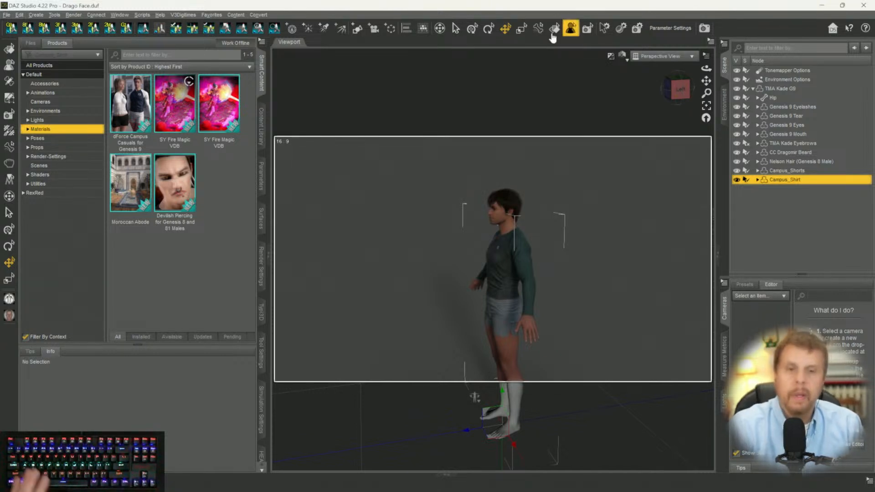
Show all products in the Environments category with context filtering turned off, and select the TMA Kade G9 figure.
click(66, 112)
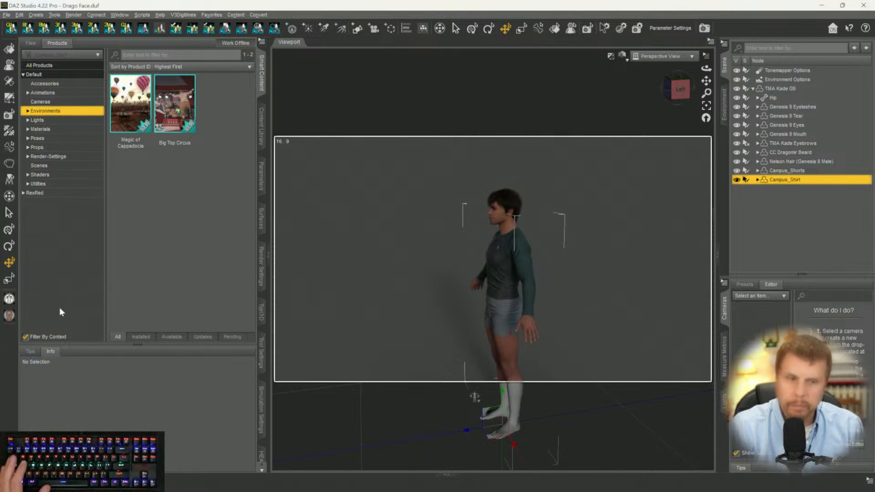
click(26, 337)
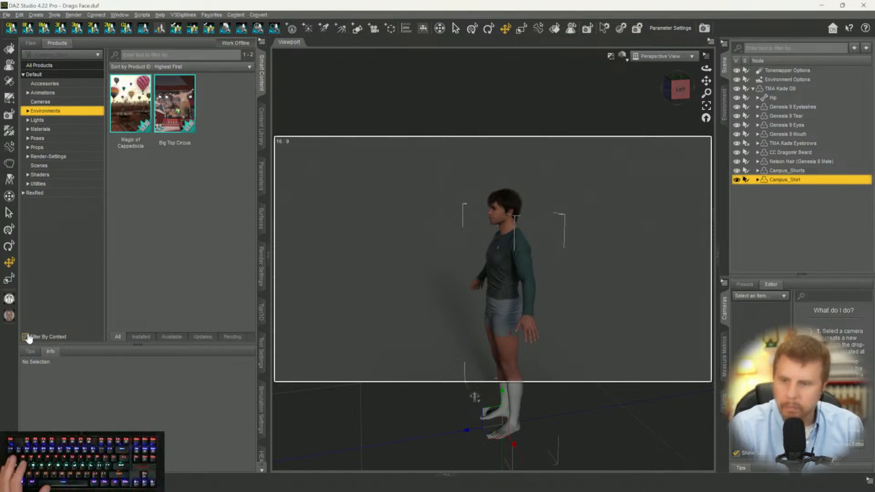
click(761, 87)
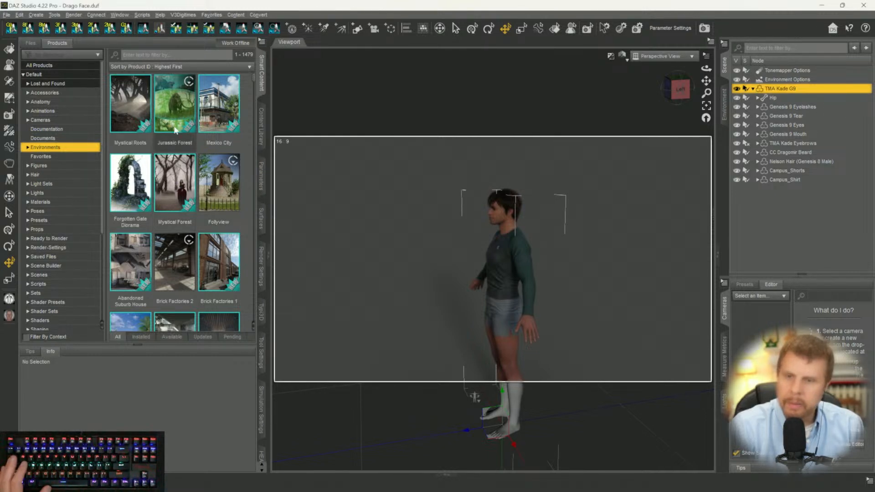
Browse the Environments products for a suitable setting for the character.
scroll(178, 174, down, 6)
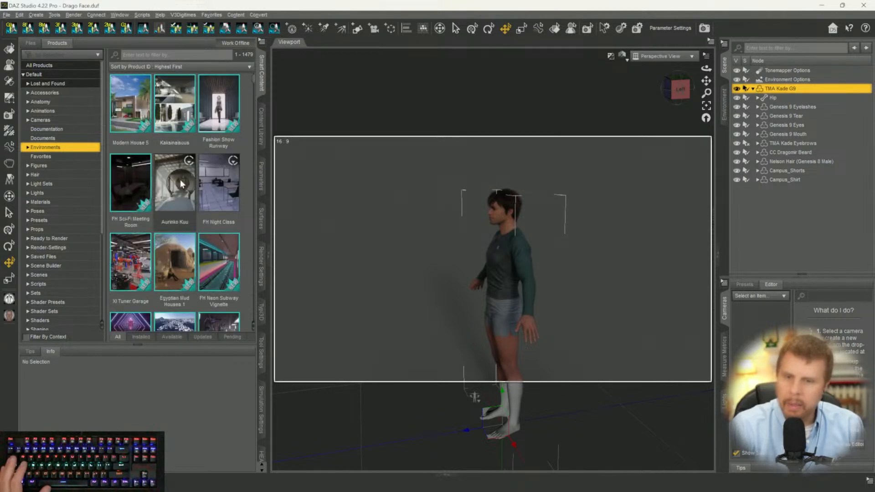
scroll(182, 184, down, 10)
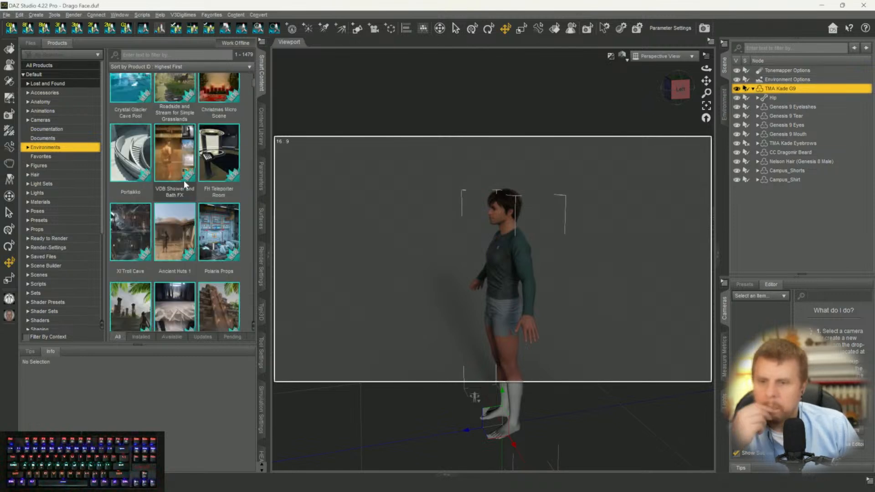
scroll(178, 192, down, 8)
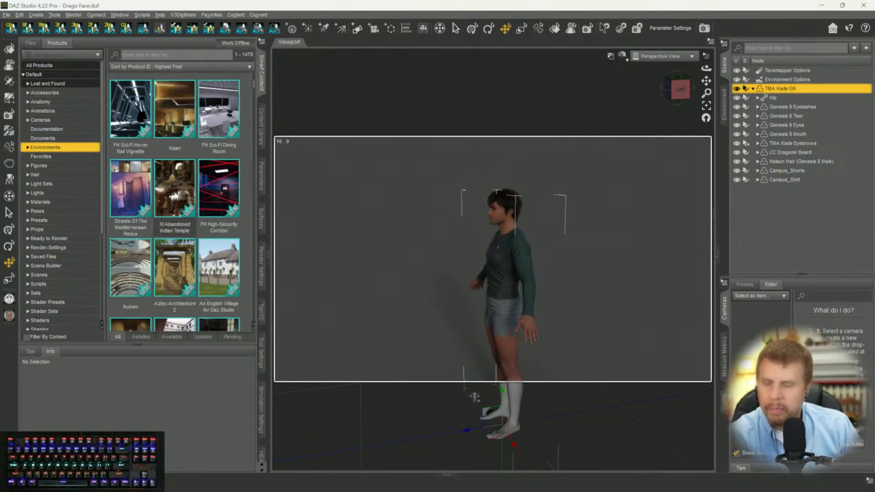
scroll(175, 193, down, 5)
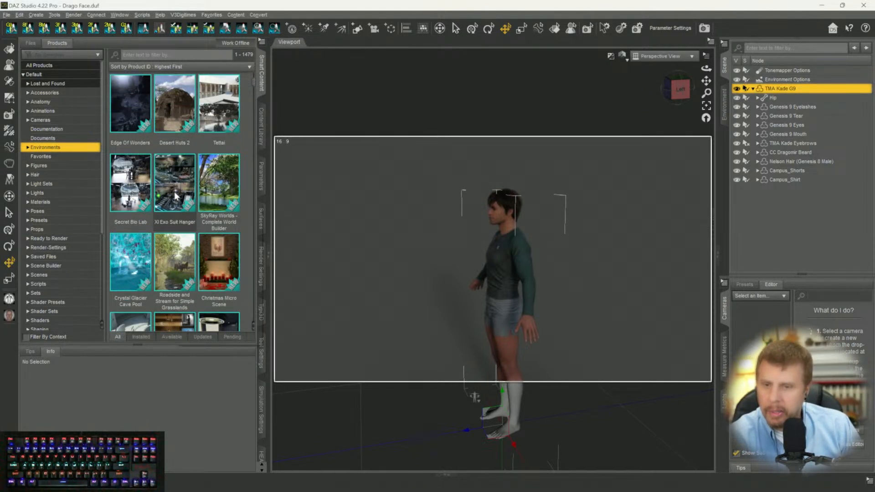
scroll(175, 195, up, 13)
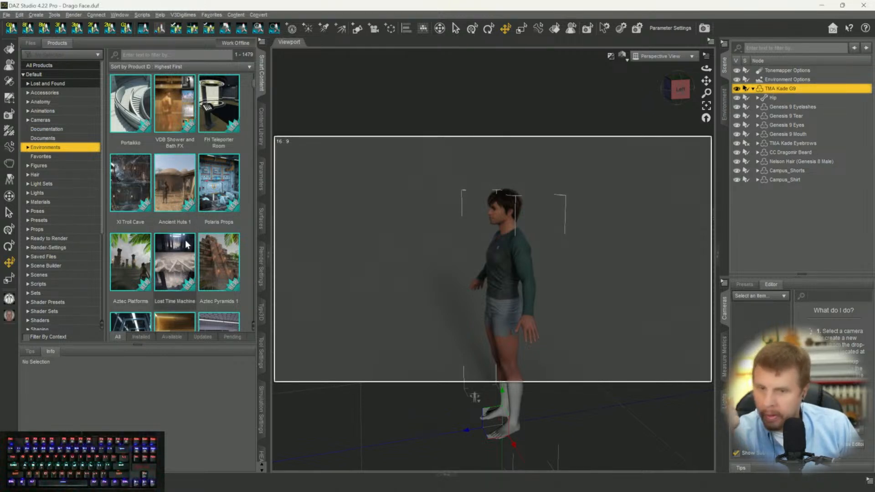
scroll(185, 244, up, 3)
scroll(185, 241, down, 1)
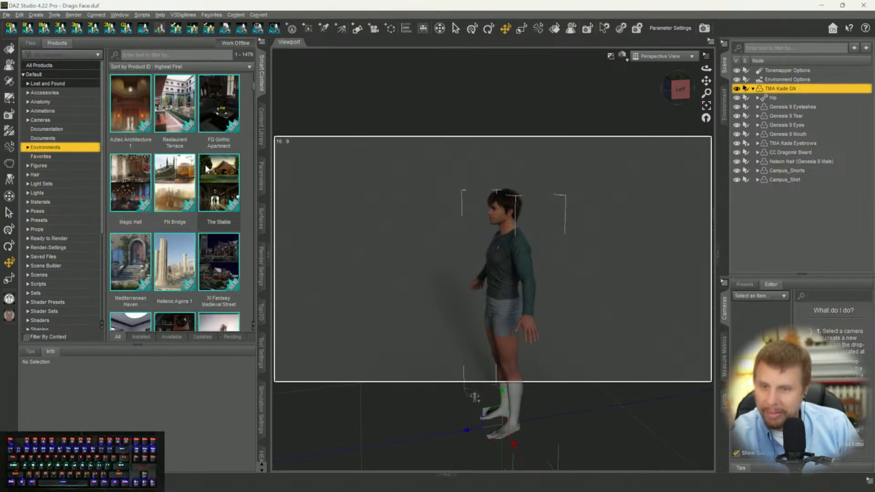
scroll(205, 165, down, 5)
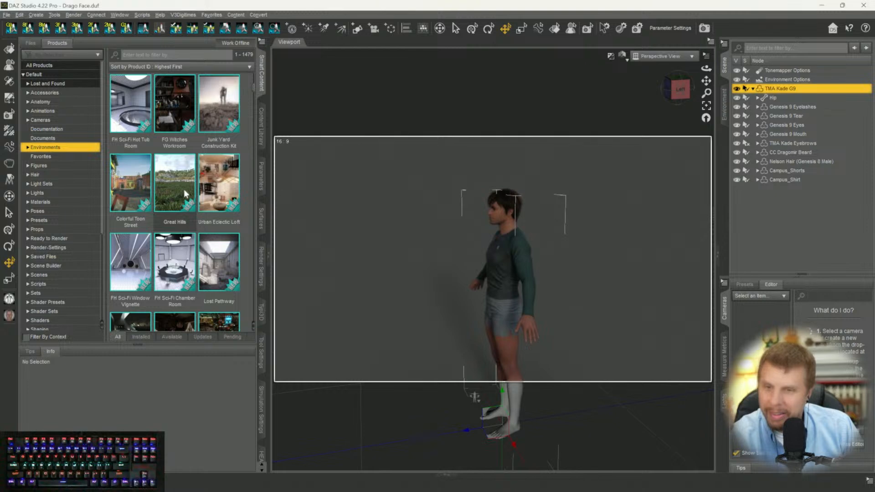
scroll(184, 190, down, 3)
mouse_move(174, 222)
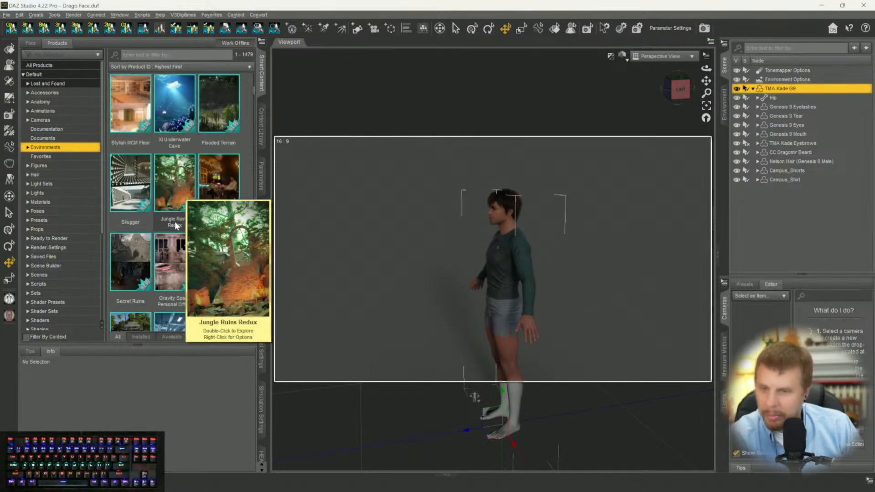
scroll(174, 223, down, 3)
scroll(176, 220, down, 3)
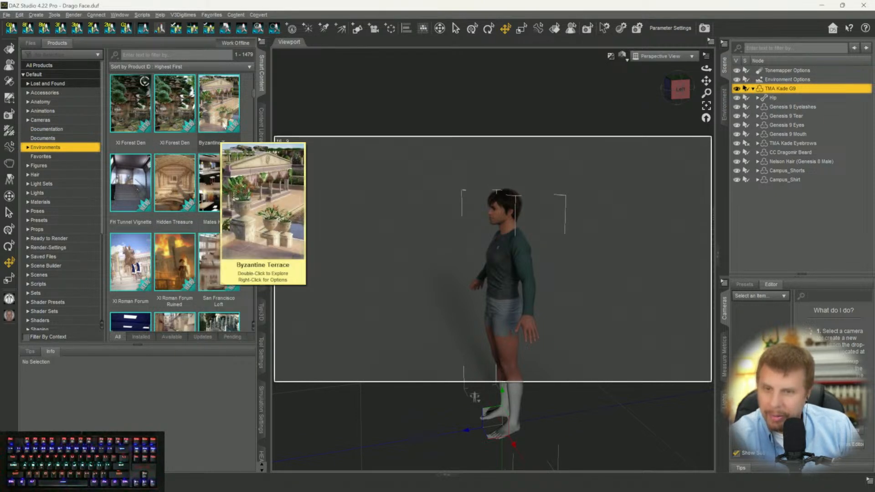
mouse_move(184, 136)
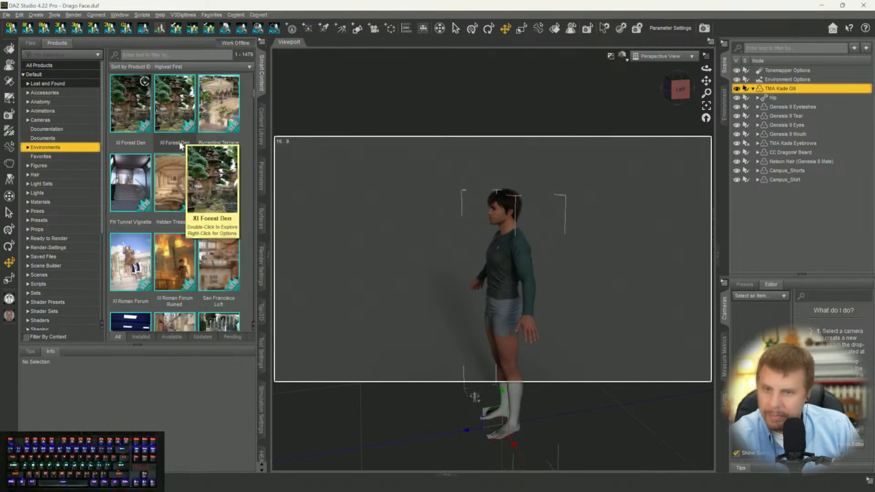
scroll(177, 182, down, 3)
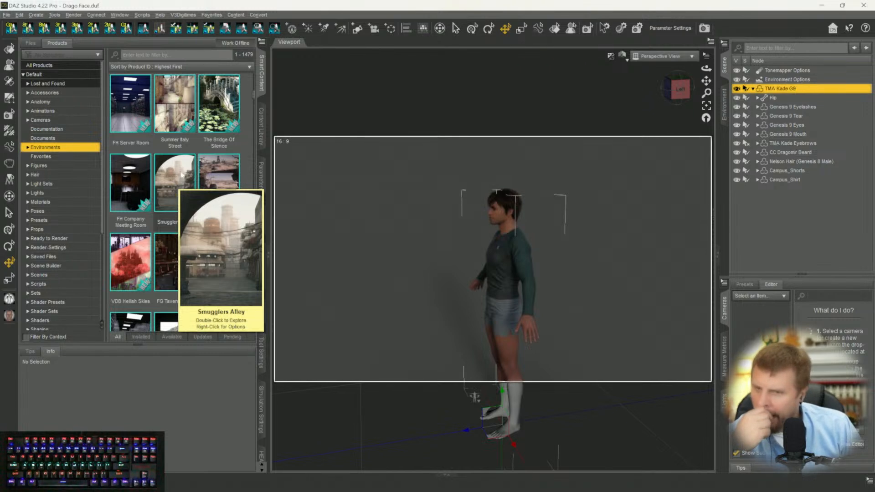
scroll(180, 173, down, 5)
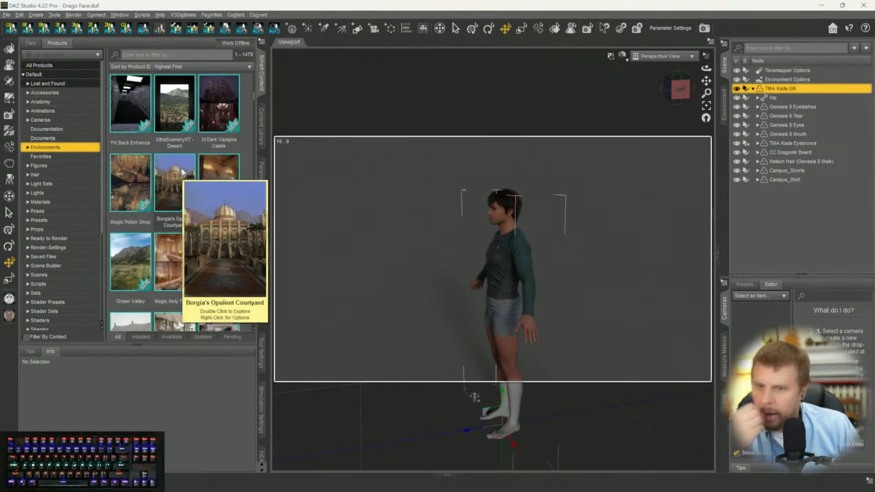
scroll(178, 180, down, 3)
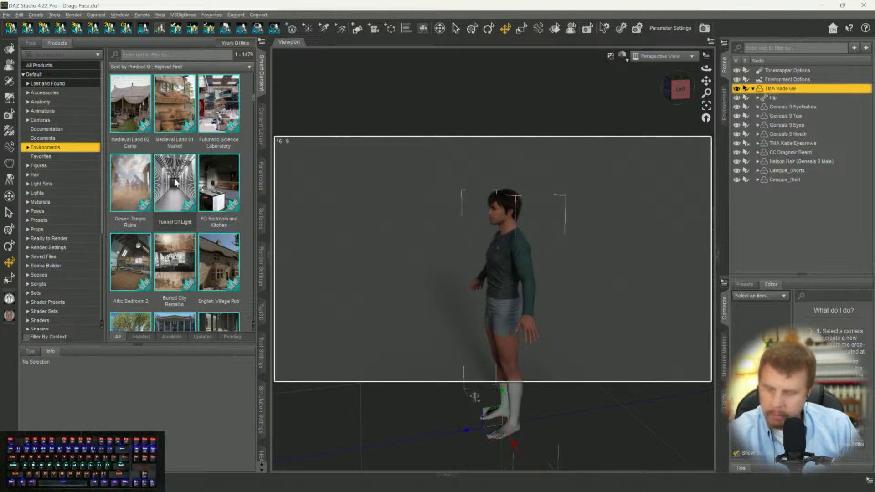
mouse_move(174, 182)
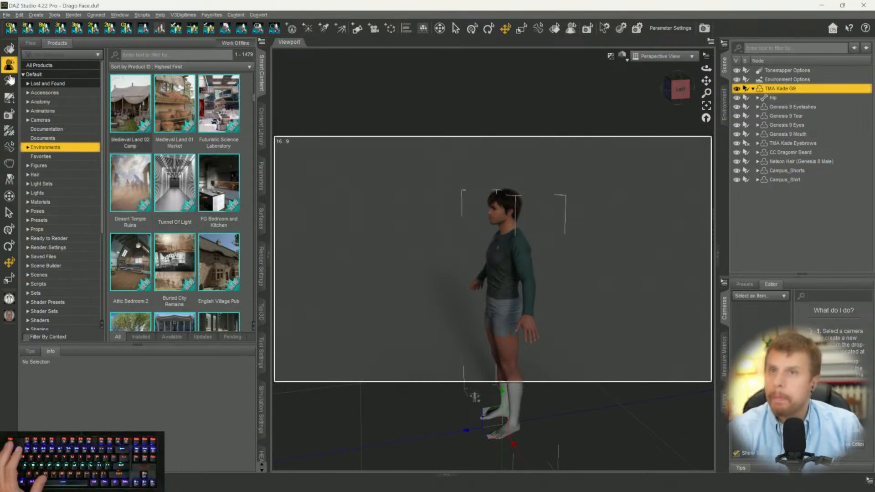
scroll(192, 155, down, 5)
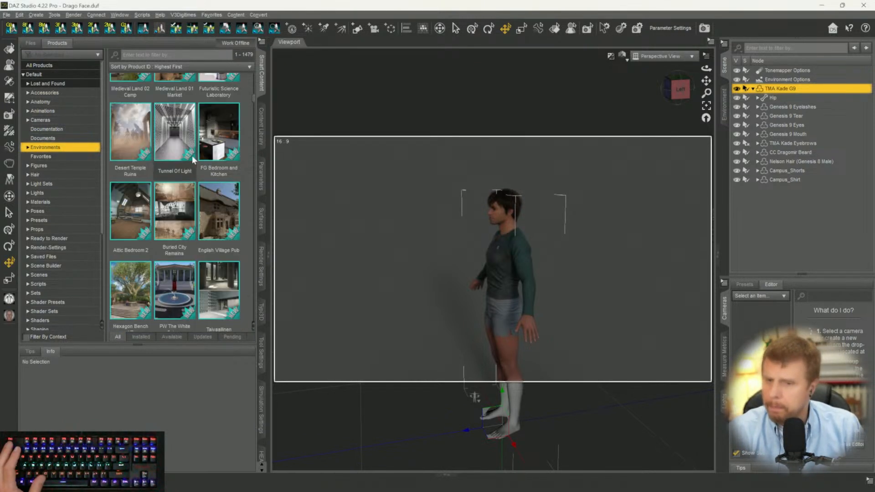
mouse_move(194, 163)
scroll(193, 163, down, 5)
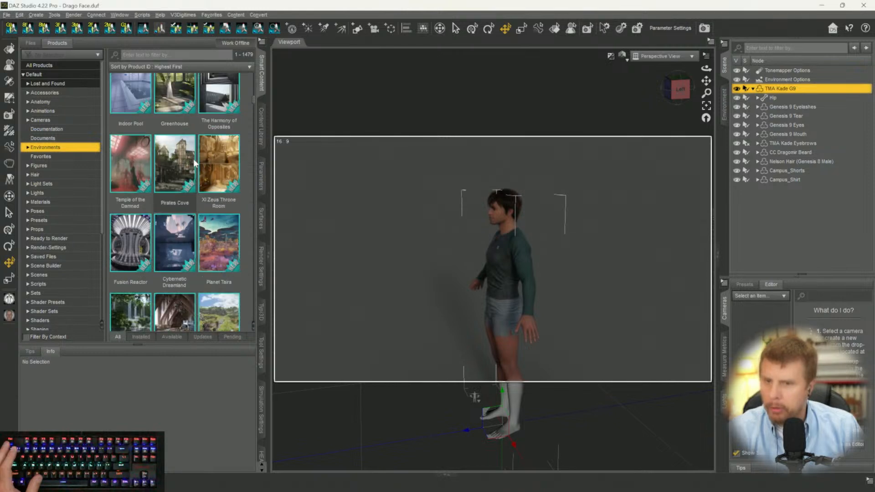
scroll(194, 162, down, 5)
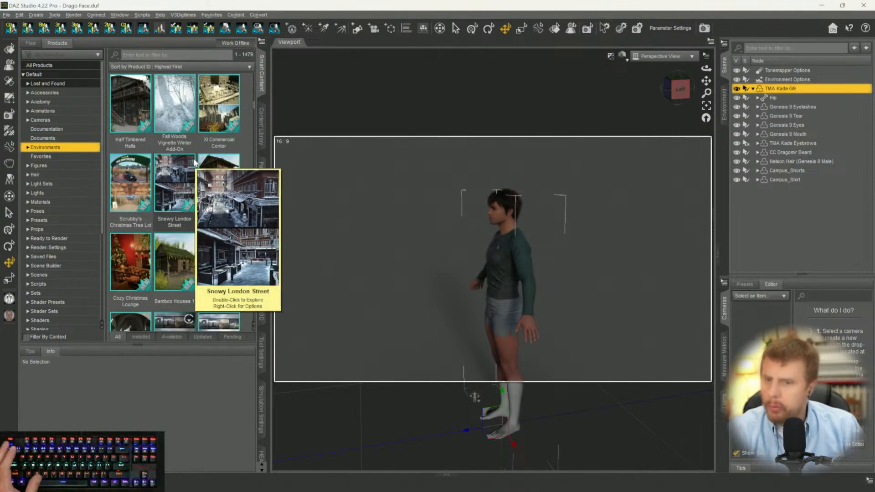
scroll(194, 162, down, 5)
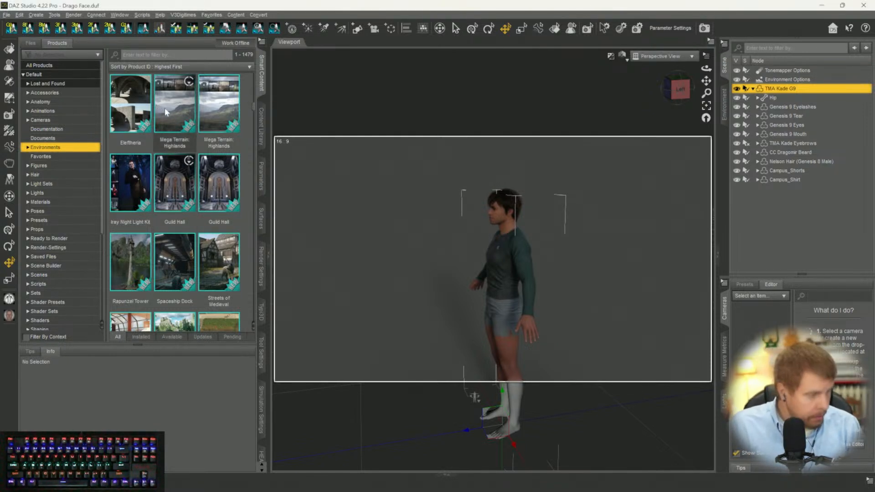
mouse_move(164, 107)
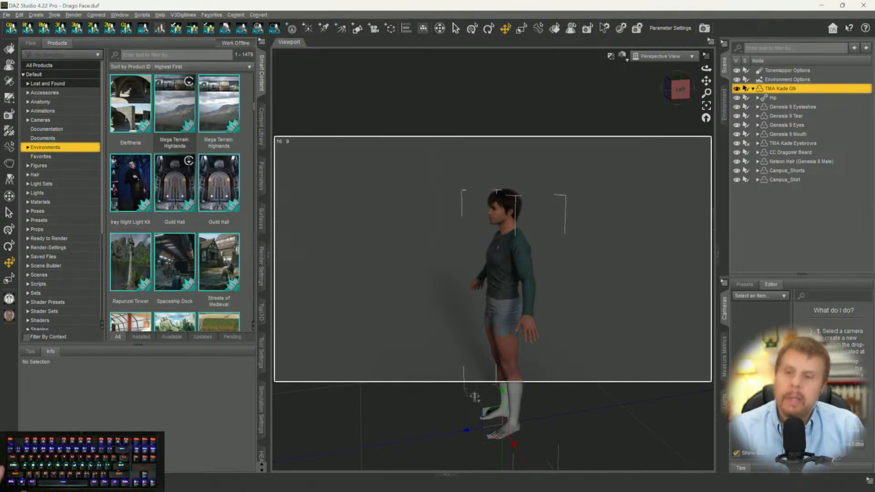
scroll(205, 198, down, 3)
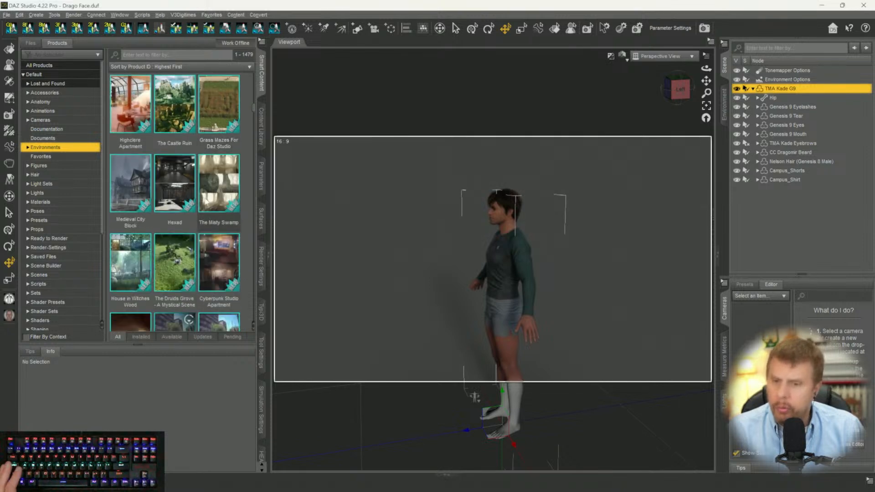
scroll(173, 104, down, 1)
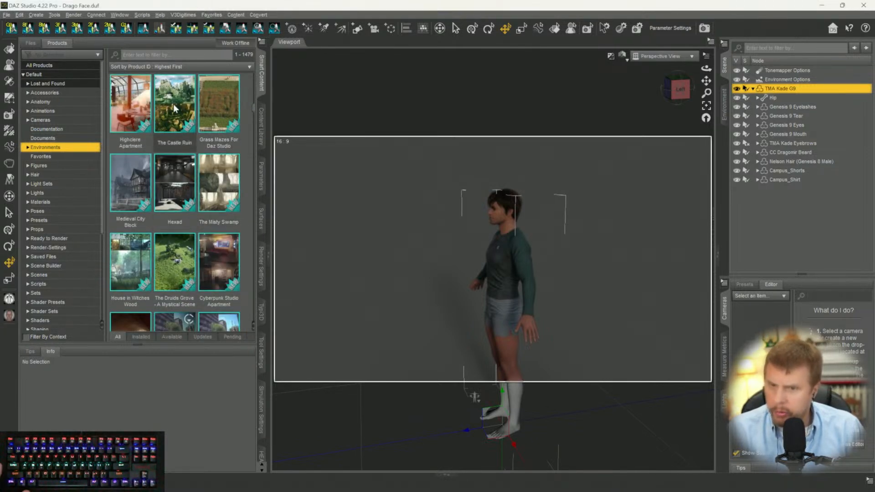
Look further down the Environments products for outdoor or interior settings, previewing HD Scans Church Ruin 2 and Tanglewood - Storybook Fairy Dell.
scroll(174, 108, down, 2)
scroll(173, 108, up, 3)
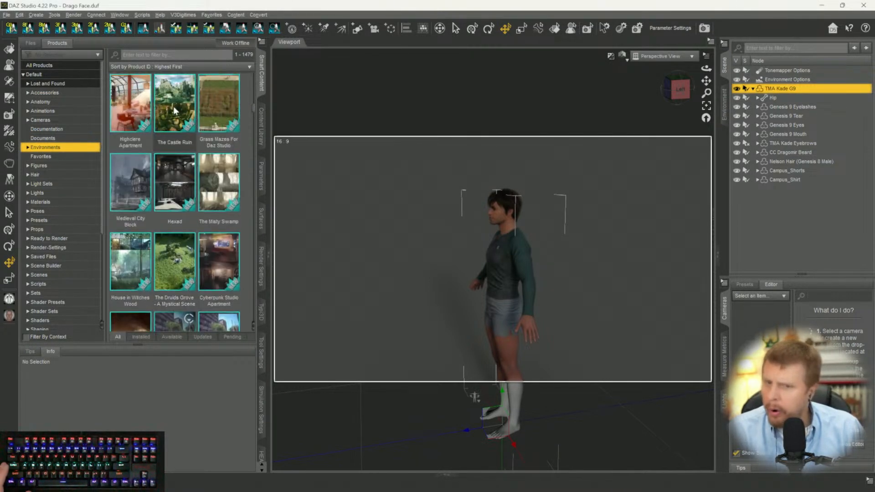
scroll(151, 262, down, 3)
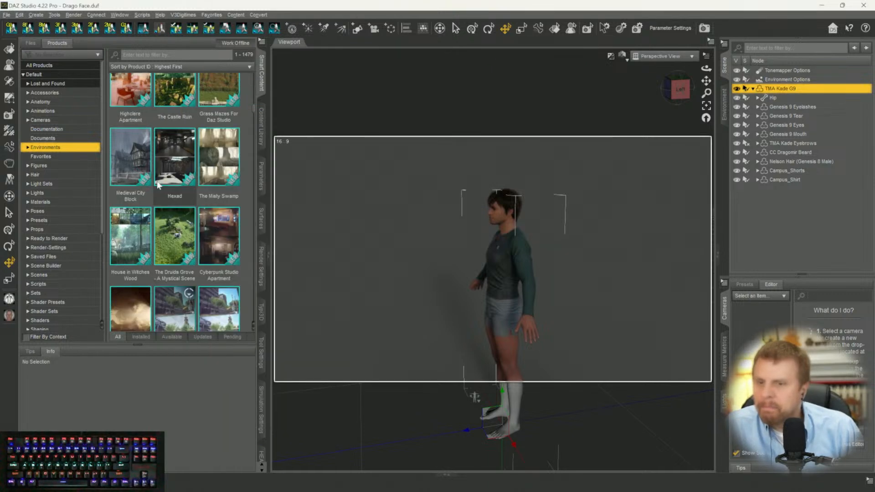
scroll(151, 264, up, 3)
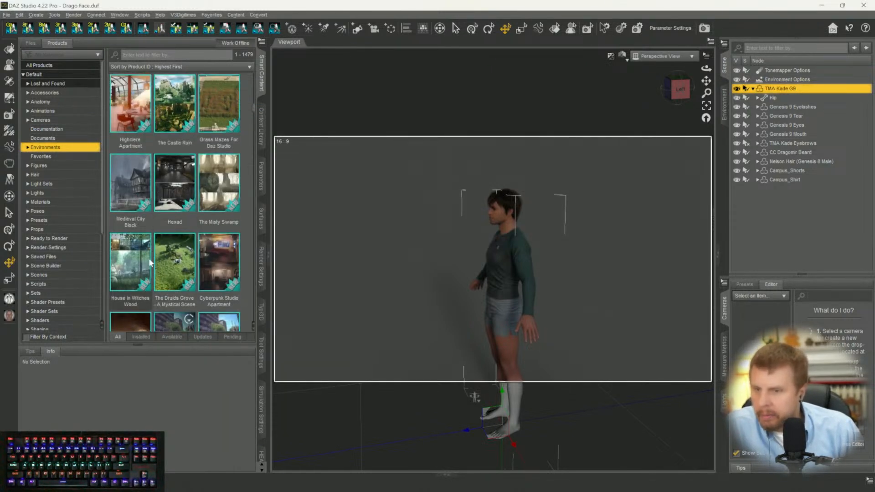
mouse_move(138, 272)
scroll(204, 210, down, 6)
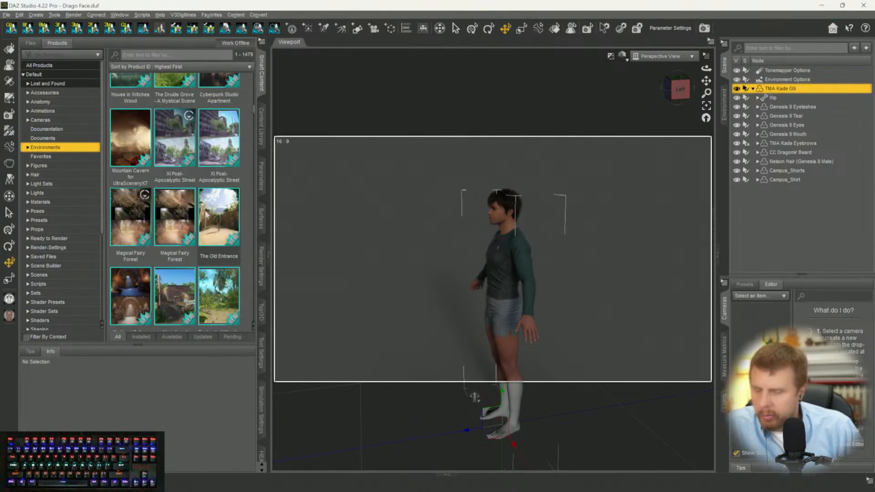
scroll(205, 212, down, 5)
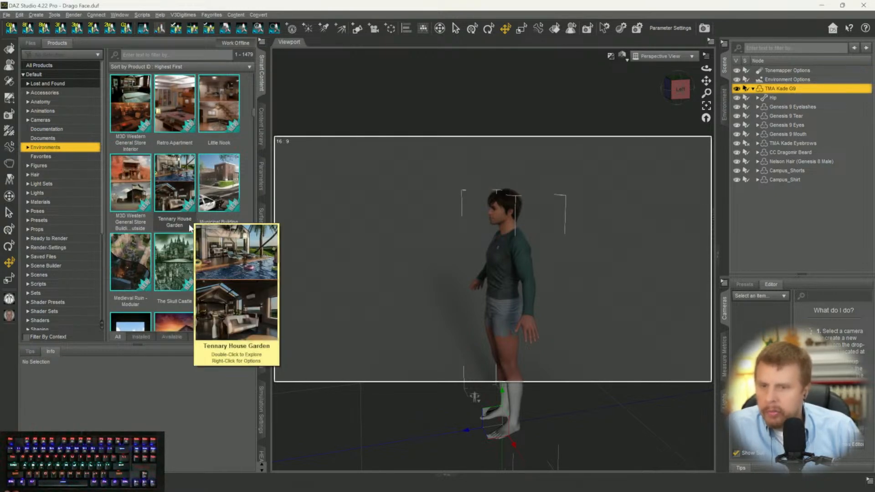
scroll(190, 218, down, 5)
scroll(187, 225, down, 5)
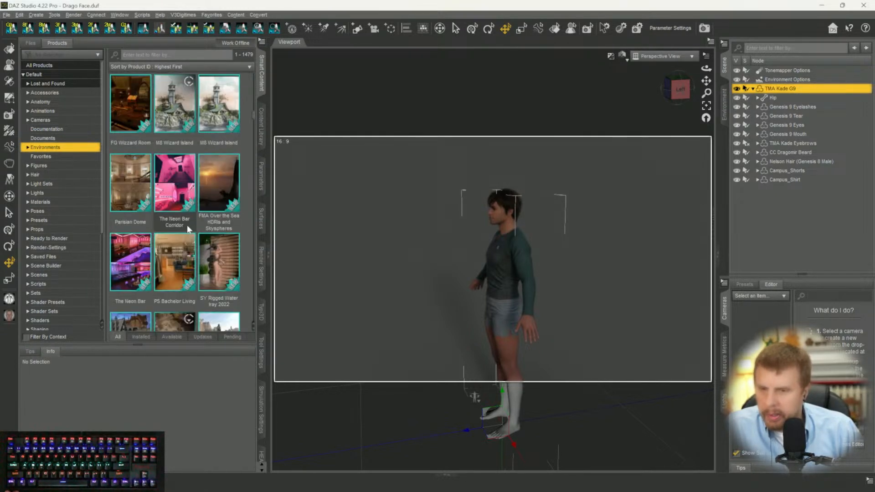
scroll(186, 225, down, 1)
scroll(187, 225, down, 6)
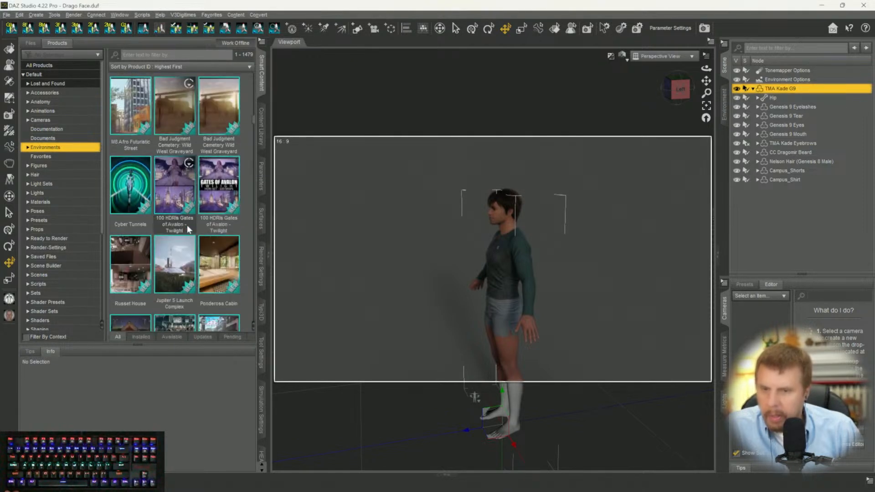
scroll(187, 226, down, 5)
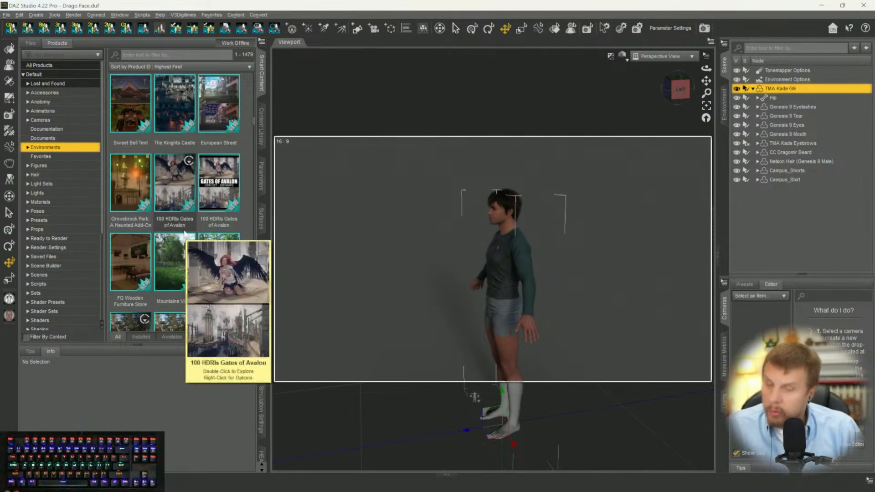
scroll(185, 233, down, 3)
scroll(184, 230, up, 3)
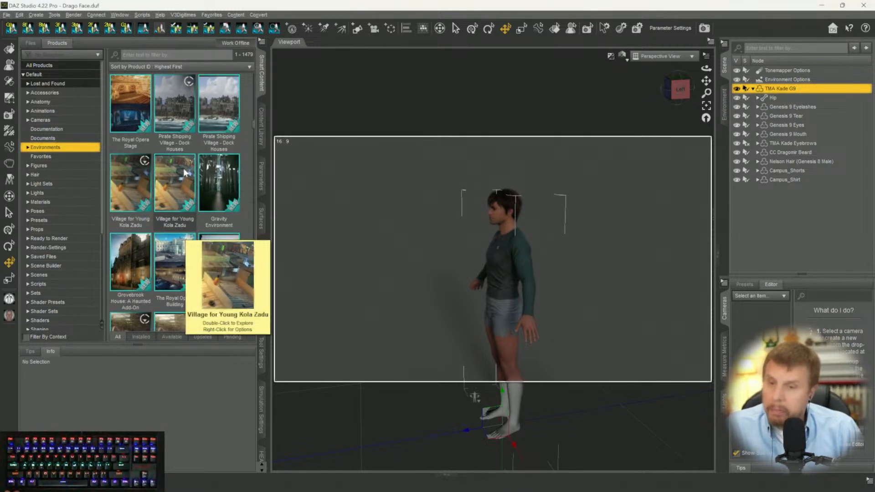
scroll(180, 191, down, 3)
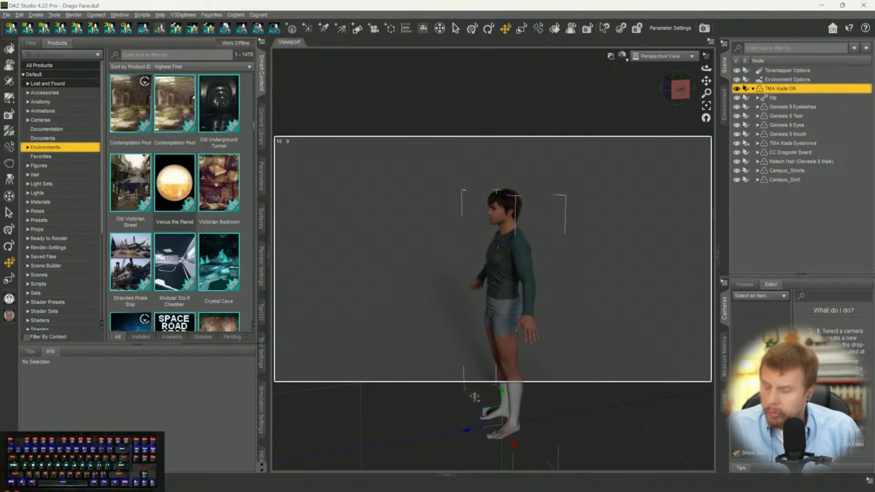
scroll(177, 190, down, 5)
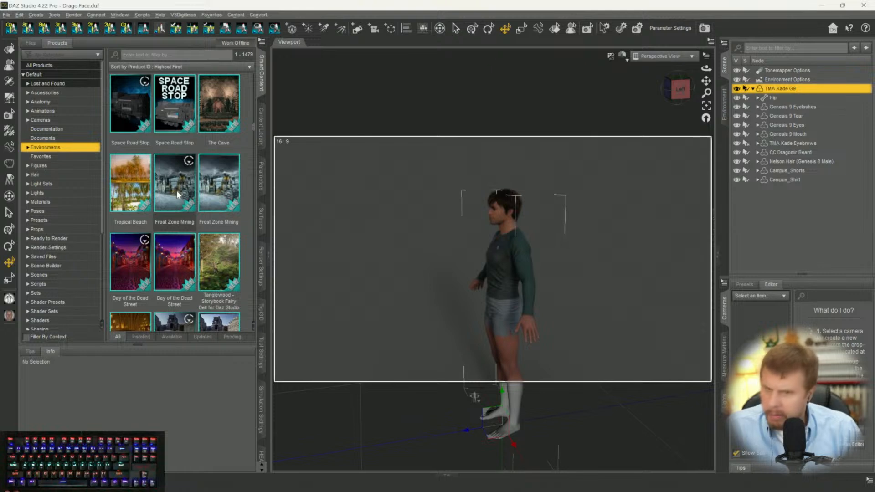
scroll(177, 190, down, 3)
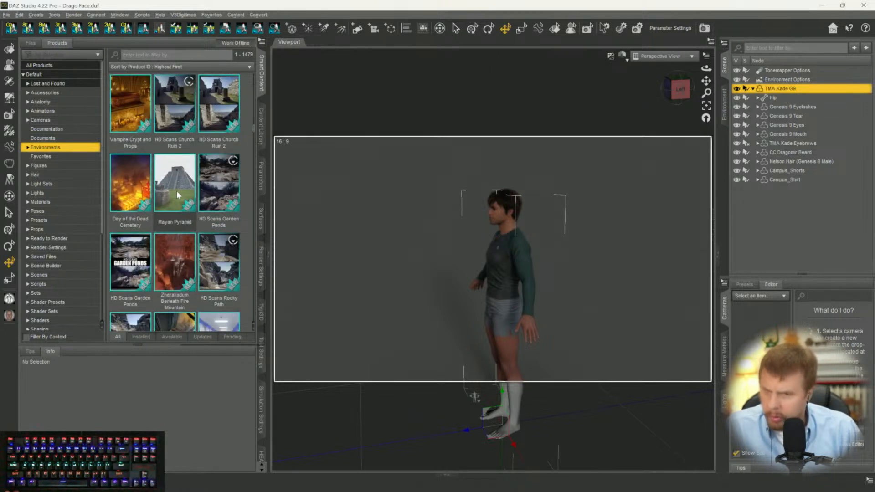
mouse_move(182, 120)
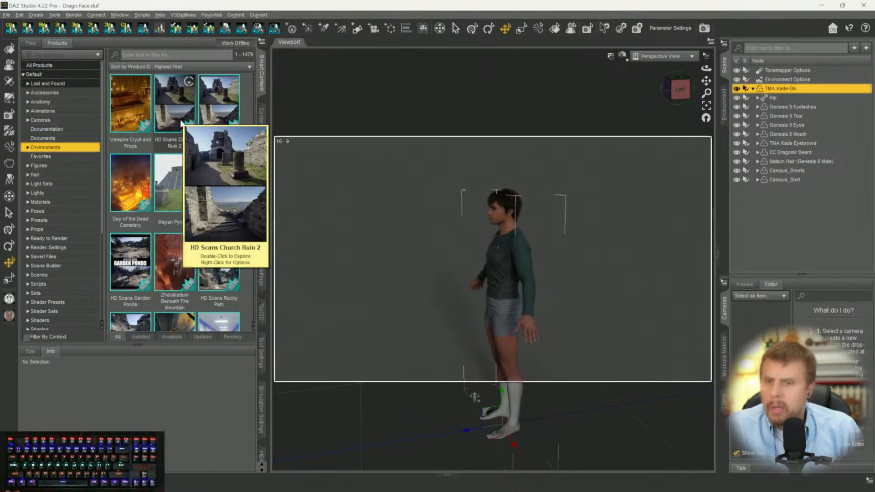
scroll(171, 143, up, 3)
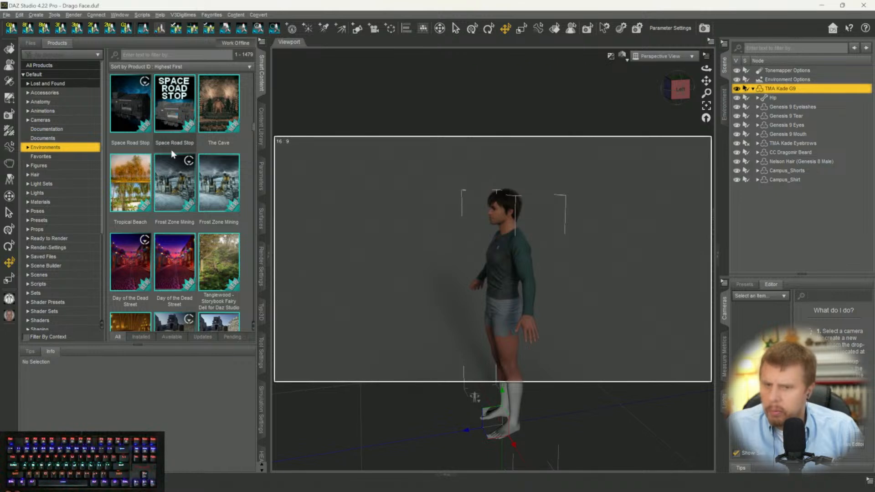
mouse_move(212, 275)
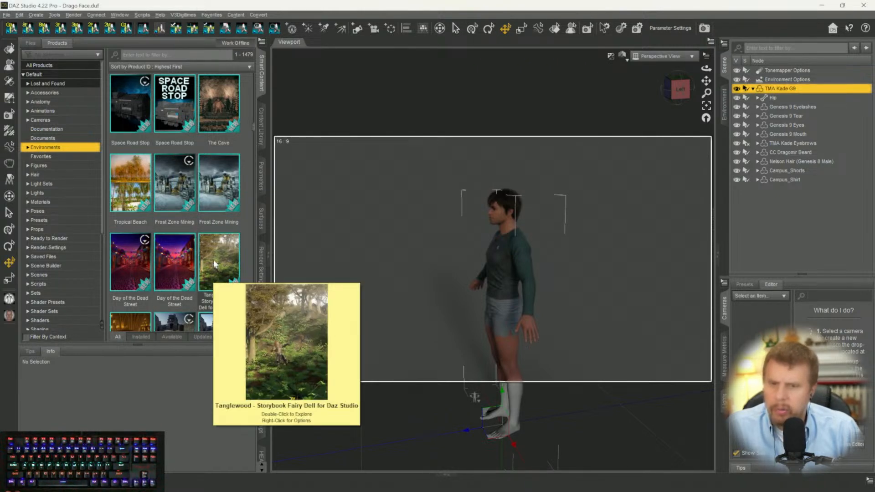
Examine the Environments products beyond the Tanglewood scene, comparing candidates such as Cyberpunk Apartment and Forest Path Vignette in enlarged previews.
scroll(214, 257, down, 5)
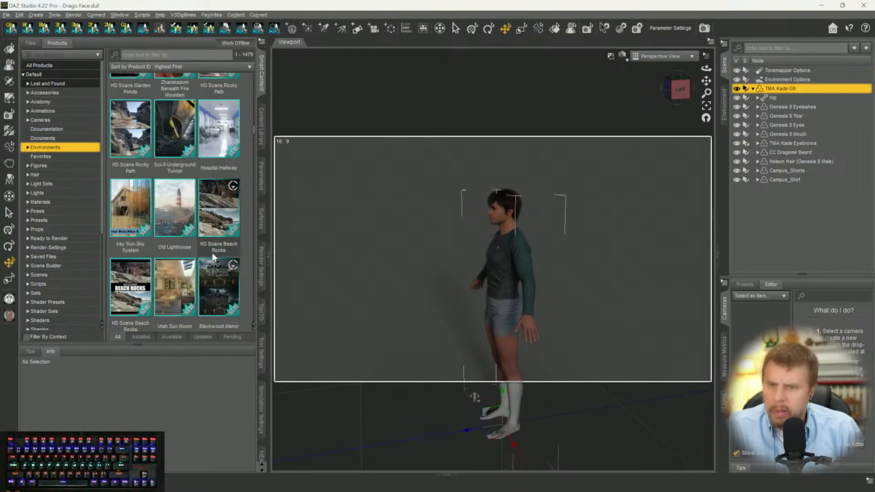
scroll(212, 251, down, 6)
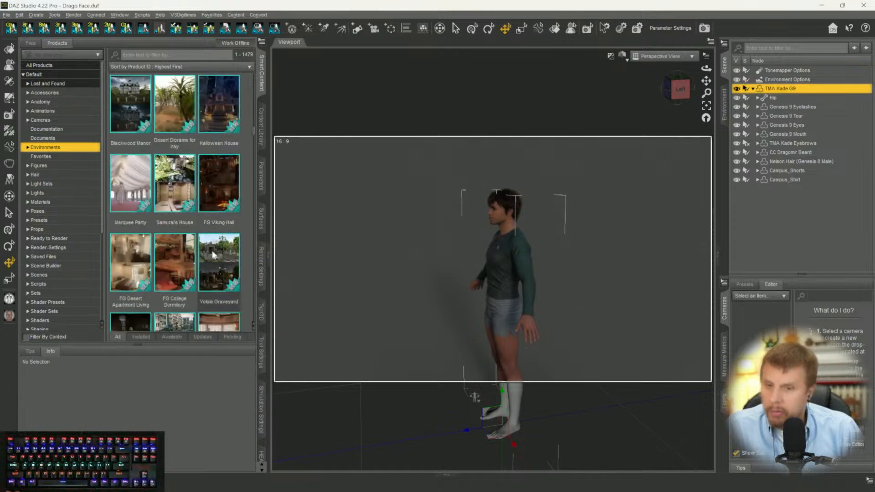
scroll(212, 237, down, 1)
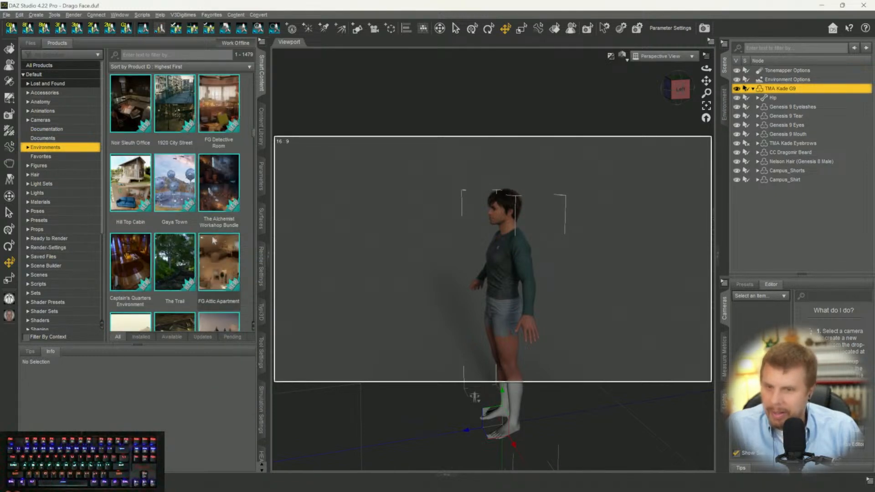
scroll(172, 254, down, 5)
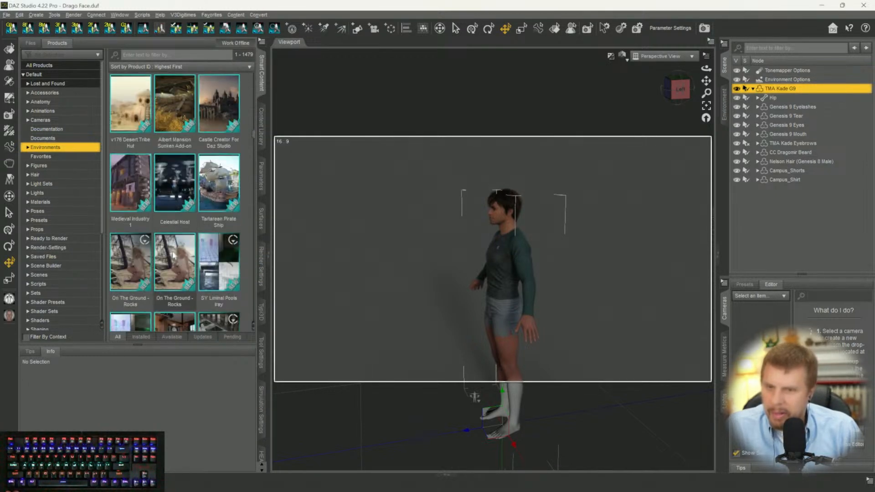
scroll(174, 253, down, 4)
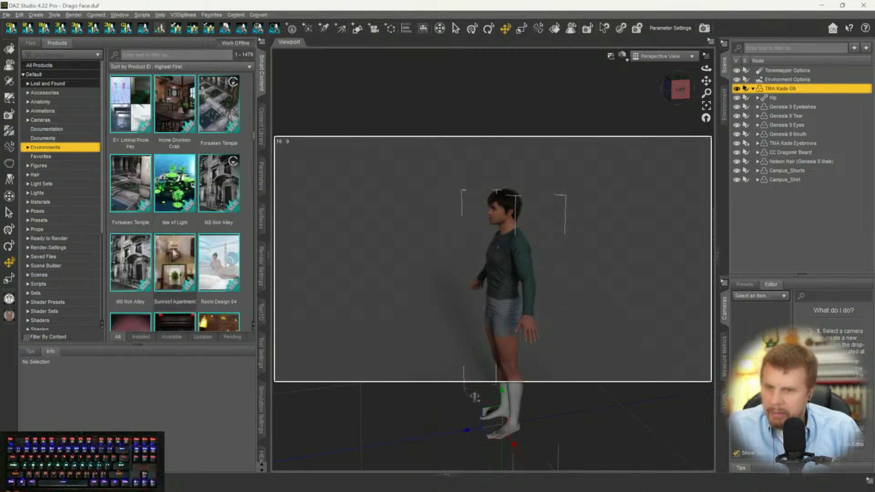
scroll(164, 210, down, 5)
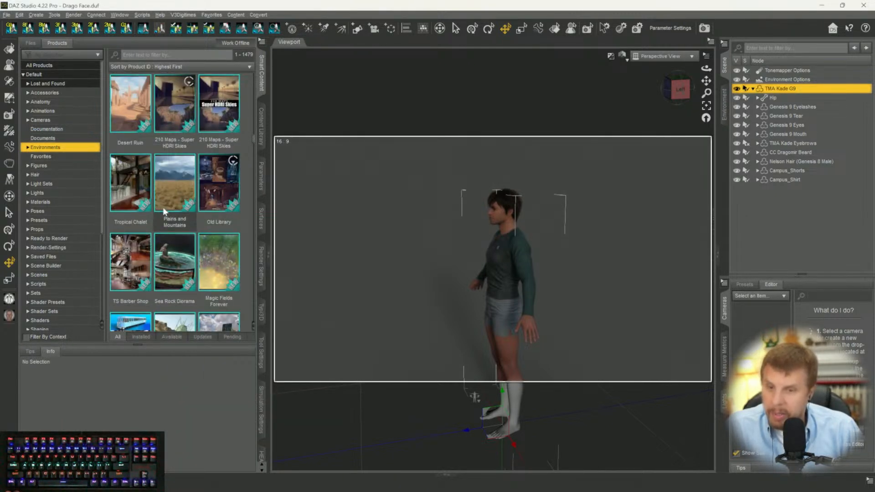
scroll(163, 207, down, 3)
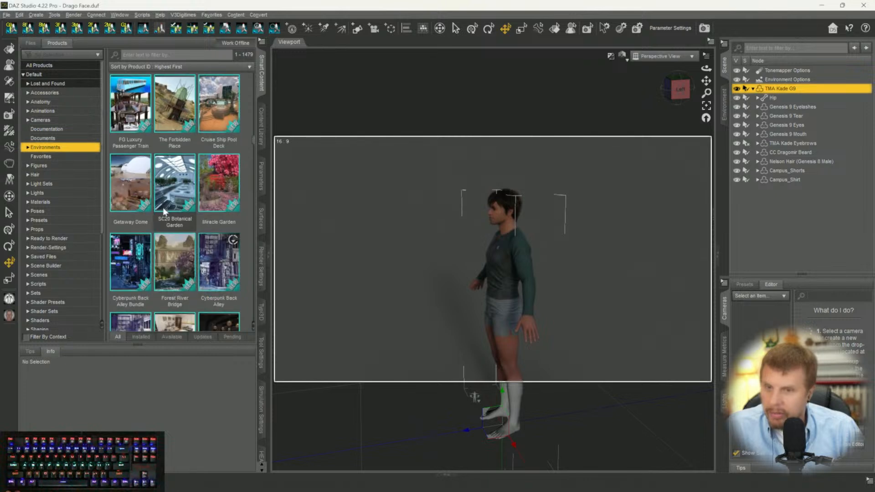
mouse_move(163, 207)
scroll(169, 203, down, 2)
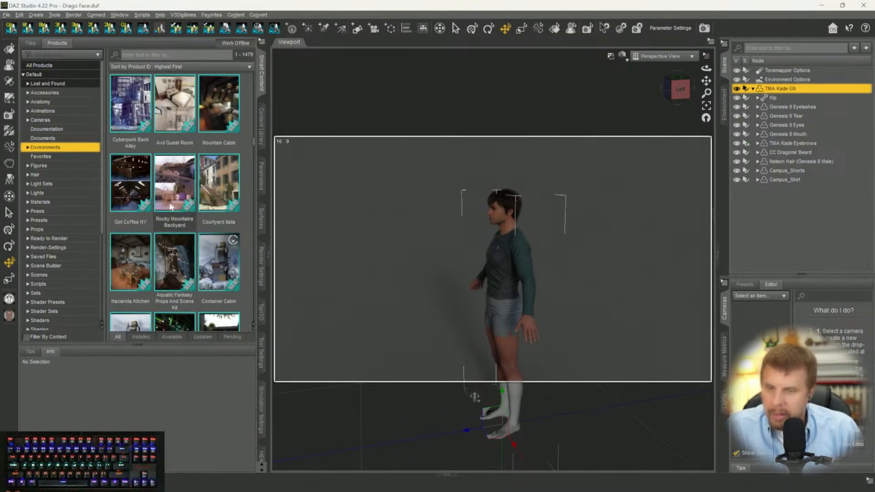
scroll(170, 206, down, 4)
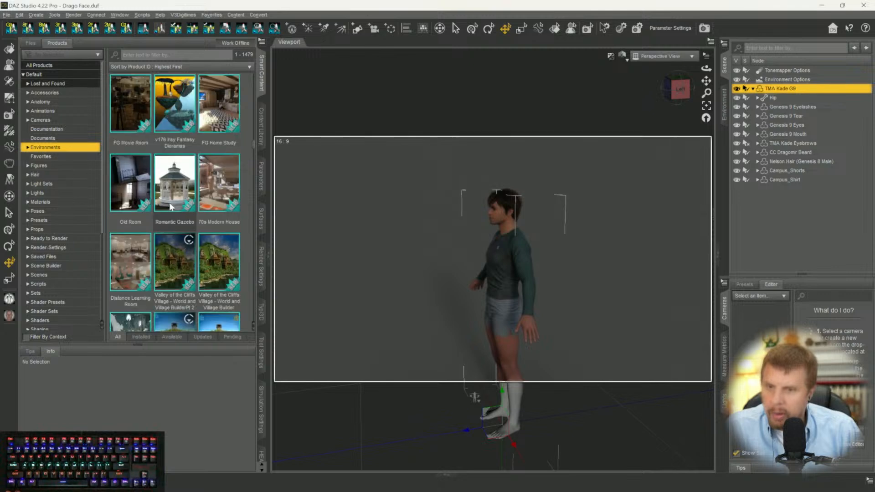
scroll(170, 206, down, 3)
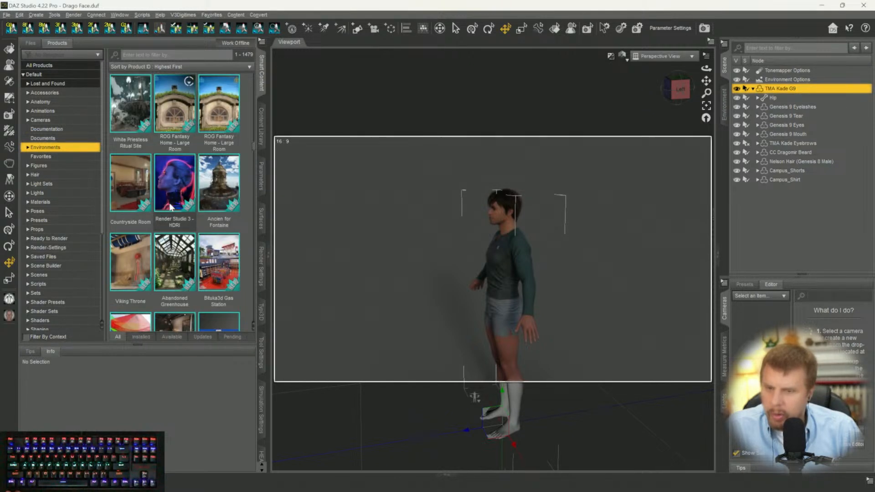
scroll(170, 206, down, 3)
scroll(169, 207, down, 3)
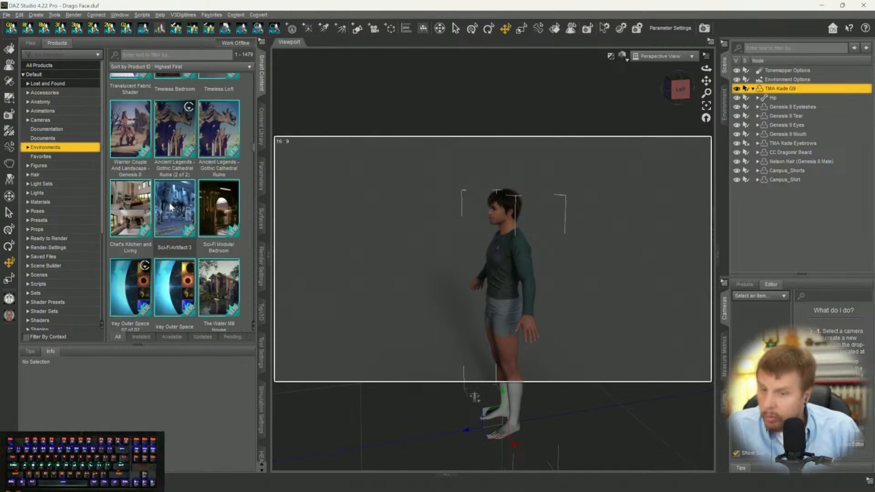
scroll(168, 204, down, 5)
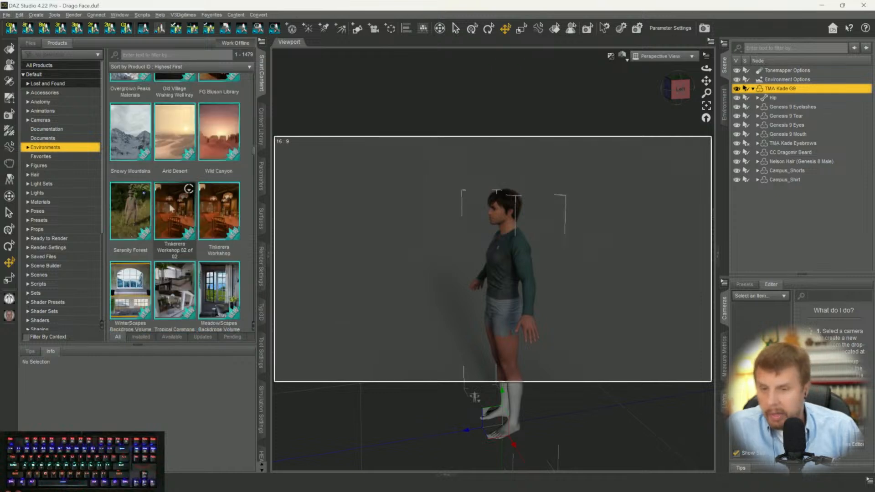
scroll(170, 208, down, 4)
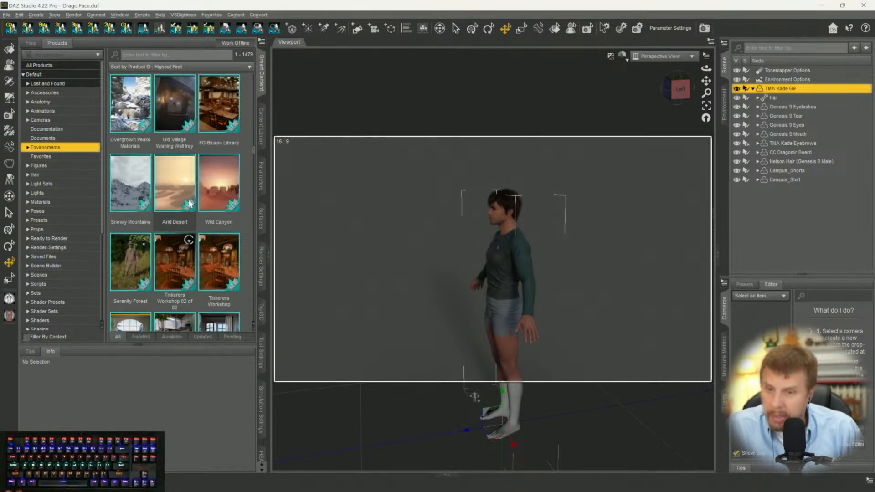
scroll(190, 204, up, 4)
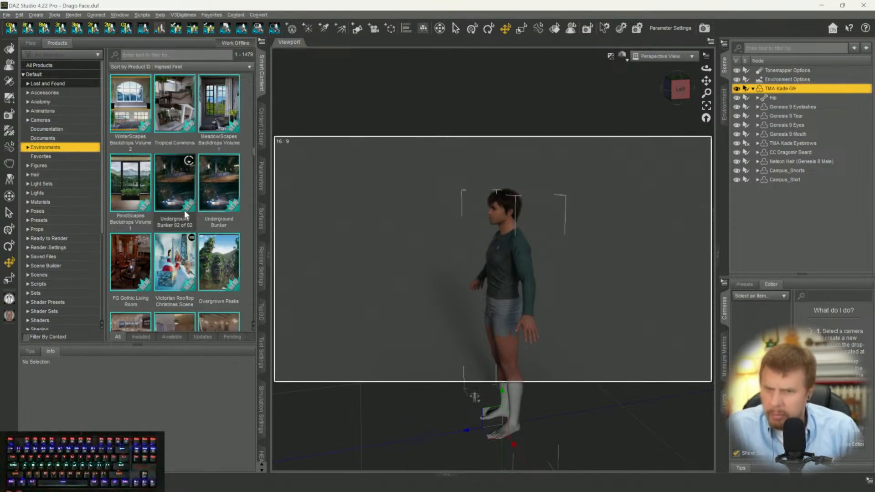
scroll(184, 210, up, 3)
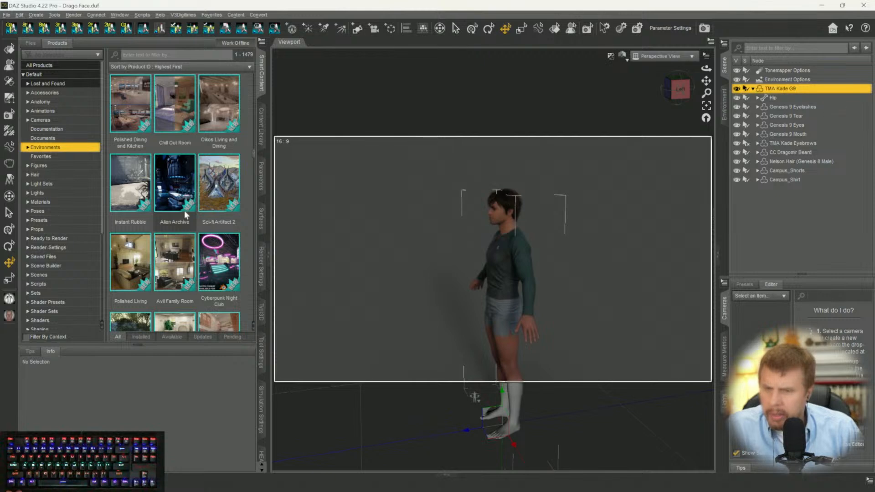
scroll(184, 210, up, 3)
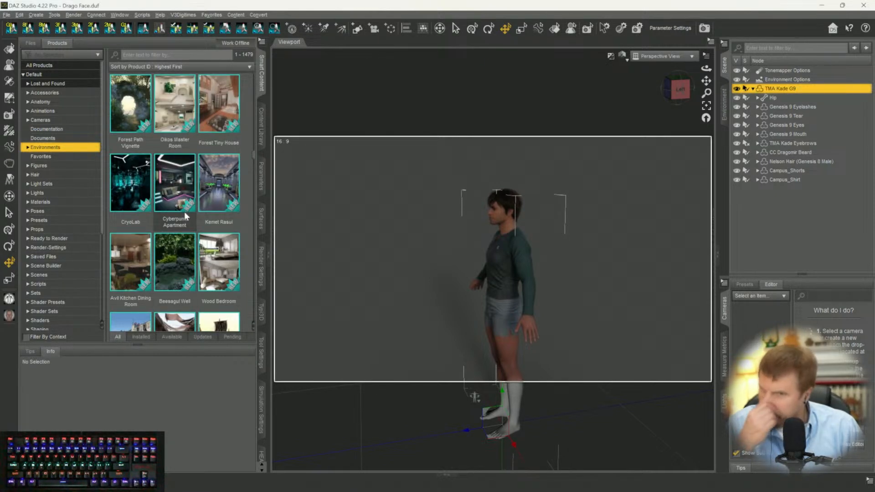
scroll(185, 209, down, 3)
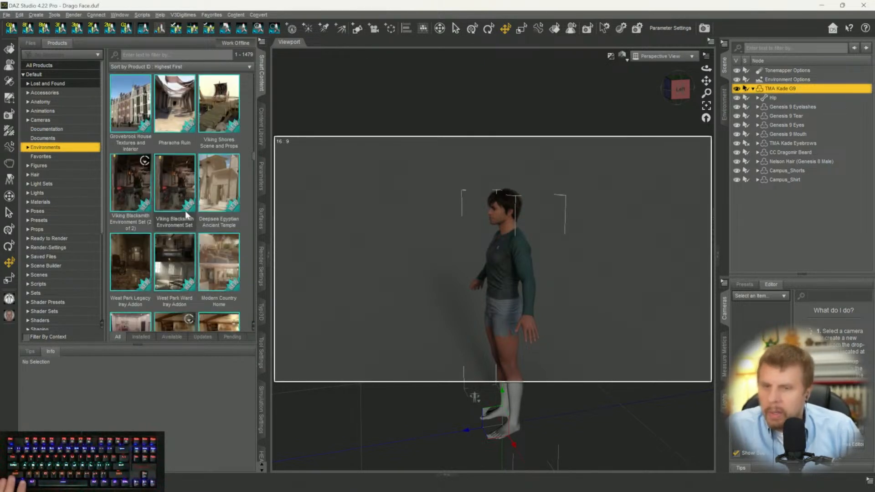
scroll(185, 211, up, 3)
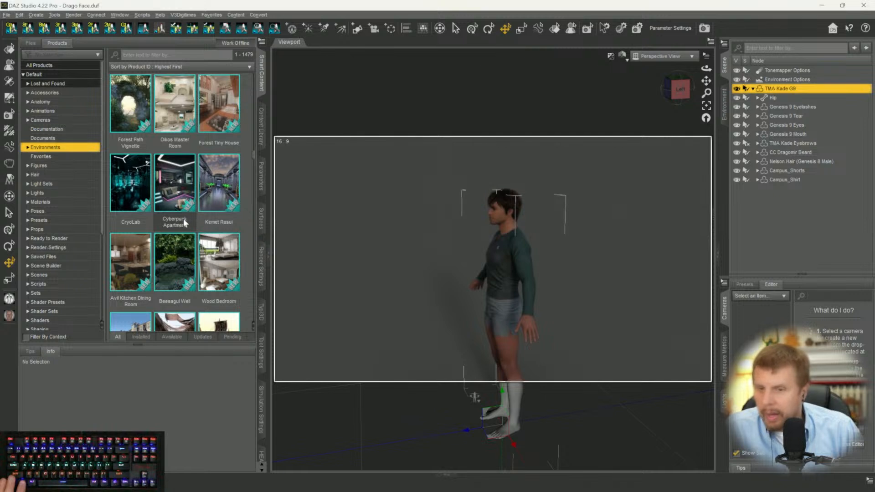
mouse_move(182, 220)
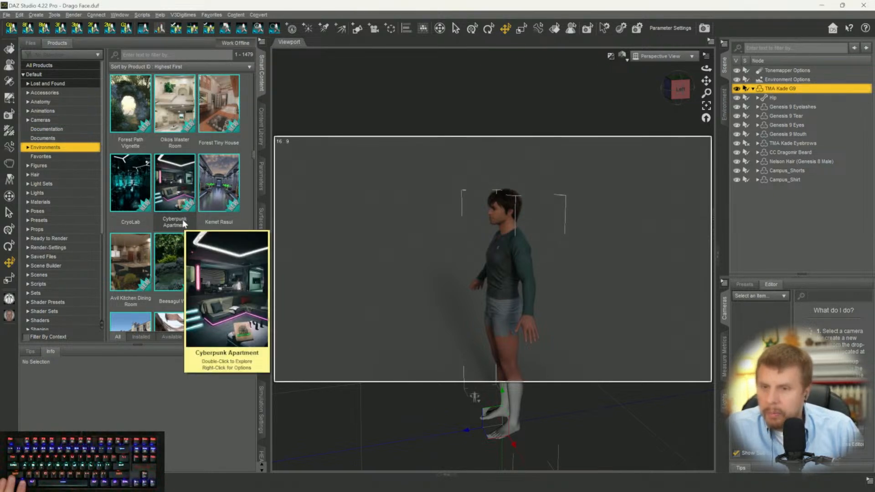
mouse_move(130, 120)
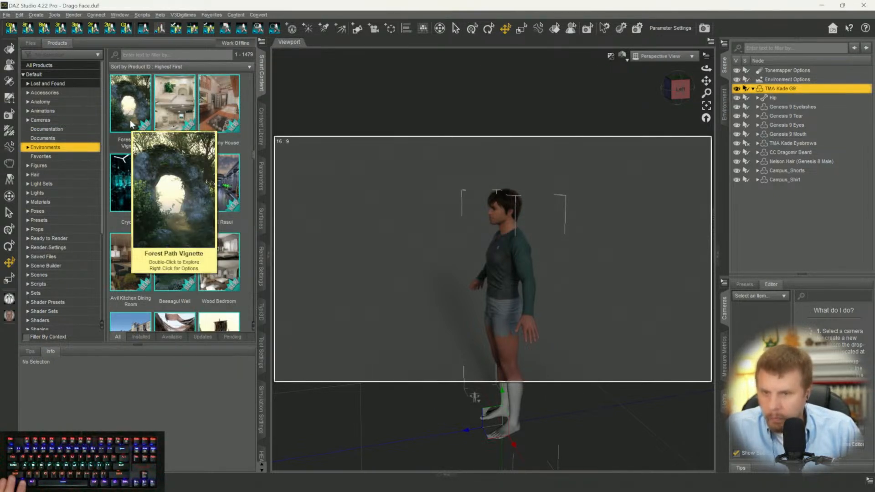
Survey more of the Environments products for a suitable setting, previewing Intimate Vignettes II in enlarged form.
scroll(136, 145, down, 3)
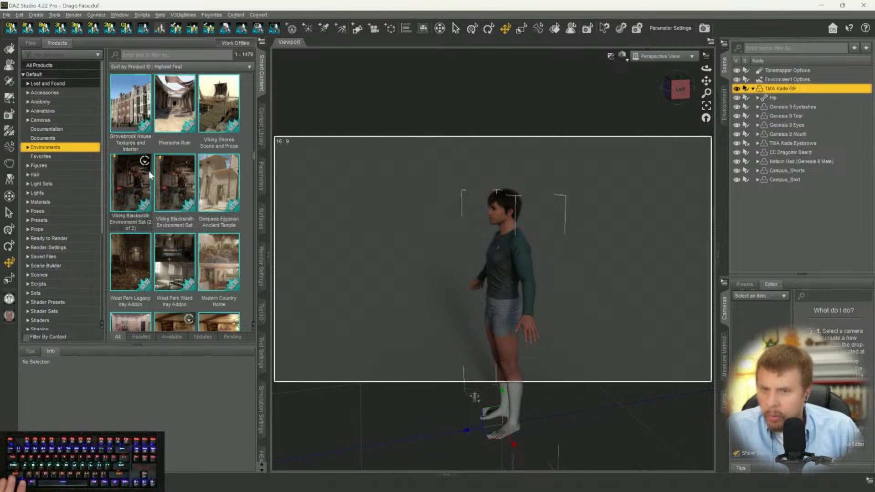
scroll(149, 178, down, 10)
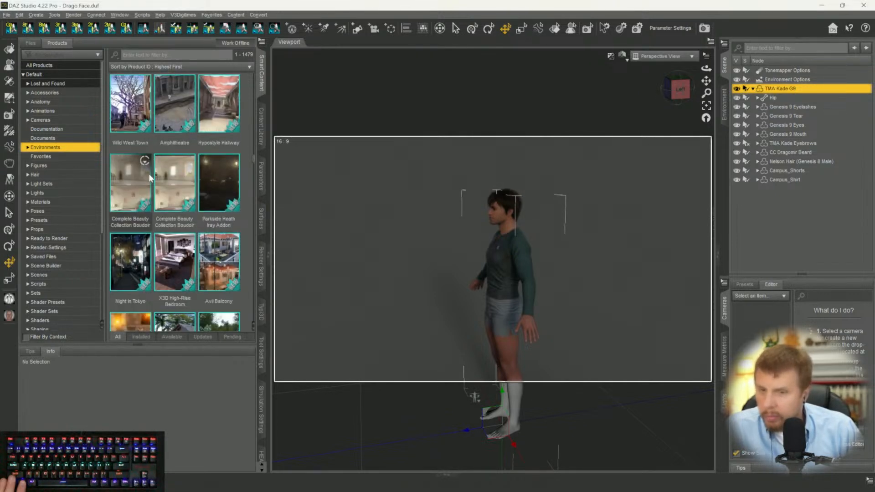
scroll(150, 178, down, 1)
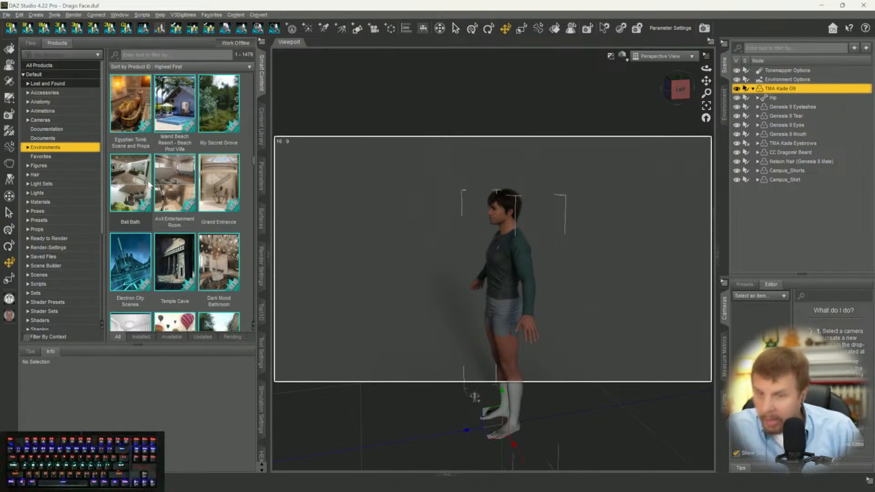
scroll(149, 184, down, 5)
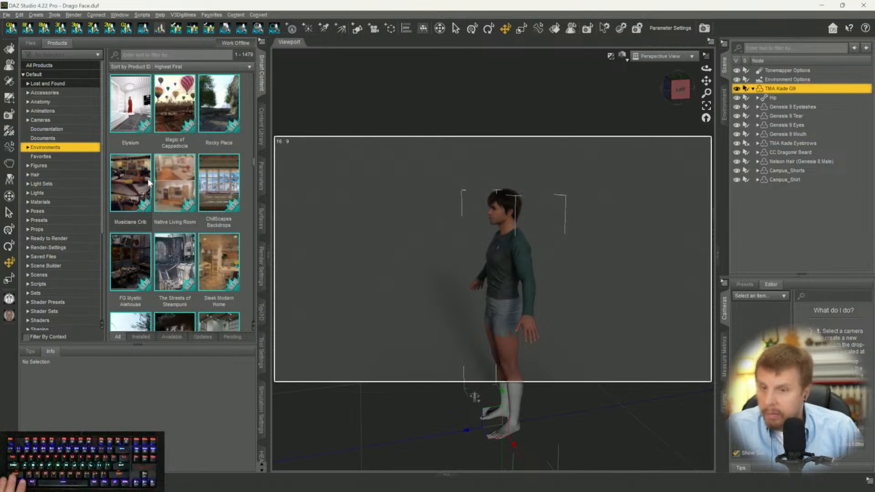
scroll(149, 183, down, 5)
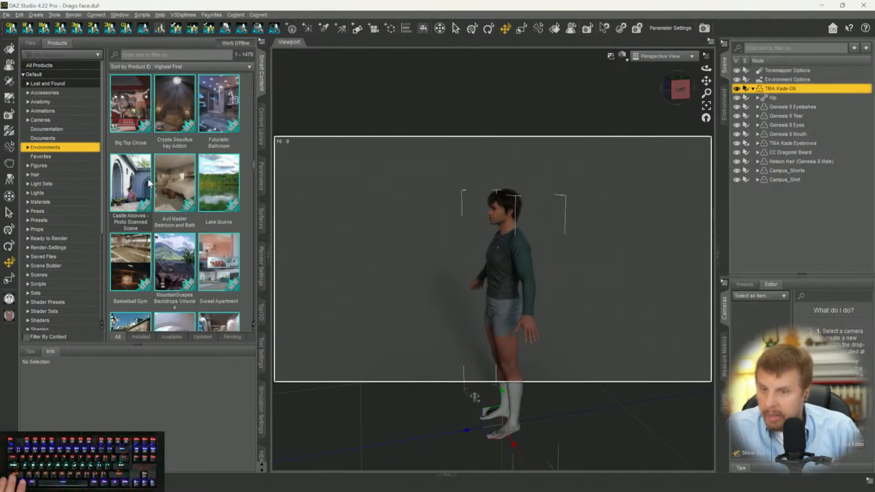
scroll(149, 183, down, 3)
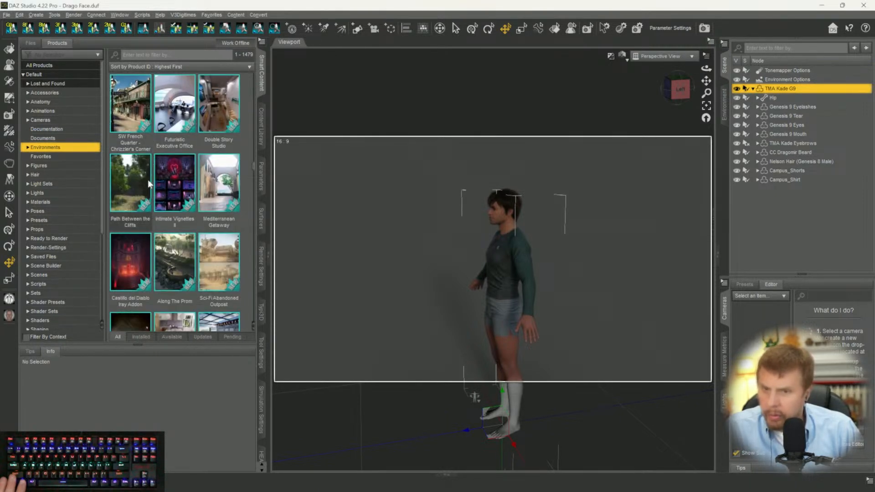
mouse_move(149, 179)
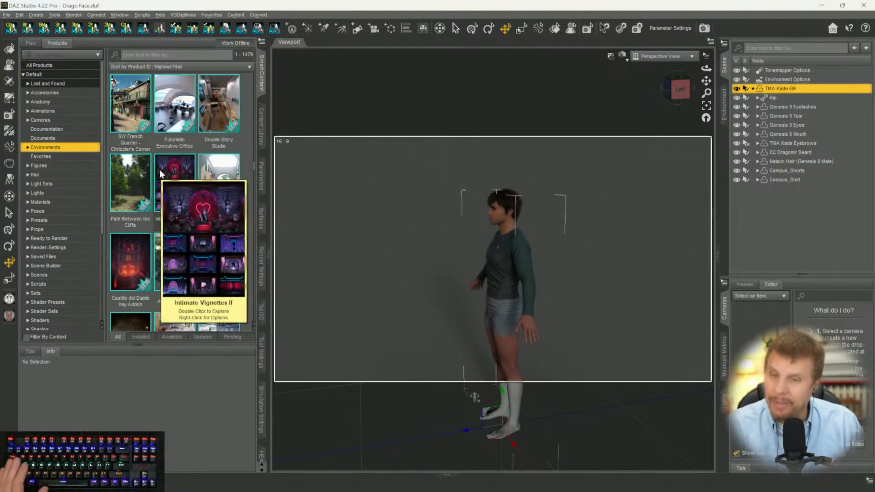
scroll(159, 189, down, 3)
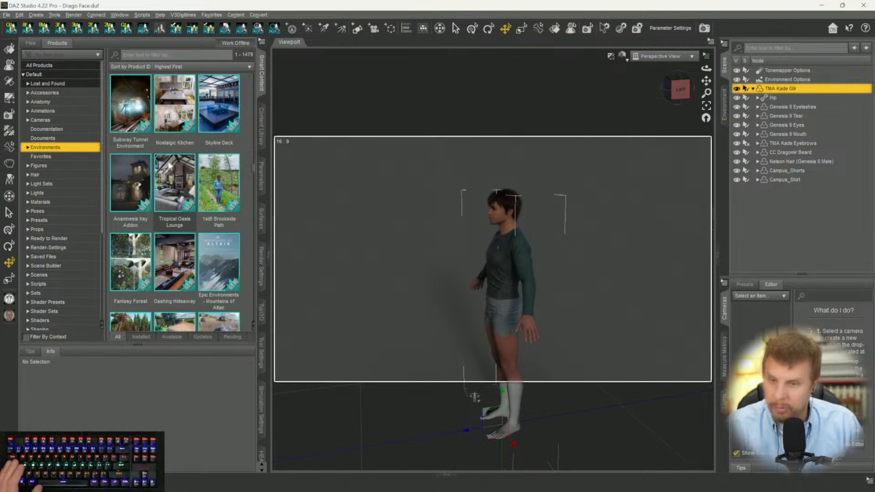
scroll(169, 165, down, 3)
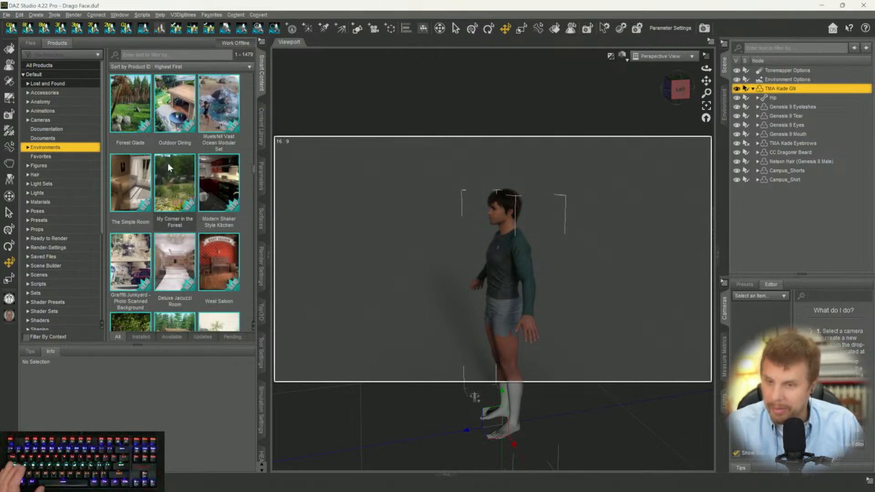
scroll(167, 163, down, 3)
scroll(167, 163, up, 3)
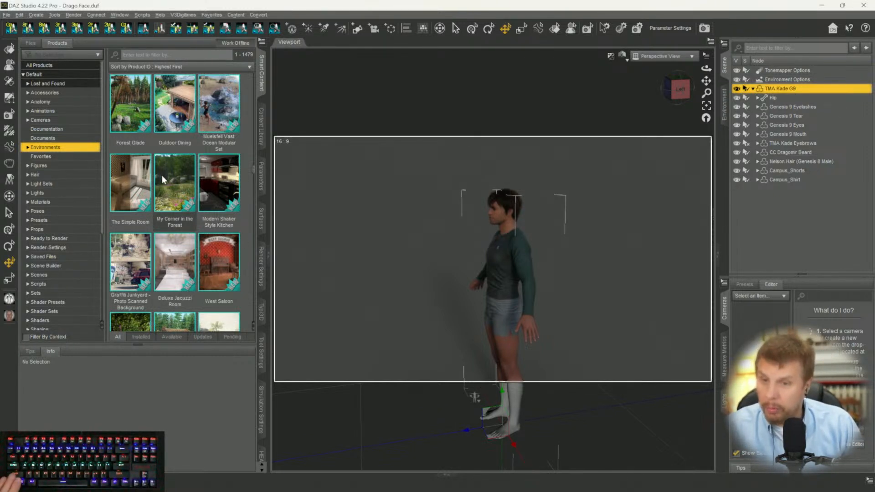
Preview the Muelsfell Vast Ocean Modular Set and open the product to explore its files.
mouse_move(214, 119)
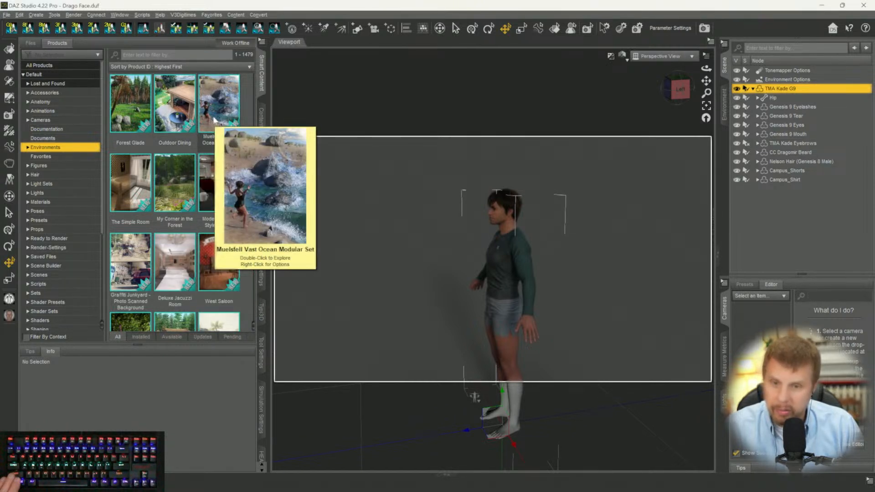
click(215, 119)
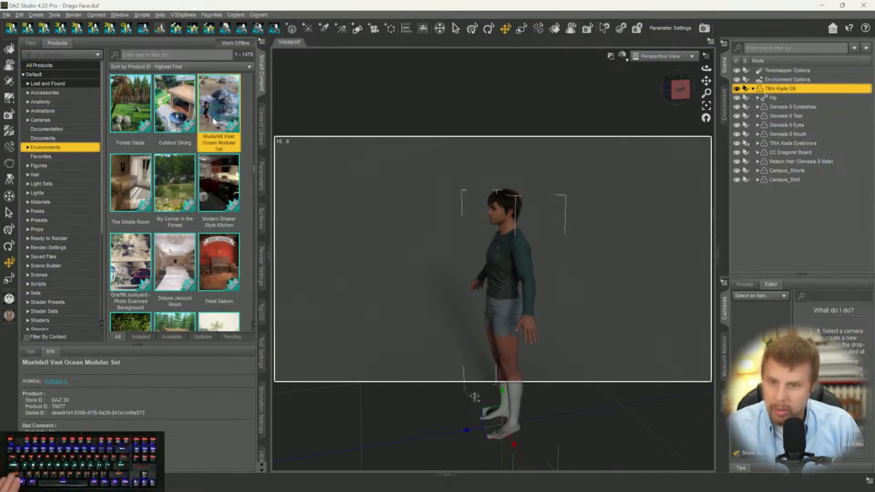
right_click(212, 117)
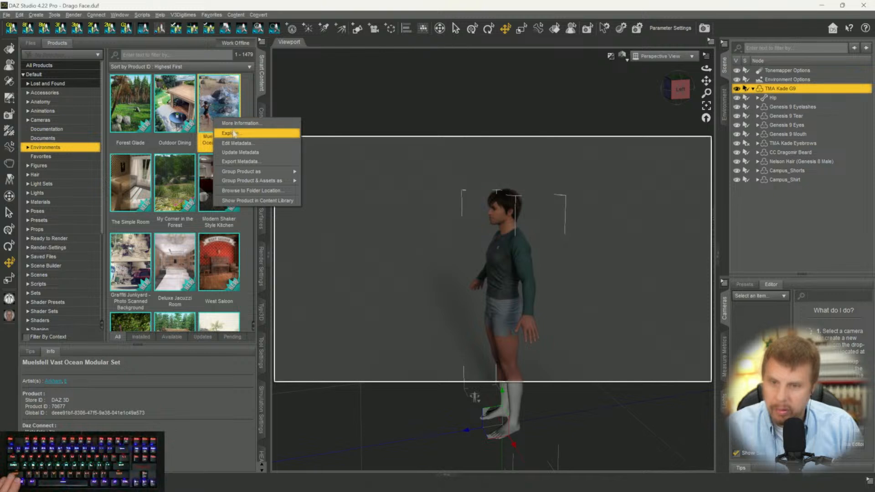
click(217, 97)
double_click(217, 111)
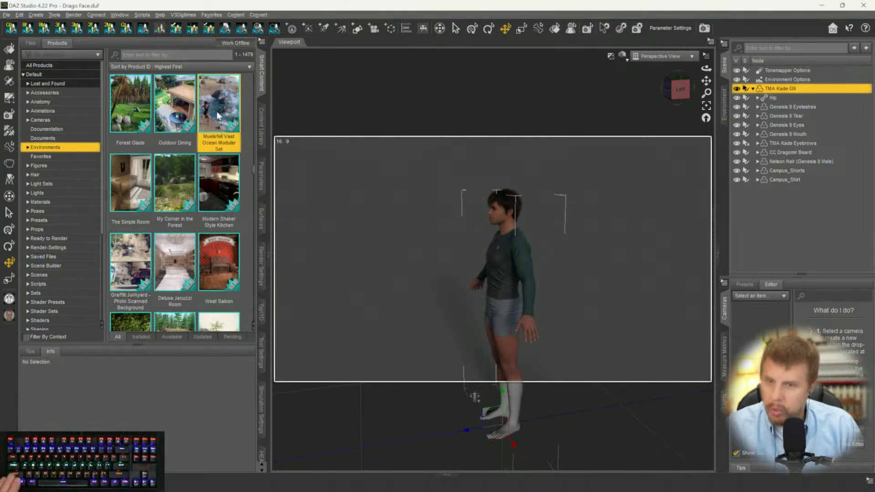
Examine the ocean set's environments, utilities, render settings, props and materials, previewing the Terrain Beach.
click(48, 136)
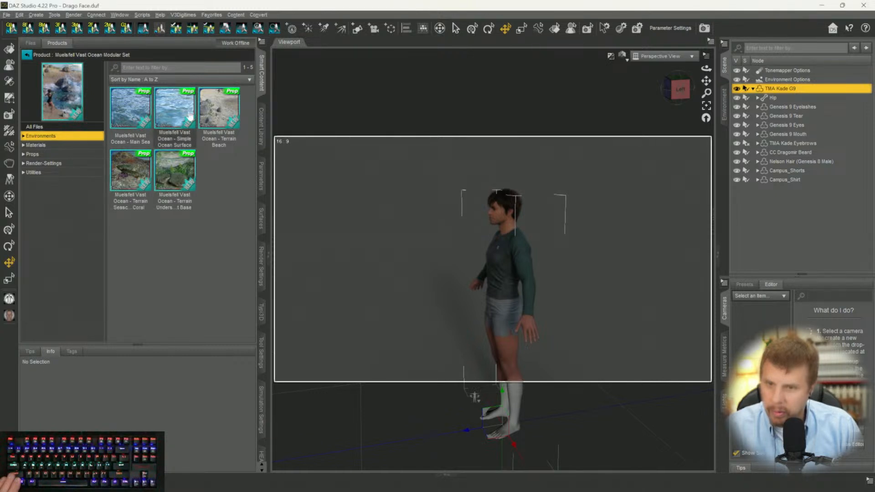
mouse_move(222, 95)
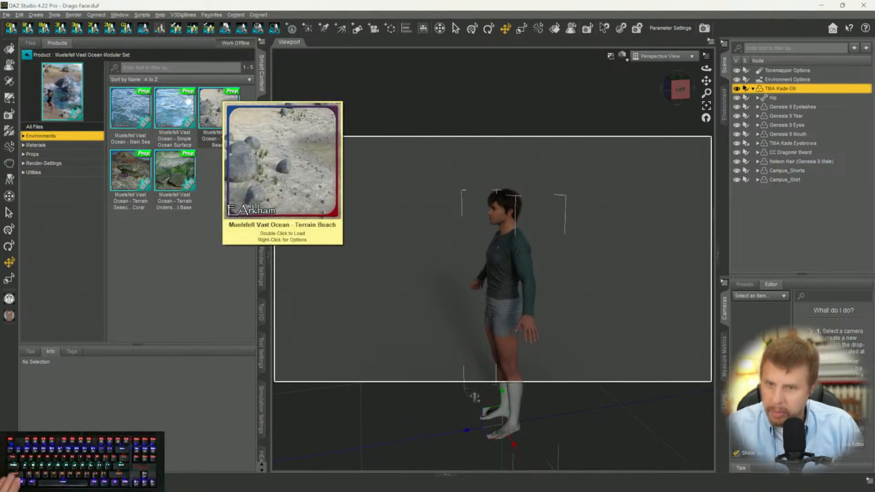
click(32, 173)
click(41, 163)
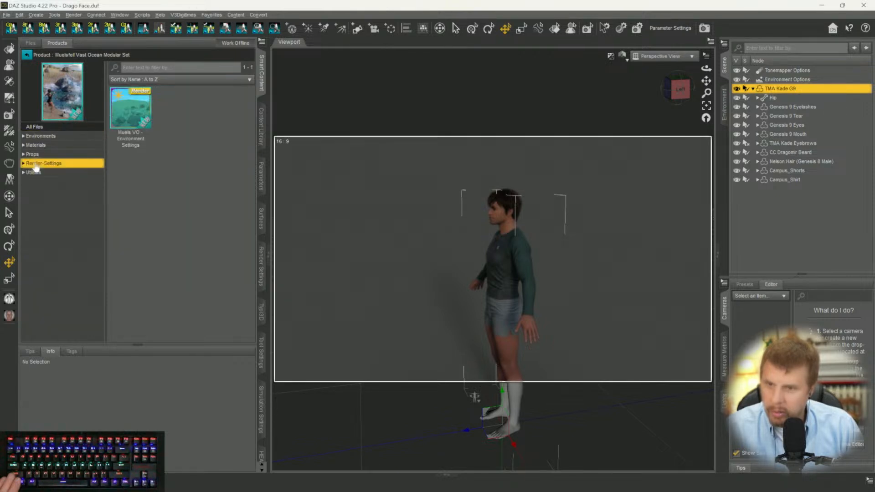
click(31, 154)
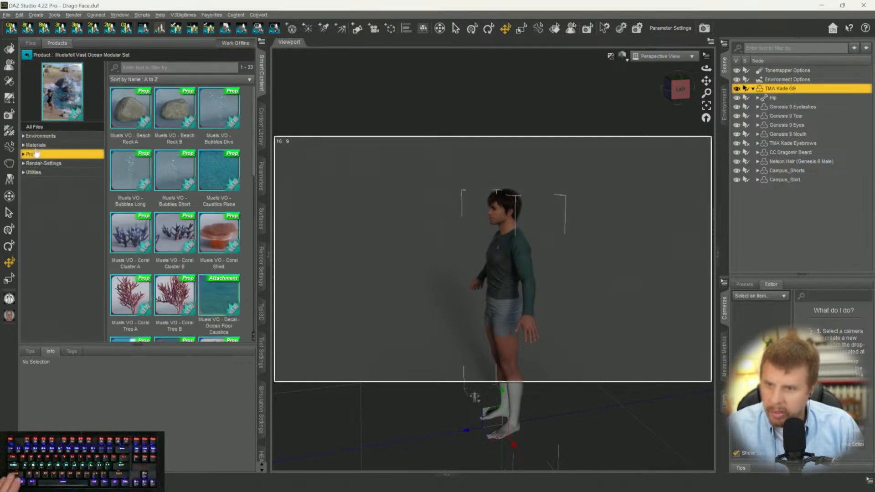
click(36, 145)
Load Muelsfell Vast Ocean - Terrain Beach from the set's environments into the scene.
click(39, 136)
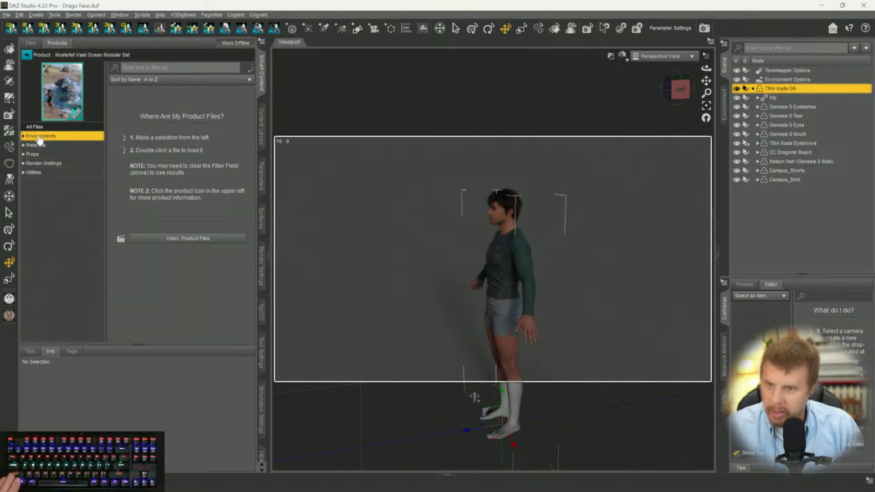
mouse_move(213, 102)
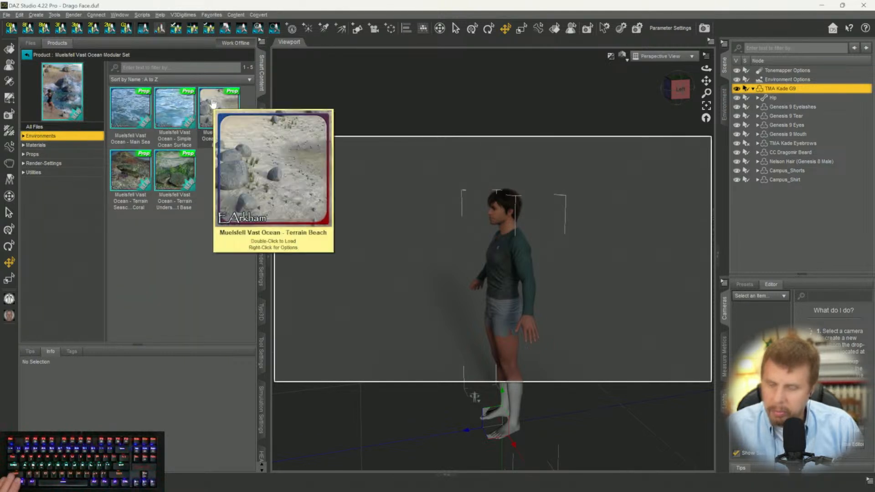
double_click(211, 104)
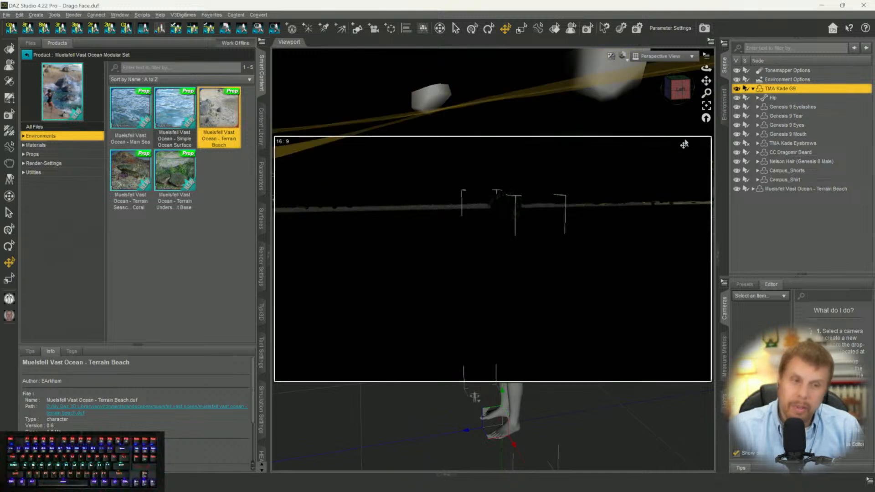
Lower the Terrain Beach to a Y Translate of about -230 and view the character from the back.
click(767, 189)
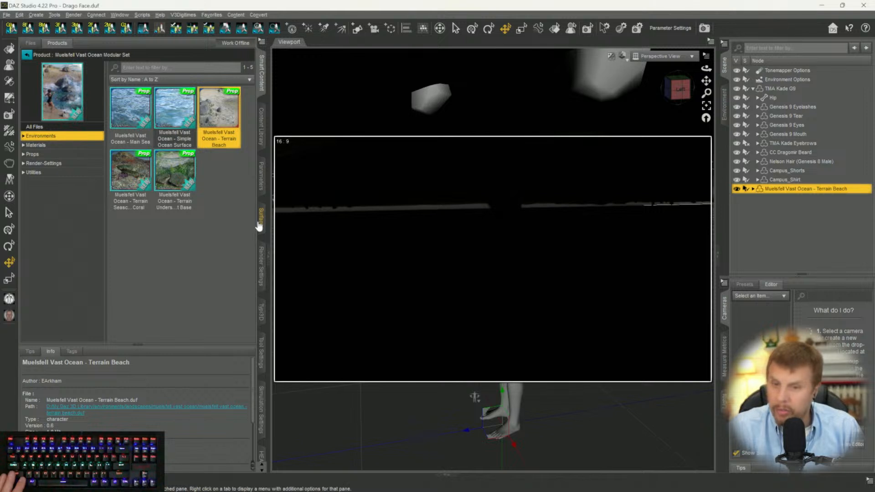
click(263, 181)
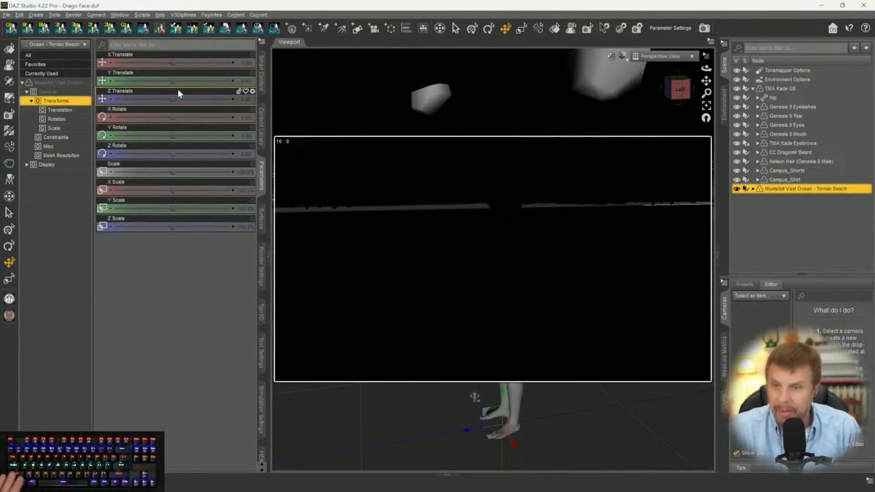
drag(173, 82, 140, 81)
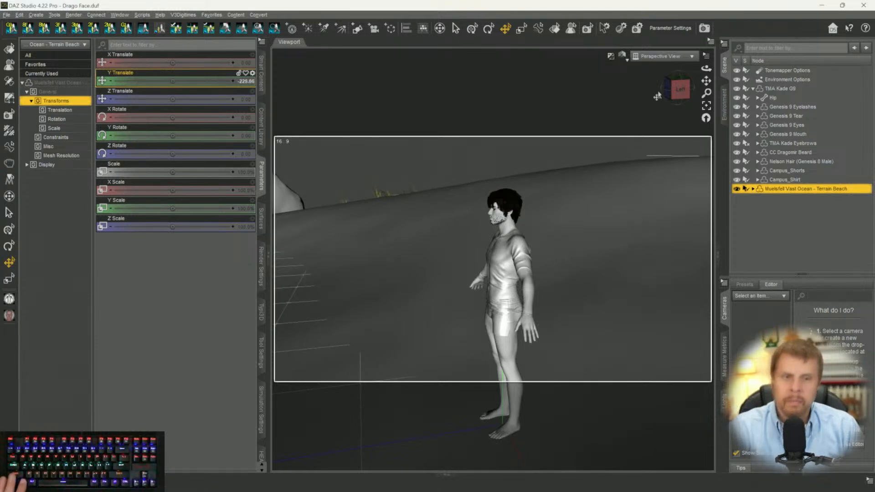
mouse_move(679, 96)
mouse_down()
mouse_move(663, 96)
mouse_move(674, 94)
mouse_up()
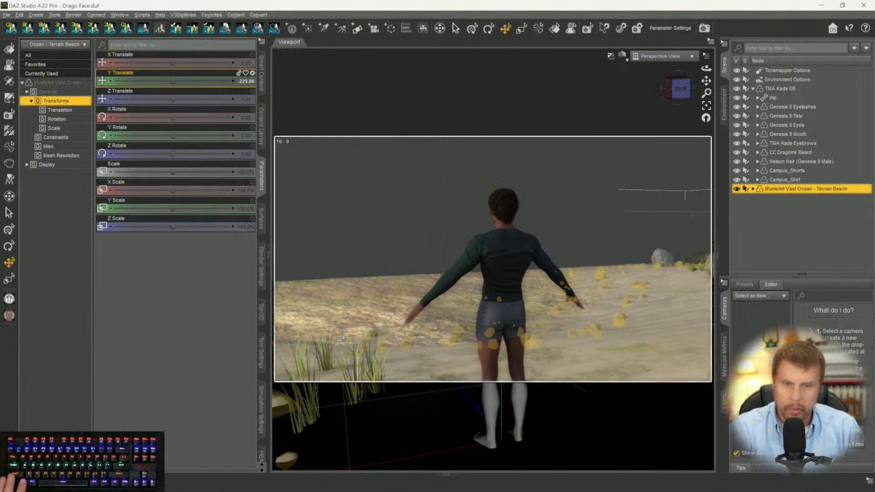
click(679, 90)
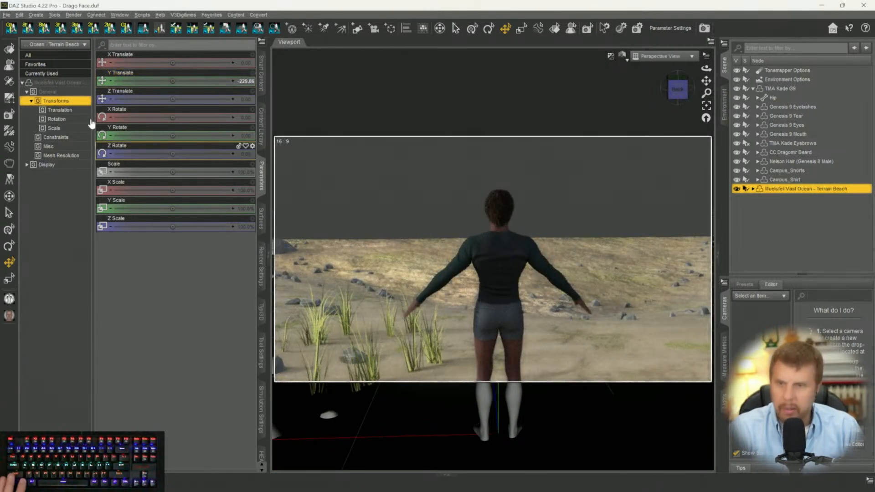
Compare the set's two water props and load Muelsfell Vast Ocean - Simple Ocean Surface into the scene.
click(260, 75)
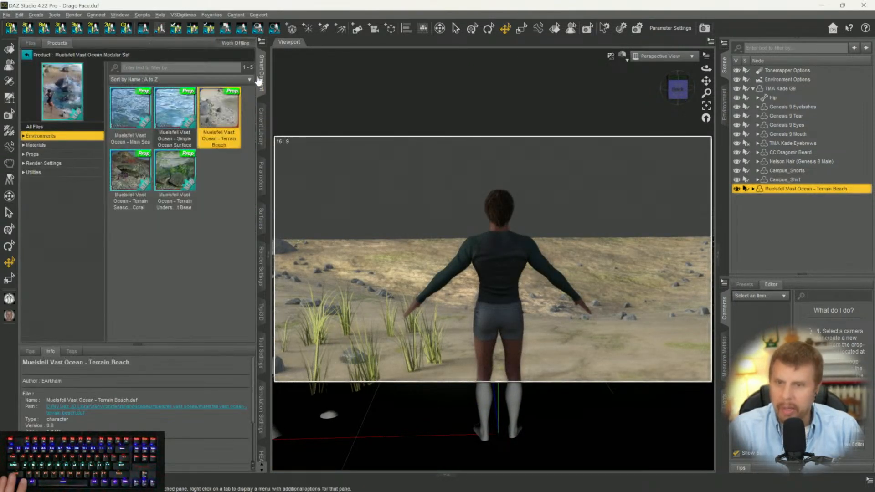
click(178, 117)
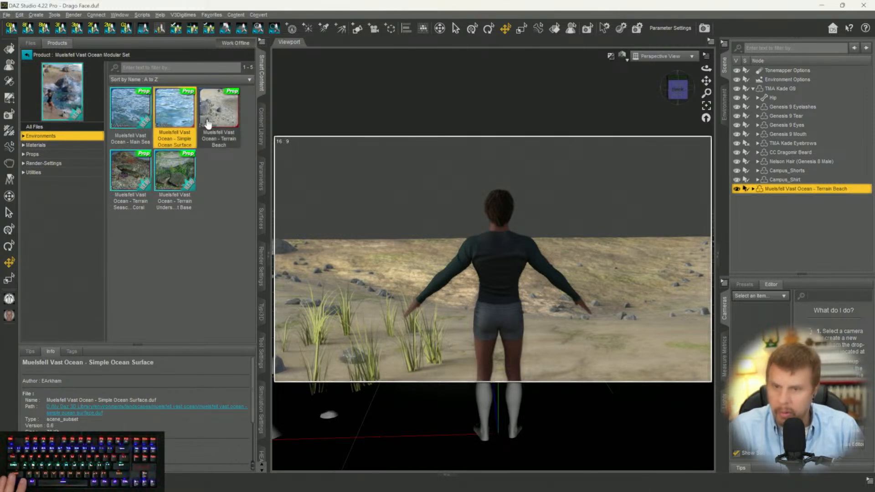
click(131, 112)
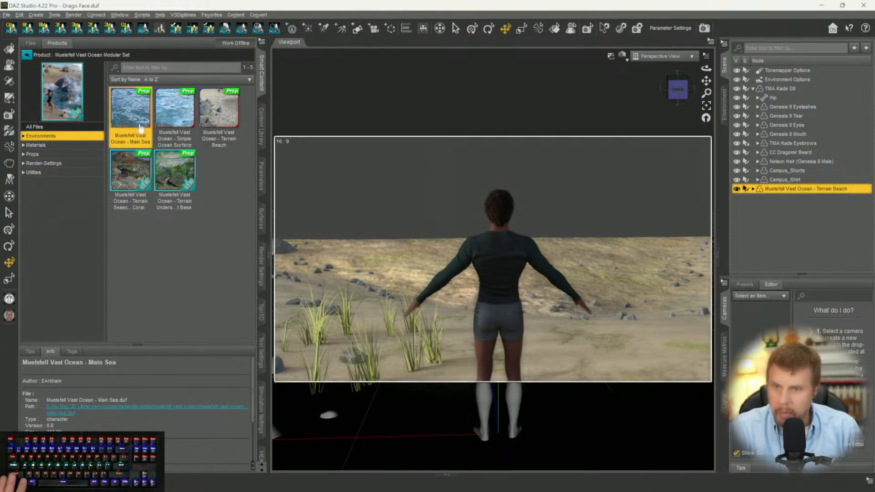
click(168, 116)
double_click(169, 117)
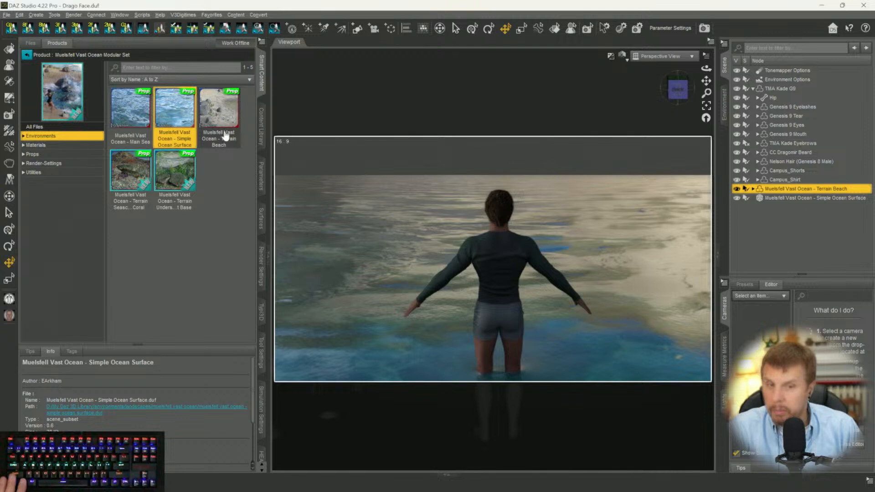
Load Muelsfell Vast Ocean - Main Sea and hide the Simple Ocean Surface.
double_click(136, 121)
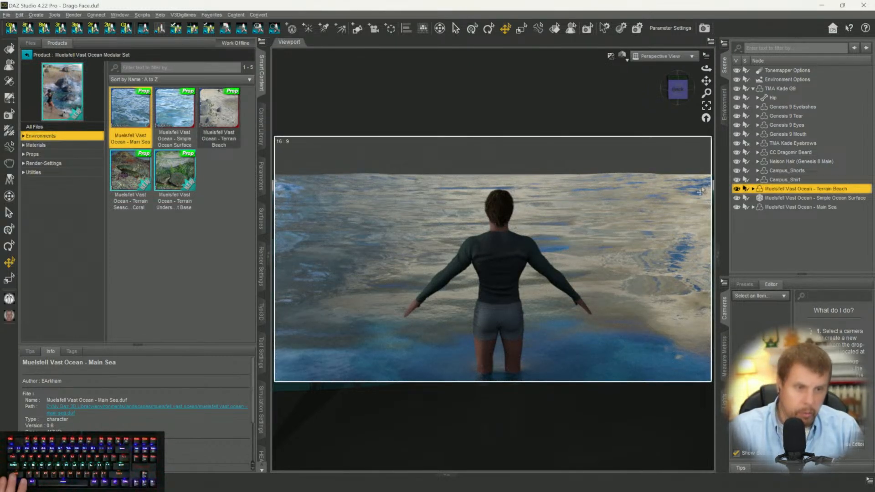
click(789, 199)
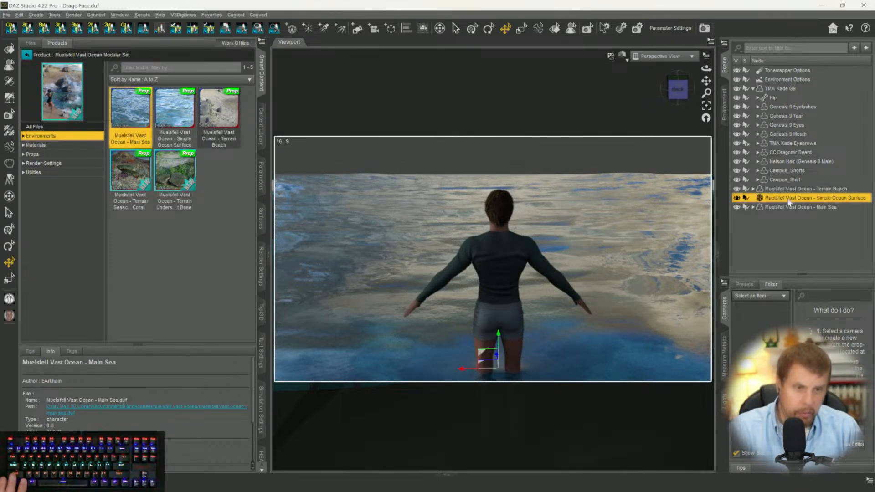
click(737, 198)
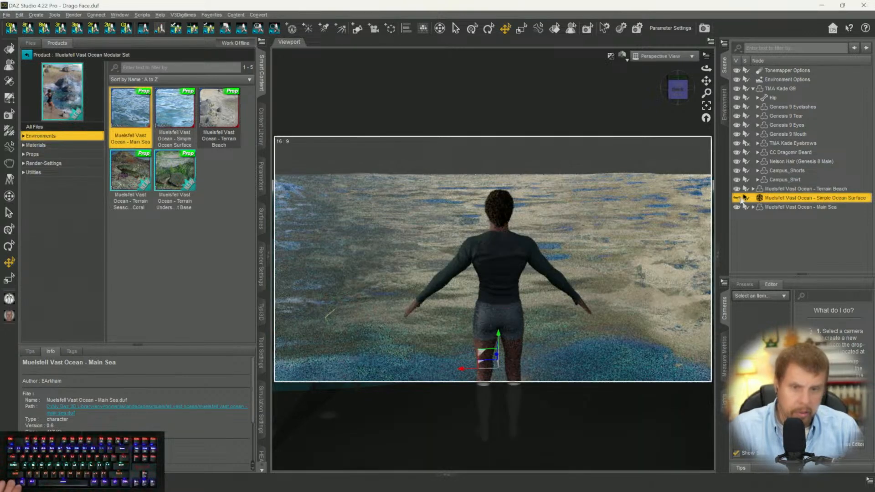
Lower the Main Sea to a Y Translate of about -65 and check the waterline from the side and the back.
click(763, 207)
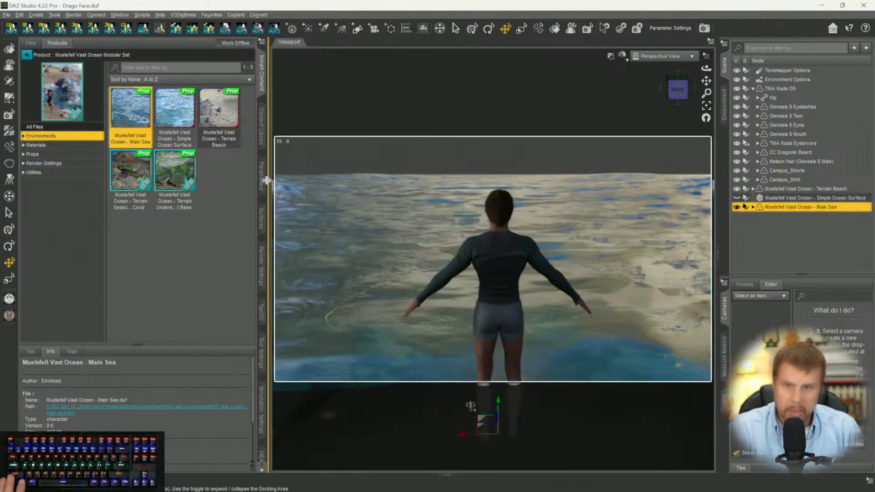
click(262, 185)
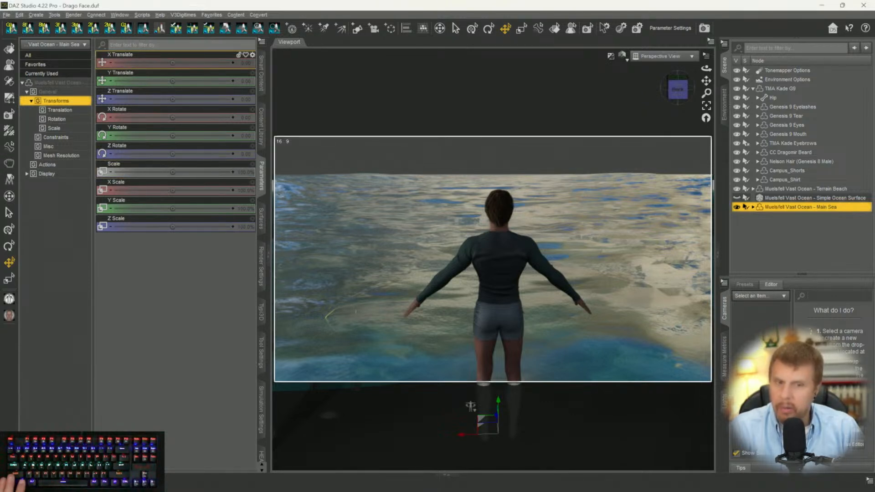
drag(171, 80, 210, 79)
drag(655, 86, 476, 459)
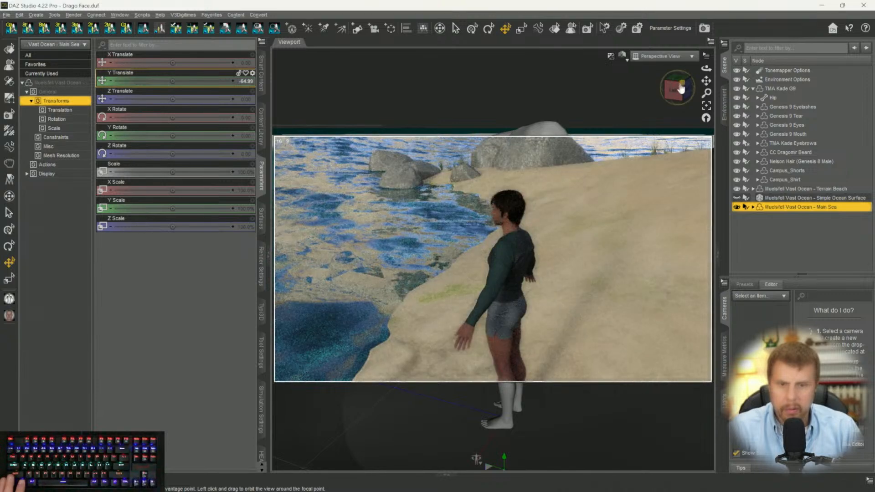
scroll(610, 129, down, 4)
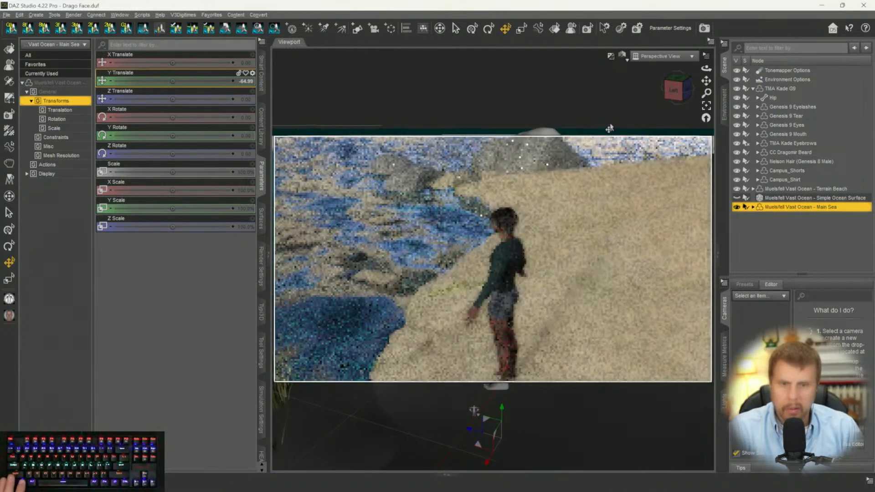
scroll(610, 129, down, 3)
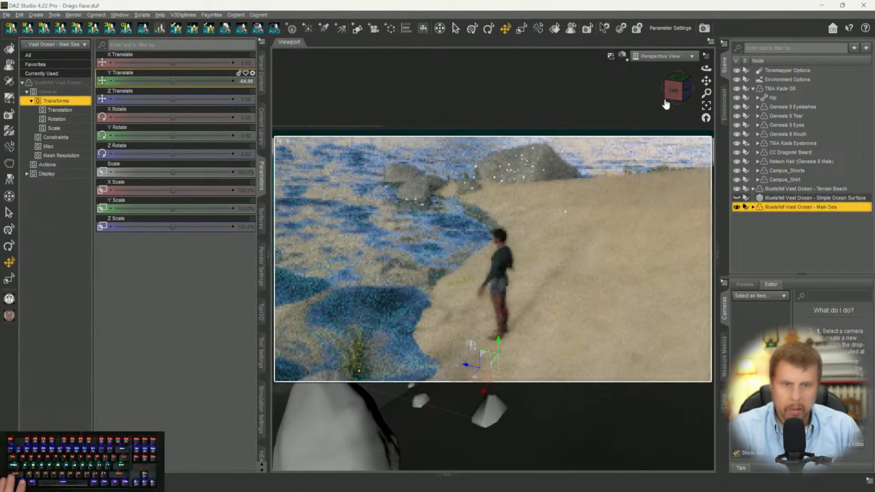
drag(675, 89, 662, 110)
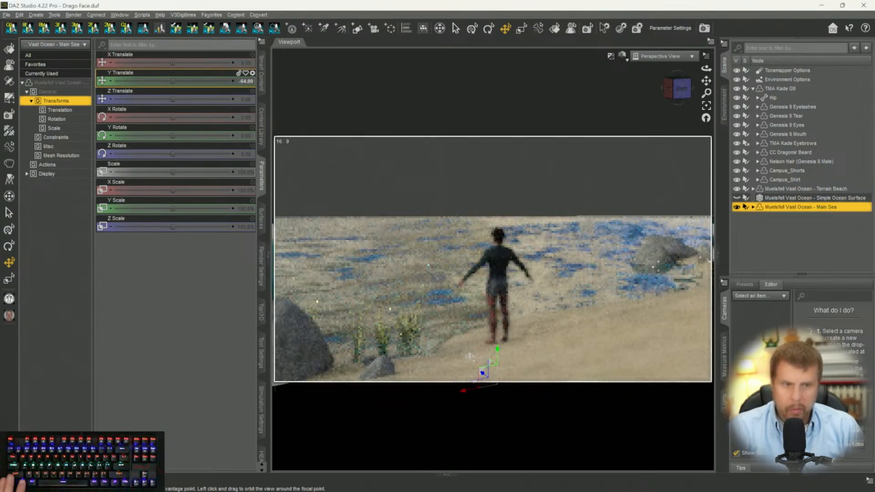
drag(677, 91, 678, 96)
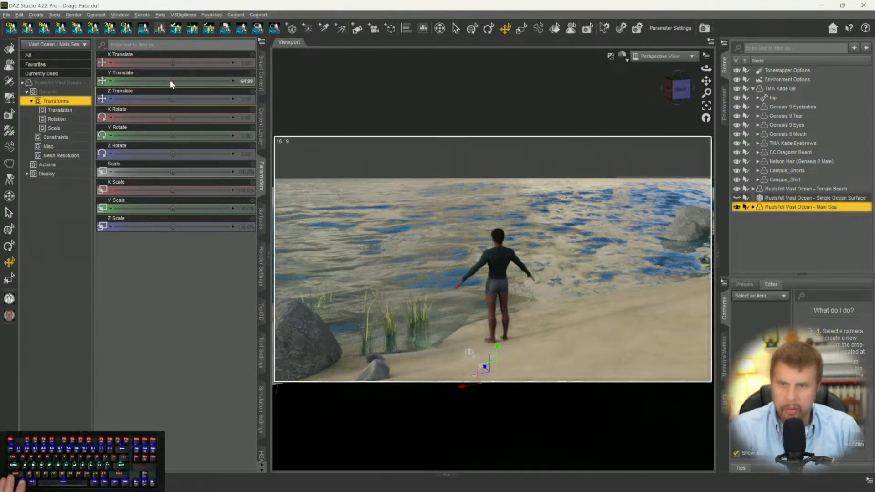
Lower the Main Sea to a Y Translate of about -175 and hide it.
drag(170, 79, 173, 82)
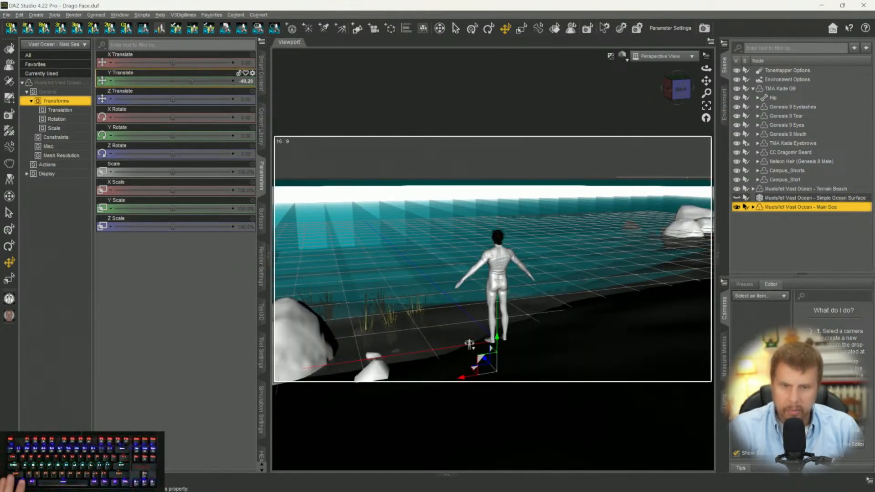
mouse_move(171, 80)
mouse_down()
mouse_move(143, 81)
mouse_move(172, 79)
mouse_up()
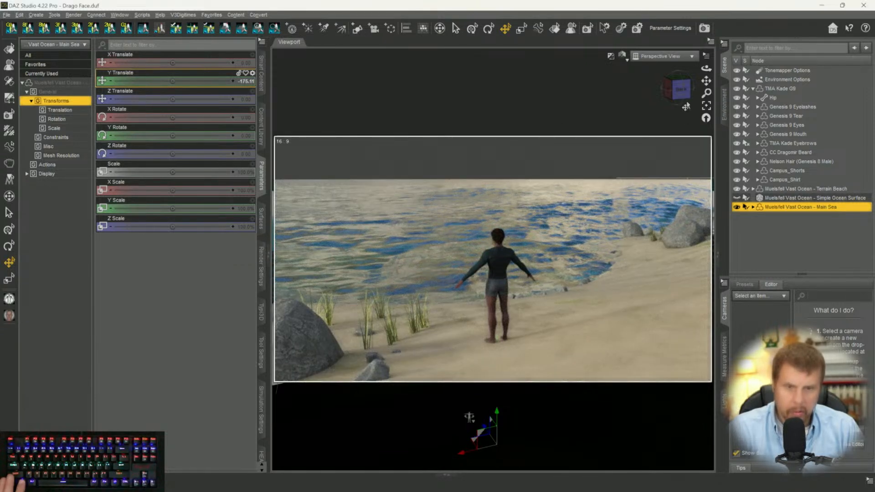
drag(685, 98, 685, 90)
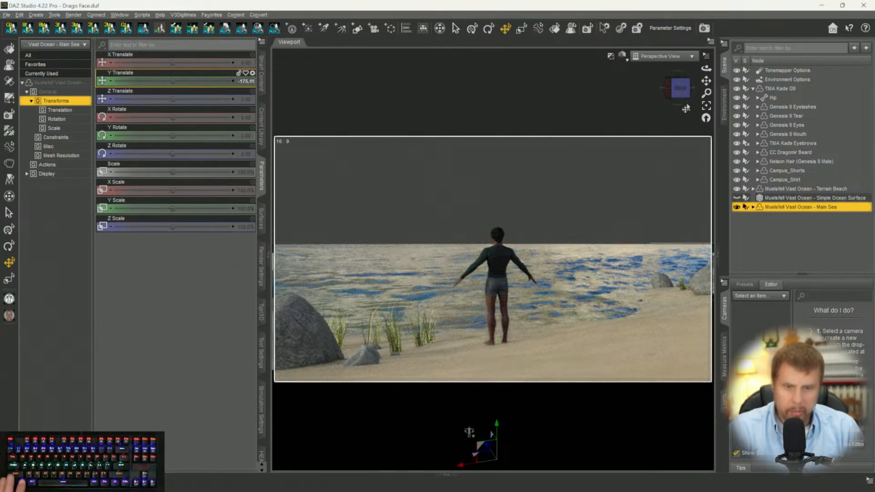
click(736, 209)
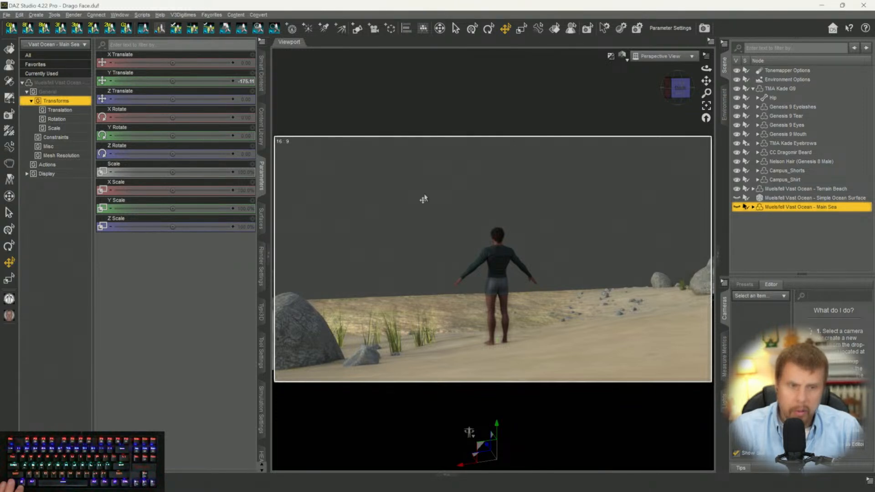
Browse the Vast Ocean set's props and load Muels VO - Splash Large into the scene.
click(263, 78)
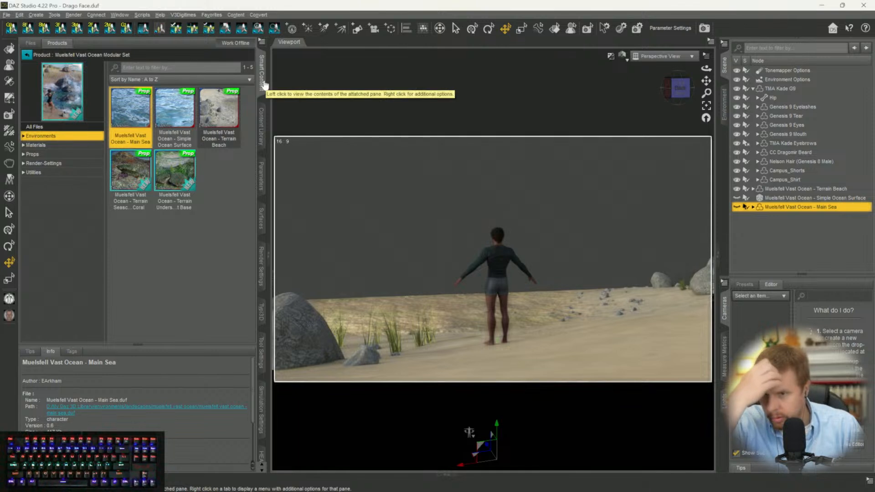
mouse_move(192, 206)
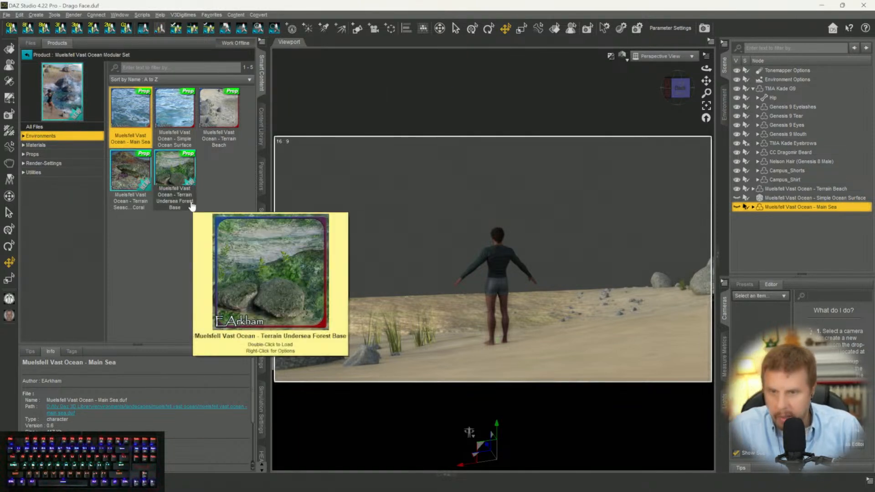
mouse_move(131, 205)
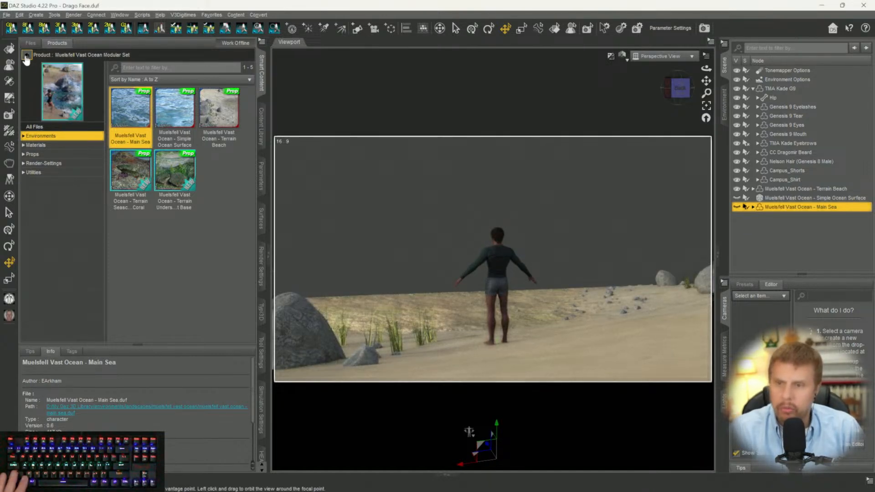
click(46, 155)
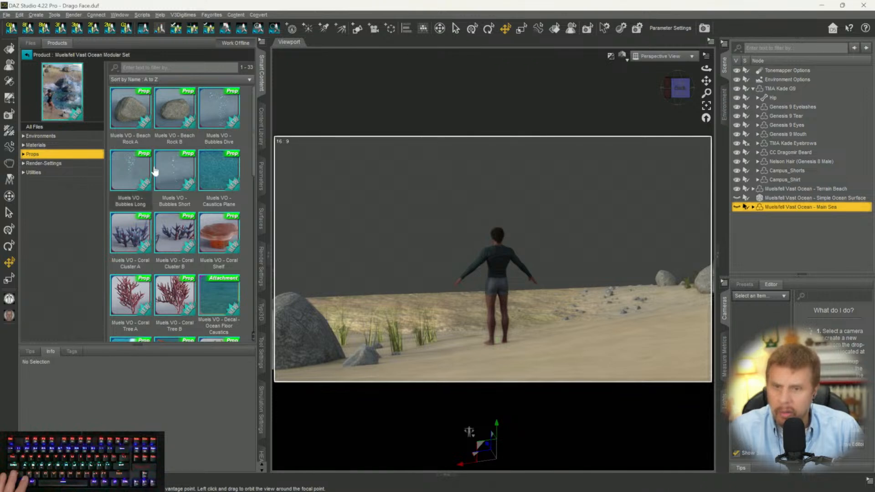
scroll(186, 165, down, 7)
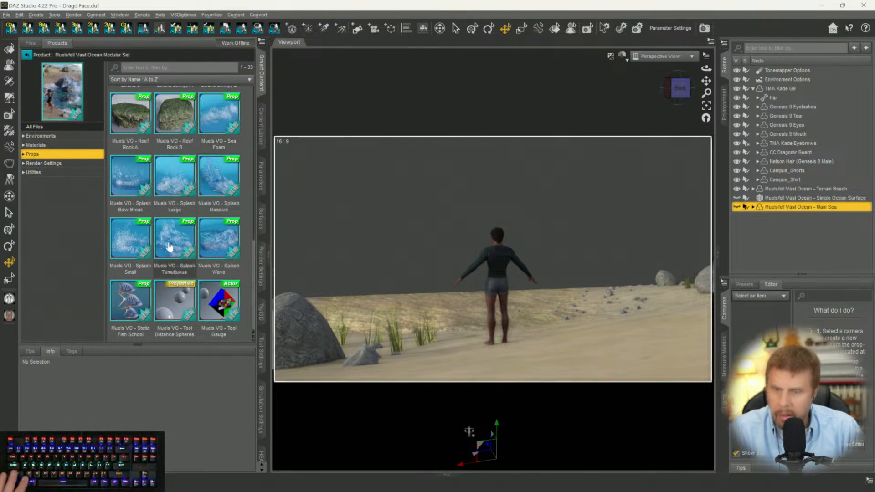
mouse_move(169, 247)
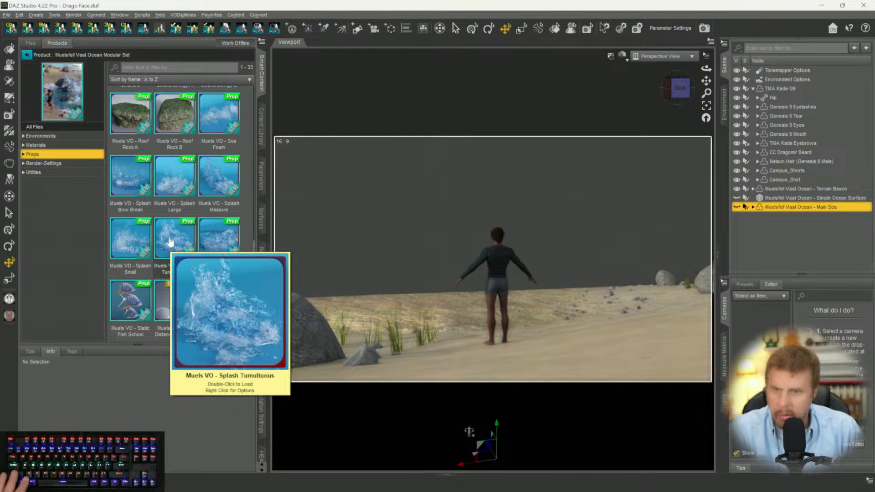
click(234, 116)
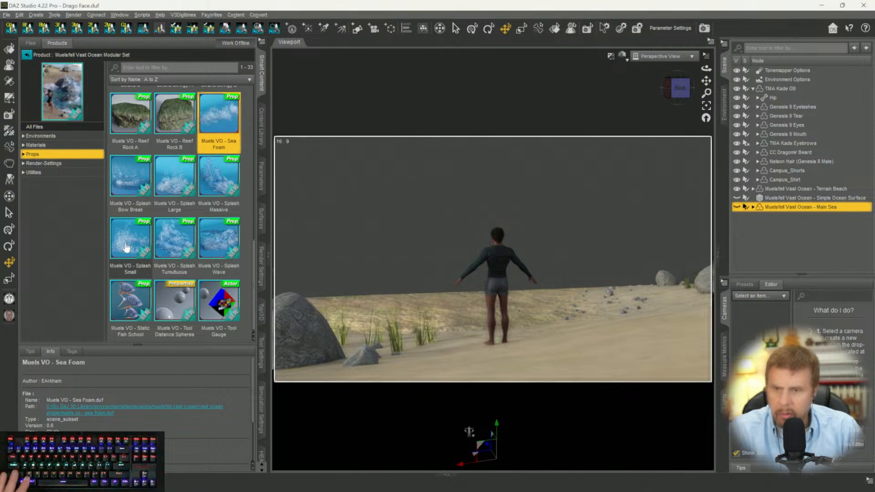
mouse_move(217, 126)
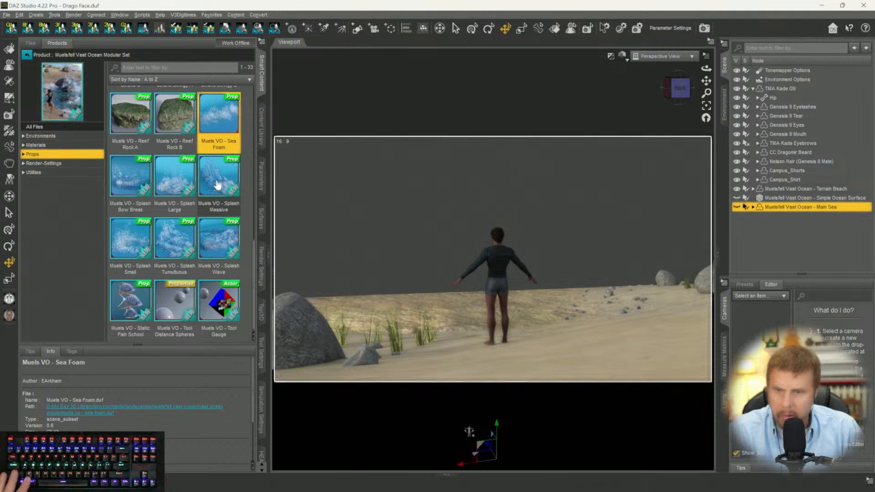
double_click(176, 191)
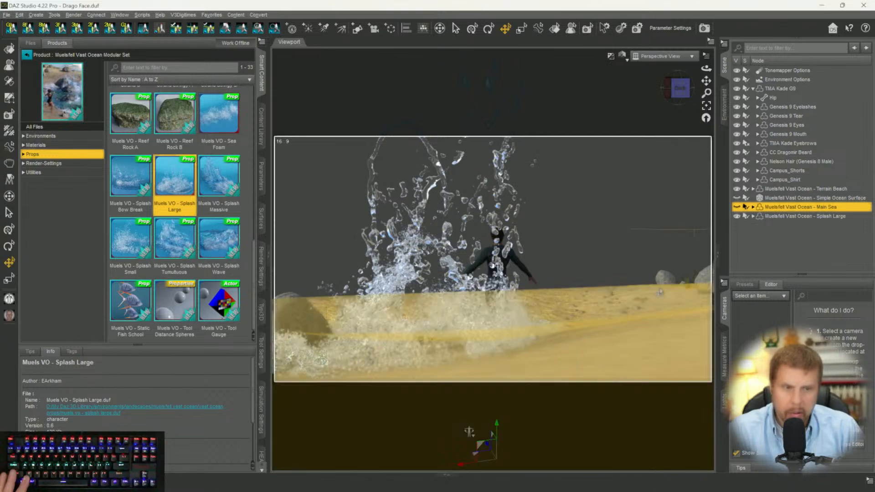
Move the Splash Large behind the beach rocks, to about X 207, Y -66 and Z 275.
click(756, 216)
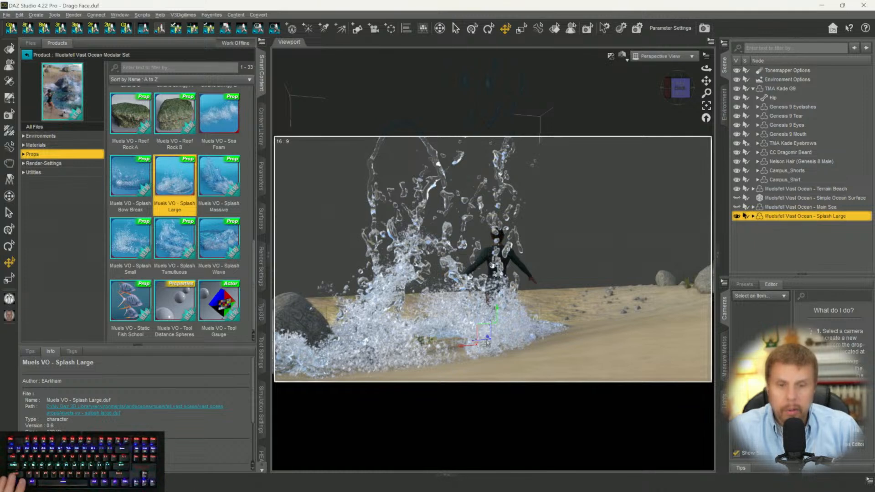
drag(488, 341, 440, 301)
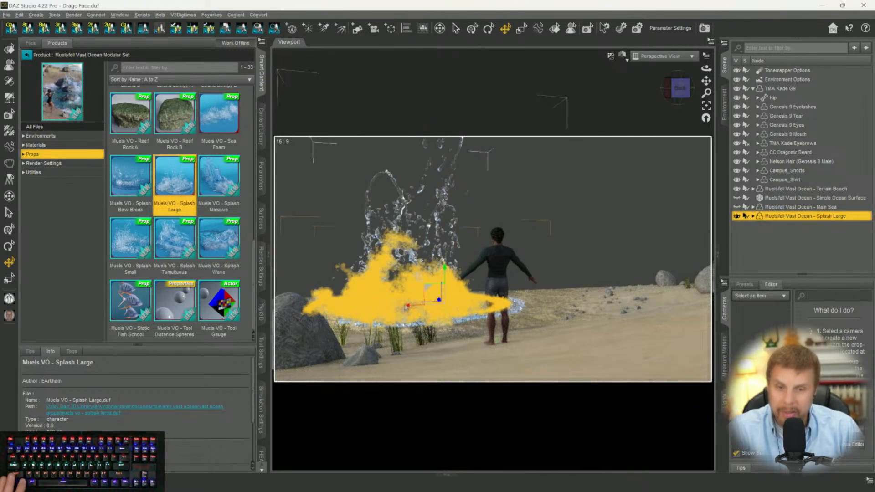
mouse_move(400, 311)
mouse_down()
mouse_move(304, 321)
mouse_move(358, 312)
mouse_move(354, 303)
mouse_move(354, 318)
mouse_up()
click(262, 175)
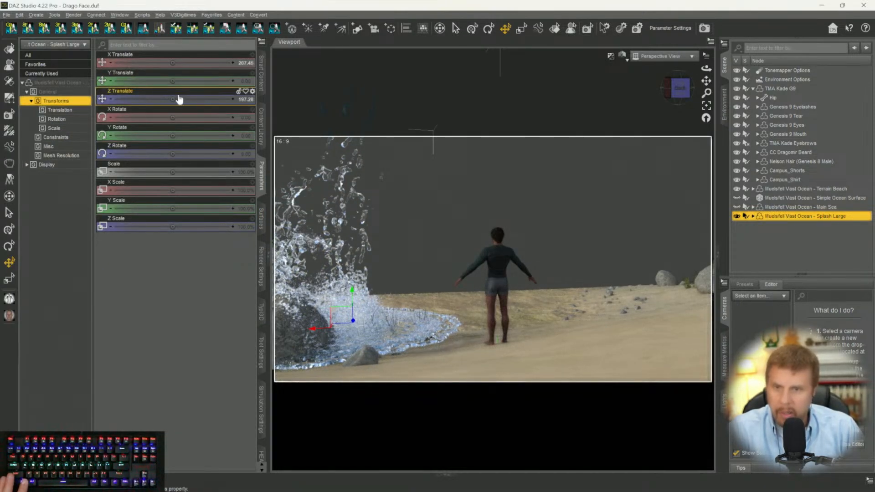
drag(172, 95, 199, 98)
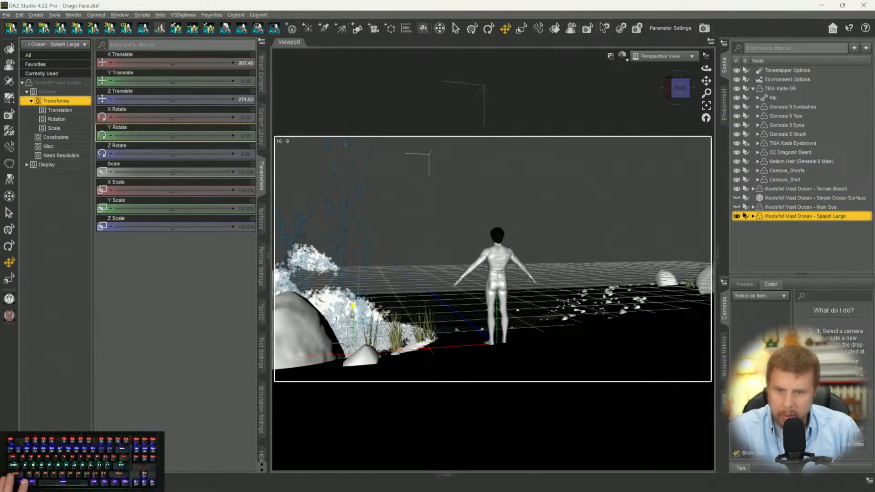
drag(353, 310, 352, 317)
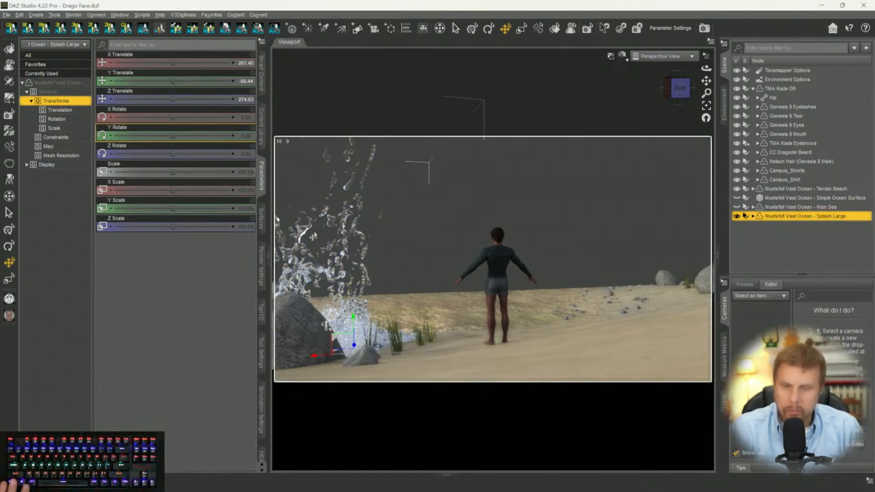
Look through the Splash Large's surface settings and select only its splash_water surface for editing.
click(261, 218)
click(72, 91)
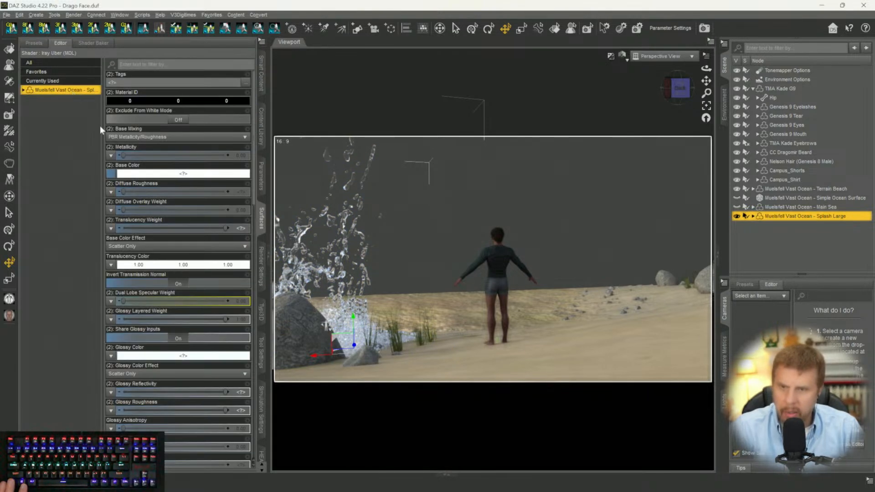
scroll(185, 297, down, 10)
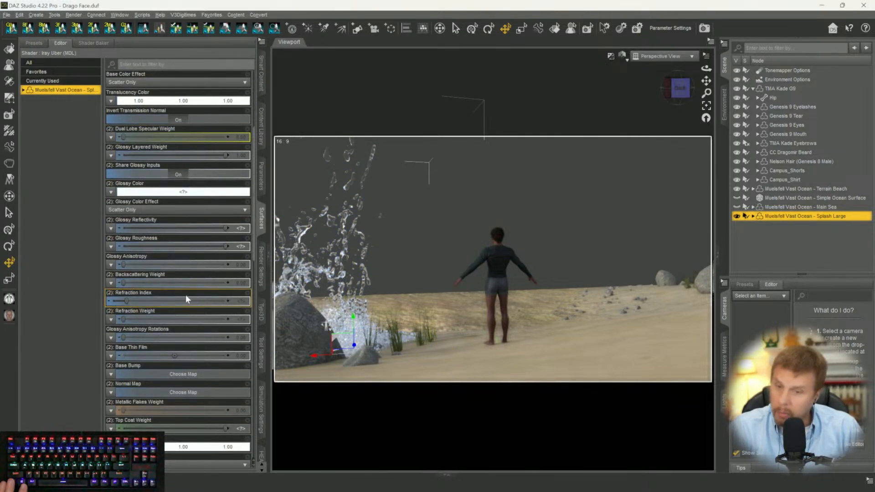
scroll(185, 295, down, 1)
scroll(185, 293, down, 10)
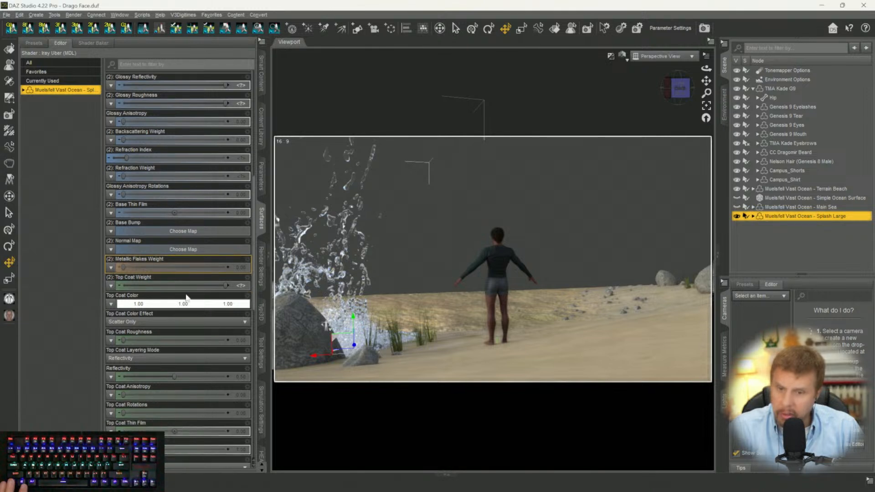
scroll(185, 294, up, 4)
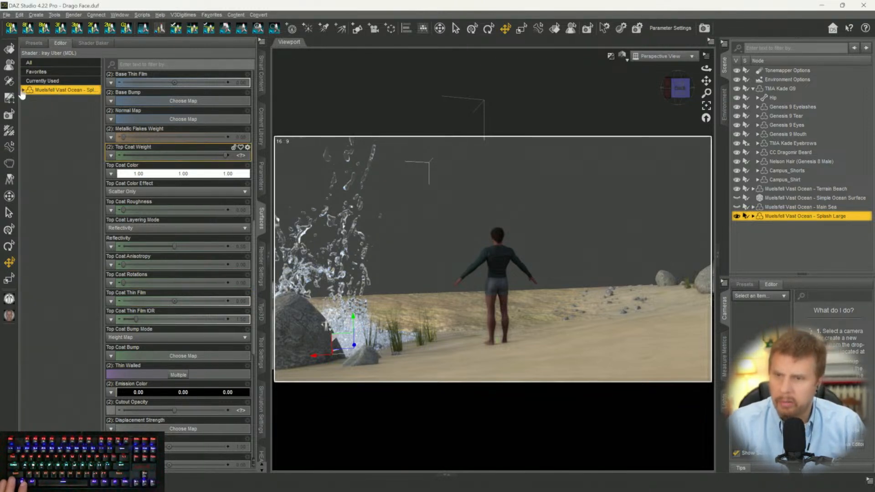
click(22, 90)
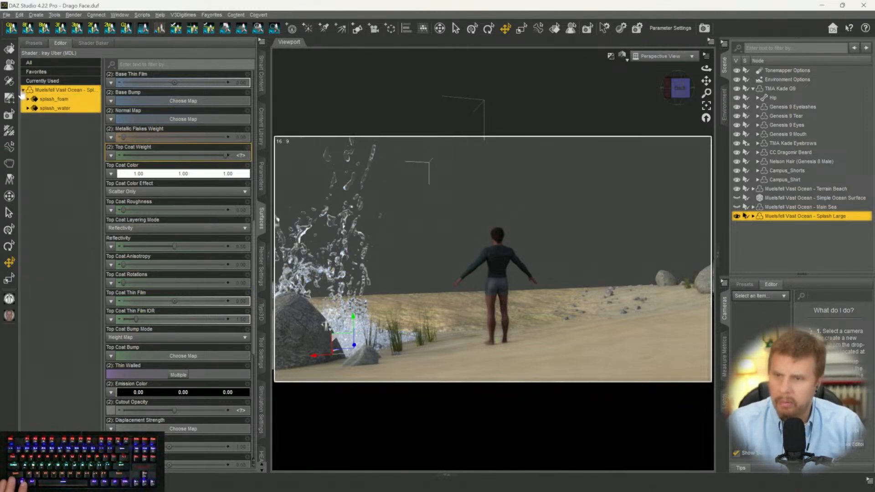
click(43, 110)
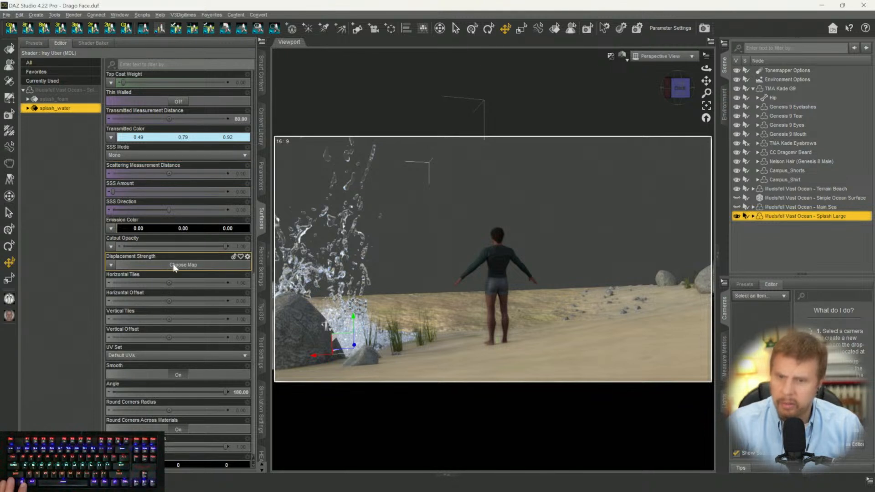
Review the splash_water surface's refraction and transmission settings and reduce its Cutout Opacity to about 0.67.
scroll(198, 258, up, 10)
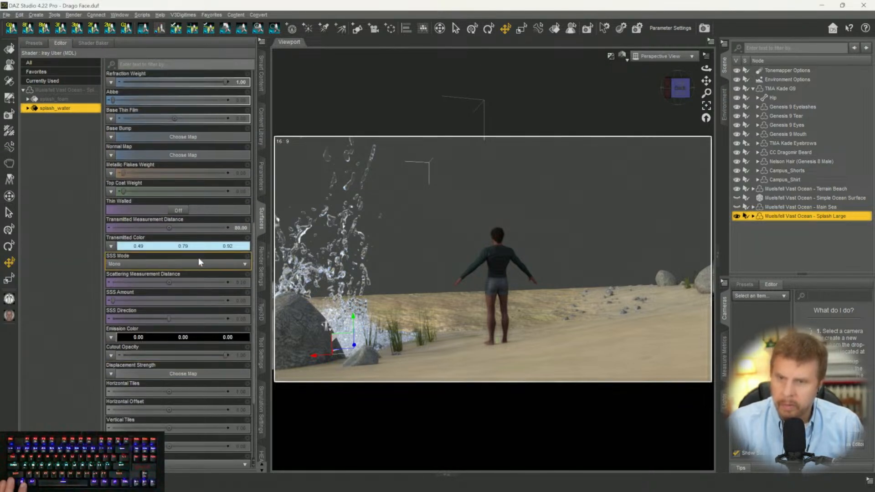
scroll(198, 258, up, 1)
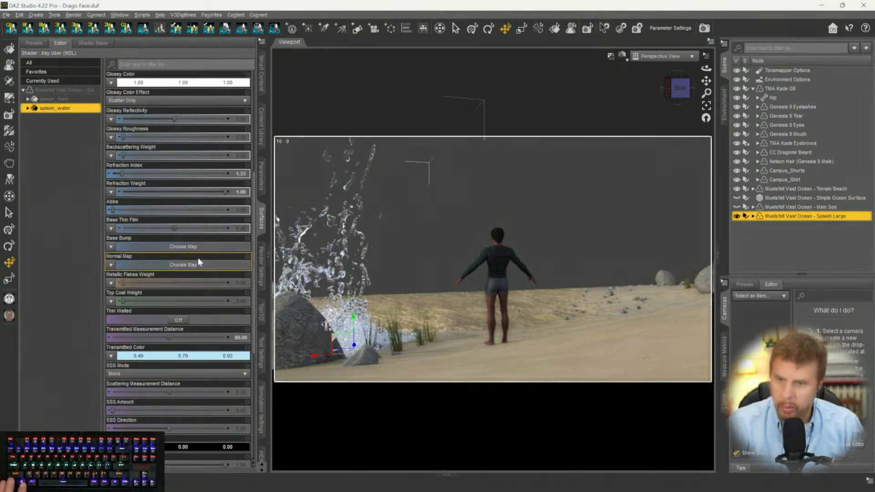
scroll(195, 256, up, 5)
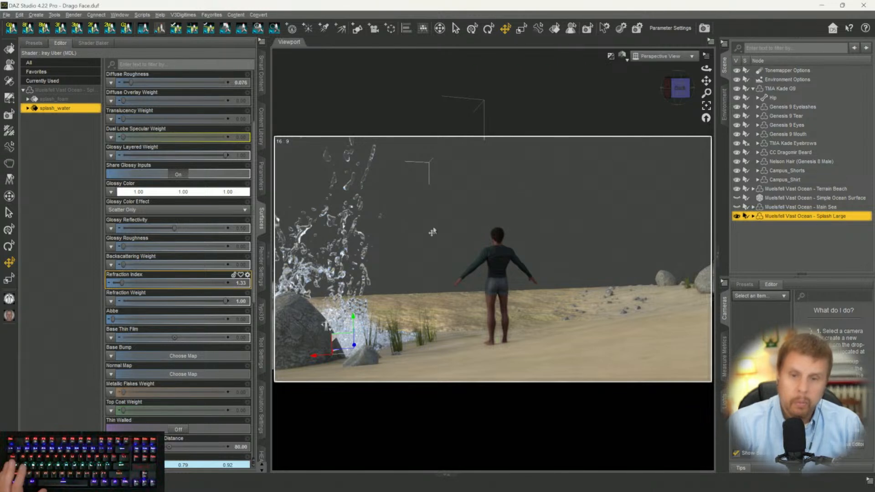
scroll(192, 346, down, 8)
scroll(193, 356, down, 4)
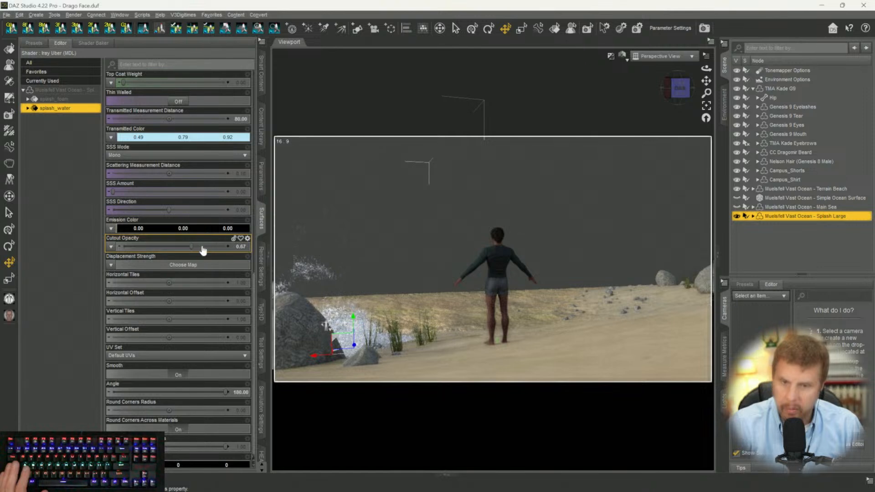
Set the Cutout Opacity of the splash_water surface to about 0.93 and of the splash_foam surface to about 0.20.
drag(207, 246, 208, 246)
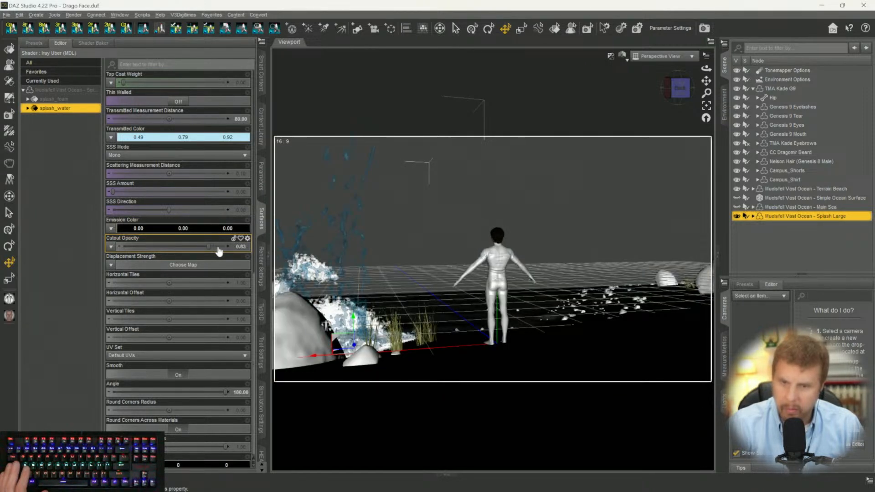
click(218, 245)
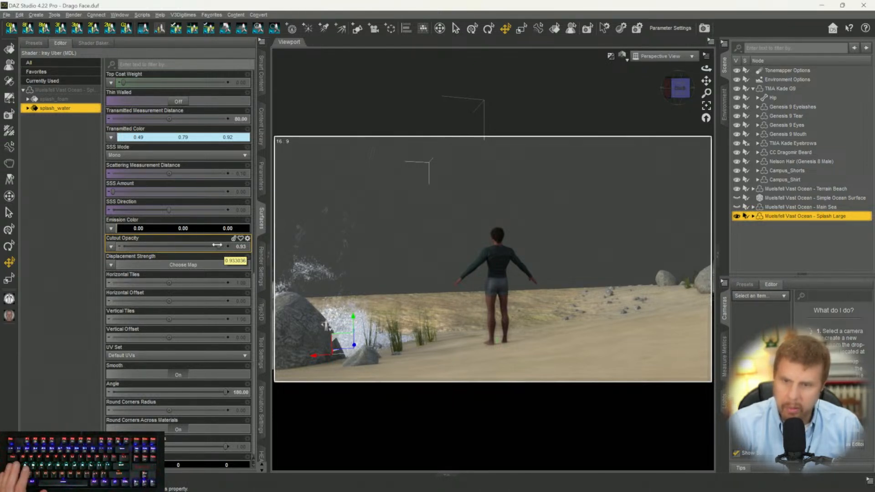
click(64, 100)
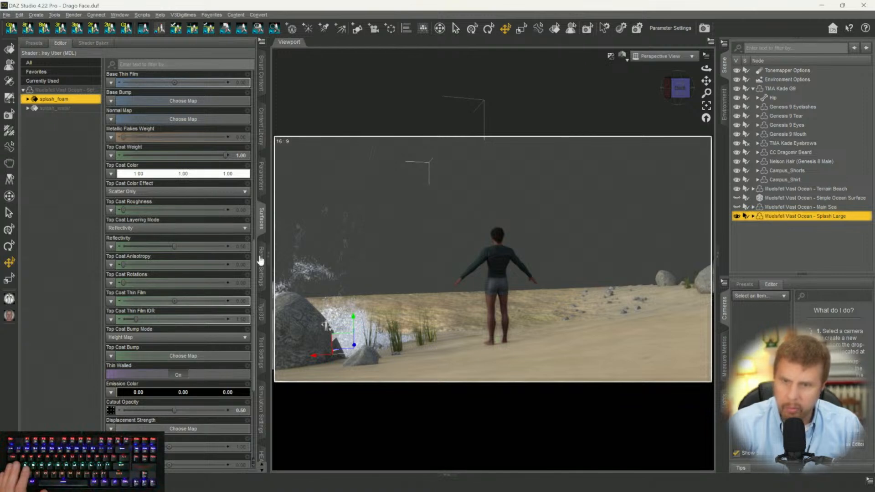
drag(160, 411, 152, 411)
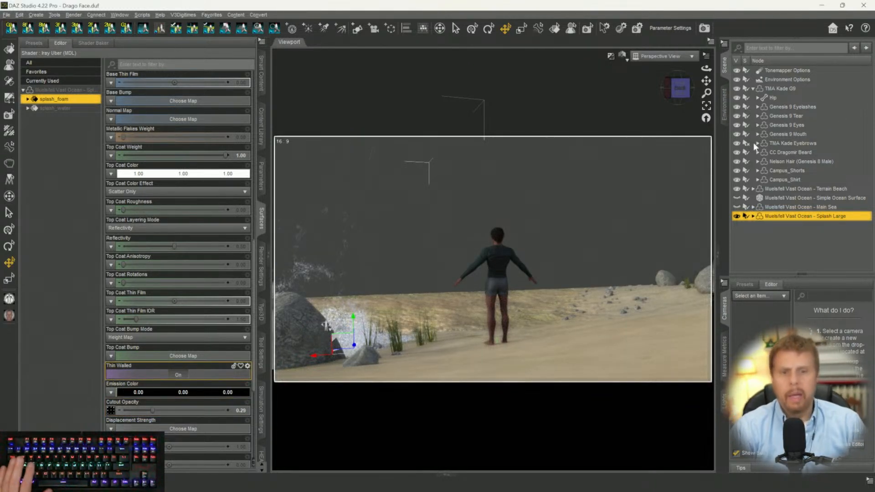
Load the Muels VO - Coral Tree B prop from the Vast Ocean set into the scene.
click(262, 79)
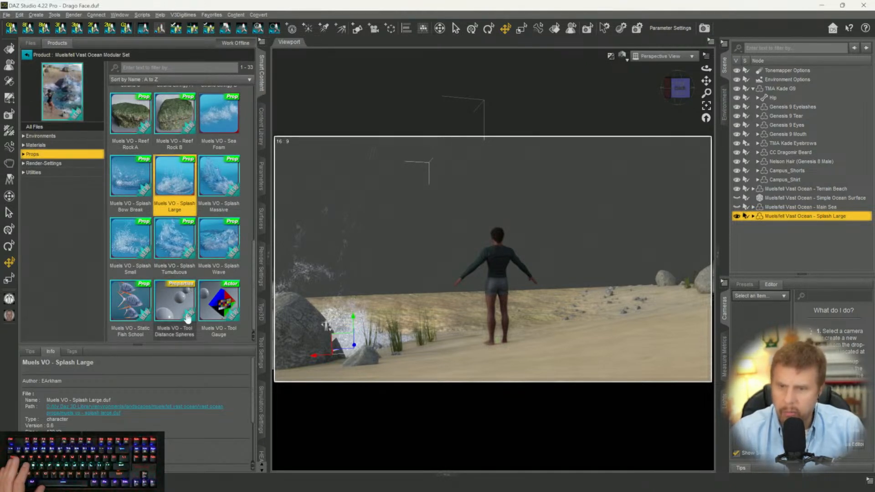
scroll(188, 323, up, 6)
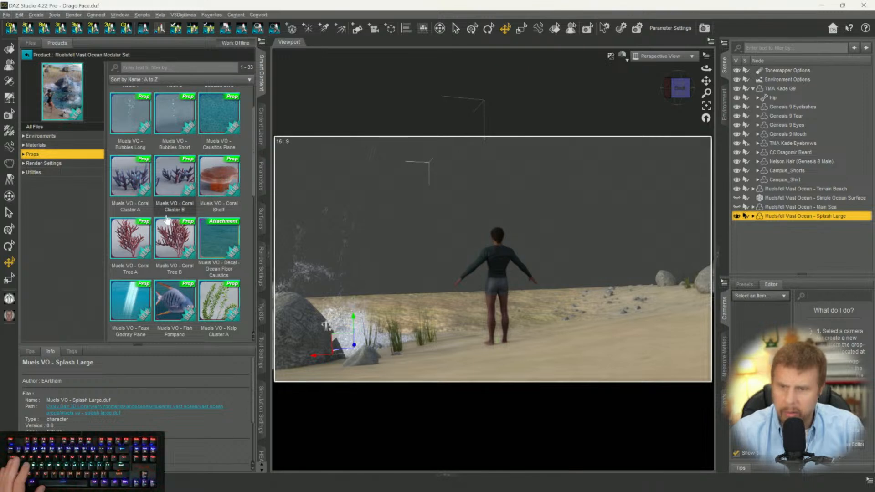
double_click(180, 247)
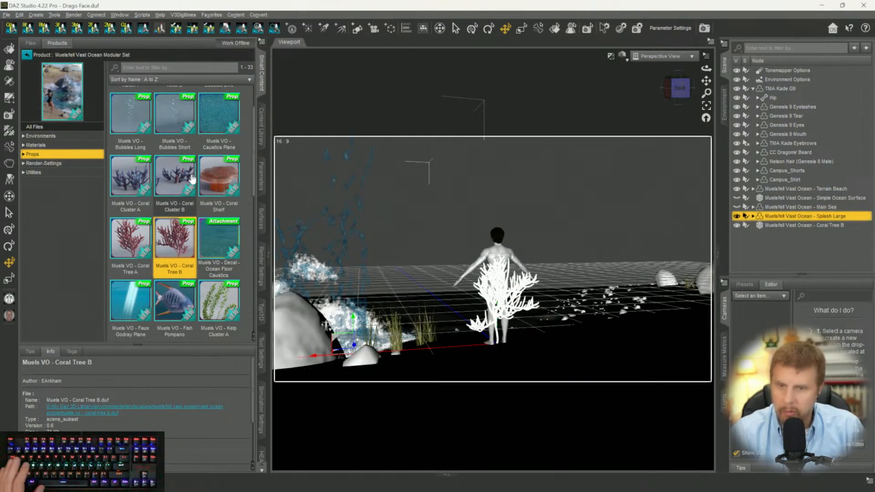
Add the Muels VO - Kelp Strand B and Reef Rock B props to the scene.
scroll(211, 227, down, 1)
scroll(209, 223, down, 5)
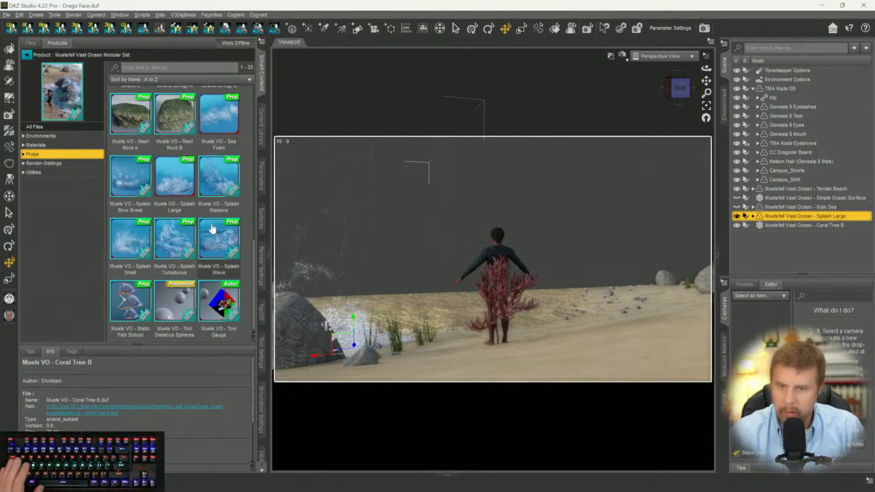
click(229, 184)
double_click(229, 184)
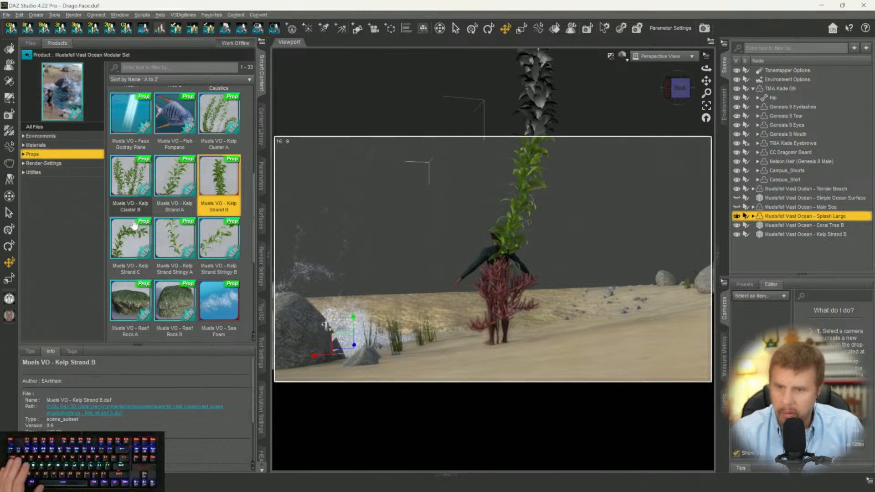
scroll(133, 224, down, 6)
double_click(168, 135)
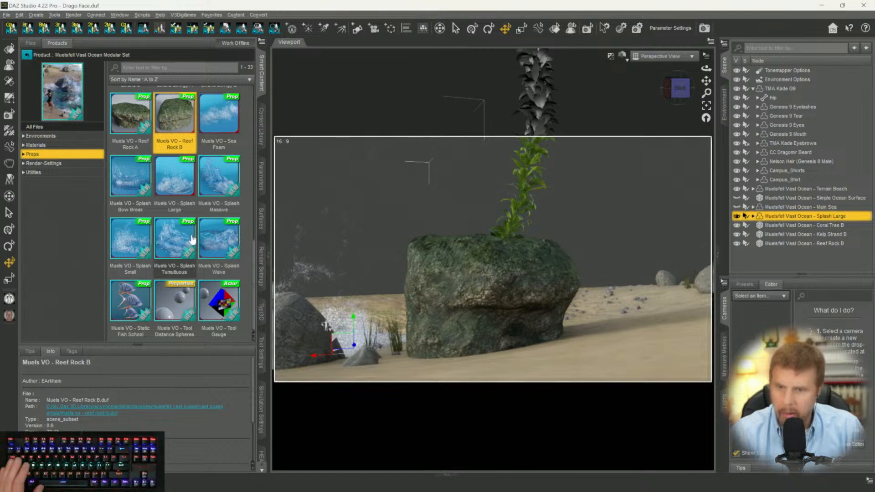
Try the Muels VO - Caustics Plane prop in the scene and undo loading it.
scroll(192, 239, up, 10)
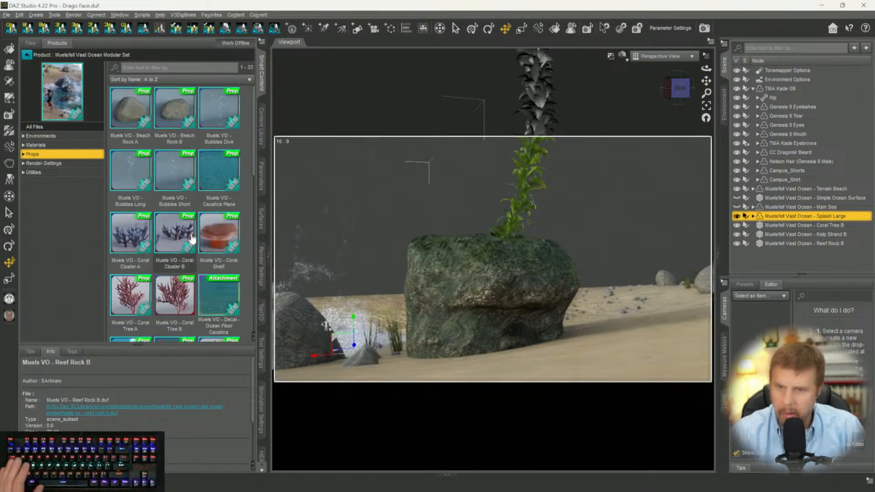
double_click(218, 177)
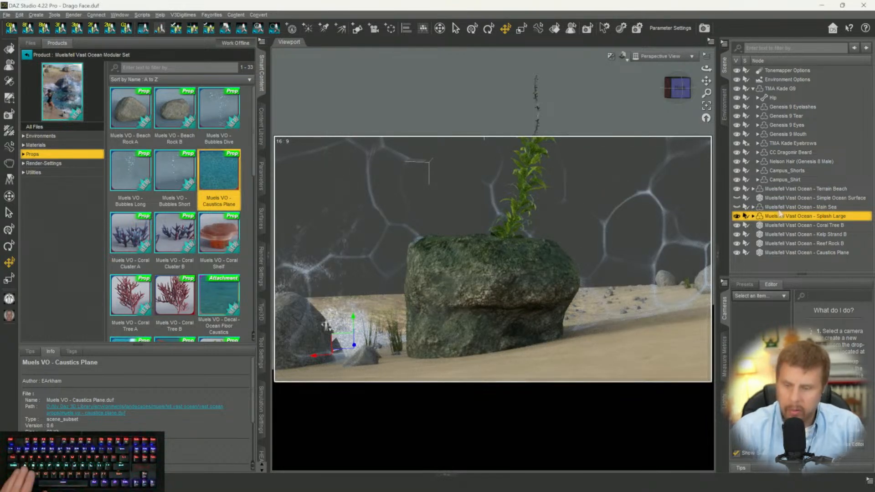
key(ctrl+z)
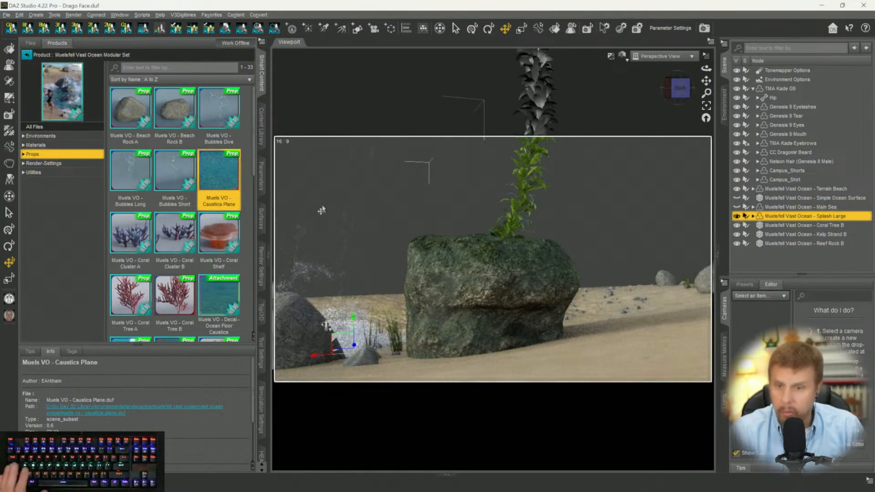
Load the Muels VO - Decal - Ocean Floor Caustics attachment and select its Iray Decal Caustics node in the scene.
mouse_move(223, 300)
drag(223, 299, 328, 298)
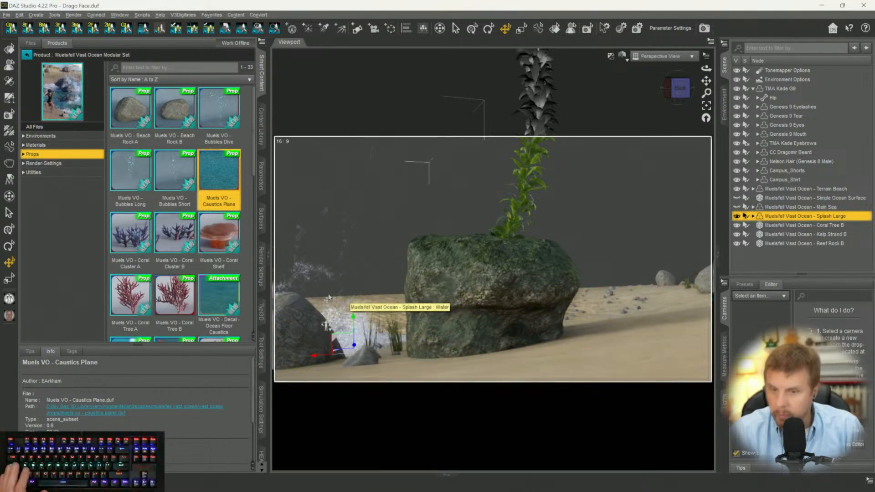
drag(247, 297, 223, 295)
mouse_move(223, 295)
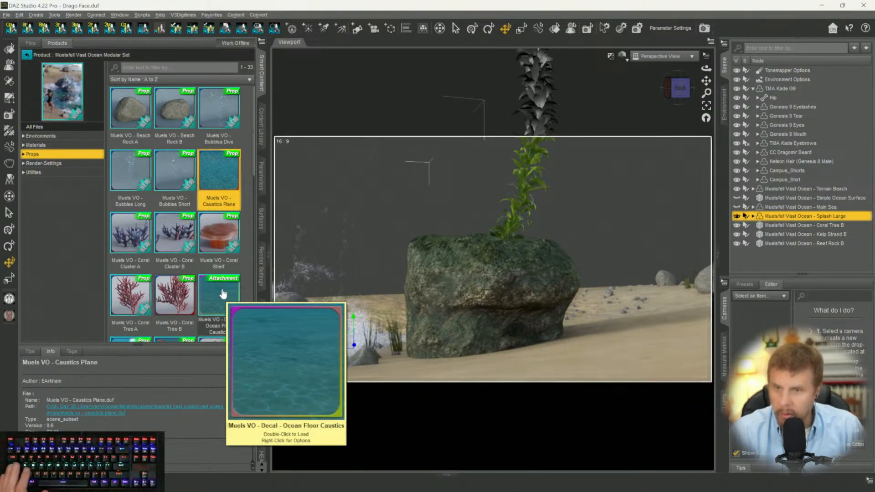
double_click(223, 294)
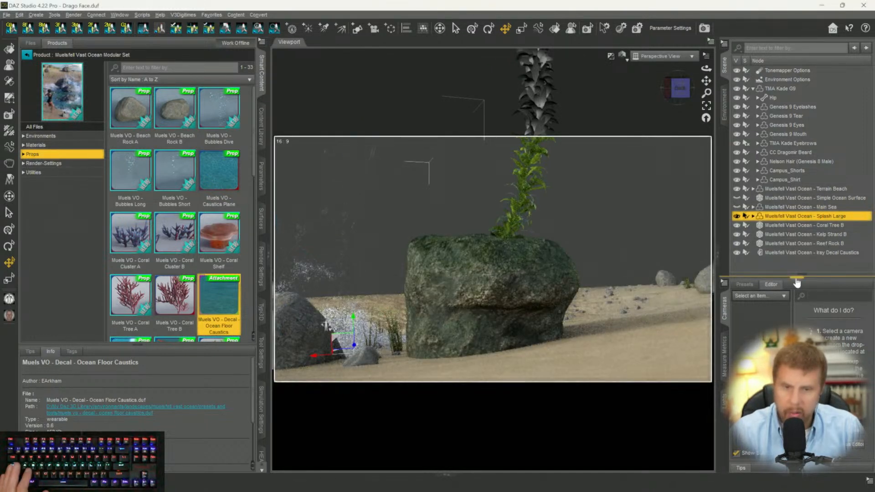
click(793, 253)
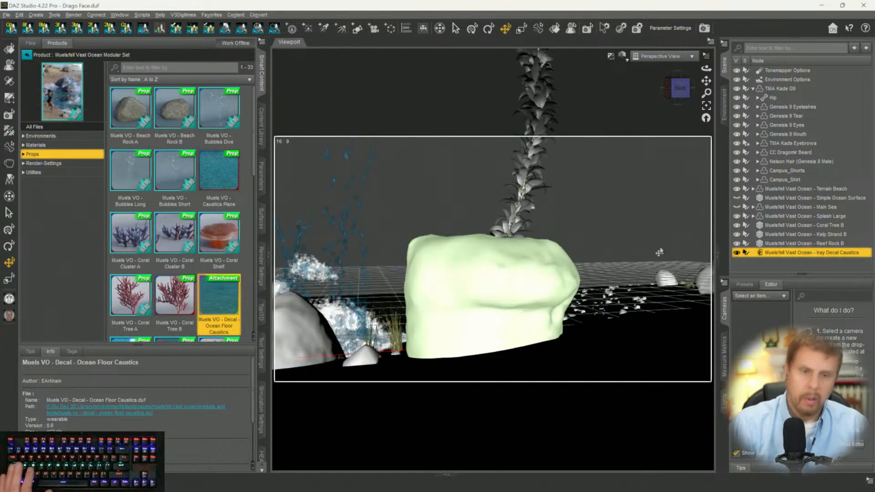
Move Reef Rock B well to the right of the figure and lower Kelp Strand B into the grass on his left.
click(469, 322)
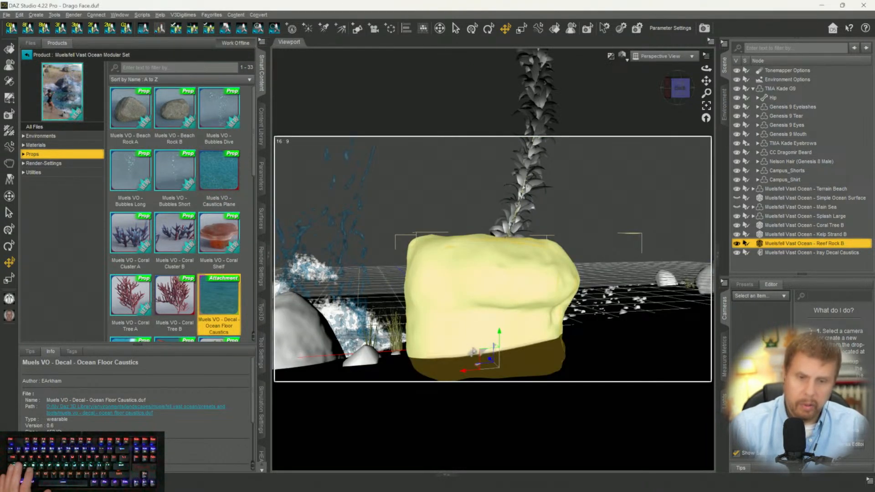
drag(464, 371, 688, 345)
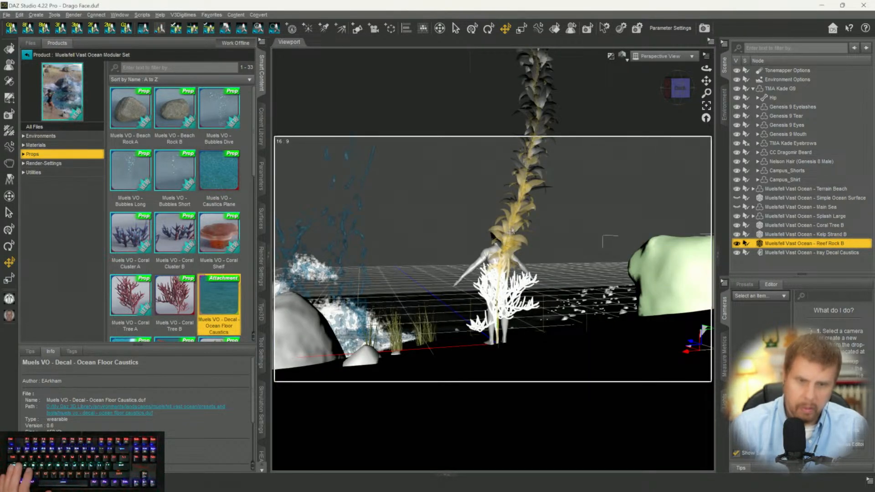
click(511, 232)
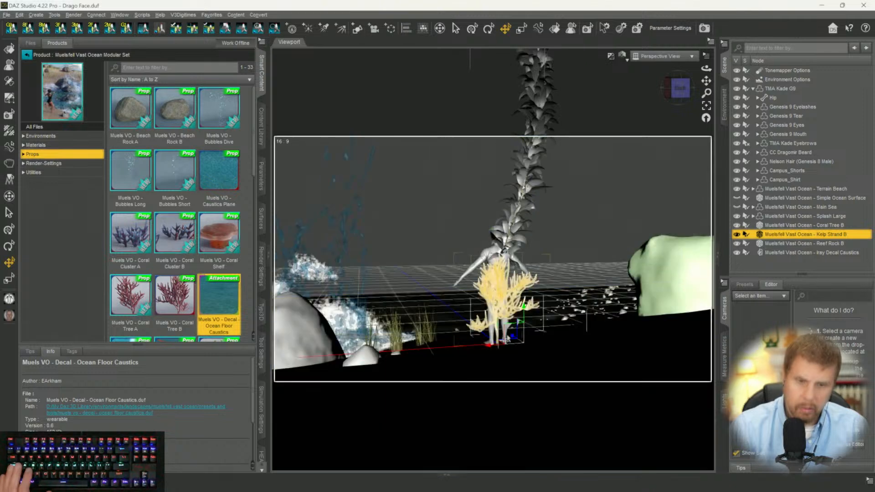
drag(488, 351, 370, 375)
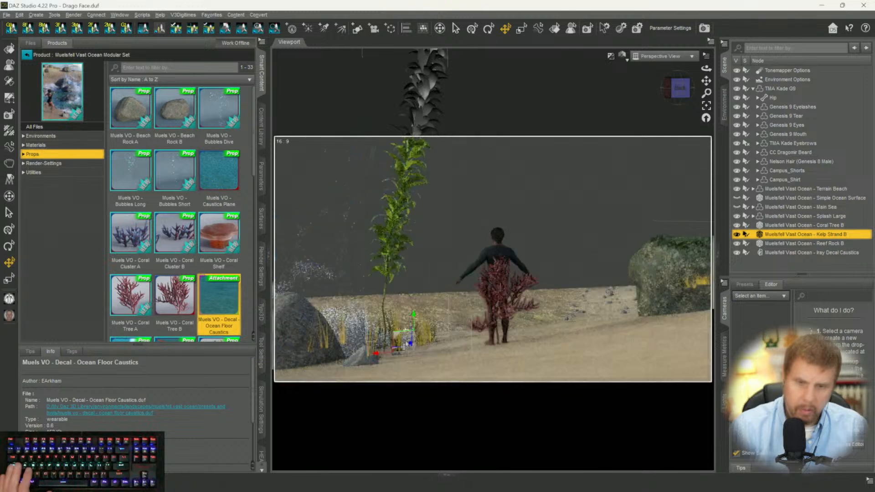
drag(408, 323, 407, 370)
Move Coral Tree B away from the figure to just in front of the reef rock and raise it slightly.
click(500, 313)
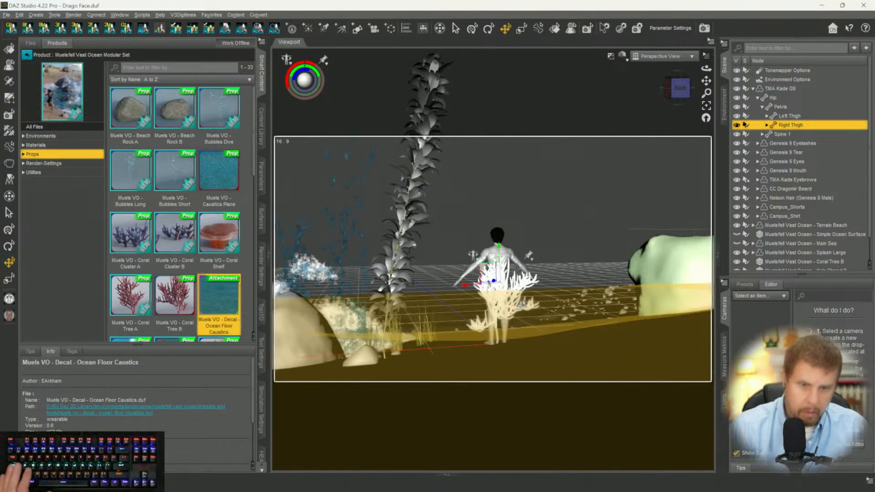
click(522, 303)
click(523, 310)
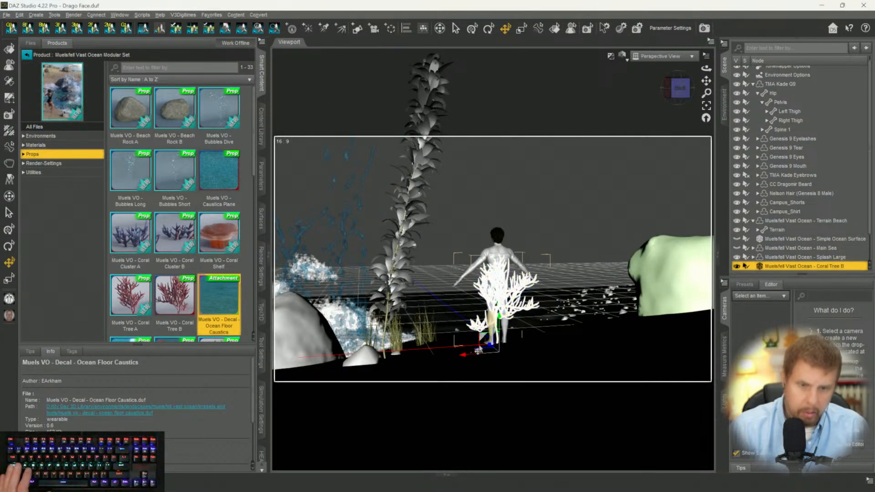
drag(466, 361, 612, 360)
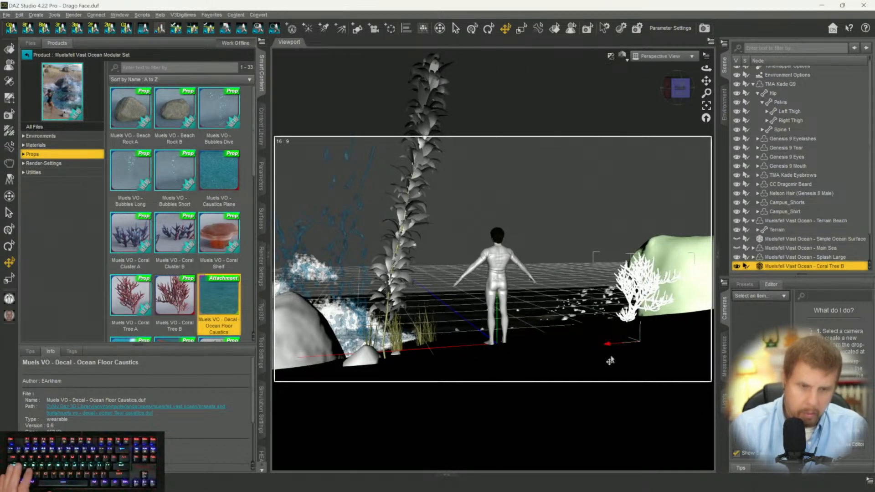
drag(640, 316, 641, 295)
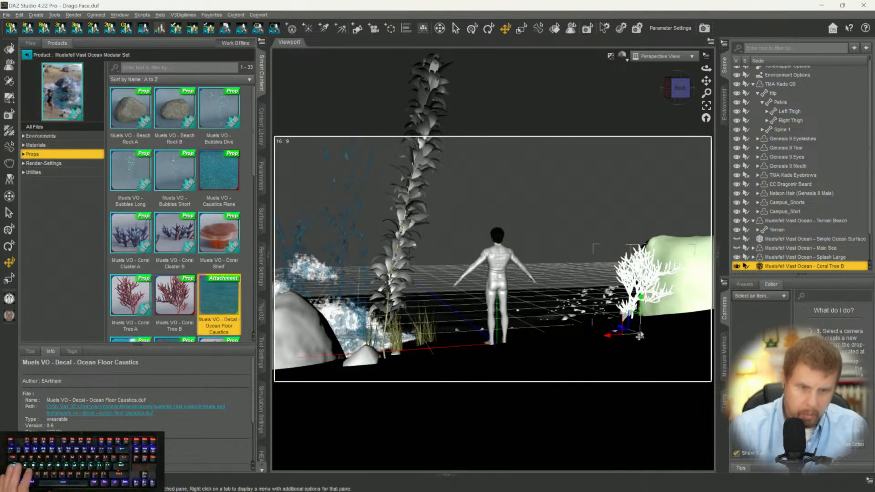
click(776, 230)
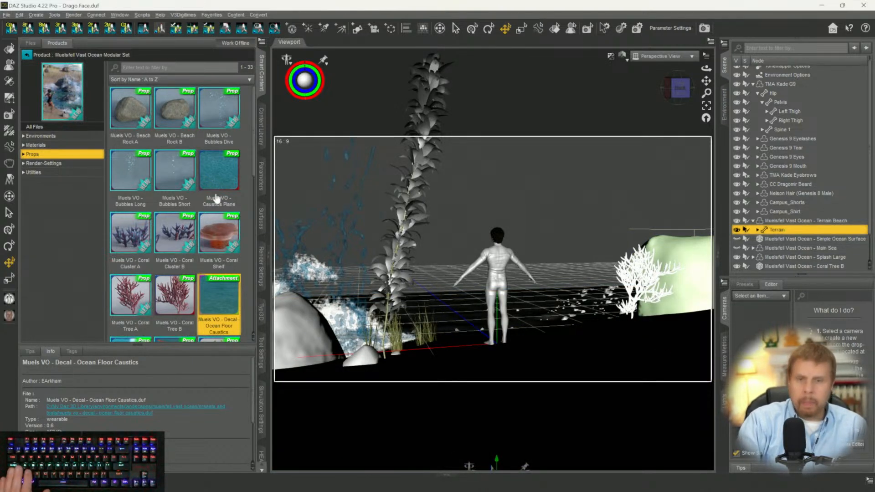
Leave the Vast Ocean product, search the Environments files for "water" and load the MS Water prop.
click(28, 56)
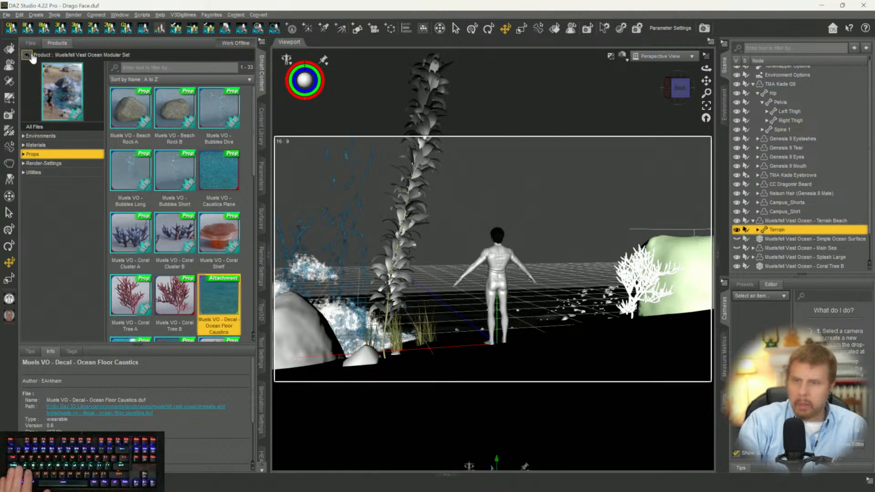
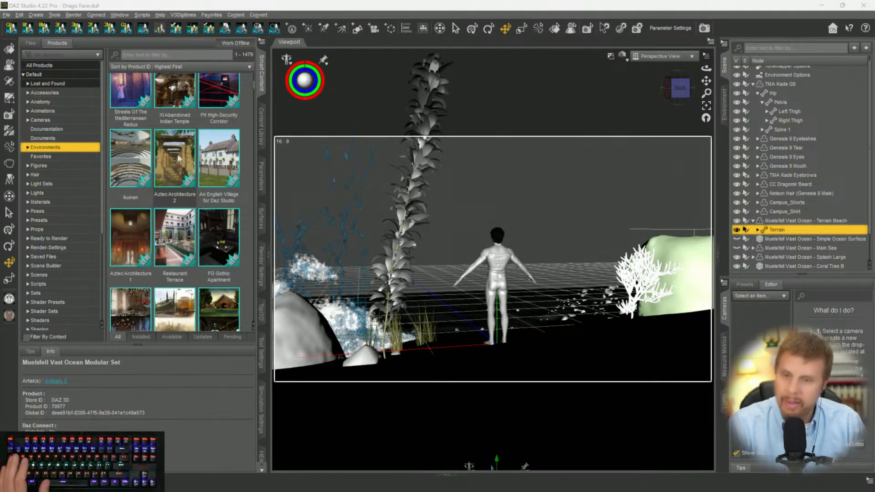
click(30, 43)
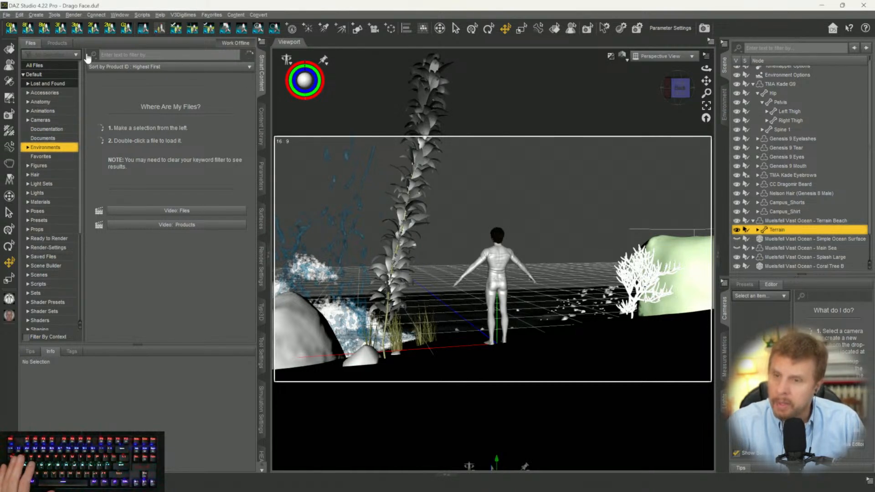
text(water)
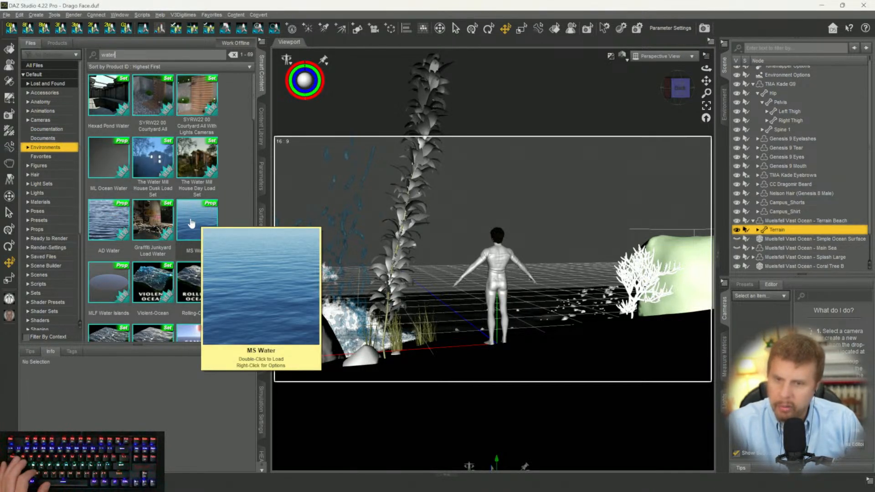
double_click(192, 223)
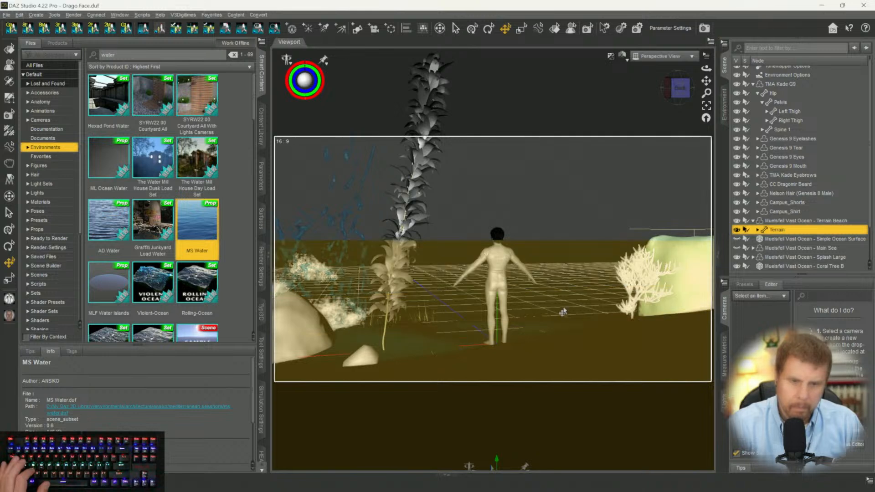
Select the MS Water prop in the scene and switch the viewport's draw style to Texture Shaded.
scroll(800, 212, down, 2)
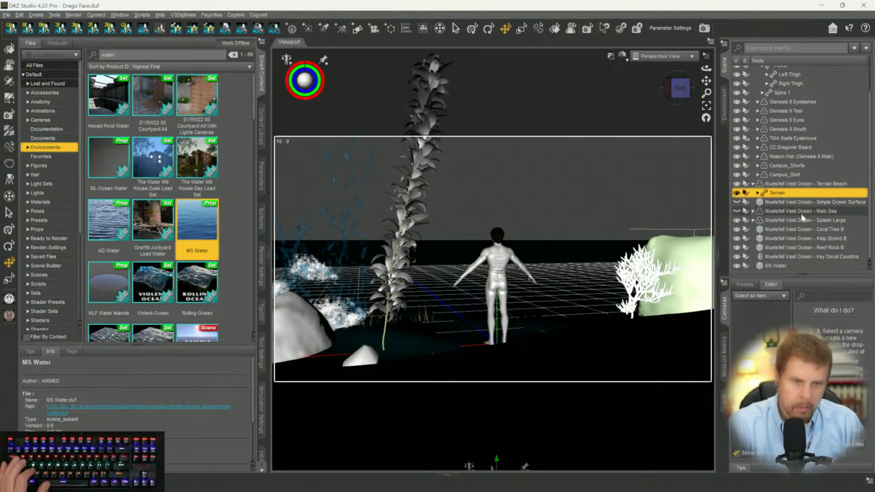
click(772, 266)
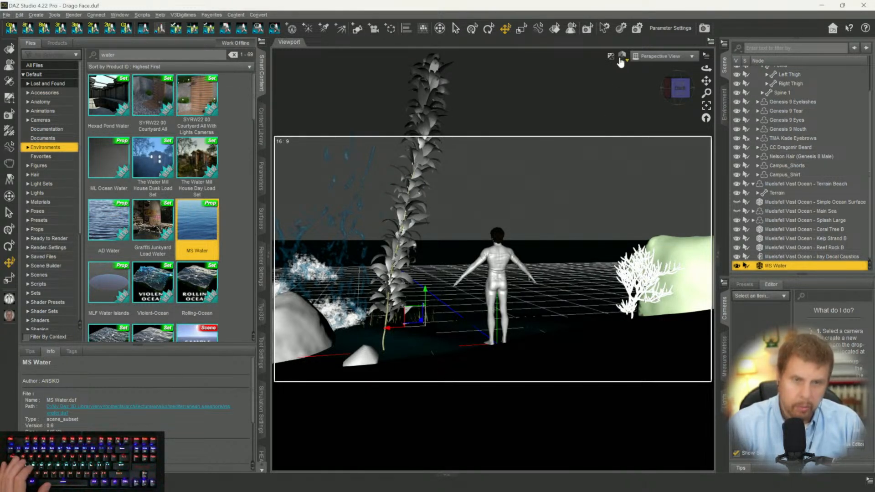
click(621, 58)
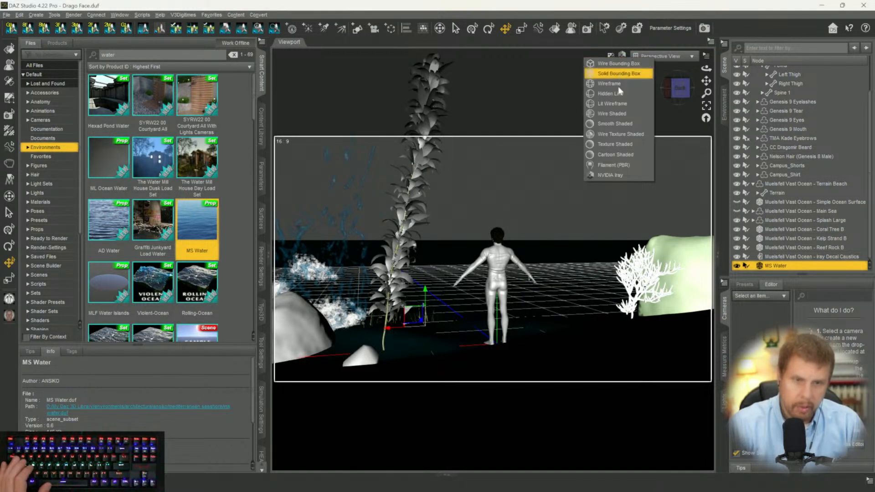
click(607, 145)
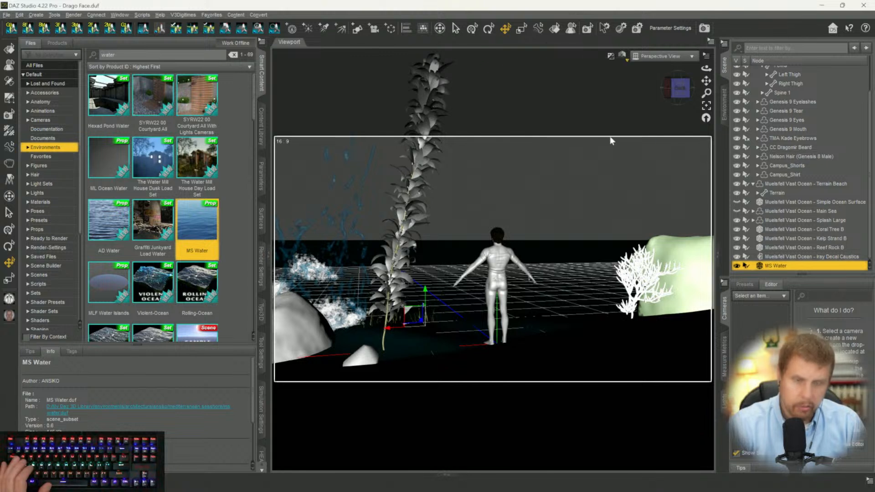
Set the viewport's draw style to NVIDIA Iray and delete the MS Water prop from the scene.
click(623, 58)
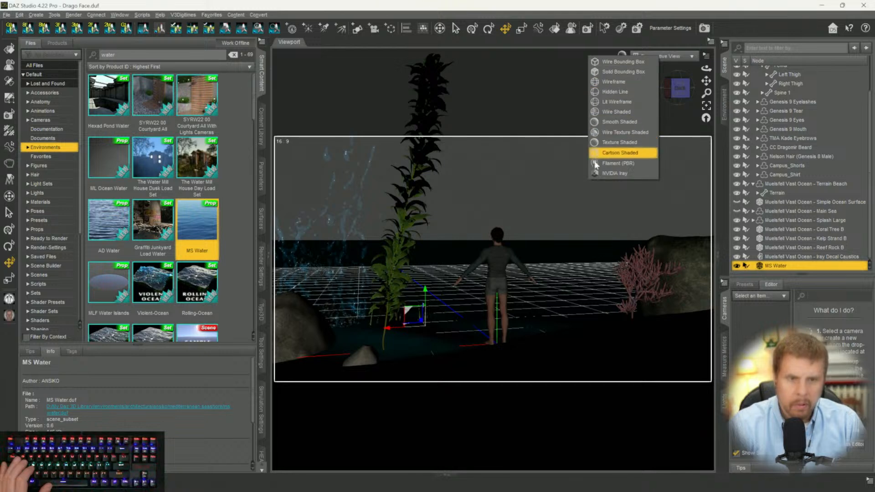
click(615, 173)
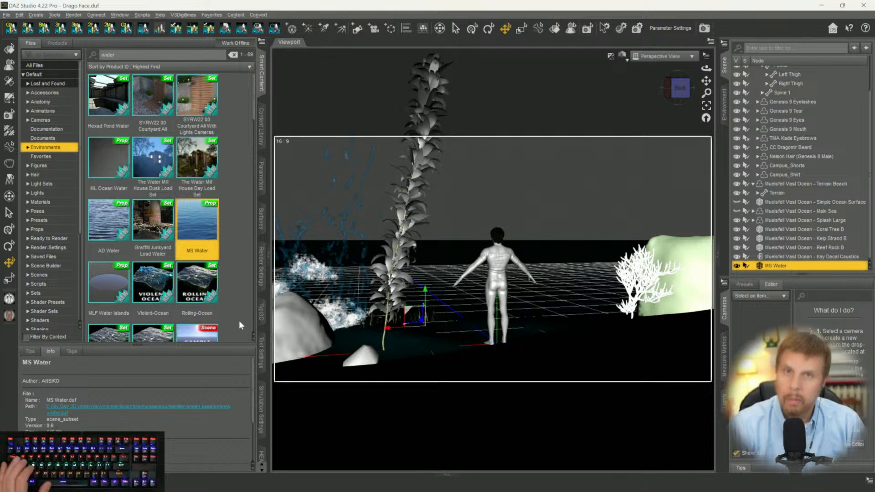
click(236, 310)
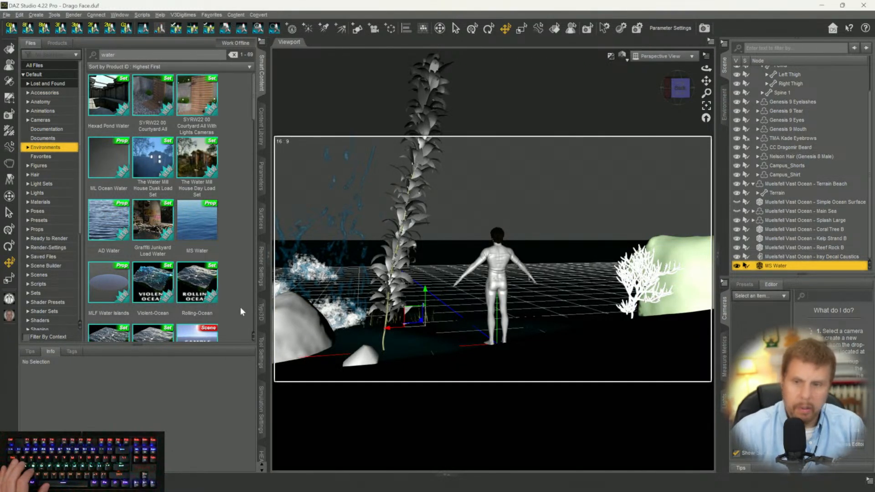
key(Delete)
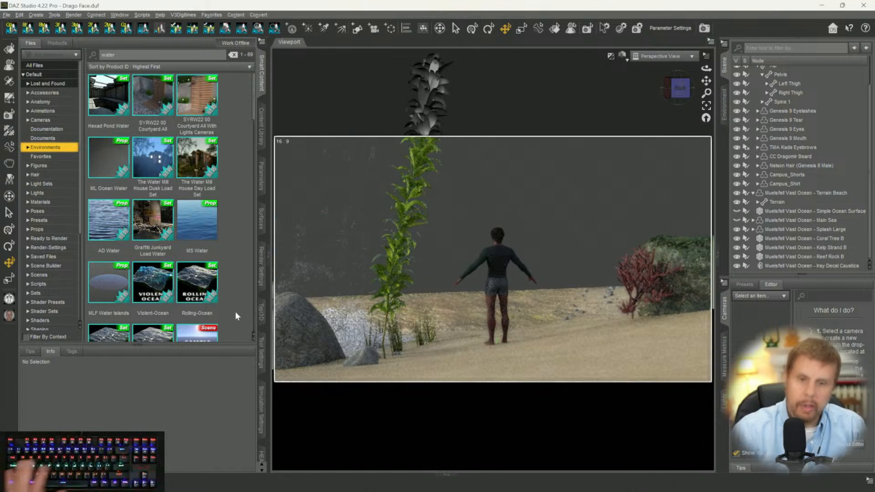
Load the AD Water prop and lower its water surface to the level of the figure's legs.
double_click(110, 219)
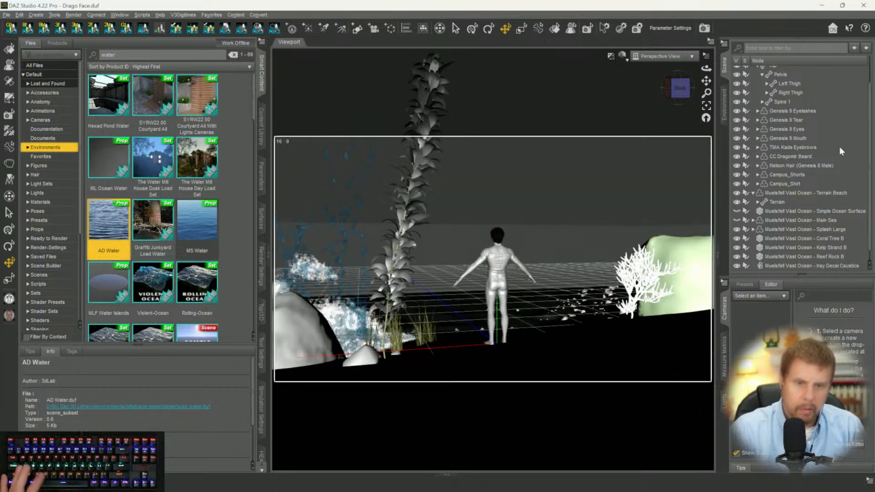
click(234, 226)
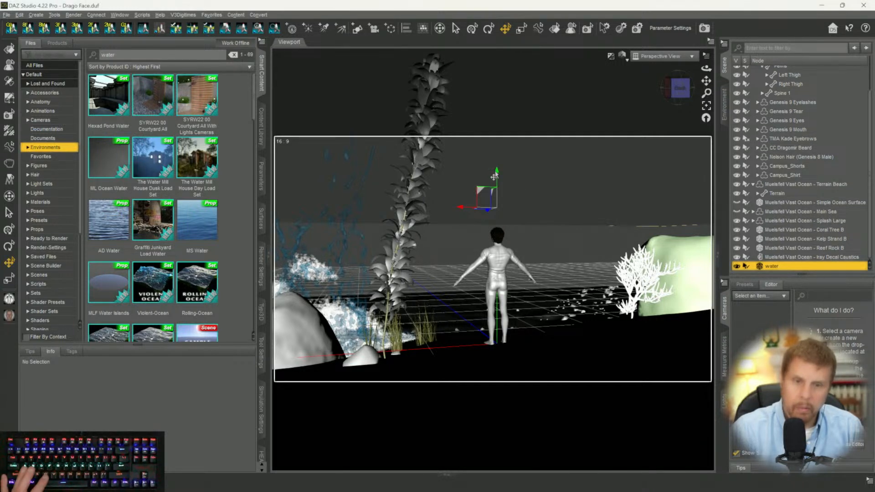
drag(495, 177, 472, 294)
click(484, 310)
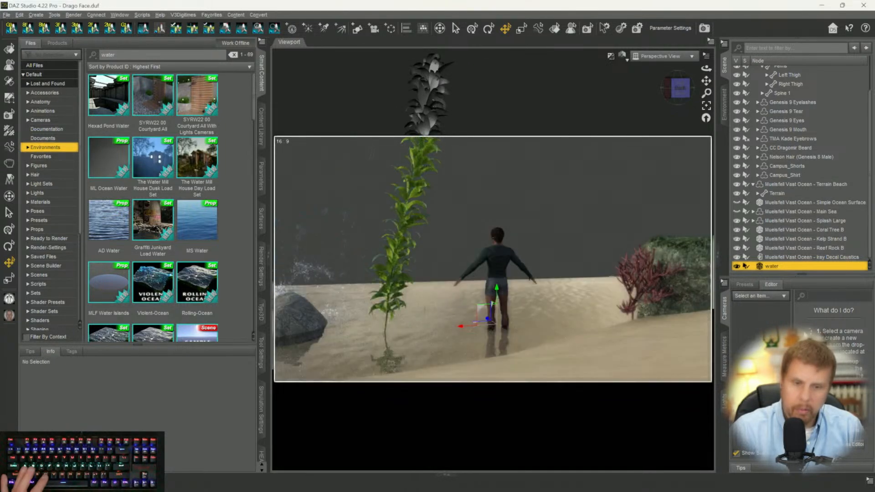
click(487, 317)
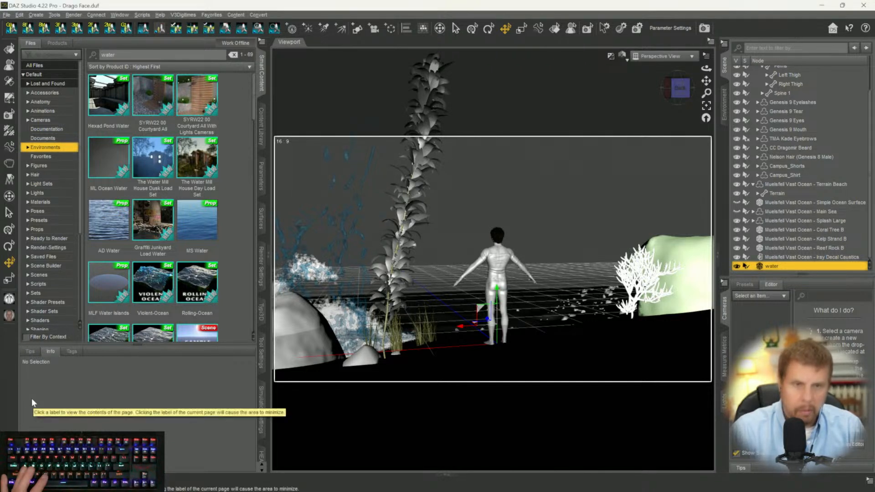
key(ctrl+s)
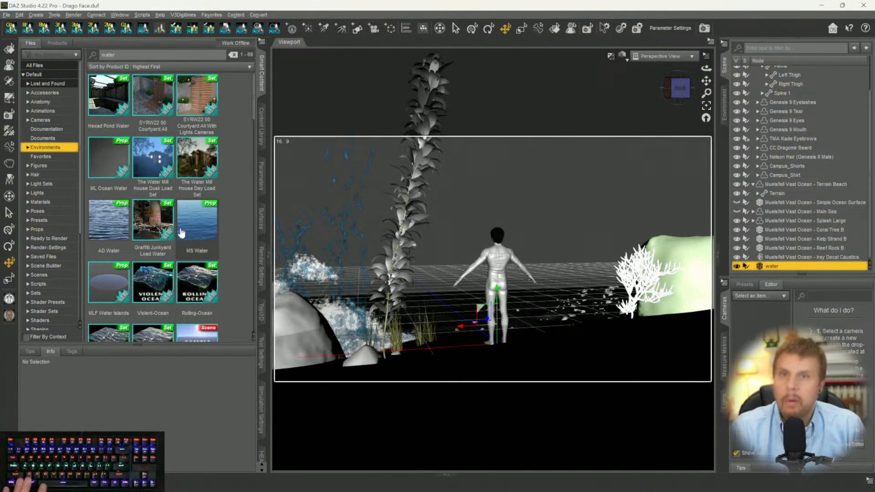
Open the advanced render settings and switch the viewport's draw style to Texture Shaded.
click(262, 183)
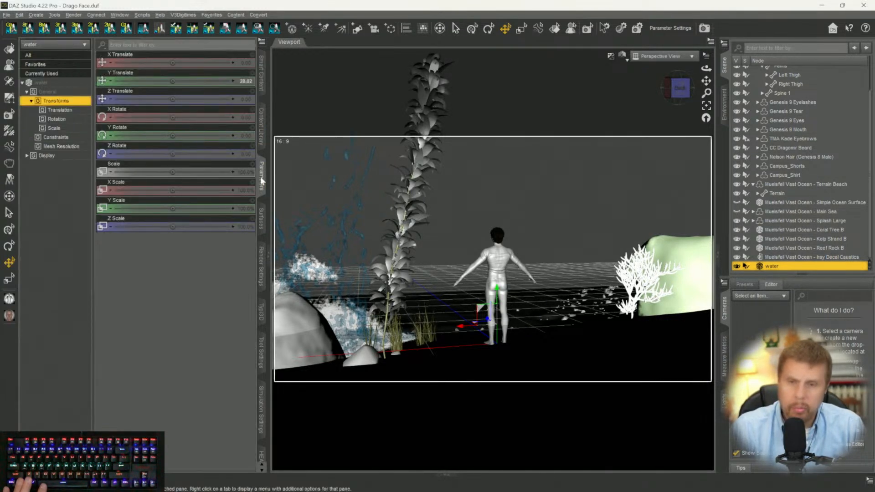
click(262, 136)
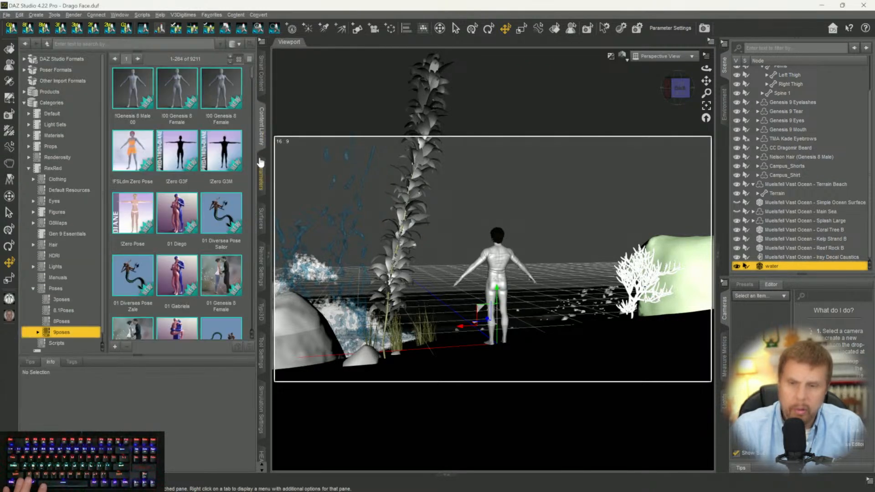
click(262, 221)
click(262, 274)
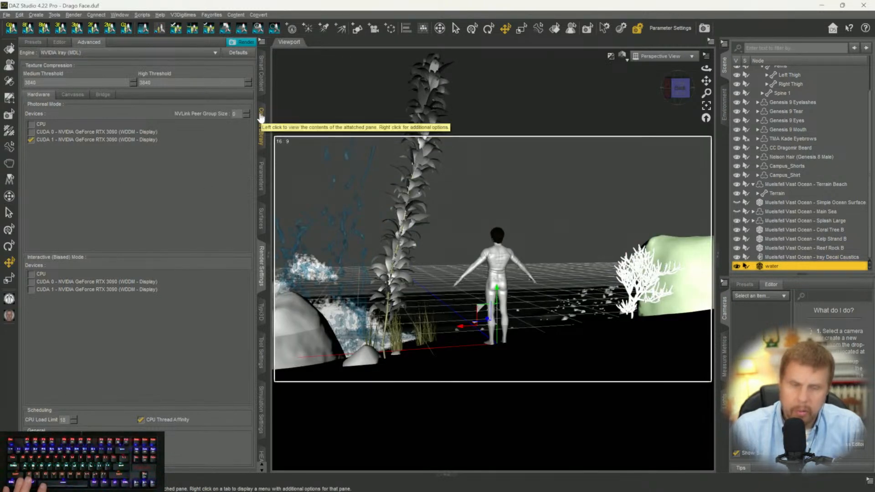
click(621, 57)
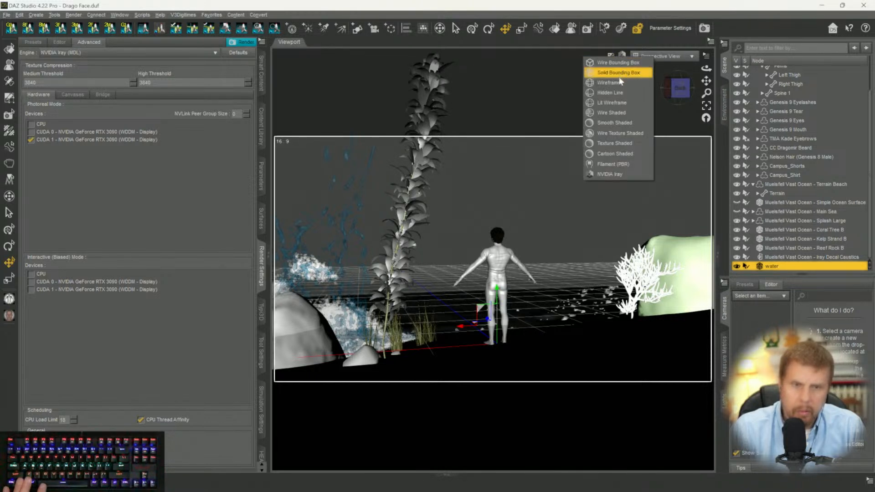
click(589, 143)
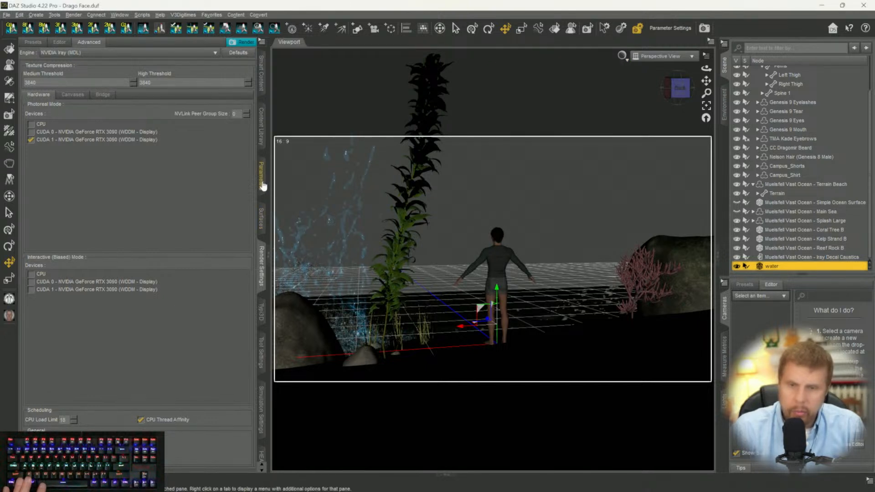
Set the render's Instancing Optimization to Memory and return the viewport to the NVIDIA Iray draw style.
click(59, 42)
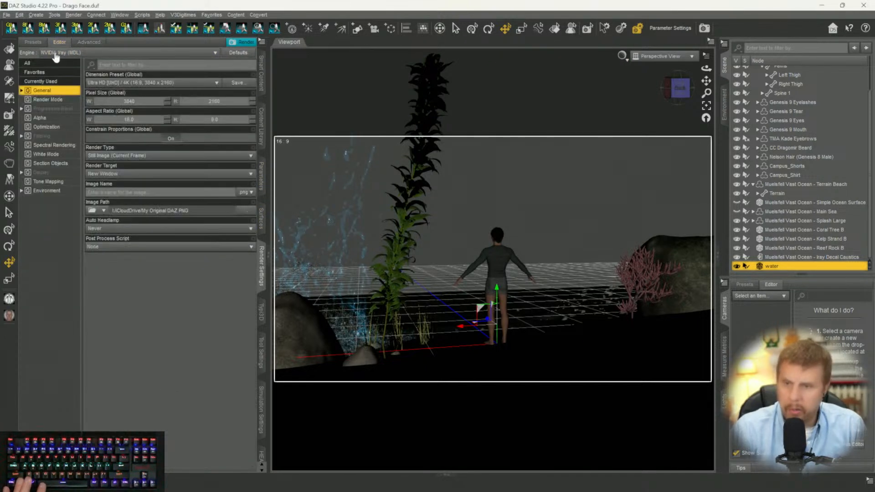
click(45, 127)
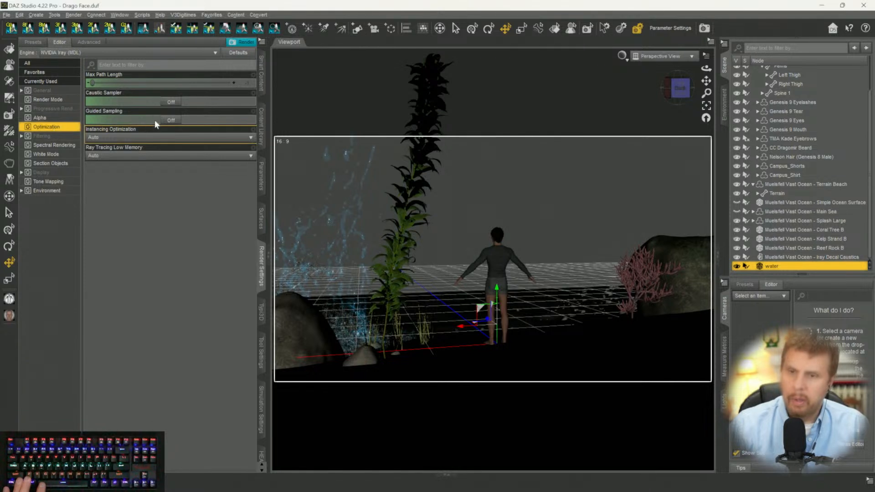
click(147, 138)
click(98, 146)
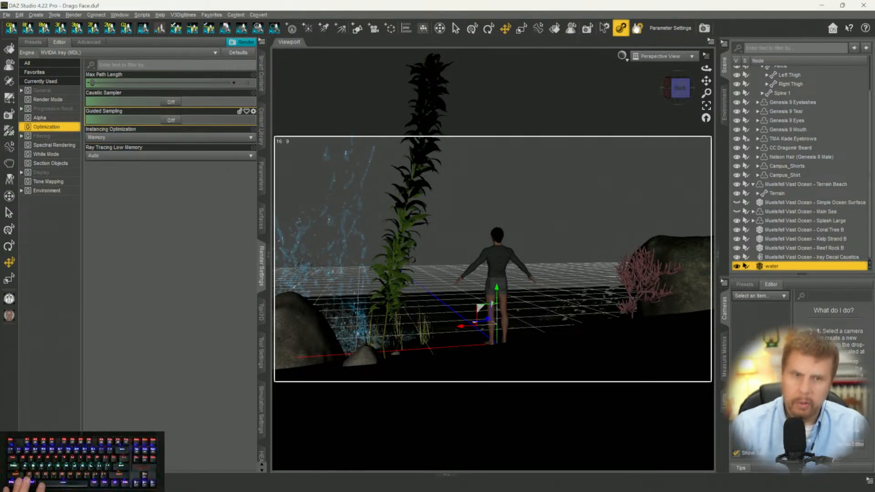
click(623, 56)
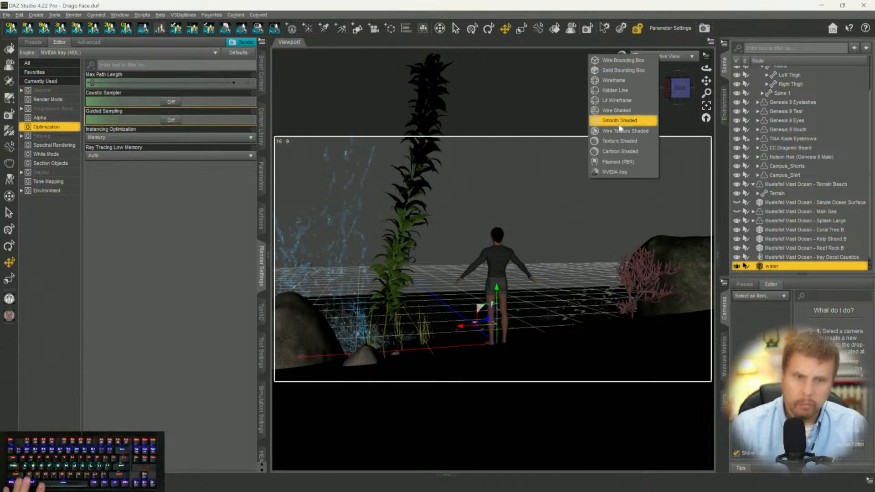
click(606, 172)
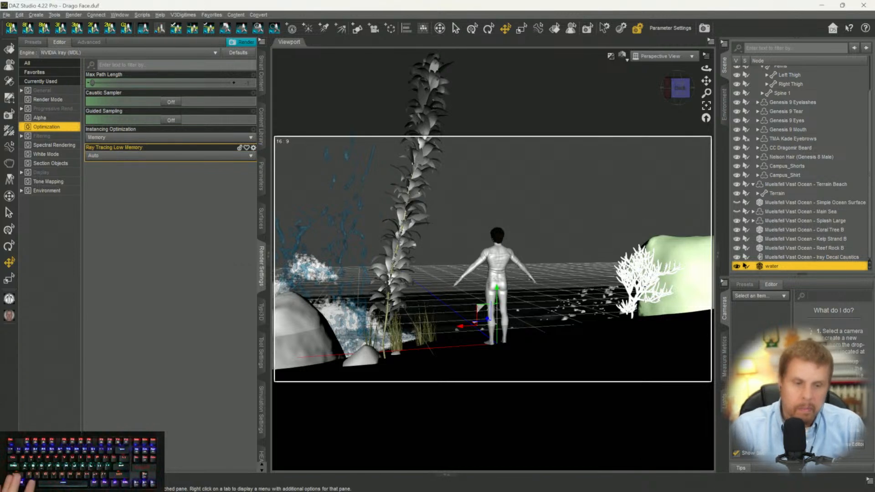
Delete the AD Water prop from the scene.
click(746, 480)
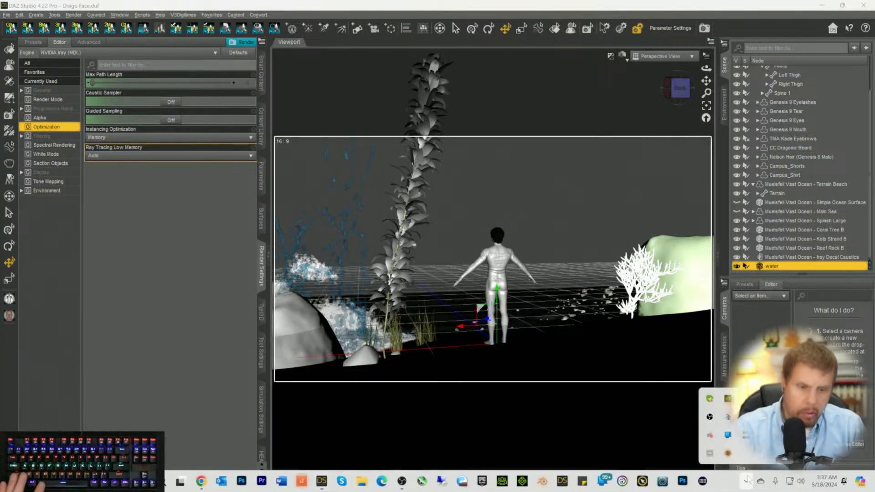
right_click(726, 406)
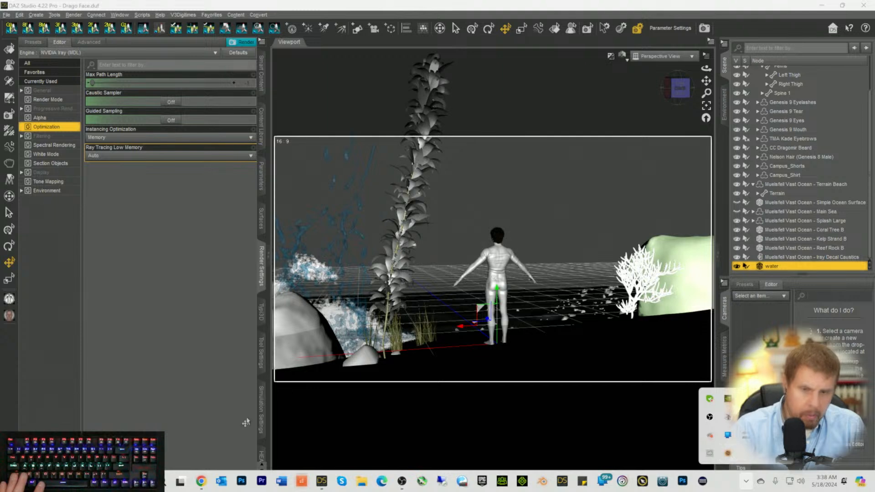
click(222, 384)
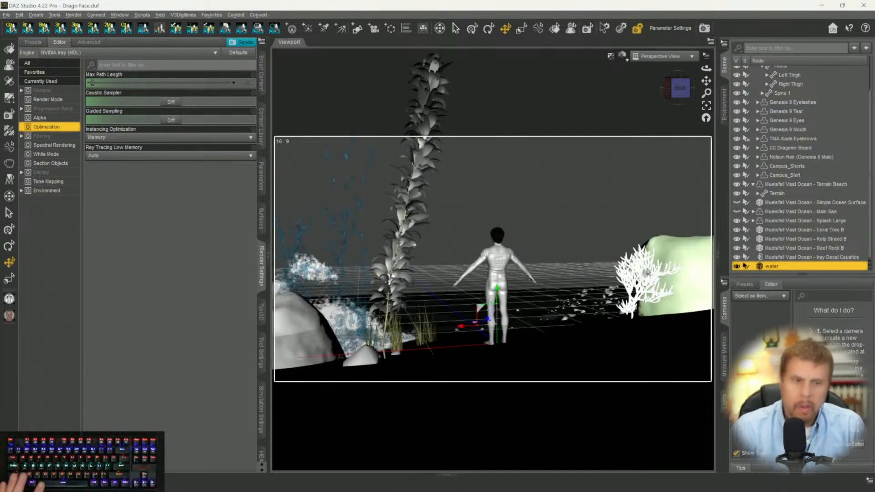
key(Delete)
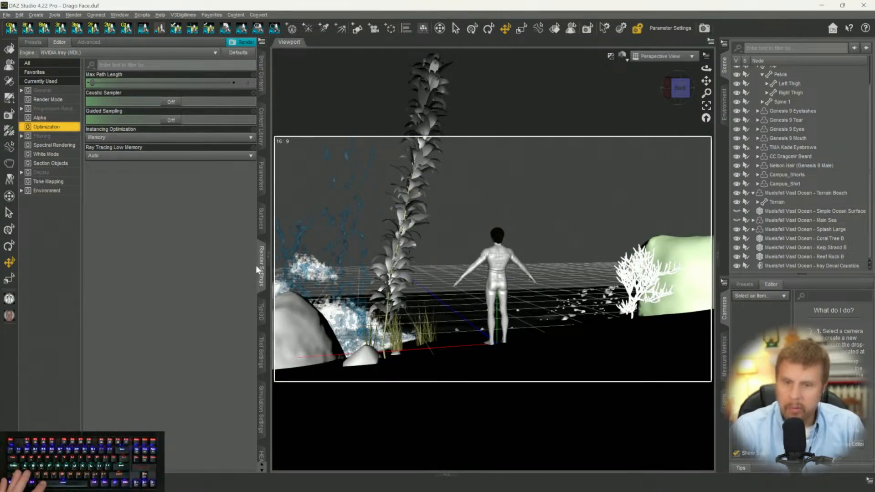
Assign CUDA 0 to photoreal and interactive rendering, then restart the NVIDIA Iray preview by switching through Texture Shaded.
click(85, 43)
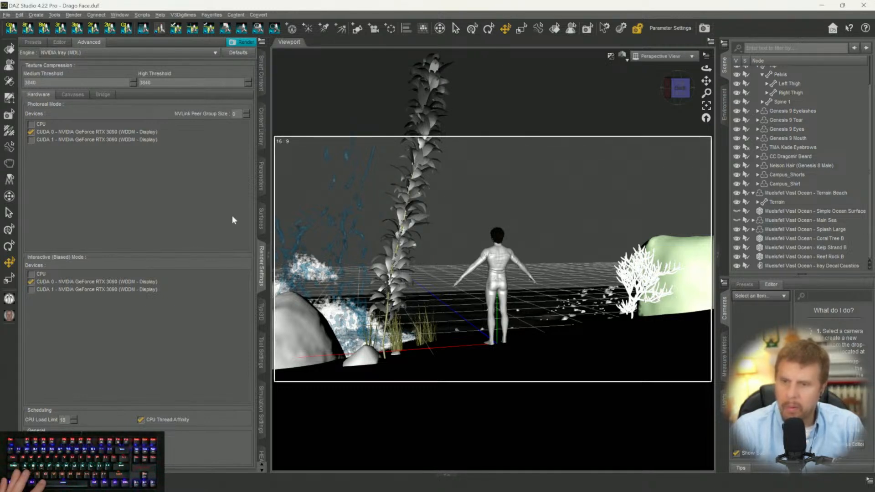
click(622, 58)
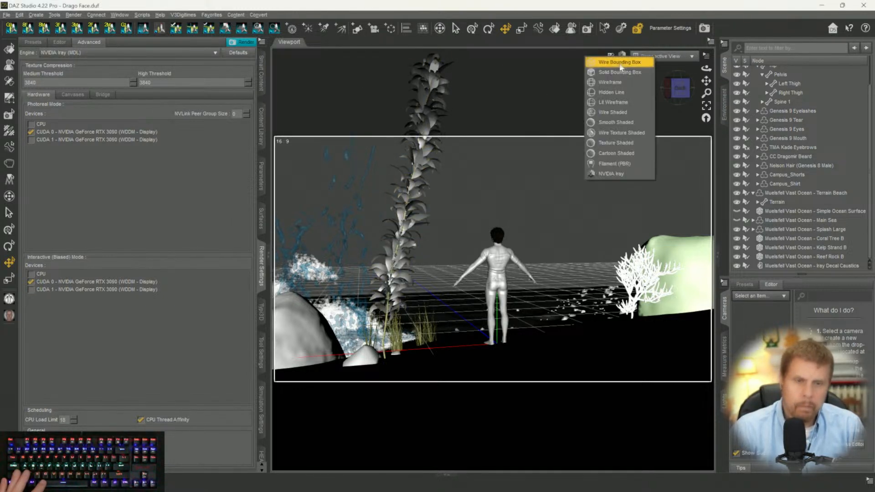
click(604, 146)
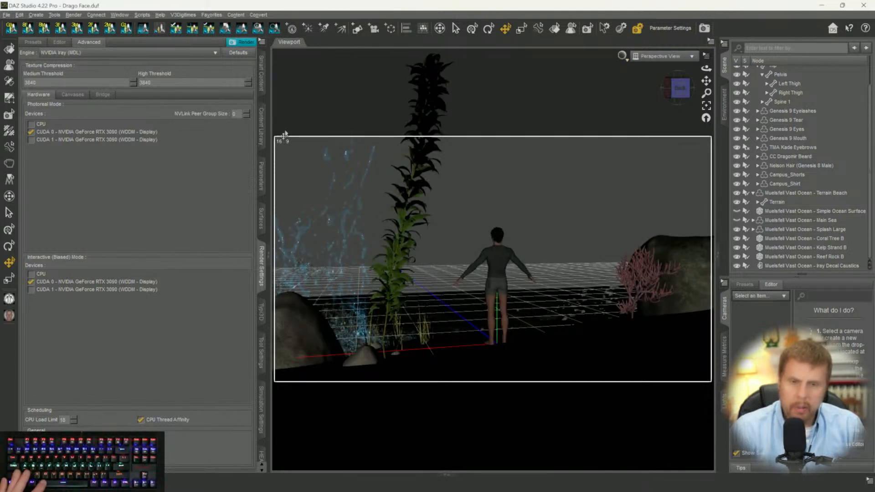
click(624, 57)
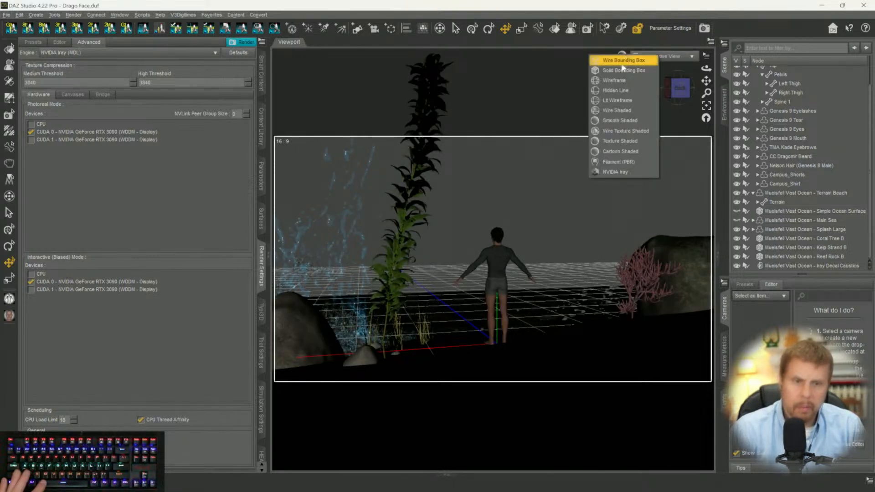
click(600, 171)
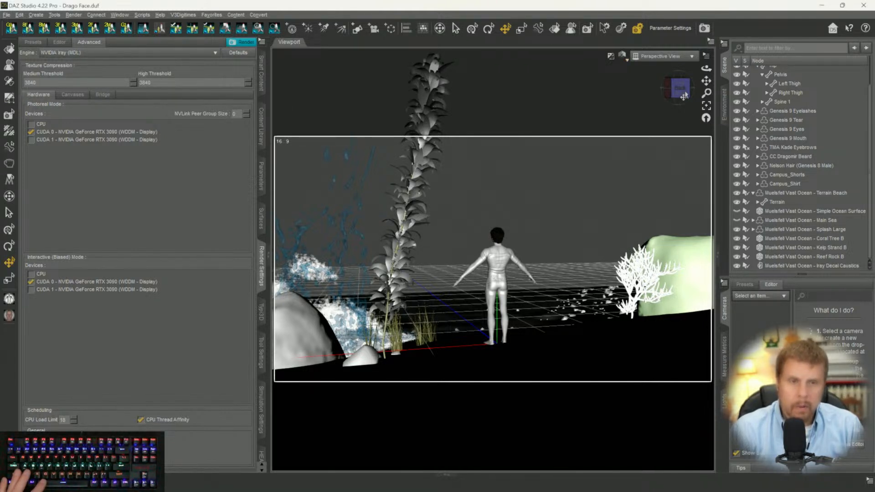
Orbit around the figure to inspect the beach scene in the Iray preview from the side and back.
mouse_move(684, 96)
mouse_down()
mouse_move(674, 91)
mouse_move(680, 86)
mouse_up()
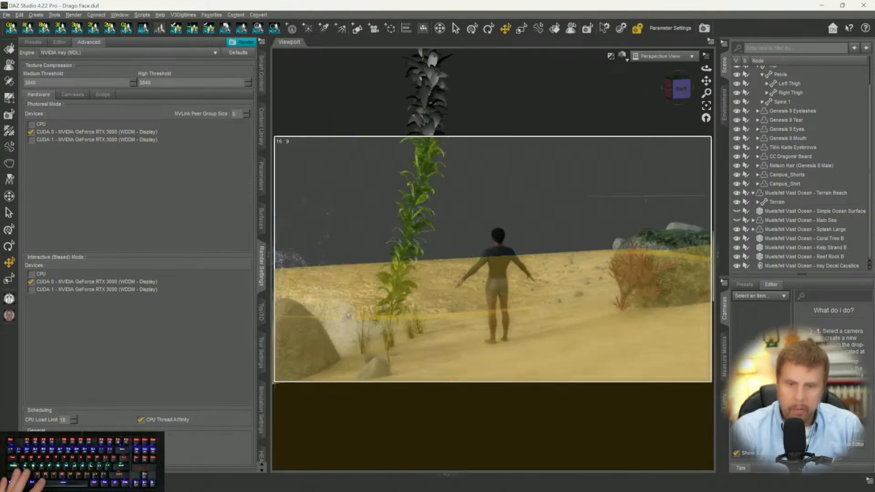
drag(681, 88, 679, 92)
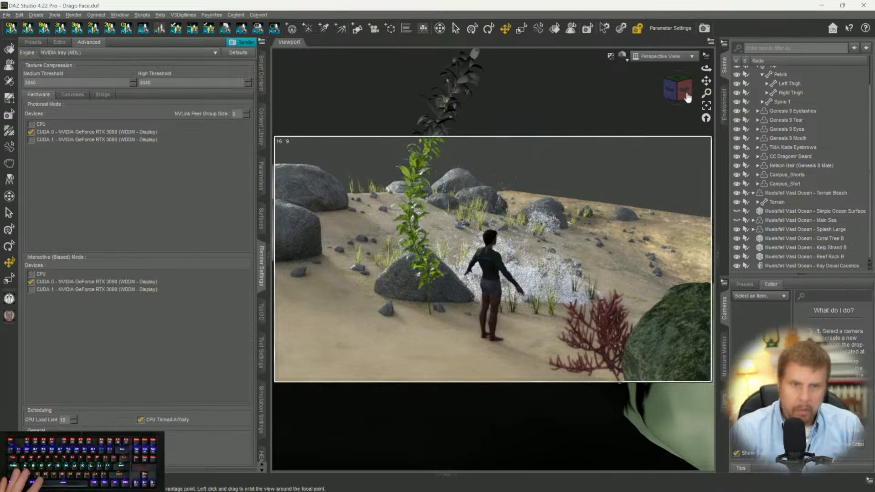
drag(678, 87, 675, 104)
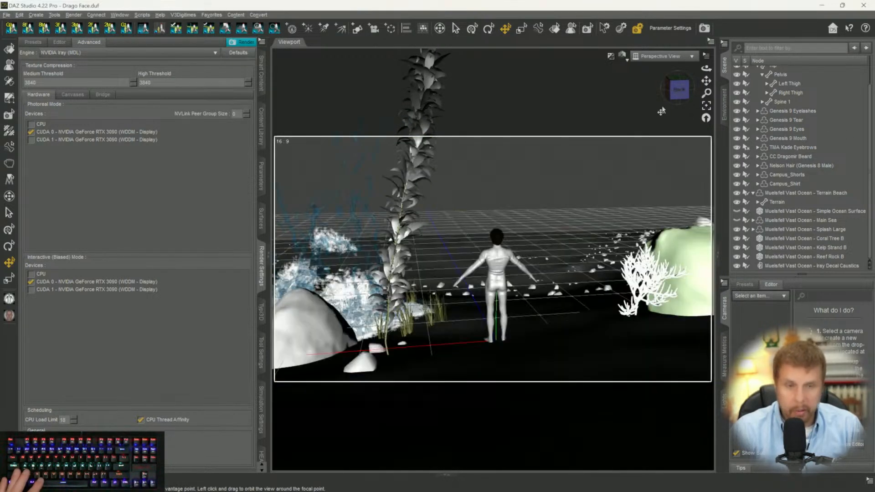
drag(680, 101, 680, 104)
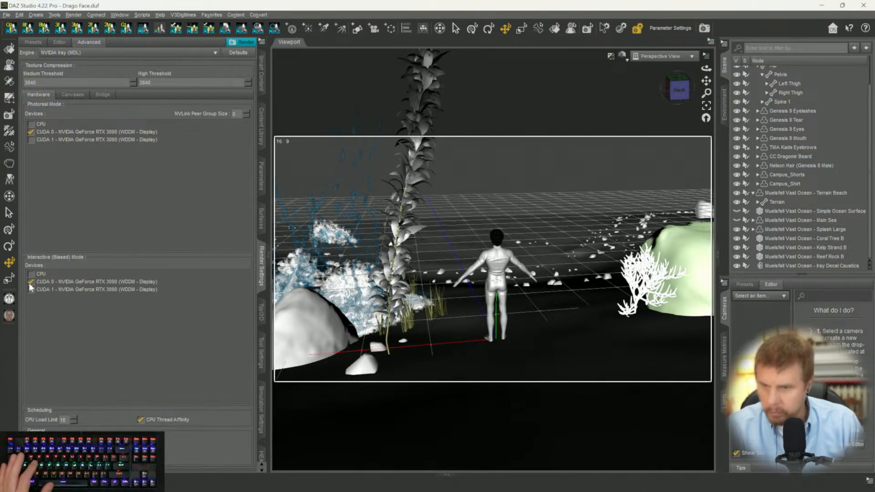
Disable the CUDA 0 device for photoreal rendering and look through the available render engines.
click(30, 133)
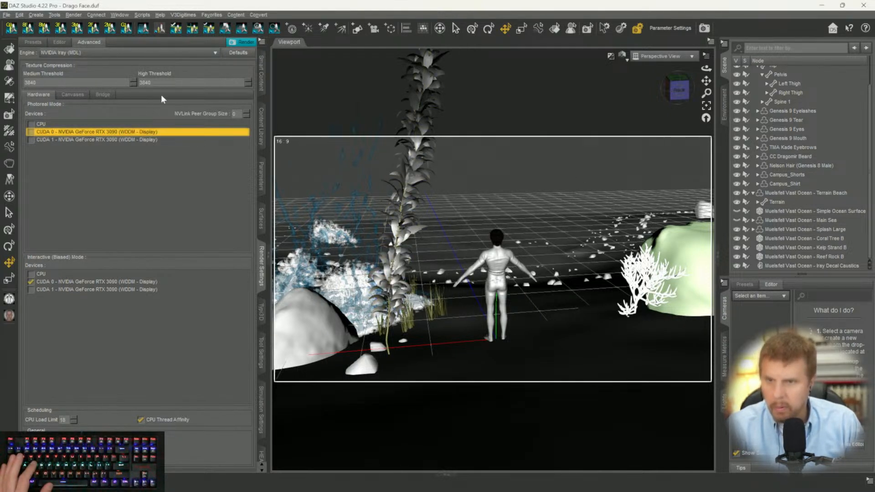
click(104, 54)
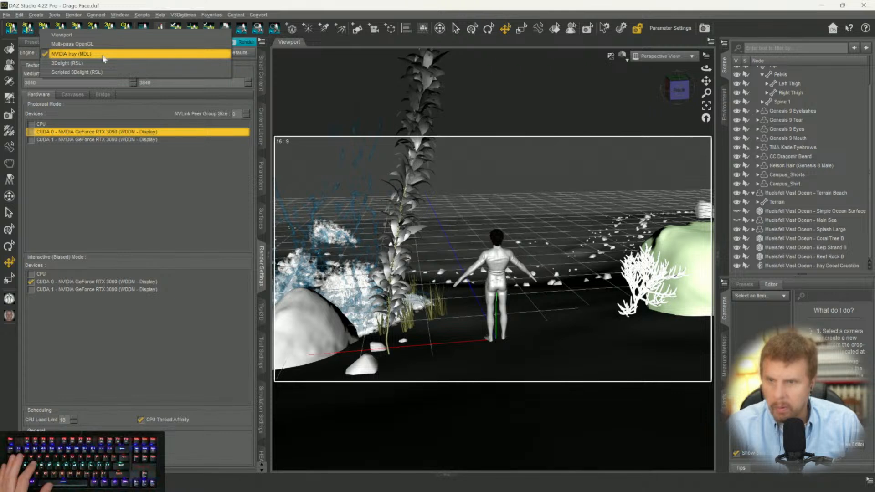
click(171, 188)
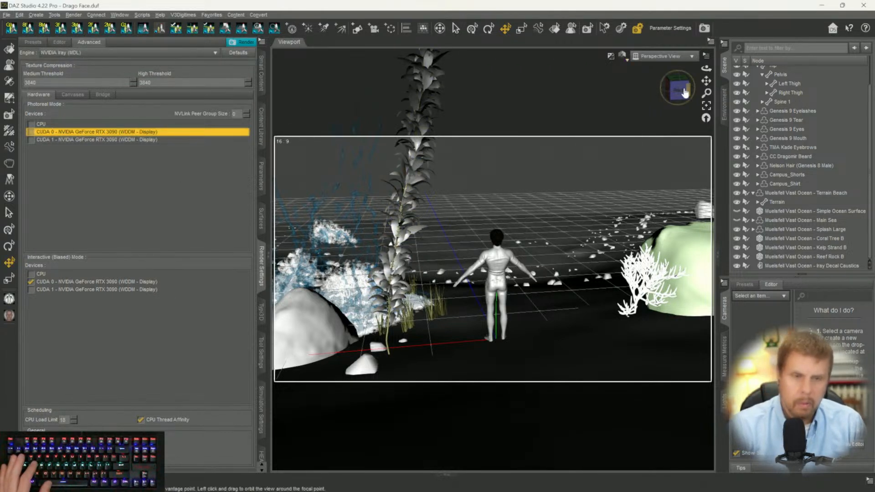
Disable the CUDA 0 device for interactive rendering and save the scene.
drag(678, 89, 687, 112)
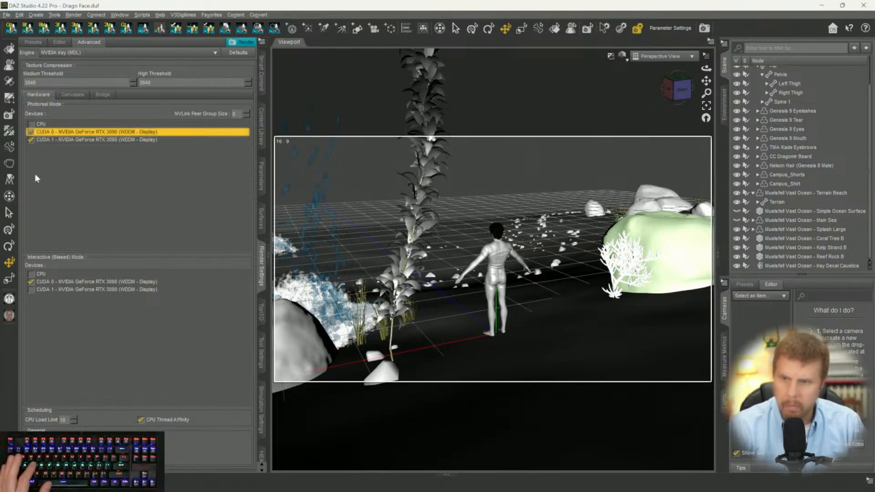
click(32, 282)
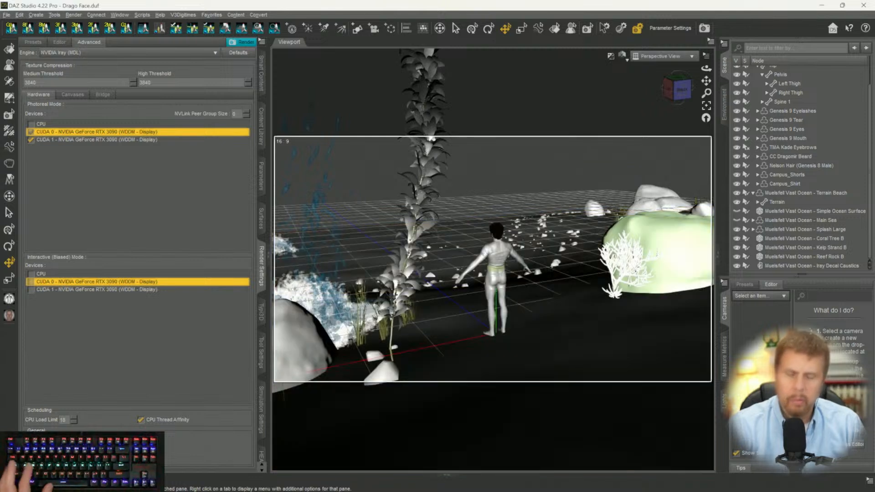
key(ctrl+s)
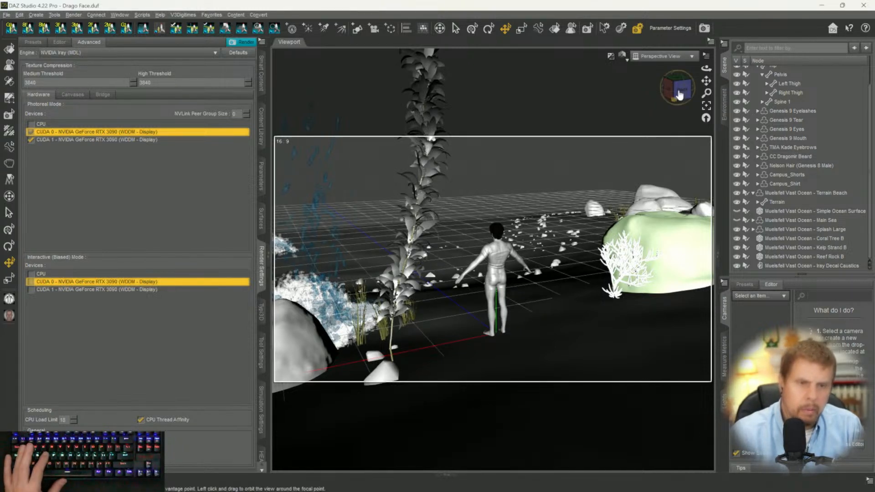
Enable the CPU for photoreal rendering and orbit around the figure to check the Iray preview from front and back.
drag(677, 93, 747, 96)
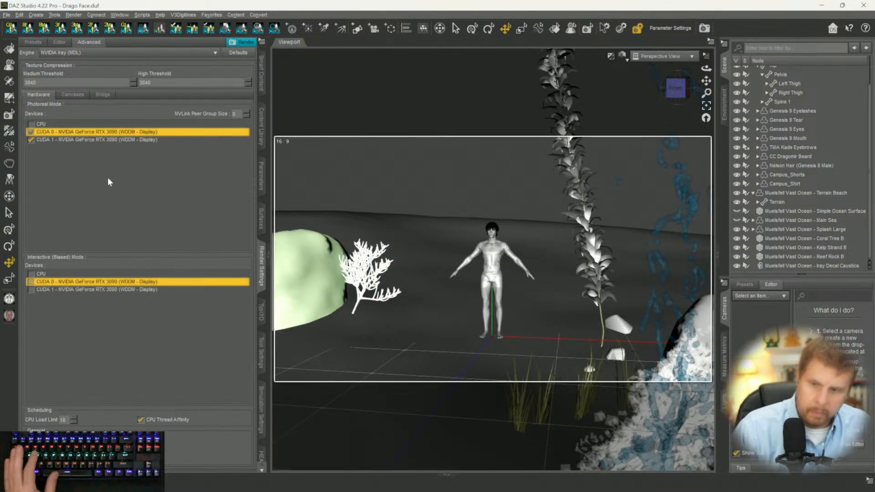
click(31, 124)
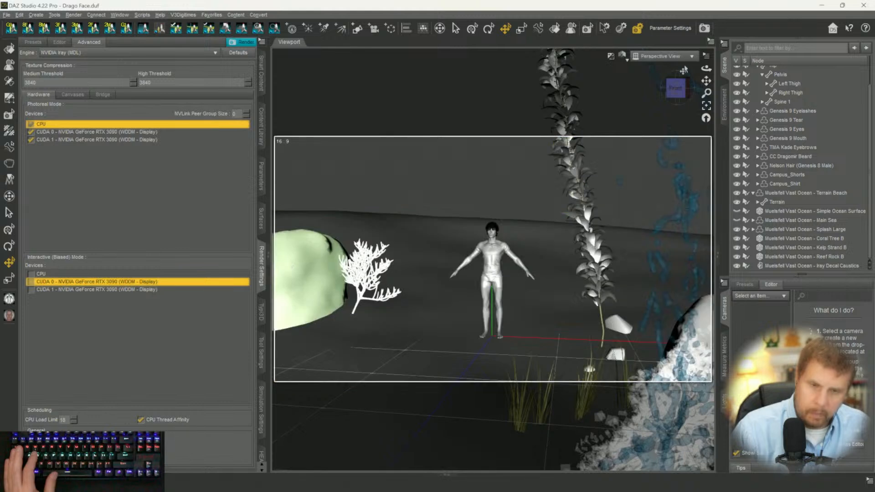
mouse_move(679, 94)
mouse_down()
mouse_move(675, 87)
mouse_move(679, 97)
mouse_up()
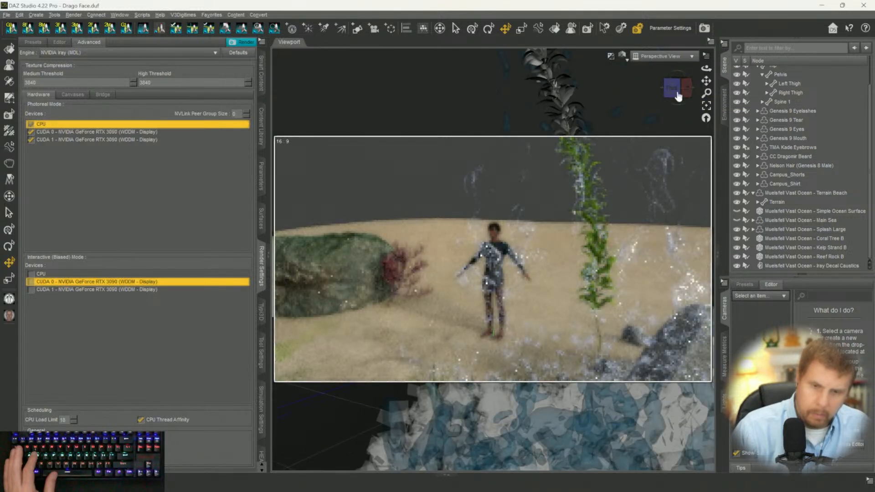
drag(680, 97, 608, 91)
mouse_move(456, 490)
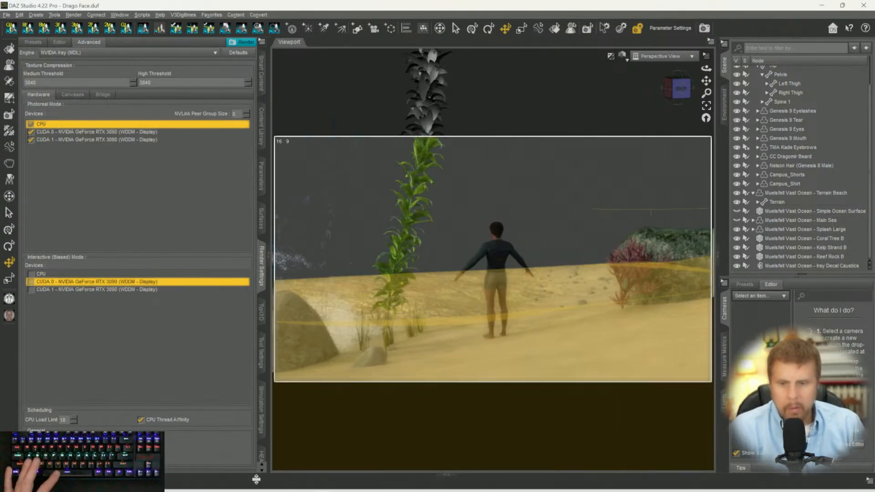
mouse_move(332, 484)
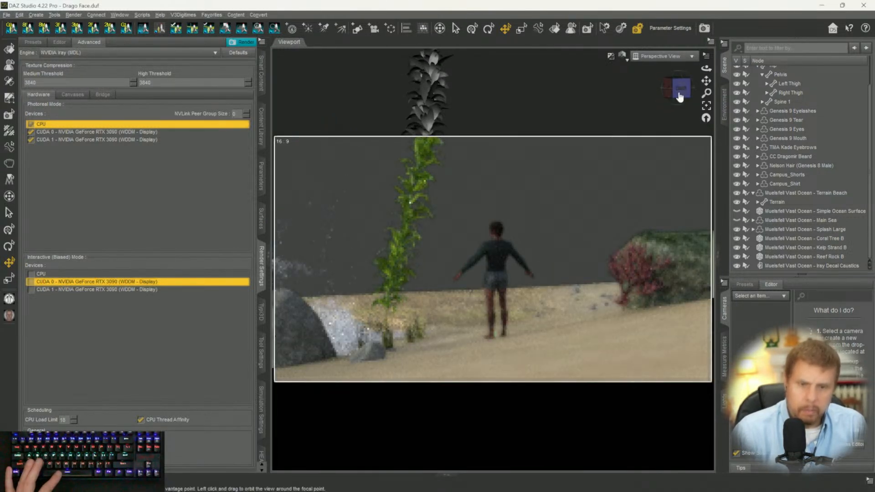
drag(680, 99, 680, 100)
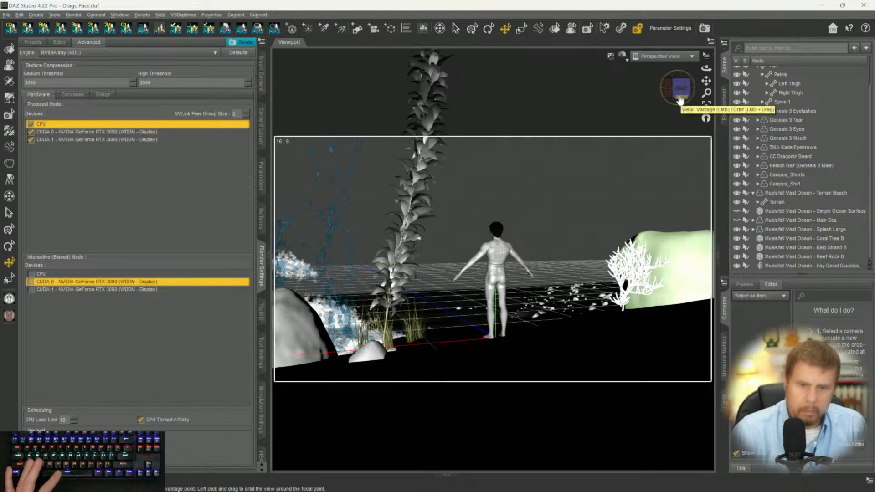
Close DAZ Studio and open the performance view of Task Manager.
click(865, 6)
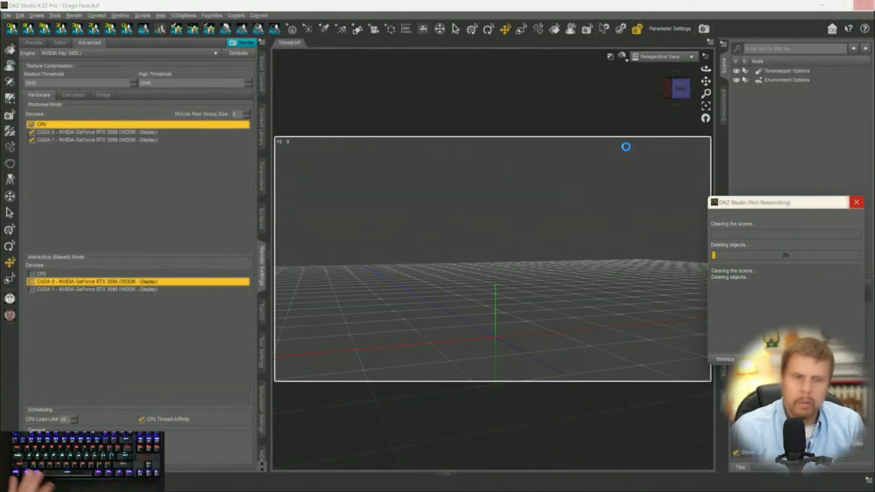
key(ctrl+shift+Escape)
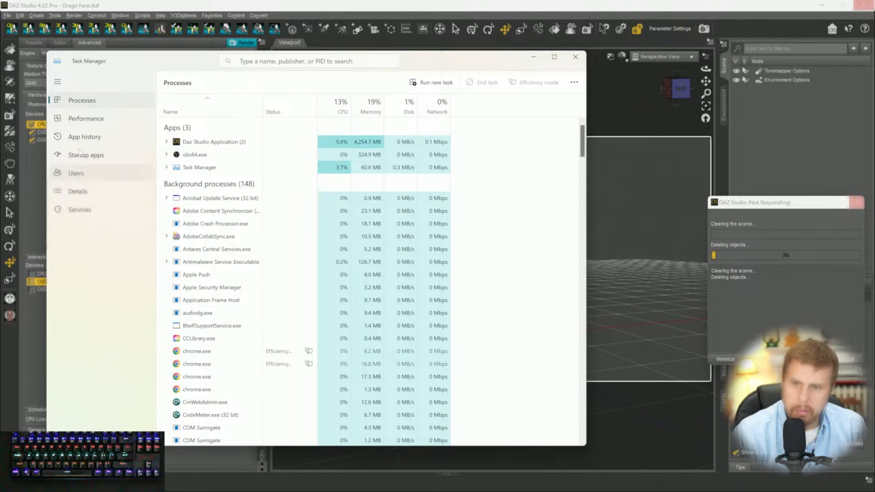
click(86, 118)
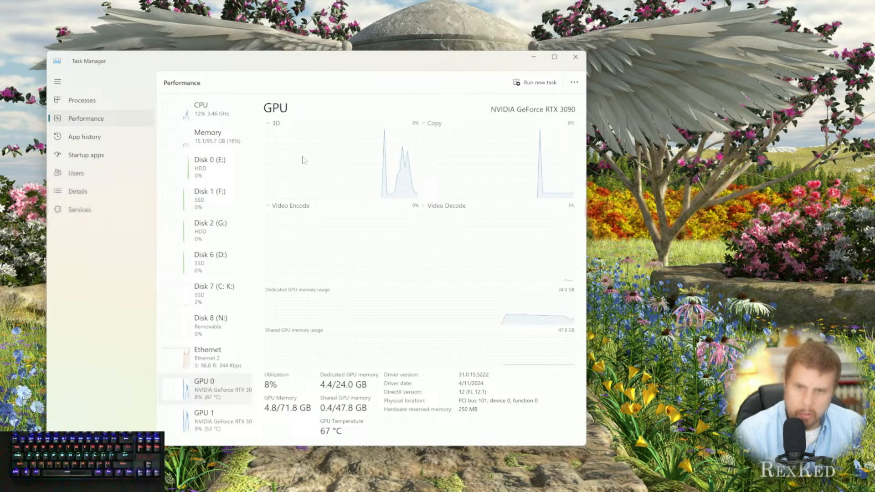
Examine the performance graphs for the CPU, Disk 1 (F:) and the Ethernet connection.
click(211, 117)
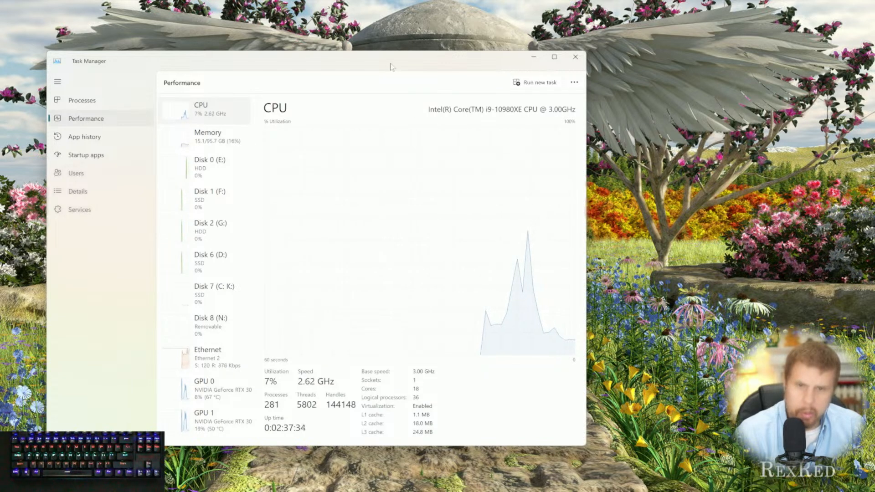
drag(390, 64, 475, 58)
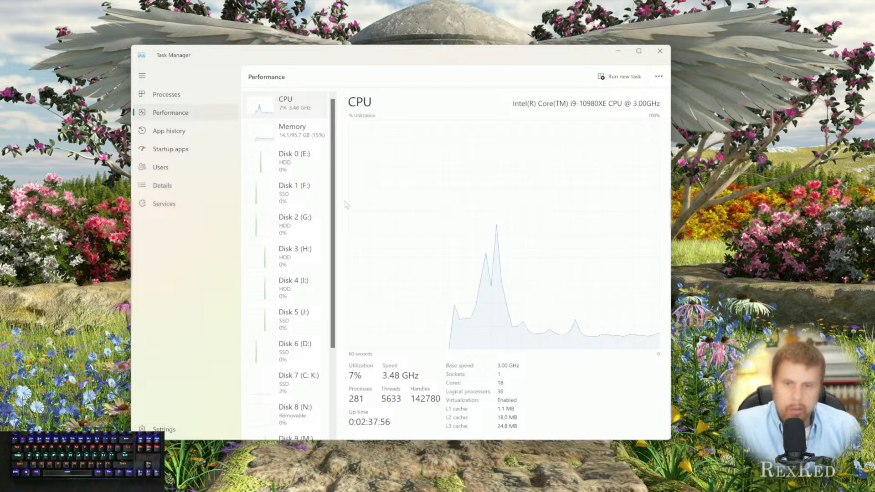
click(268, 170)
click(265, 198)
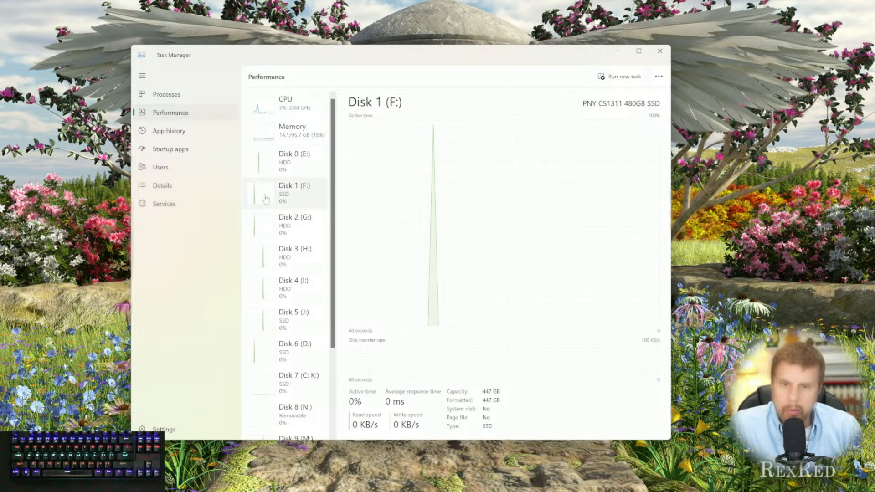
scroll(270, 287, down, 4)
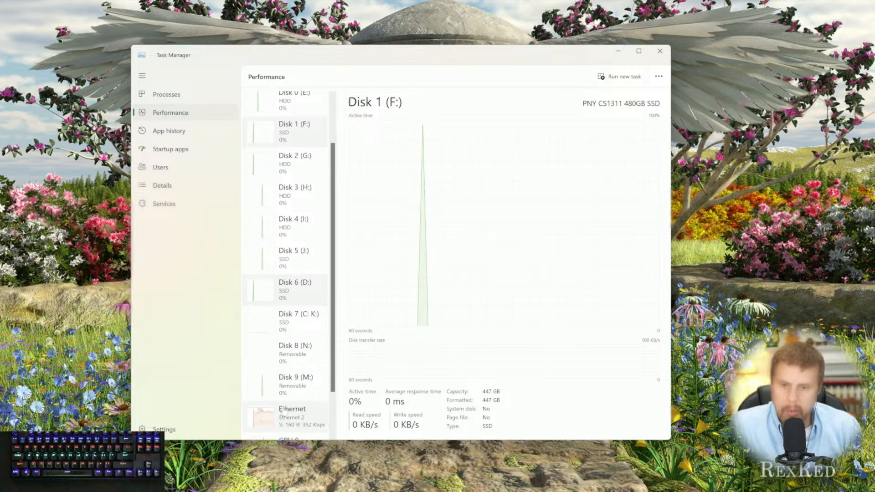
scroll(284, 413, down, 1)
click(308, 367)
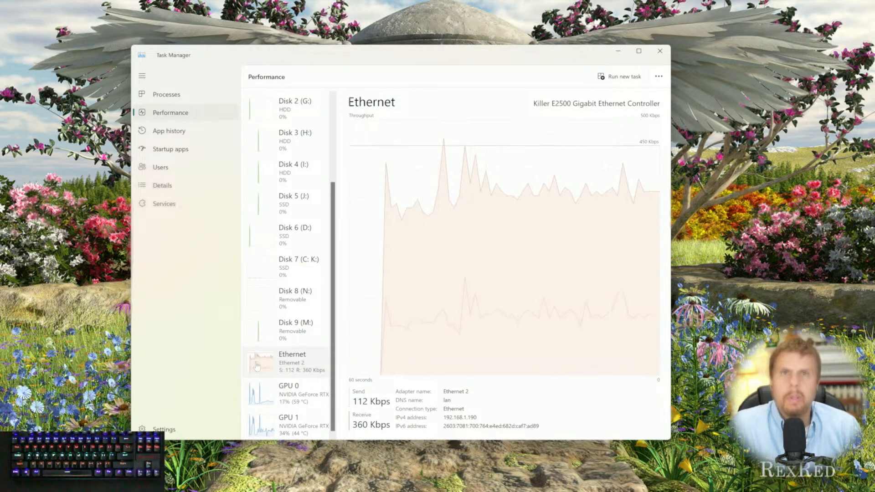
mouse_move(265, 491)
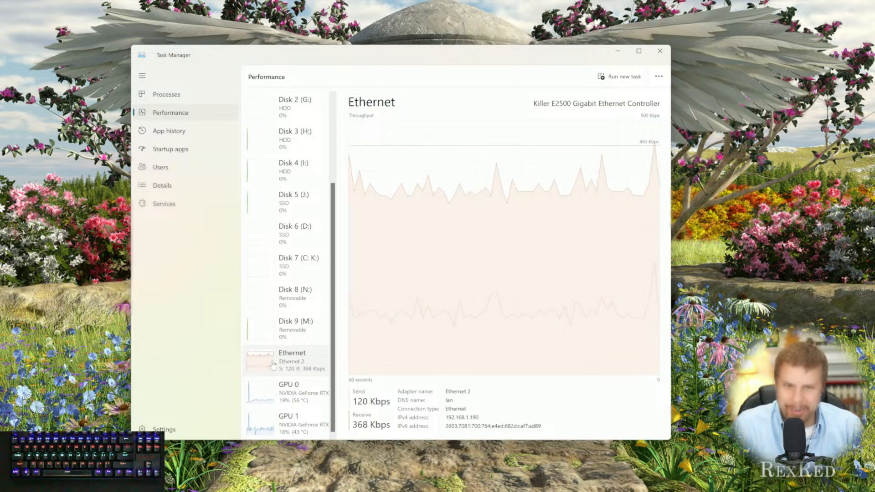
mouse_move(218, 479)
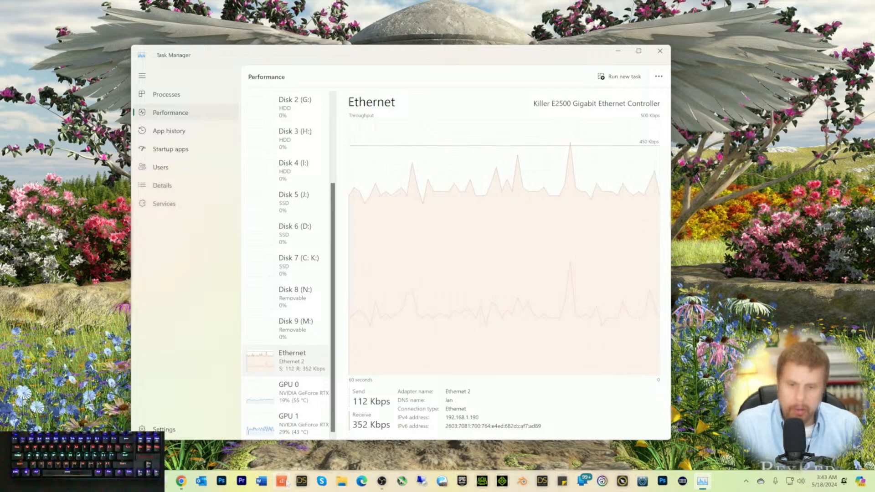
mouse_move(384, 485)
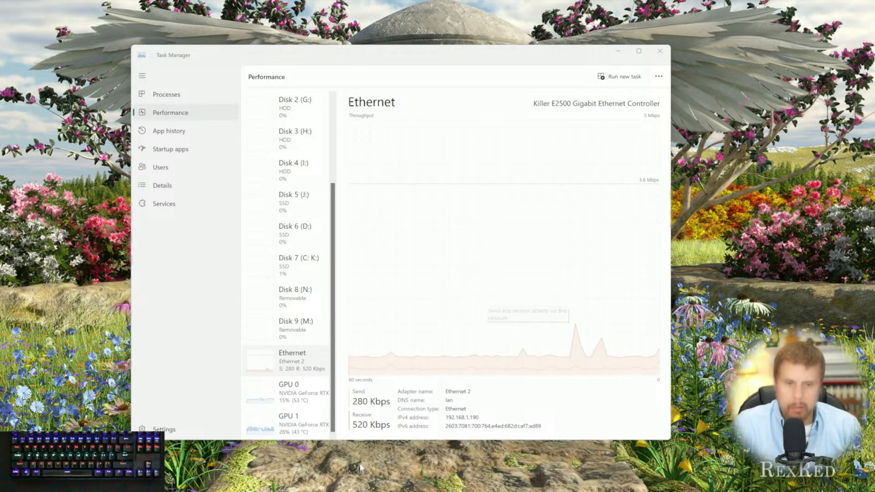
mouse_move(238, 488)
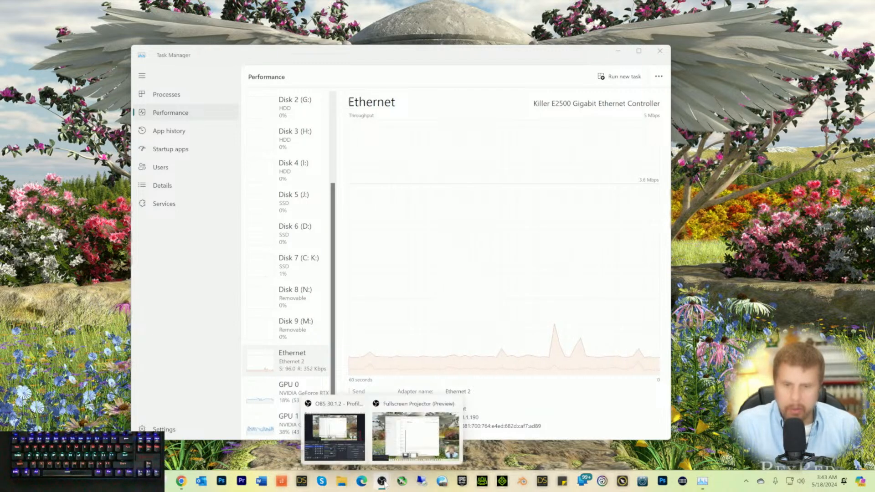
mouse_move(385, 449)
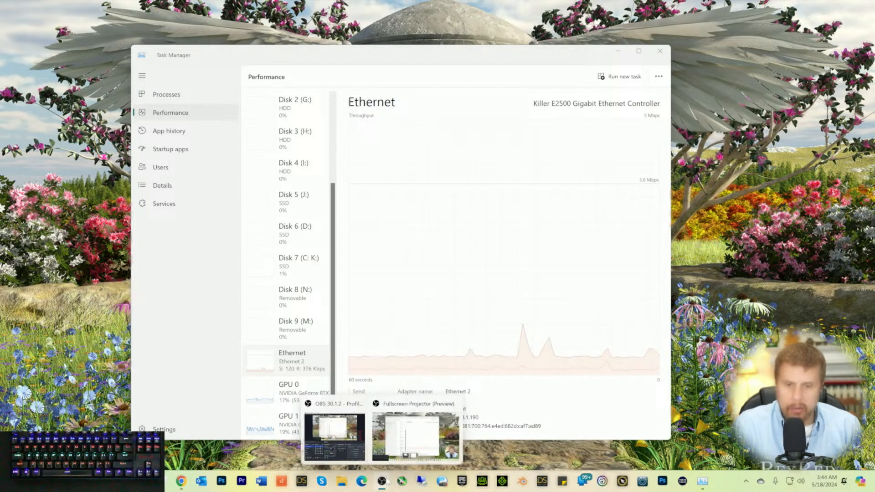
click(363, 456)
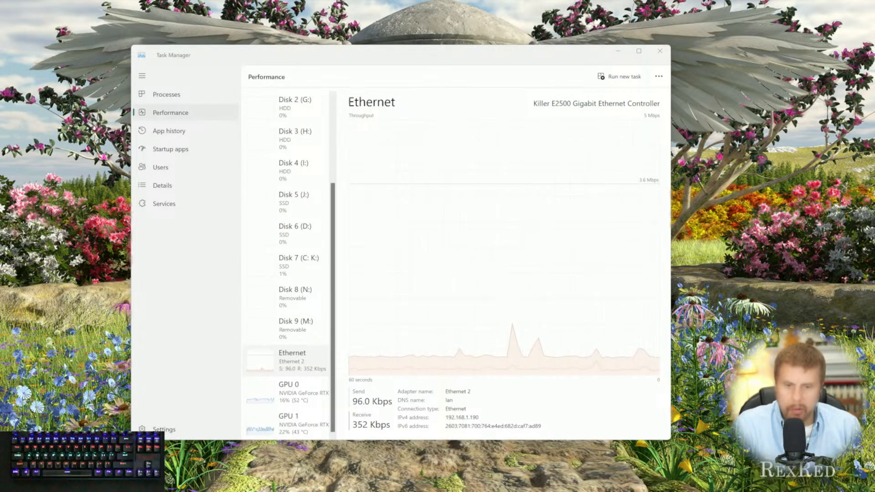
click(409, 454)
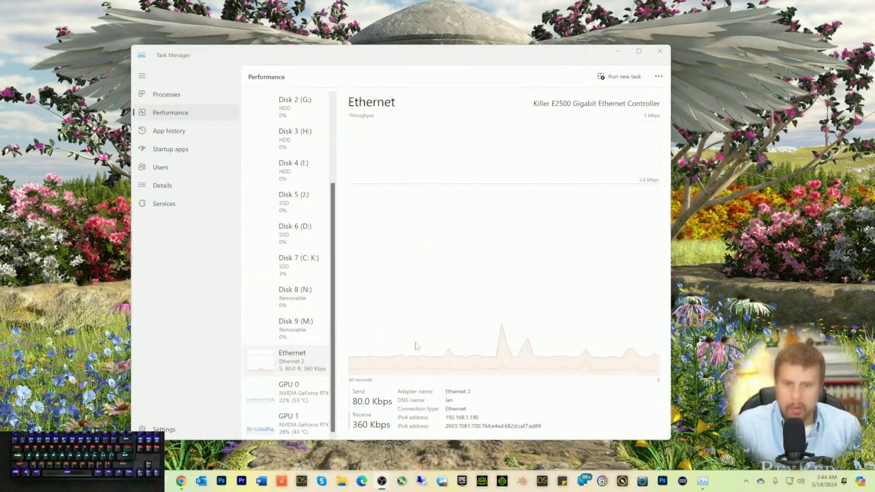
mouse_move(283, 483)
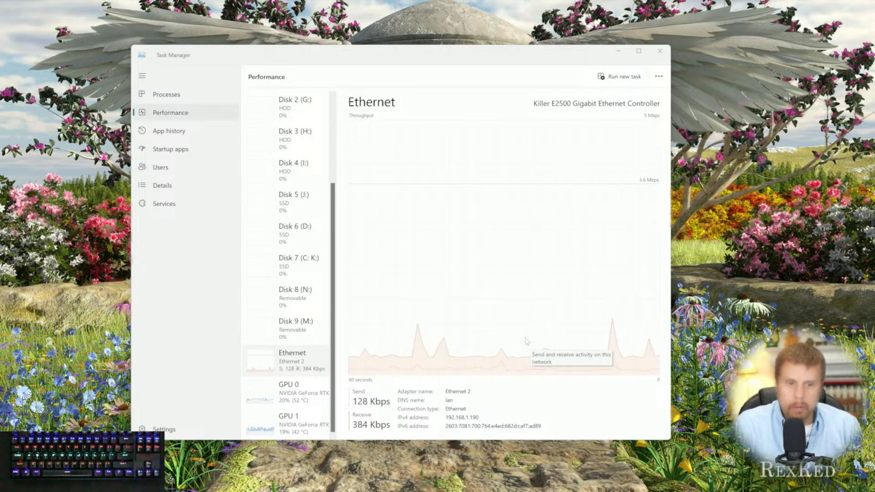
Review the CPU and memory usage, followed by the graphs for GPU 0 and GPU 1.
scroll(308, 162, up, 3)
scroll(307, 162, up, 1)
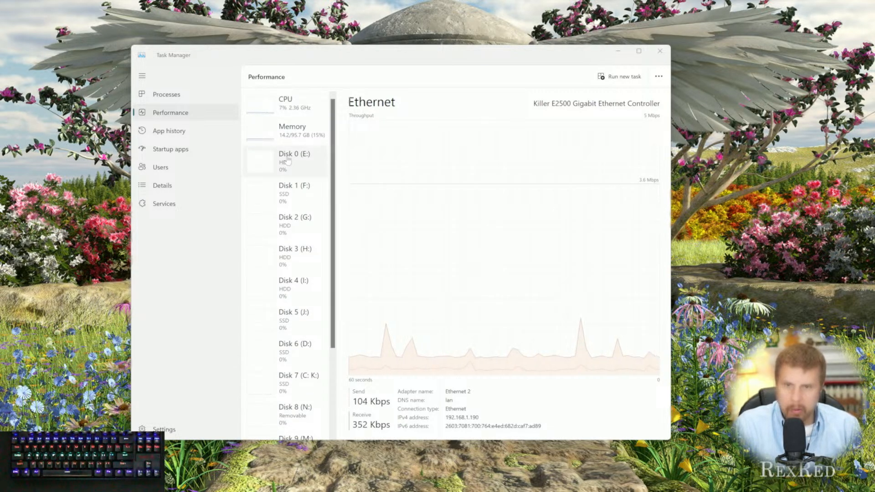
click(294, 109)
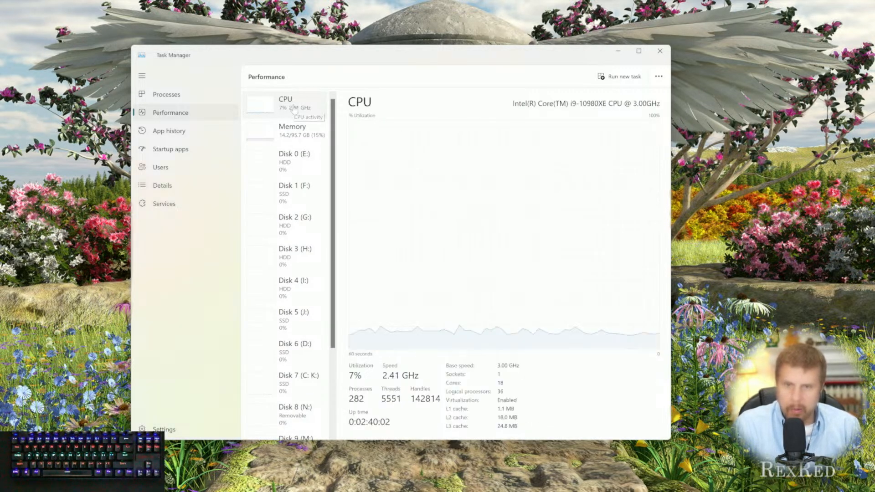
click(298, 133)
scroll(315, 205, down, 1)
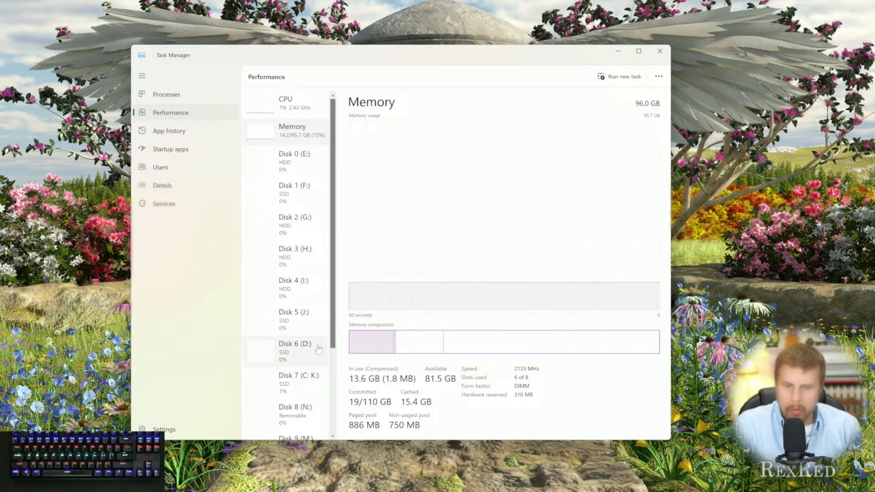
scroll(314, 412, down, 4)
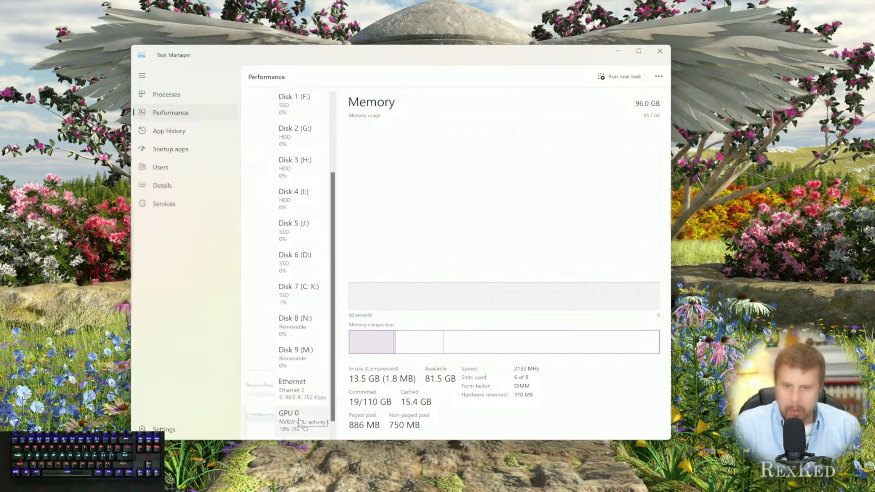
click(299, 392)
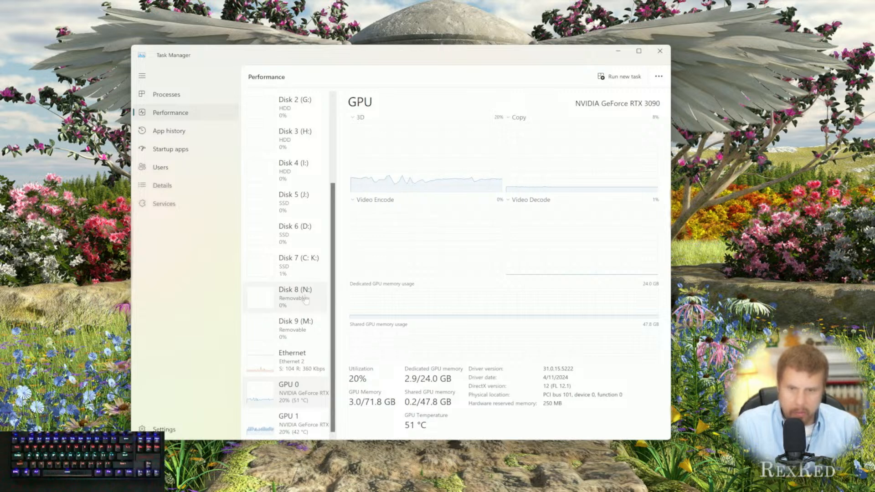
click(257, 418)
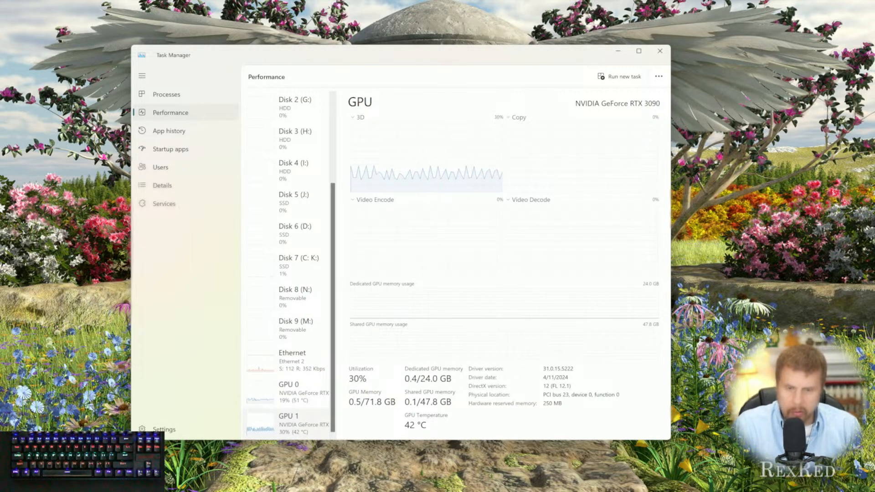
Relaunch DAZ Studio and reopen the recent scene Drago Face.duf without saving changes to the current one.
mouse_move(360, 488)
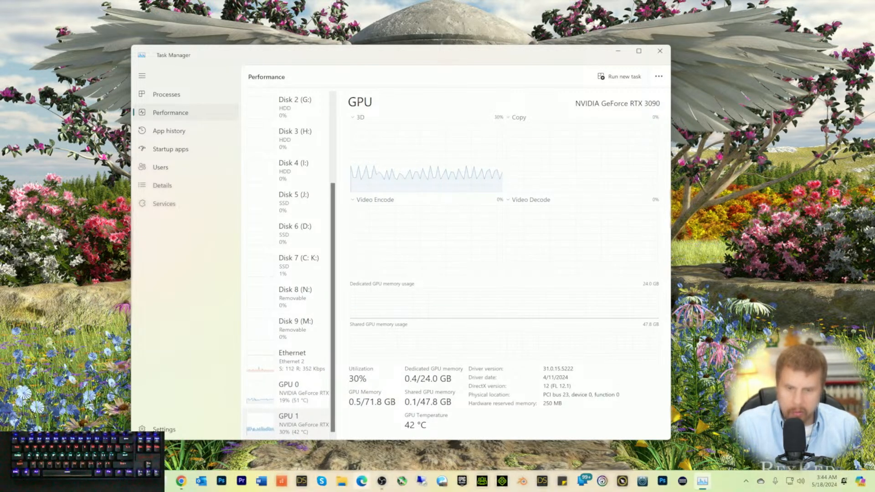
click(302, 483)
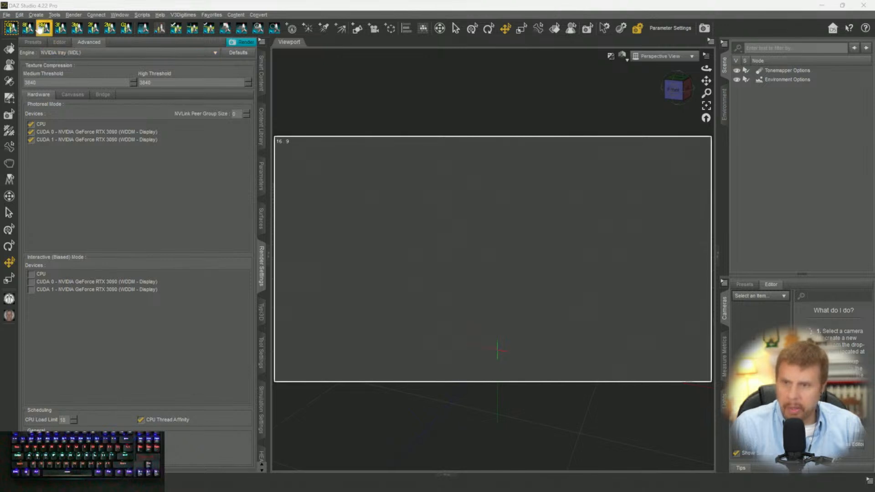
click(6, 14)
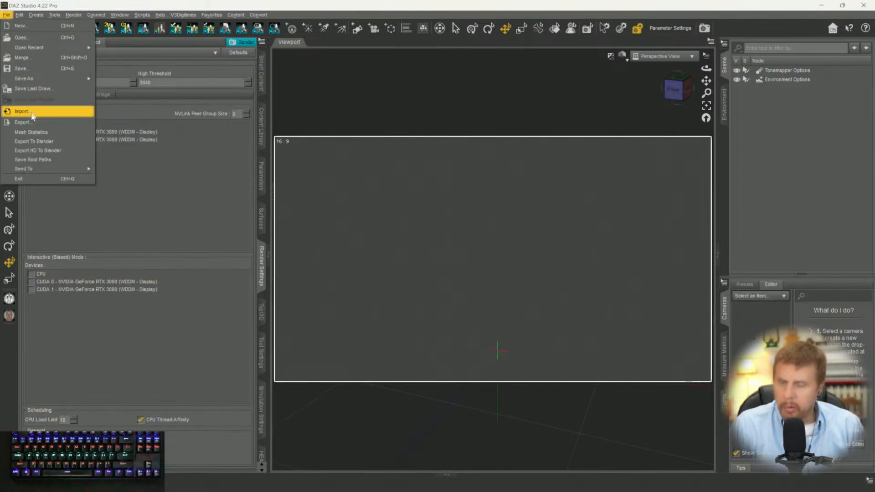
mouse_move(37, 51)
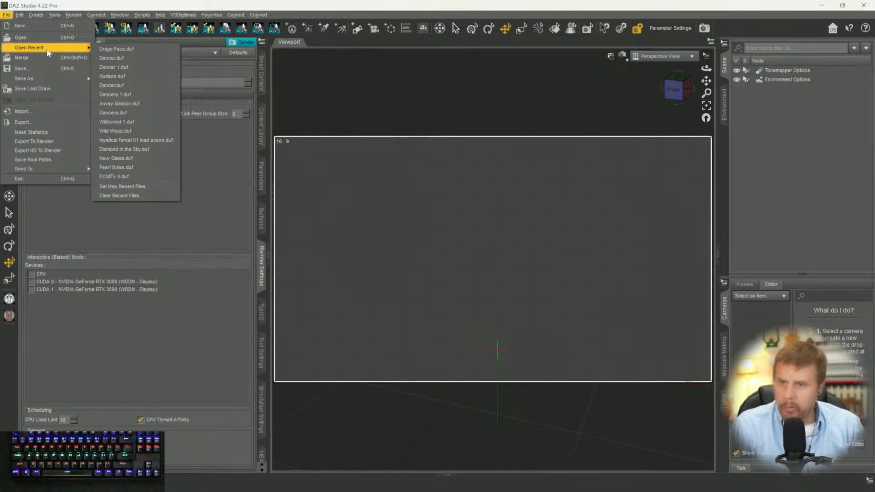
click(124, 50)
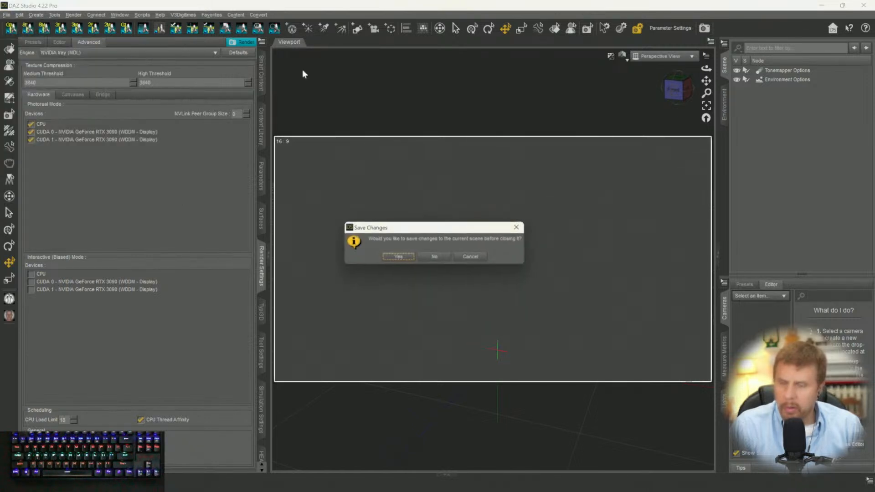
click(429, 256)
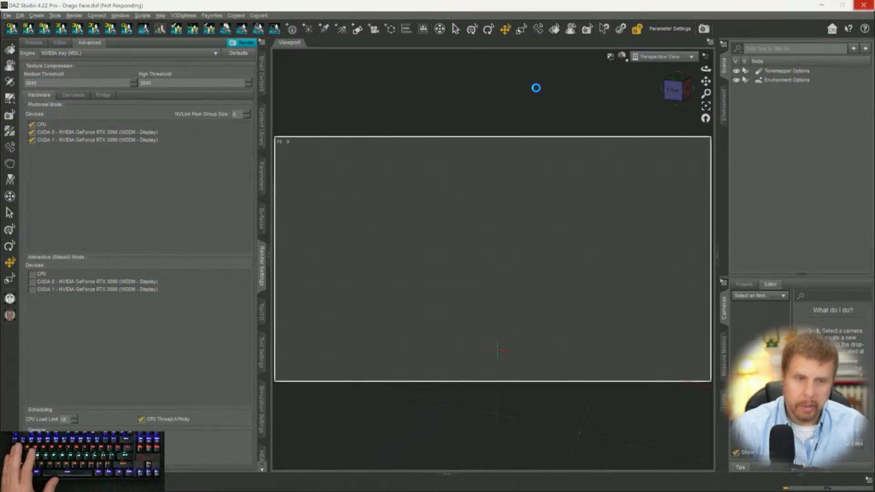
mouse_move(532, 491)
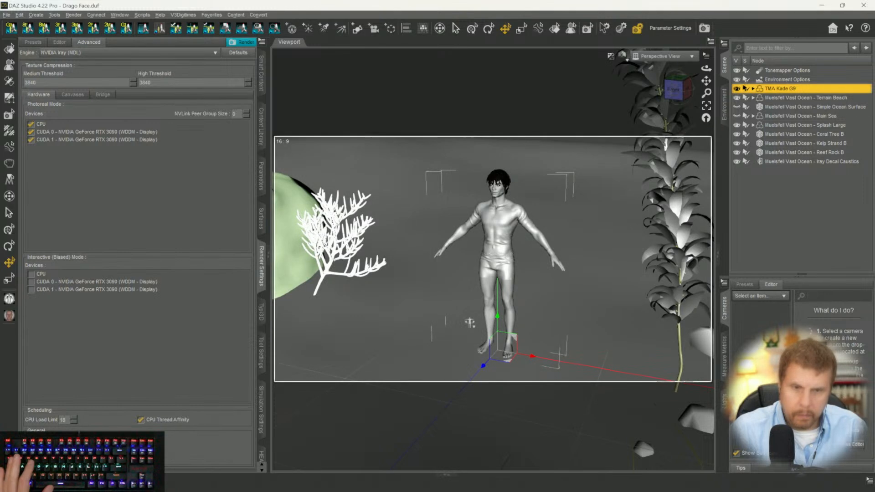
Orbit around the figure to check the Iray preview from the side and from behind.
click(679, 97)
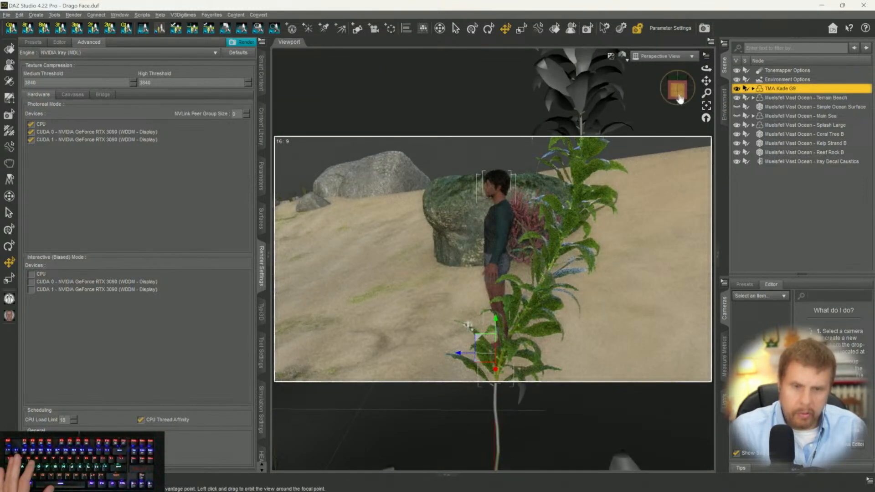
click(679, 99)
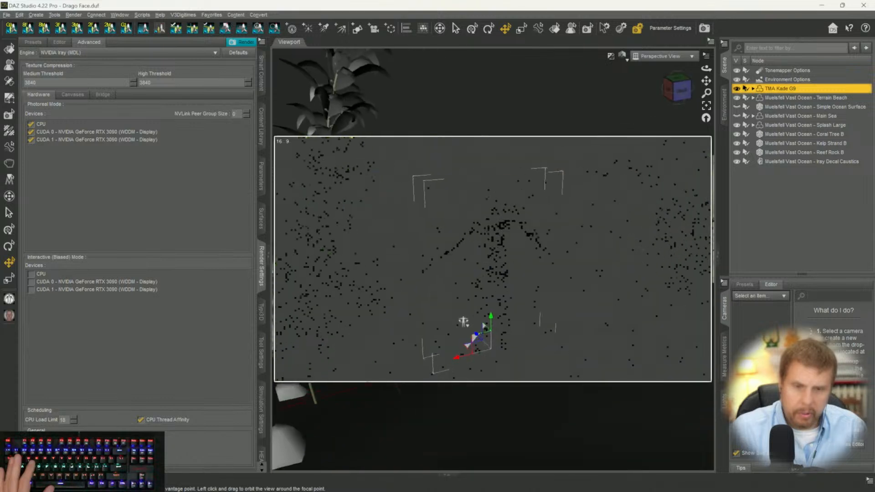
click(680, 99)
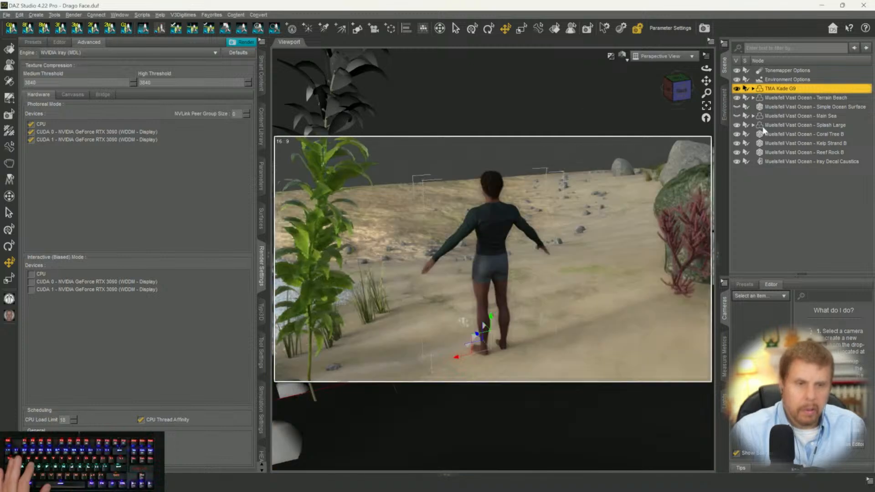
Delete the Muelsfell Vast Ocean Simple Ocean Surface and Main Sea nodes from the scene.
click(783, 123)
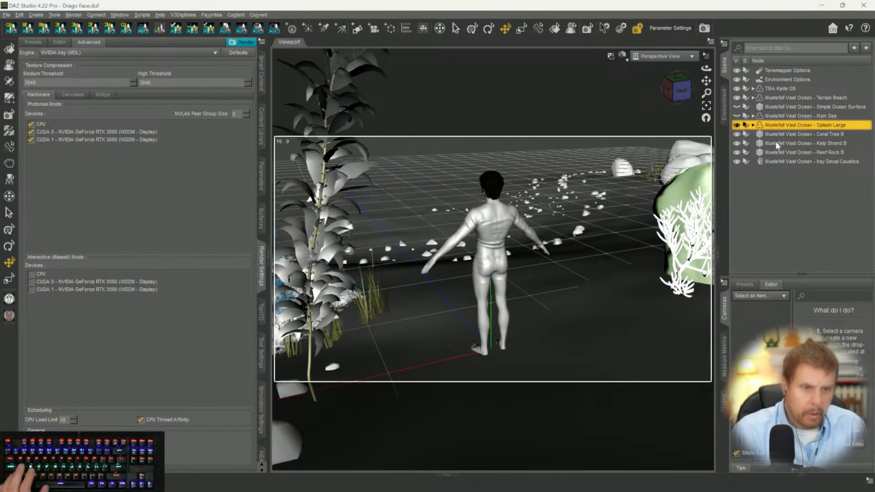
shift+click(772, 161)
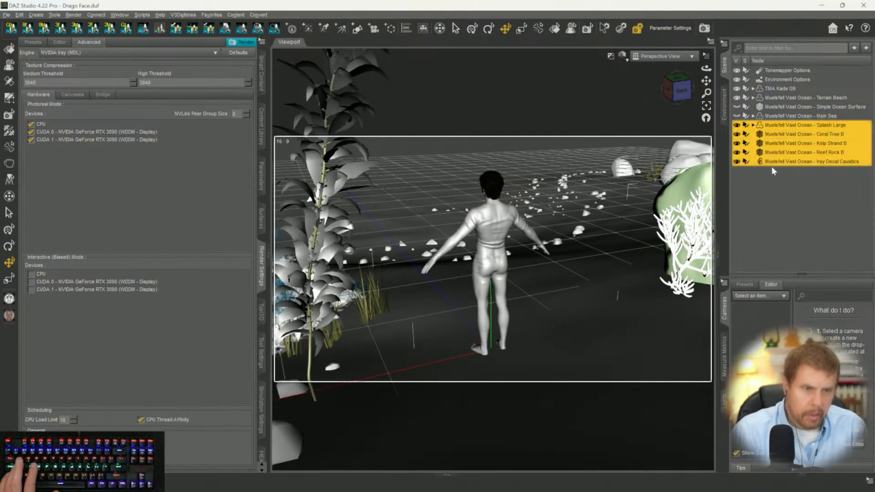
click(780, 106)
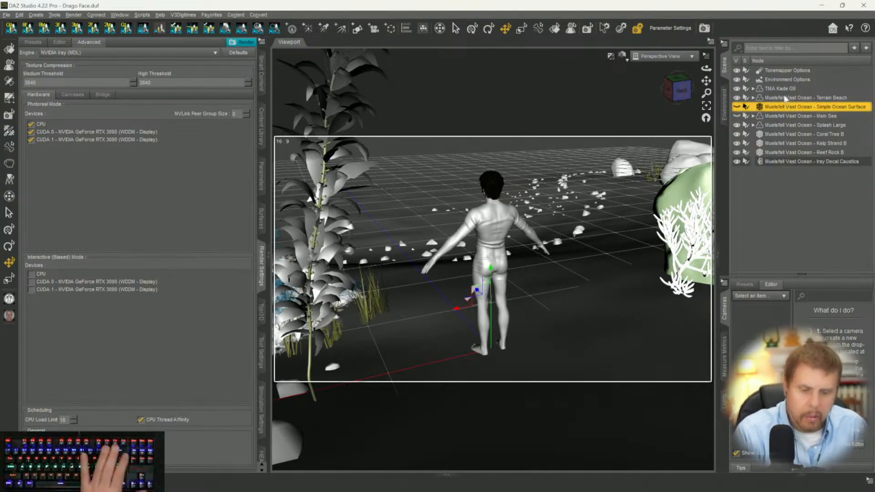
key(Delete)
click(782, 98)
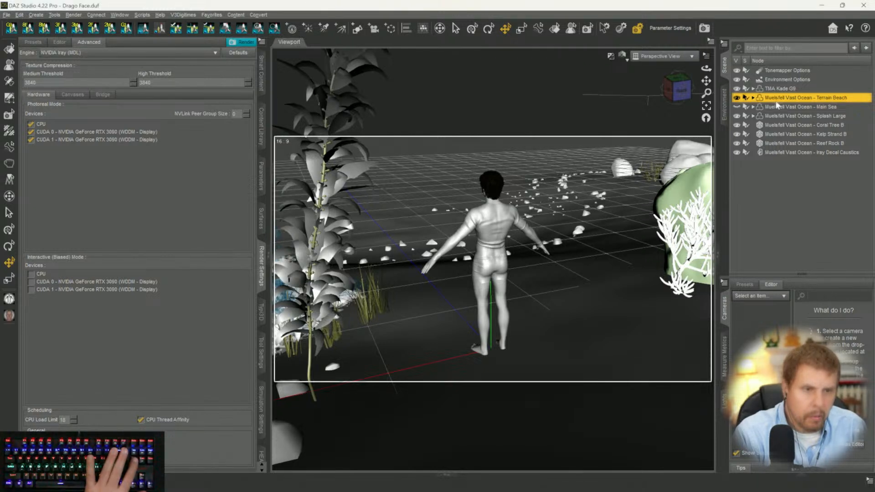
click(773, 108)
key(Delete)
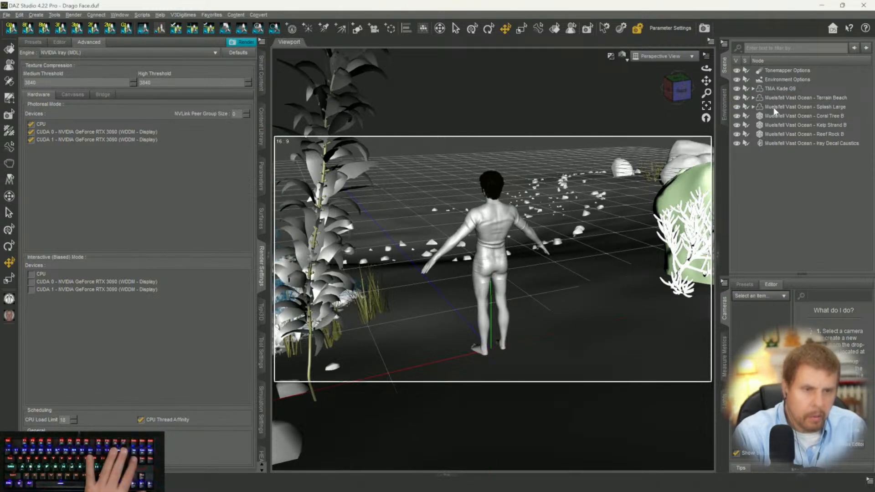
Delete the Muelsfell Vast Ocean Splash Large and Iray Decal Caustics nodes, keeping the coral tree, kelp strand and reef rock.
click(773, 108)
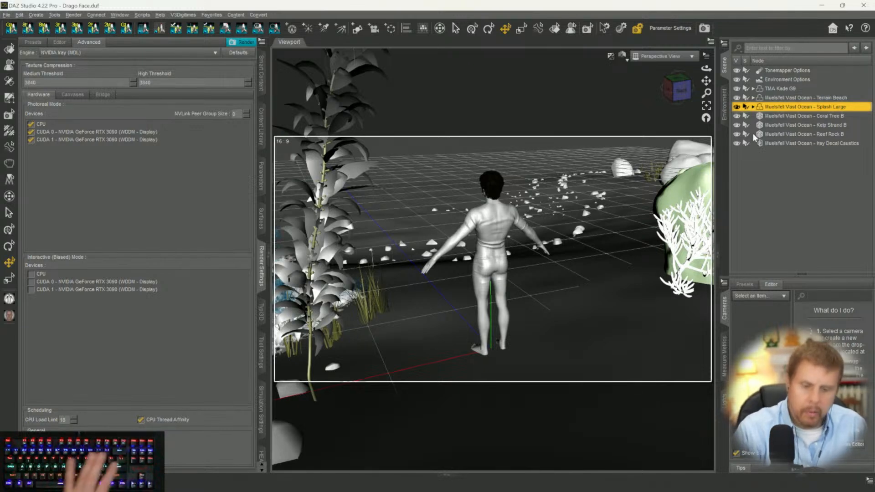
key(Delete)
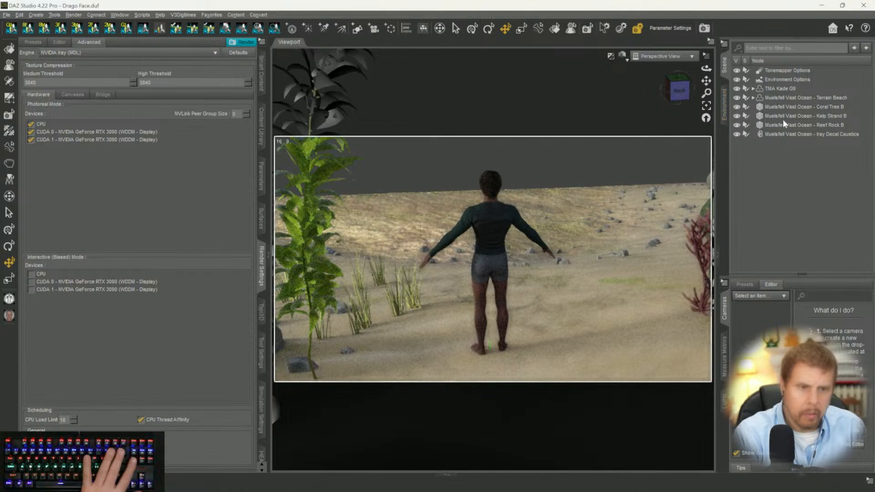
click(780, 109)
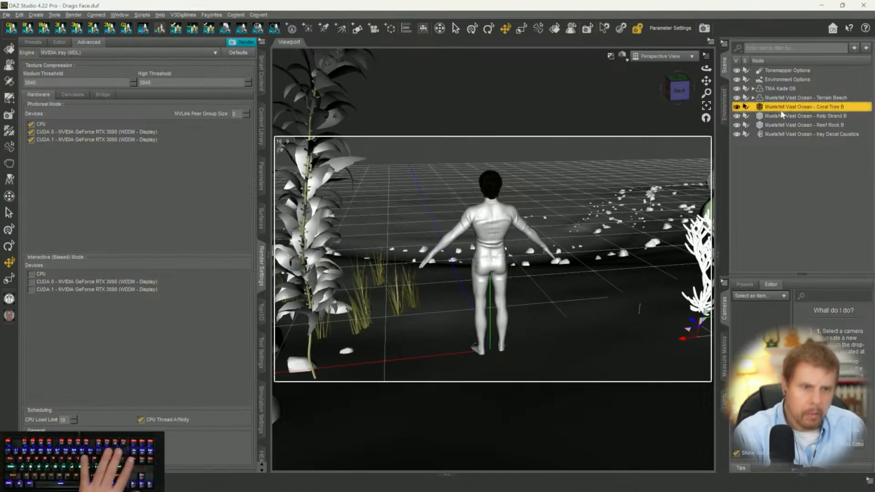
shift+click(774, 135)
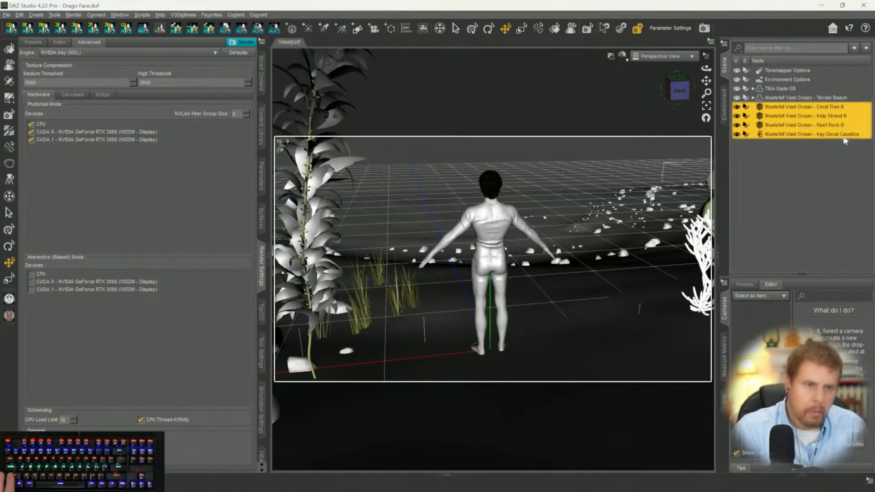
click(807, 136)
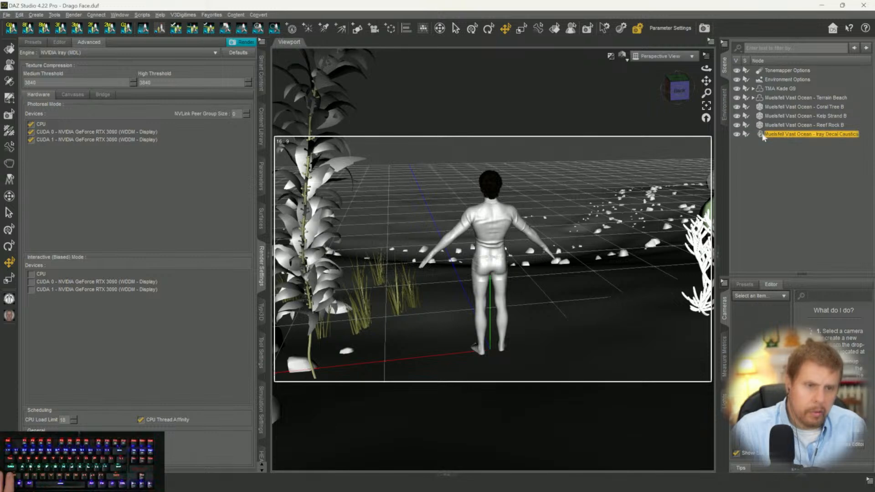
key(Delete)
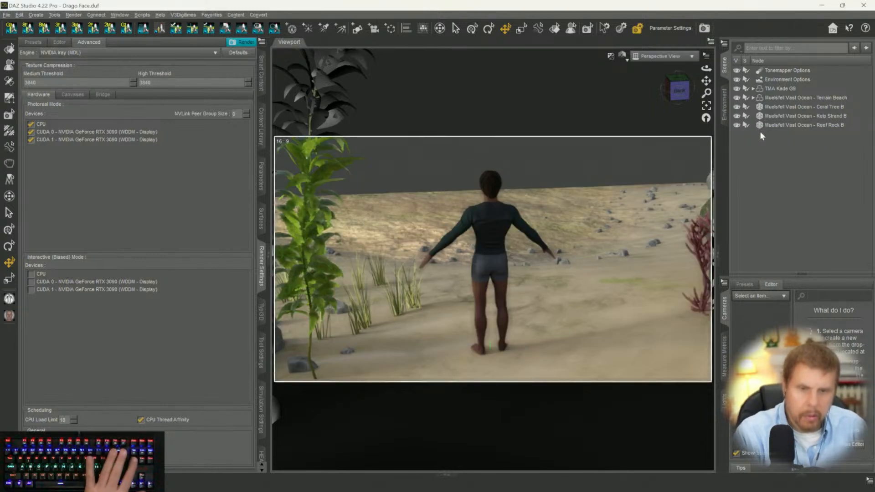
drag(672, 90, 679, 93)
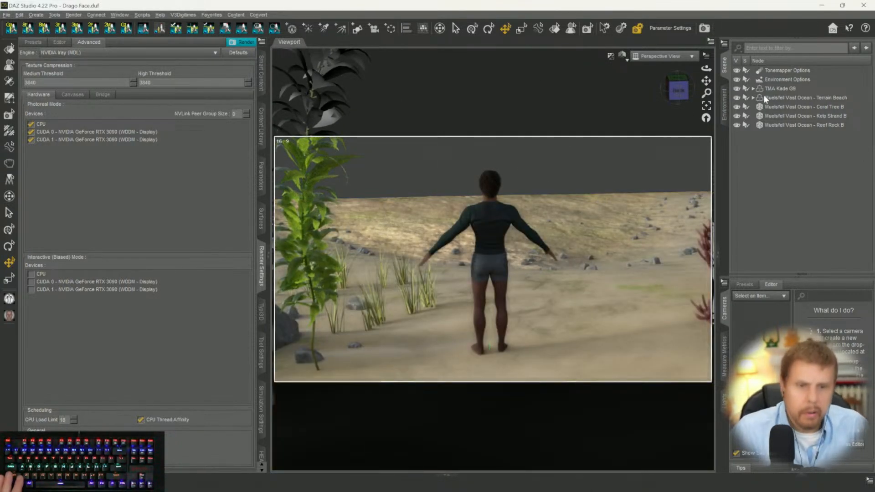
drag(677, 96, 679, 94)
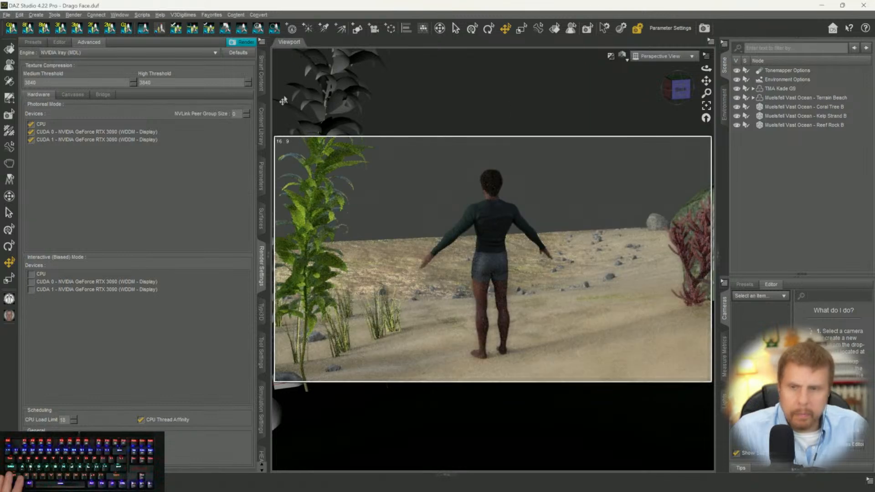
Search the Default category of the Smart Content files for "water".
click(260, 75)
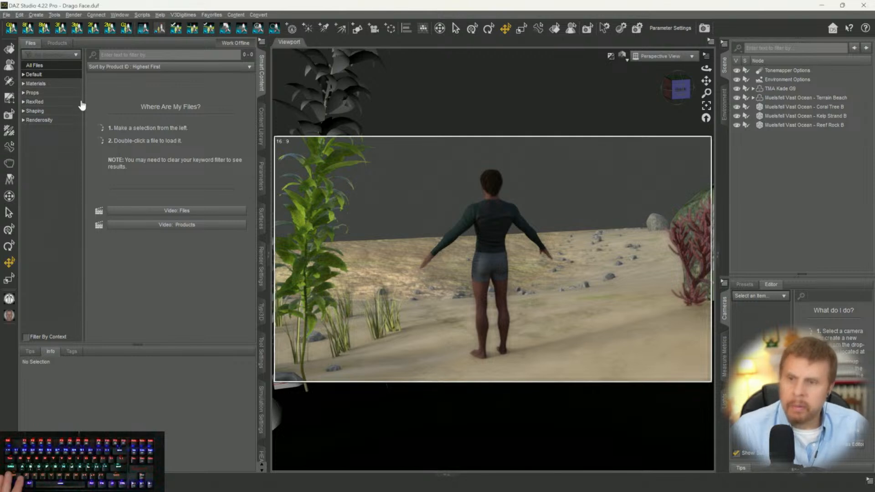
click(33, 75)
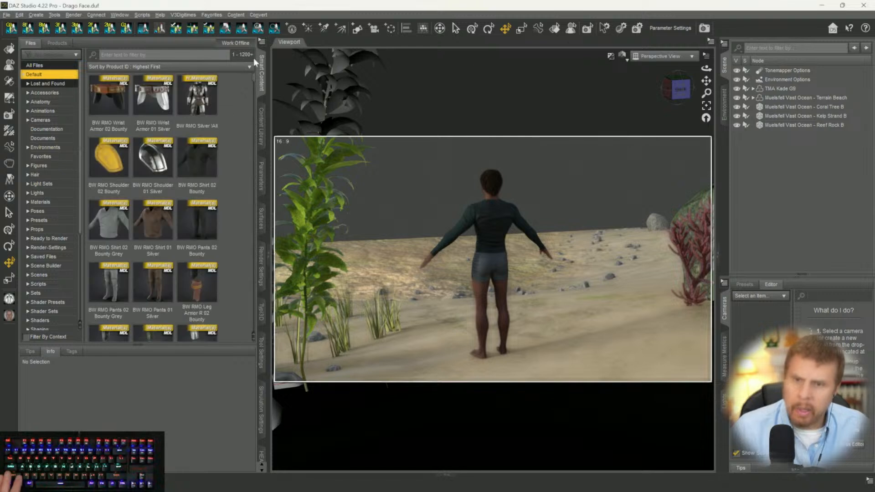
click(126, 57)
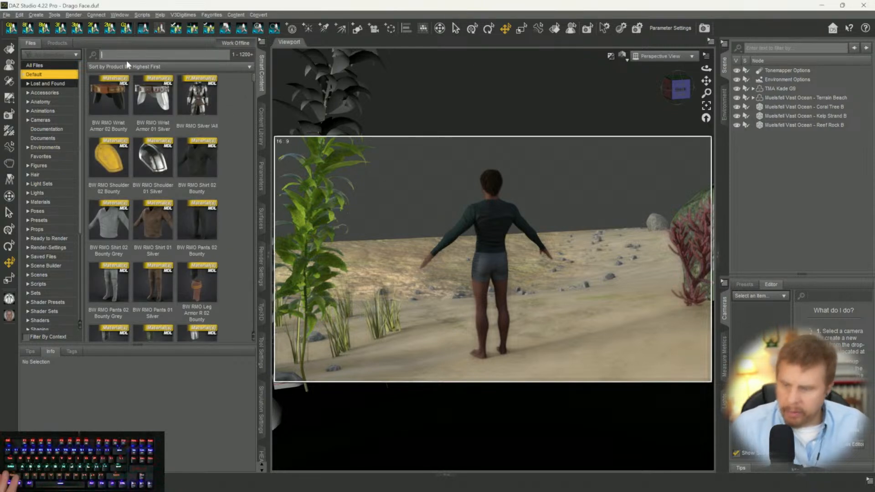
text(watyer)
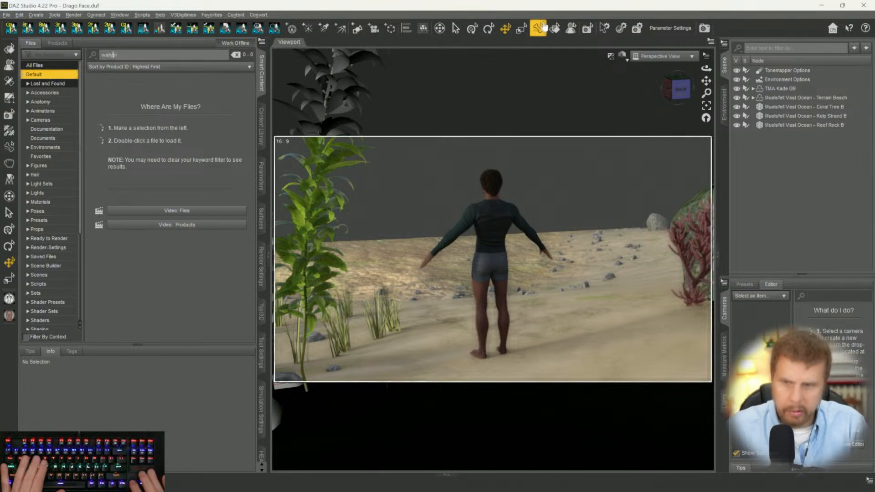
key(Left)
key(Left)
key(BackSpace)
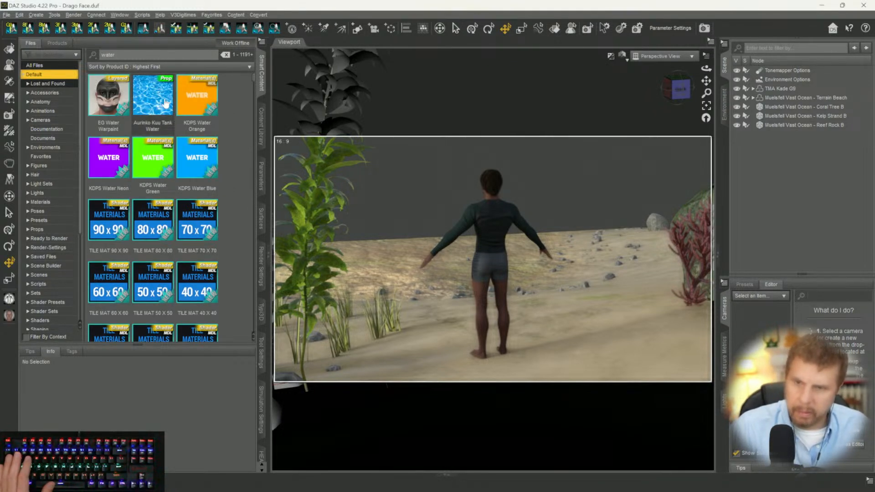
Try the Aurinko Kuu Tank Water prop in the beach scene and delete it again.
click(165, 103)
double_click(161, 103)
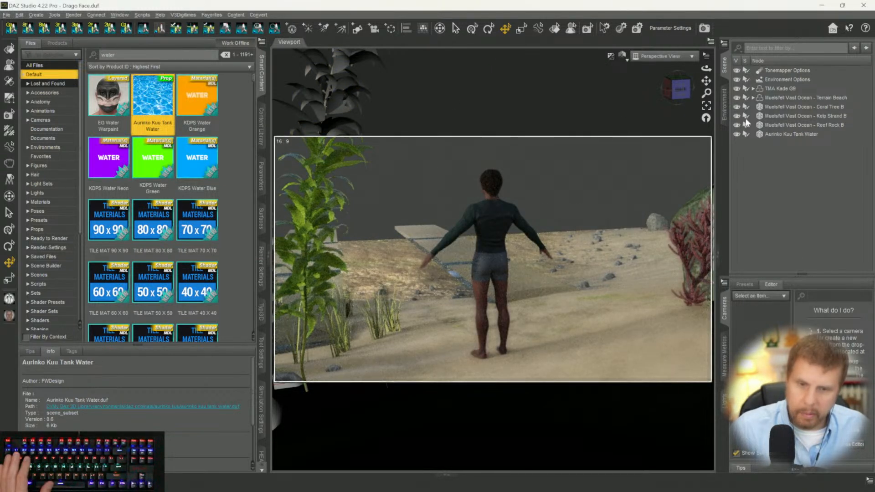
click(777, 133)
key(Delete)
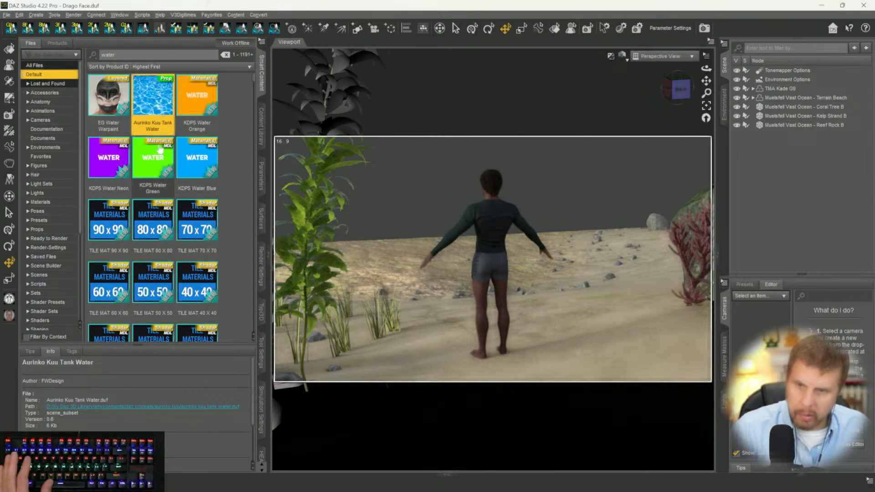
Browse the water search results for a water prop suited to the beach scene.
scroll(148, 145, down, 10)
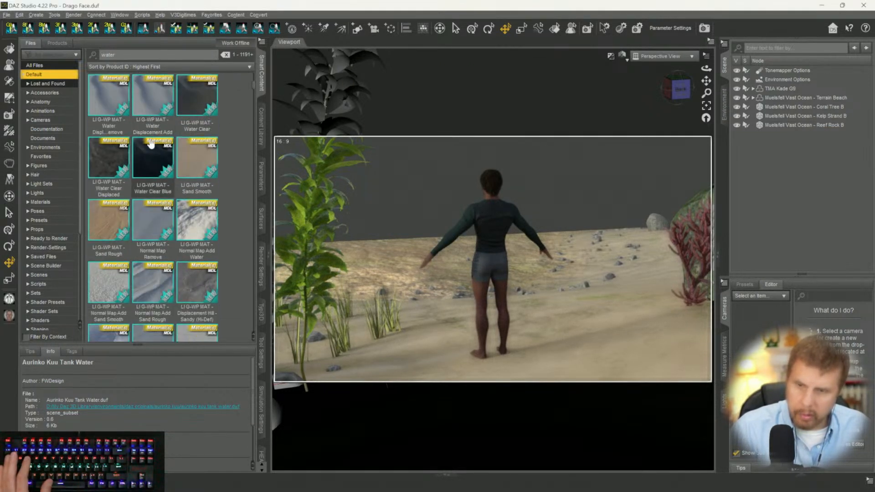
scroll(150, 144, down, 10)
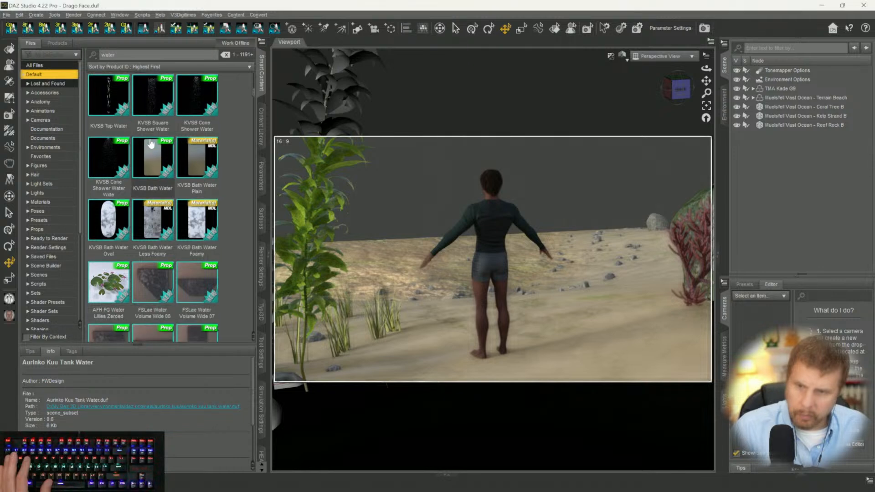
scroll(150, 144, down, 10)
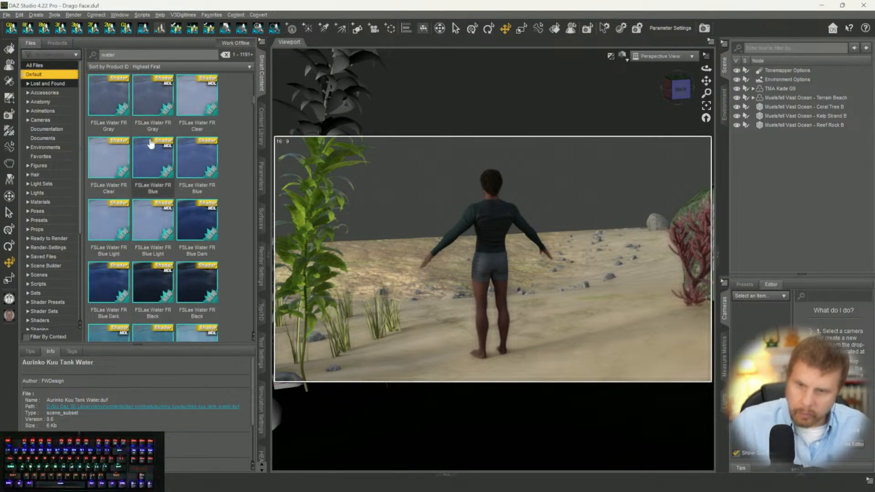
scroll(150, 143, down, 10)
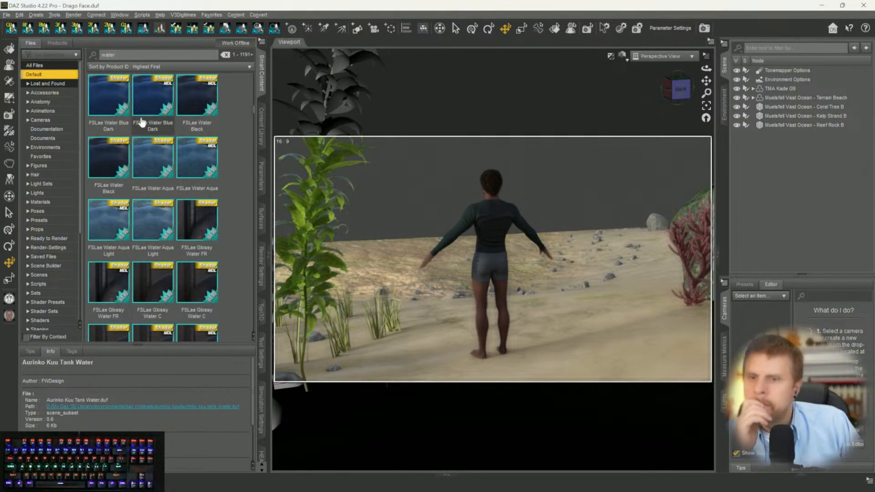
scroll(158, 182, down, 5)
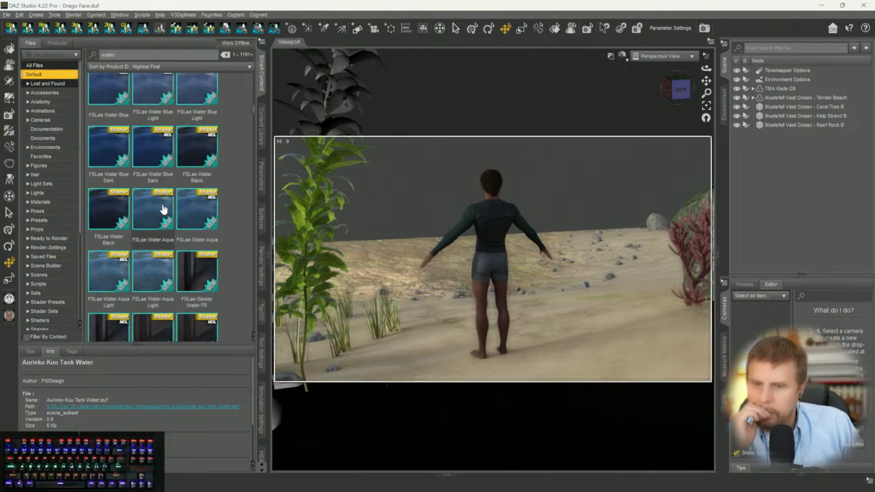
scroll(163, 208, down, 4)
scroll(163, 207, down, 5)
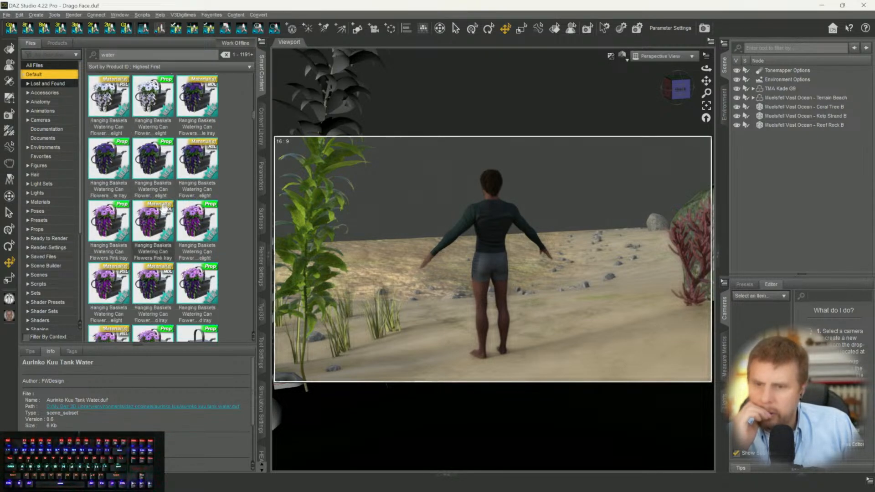
scroll(163, 207, down, 5)
scroll(163, 206, down, 5)
scroll(163, 208, down, 6)
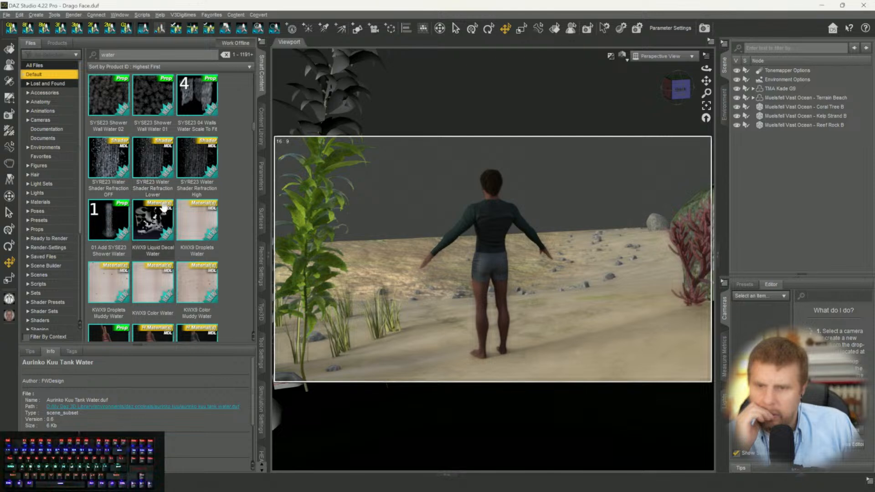
scroll(163, 206, down, 3)
scroll(163, 206, up, 3)
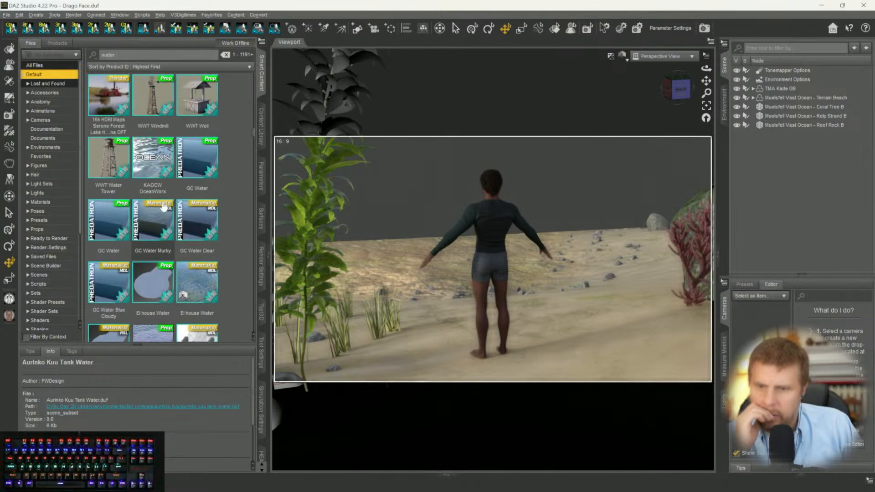
Add the KAOCW OceanWorx water prop to the beach scene and check its placement behind the figure.
double_click(161, 166)
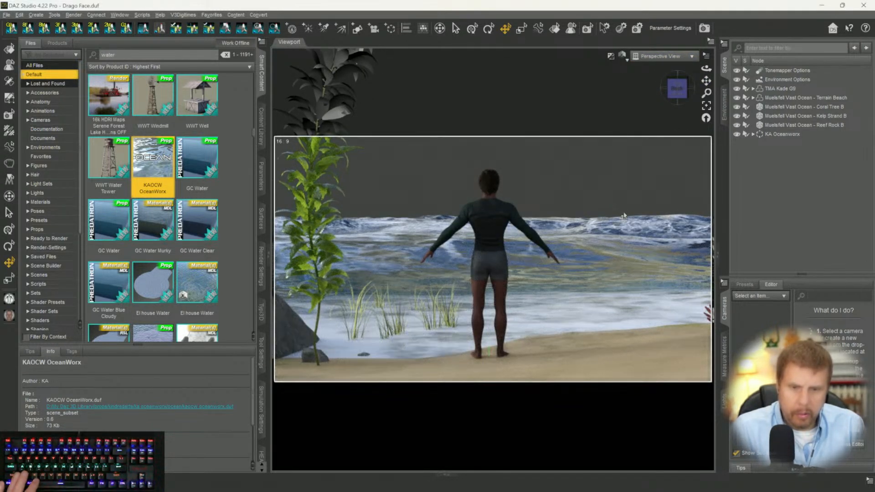
scroll(637, 184, down, 4)
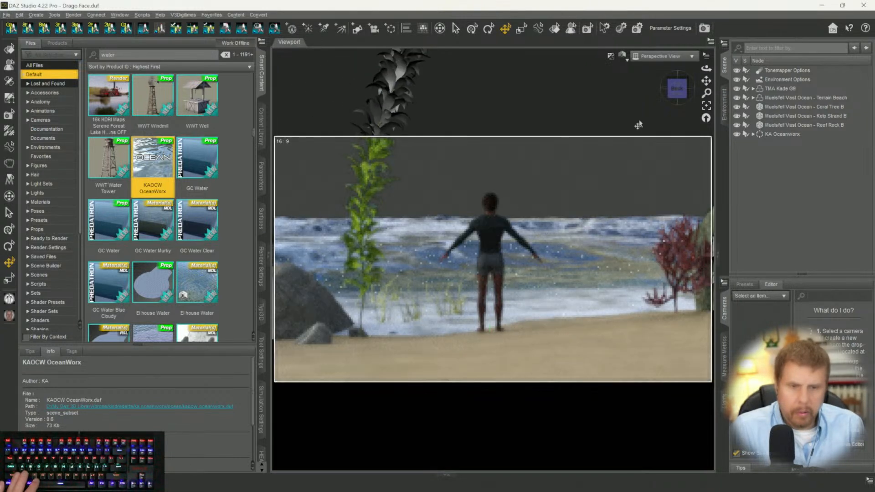
drag(676, 93, 700, 57)
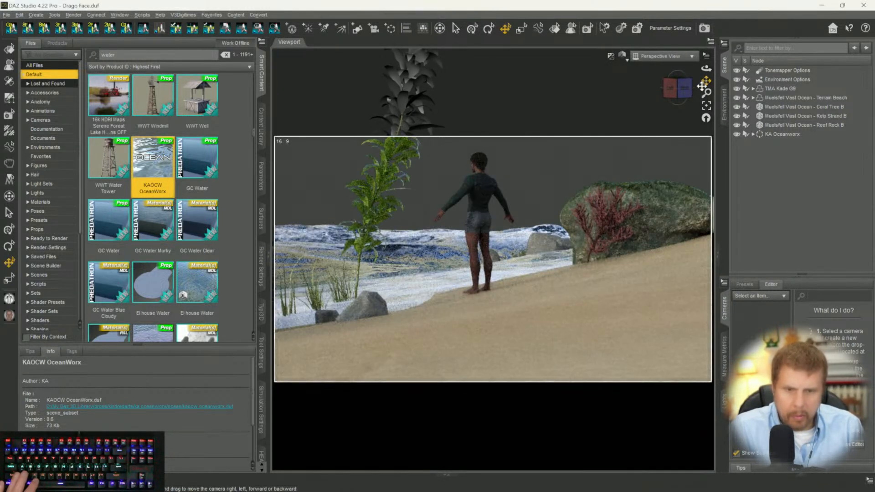
drag(679, 94, 685, 90)
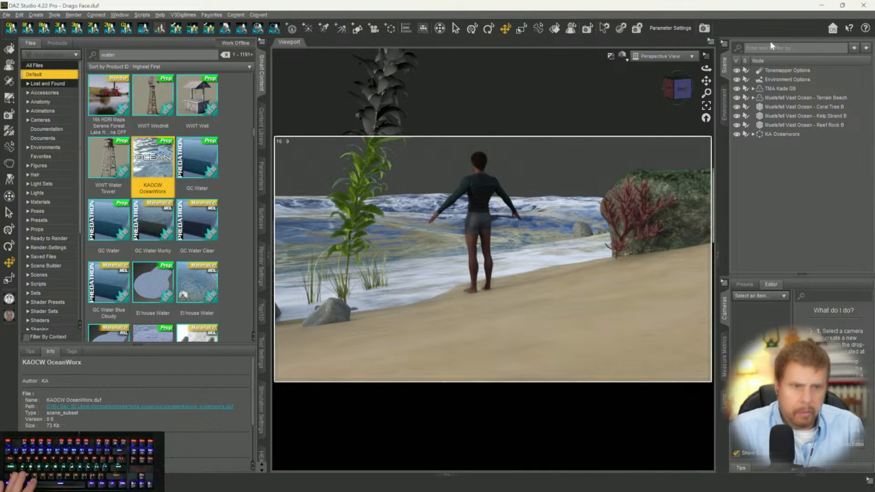
Group the ocean with the beach terrain, coral tree, kelp strand and reef rock under the label "rops".
click(769, 135)
ctrl+click(774, 98)
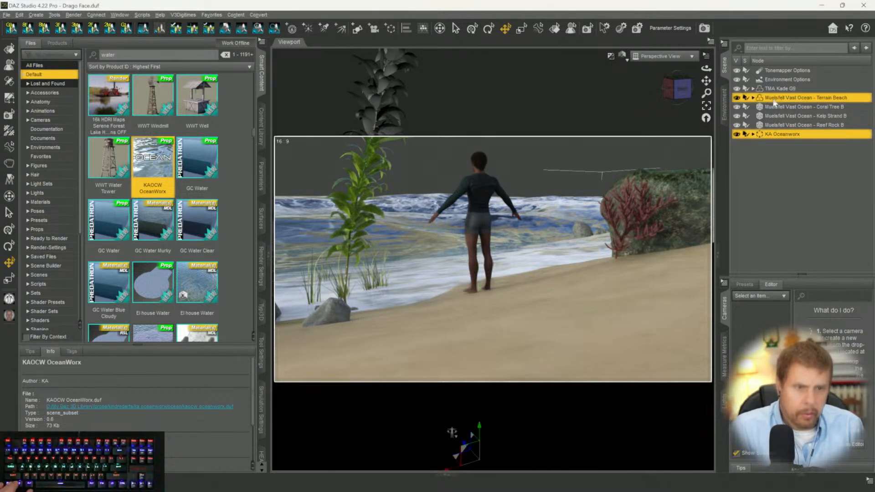
ctrl+click(772, 105)
ctrl+click(767, 117)
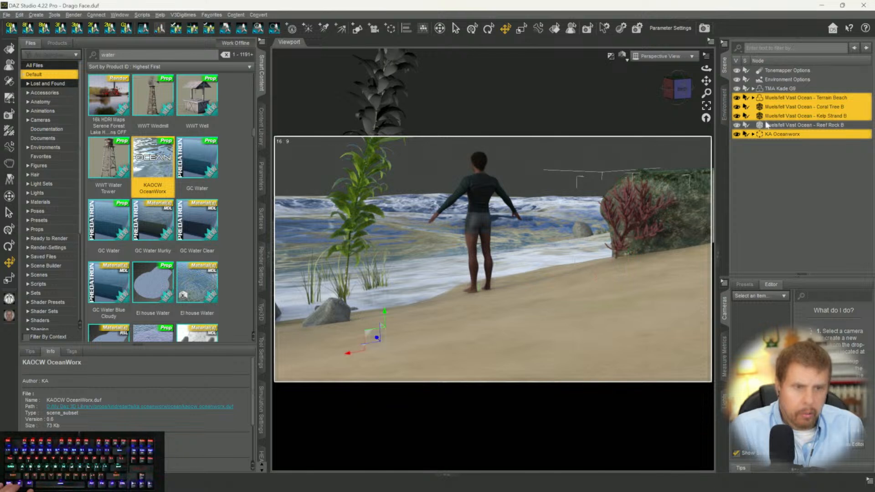
ctrl+click(767, 125)
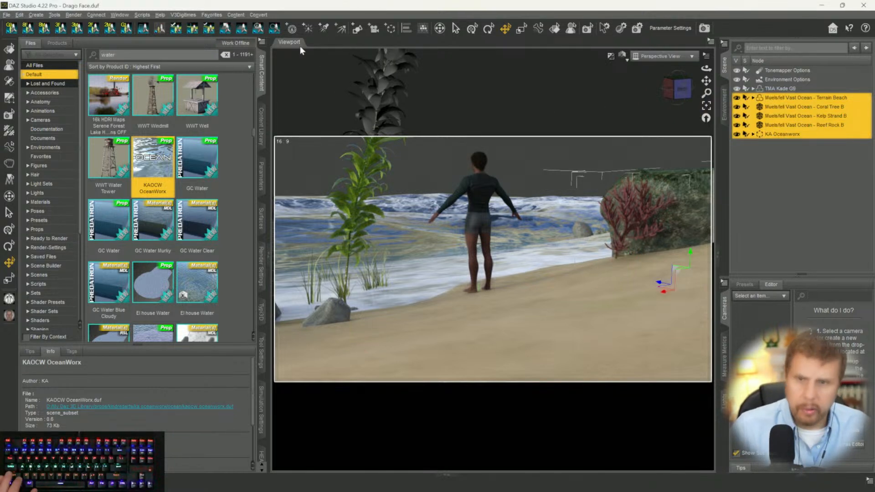
click(390, 29)
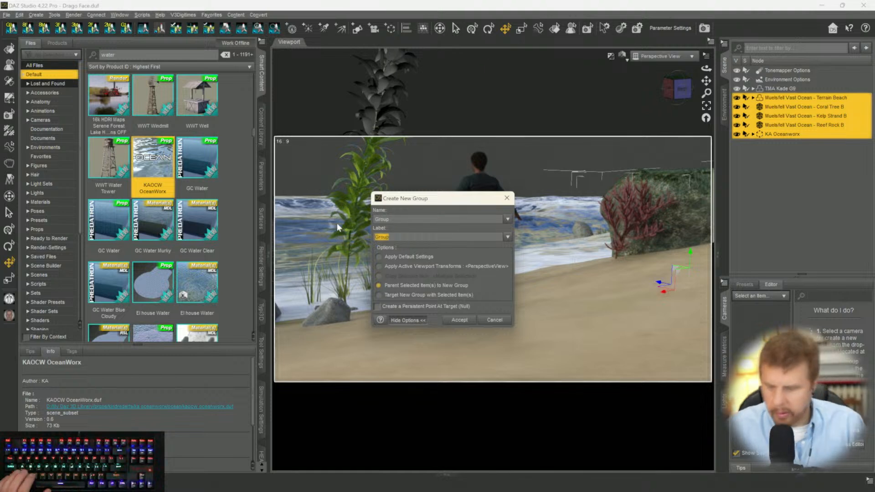
text(rops)
key(Return)
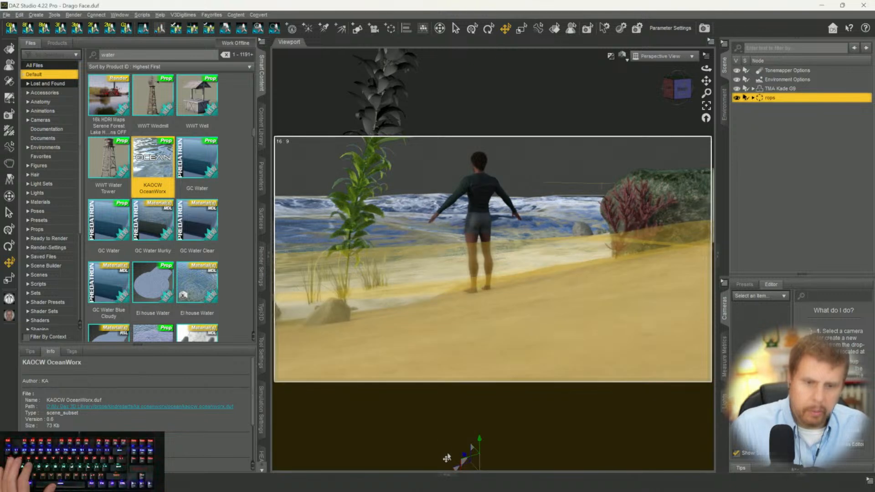
Raise the scenery group until the sand reaches the figure's waist, and rename the group Props.
drag(446, 439, 424, 401)
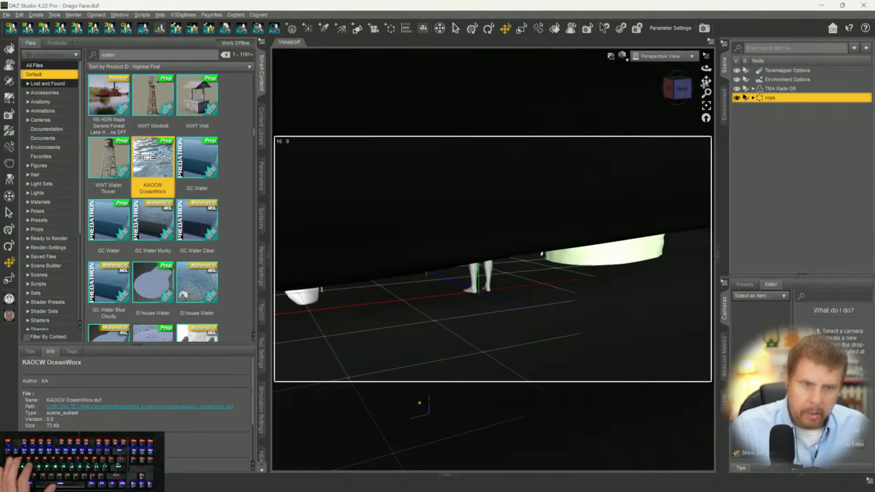
drag(708, 80, 708, 65)
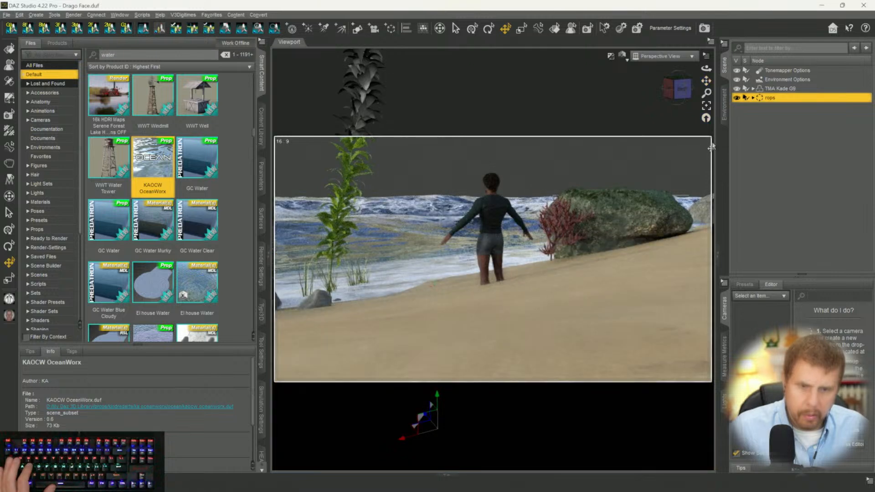
scroll(712, 148, up, 3)
scroll(712, 148, up, 1)
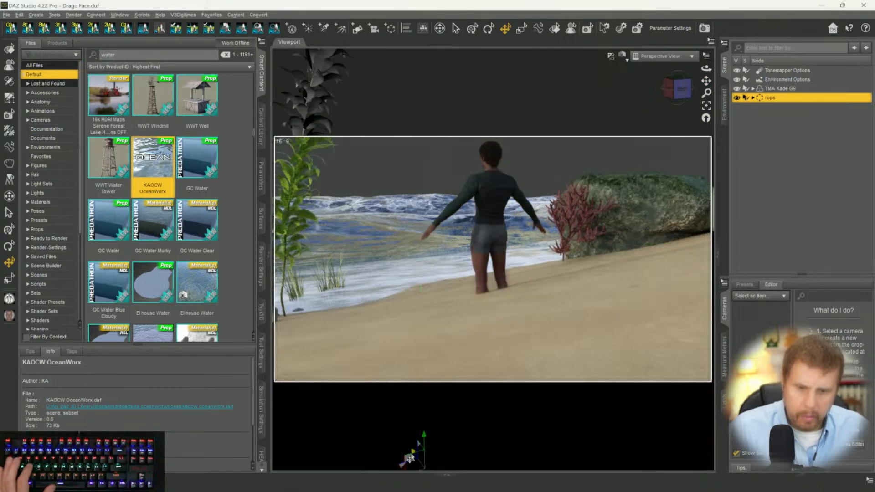
drag(400, 447, 388, 412)
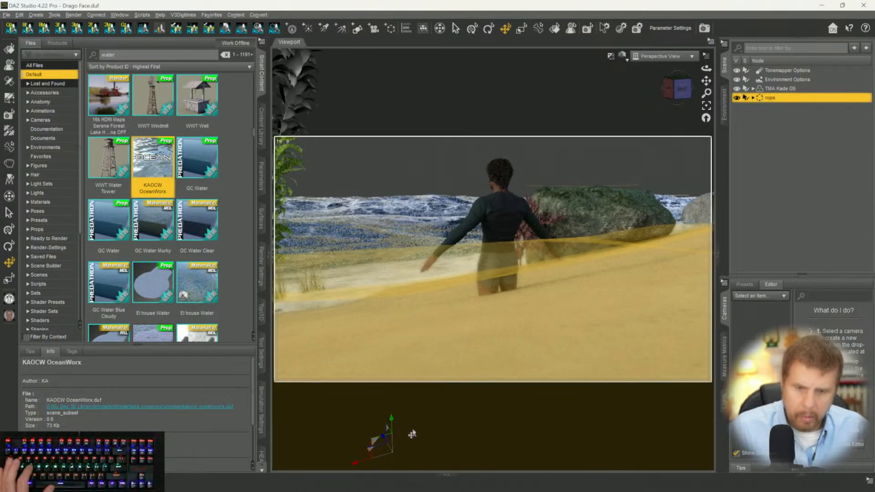
drag(383, 438, 363, 400)
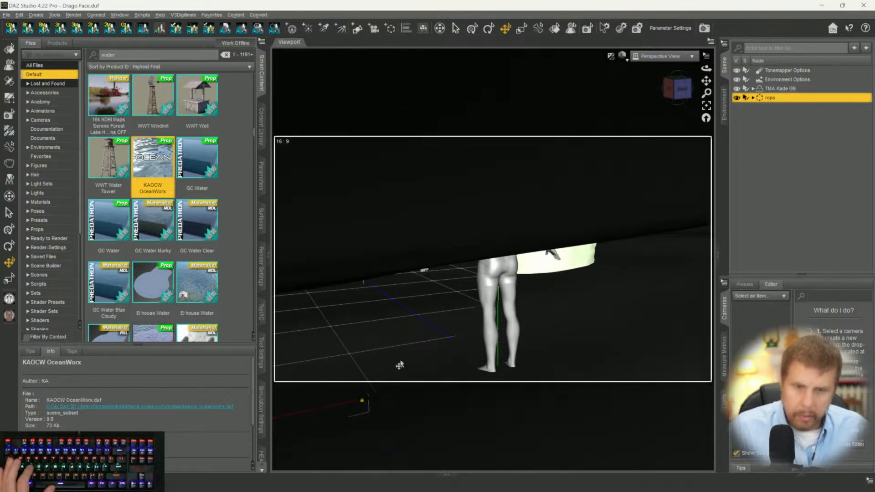
drag(657, 141, 709, 100)
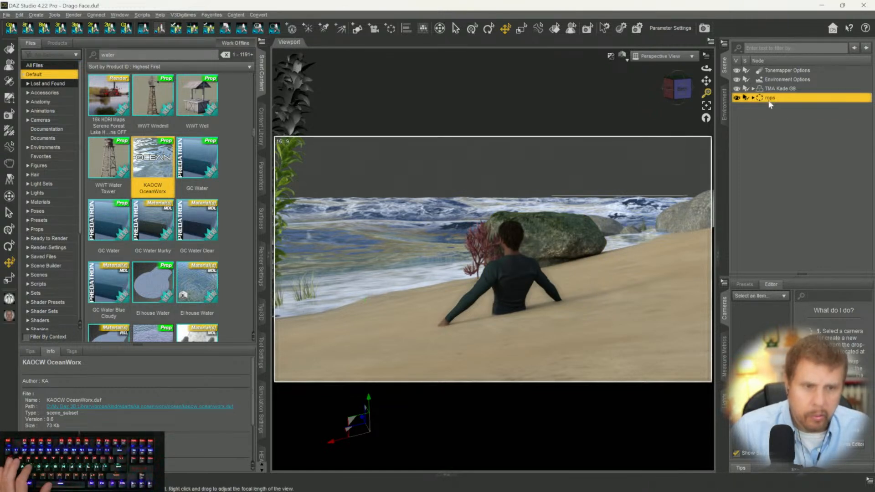
key(Return)
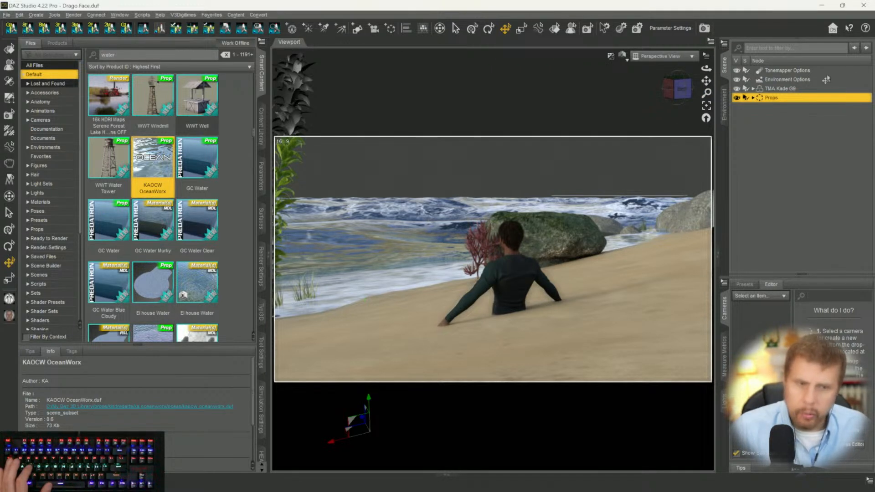
Create a new camera that copies the active perspective view, and save the scene.
click(778, 89)
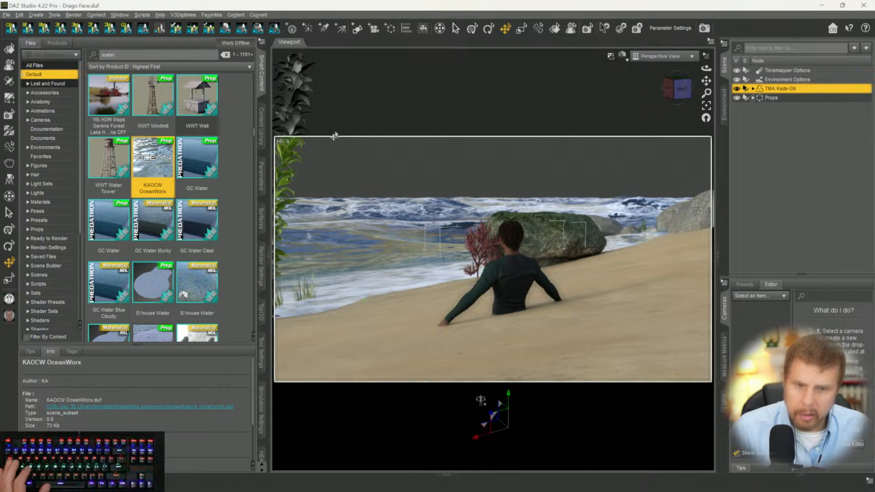
click(19, 15)
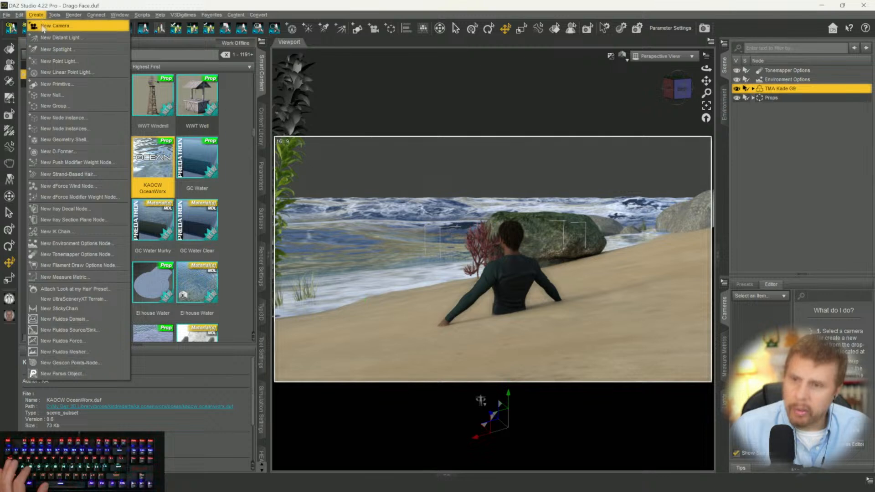
click(45, 26)
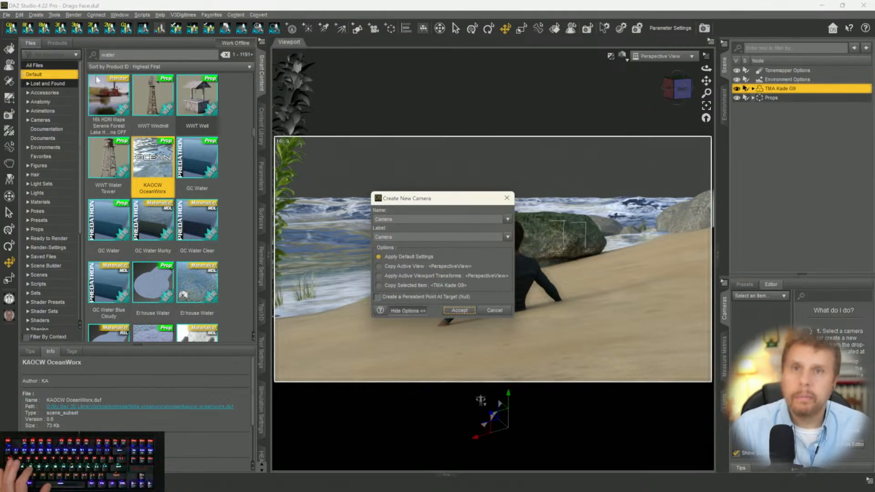
click(388, 267)
click(464, 311)
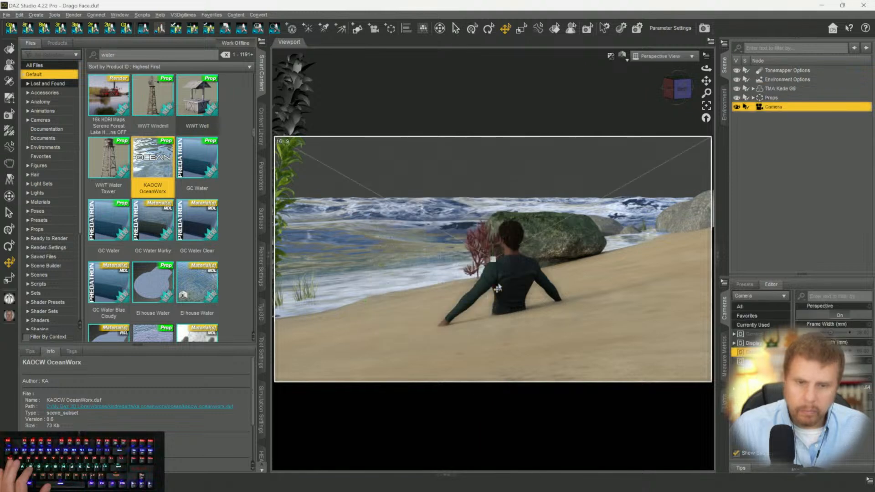
key(ctrl+s)
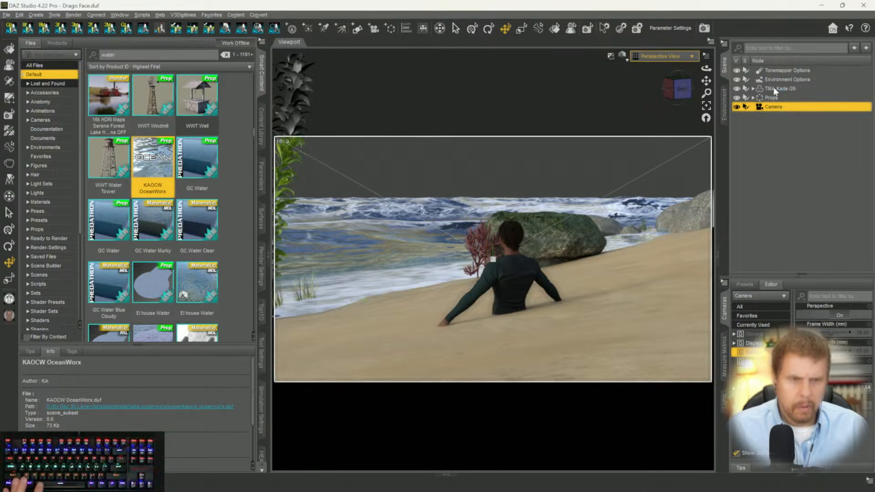
Select the TMA Kade G9 figure and browse the 9poses category through its second page for a suitable pose.
click(774, 88)
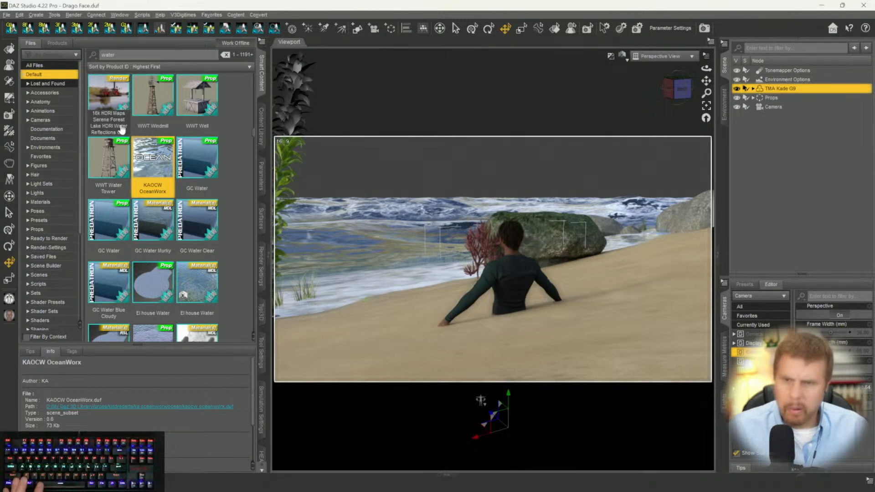
scroll(130, 239, down, 15)
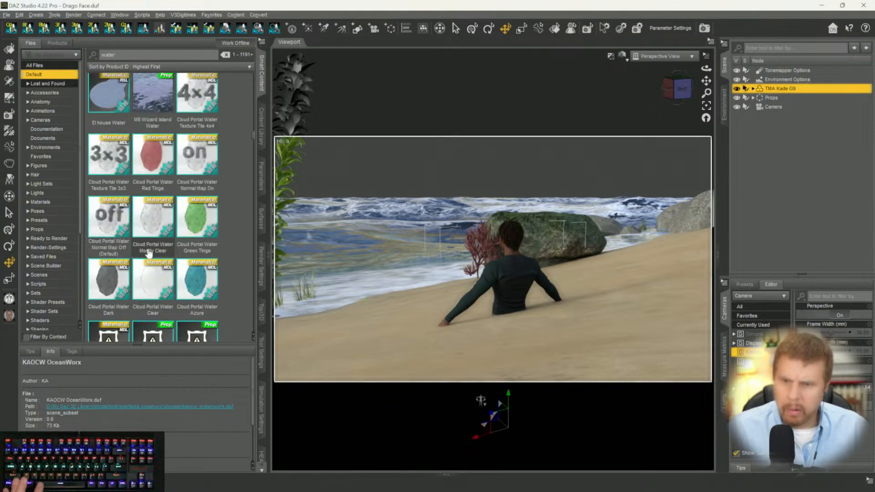
scroll(148, 252, down, 10)
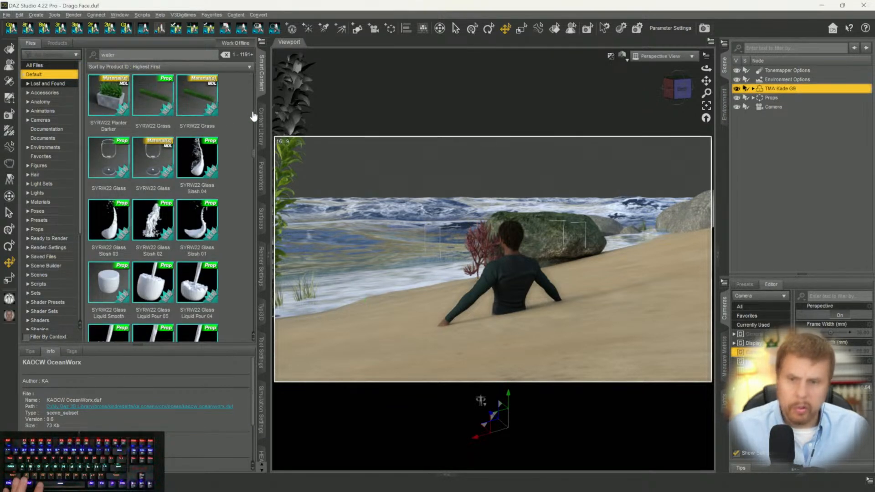
click(261, 124)
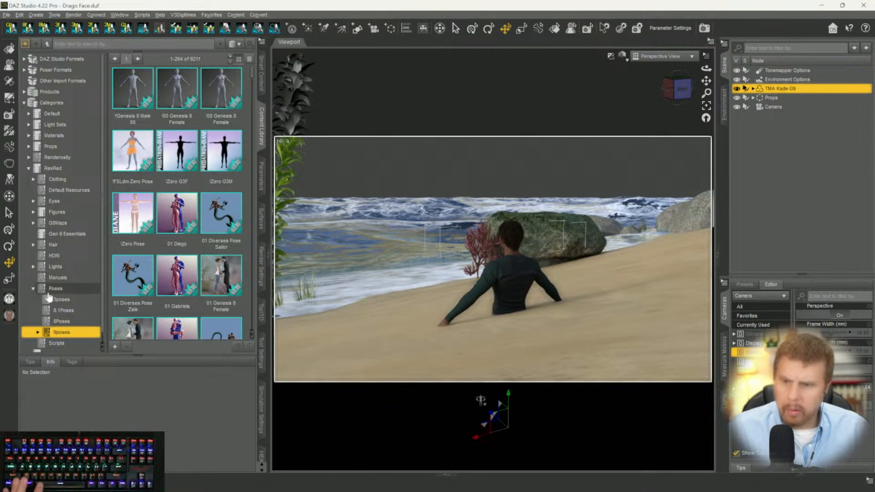
scroll(64, 282, down, 1)
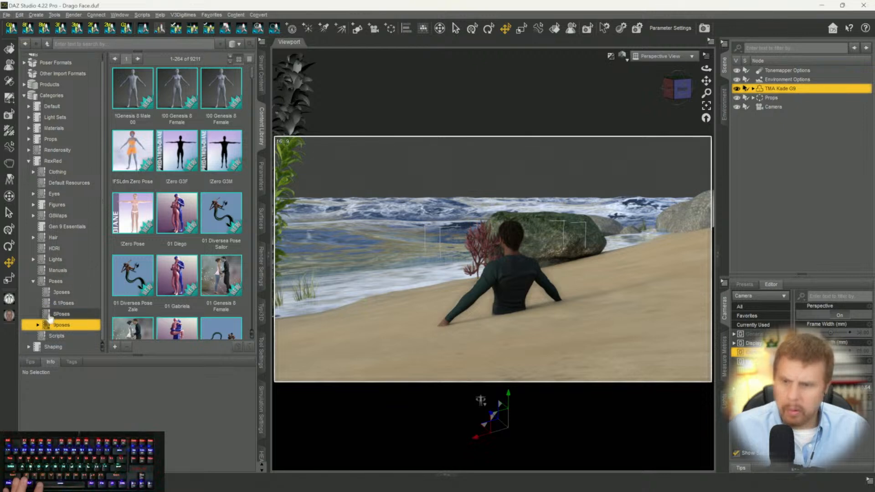
click(137, 58)
scroll(164, 98, down, 15)
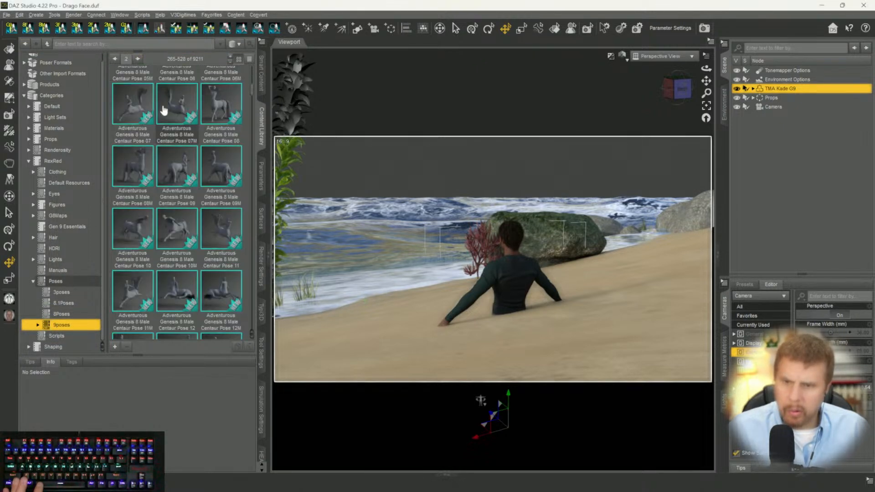
scroll(172, 135, down, 10)
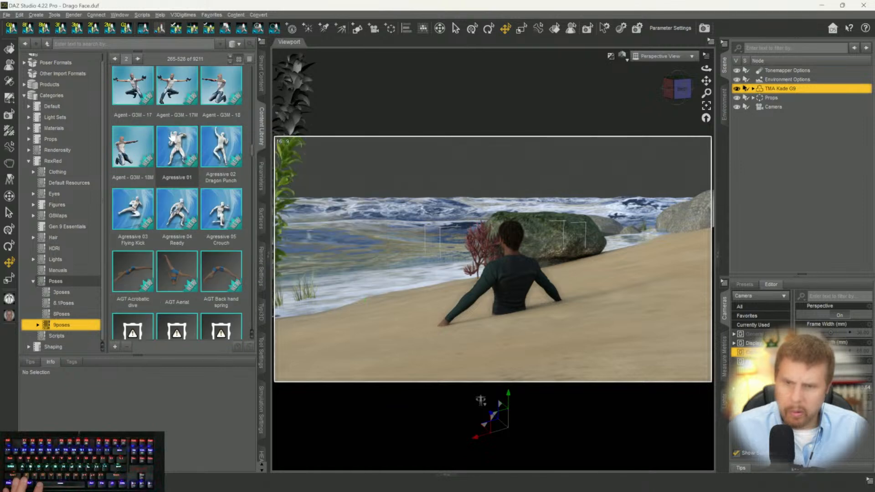
scroll(196, 124, down, 2)
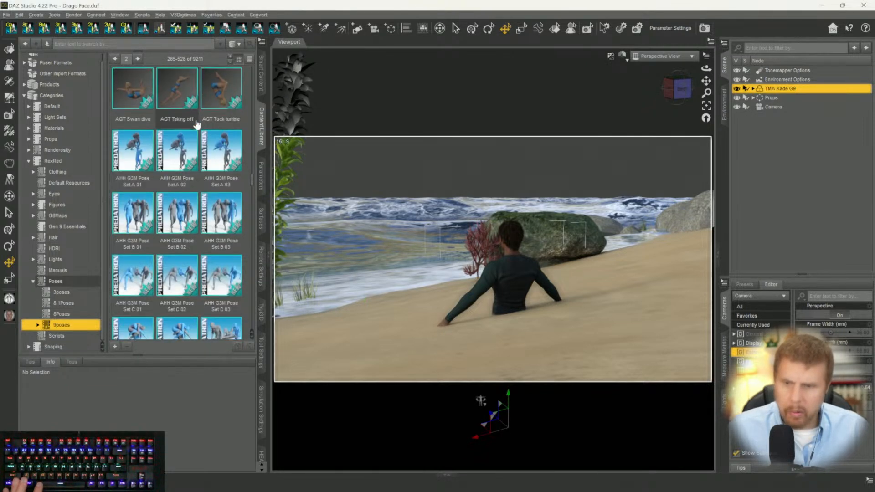
scroll(196, 124, down, 9)
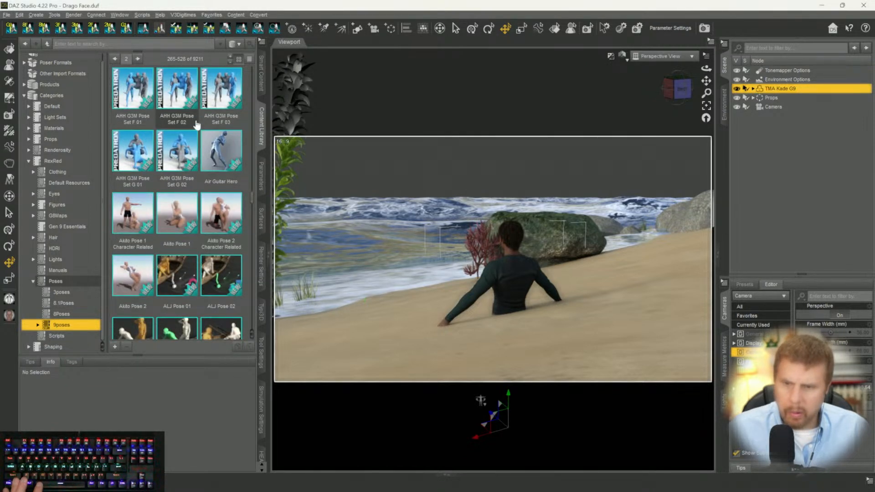
scroll(196, 124, down, 5)
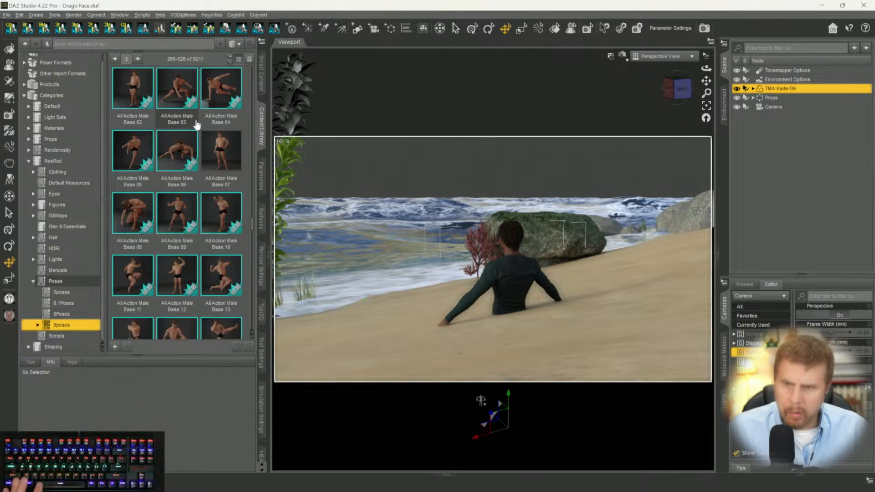
scroll(196, 124, down, 4)
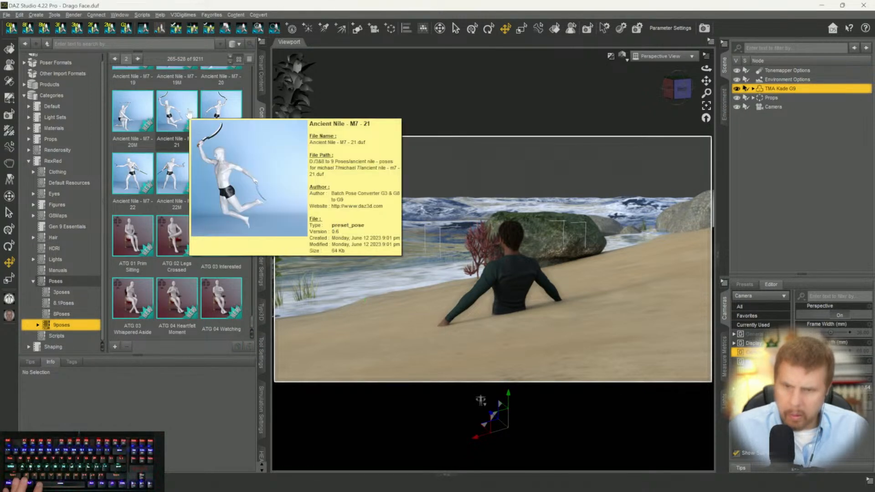
Browse the third page of the 9poses category for a seated pose among the Basix, Batso and Better Together sets.
click(136, 59)
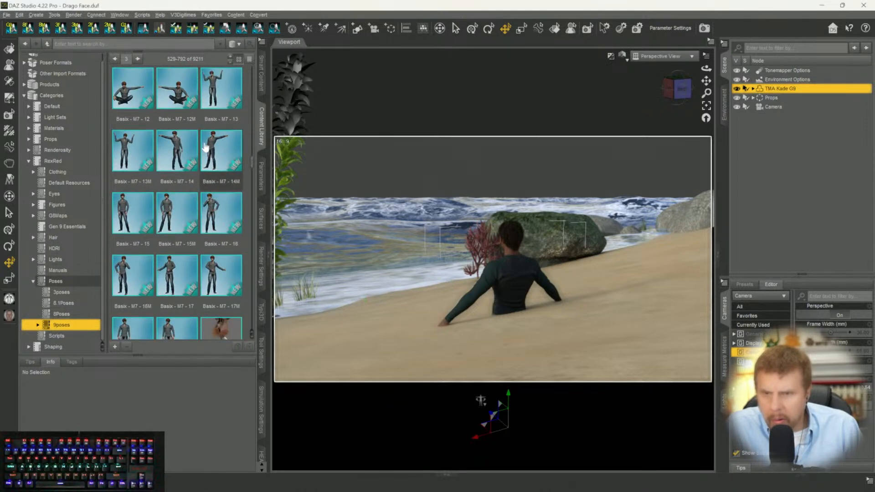
mouse_move(181, 105)
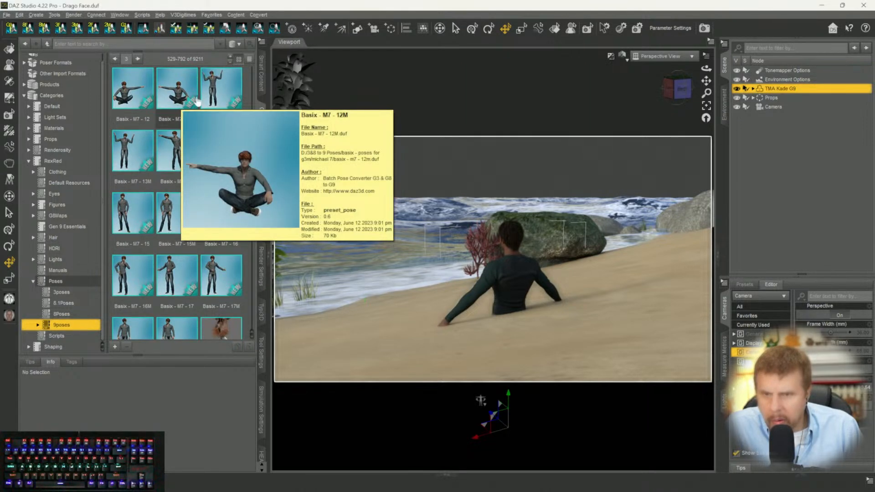
scroll(247, 198, down, 5)
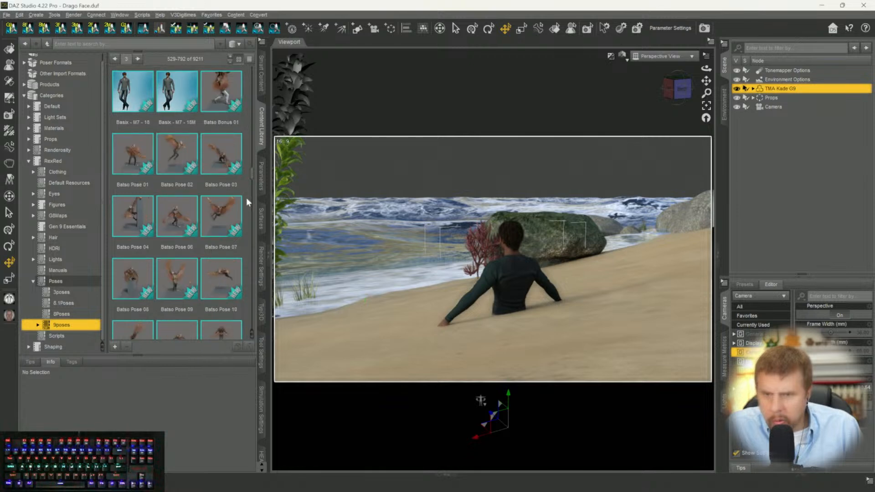
scroll(244, 195, up, 3)
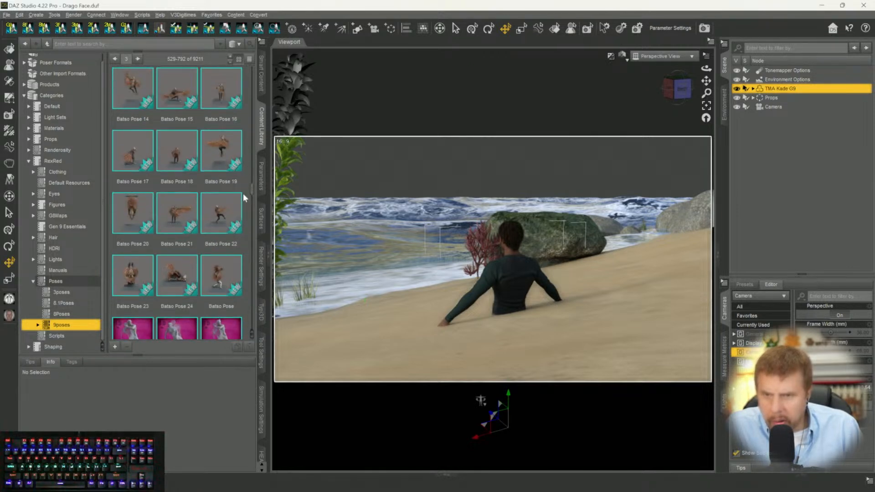
scroll(245, 197, down, 3)
scroll(244, 197, down, 3)
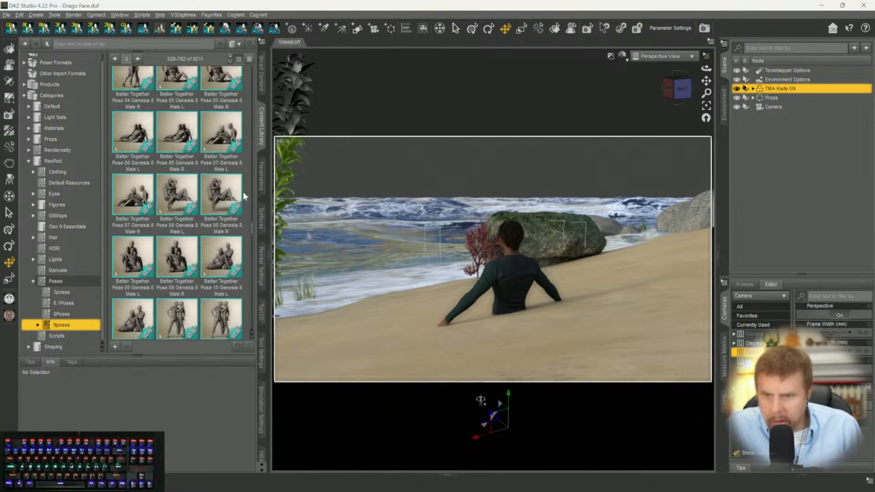
scroll(244, 196, up, 3)
scroll(244, 196, down, 3)
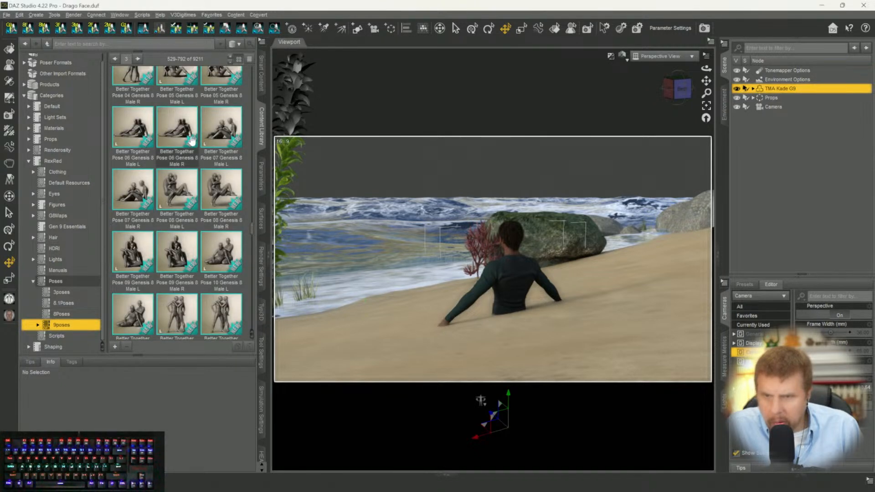
Compare the two Better Together Pose 07 Genesis 8 Male variants and apply the R variant to the figure.
mouse_move(220, 141)
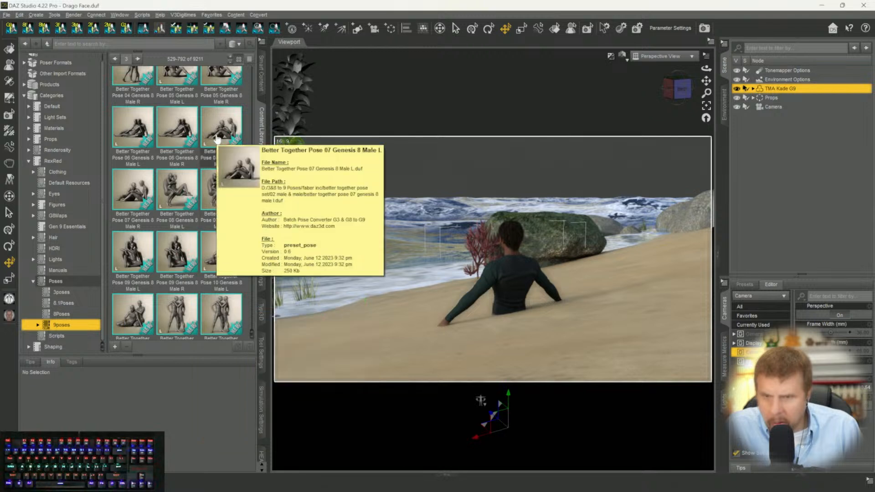
click(218, 141)
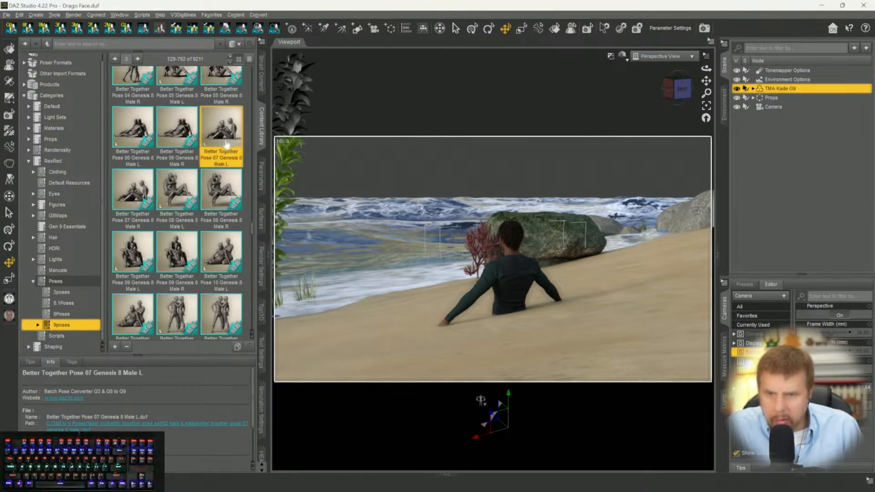
mouse_move(225, 144)
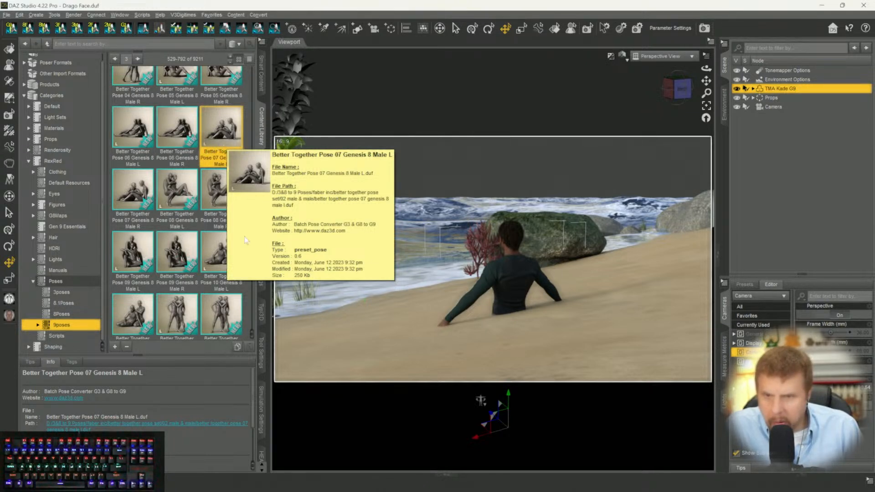
click(145, 199)
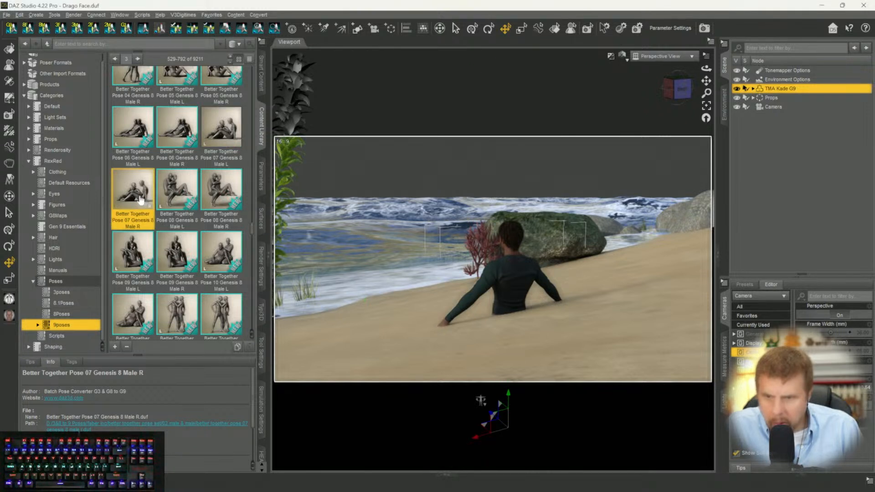
mouse_move(140, 200)
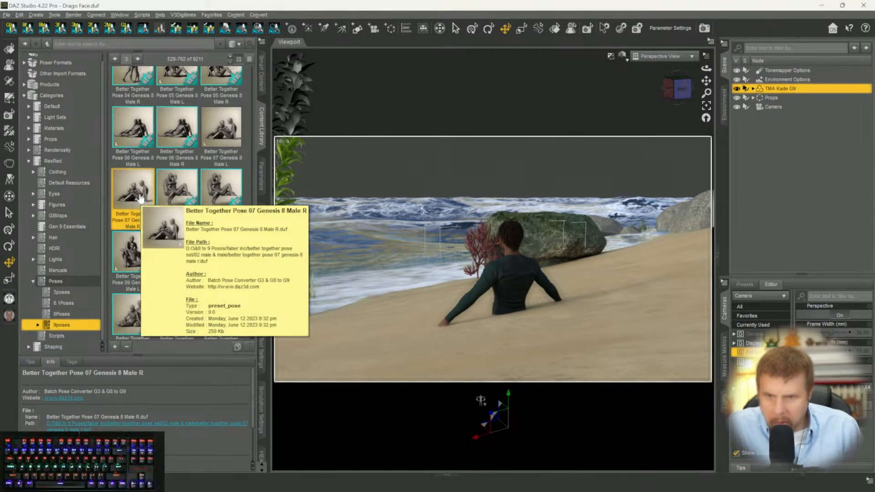
double_click(140, 199)
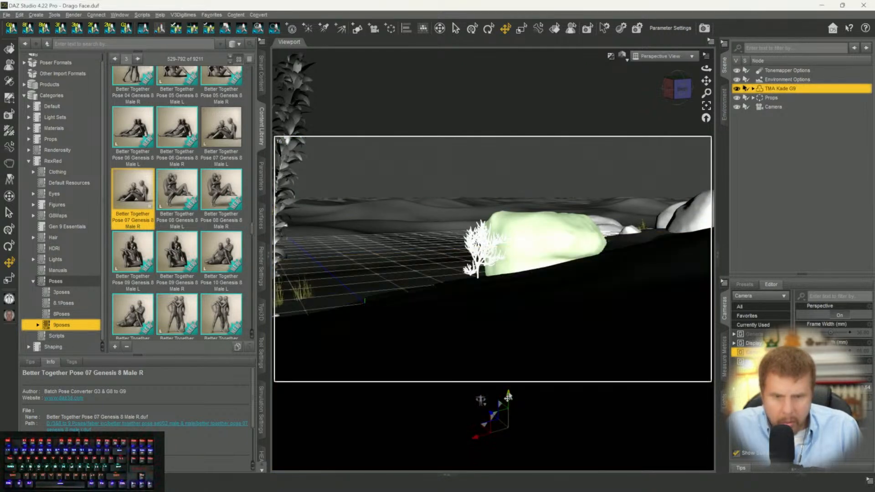
Raise the posed figure out of the sand to a Y Translate of about 105, and switch the viewport to a textured shaded preview.
drag(509, 395, 505, 268)
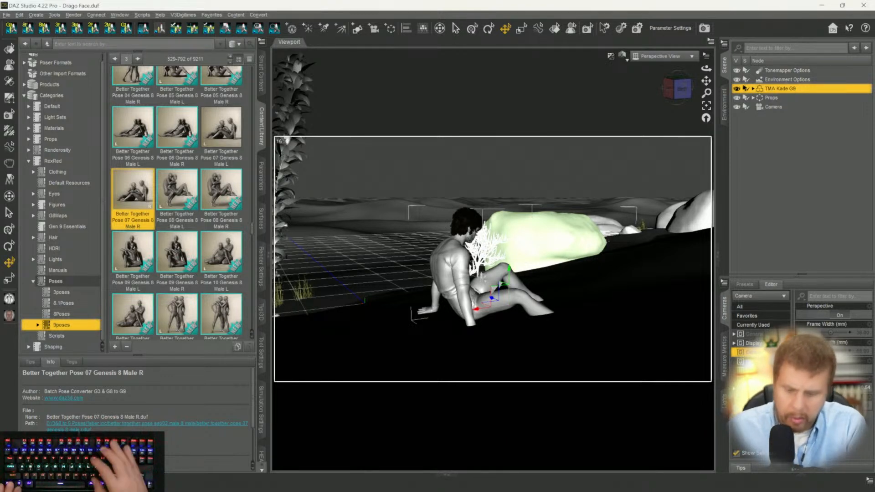
key(ctrl+0)
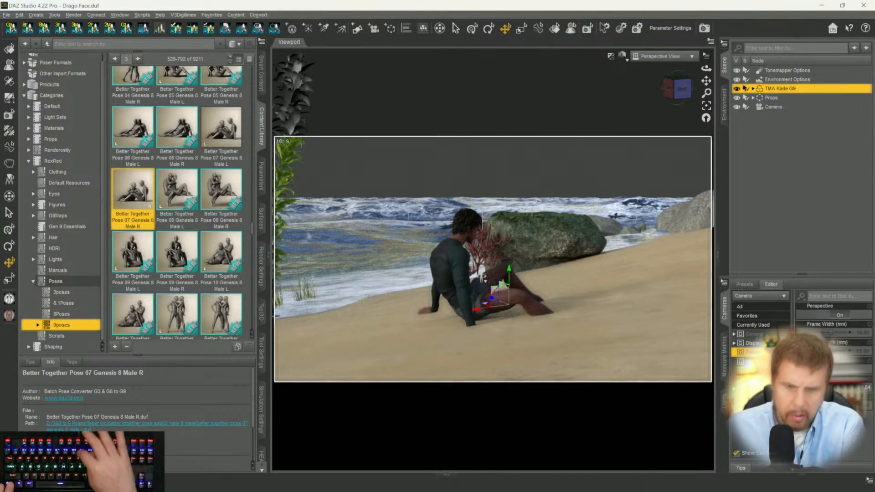
key(ctrl+9)
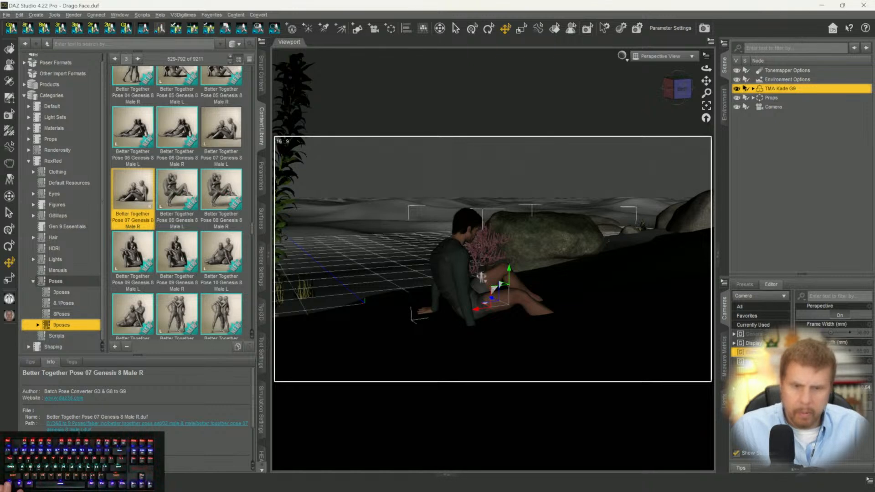
Rotate the figure about 137.75 degrees around Y and raise it to a Y Translate of about 135.
click(260, 182)
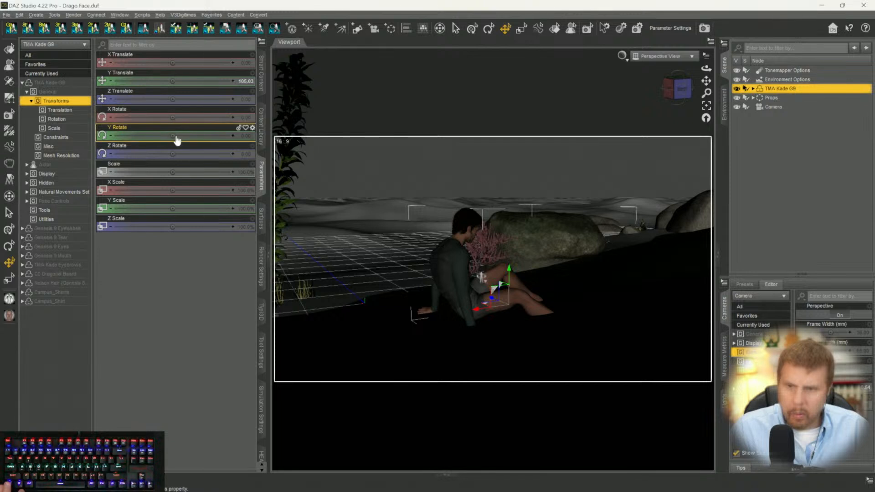
drag(171, 136, 205, 136)
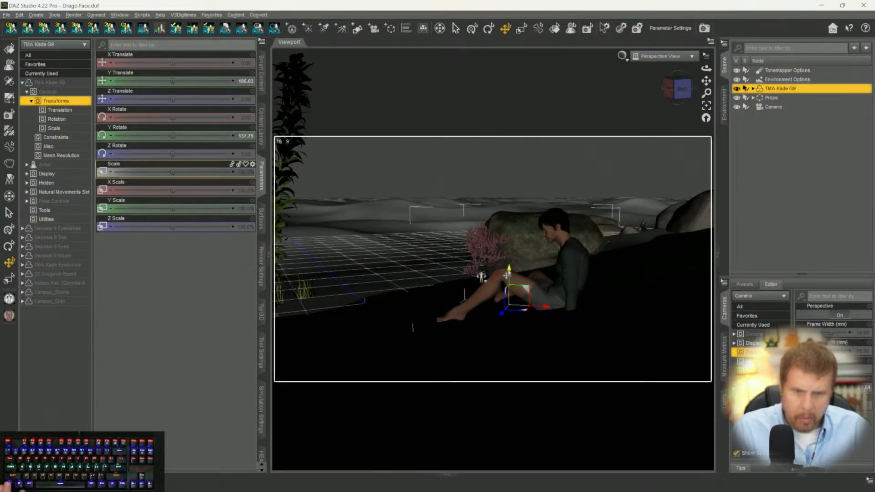
drag(504, 271, 501, 250)
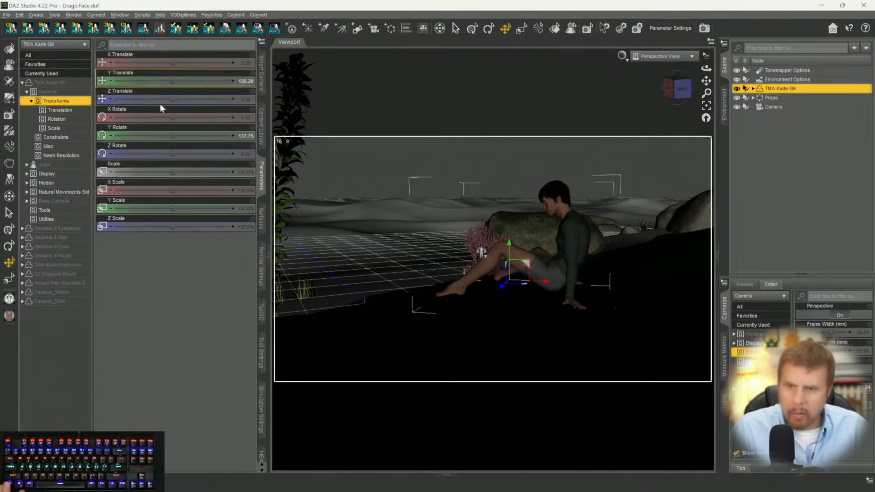
Tilt the figure to about 10 degrees X Rotate and -7 degrees Z Rotate, and lower it to about 112 Y Translate.
drag(169, 123, 193, 123)
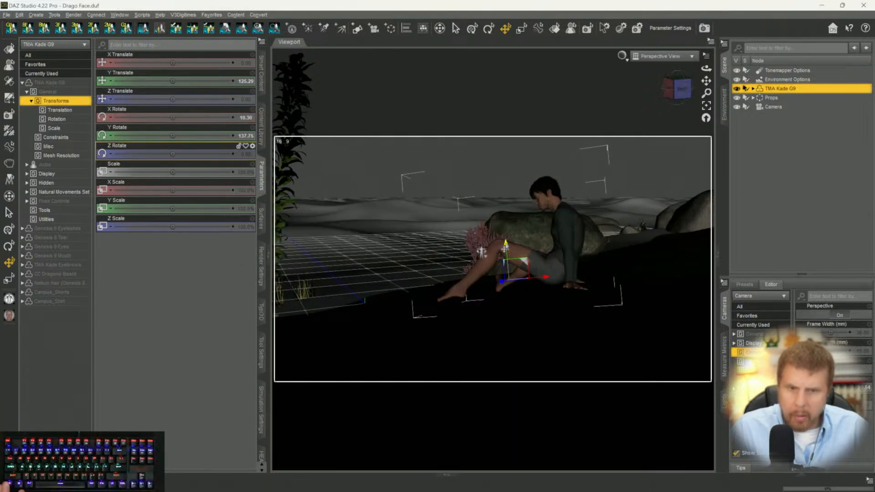
drag(507, 263, 509, 261)
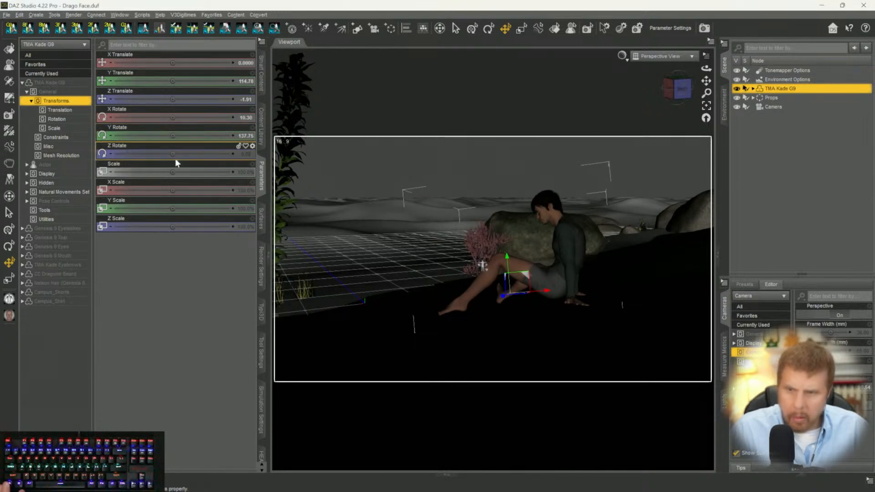
drag(170, 156, 154, 156)
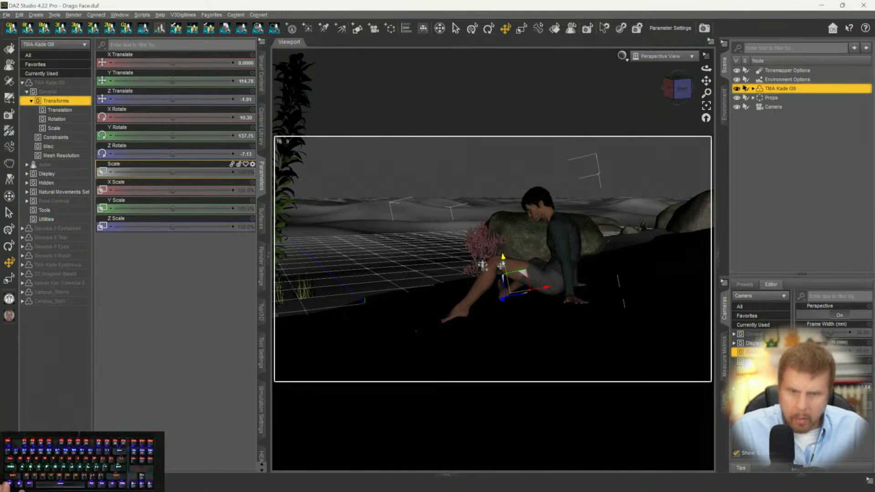
drag(503, 265, 504, 269)
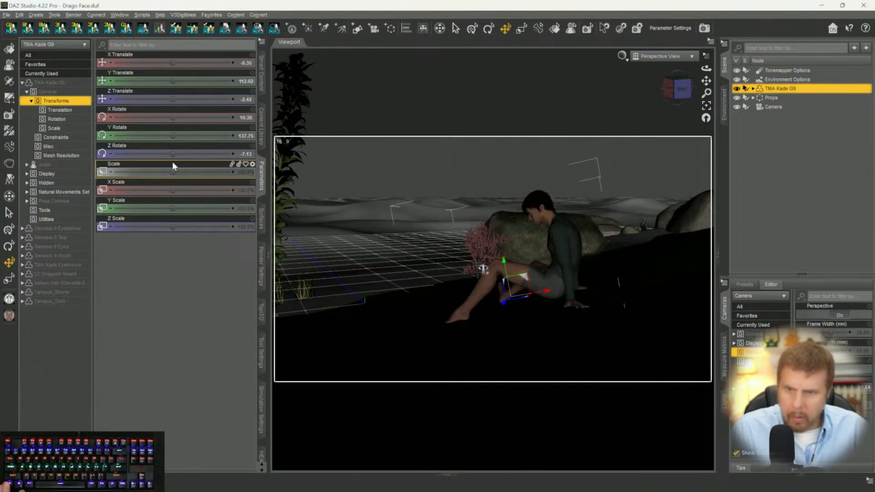
Fine-tune the figure's rotation to about 9.5 degrees in X, 137.3 in Y and -7.3 in Z to match the sand's slope.
drag(172, 154, 158, 154)
mouse_move(172, 117)
mouse_down()
mouse_move(185, 117)
mouse_move(160, 118)
mouse_up()
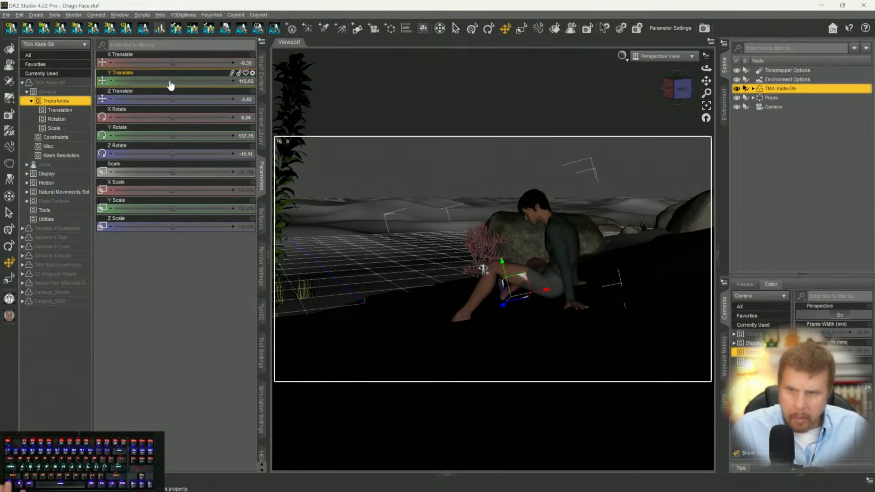
drag(171, 82, 187, 153)
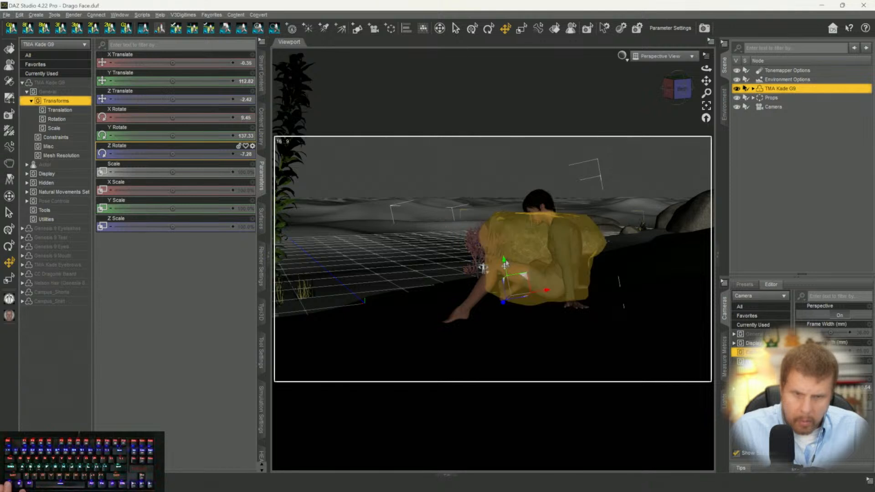
Adjust the figure's Z Rotate to about -5.9 and lower it to about 111 Y Translate, and save the scene.
drag(504, 265, 504, 267)
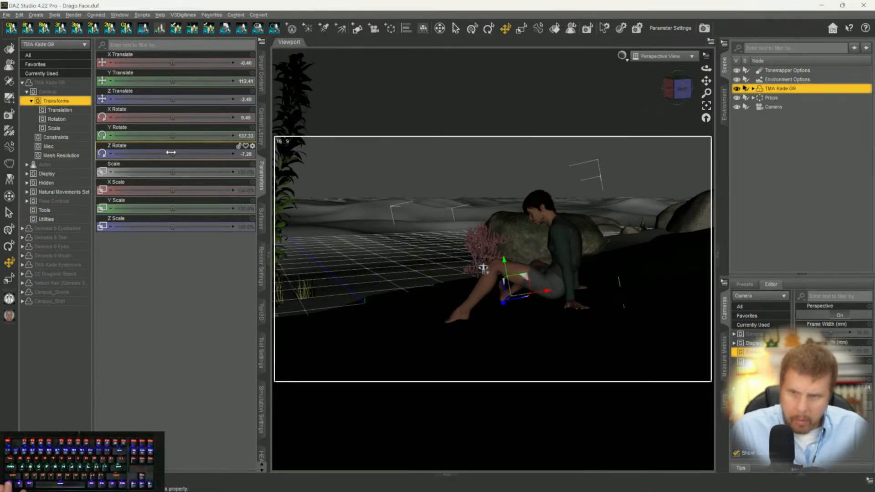
drag(178, 150, 189, 150)
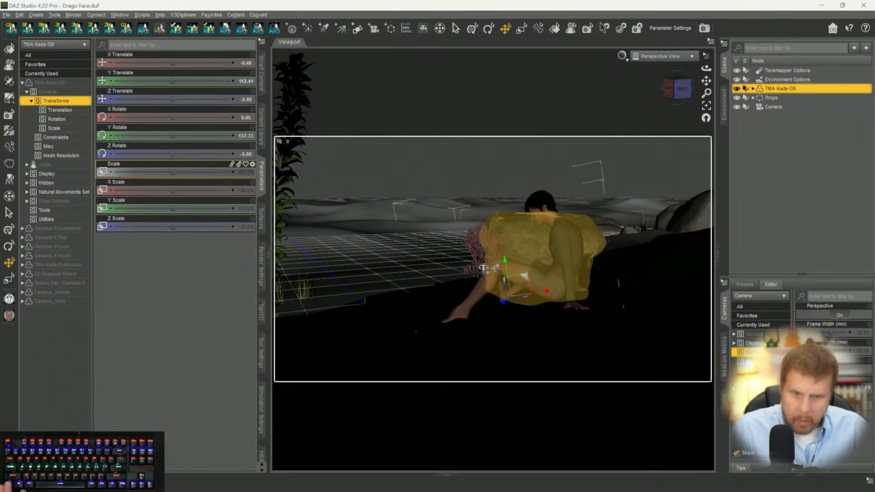
drag(504, 266, 504, 269)
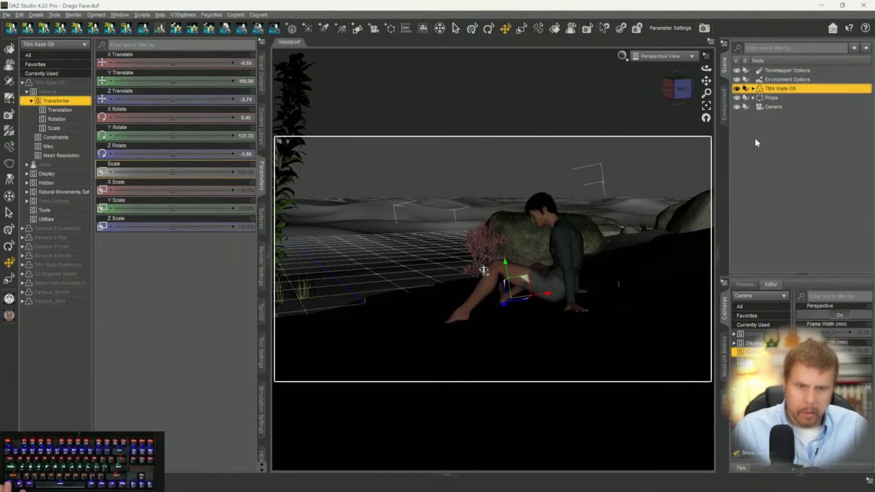
key(ctrl+s)
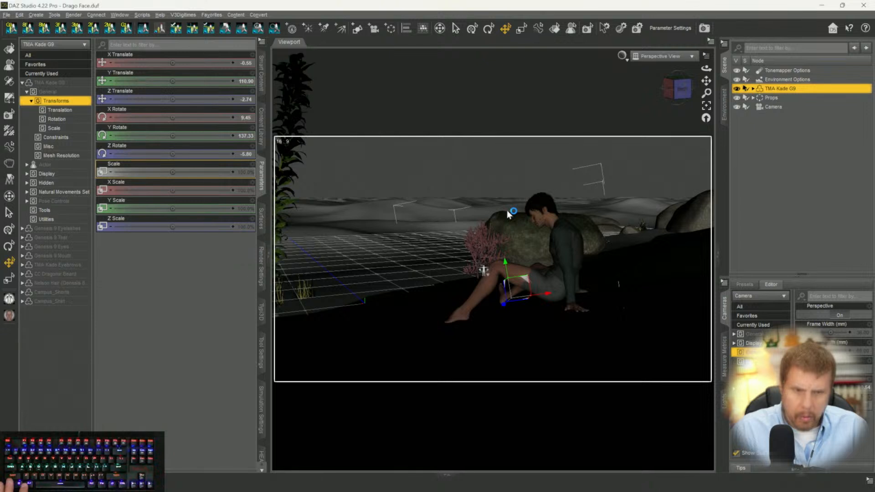
Move Reef Rock B out from behind the figure to an X Translate of about -36.
click(520, 240)
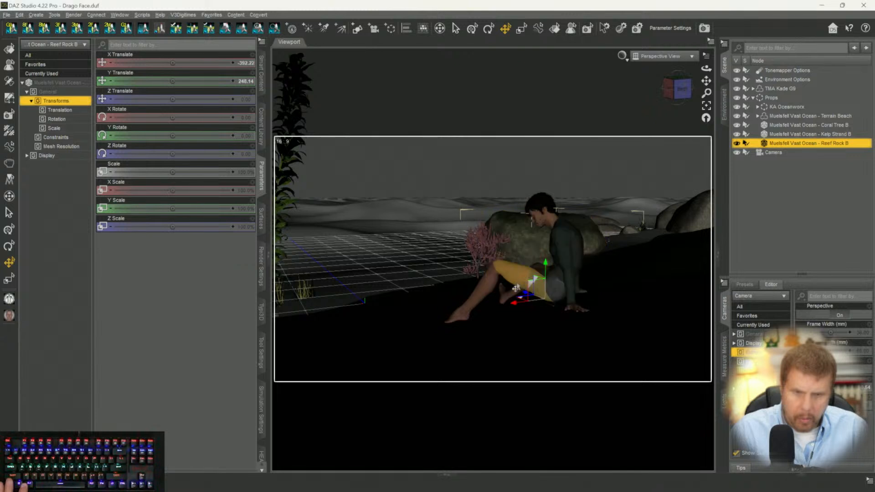
drag(513, 310, 351, 344)
drag(310, 354, 280, 295)
Try to move the Grass part of the Terrain Beach along its X axis.
click(280, 295)
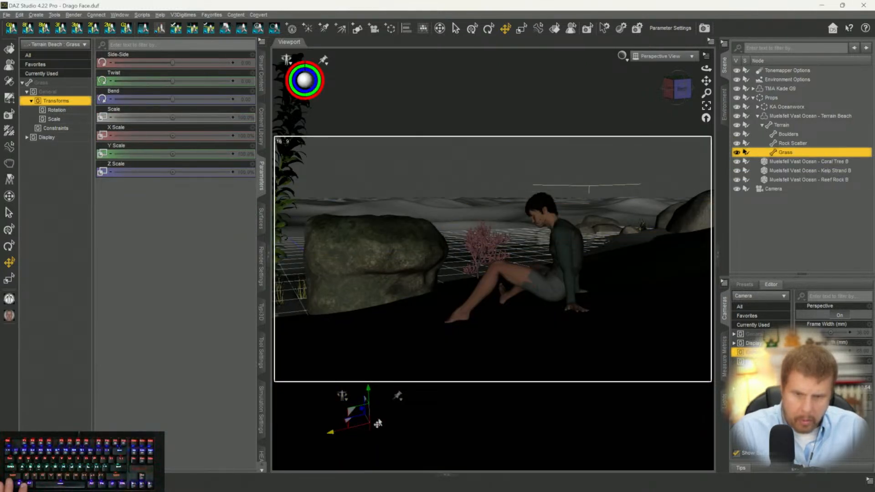
click(336, 431)
key(ctrl+z)
drag(331, 437, 385, 426)
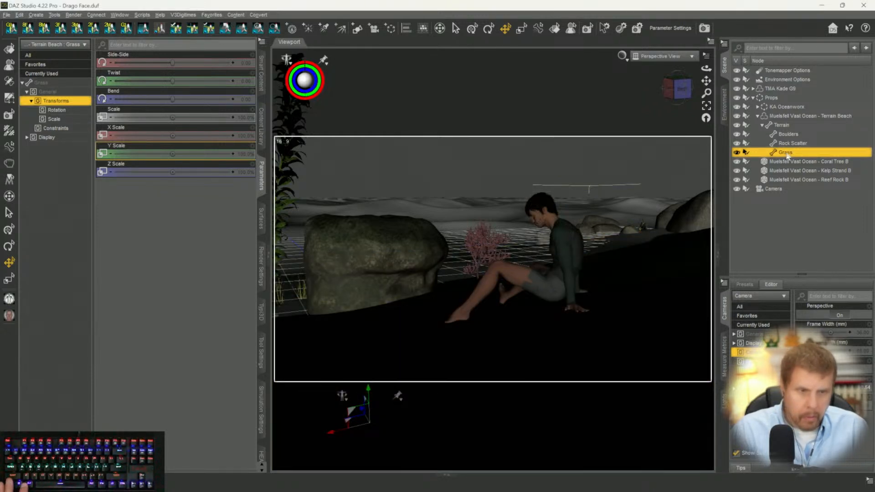
Try to delete the Grass node from the Terrain Beach and undo the deletion.
double_click(793, 153)
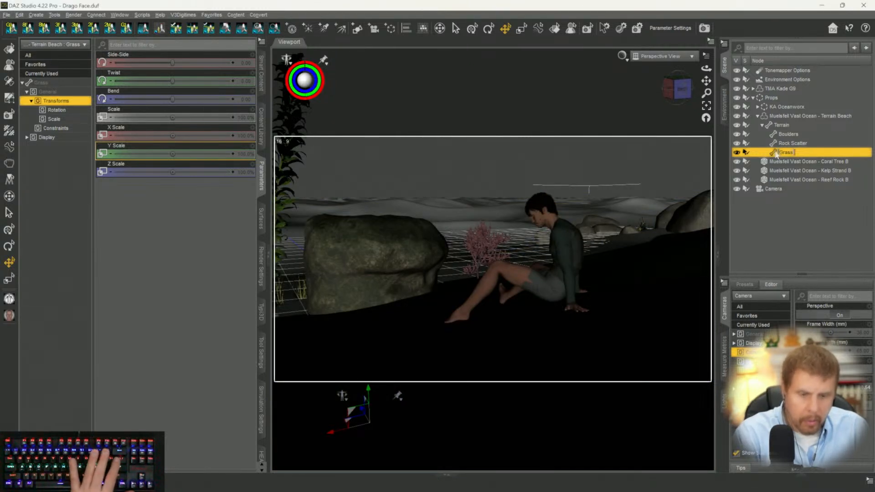
key(ctrl+a)
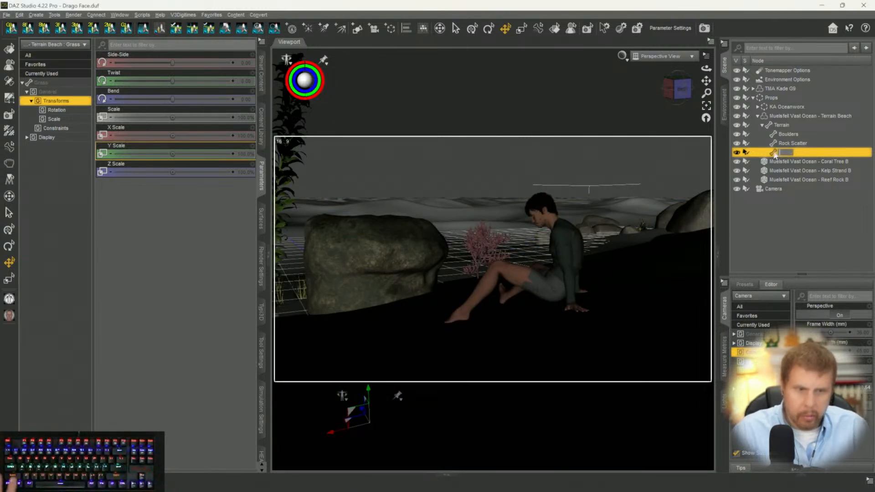
key(Return)
key(Delete)
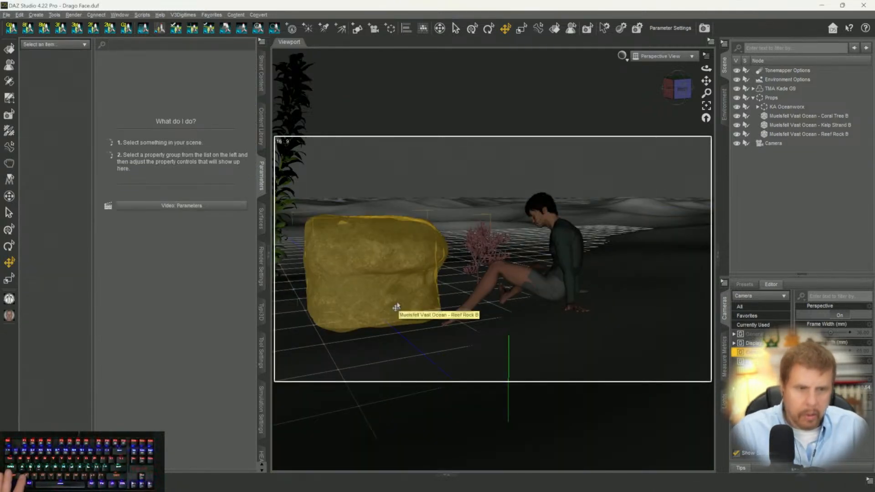
key(ctrl+z)
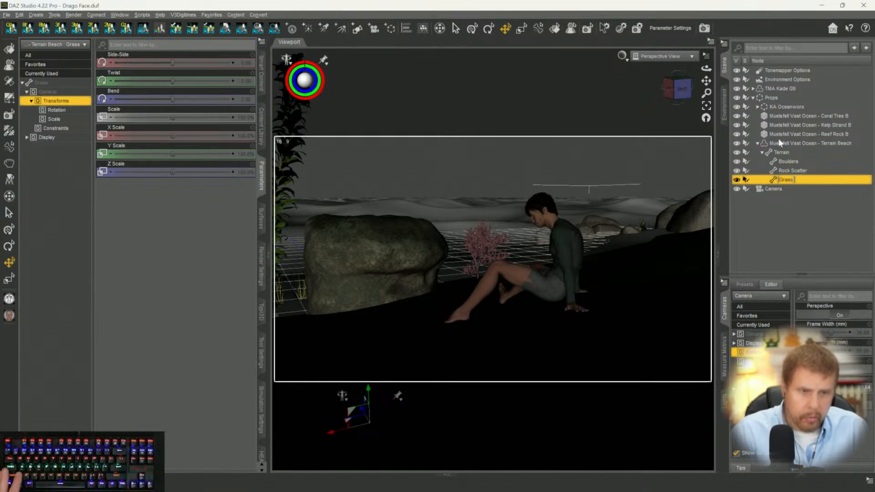
Hide the Terrain Beach's Grass node and shift Reef Rock B to an X Translate of about 33.
click(737, 180)
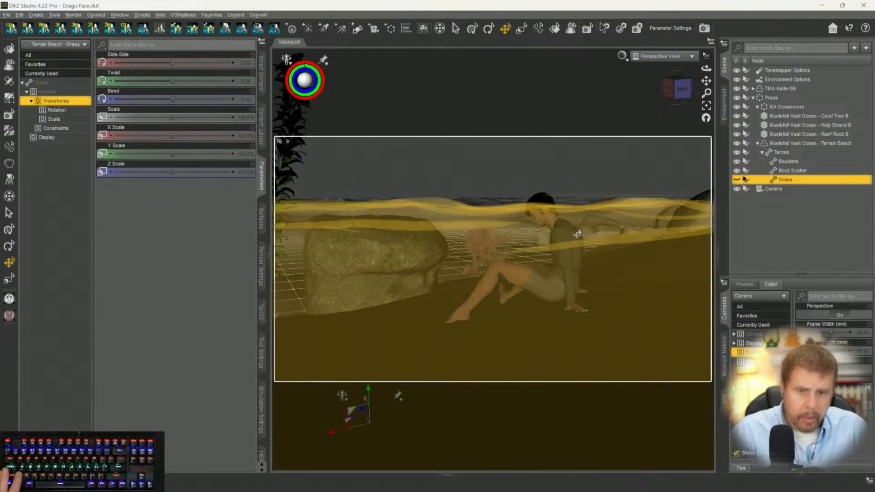
click(400, 282)
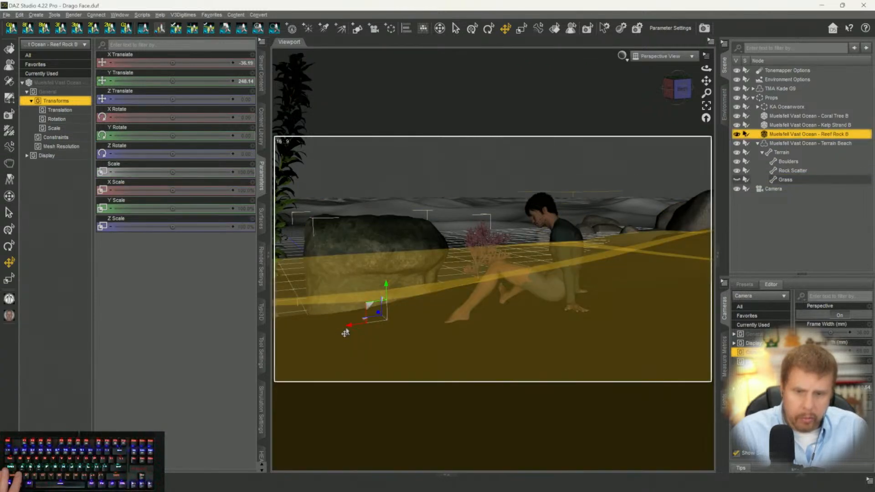
drag(338, 333, 305, 342)
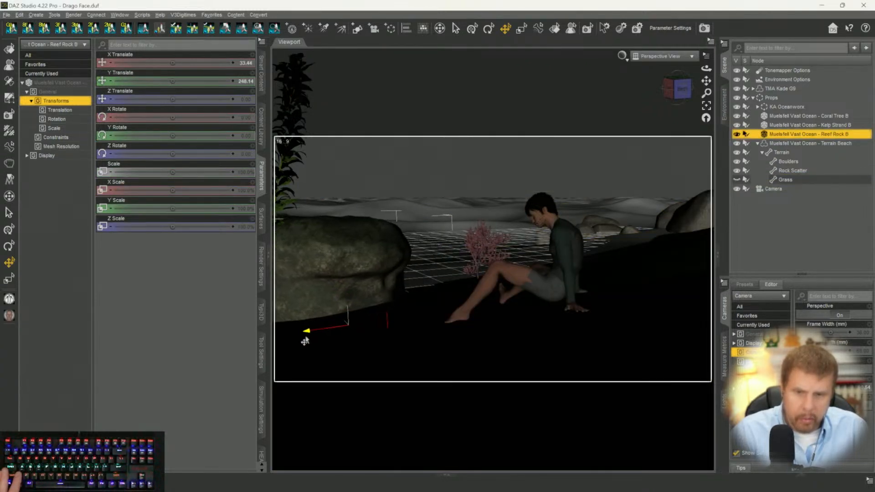
Move Coral Tree B from behind the figure to the distant boulders, raising it to a Y Translate of about 336.
click(478, 264)
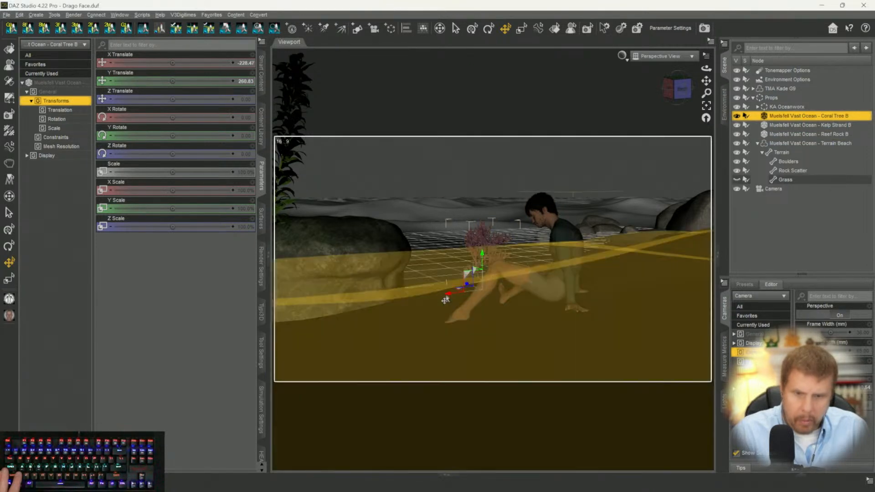
drag(446, 298, 670, 271)
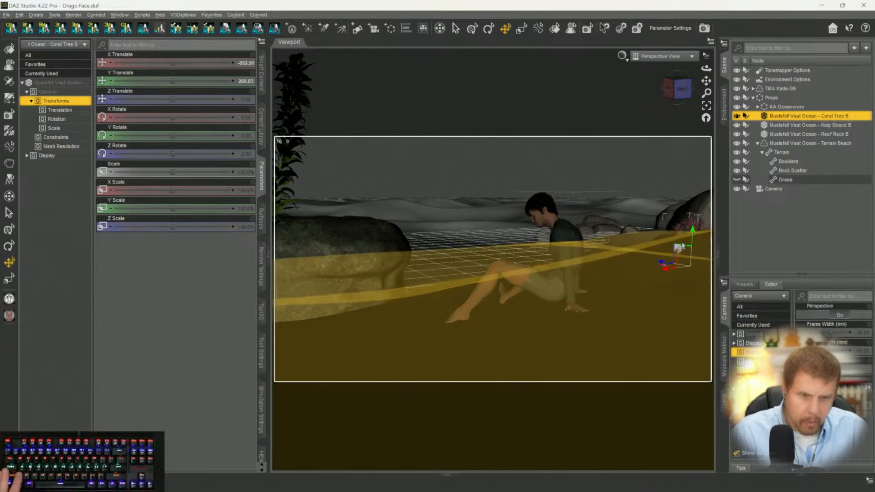
drag(690, 235, 698, 207)
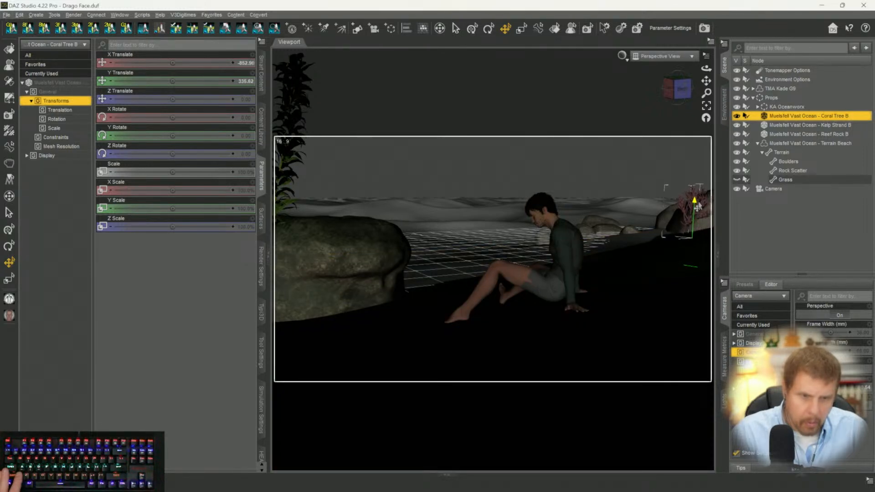
Shift Reef Rock B toward the frame's edge to an X Translate of about 173, and save the scene.
click(315, 319)
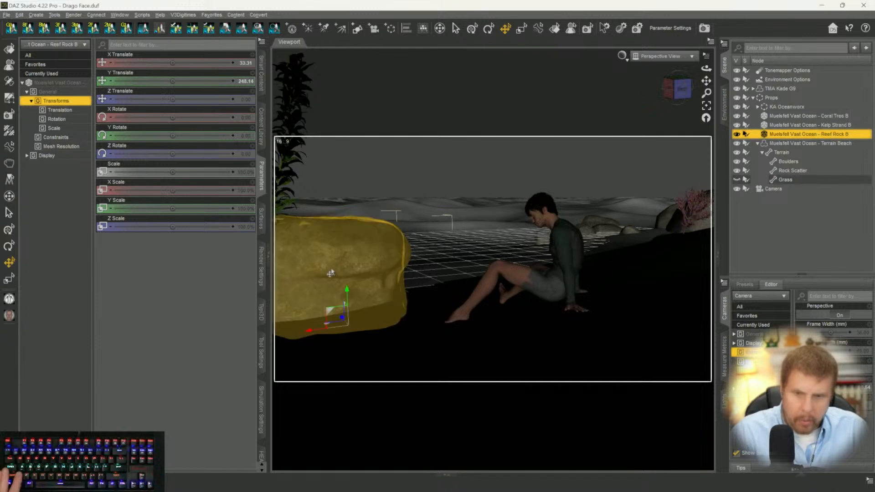
drag(309, 329, 212, 360)
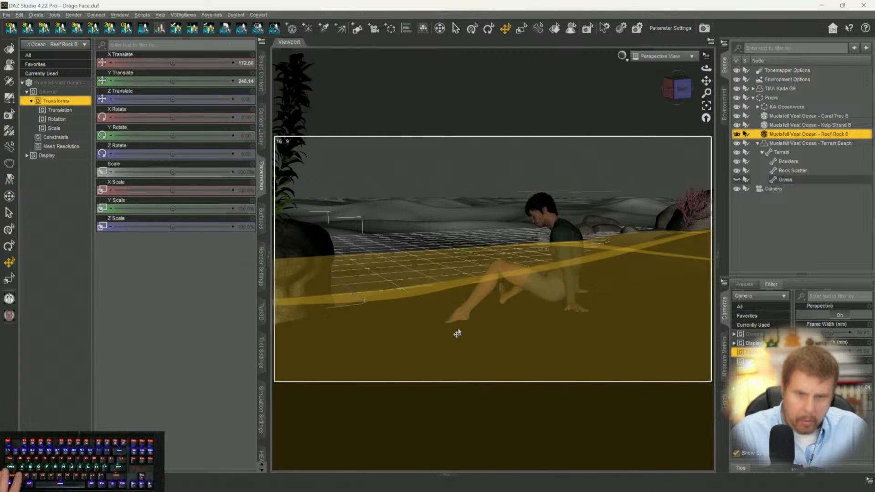
key(ctrl+s)
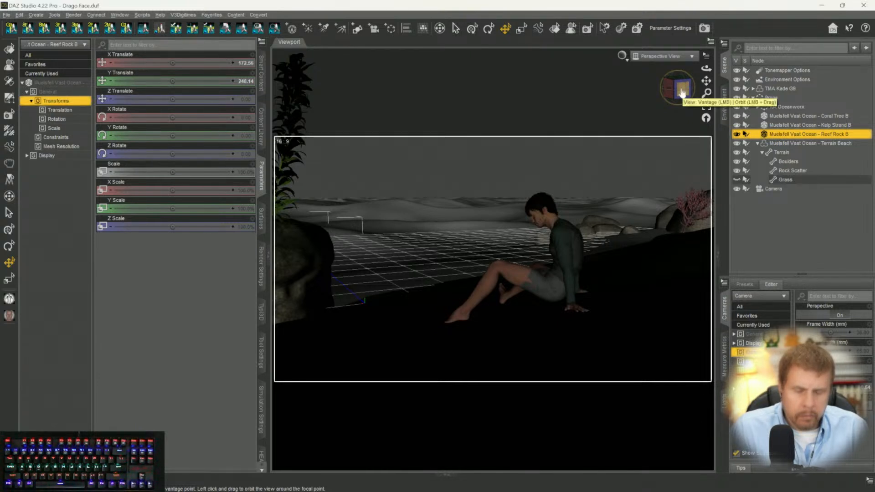
Search the content library for "grass" and load the MJFPP Blue Grass 02a prop into the scene.
click(262, 84)
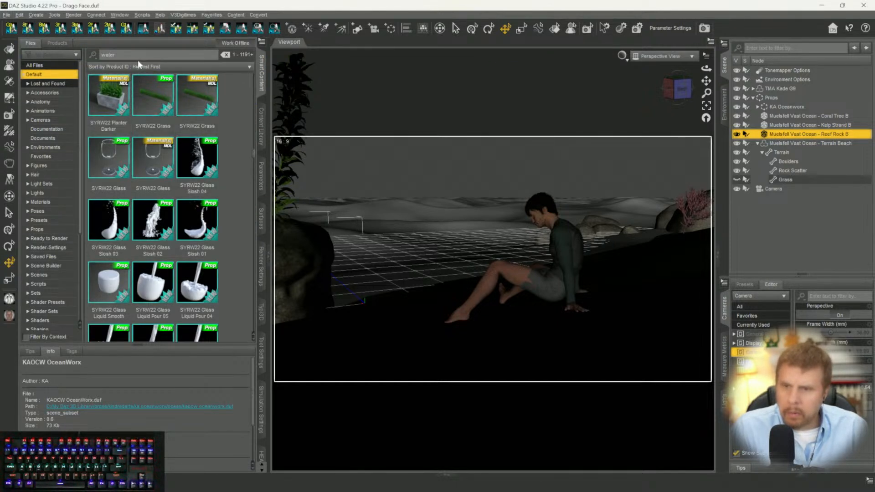
drag(116, 55, 5, 73)
text(grass)
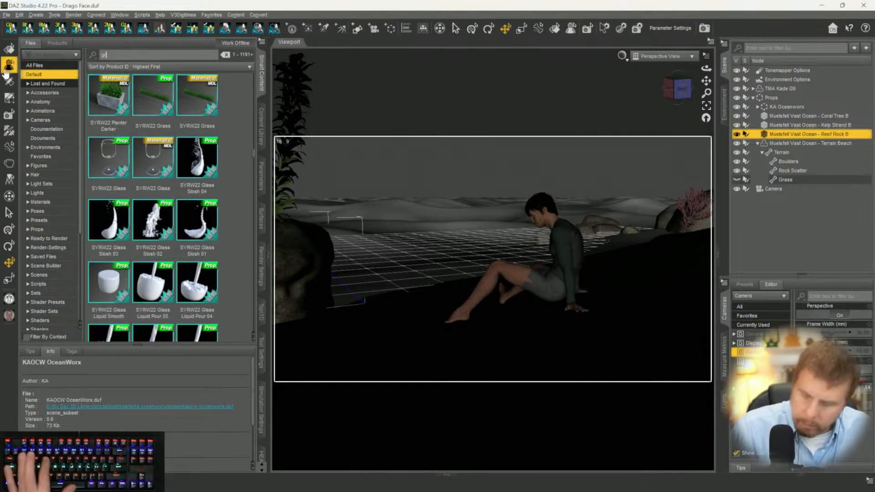
key(Return)
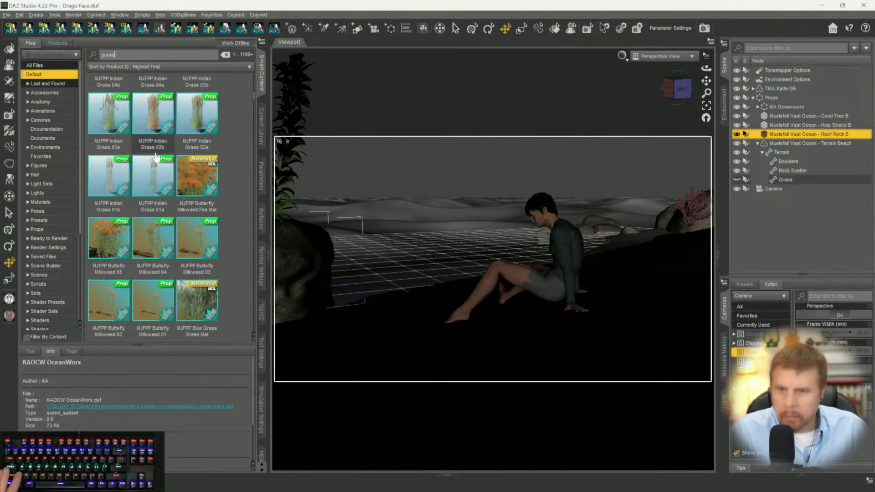
scroll(160, 166, down, 3)
scroll(165, 192, down, 3)
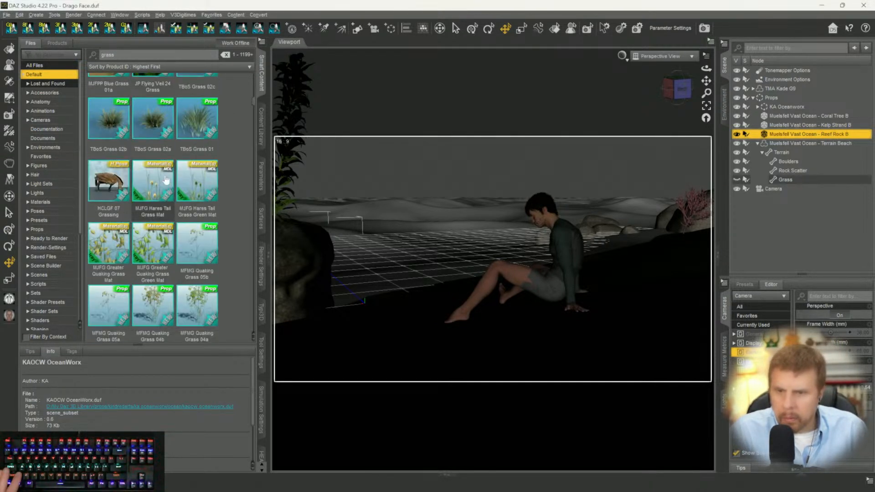
scroll(154, 185, down, 1)
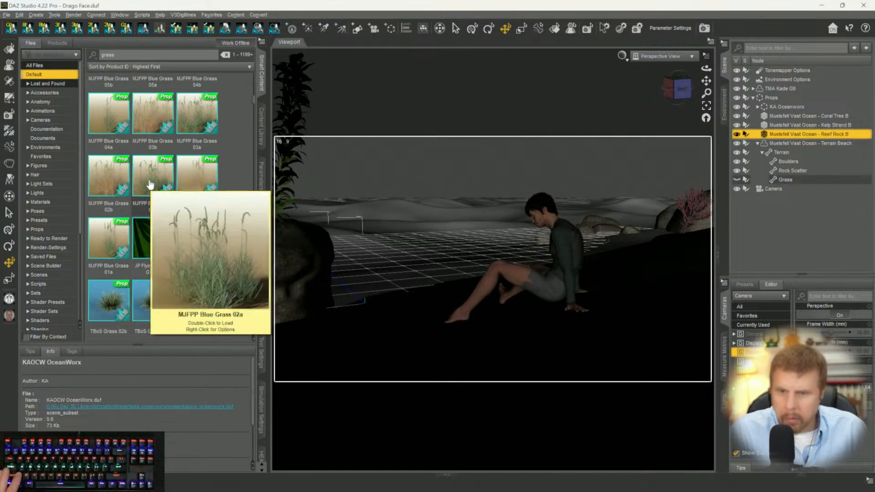
double_click(150, 184)
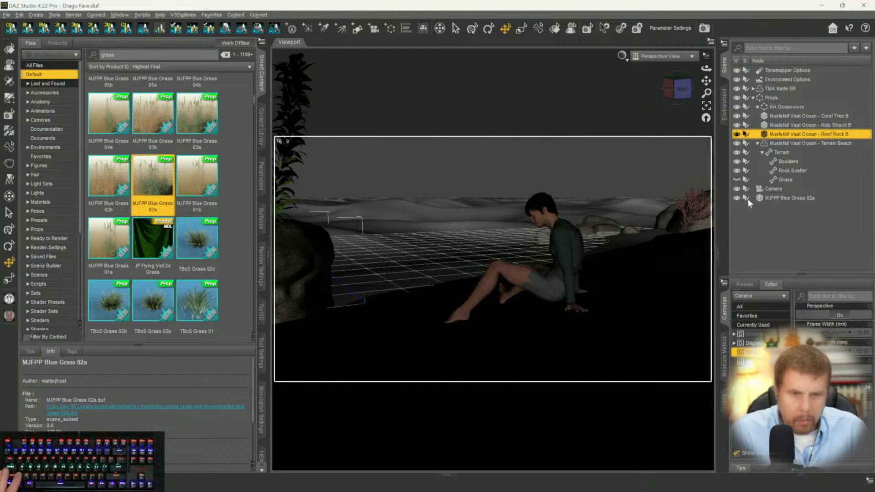
Select the scene camera, look through it in the viewport, and run the MDAF Lock - Unlock script on it.
click(768, 190)
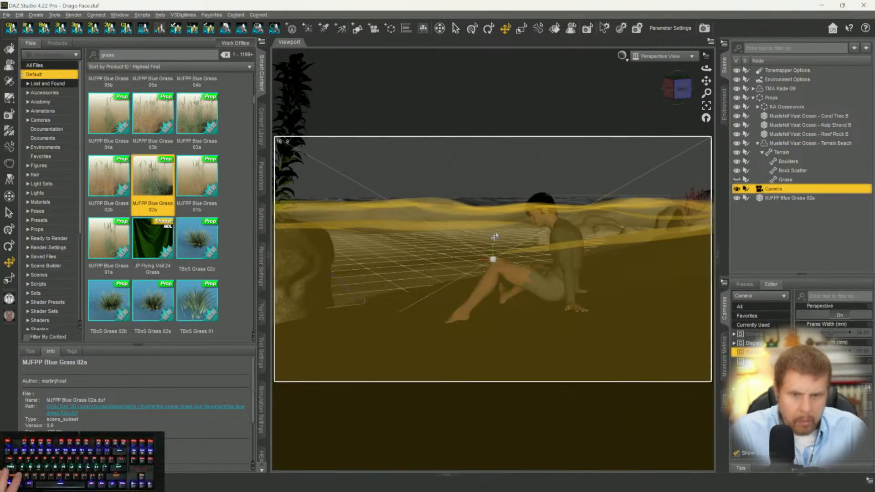
click(261, 176)
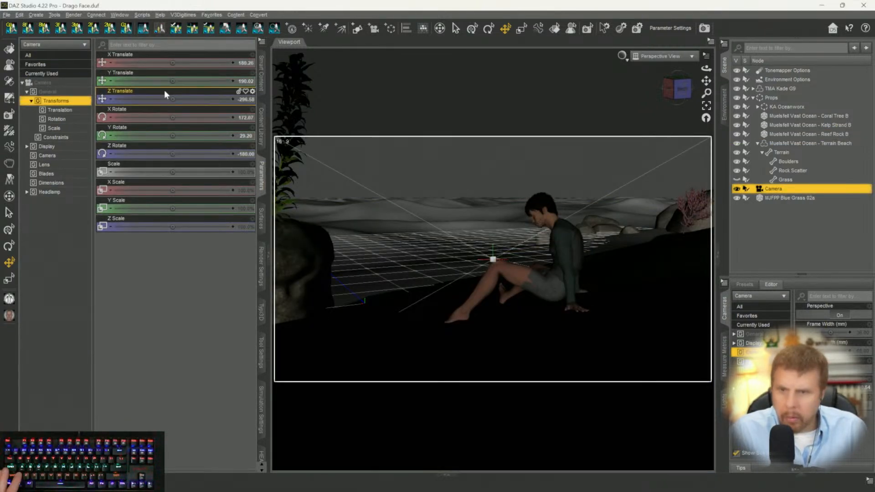
mouse_move(172, 84)
mouse_down()
mouse_move(204, 84)
mouse_move(156, 83)
mouse_move(164, 83)
mouse_up()
key(ctrl+z)
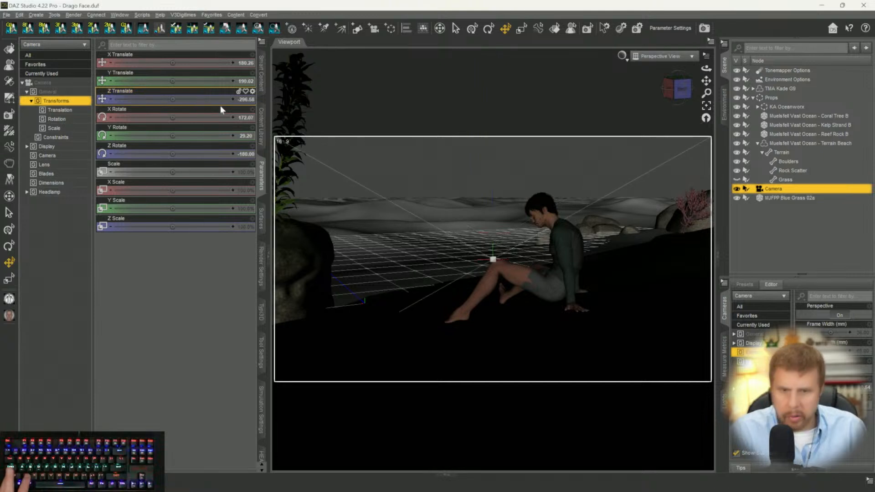
click(663, 56)
click(647, 133)
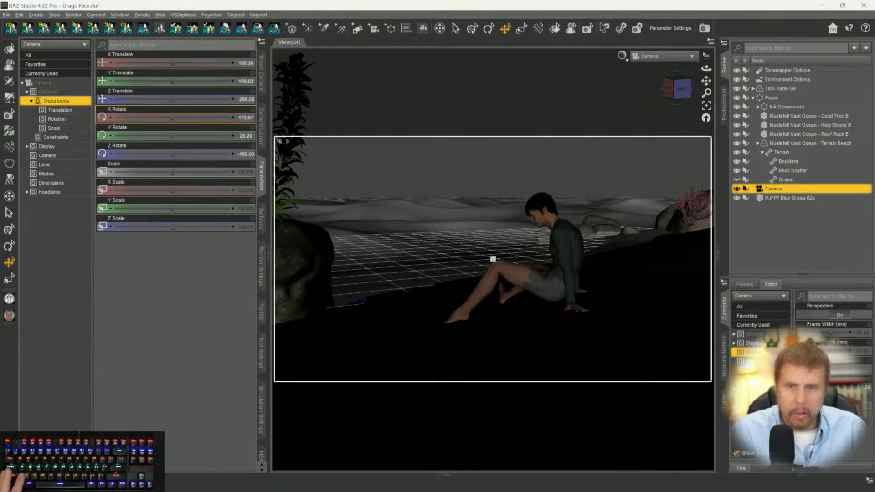
click(209, 15)
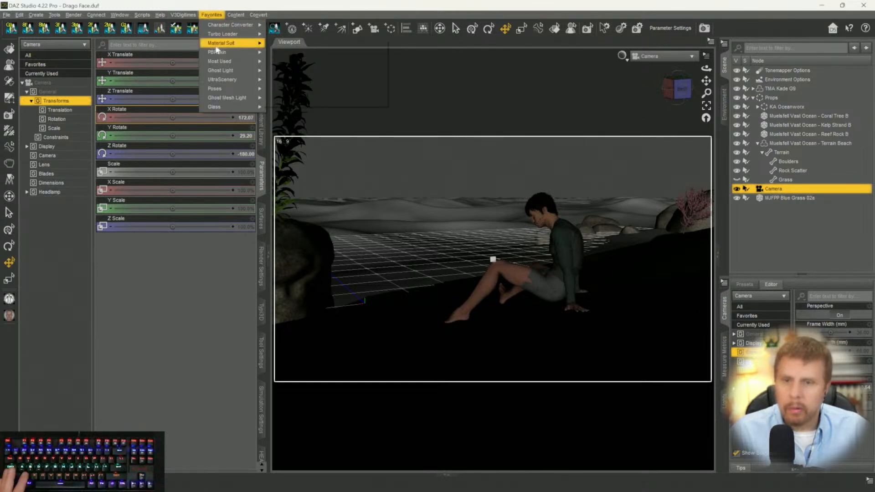
mouse_move(219, 54)
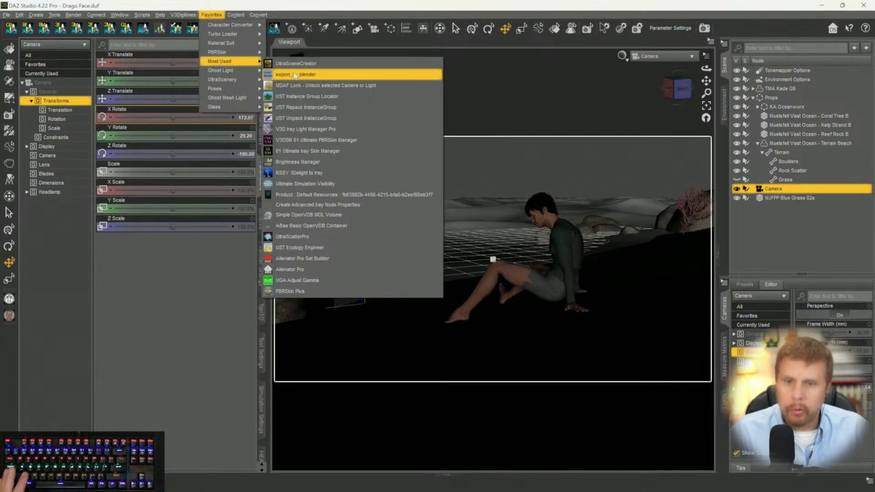
click(292, 87)
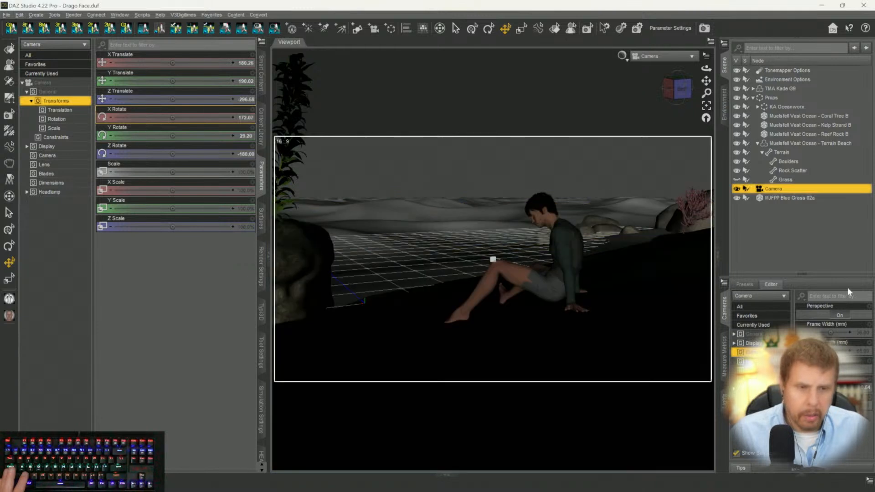
Move the blue grass prop to the base of the large foreground rock, at X Translate about 139 and Y Translate about 67.
click(778, 199)
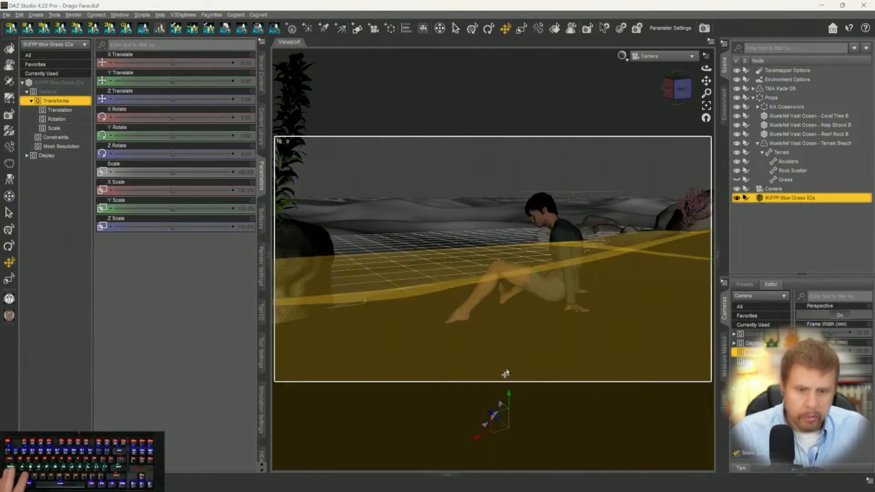
drag(508, 399, 547, 258)
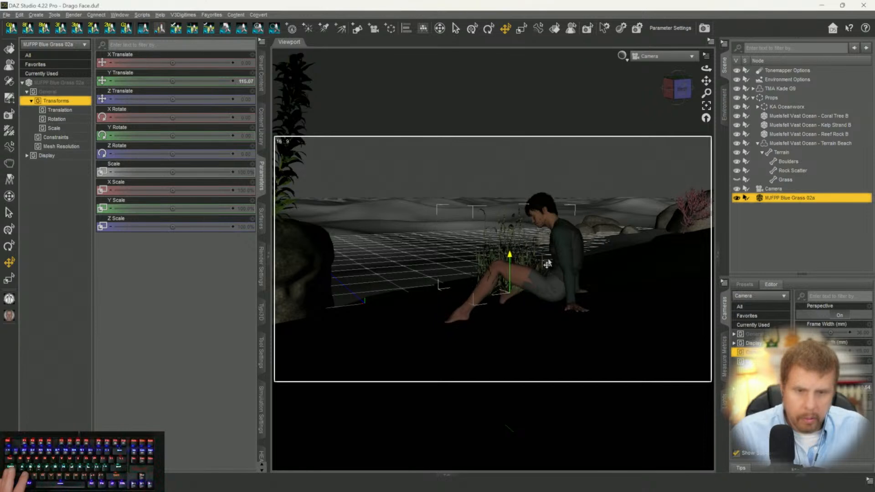
drag(467, 321, 263, 307)
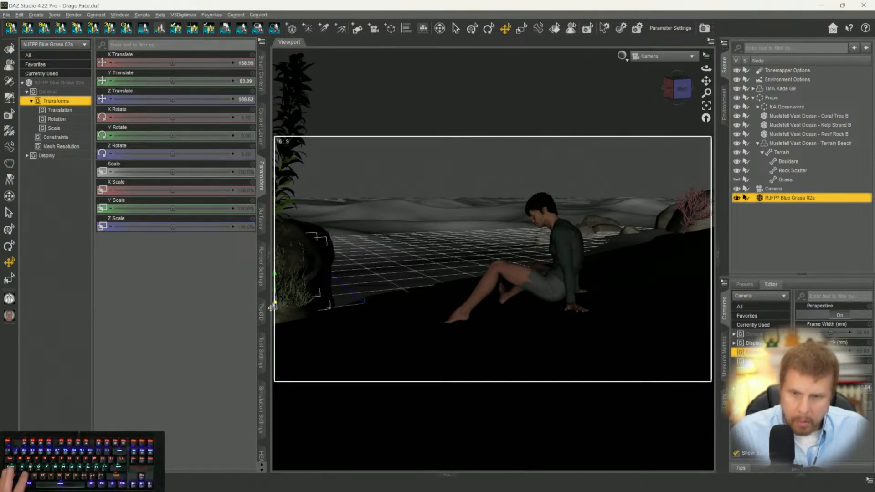
drag(173, 80, 156, 81)
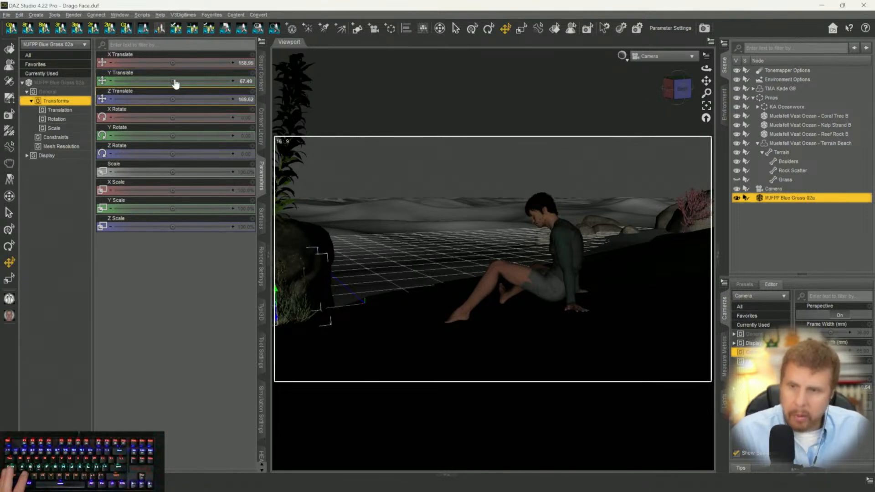
drag(172, 62, 153, 62)
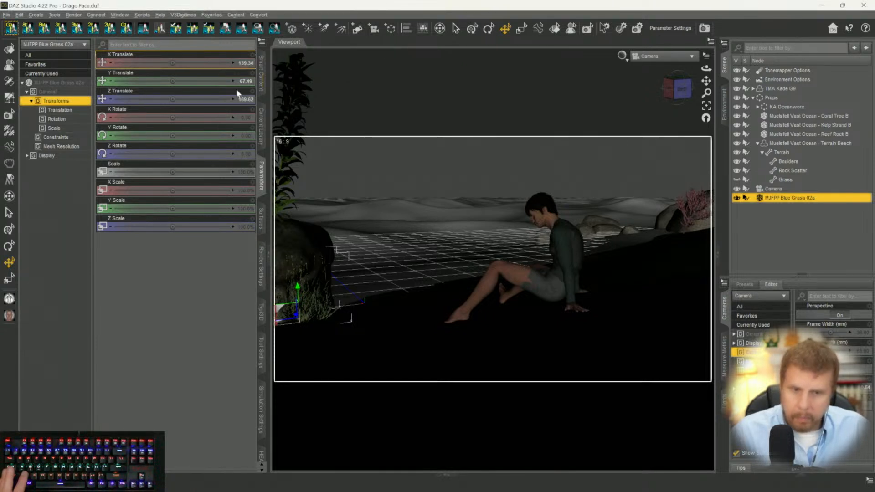
Duplicate the grass prop's node hierarchy and shift the original clump behind the figure to an X Translate of about -336.
click(19, 15)
mouse_move(30, 78)
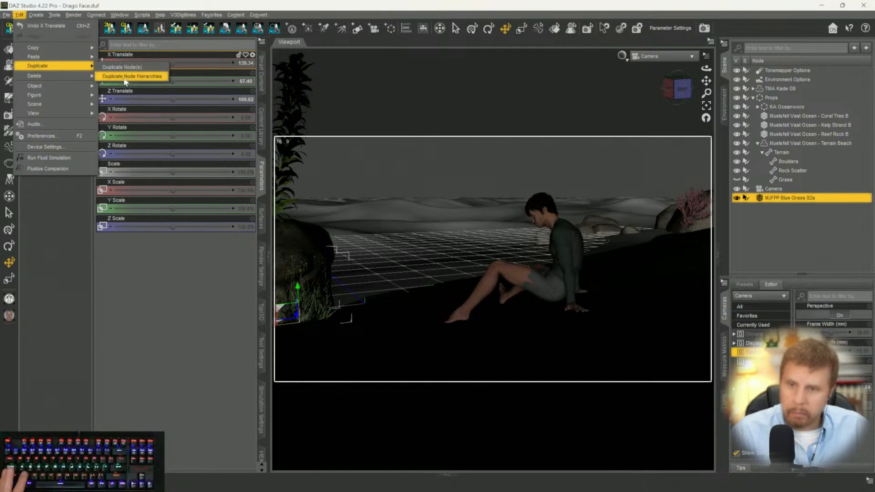
click(125, 78)
drag(172, 59, 140, 59)
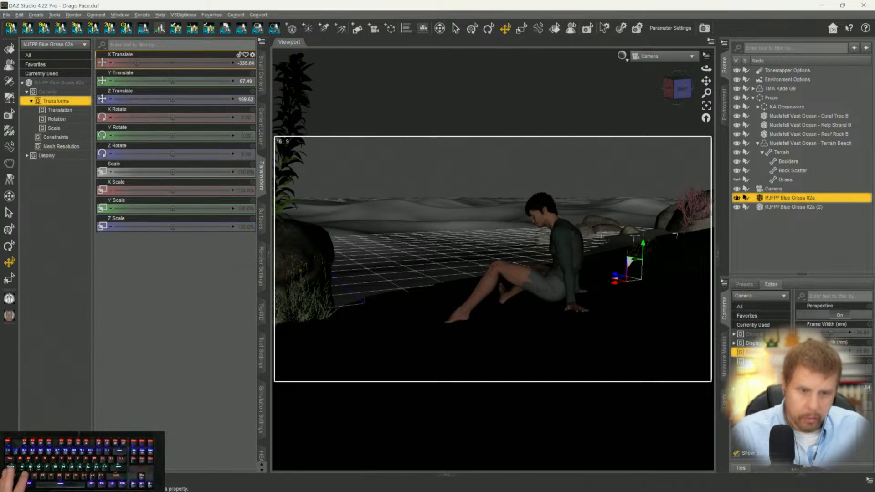
click(643, 246)
click(796, 235)
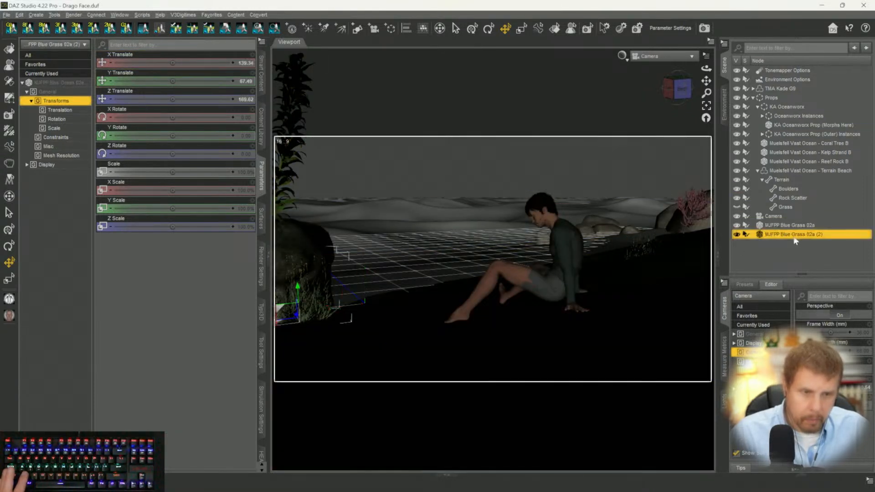
click(786, 226)
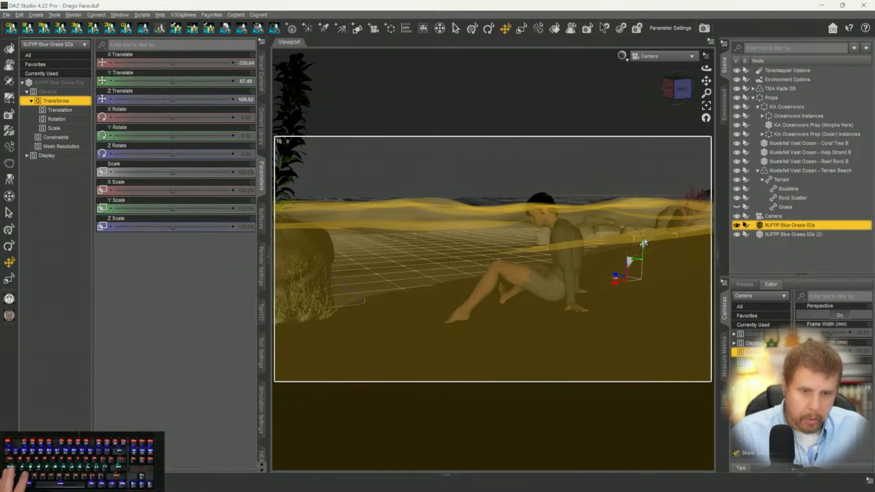
Raise the original grass clump to a Y Translate of about 113 and bring it forward to X about -189, Z about -67.5.
drag(642, 246, 648, 218)
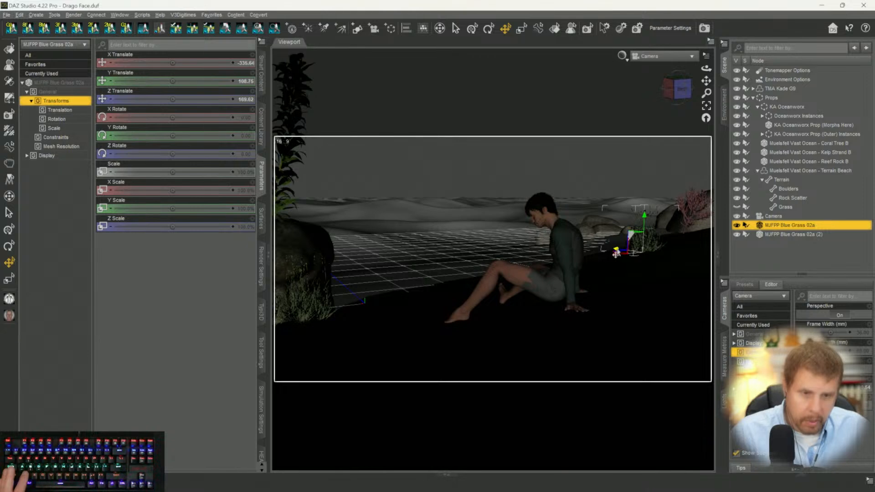
drag(616, 253, 654, 273)
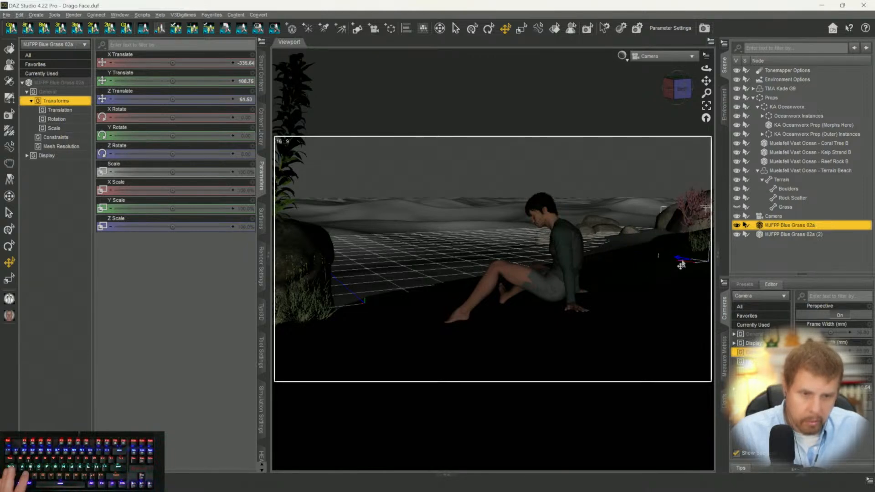
drag(680, 272, 638, 290)
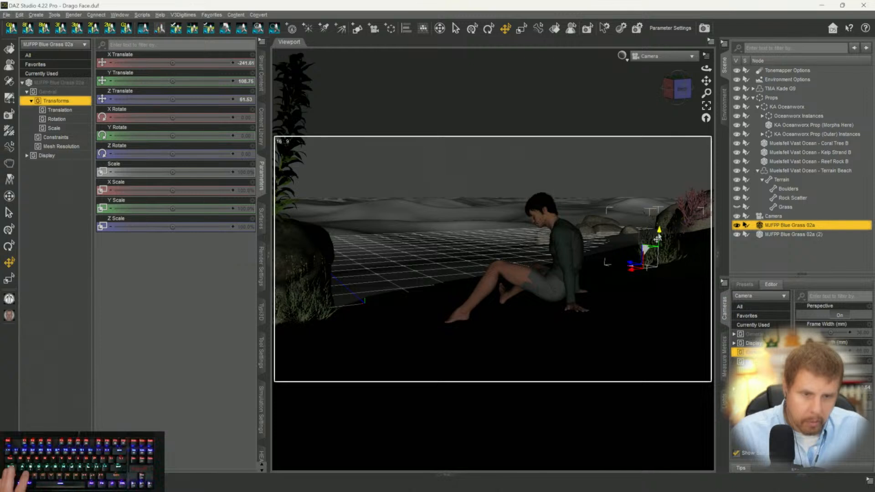
drag(659, 230, 659, 230)
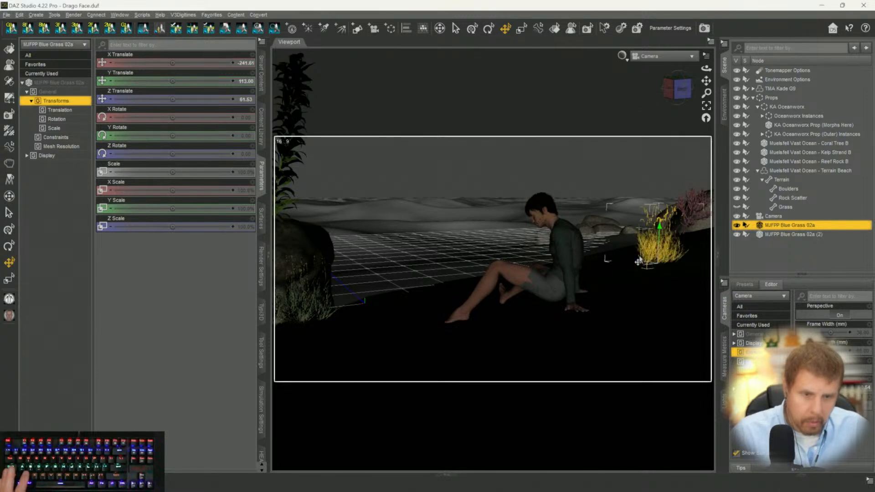
drag(634, 272, 679, 336)
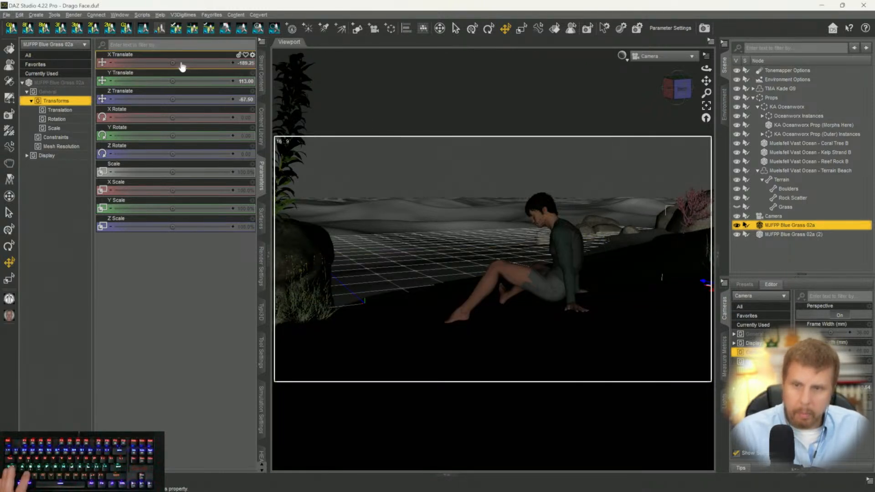
Bring the original grass clump into the foreground behind the figure's back, at X Translate about 23, Y about 135 and Z about -175.
drag(173, 62, 203, 63)
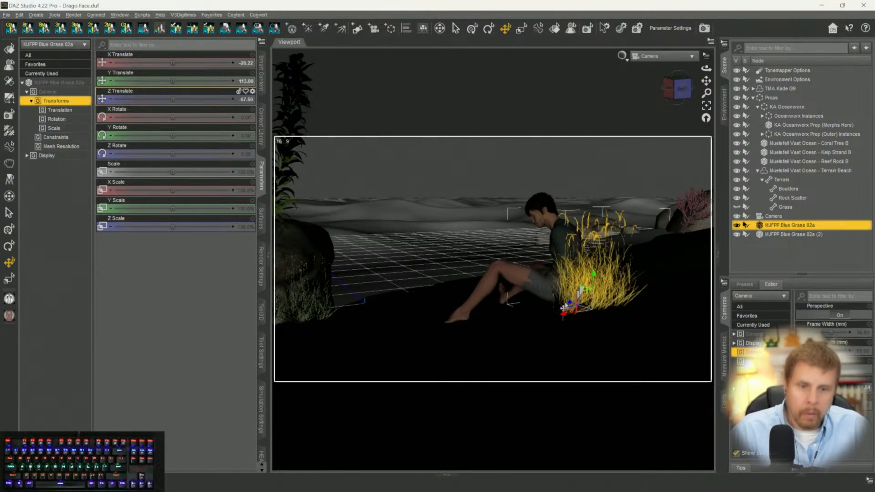
drag(568, 308, 682, 381)
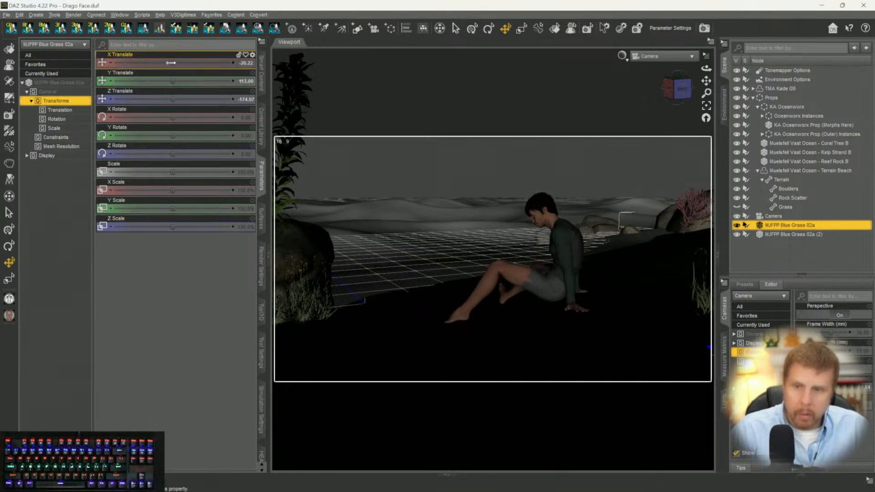
drag(173, 63, 204, 63)
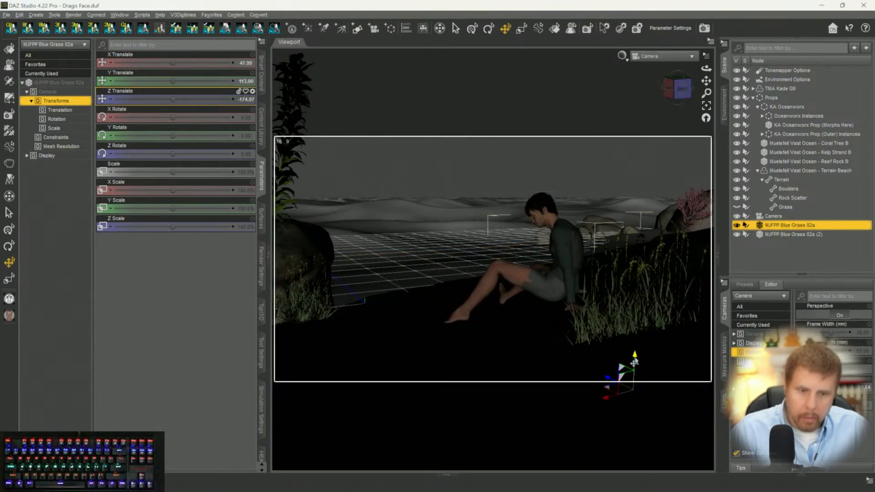
drag(630, 348, 629, 307)
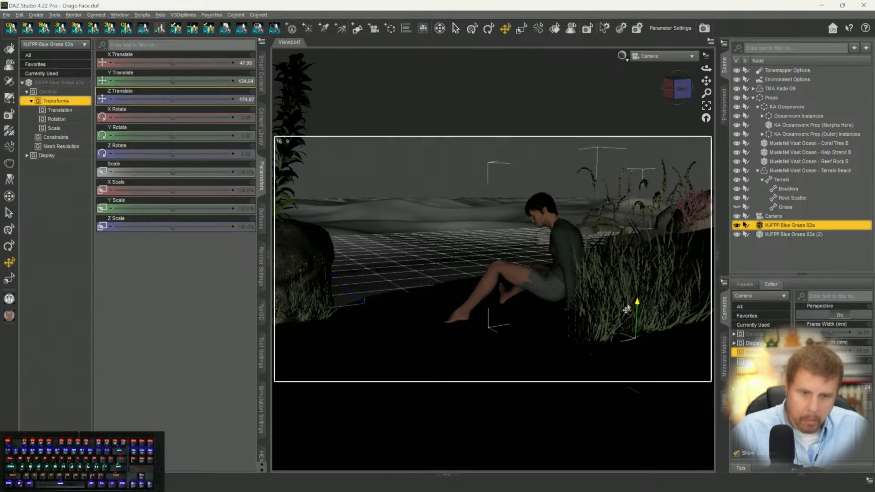
drag(607, 351, 656, 348)
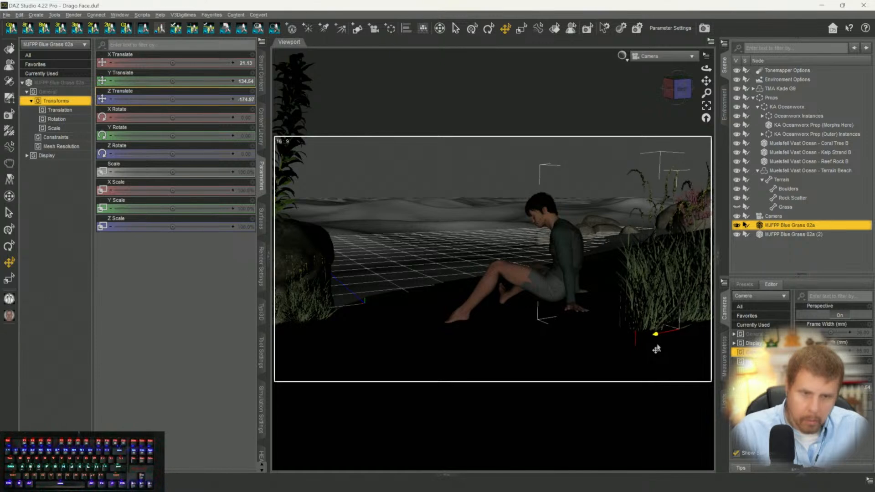
Try Coral Tree B in the foreground near the large rock, at X about 132 and Z about -527, scaled to about 35%.
click(691, 209)
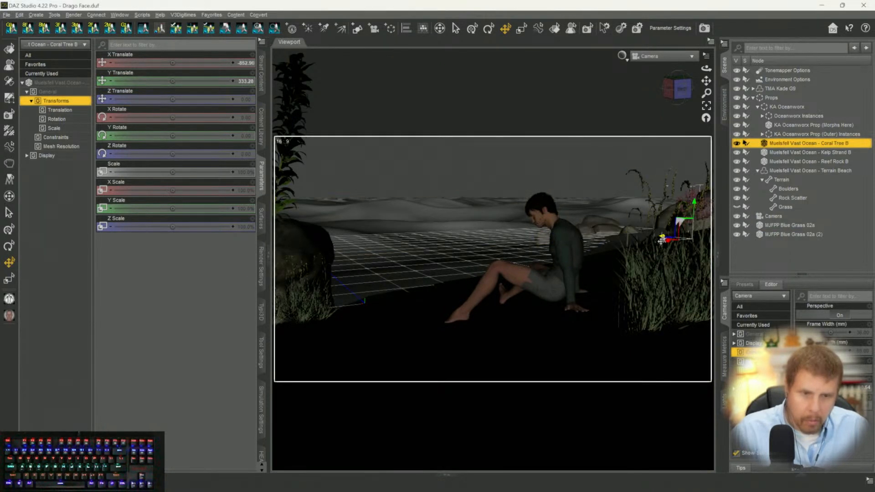
drag(634, 254, 643, 292)
drag(665, 254, 314, 410)
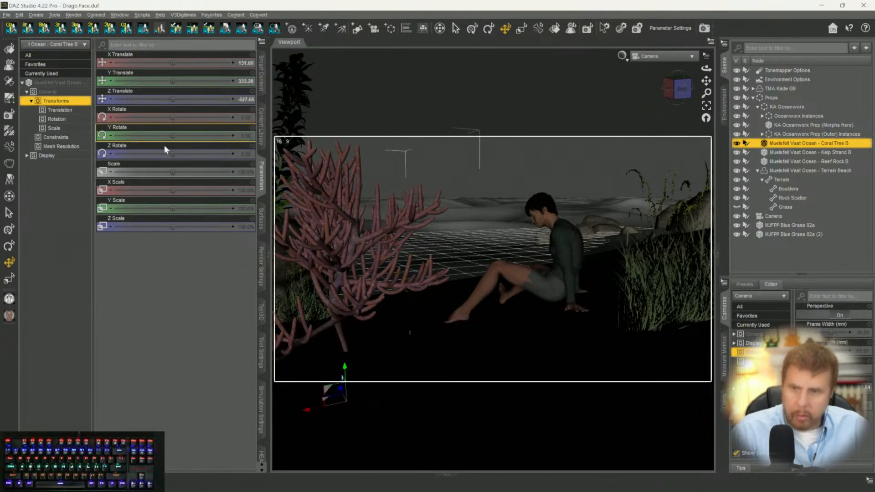
drag(172, 171, 143, 172)
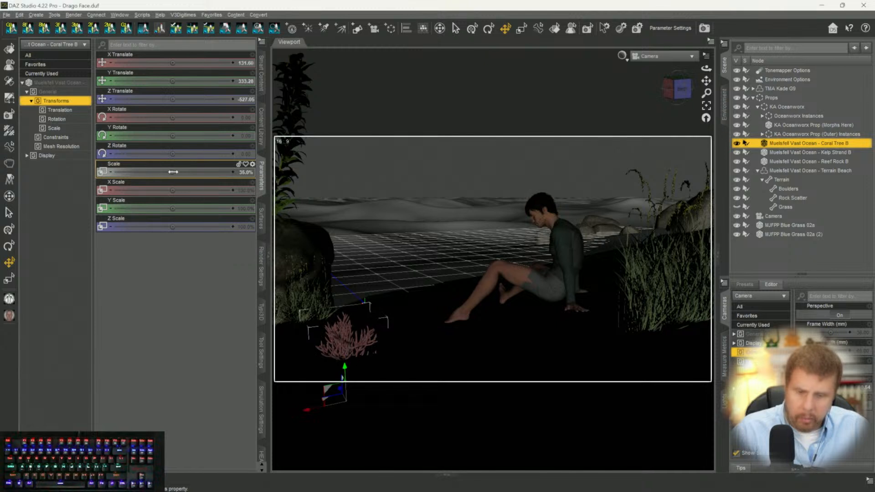
Delete Coral Tree B from the scene and save the scene file.
key(Delete)
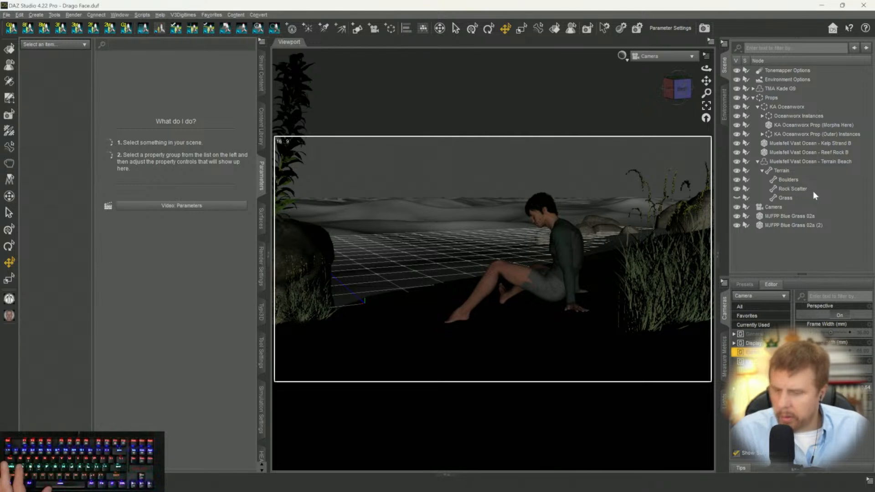
key(ctrl+s)
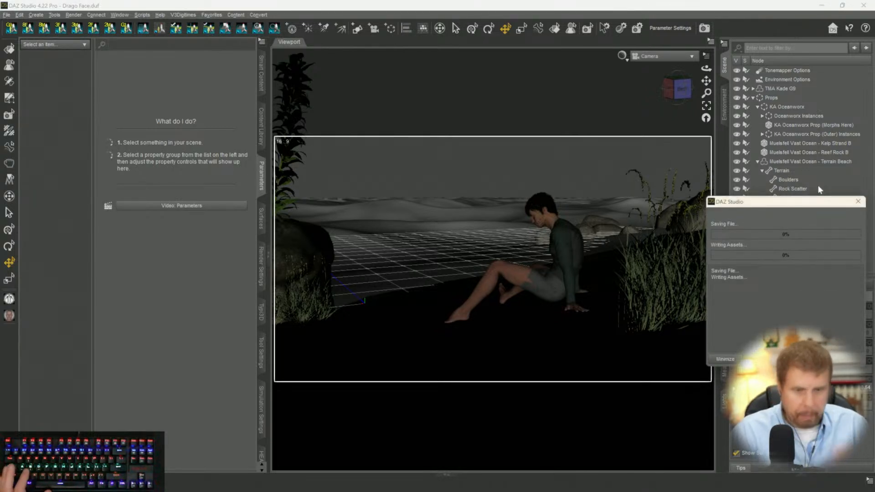
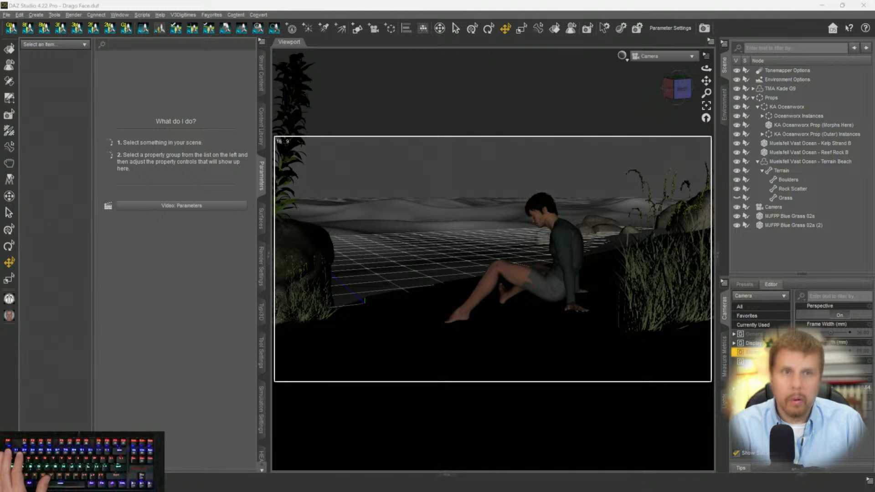
drag(0, 395, 0, 394)
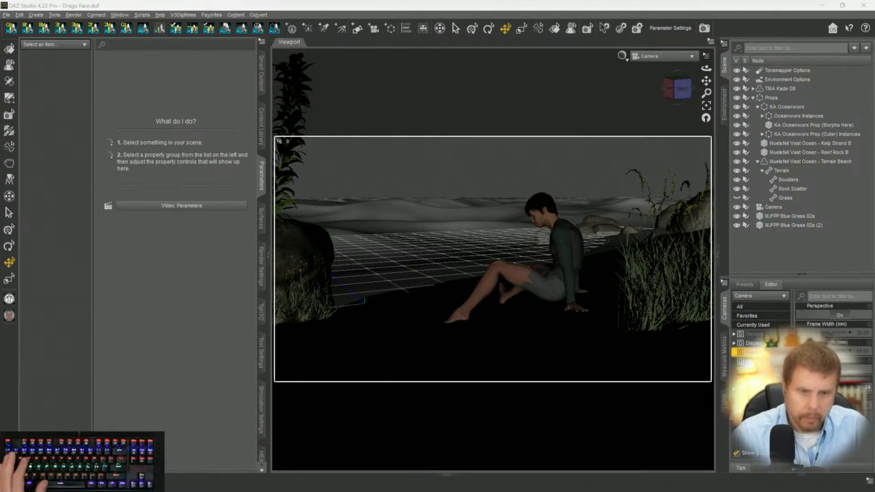
Raise the grass clump behind the figure to a Y Translate of about 137 and preview the camera view in Iray.
click(676, 325)
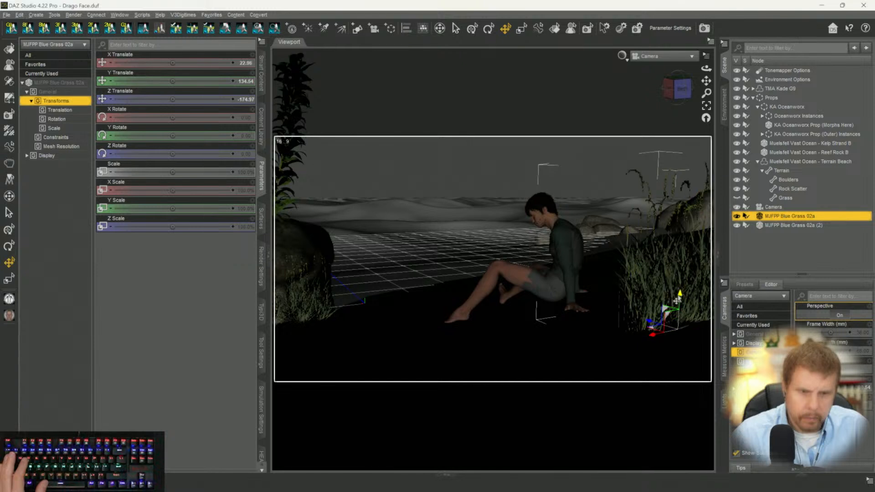
drag(677, 300, 679, 295)
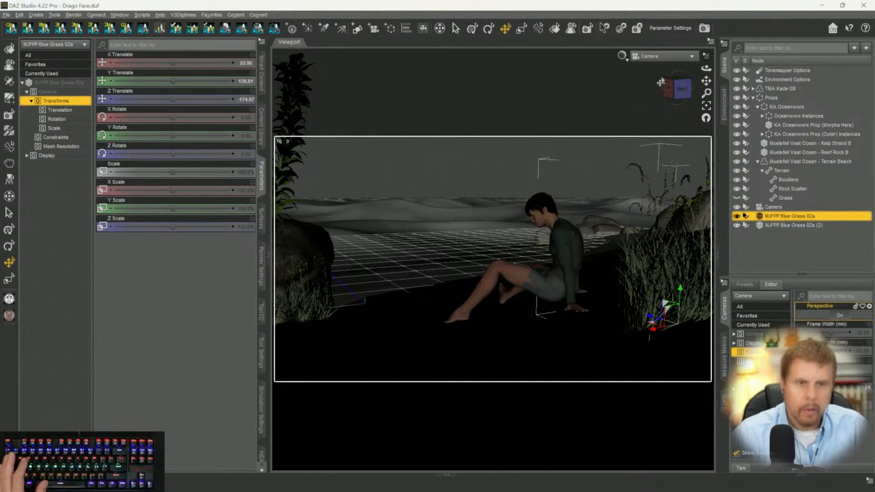
key(ctrl+0)
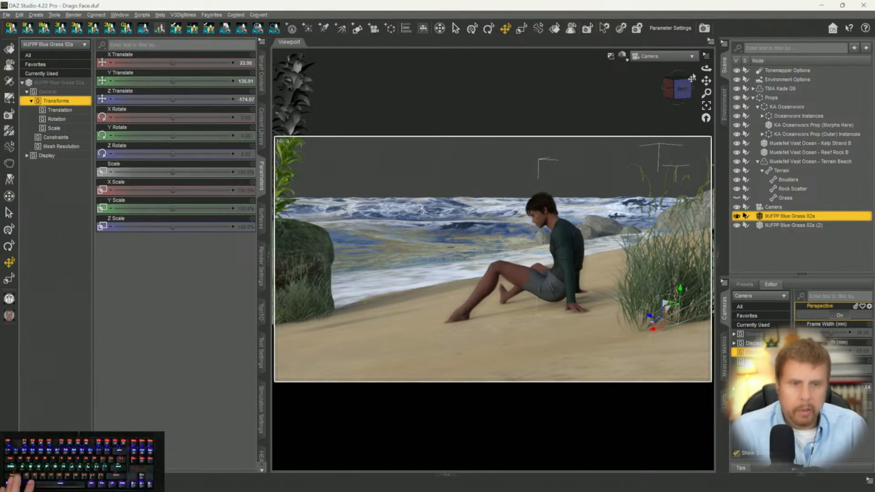
drag(685, 90, 686, 90)
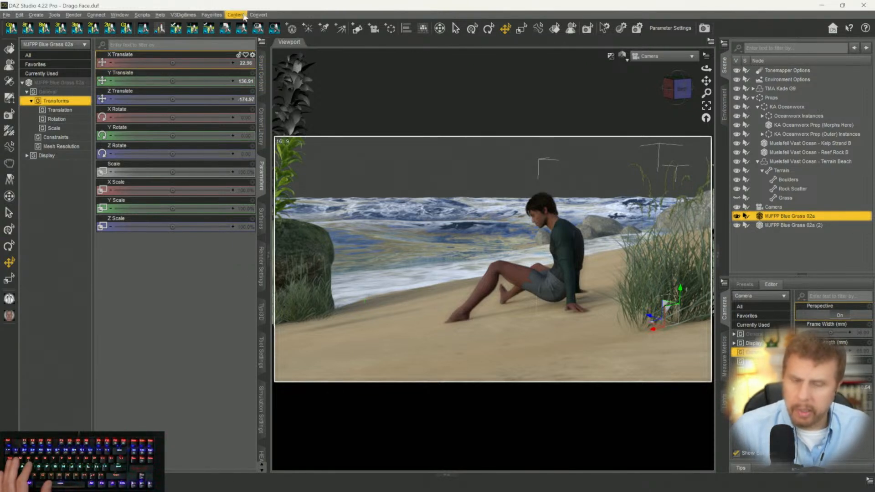
Create a plane primitive at World Center with a Y Positive axis, select it, and return the viewport to Texture Shaded.
click(358, 29)
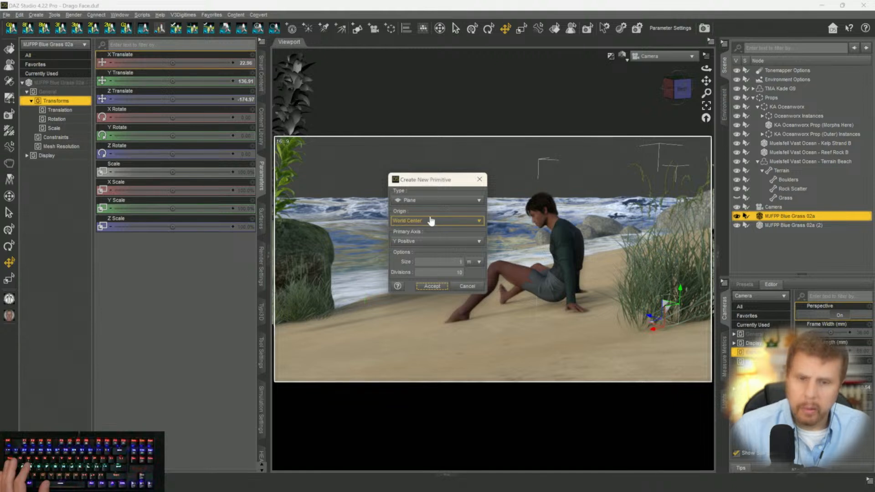
click(421, 202)
click(424, 203)
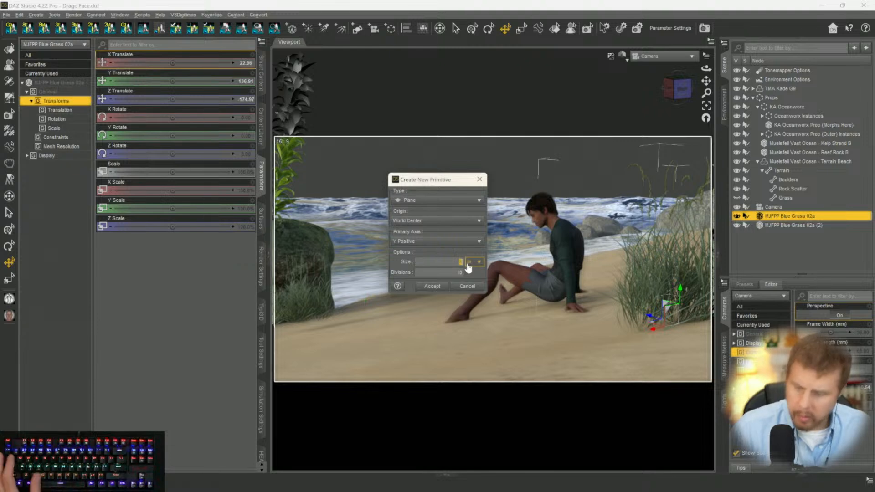
key(Return)
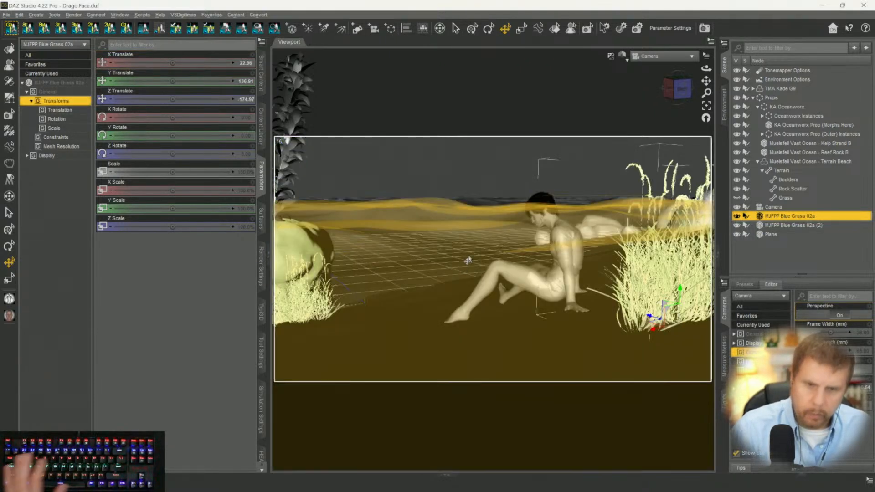
click(772, 234)
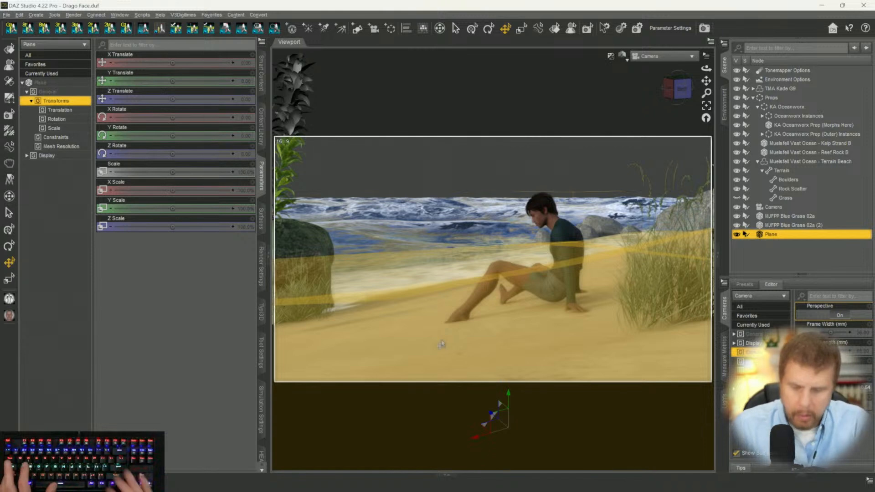
key(ctrl+9)
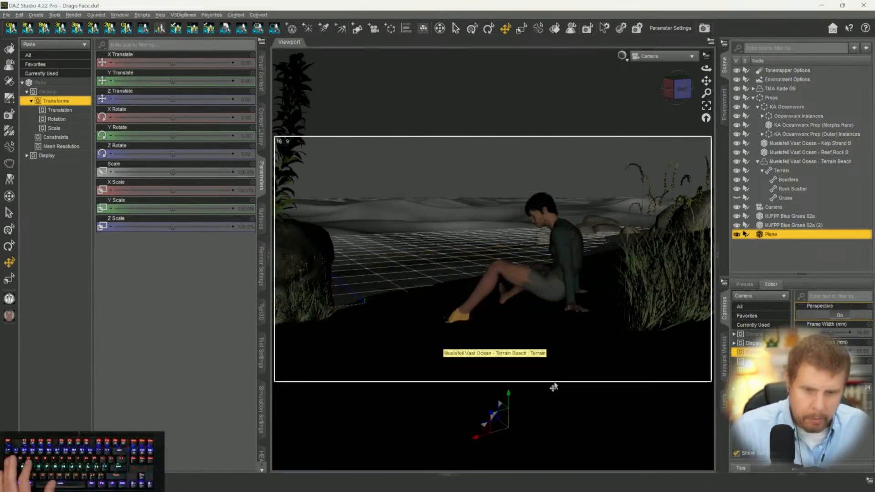
Raise the plane to a Y Translate of about 156, move it to Z about 873, and tilt it upright to an X Rotate of about -85.
drag(499, 399, 485, 207)
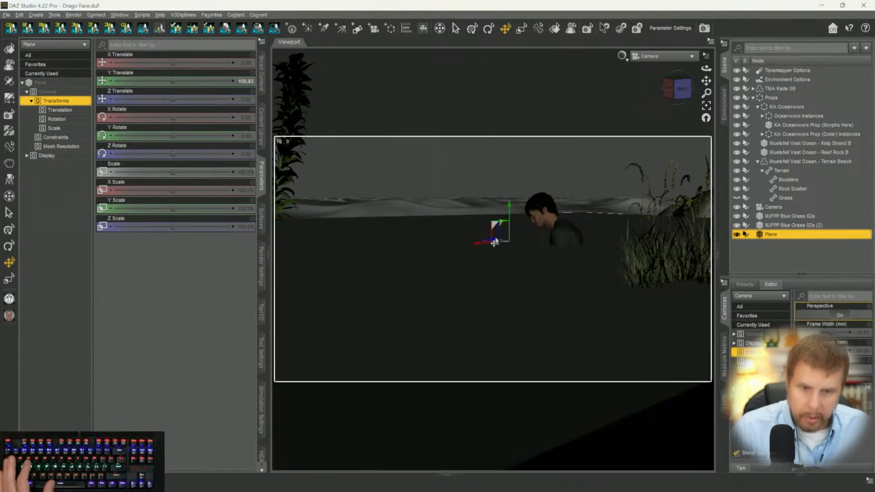
drag(492, 243, 310, 197)
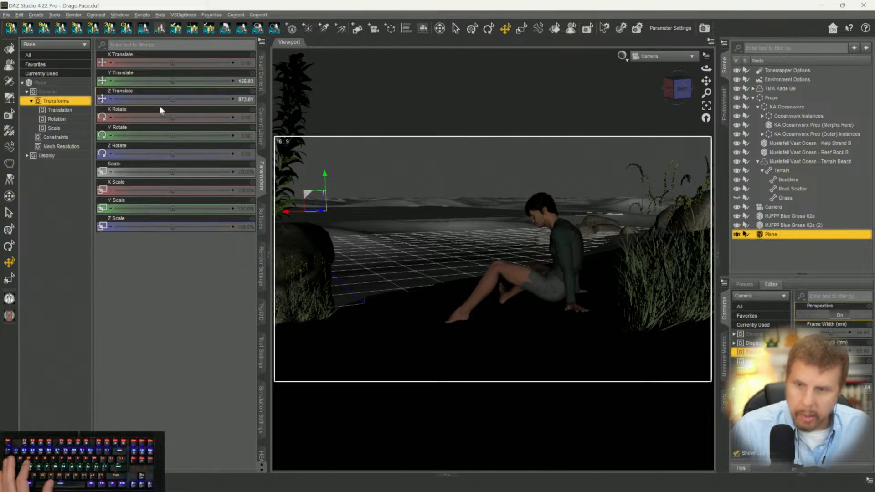
click(487, 29)
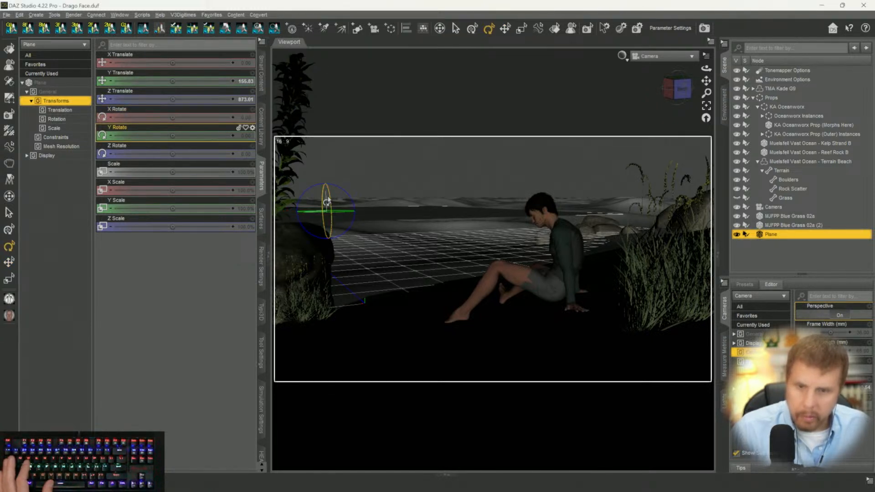
mouse_move(327, 201)
mouse_down()
mouse_move(326, 224)
mouse_move(327, 215)
mouse_up()
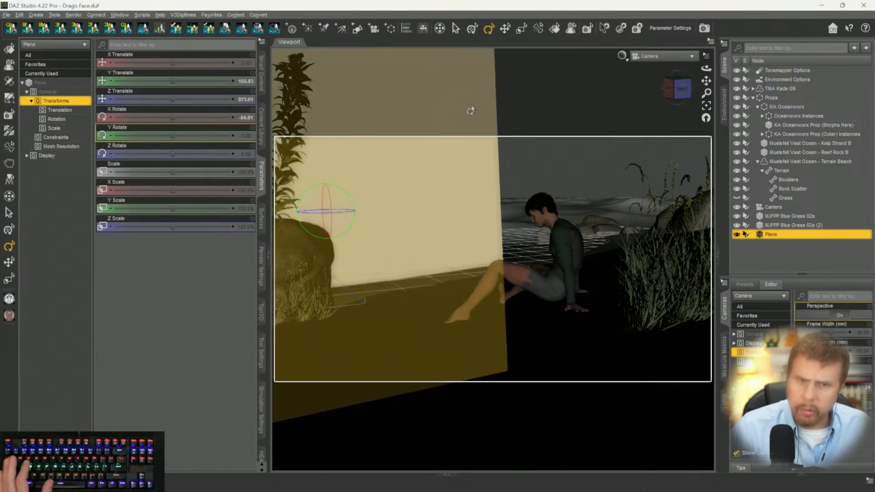
Move the upright plane far out behind the ocean, to a Y Translate of about -314 and a Z Translate of about 4788.
click(505, 30)
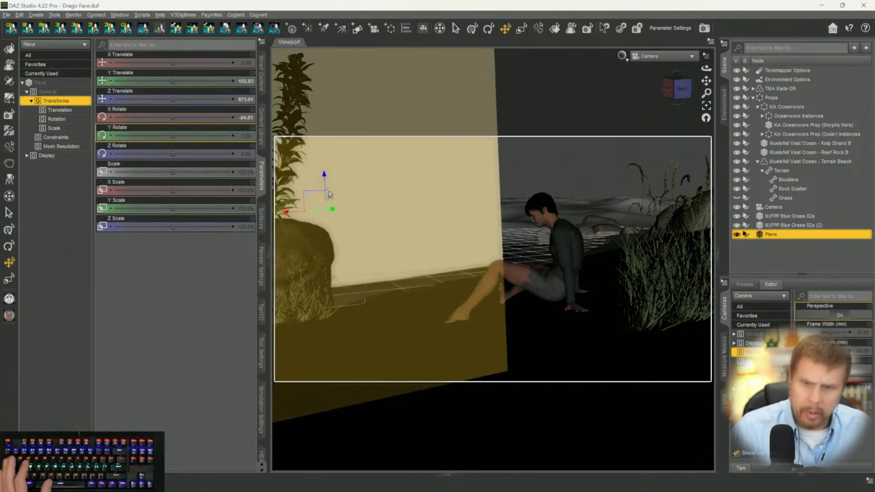
drag(286, 213, 470, 204)
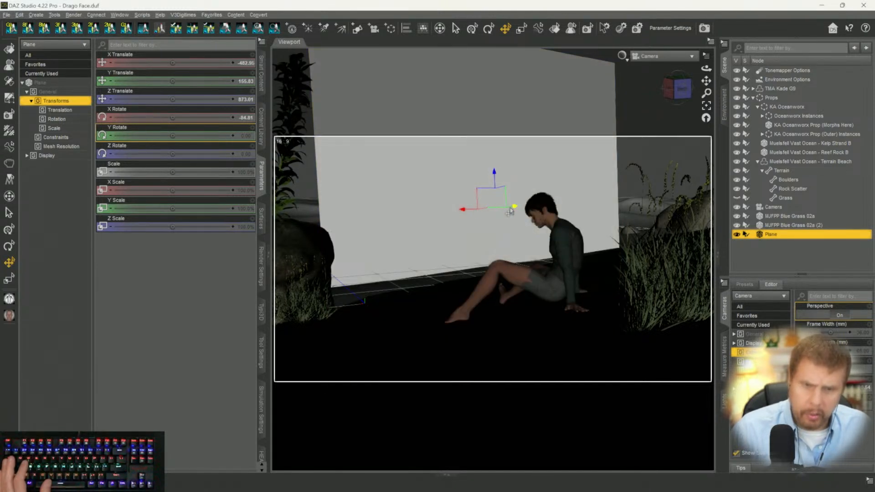
drag(514, 211, 272, 220)
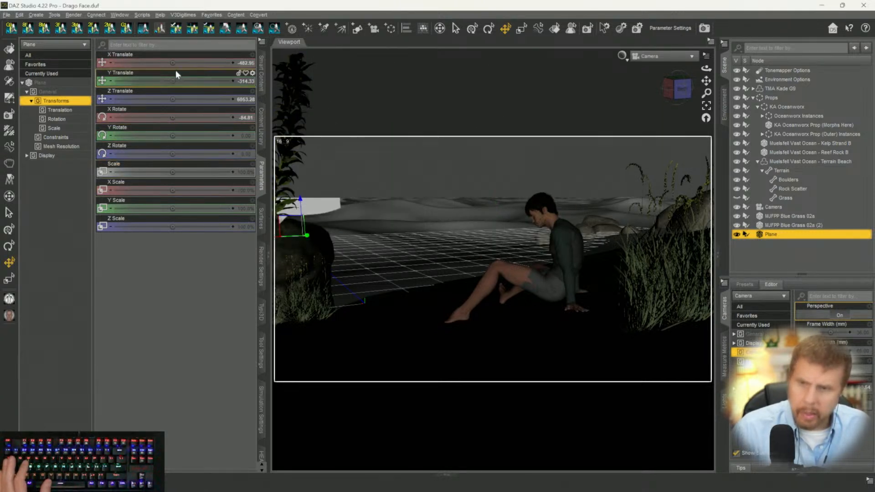
mouse_move(174, 63)
mouse_down()
mouse_move(146, 63)
mouse_move(173, 68)
mouse_up()
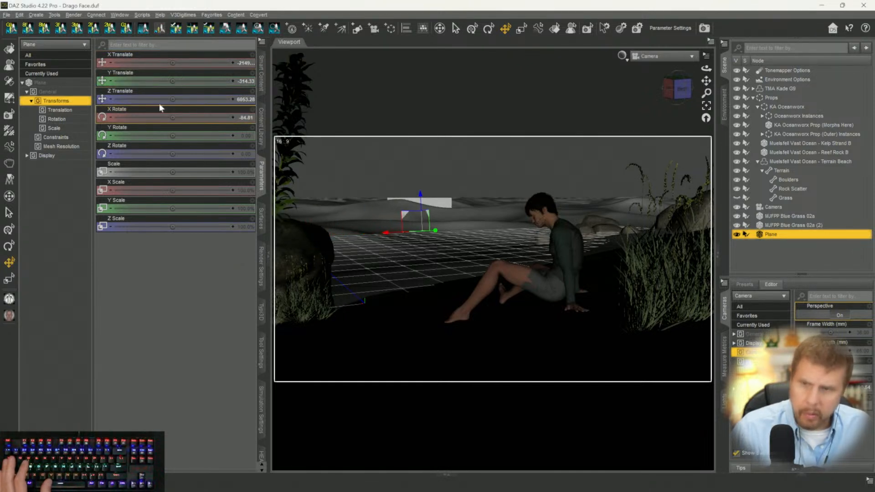
drag(173, 99, 227, 99)
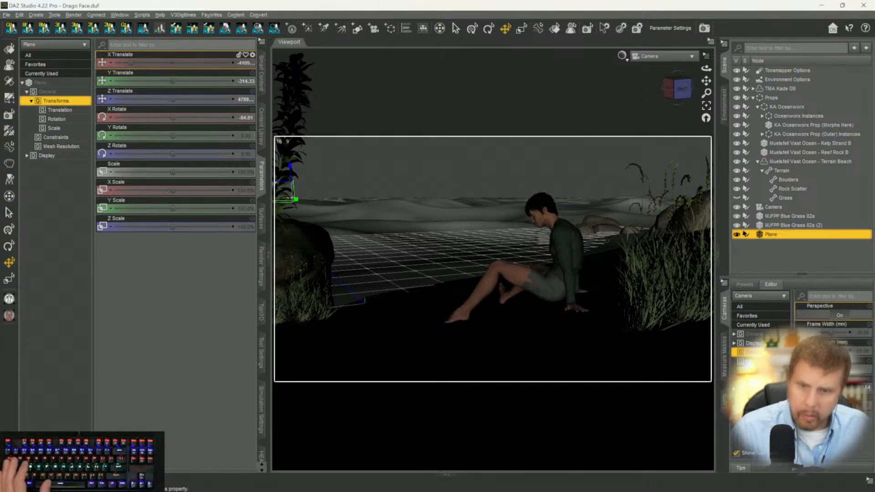
drag(129, 62, 129, 63)
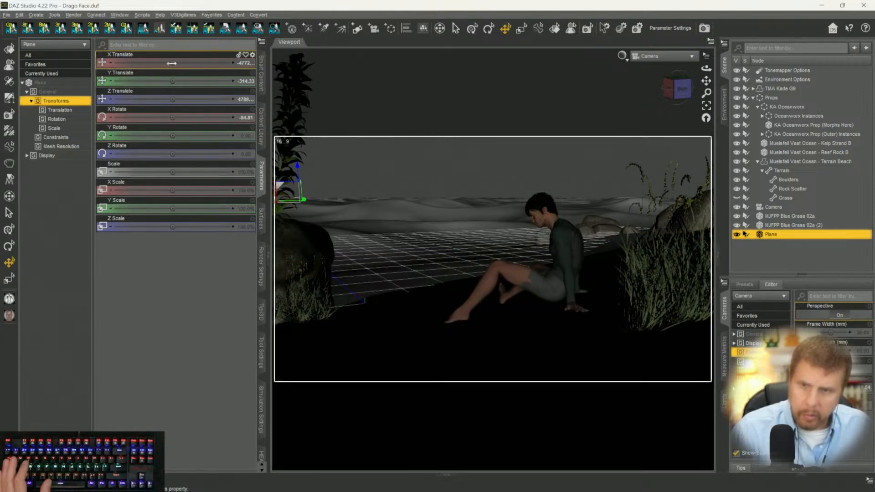
drag(152, 63, 127, 63)
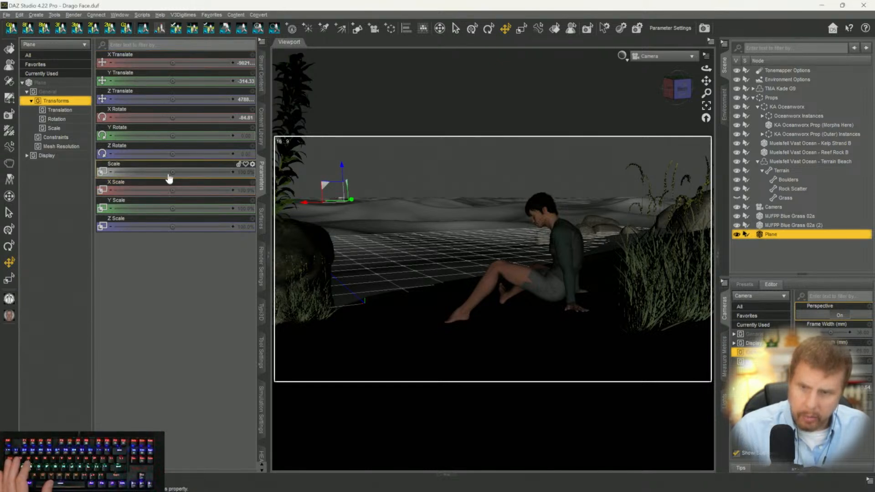
Enlarge the plane to about 1958% Scale and 358% X Scale, and shift it to X about -3395 so it spans the horizon.
drag(172, 172, 217, 172)
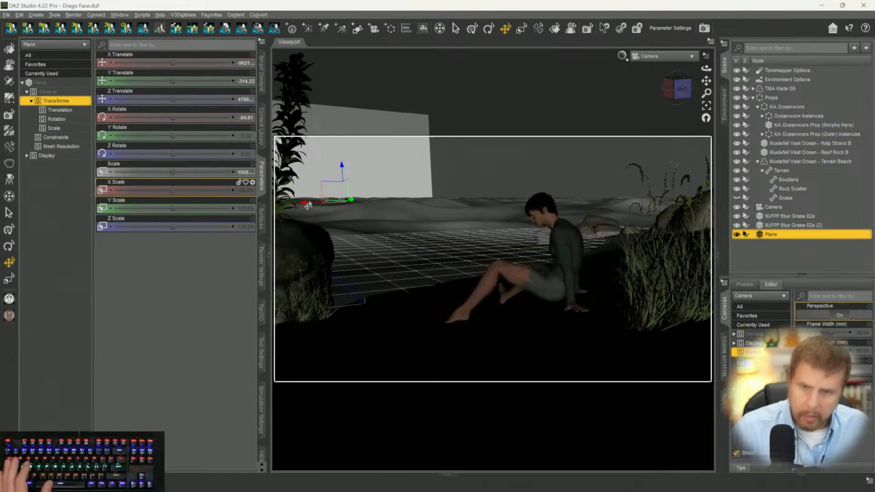
drag(303, 208, 457, 184)
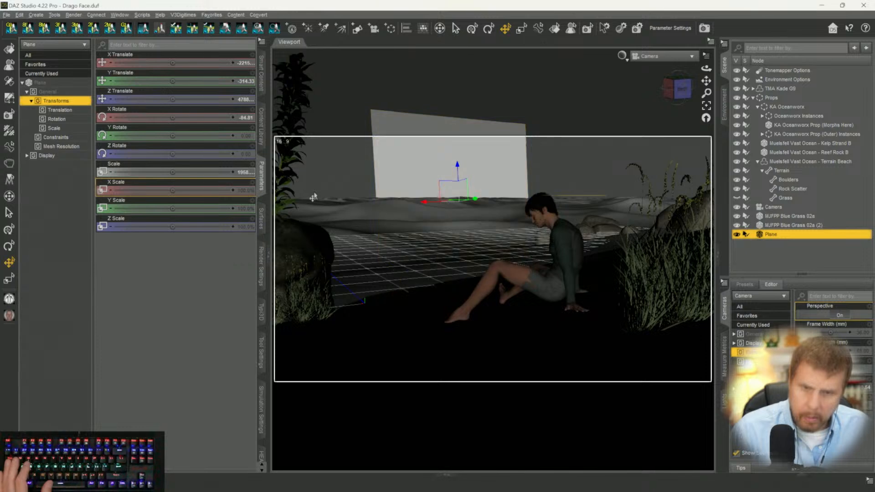
drag(170, 191, 205, 191)
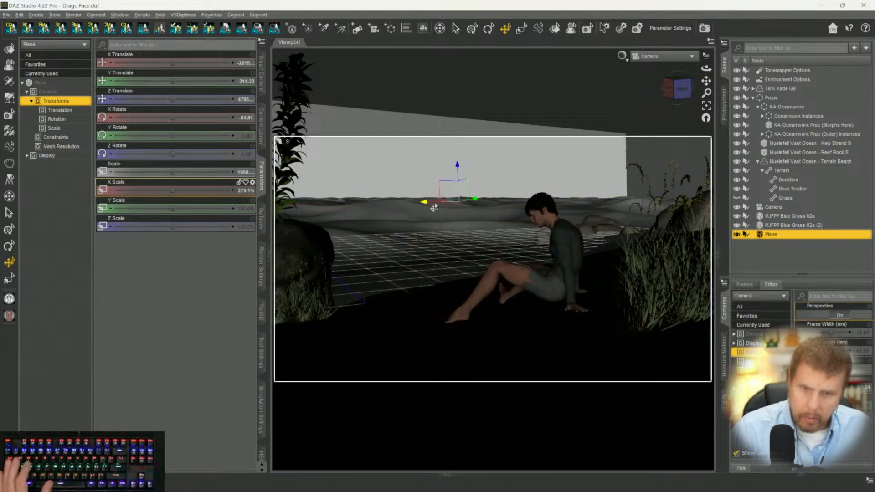
drag(425, 207, 513, 219)
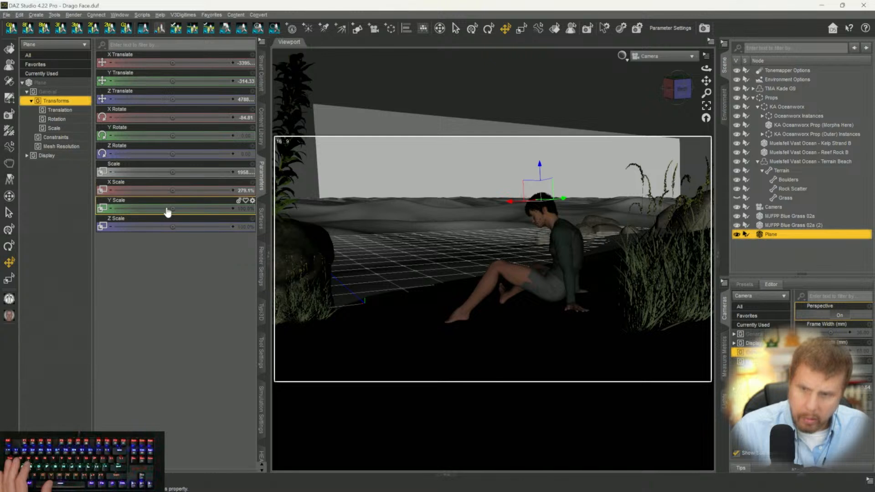
drag(172, 190, 203, 190)
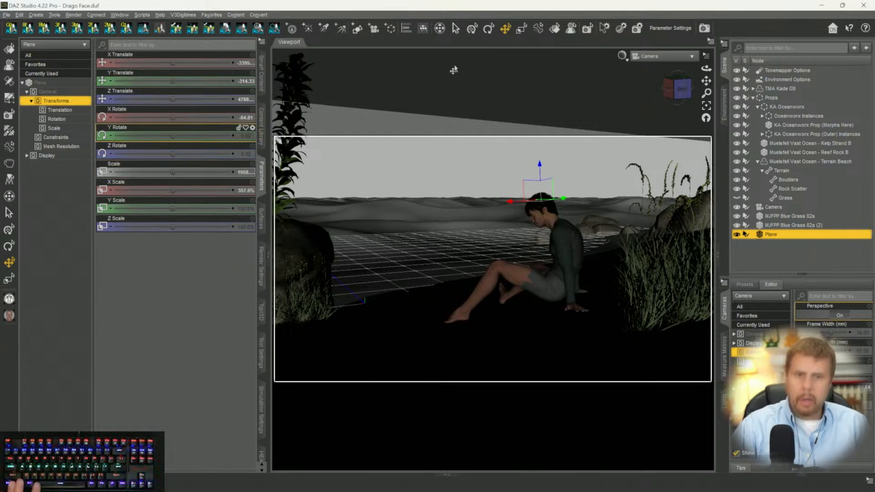
Rotate the background plane to a Y Rotate of about 4.6 so it squares up with the camera view.
click(489, 28)
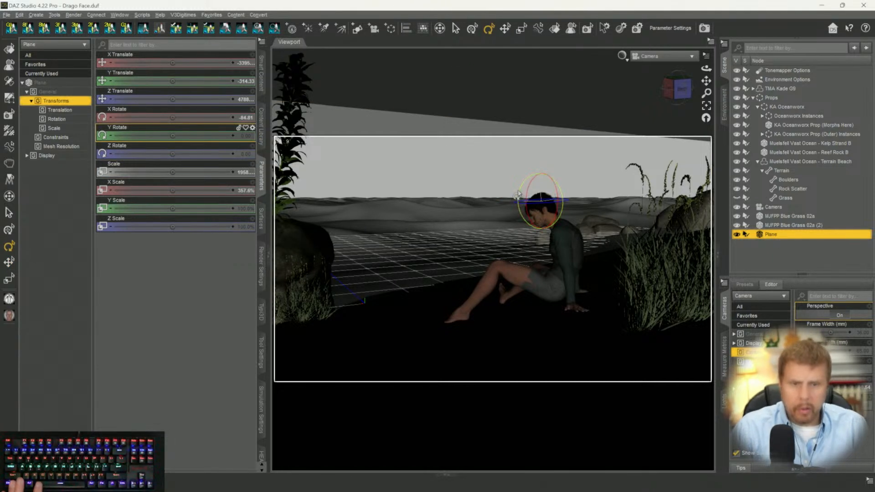
drag(526, 196, 516, 198)
key(ctrl+z)
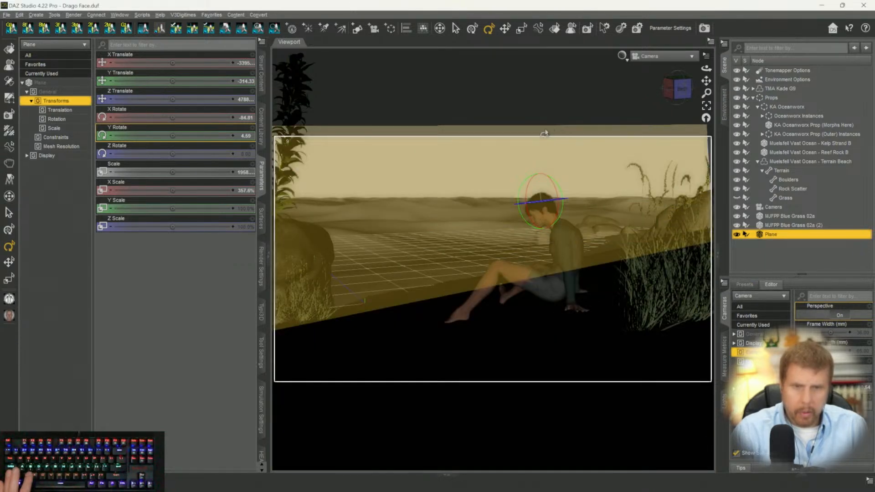
click(479, 115)
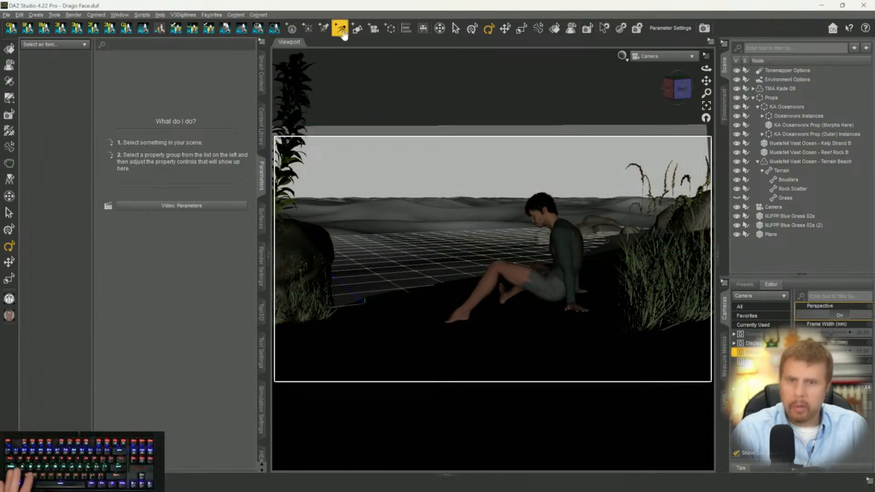
click(407, 140)
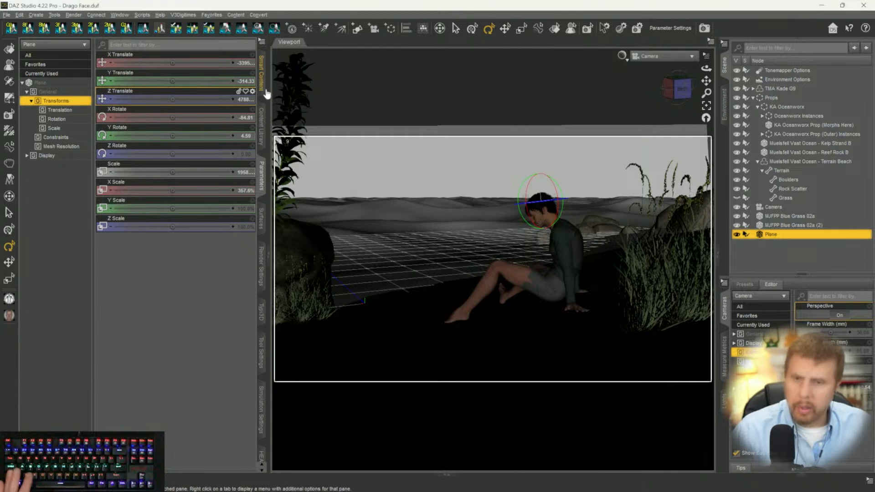
Apply the sunset sky image AHArt_RSGH_08.hdr from the HDRI All folder as the plane's Base Color map.
click(260, 218)
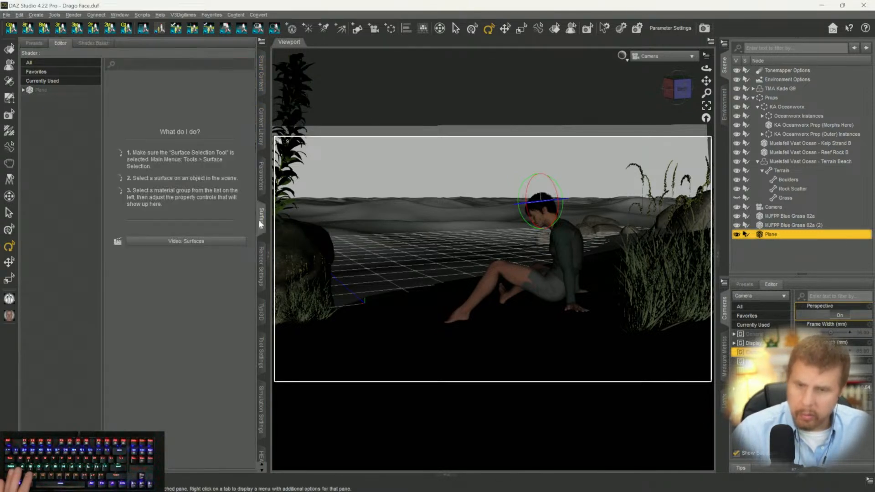
click(43, 90)
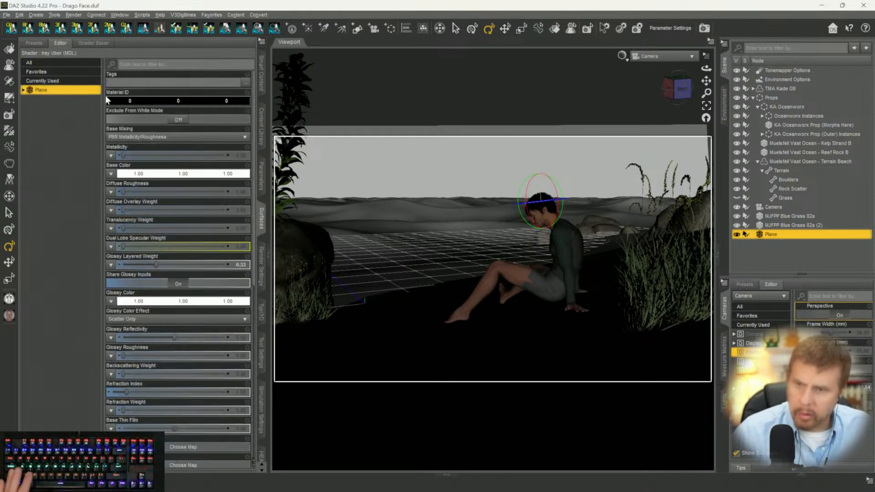
click(110, 175)
click(134, 11)
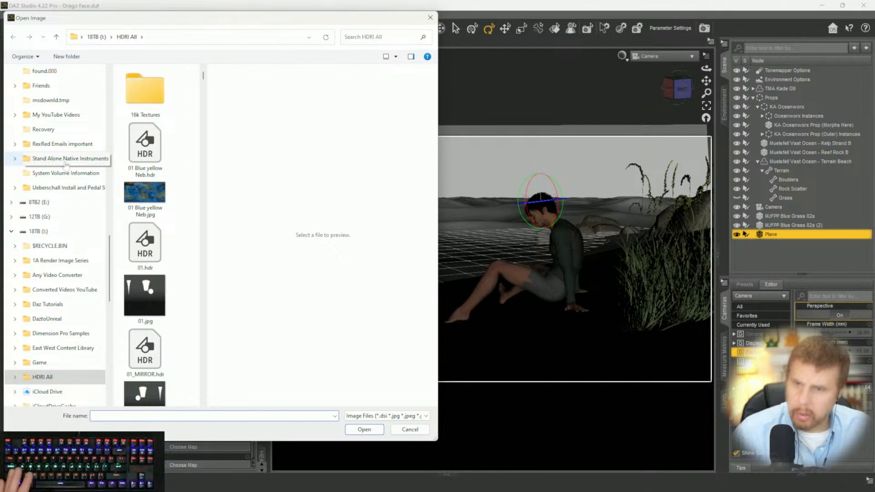
scroll(66, 164, up, 6)
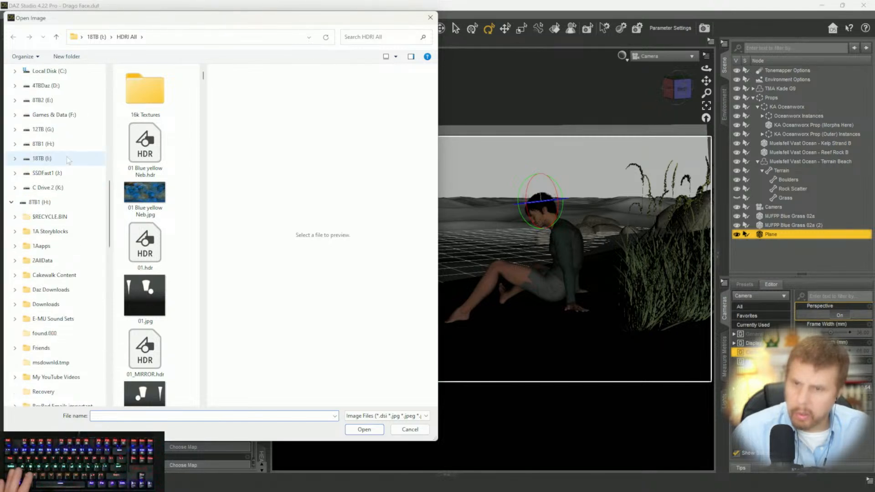
scroll(68, 160, up, 8)
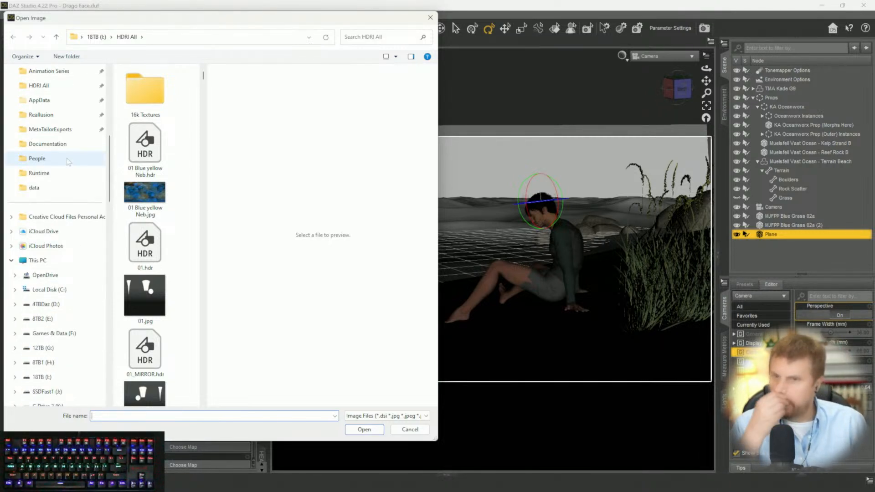
scroll(67, 160, up, 3)
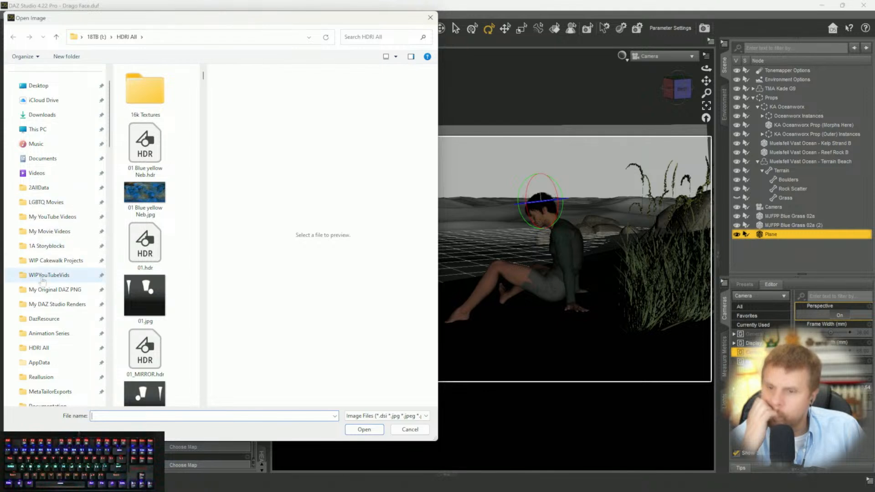
click(39, 347)
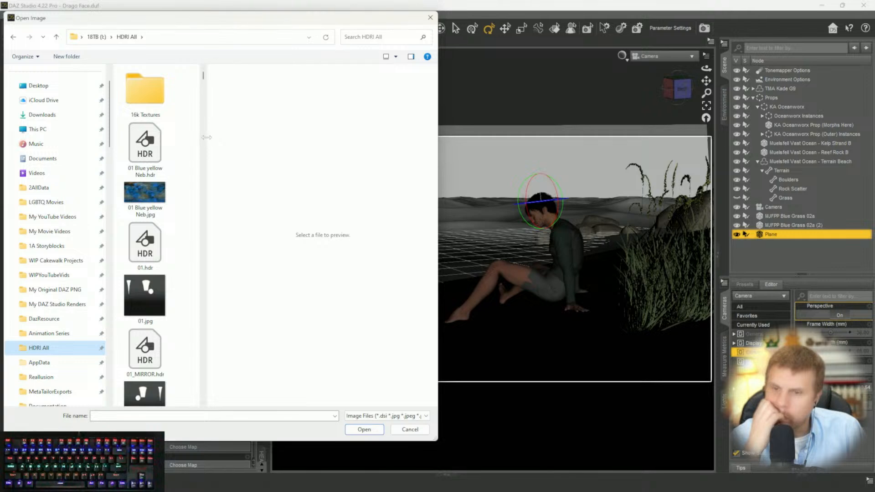
drag(207, 137, 708, 152)
scroll(645, 194, down, 5)
scroll(644, 194, down, 15)
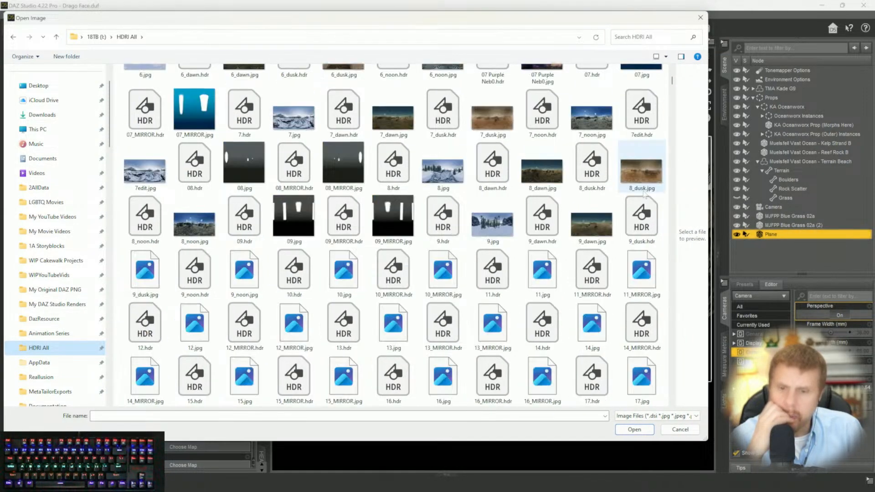
scroll(639, 194, up, 5)
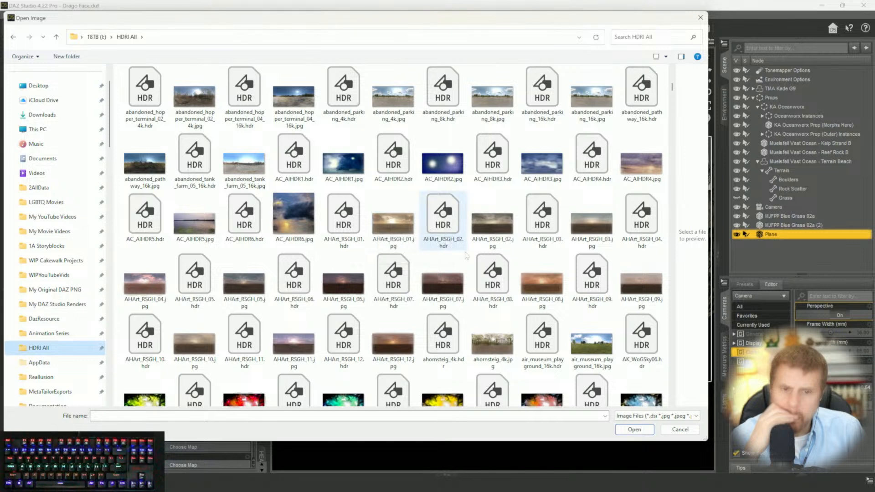
double_click(493, 284)
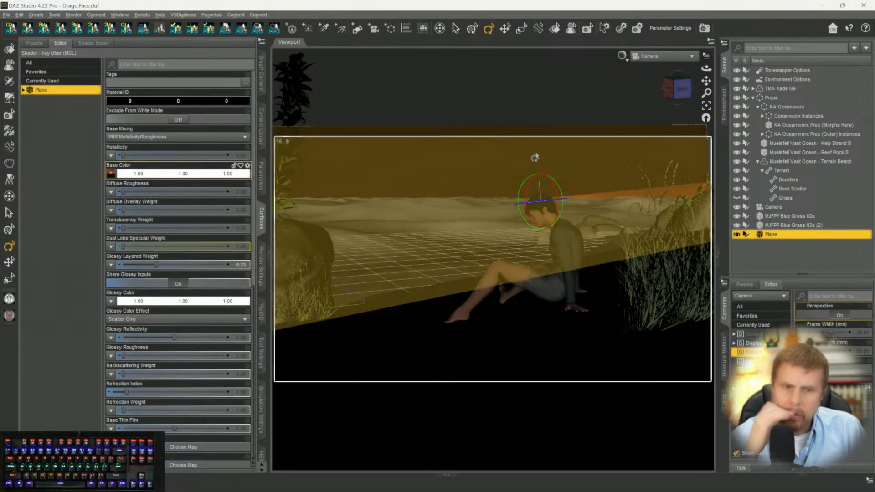
Turn the sky plane to a Y Rotate of about -140 and a Z Rotate of about 35 so the sunset lies level along the horizon.
drag(524, 188, 571, 177)
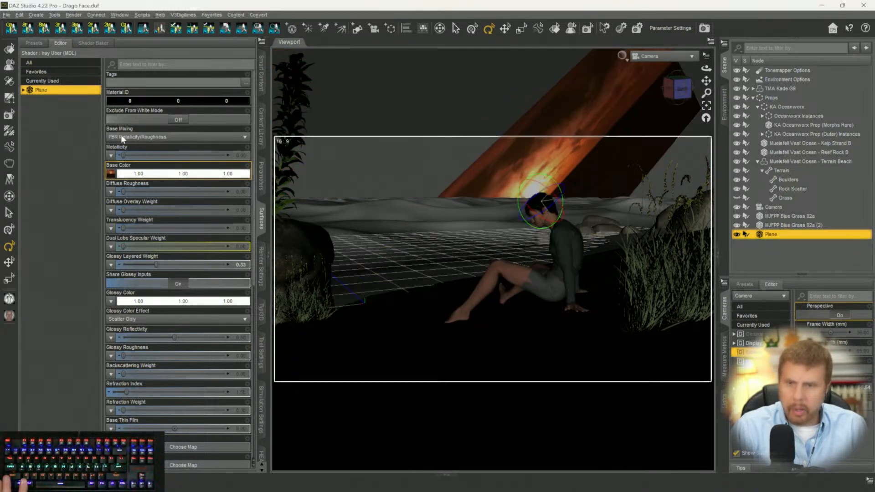
click(261, 176)
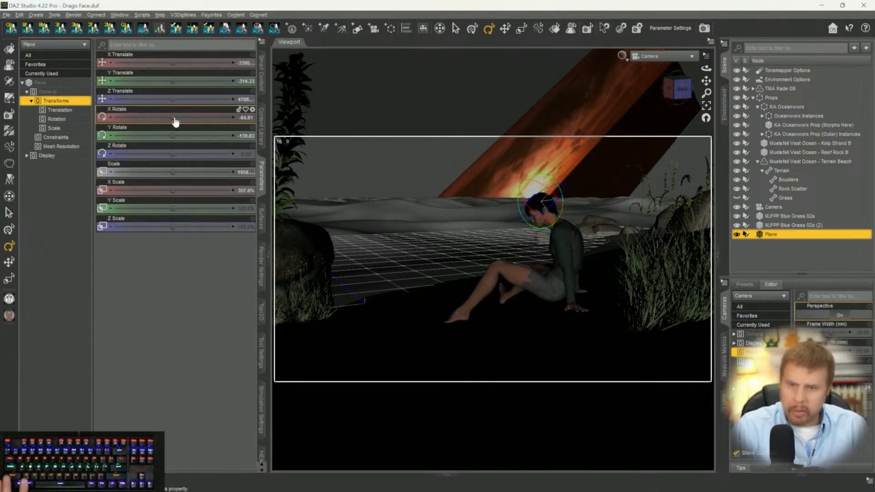
drag(167, 117, 150, 118)
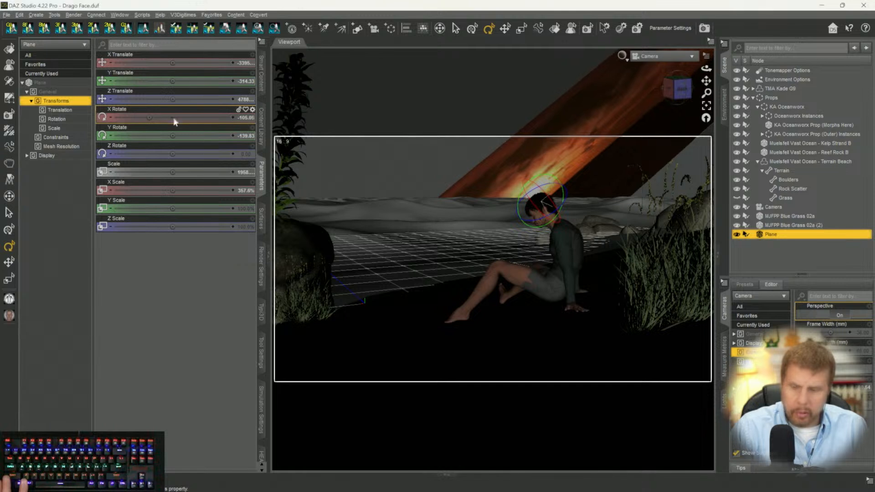
key(ctrl+z)
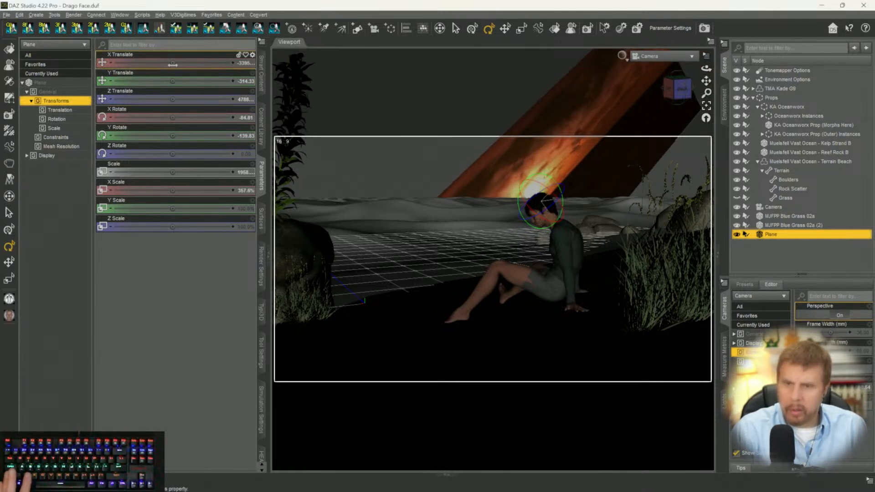
drag(173, 154, 199, 154)
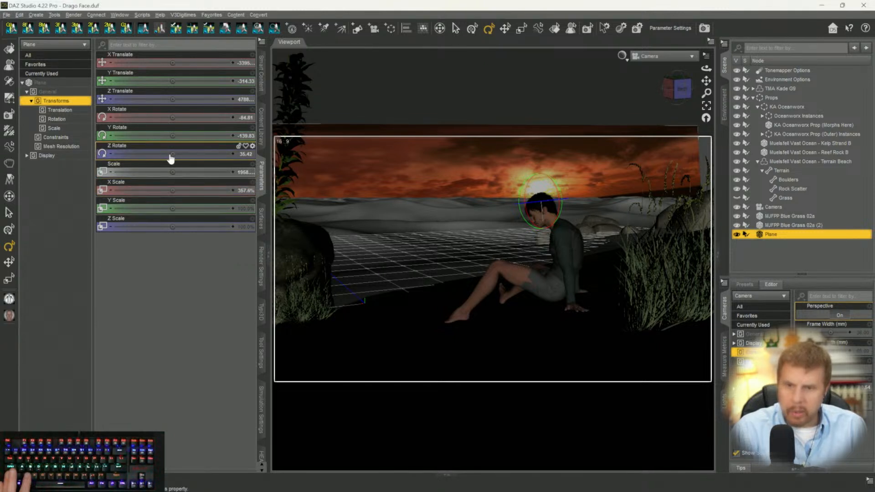
Set the sky plane to Z Rotate 39.75, X Translate about -3793 and Y Translate about 1042, and preview the scene in Iray.
drag(171, 154, 188, 154)
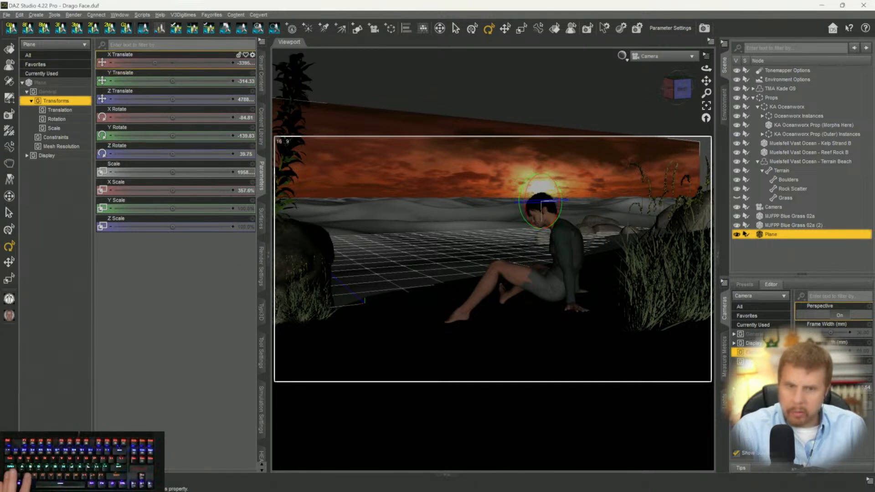
drag(146, 62, 126, 62)
drag(126, 63, 125, 63)
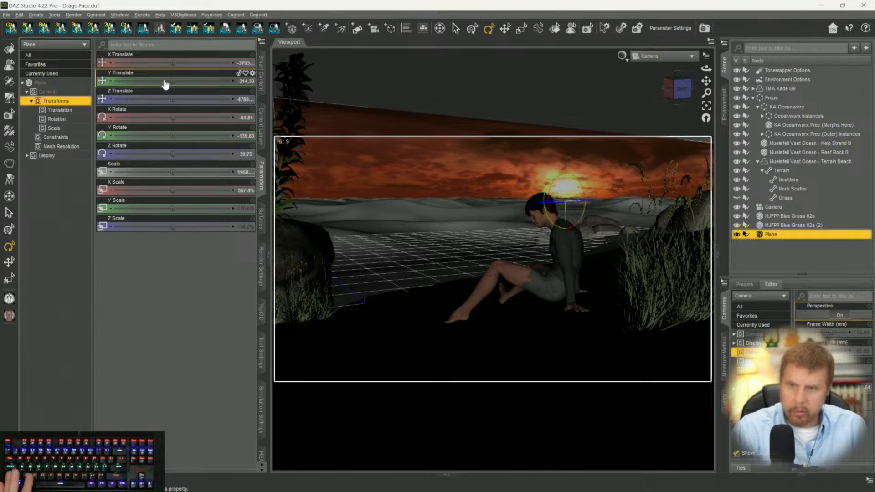
drag(170, 81, 215, 81)
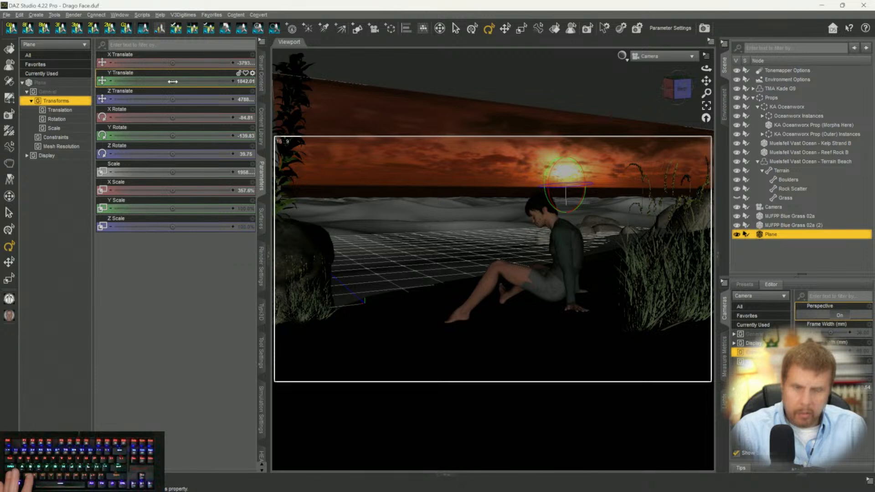
key(ctrl+t)
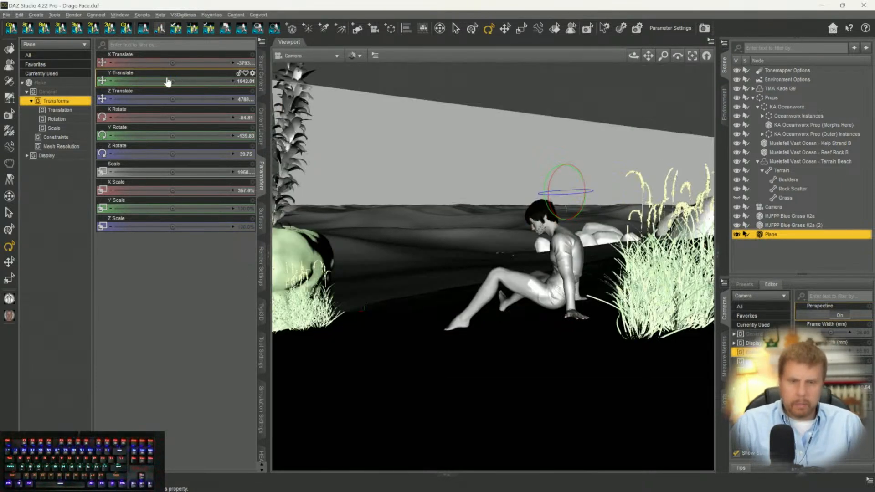
key(ctrl+9)
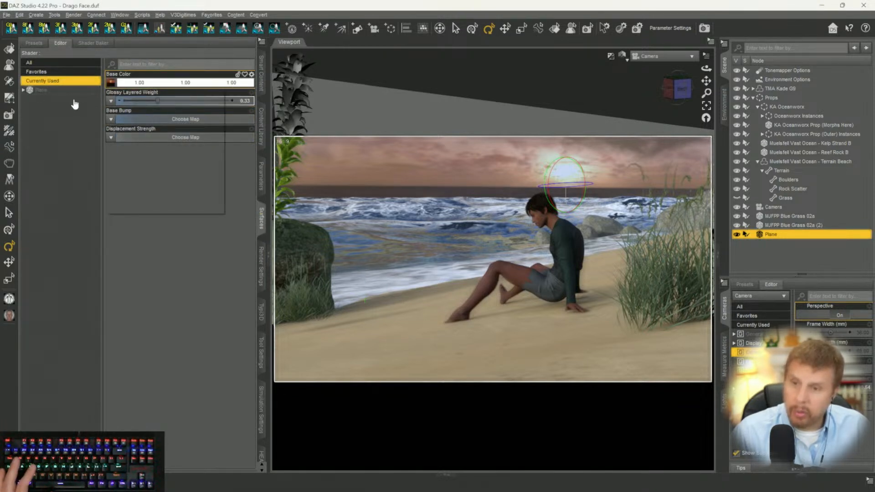
Apply AHArt_RSGH_08.hdr as the Emission Color map on the sky plane's surface.
click(48, 93)
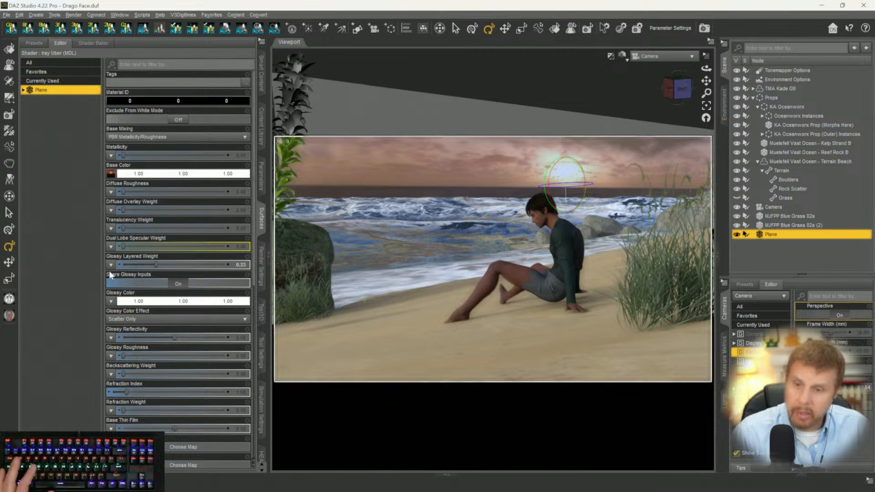
scroll(110, 316, down, 8)
click(112, 243)
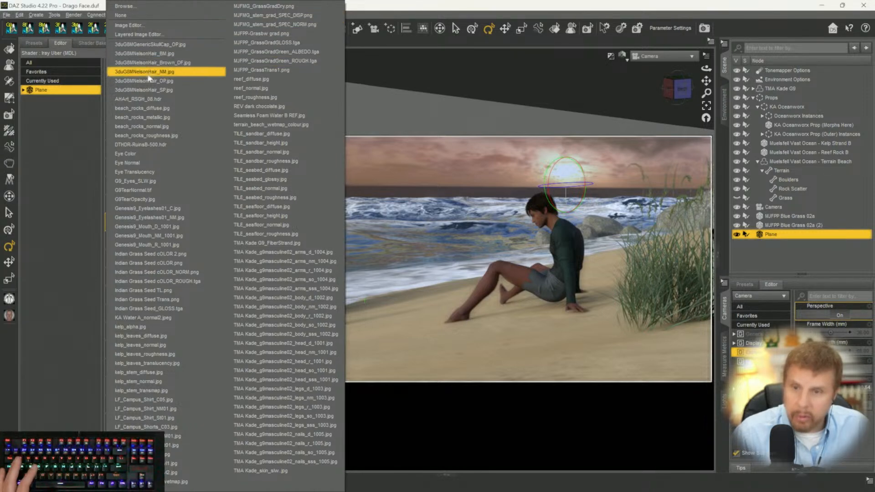
click(141, 108)
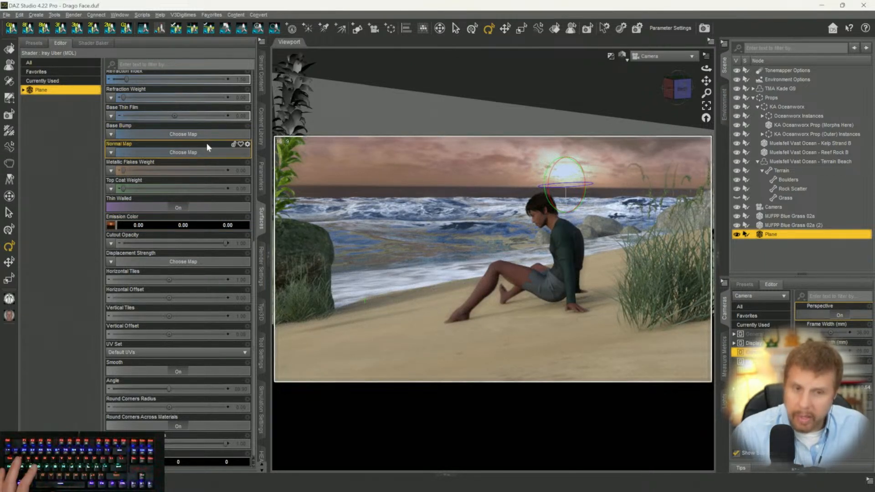
Set the sky plane's Emission Color to white and apply AHArt_RSGH_08.hdr as its Luminance map.
click(167, 227)
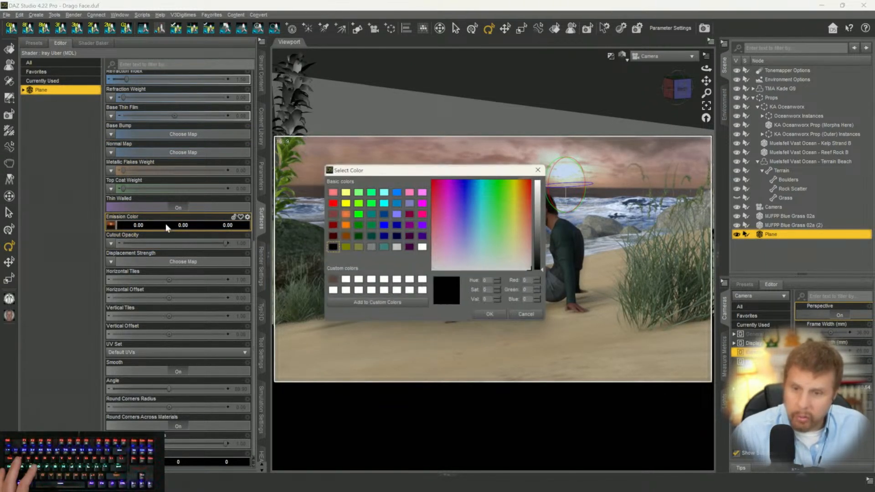
click(421, 247)
click(490, 315)
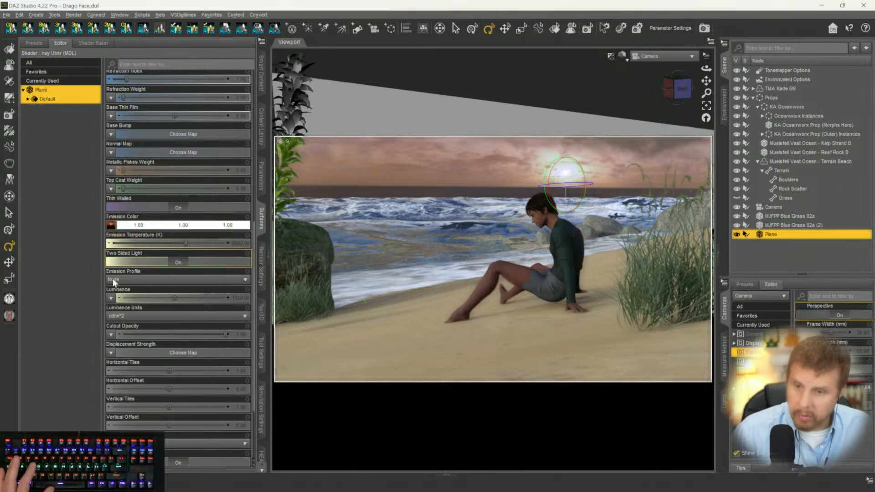
click(111, 298)
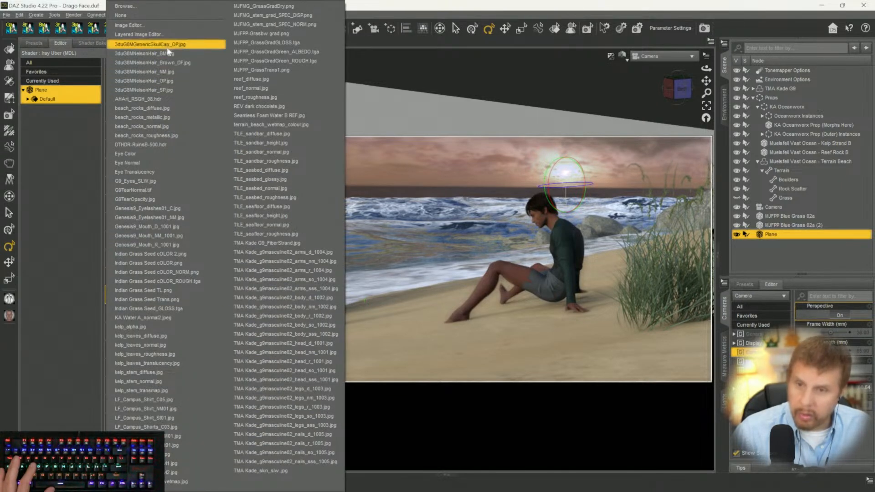
click(137, 99)
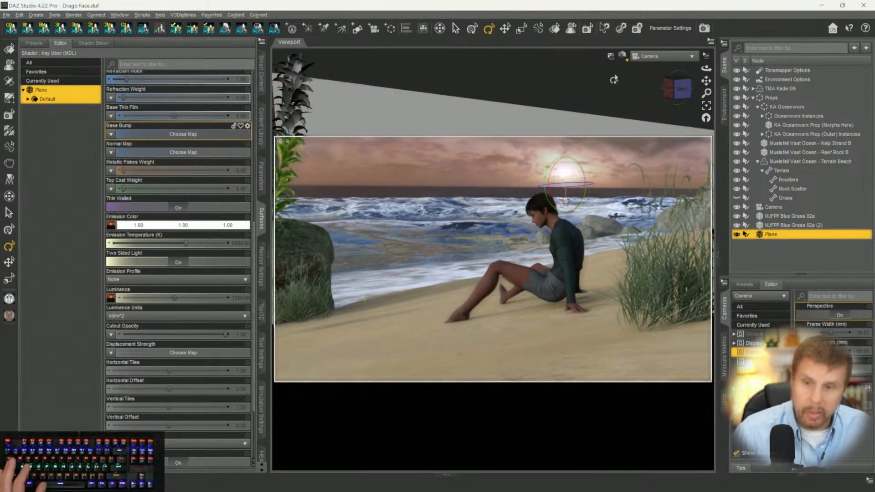
Replace the Environment Map in the Environment Options with AHArt_RSGH_08.hdr.
click(776, 80)
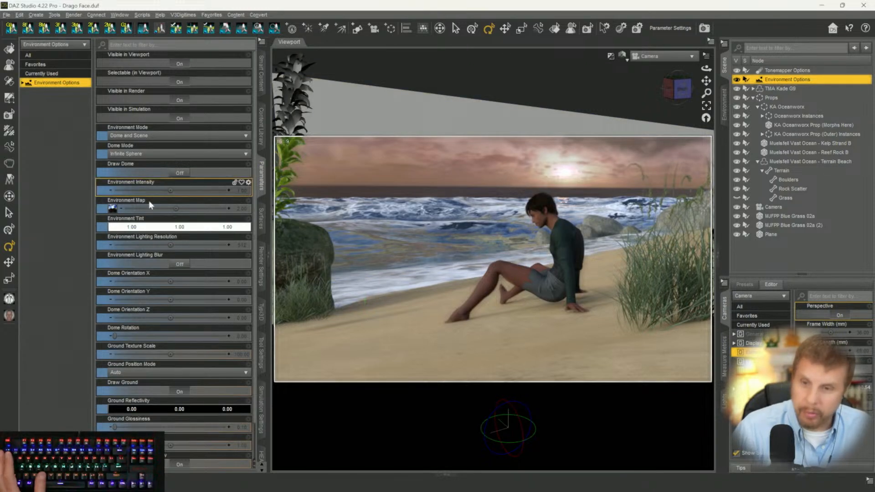
click(112, 208)
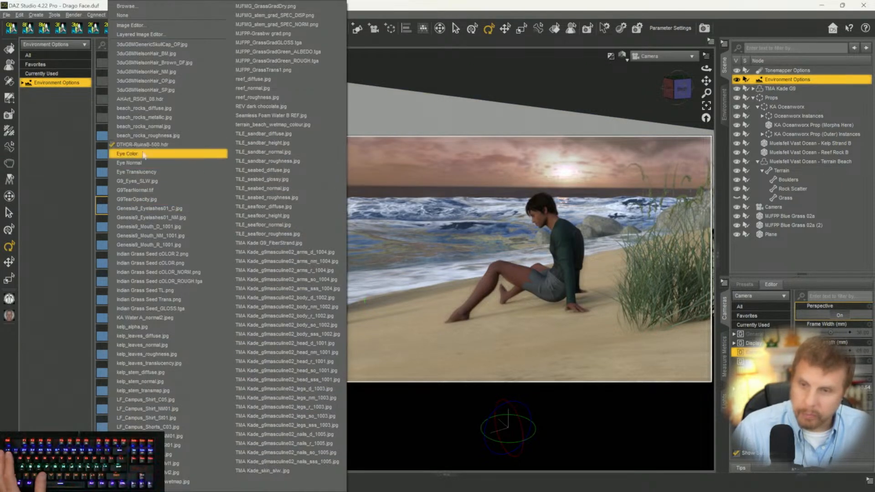
click(155, 99)
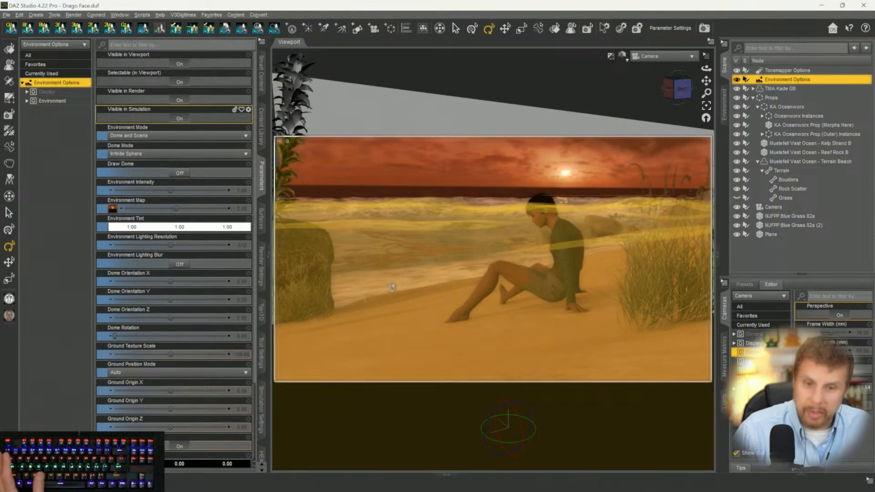
Raise the whole KA Oceanworx group to a Y Translate of about 314 so the water reaches further up the beach.
click(392, 287)
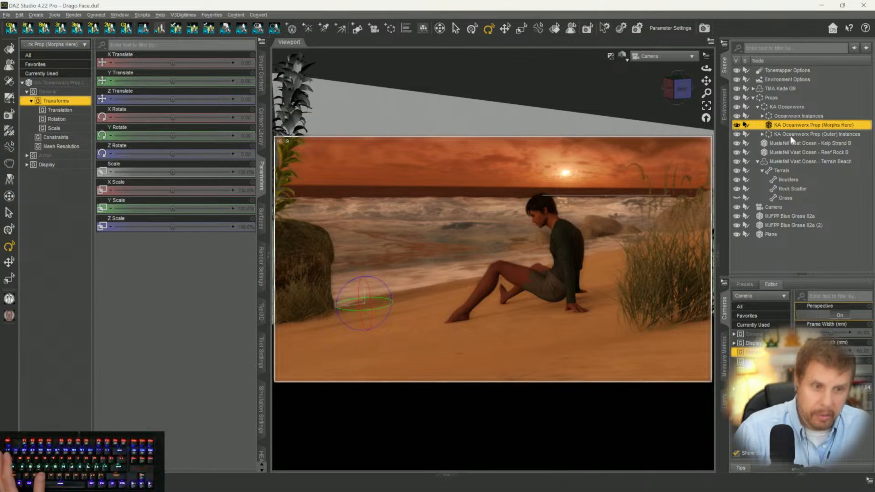
click(776, 108)
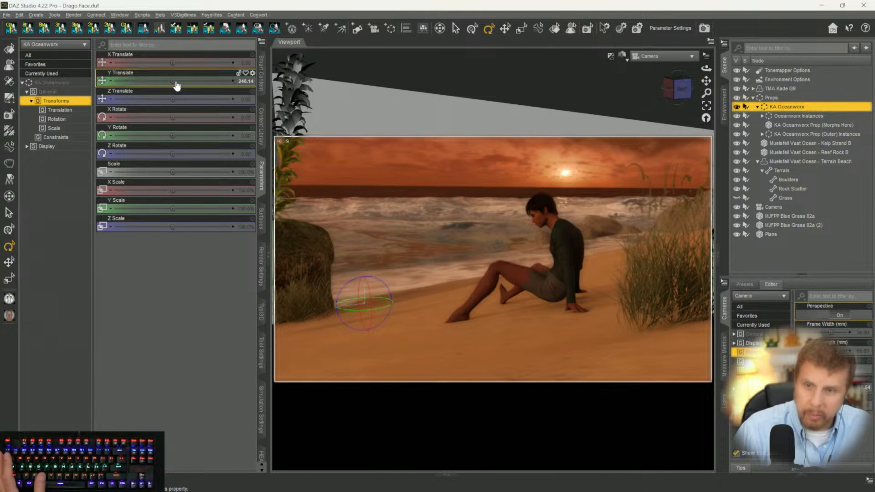
drag(173, 83, 194, 84)
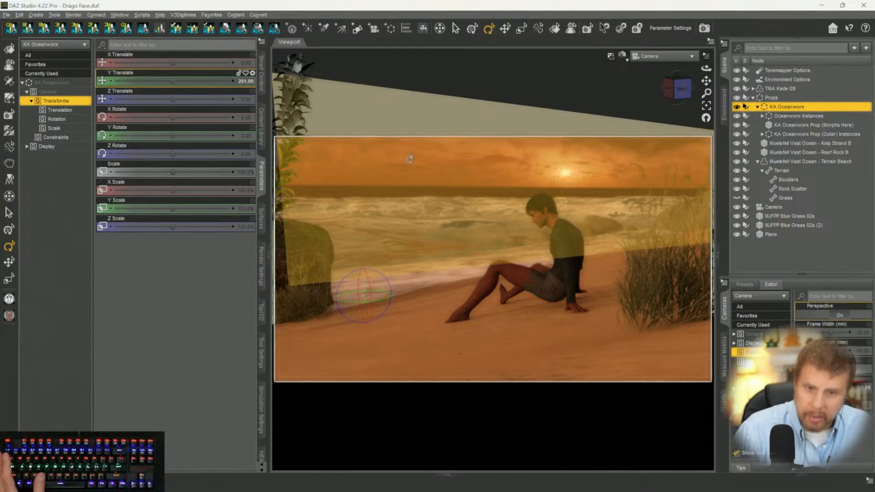
drag(173, 83, 196, 81)
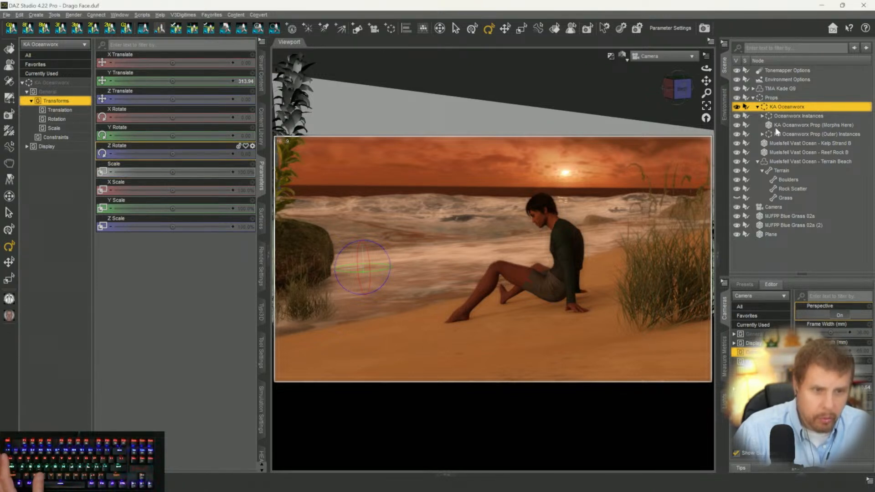
Hide and show the Oceanworx prop and its outer instances one at a time to examine what each contributes to the water.
click(794, 126)
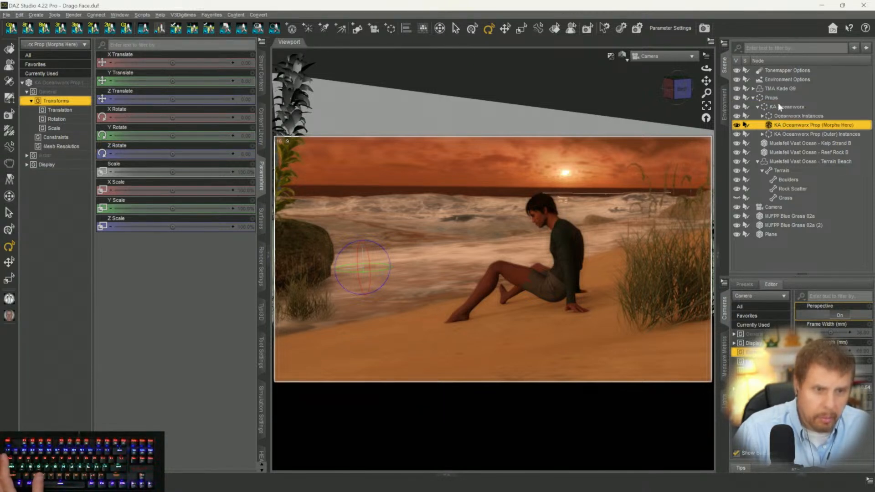
click(778, 132)
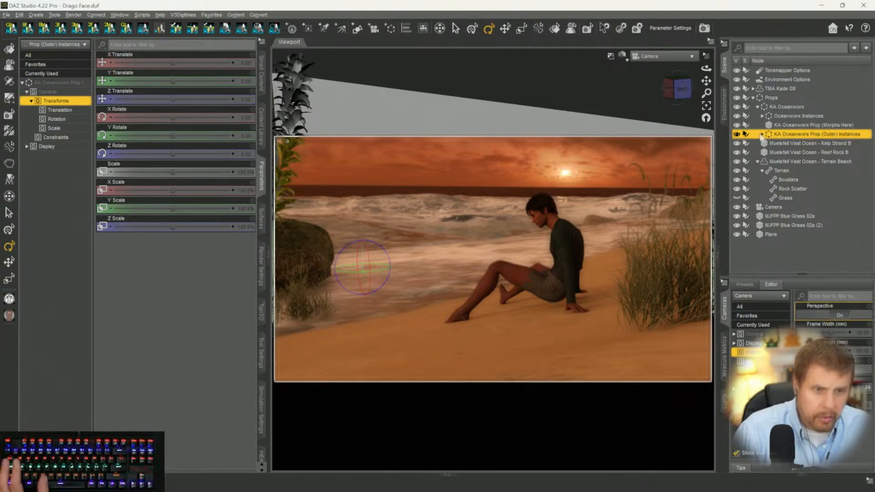
click(784, 116)
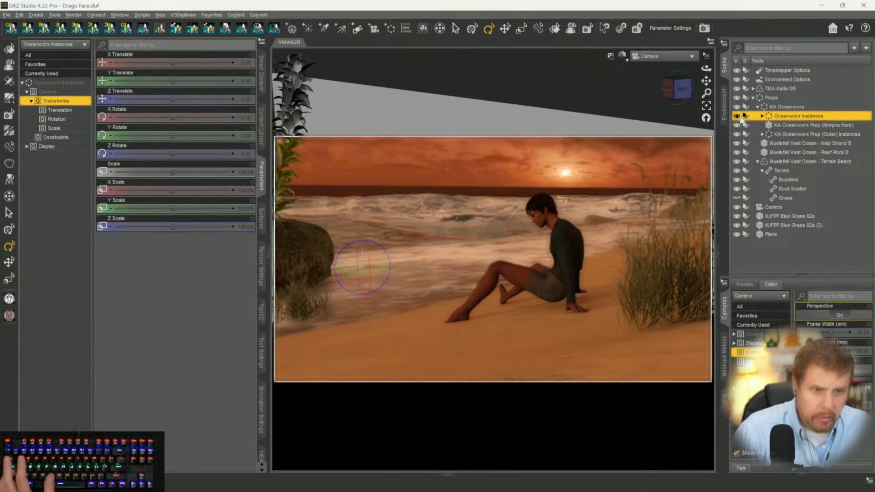
click(754, 125)
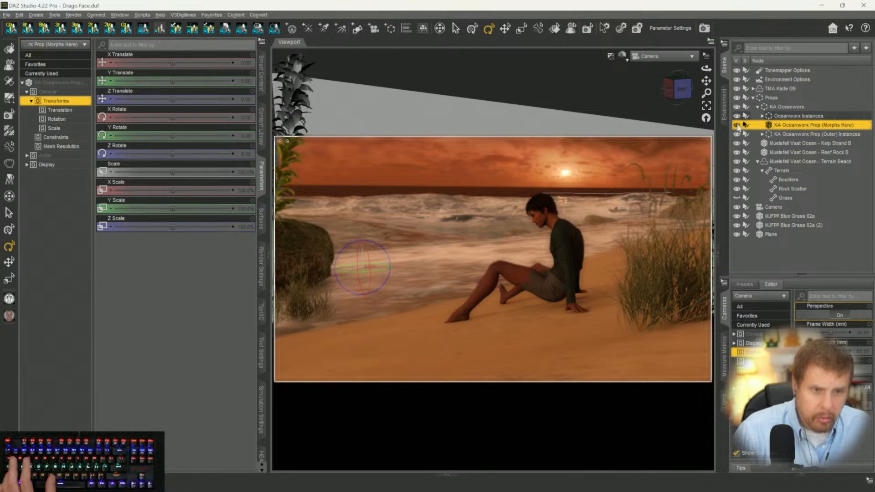
click(737, 126)
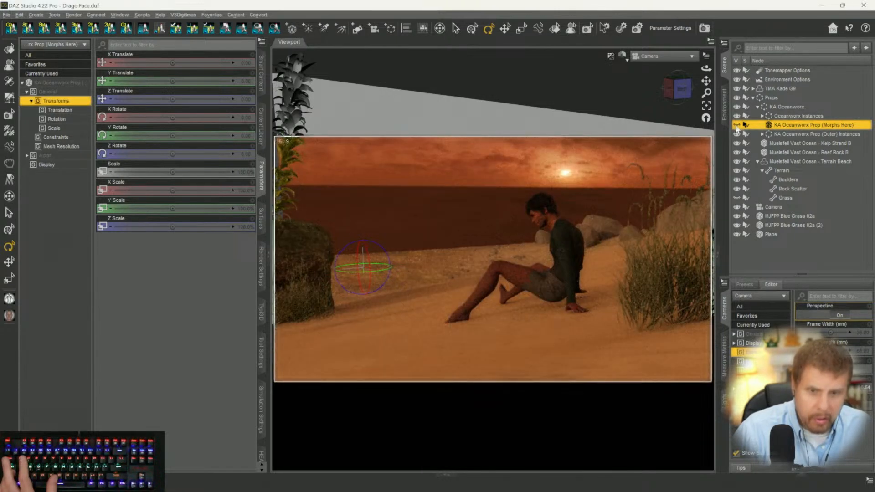
click(737, 126)
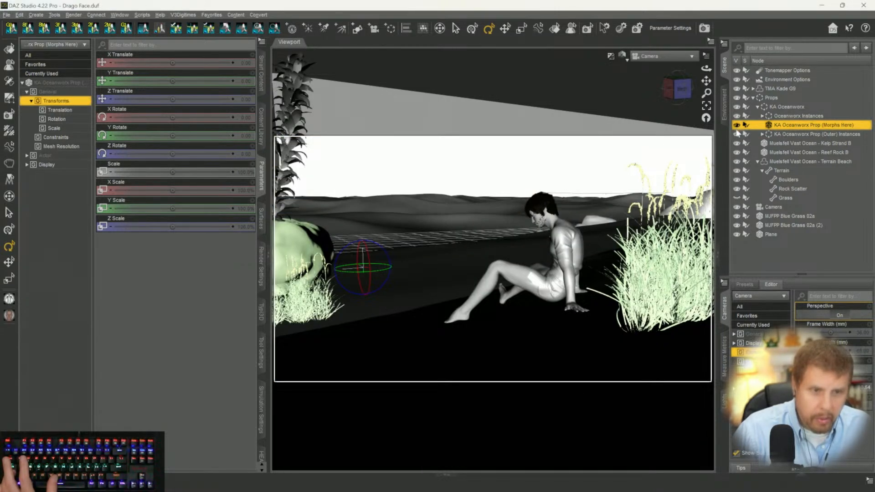
click(737, 134)
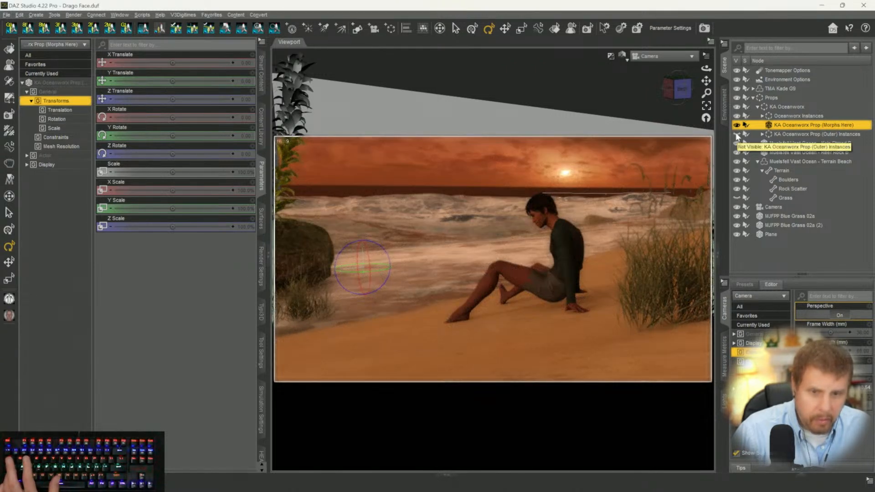
click(736, 134)
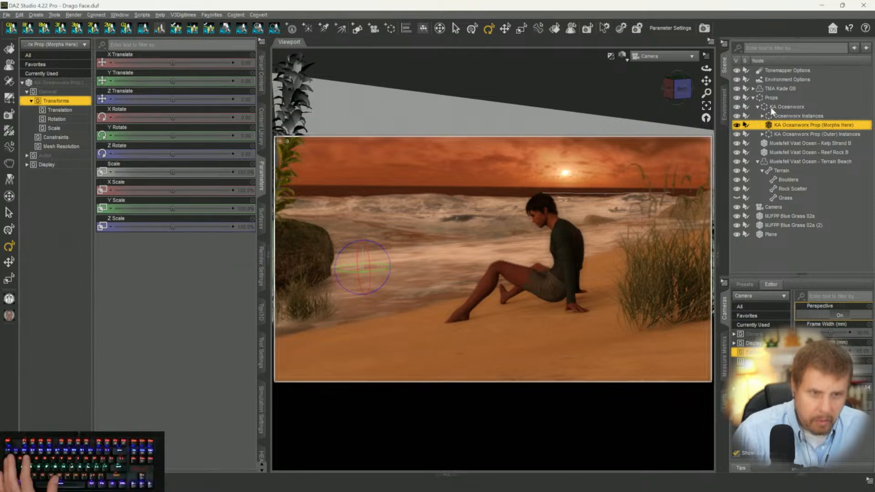
click(781, 133)
click(737, 135)
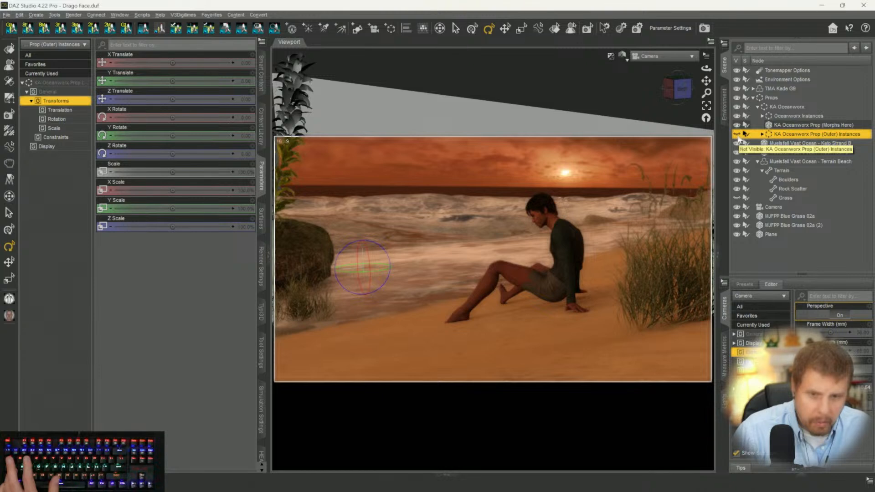
click(737, 135)
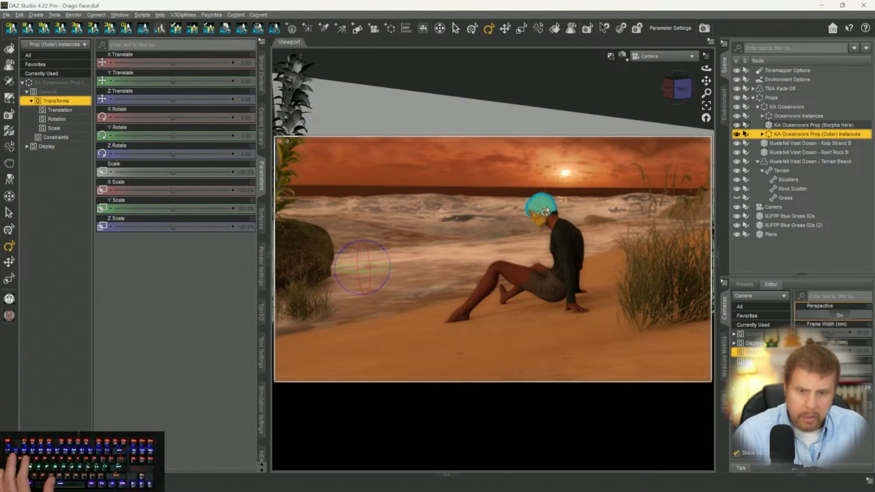
Toggle the visibility of the entire KA Oceanworx group off and on to compare the beach with and without water.
click(787, 106)
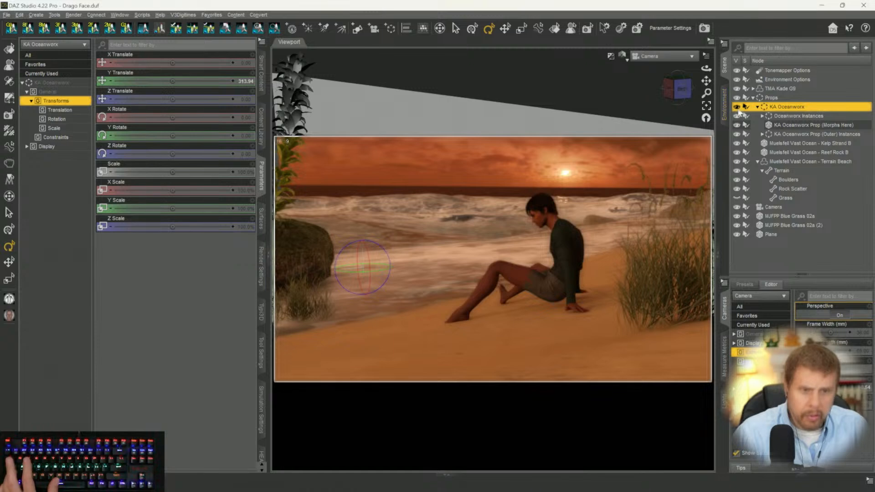
click(736, 107)
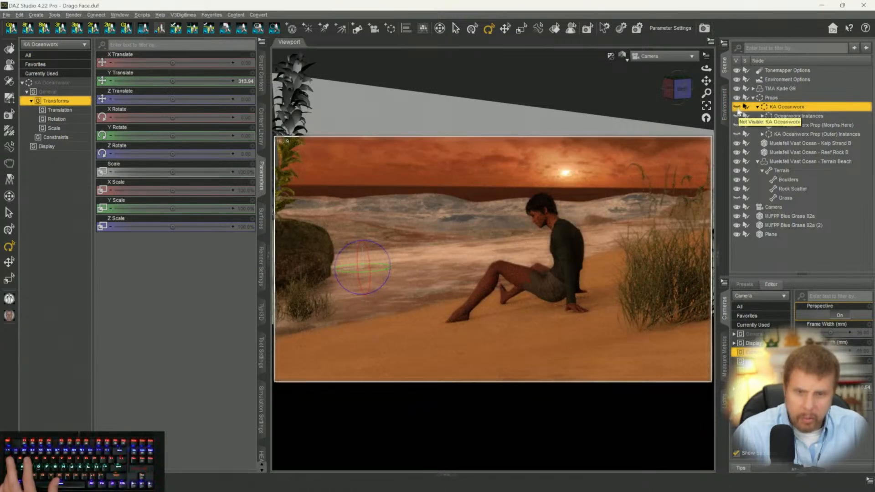
click(736, 106)
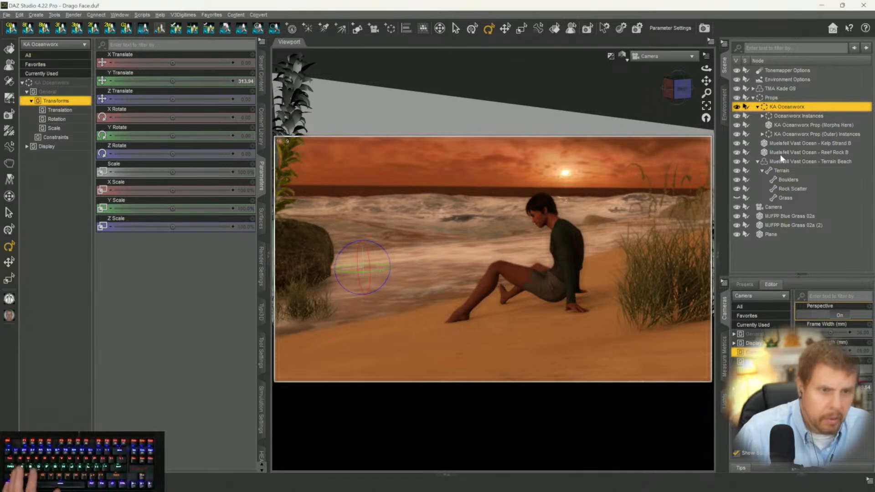
click(736, 107)
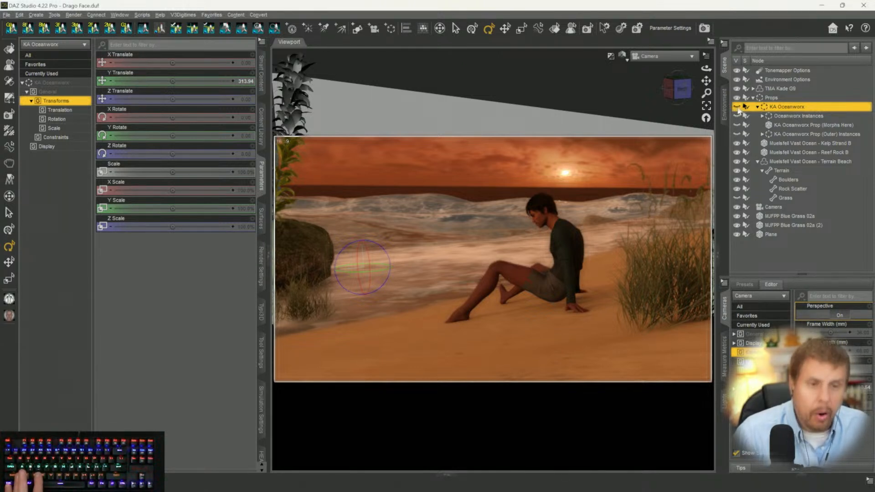
click(737, 106)
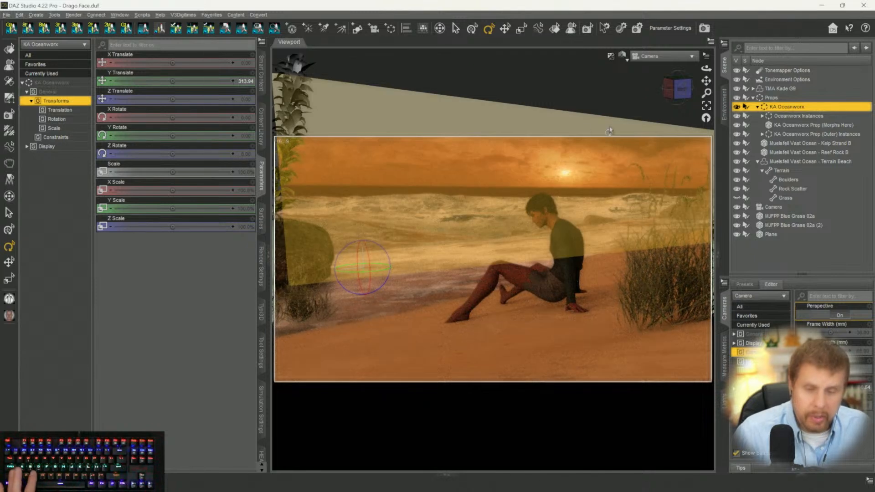
Turn off Draw Ground in the Environment Options.
click(772, 80)
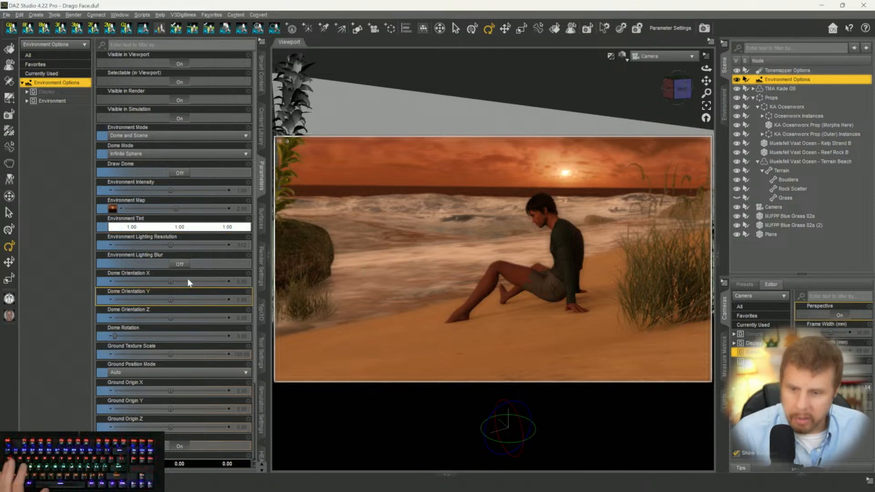
scroll(187, 278, down, 3)
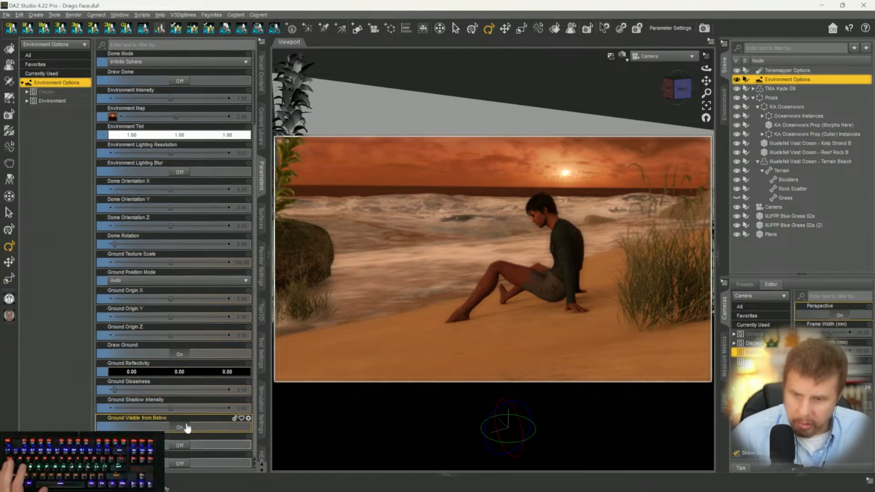
click(179, 354)
scroll(179, 353, up, 2)
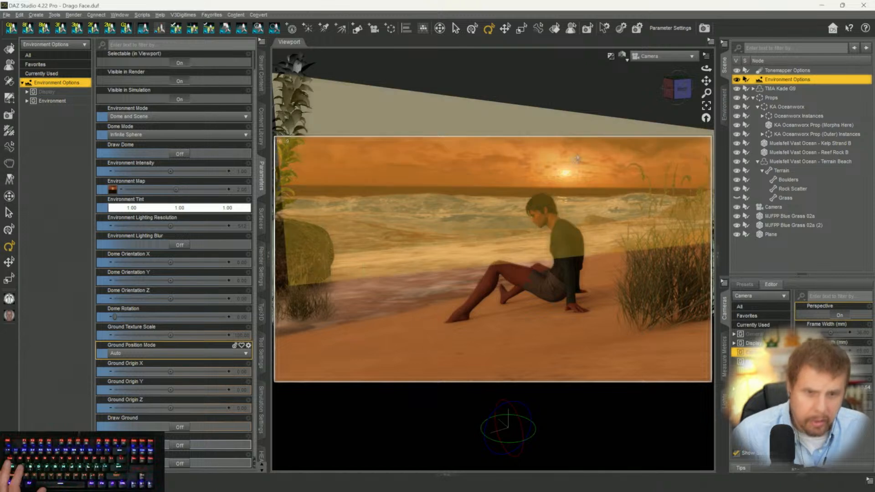
Try enlarging the sky plane by raising its Y Scale to about 1753%.
click(539, 160)
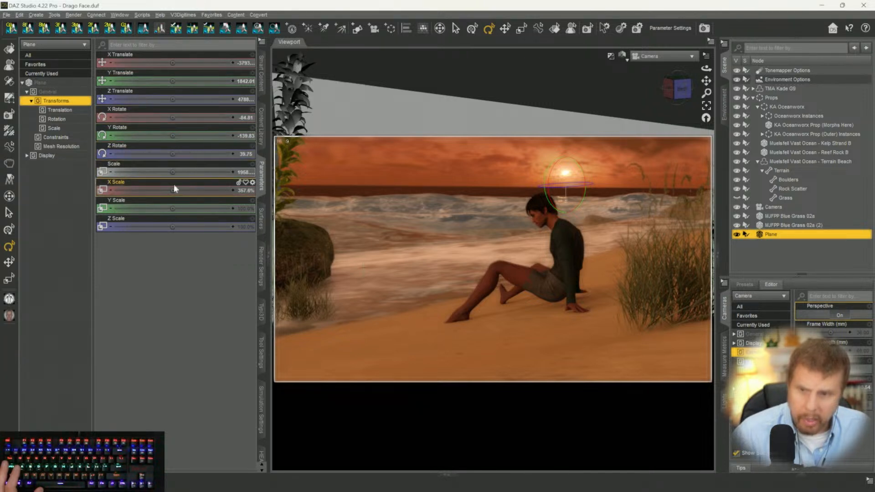
drag(176, 211, 183, 211)
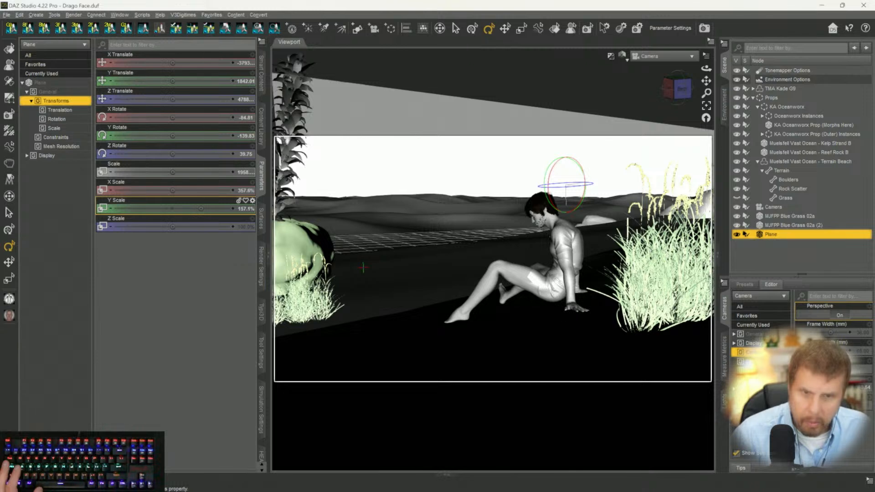
drag(205, 209, 210, 209)
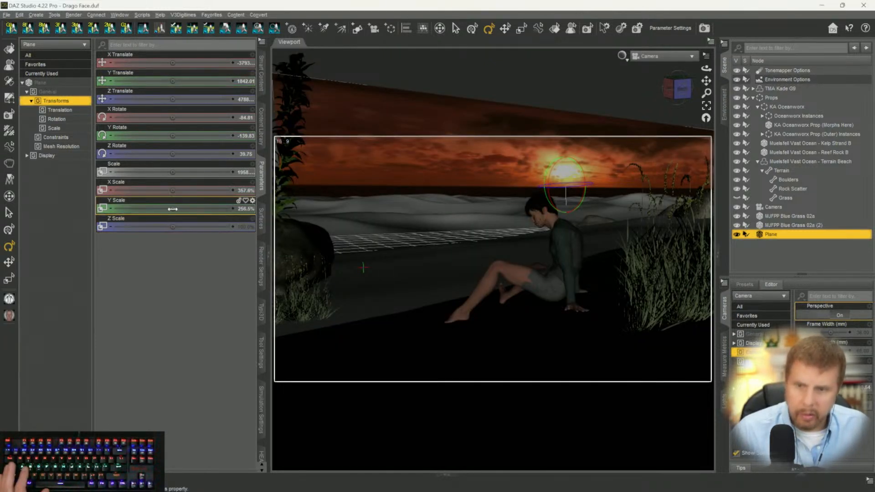
drag(205, 208, 211, 208)
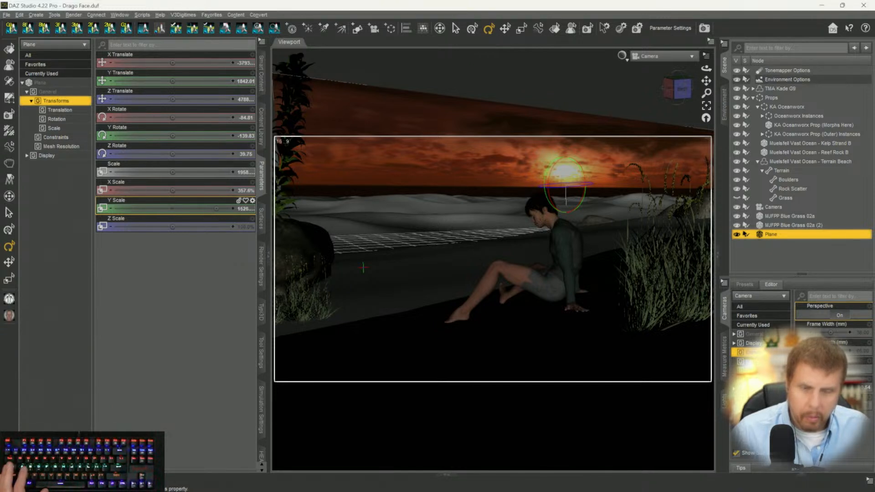
drag(217, 209, 217, 208)
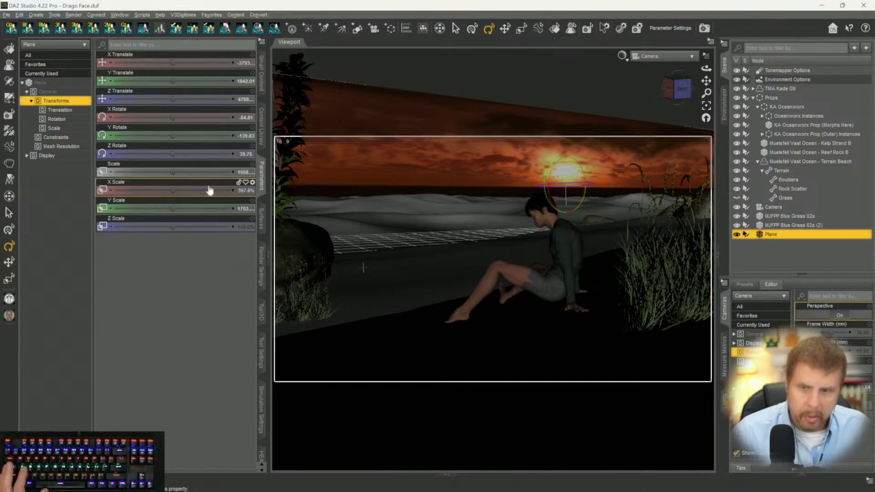
Try a much larger Y Scale on the sky plane, first about 2753% and then about 9275%.
click(244, 209)
click(171, 209)
key(Delete)
text(2)
key(Return)
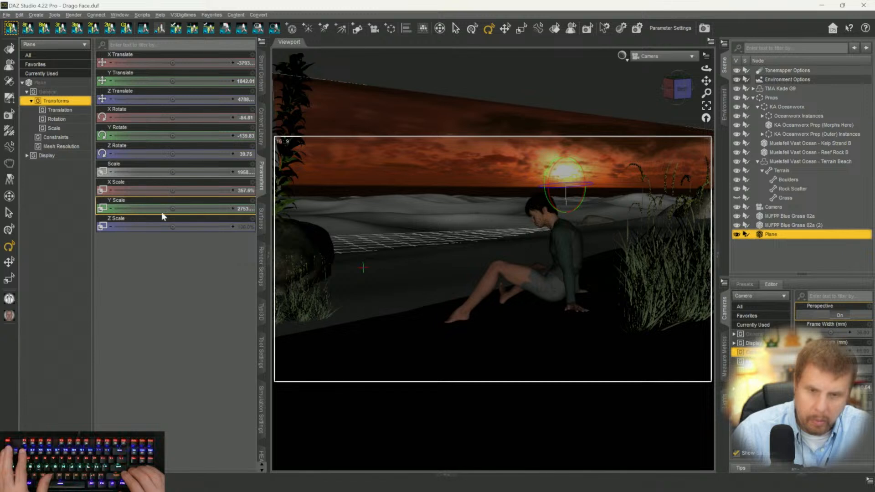
click(242, 209)
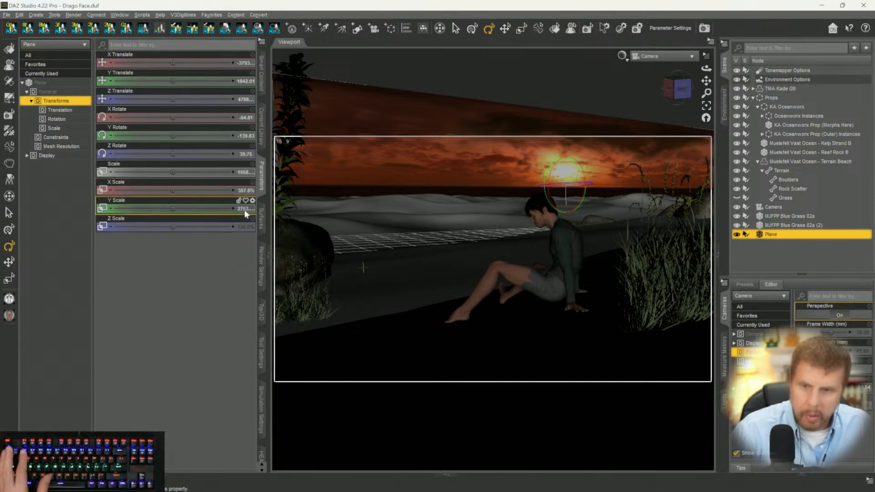
click(171, 209)
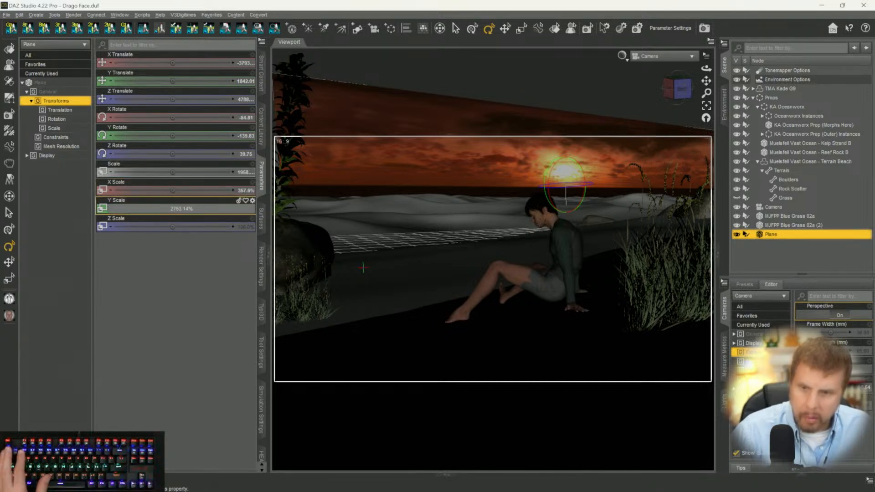
text(9)
key(Return)
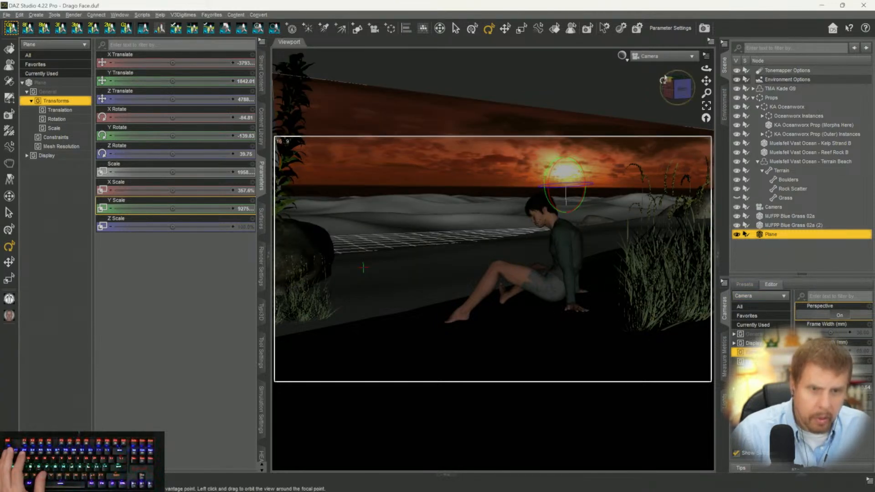
Frame the sky plane from behind in Perspective View, try stretching it along Z with the Scale tool, and undo the stretch.
click(657, 57)
click(648, 67)
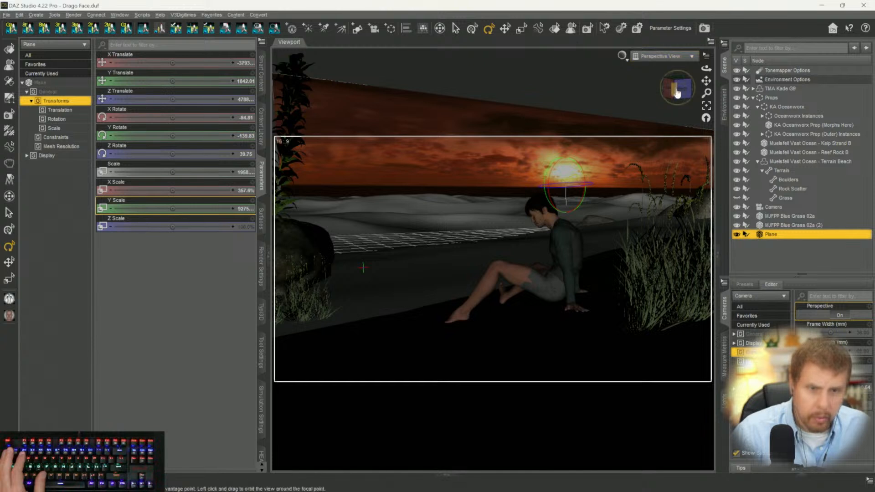
click(705, 108)
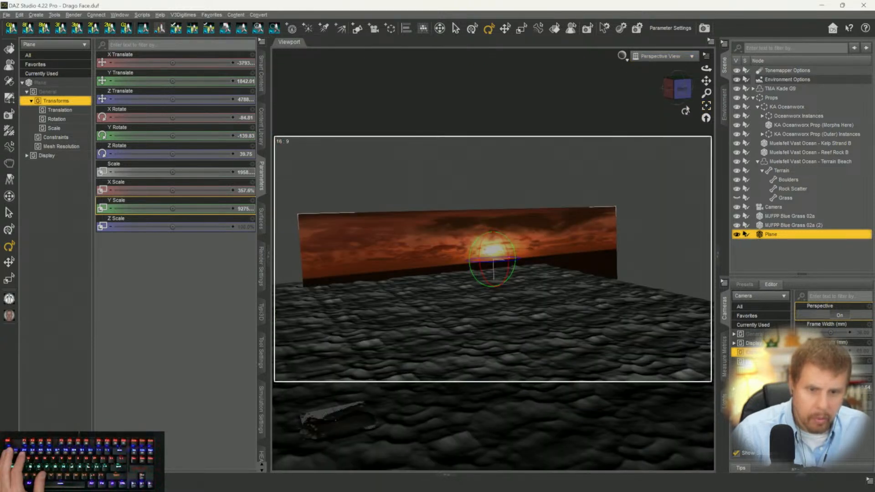
drag(676, 87, 654, 89)
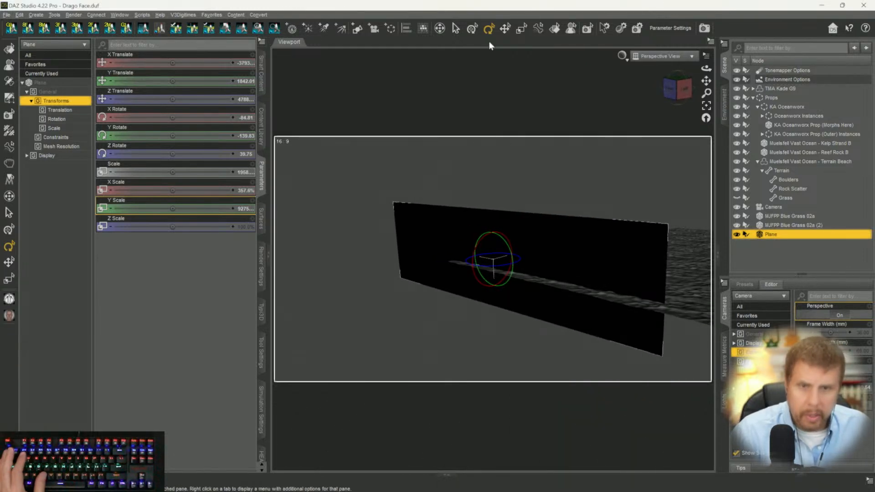
click(522, 28)
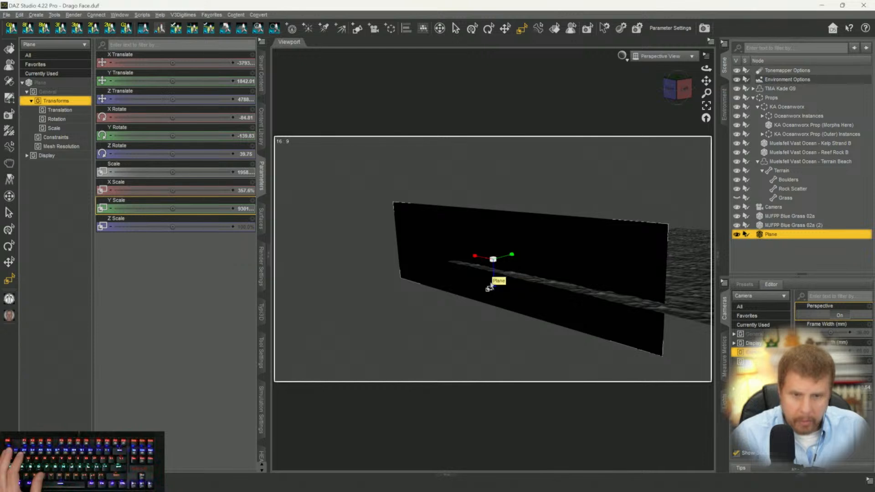
drag(494, 290, 493, 290)
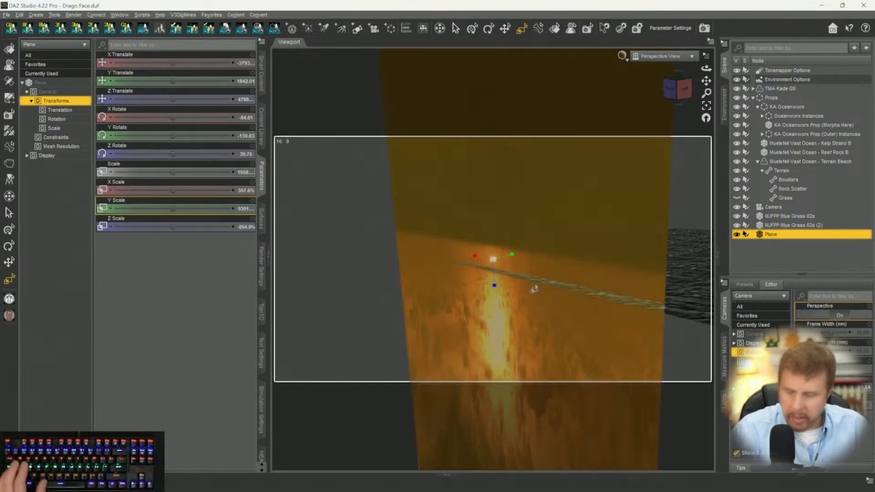
key(ctrl+z)
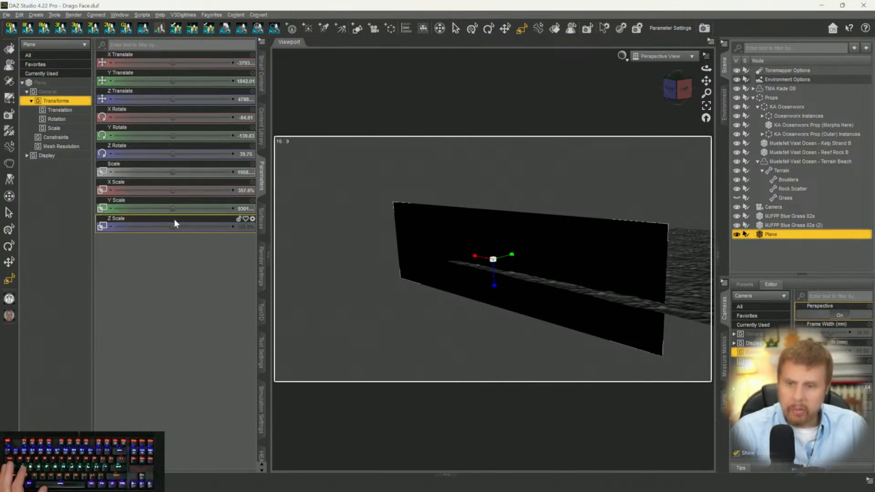
Reset the sky plane's Y Scale to its default and set its Z Scale to 135.8%.
click(243, 209)
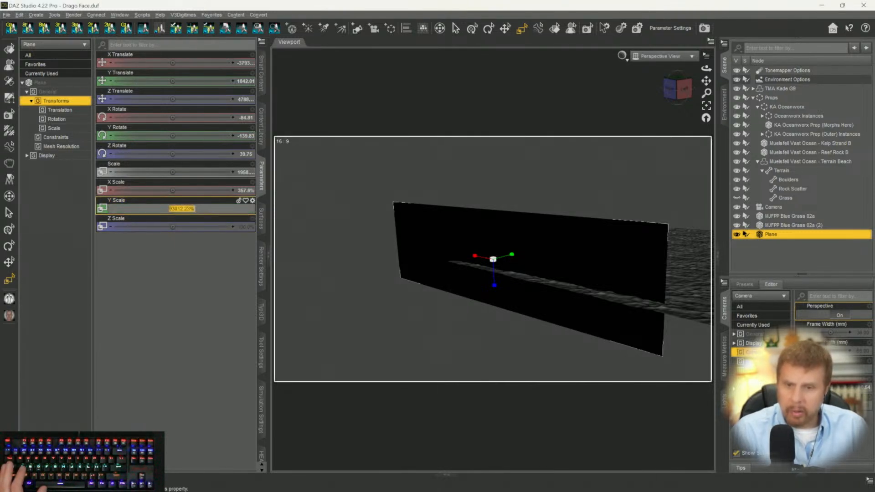
click(252, 200)
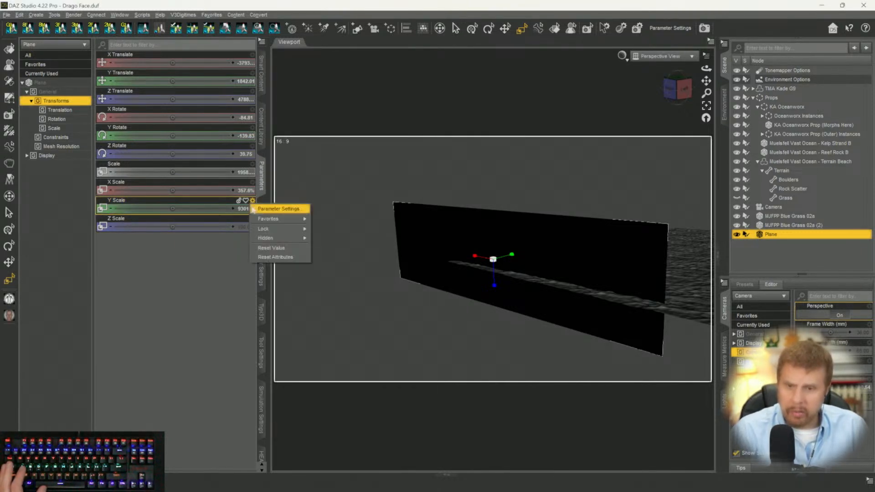
click(271, 248)
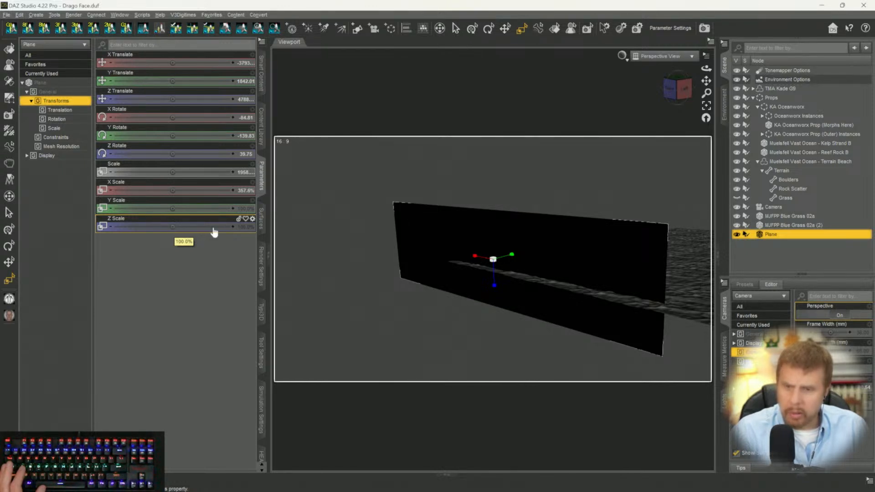
drag(173, 227, 199, 227)
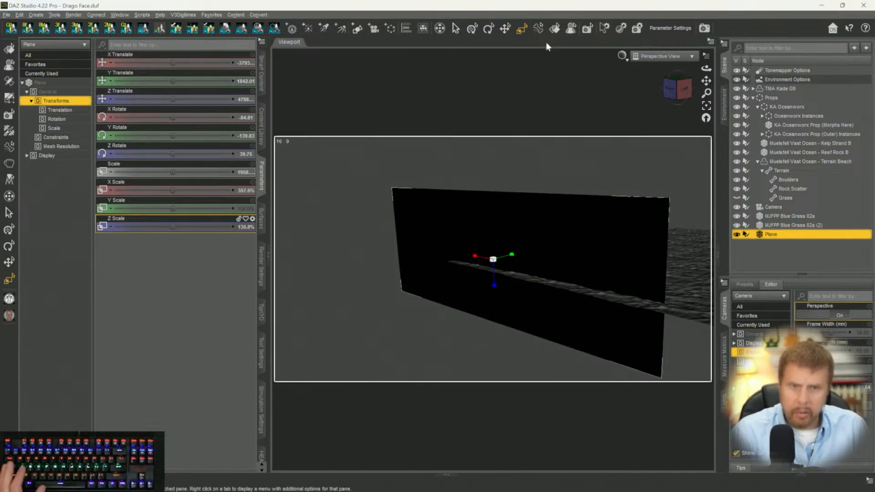
Return to the scene Camera, lower the sky plane to a Y Translate of about 0.40, and preview it rendered.
click(663, 56)
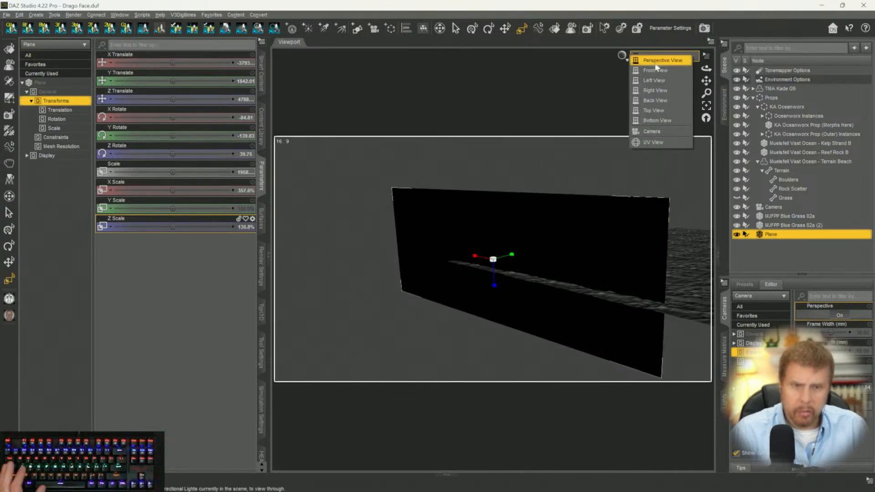
click(640, 134)
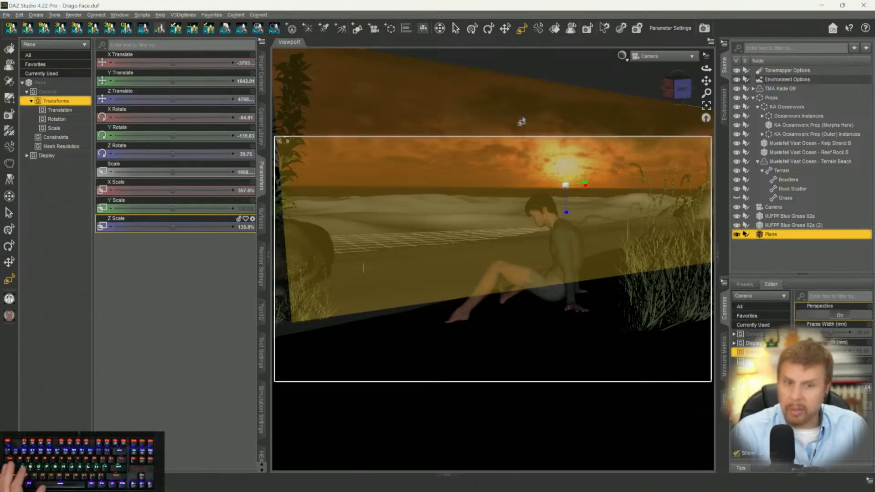
click(505, 28)
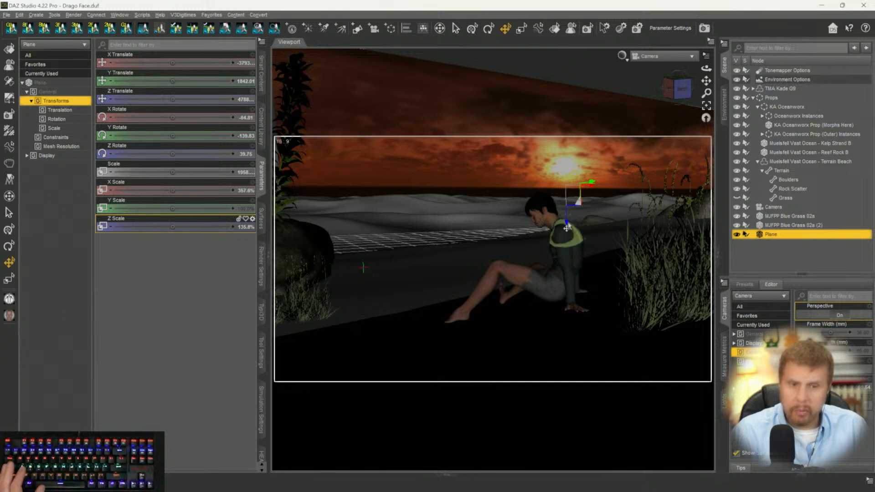
drag(566, 224, 566, 238)
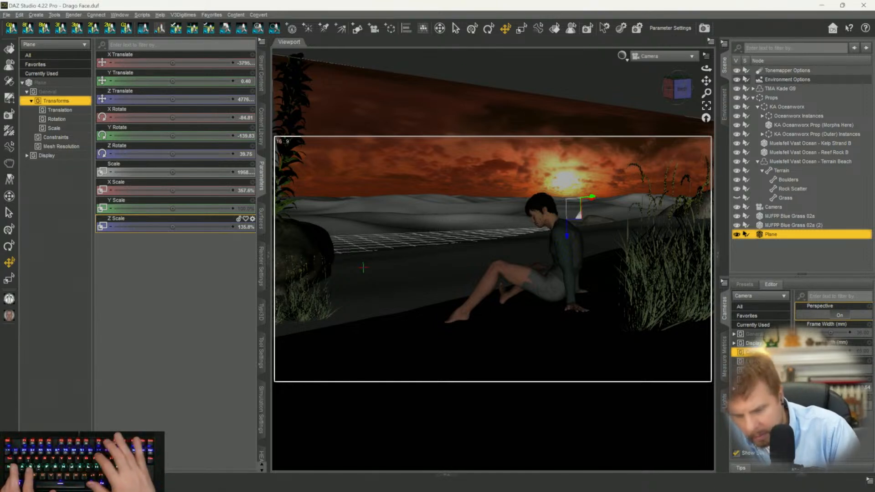
key(ctrl+0)
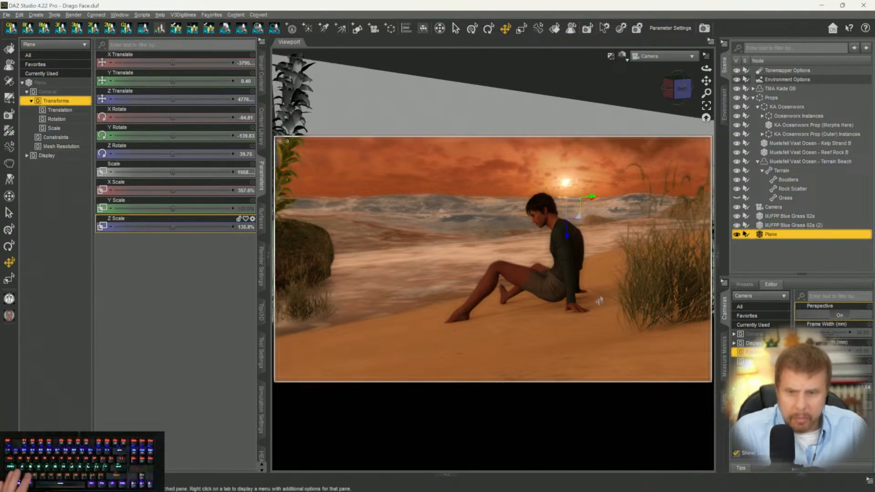
Shift MJFPP Blue Grass 02a (2) to a Z Translate of about 87 and Reef Rock B to about -189.75.
click(288, 318)
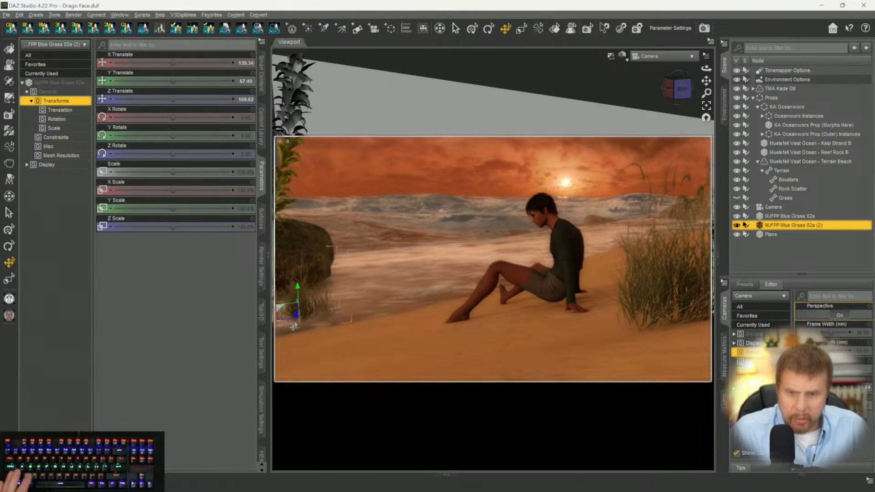
drag(295, 319, 306, 336)
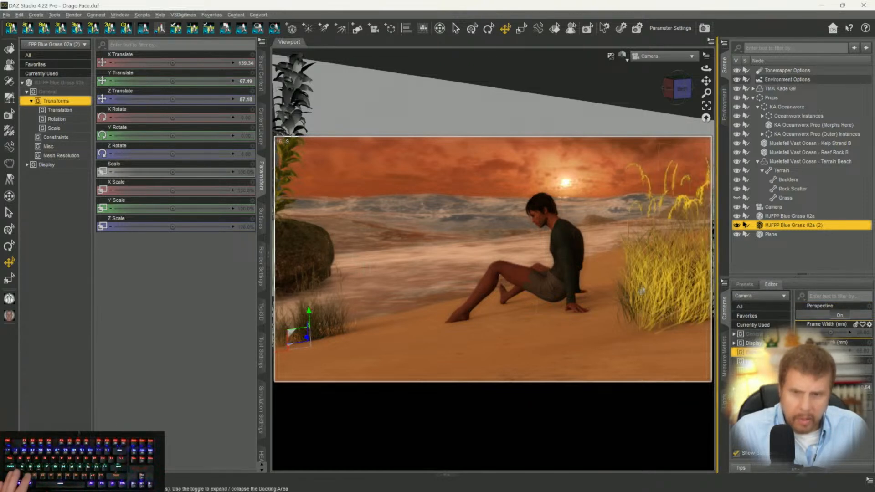
click(299, 269)
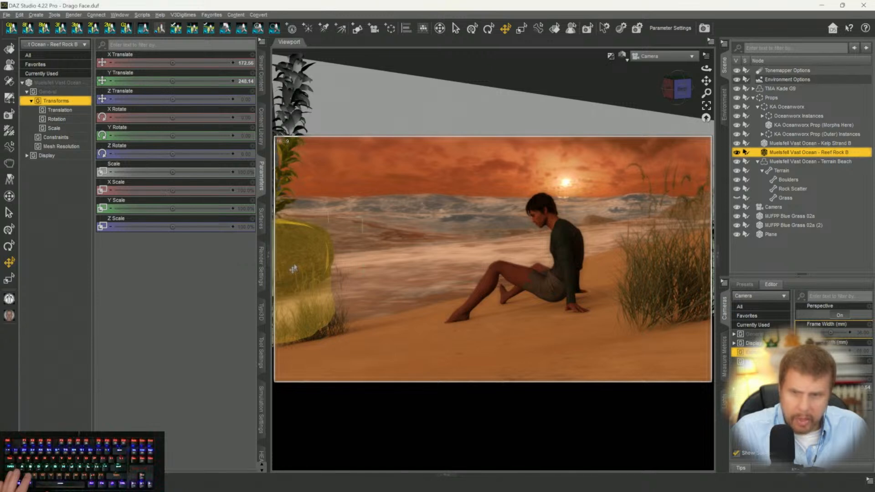
drag(166, 98, 140, 98)
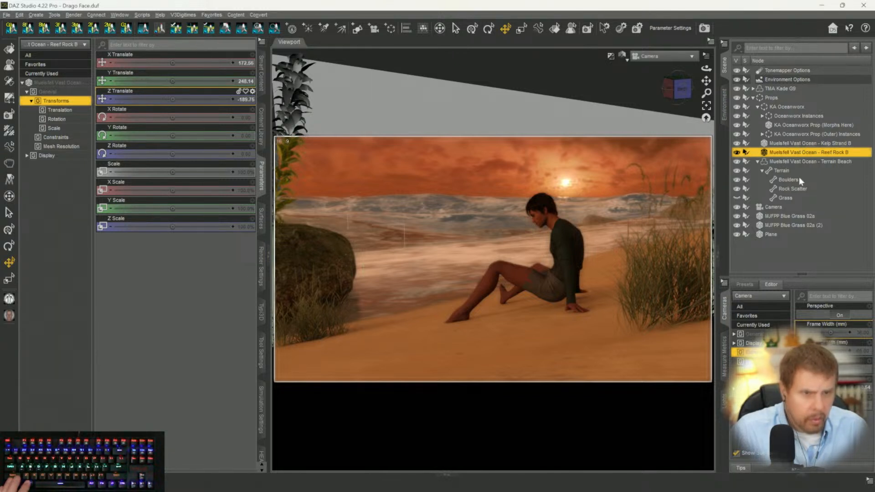
Hide and reshow the Terrain of the Terrain Beach to compare the shore with and without the sand.
click(781, 171)
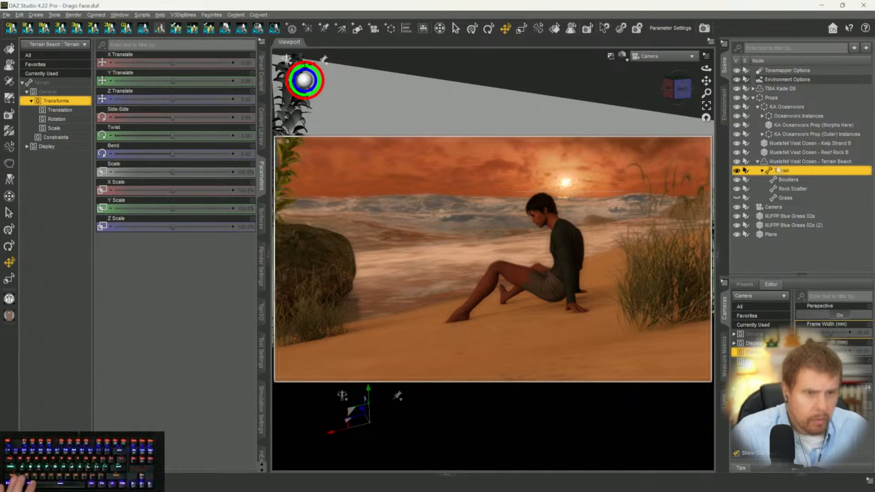
click(736, 172)
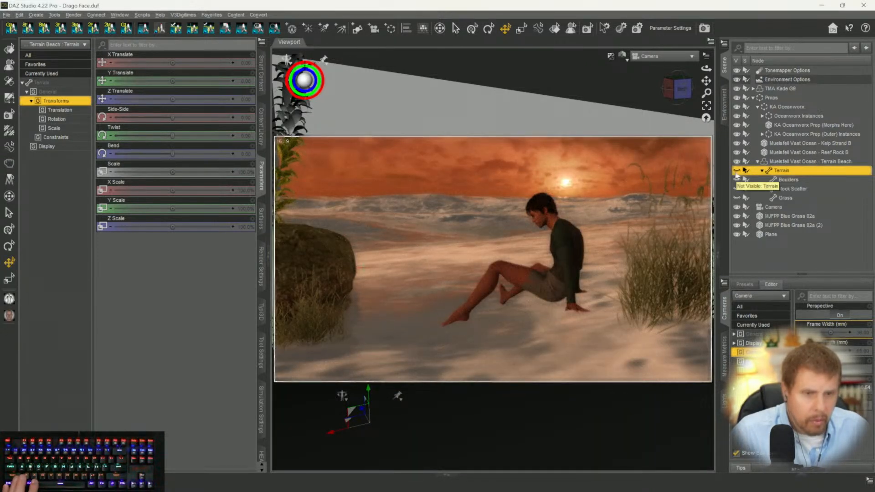
click(736, 172)
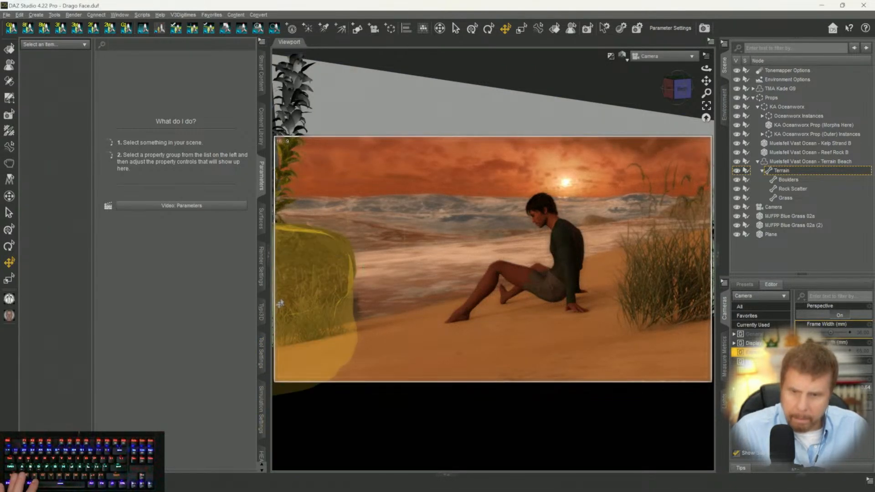
scroll(260, 455, down, 7)
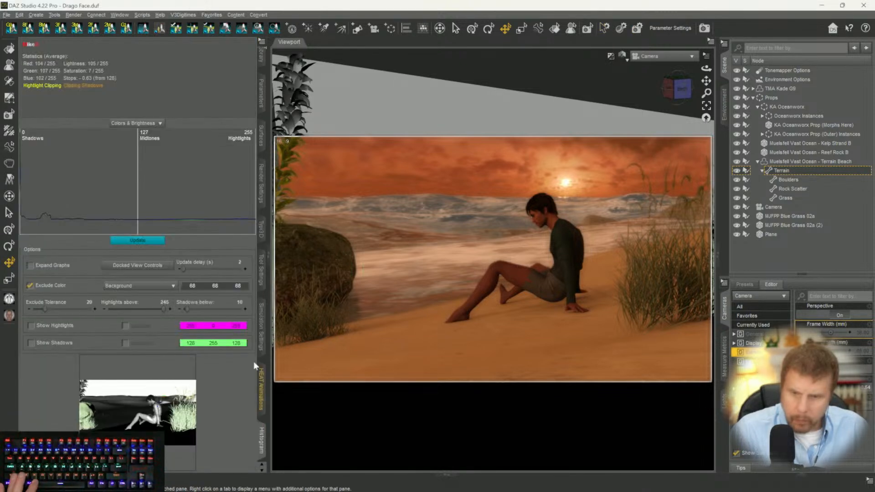
Activate the Mesh Grabber tool to edit the scene's geometry.
click(262, 270)
click(86, 44)
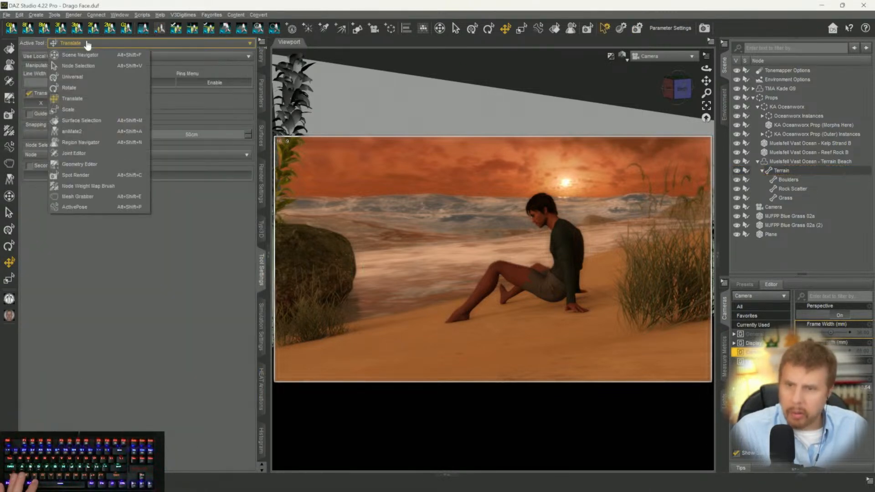
click(78, 197)
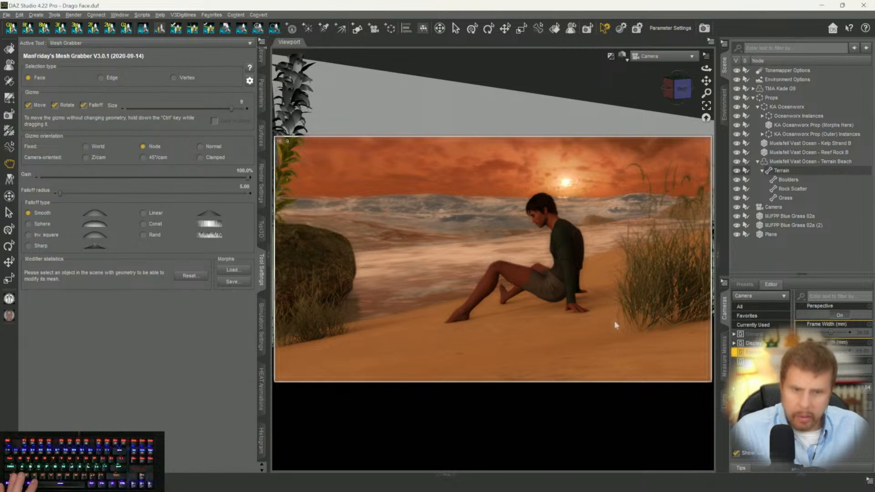
Try to pick a sand face of the Terrain beneath the seated figure with Mesh Grabber.
click(540, 302)
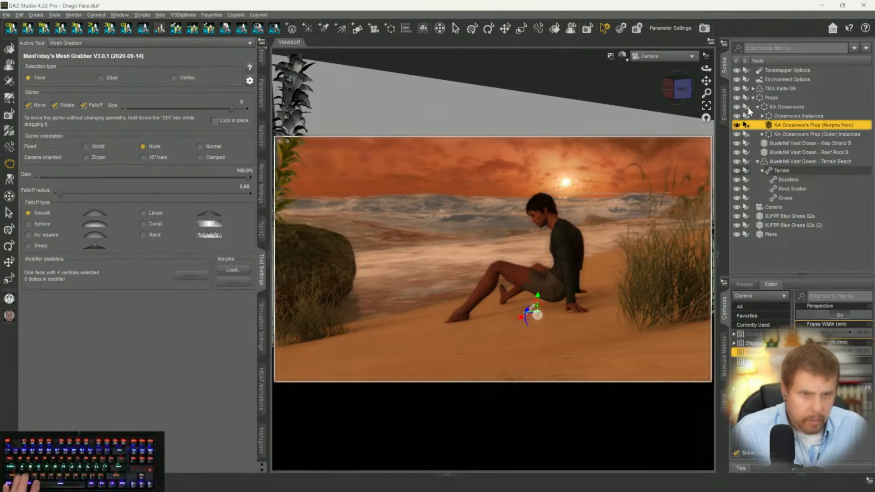
click(779, 171)
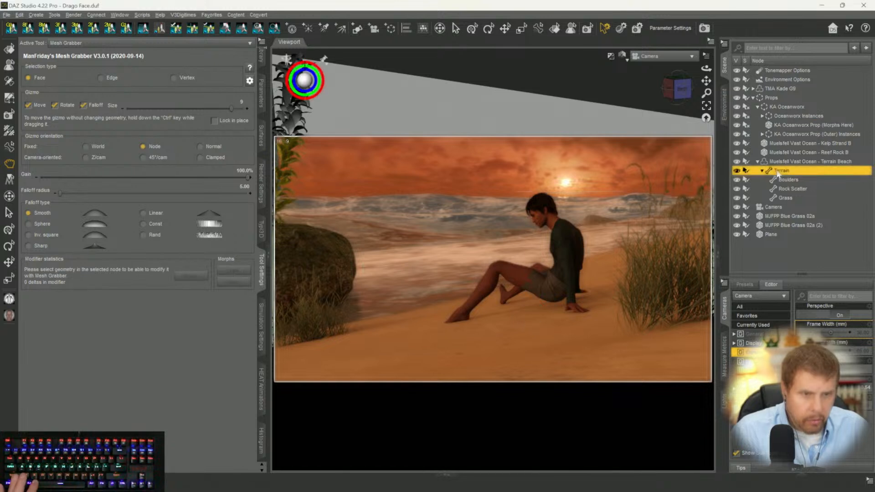
click(533, 302)
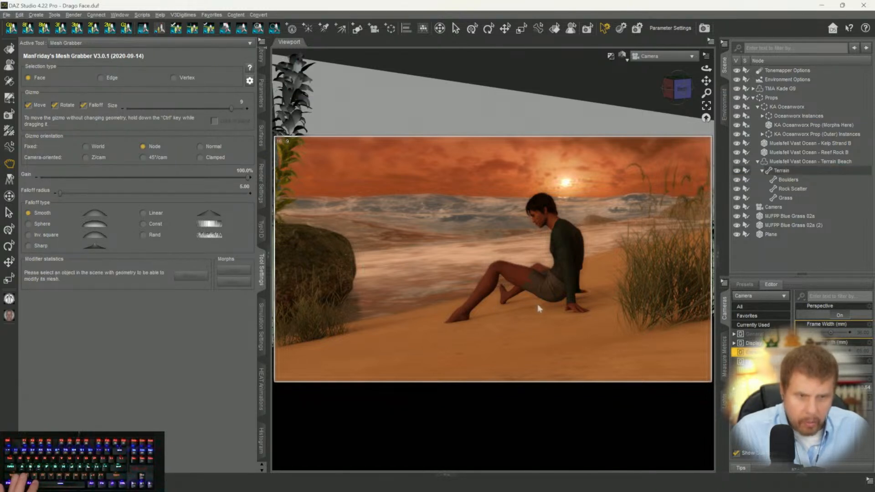
click(537, 306)
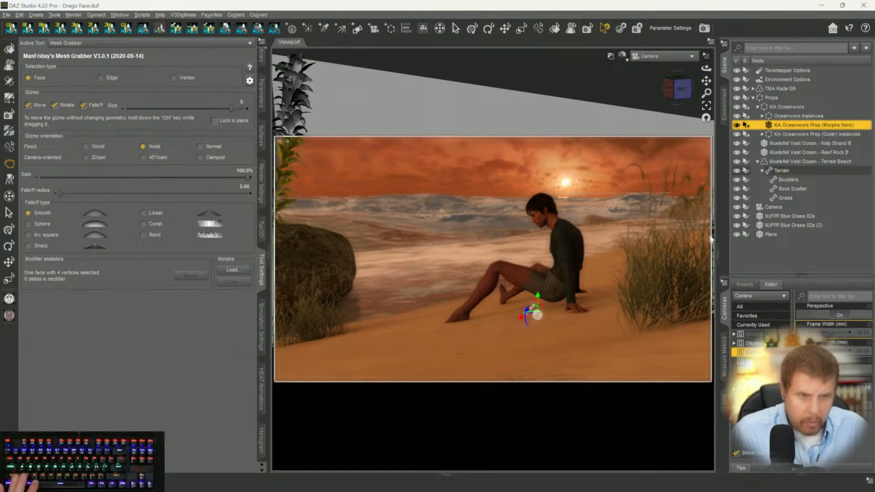
click(781, 172)
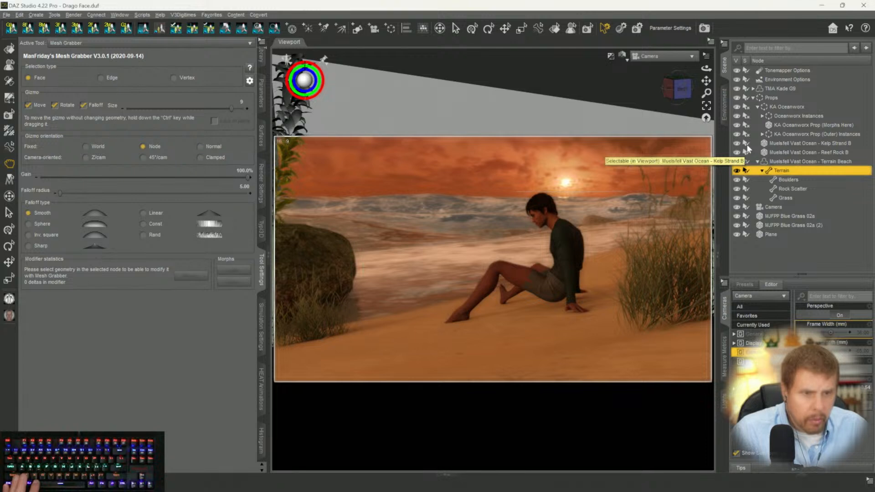
Toggle viewport selectability for Kelp Strand B, Reef Rock B and Terrain Beach, and retry picking the Terrain's sand with Mesh Grabber.
drag(748, 144, 747, 159)
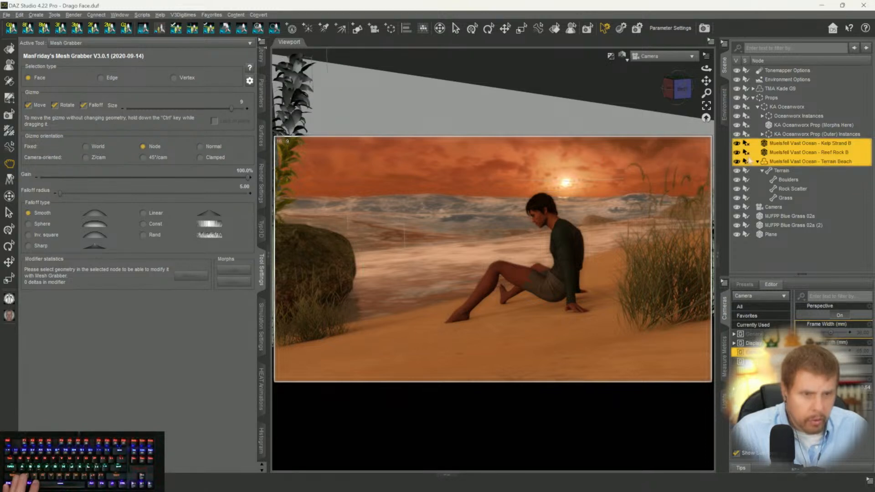
click(776, 168)
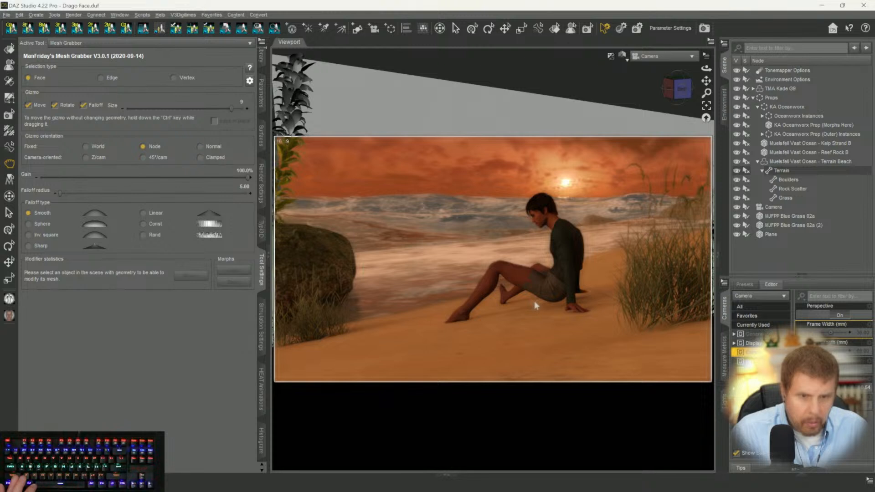
click(773, 174)
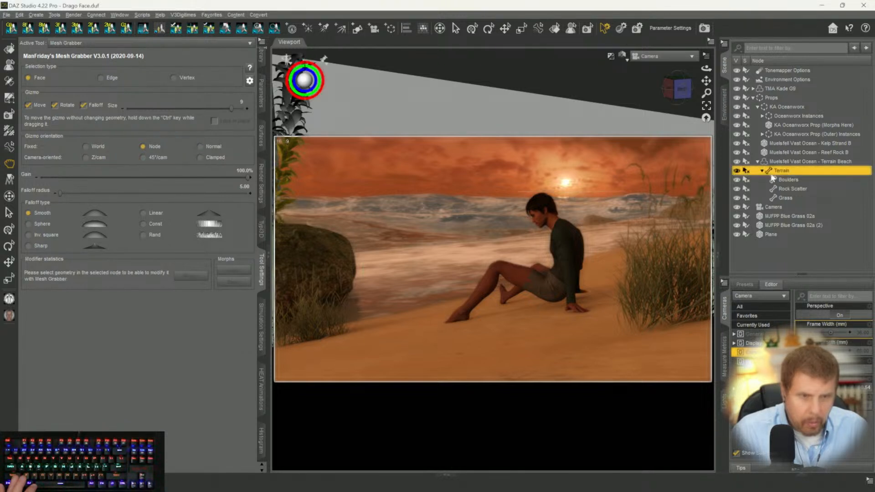
click(529, 303)
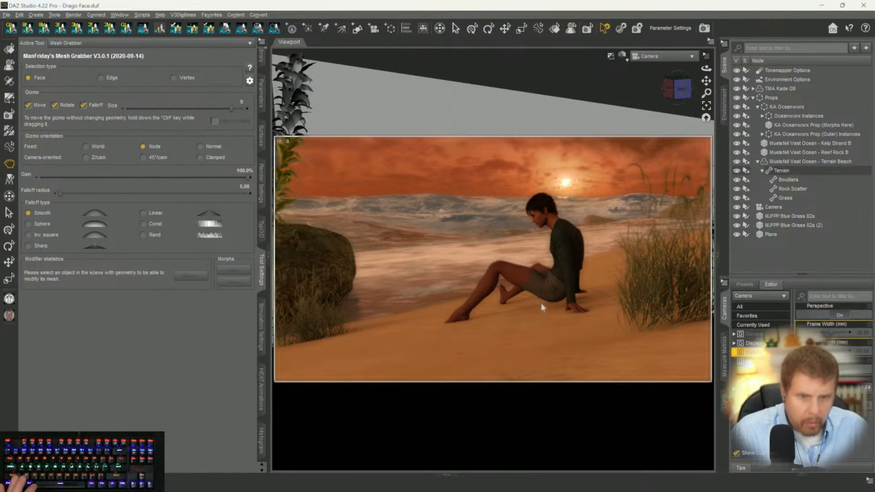
click(781, 171)
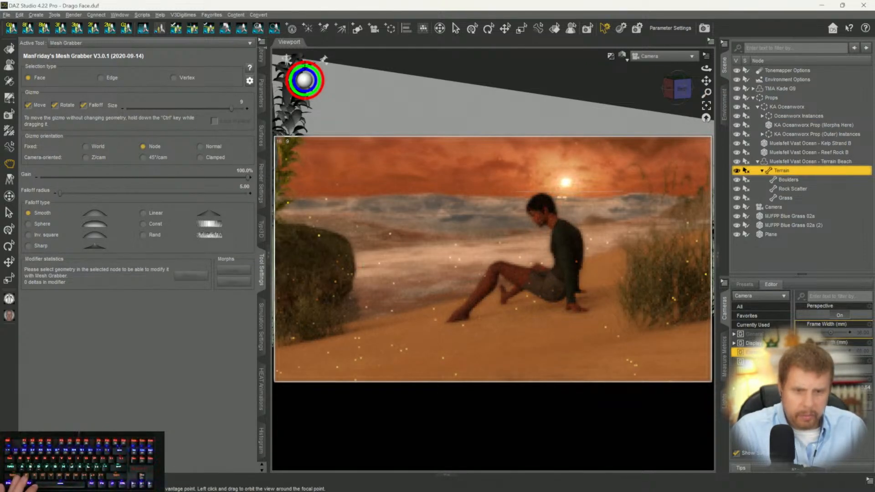
Switch to the Perspective View and frame the seated figure on the sand from above.
click(662, 57)
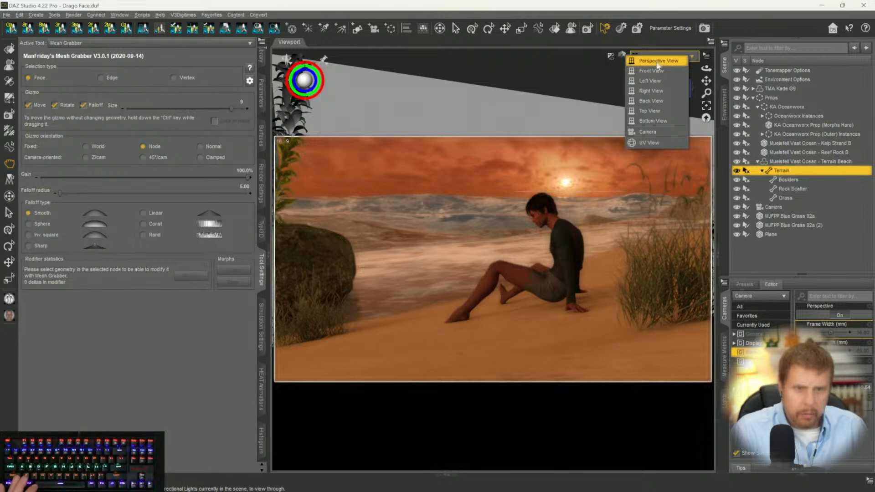
click(656, 63)
drag(672, 88, 691, 84)
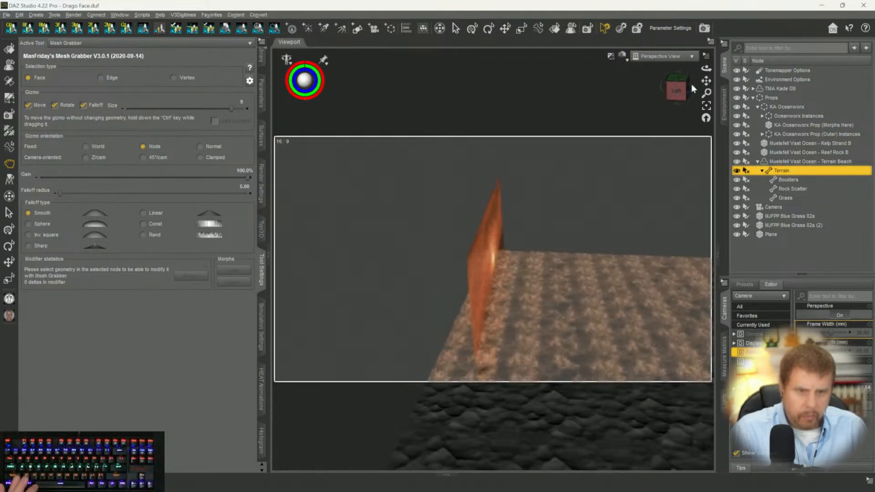
click(709, 109)
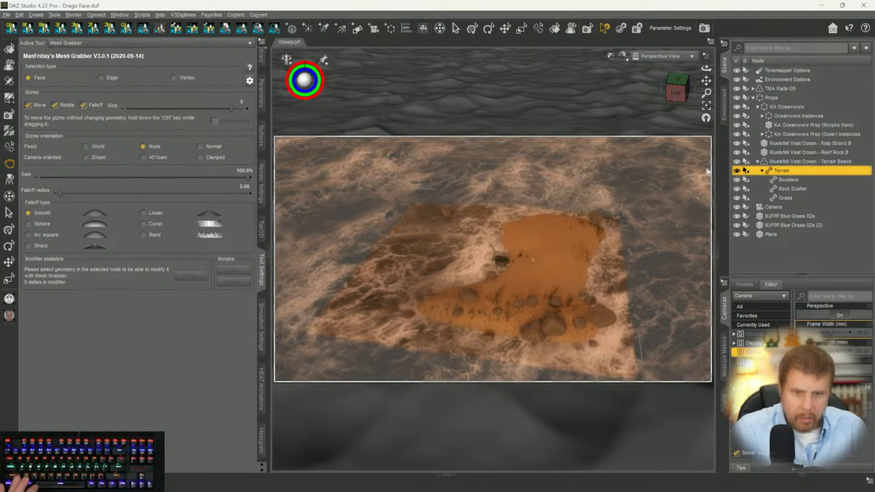
drag(707, 93, 716, 78)
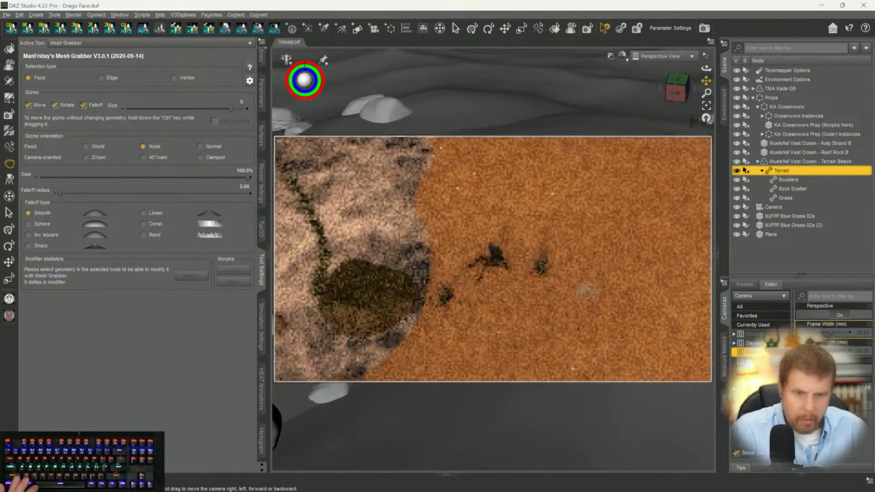
click(724, 105)
scroll(512, 351, up, 4)
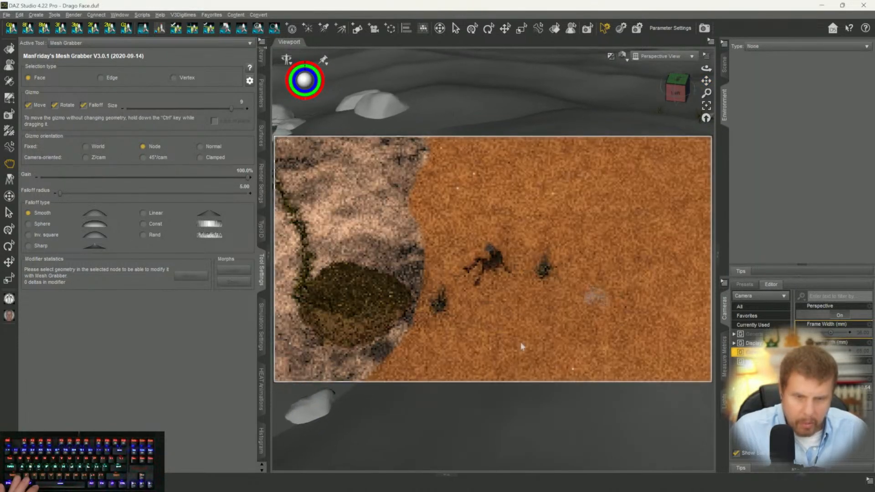
scroll(522, 345, up, 1)
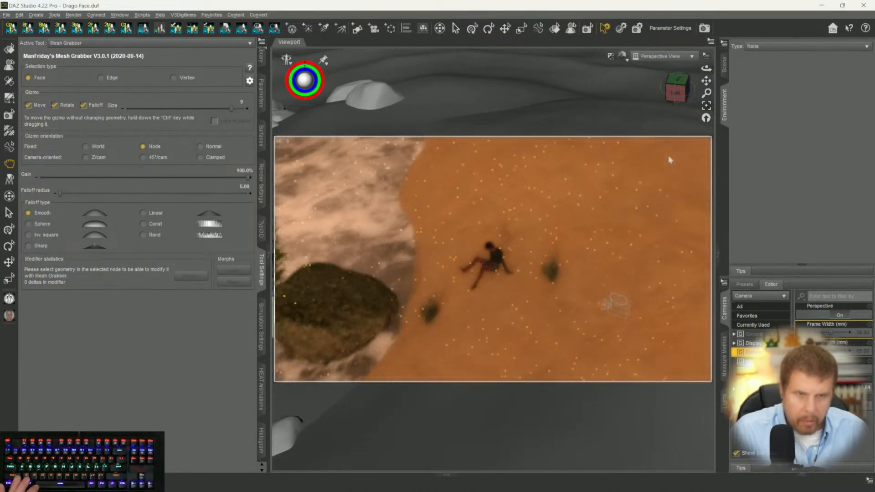
drag(706, 93, 706, 80)
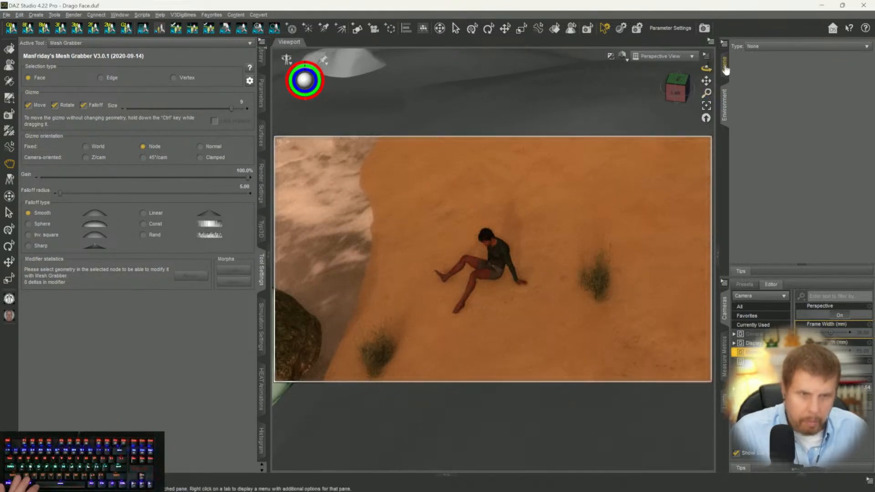
Check the Terrain node's selection and reorder options, and try again to pick its sand mesh near the figure.
click(725, 67)
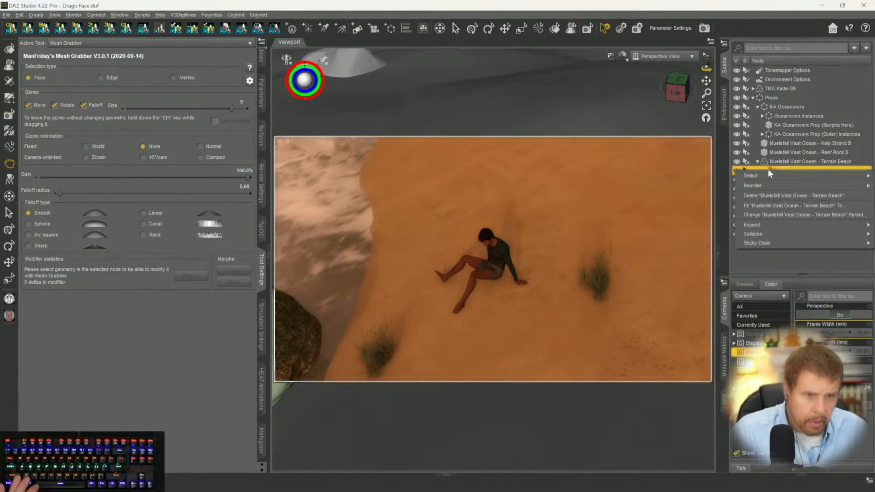
click(769, 171)
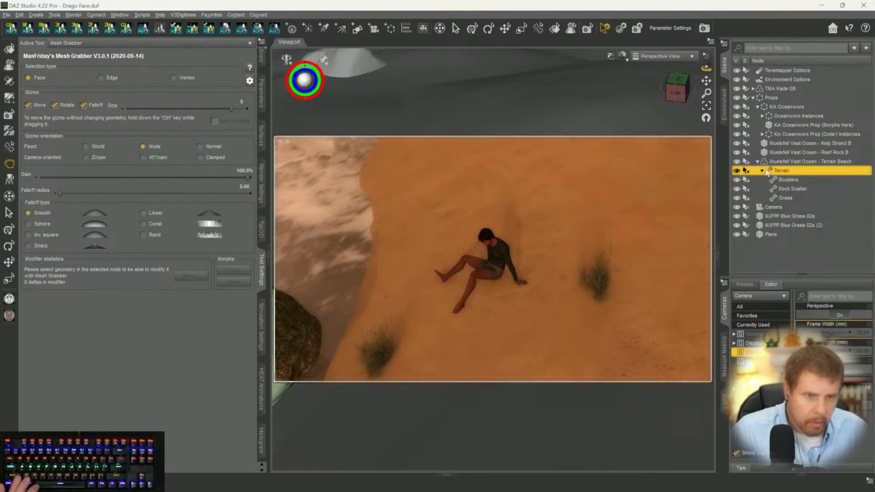
right_click(773, 181)
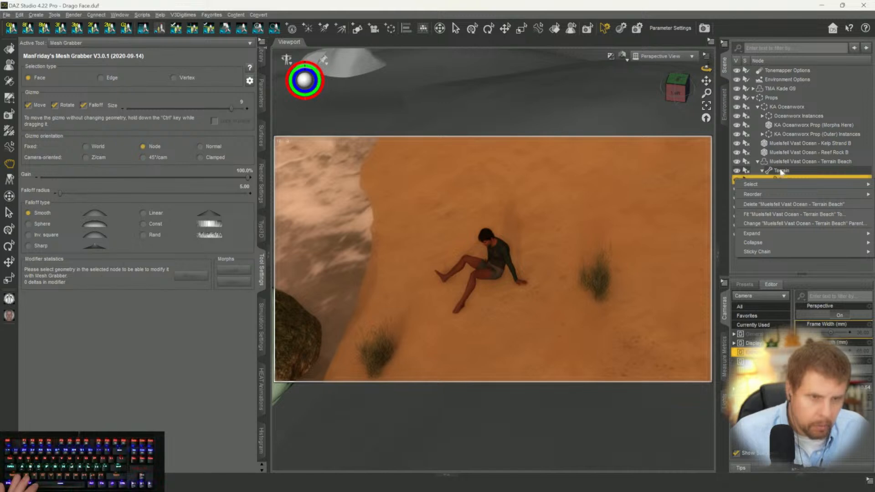
click(777, 162)
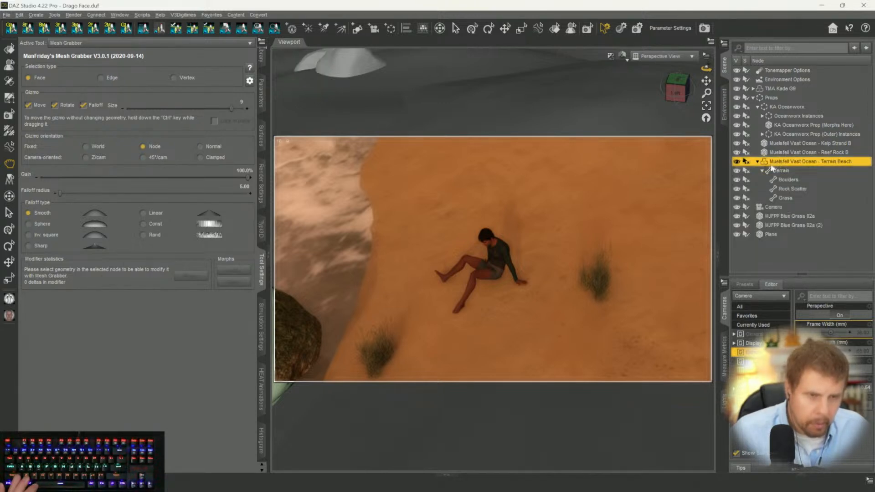
click(770, 173)
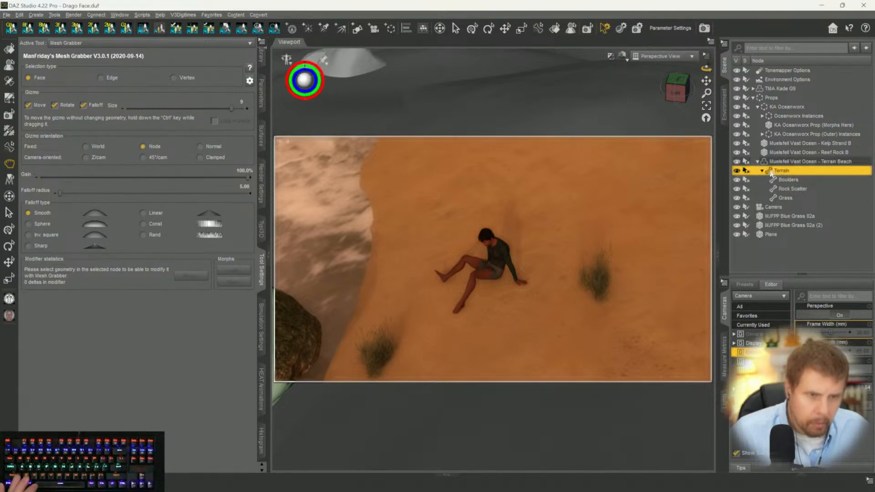
right_click(769, 173)
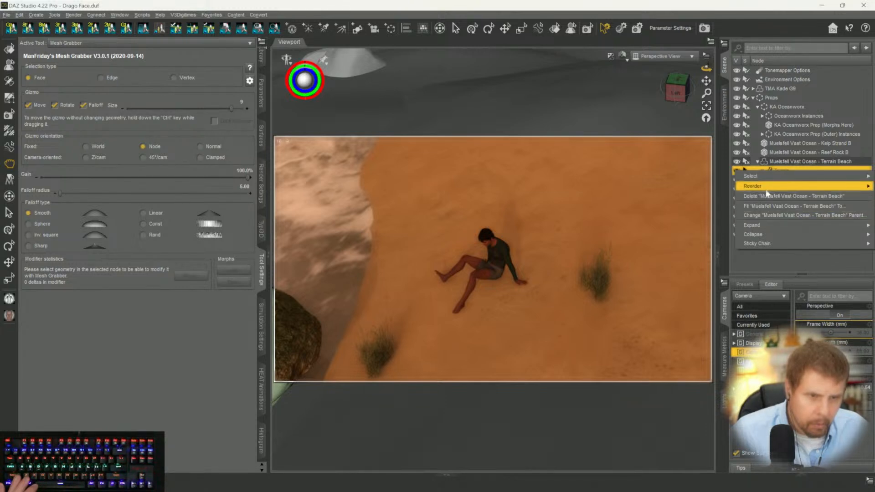
mouse_move(767, 193)
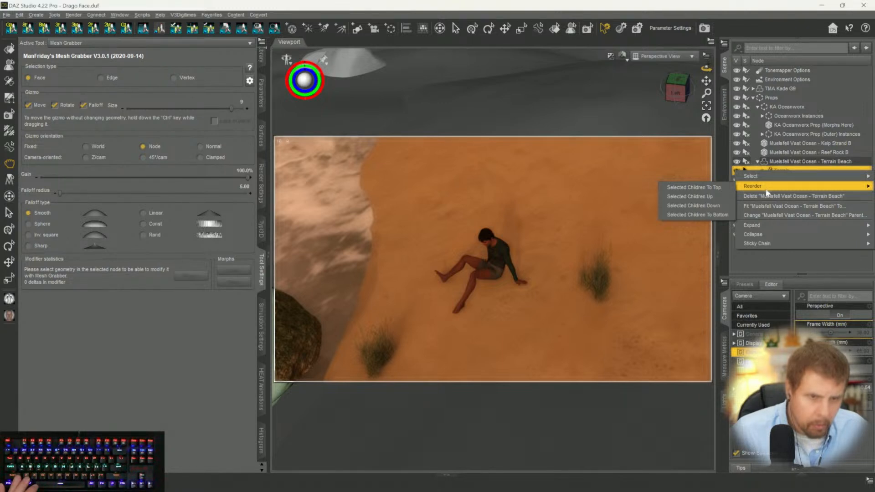
mouse_move(777, 178)
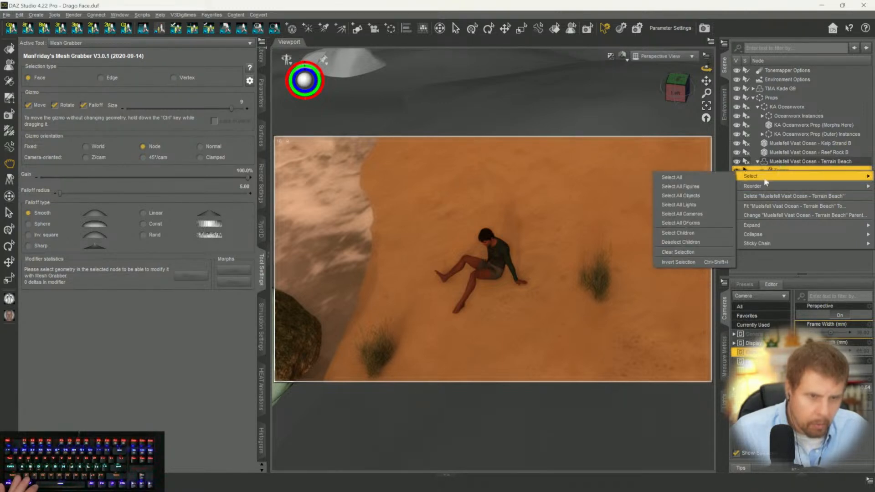
click(772, 265)
click(772, 263)
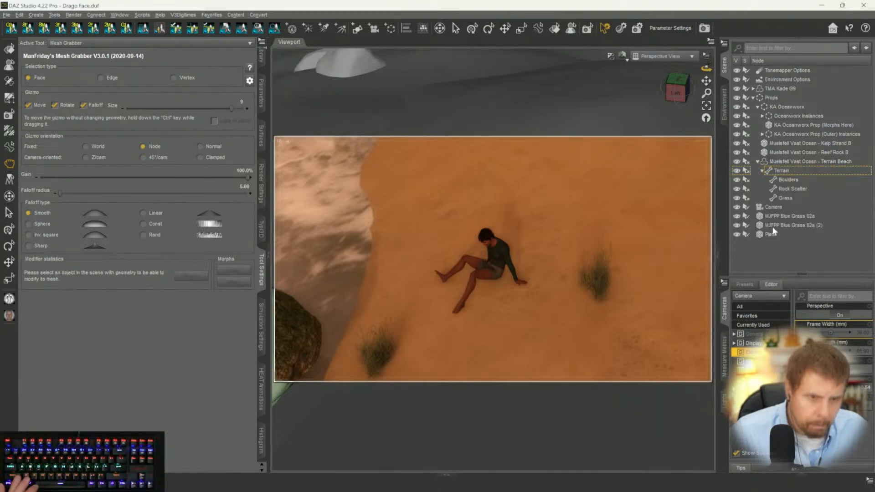
click(775, 171)
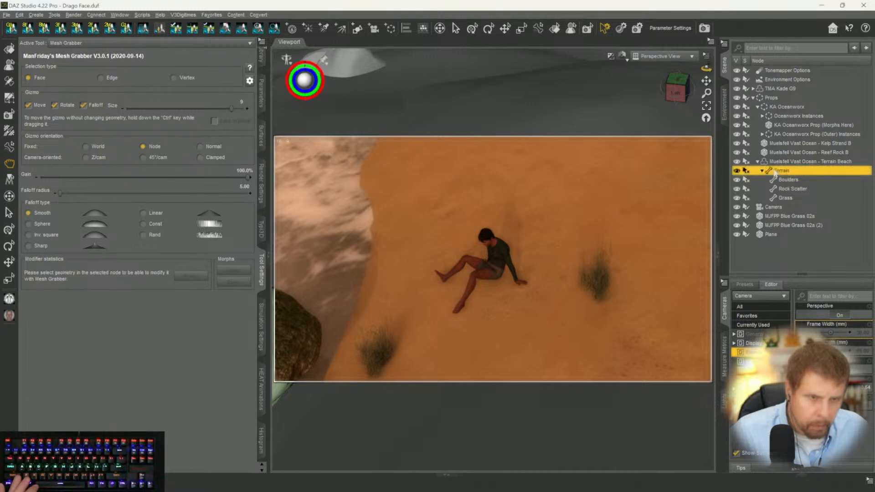
click(489, 288)
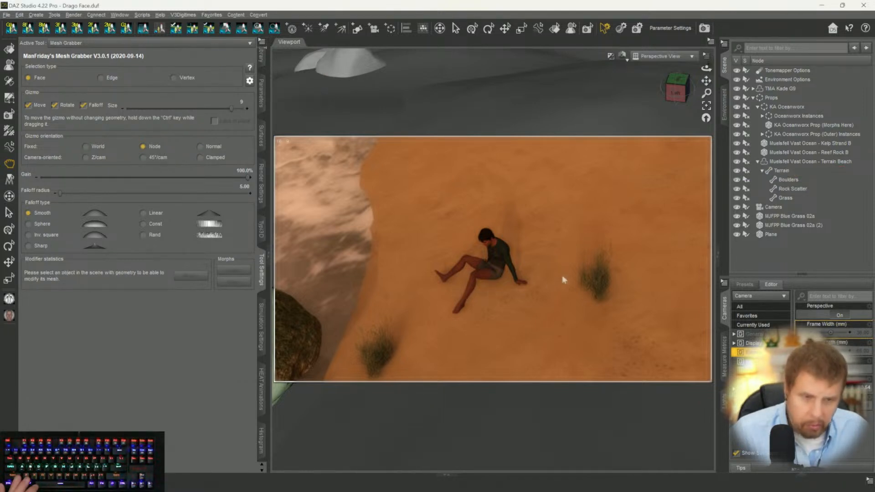
Reframe the Perspective View at a low side angle, close on the figure where it meets the sand.
click(676, 92)
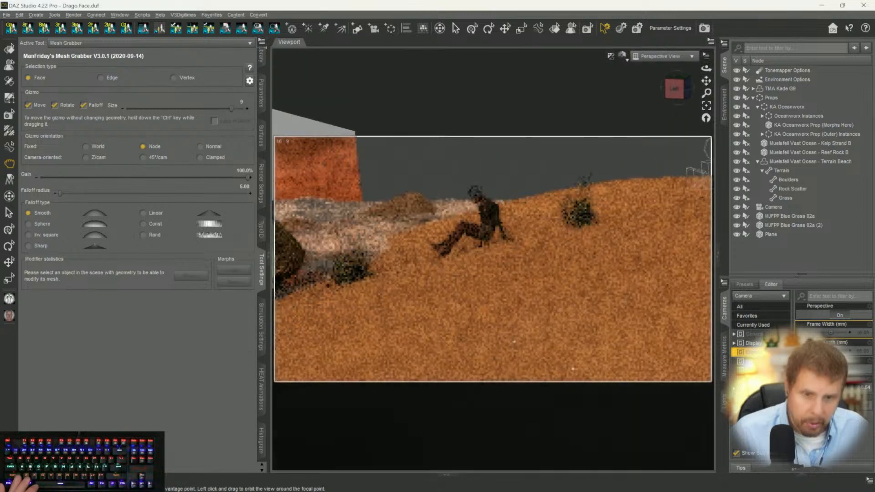
scroll(573, 209, up, 5)
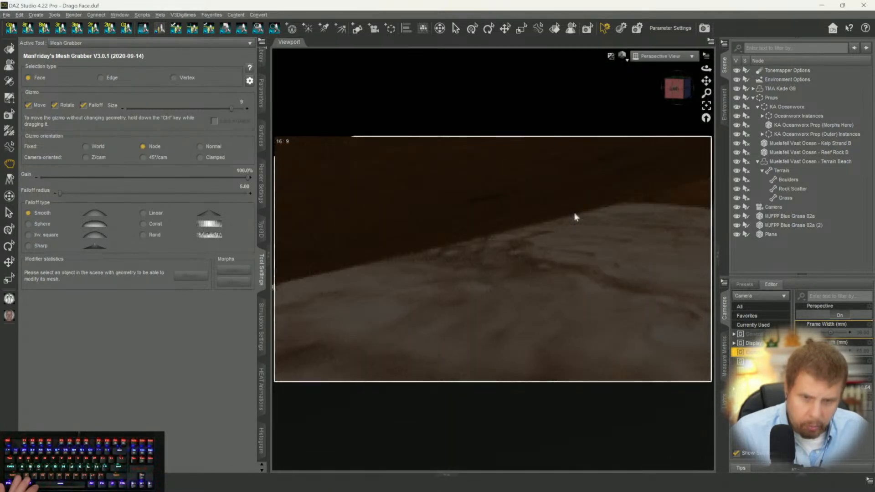
drag(706, 81, 706, 98)
right_drag(707, 82, 706, 74)
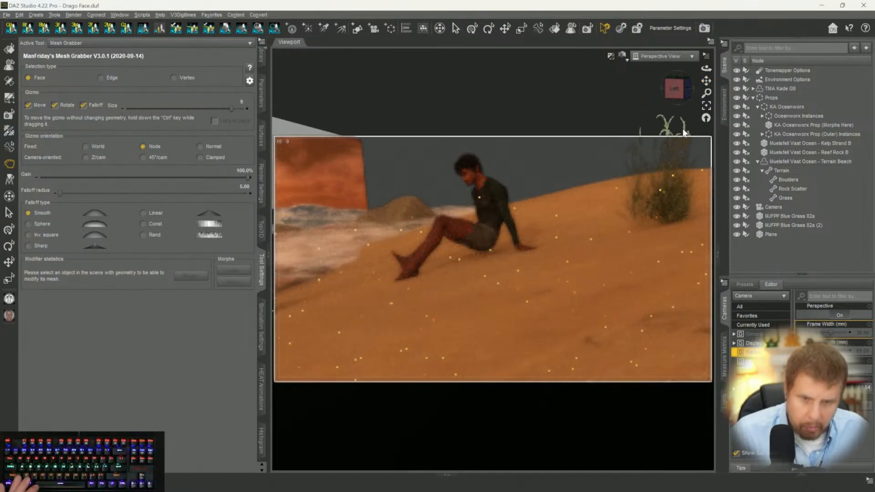
scroll(684, 132, up, 5)
drag(707, 80, 729, 99)
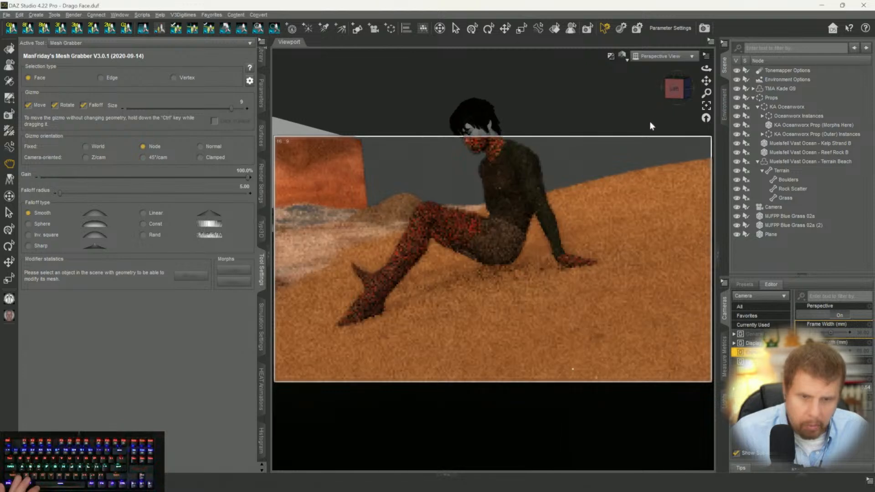
drag(706, 80, 707, 84)
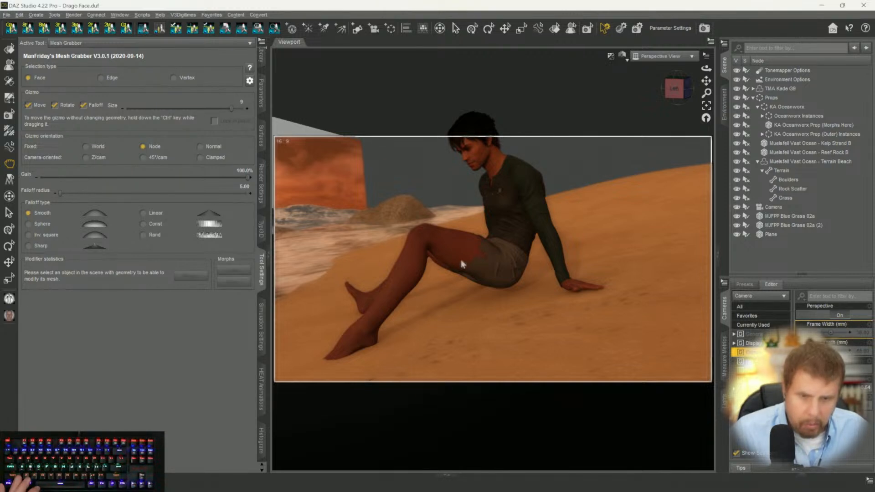
Switch the viewport out of the rendered preview and rotate the Left Shin to extend the figure's lower leg slightly.
click(704, 29)
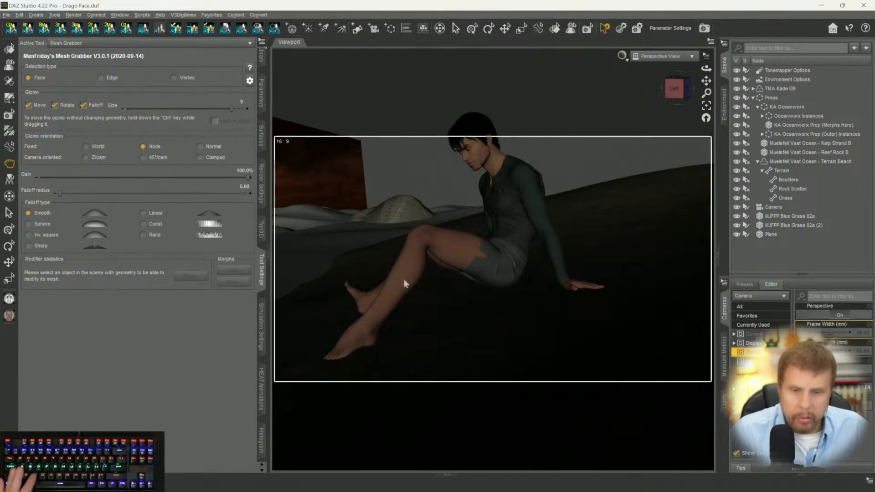
click(488, 29)
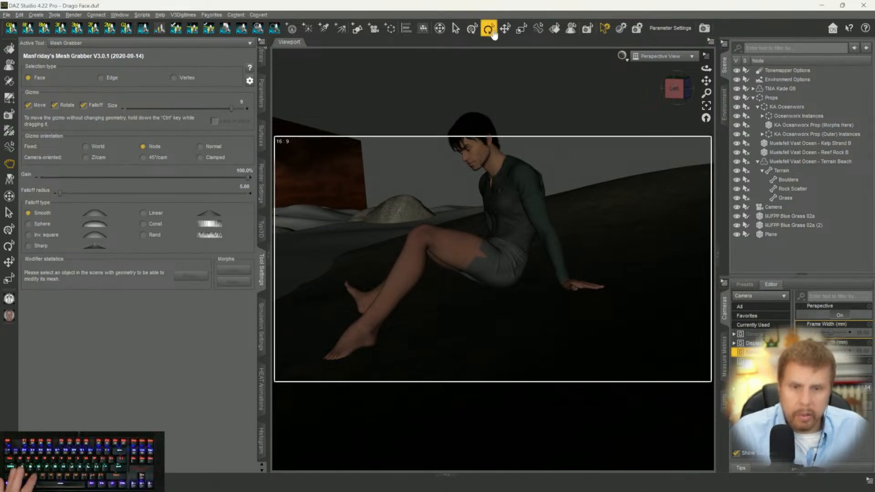
click(407, 267)
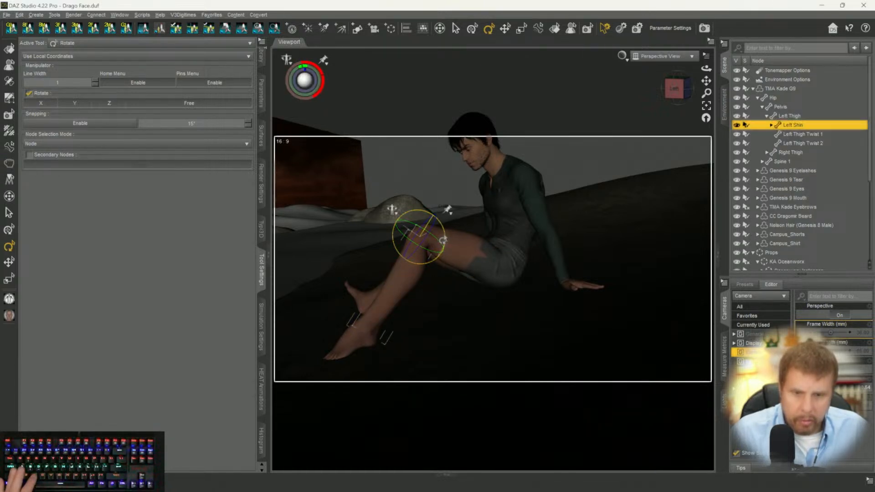
drag(428, 225, 432, 220)
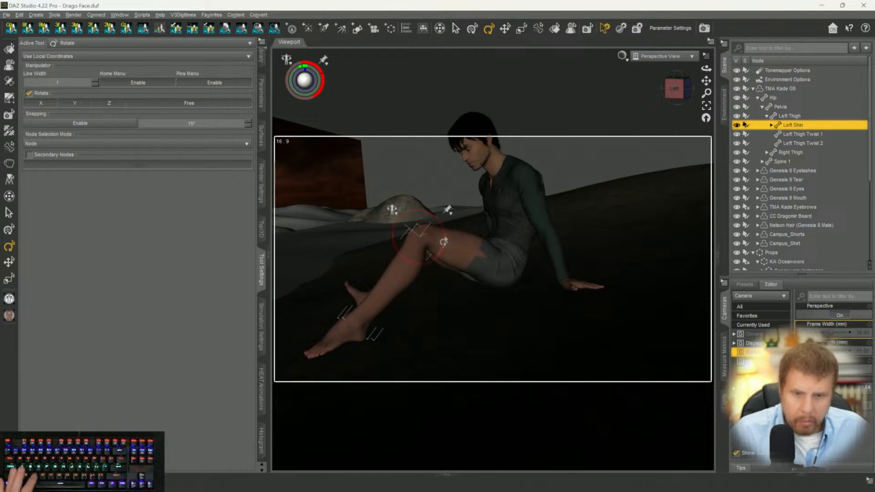
drag(670, 93, 669, 117)
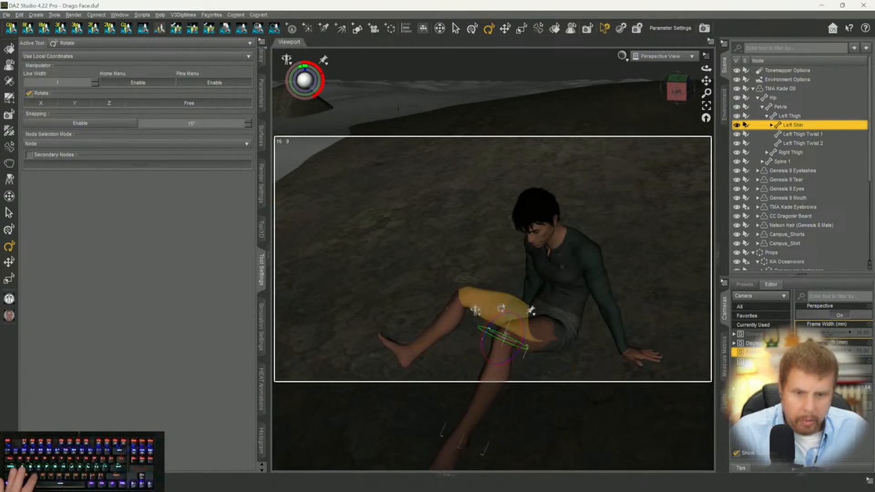
key(ctrl+z)
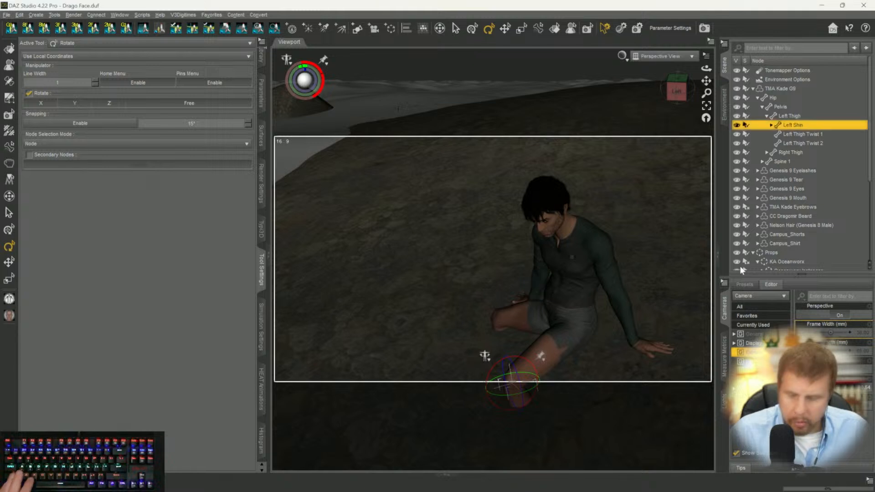
key(ctrl+z)
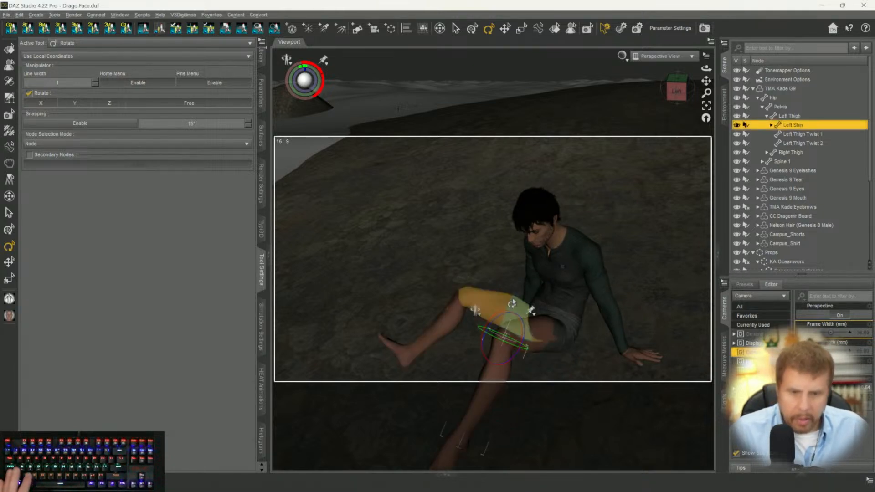
Rotate the Right Thigh slightly to adjust the raised right leg against the sand, and check it from the side.
click(512, 304)
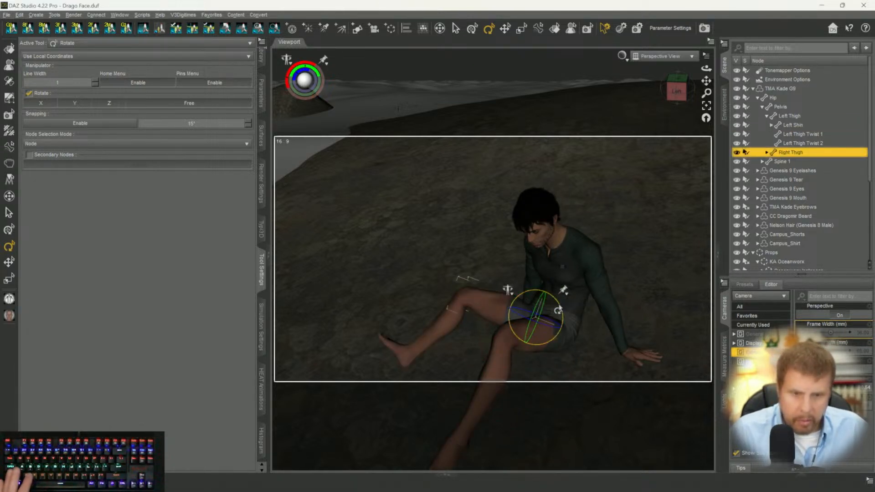
drag(558, 310, 557, 312)
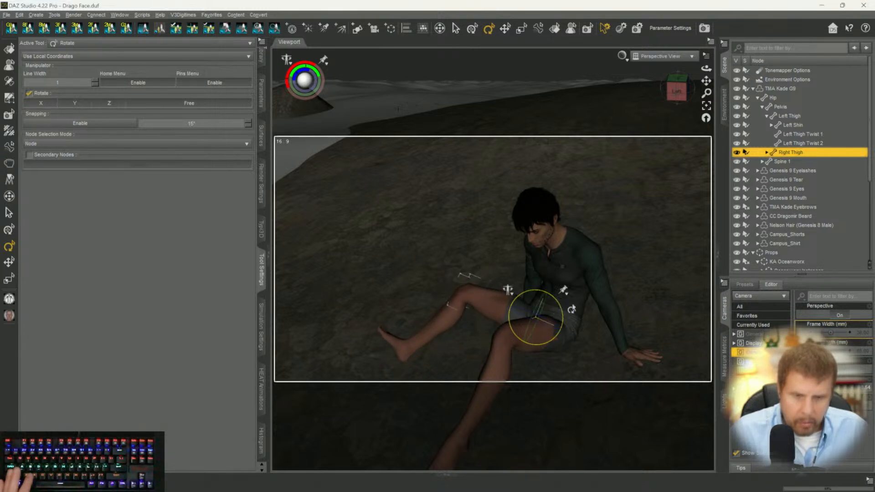
drag(676, 91, 667, 72)
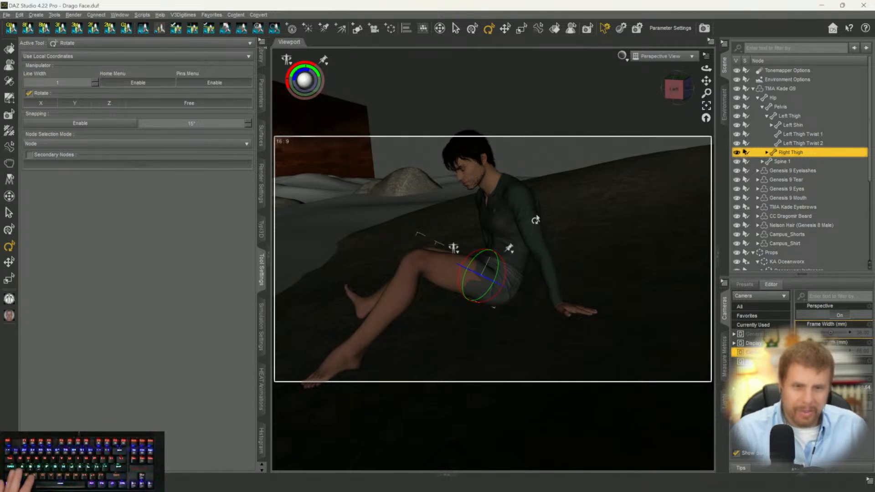
Try to move the Left Shoulder with the Translate tool to reposition the supporting arm, and undo the move.
click(524, 211)
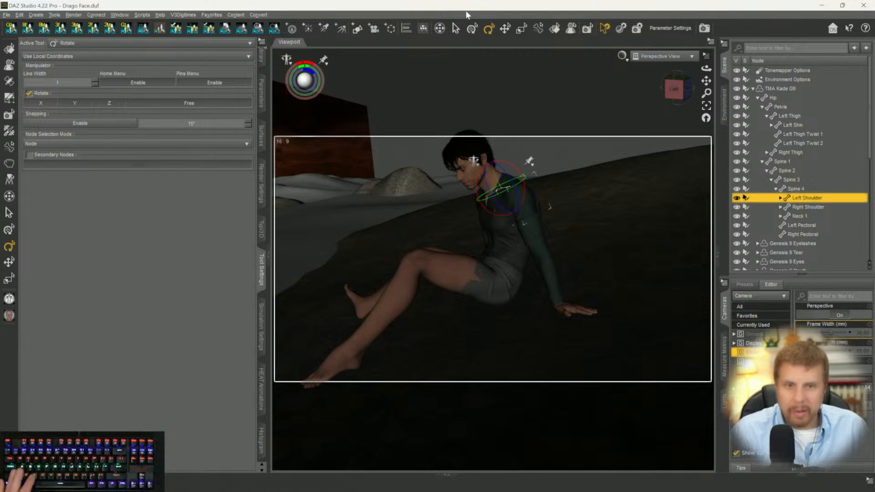
click(505, 28)
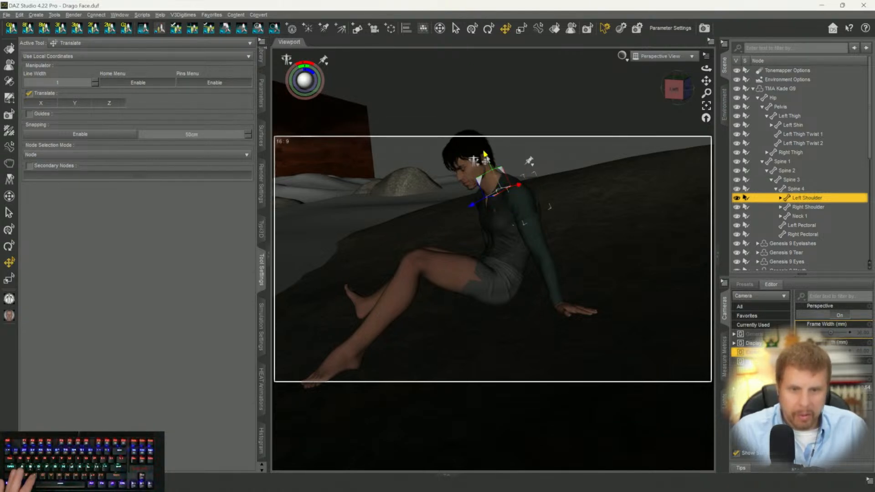
drag(485, 155, 484, 151)
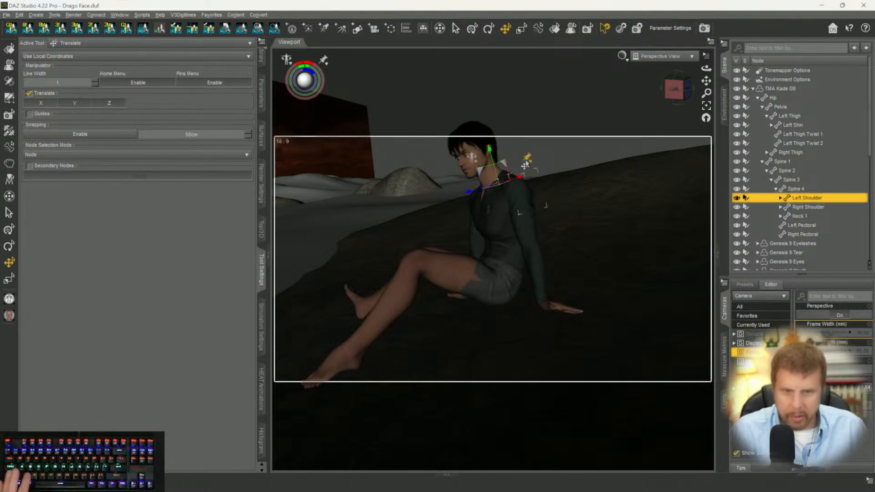
key(ctrl+z)
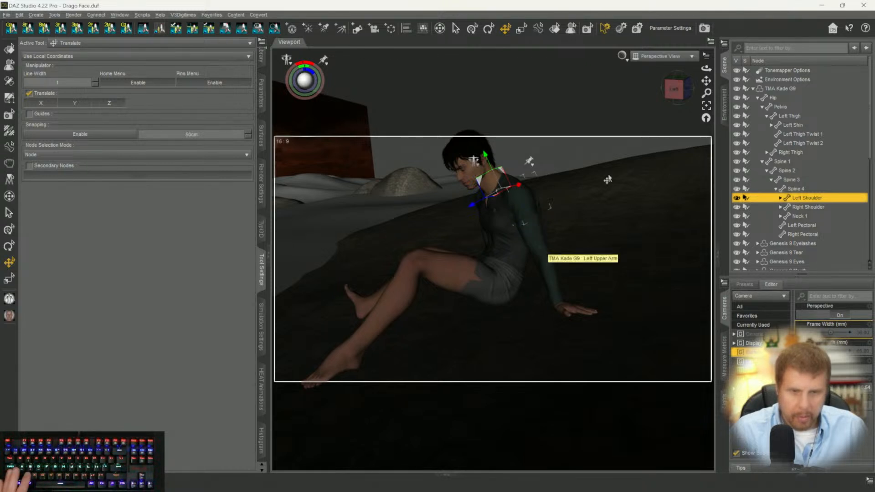
Rotate the Pelvis to lower both legs toward the sand, and rotate the Left Thigh to raise the left leg.
drag(675, 93, 675, 75)
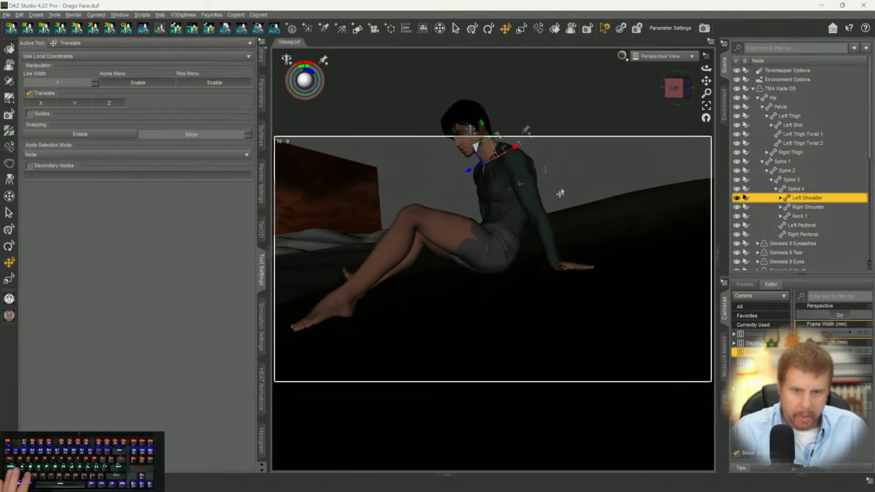
click(495, 241)
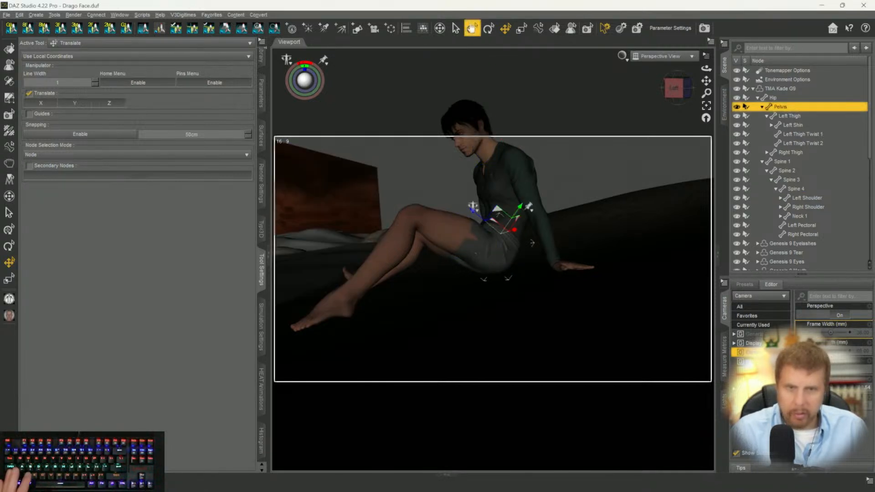
click(489, 28)
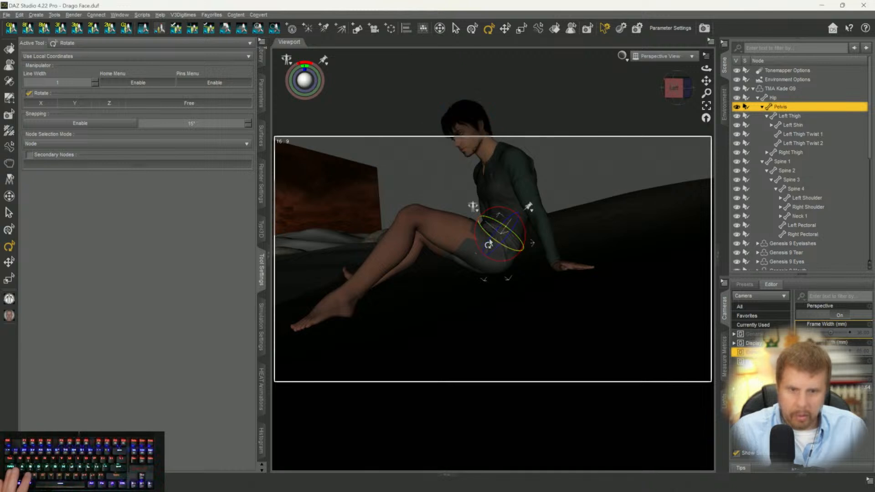
drag(476, 243, 476, 246)
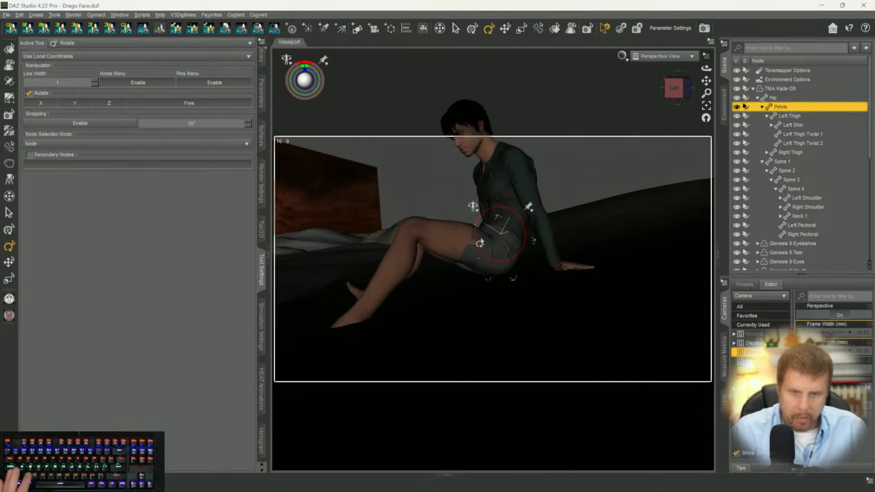
click(451, 251)
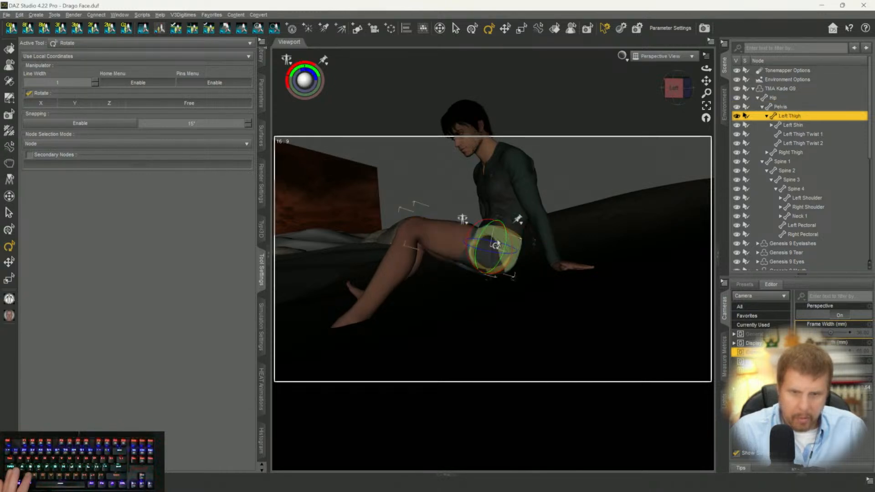
drag(509, 245, 508, 246)
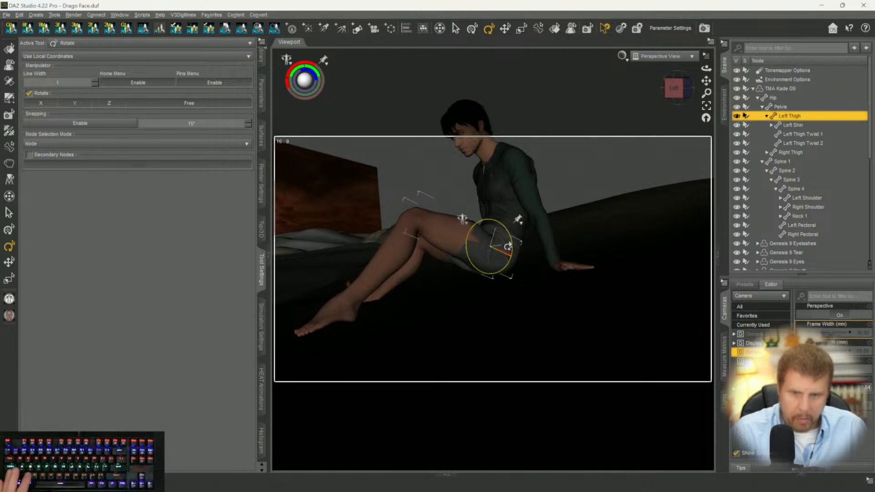
Rotate Spine 1 slightly to adjust the lean of the figure's torso above the hips.
drag(678, 90, 707, 83)
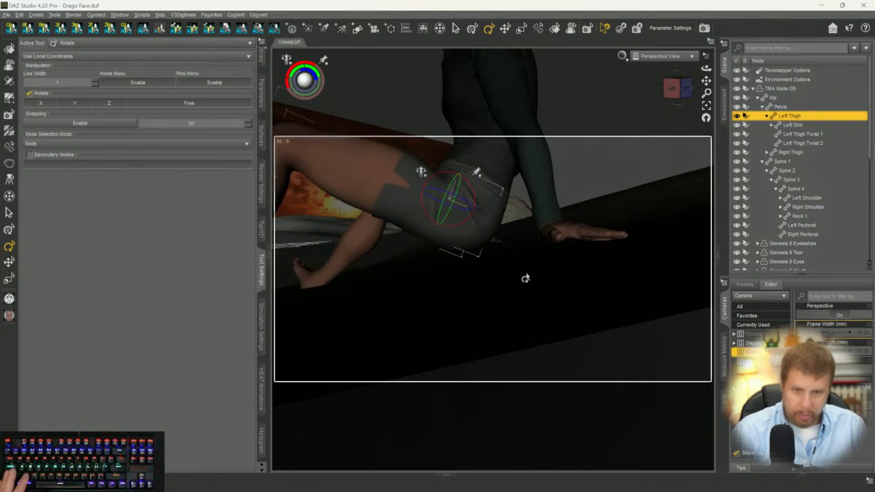
drag(671, 87, 674, 101)
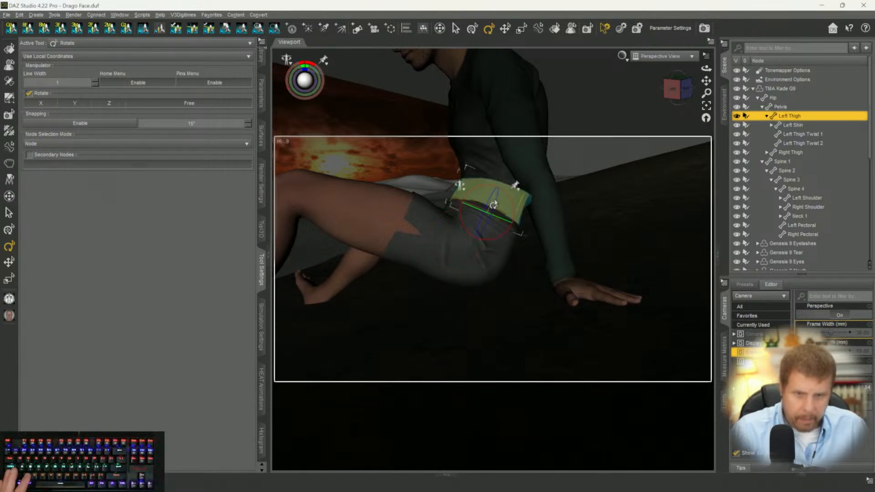
click(503, 201)
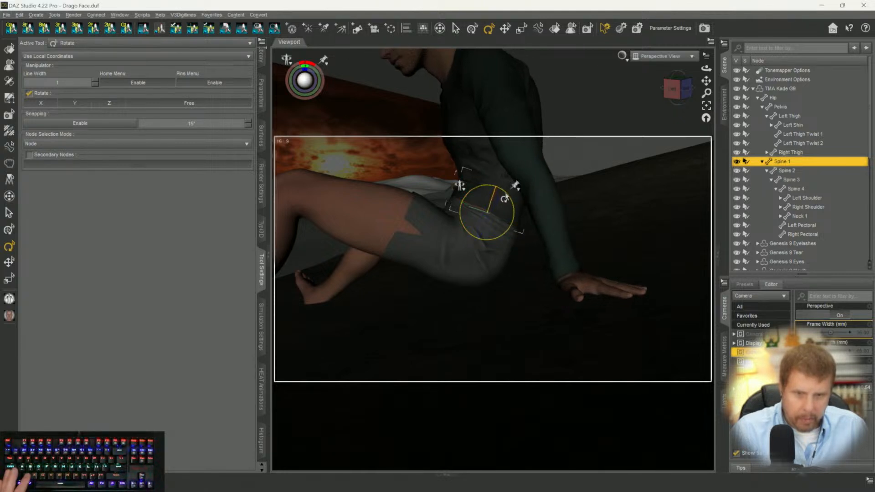
drag(504, 200, 503, 196)
Show the hidden properties among the parameters of the figure's Left Upper Arm.
drag(674, 91, 653, 101)
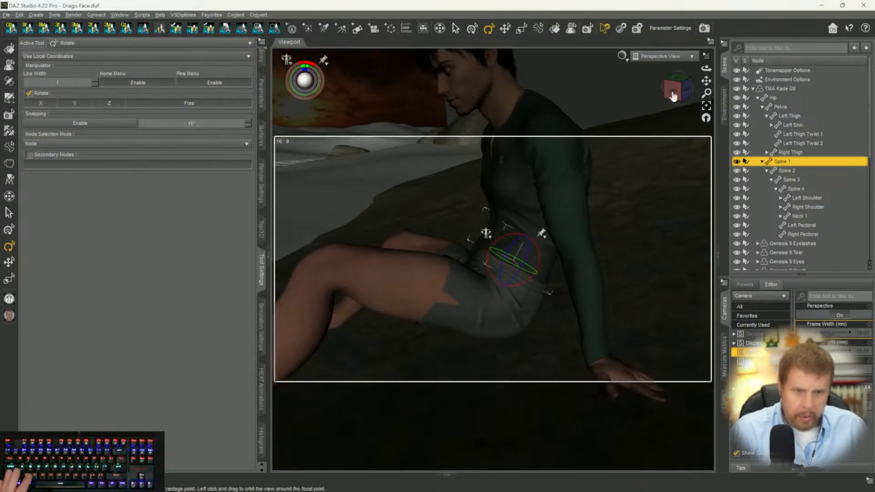
click(576, 235)
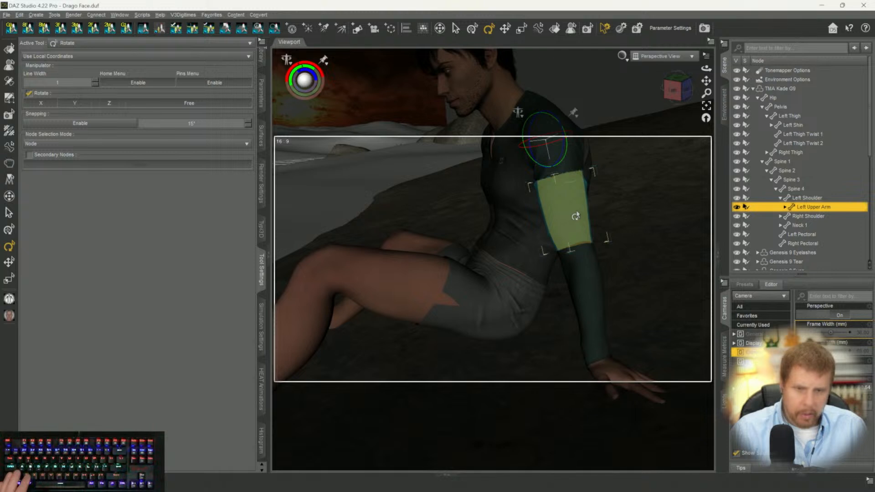
click(263, 96)
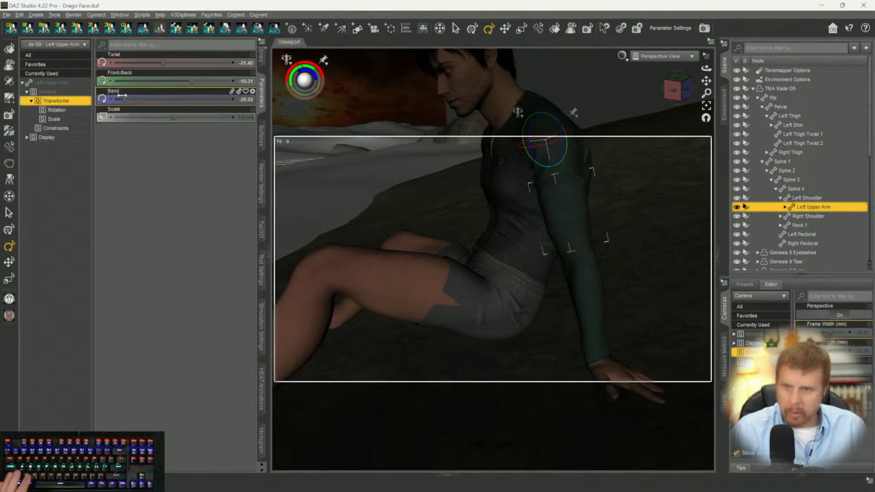
click(52, 83)
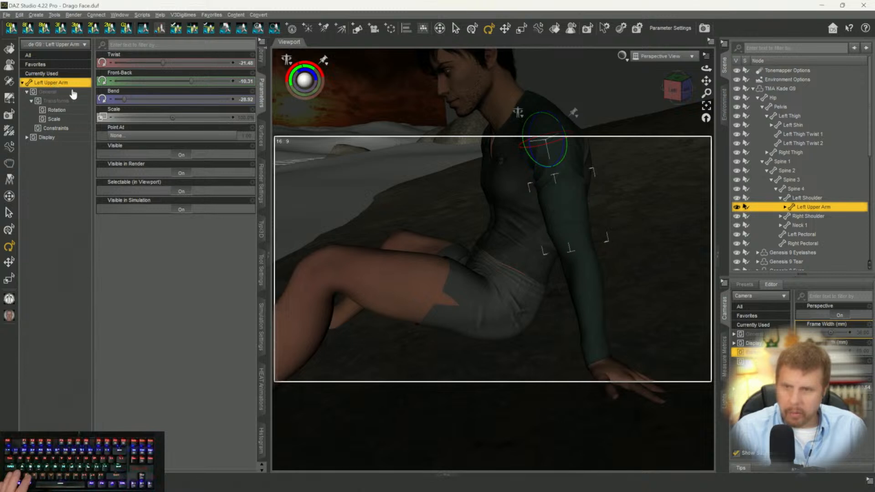
click(265, 44)
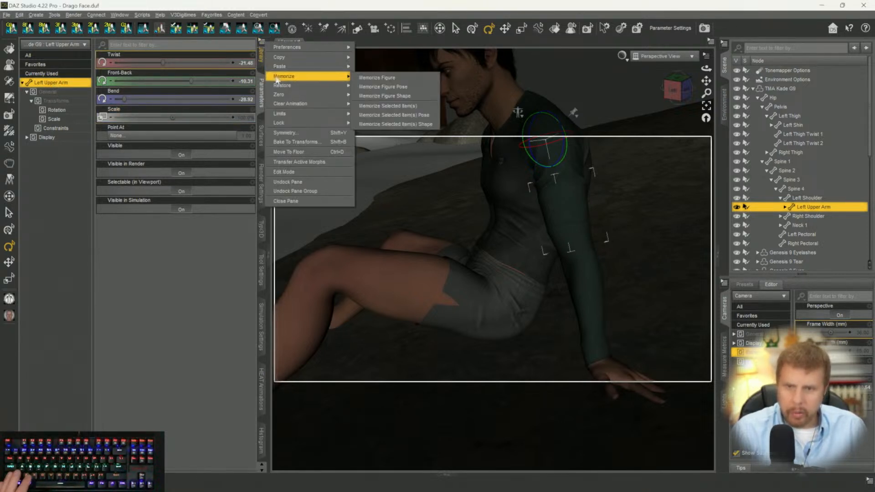
mouse_move(285, 96)
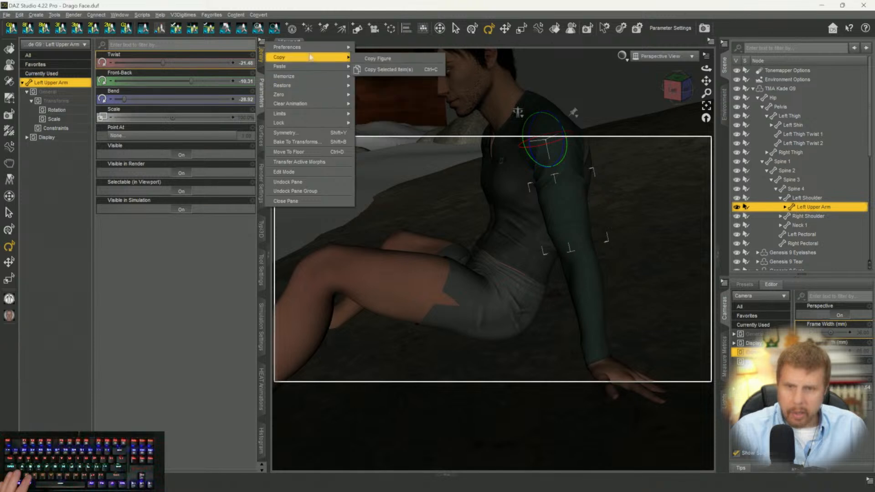
mouse_move(313, 53)
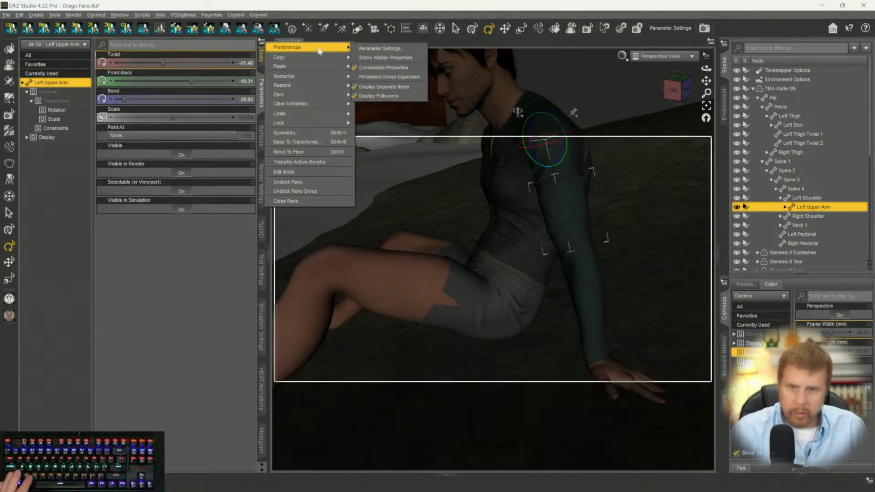
click(372, 58)
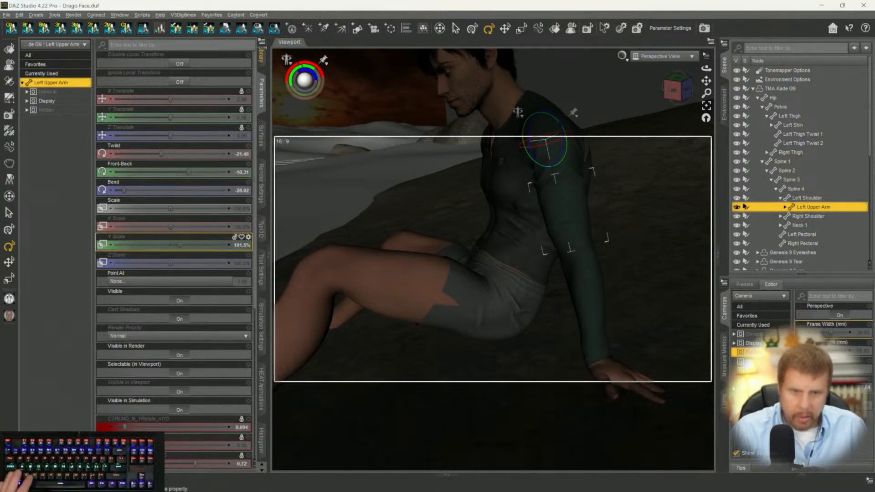
Set the Left Upper Arm's Y Scale to 98.7% and X Scale to 86.6%, and the Left Forearm's X Scale to 98.1%.
mouse_move(158, 244)
mouse_down()
mouse_move(192, 245)
mouse_move(160, 245)
mouse_up()
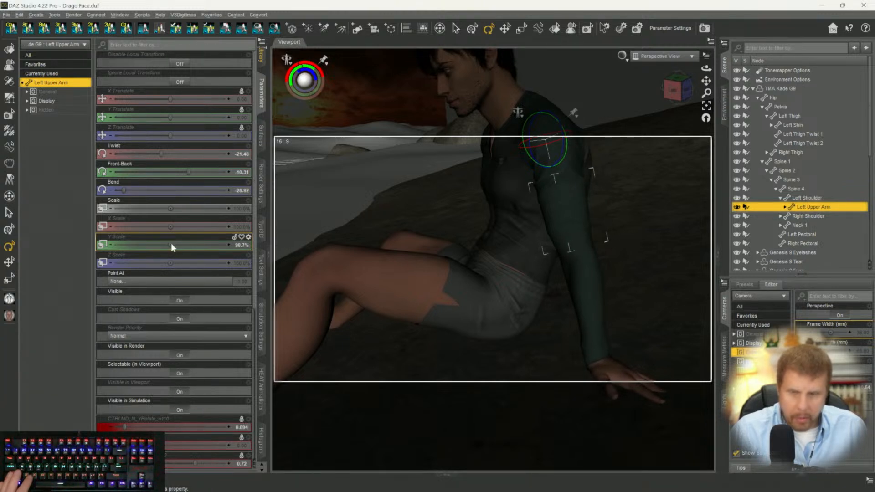
drag(170, 226, 150, 226)
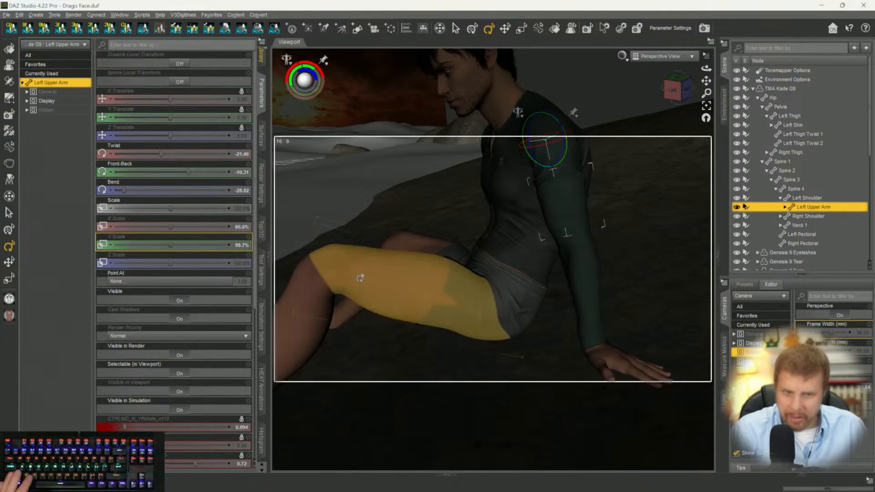
click(583, 265)
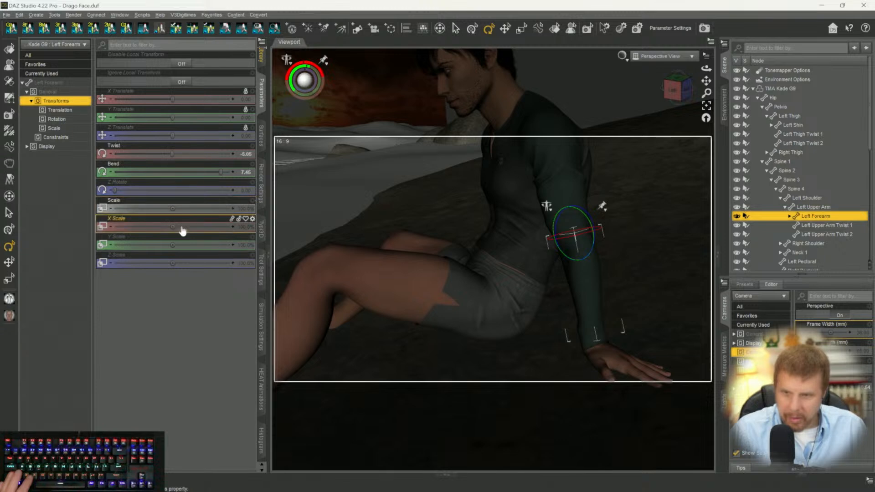
drag(165, 226, 162, 226)
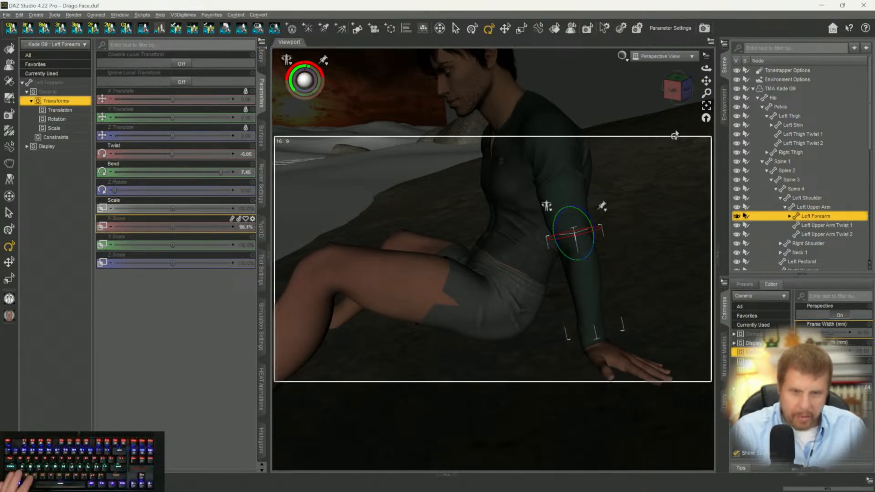
Set the Right Upper Arm's X Scale to 93.3% and the Right Forearm's X Scale to 89.9%.
drag(674, 91, 667, 95)
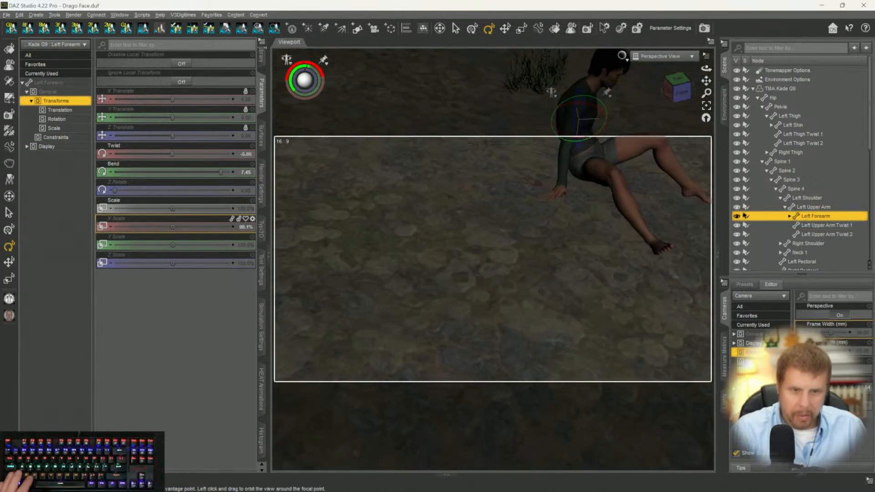
click(569, 136)
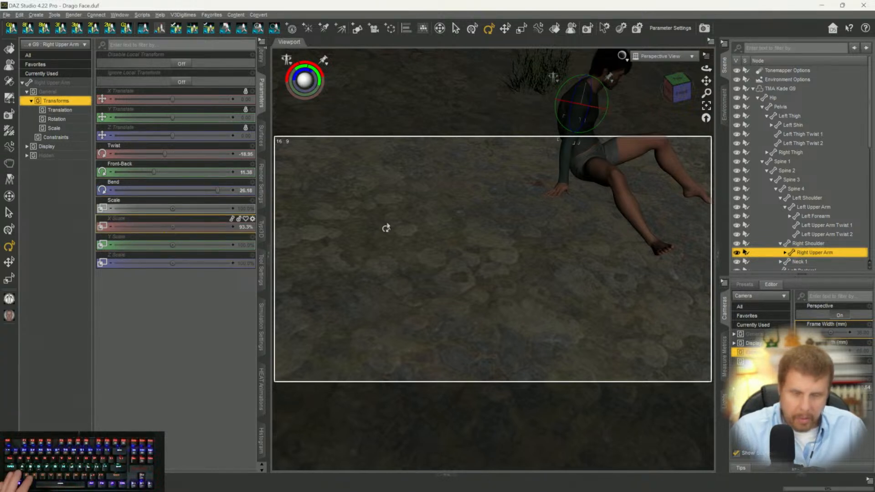
click(563, 169)
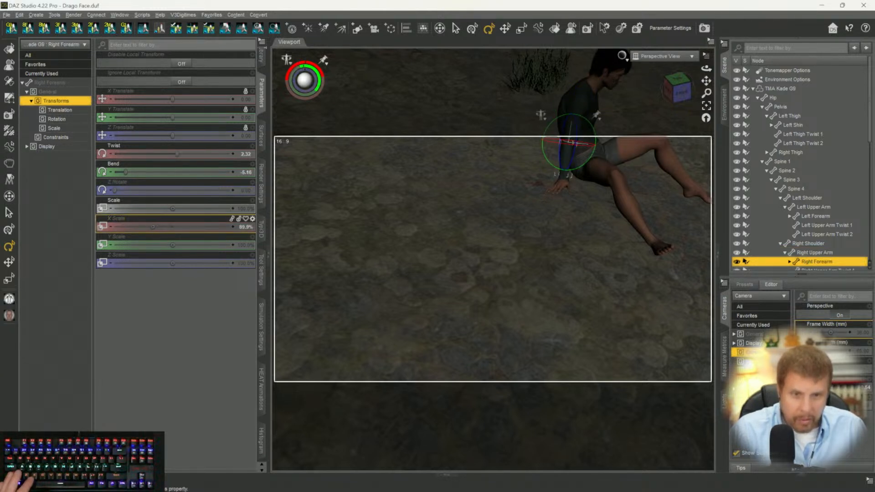
Shorten the left leg by setting the Left Shin's Y Scale to 87.7% and the Left Thigh's Y Scale to 95.8%.
drag(678, 97, 559, 74)
scroll(651, 151, down, 3)
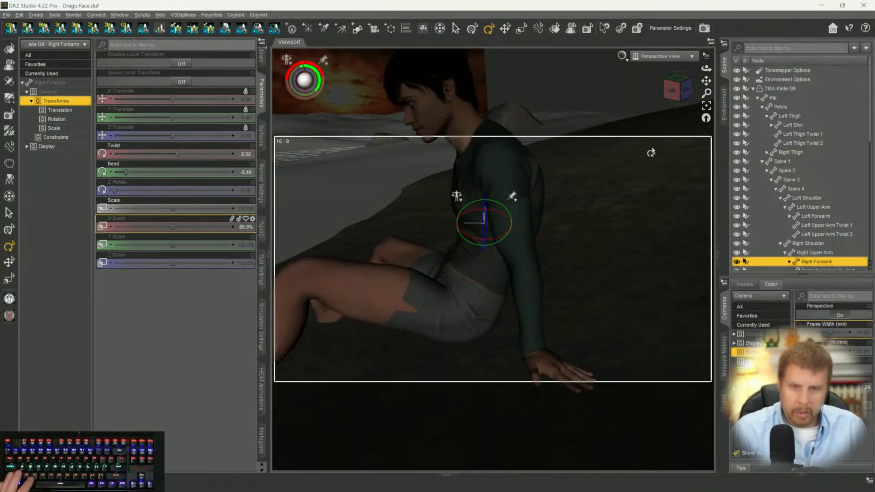
scroll(652, 139, down, 2)
drag(706, 82, 765, 68)
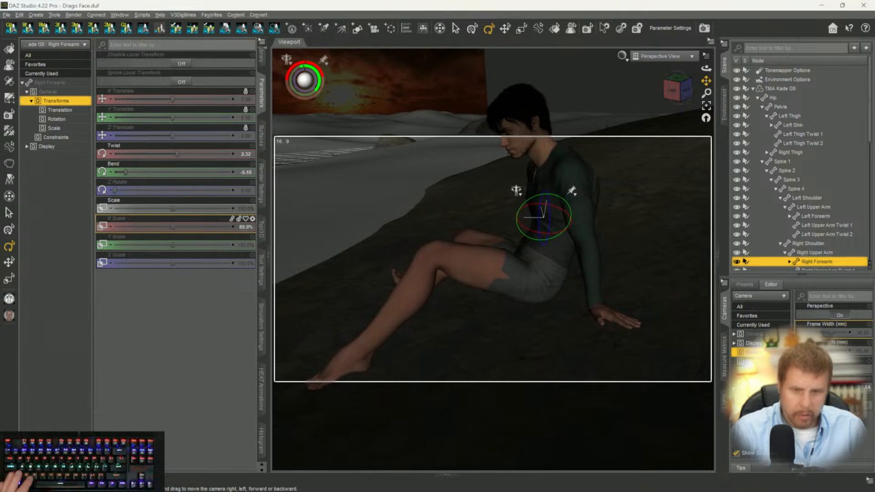
click(416, 307)
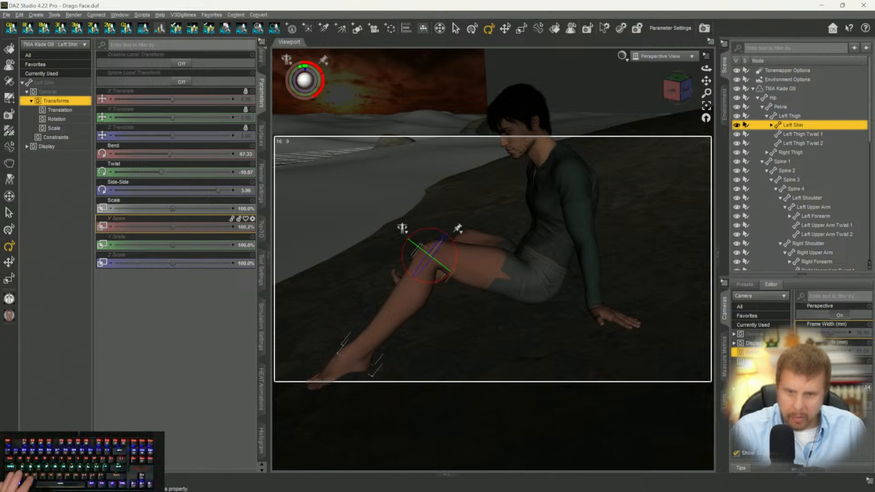
drag(193, 226, 200, 226)
alt+click(173, 227)
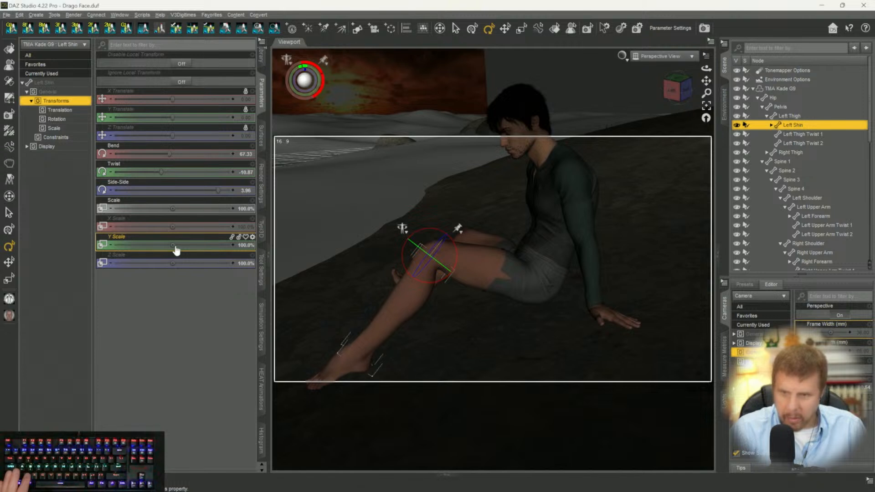
drag(189, 245, 152, 245)
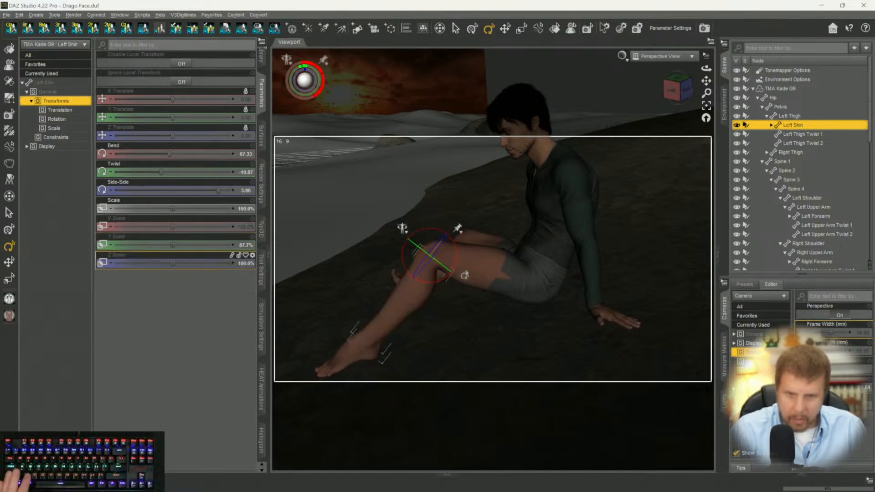
click(476, 271)
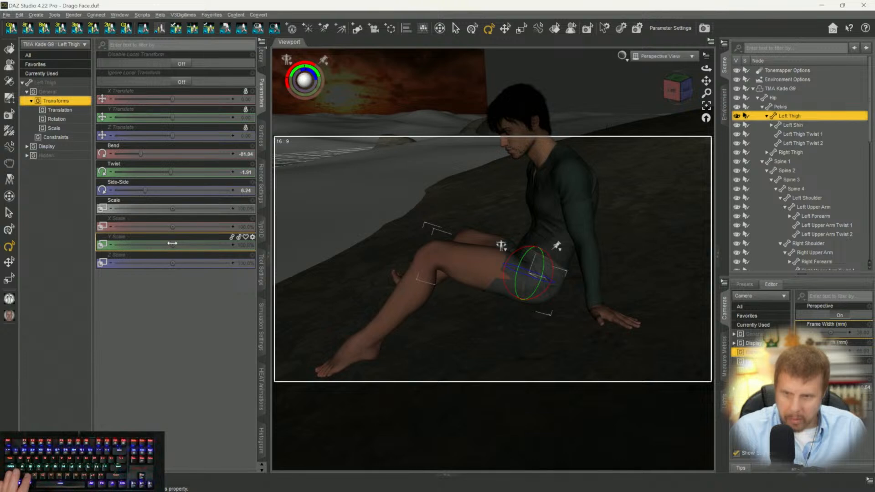
drag(173, 245, 157, 245)
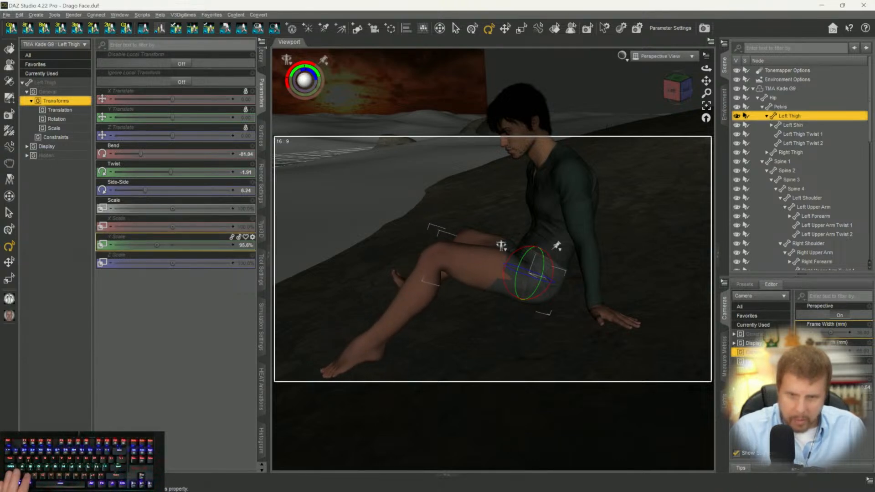
Shorten the right leg by setting the Right Shin's Y Scale to 92.1% and the Right Thigh's Y Scale to 94.4%.
mouse_move(675, 92)
mouse_down()
mouse_move(676, 82)
mouse_move(671, 101)
mouse_up()
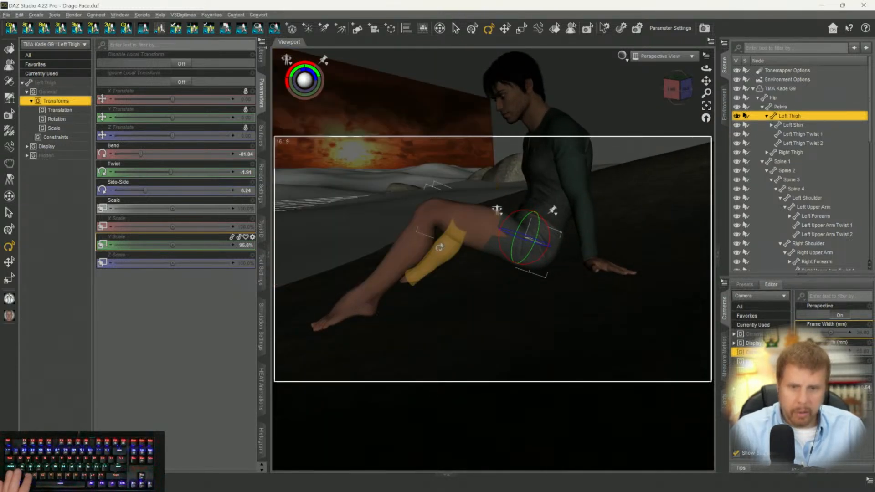
click(439, 255)
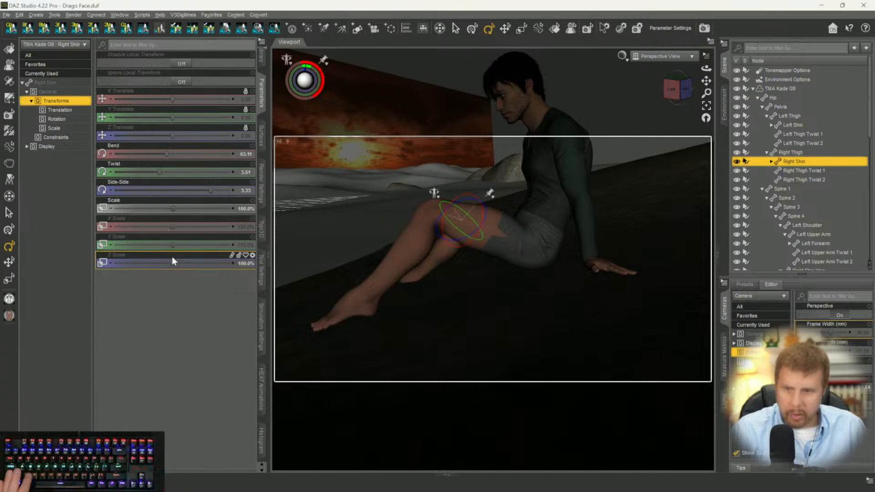
drag(172, 246, 183, 245)
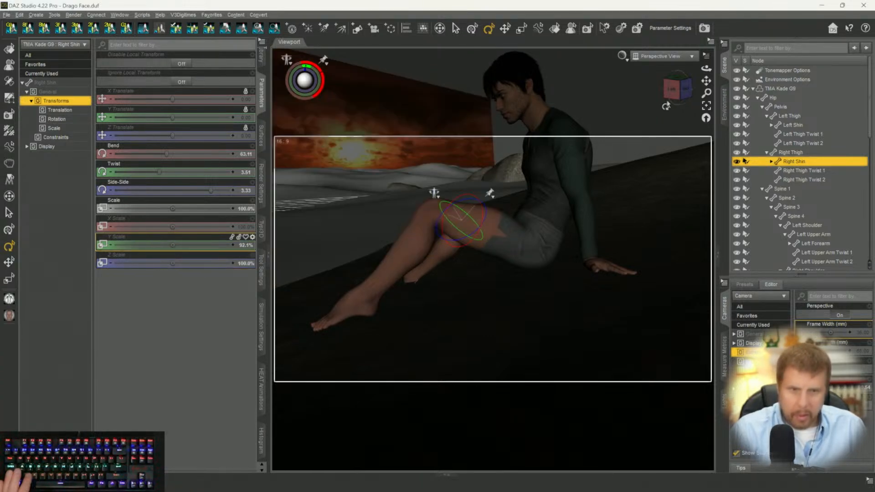
drag(677, 89, 675, 105)
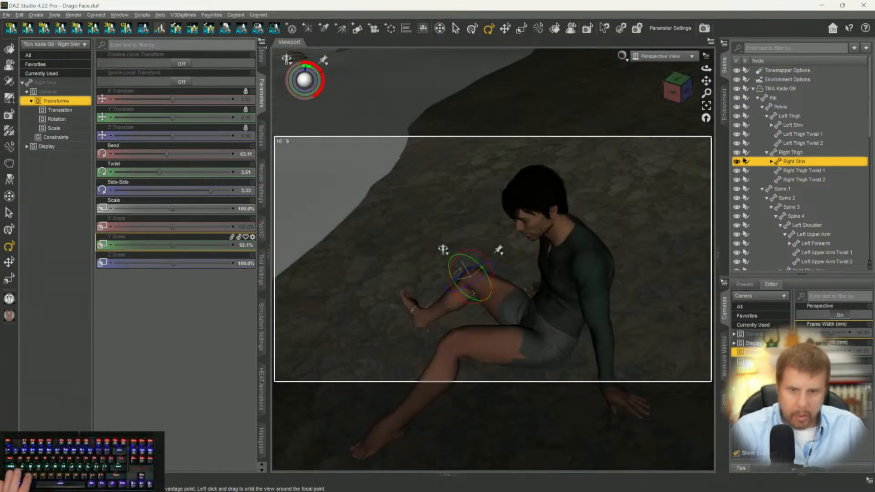
click(505, 296)
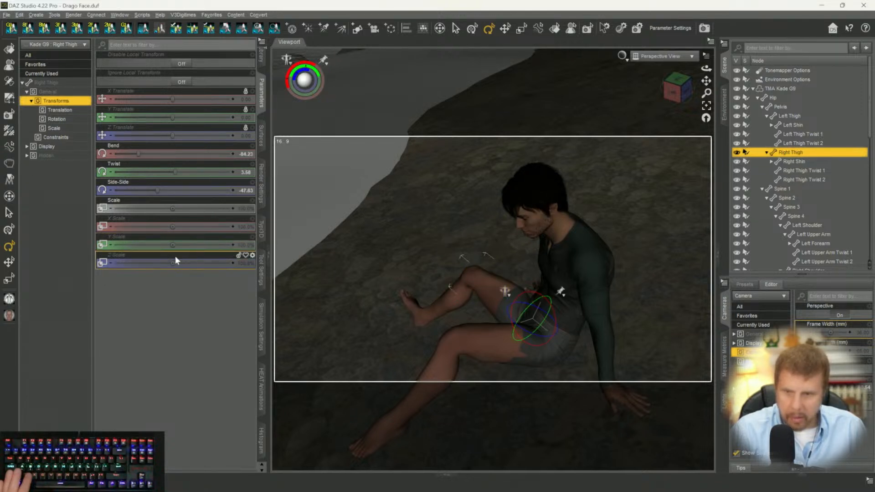
drag(185, 246, 145, 245)
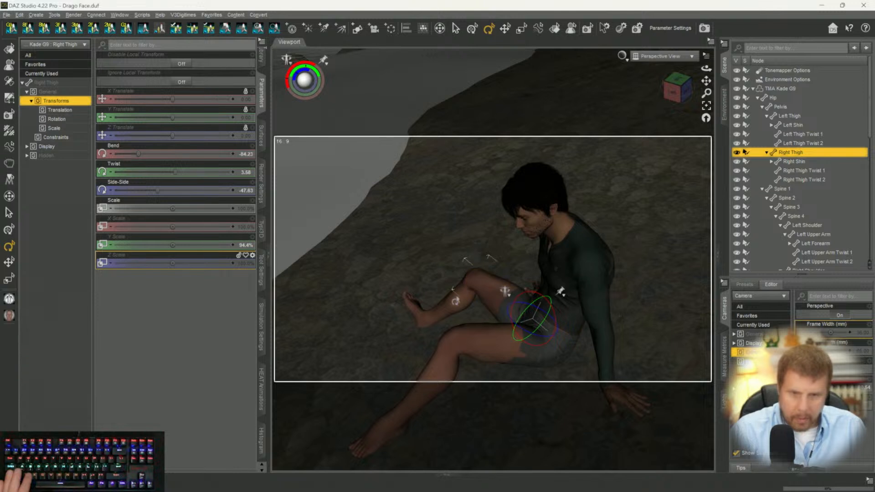
Rotate the Right Shin to a Bend of about 52.53, a Twist of 15.25 and a Side-Side of 5.00.
click(451, 303)
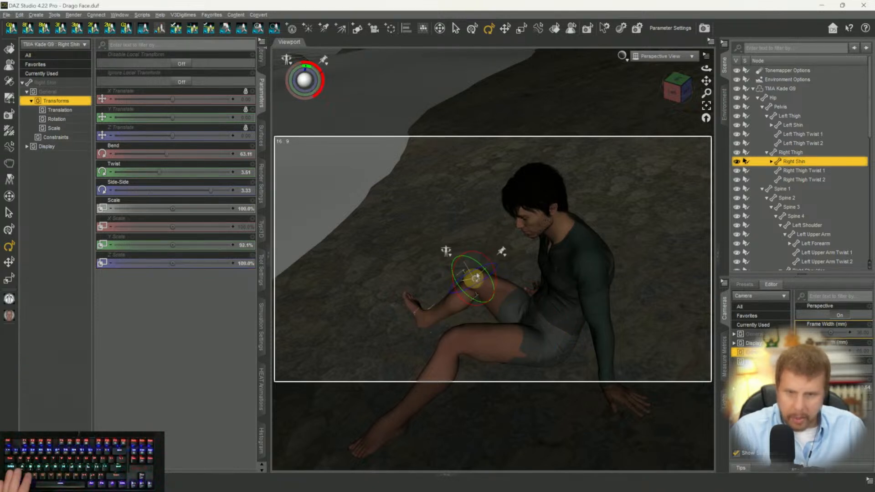
drag(490, 281, 488, 278)
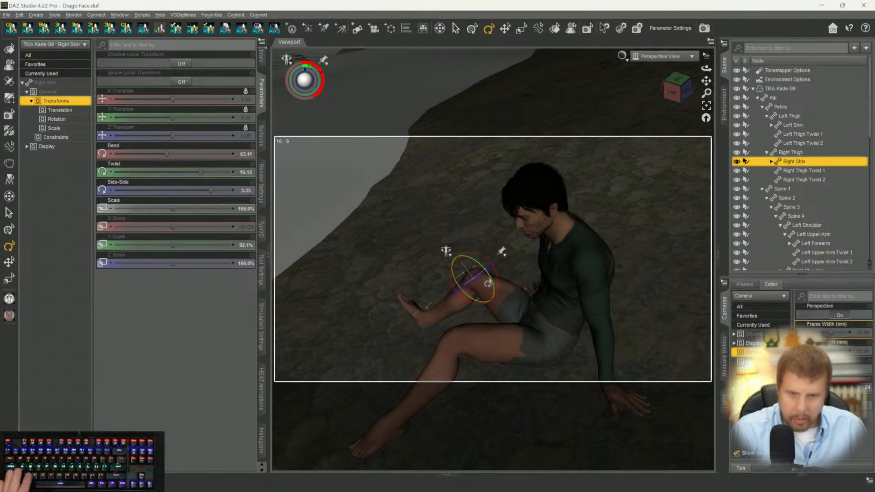
drag(488, 284, 496, 282)
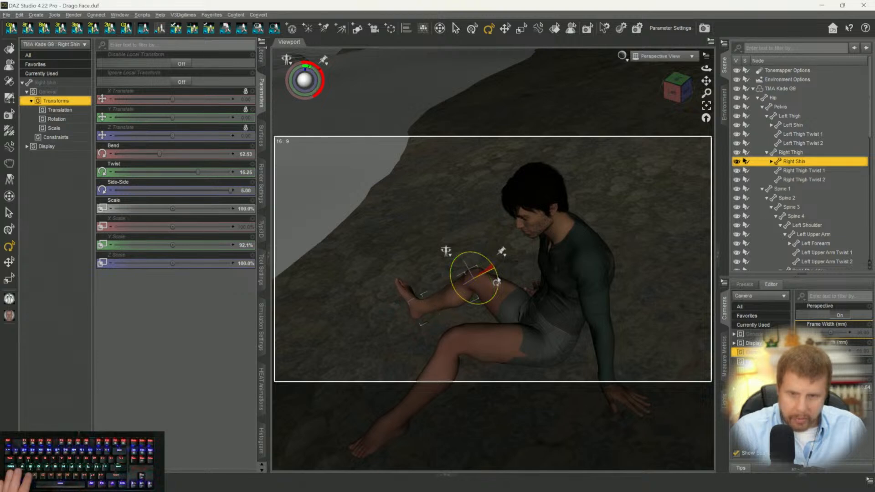
Rotate the Pelvis to a Bend of about -17.37, raising both legs slightly.
drag(677, 89, 677, 81)
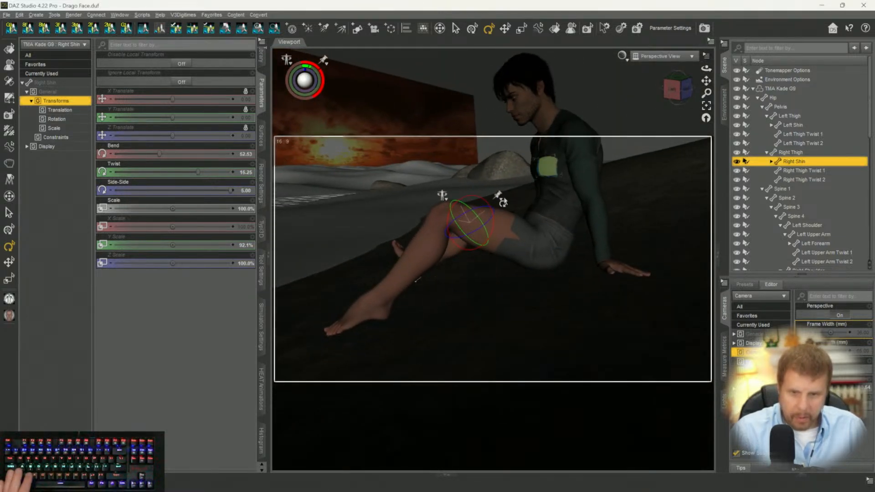
click(549, 234)
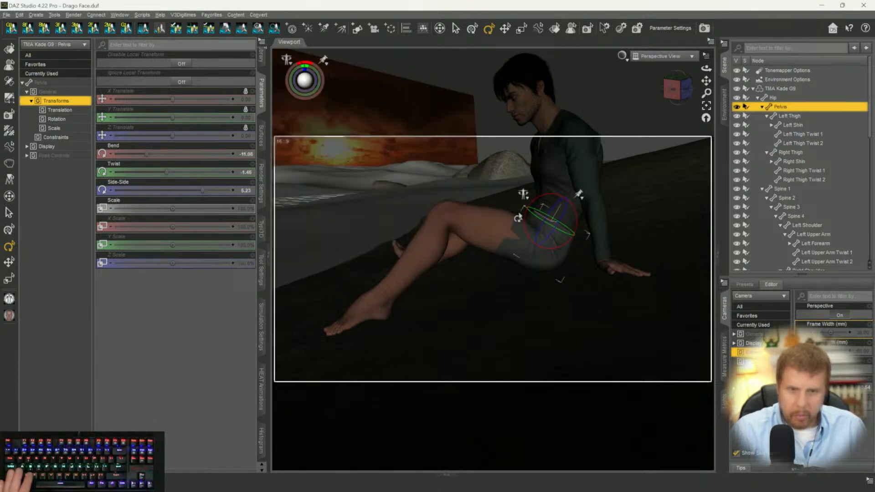
drag(521, 225, 520, 224)
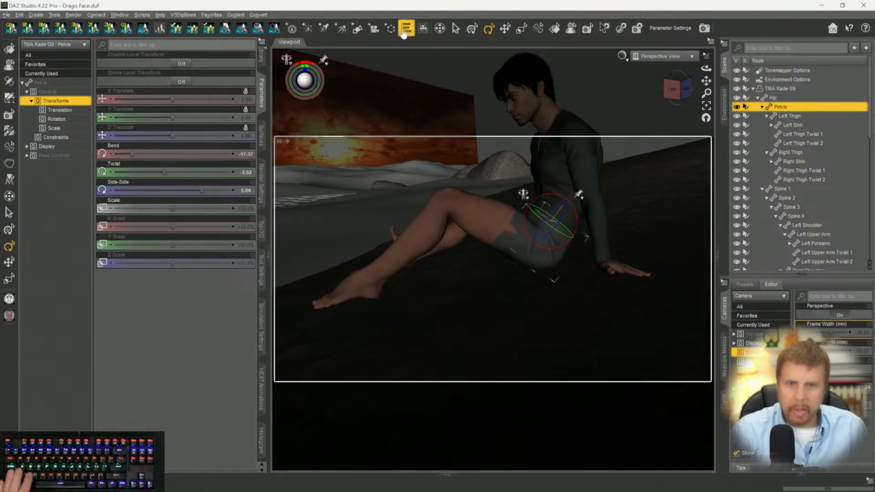
Move the whole TMA Kade G9 figure down toward the sand, to a Y Translate of about 104.26.
click(505, 28)
click(777, 88)
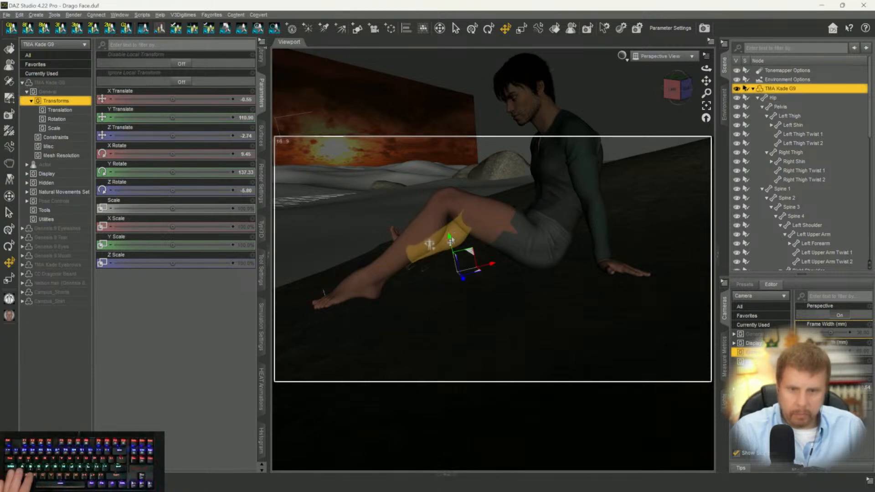
drag(449, 242, 444, 258)
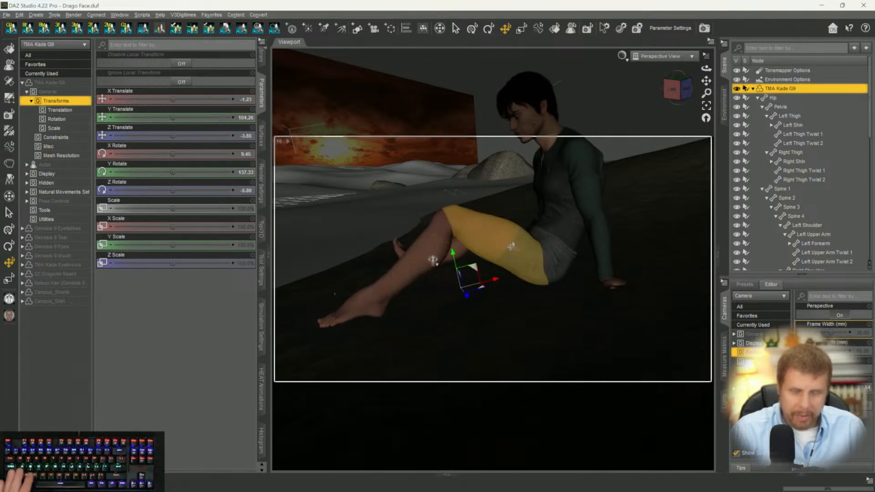
Set the Left Forearm's Bend to -6.24 and its Twist to 63.23 to turn the supporting hand.
click(609, 261)
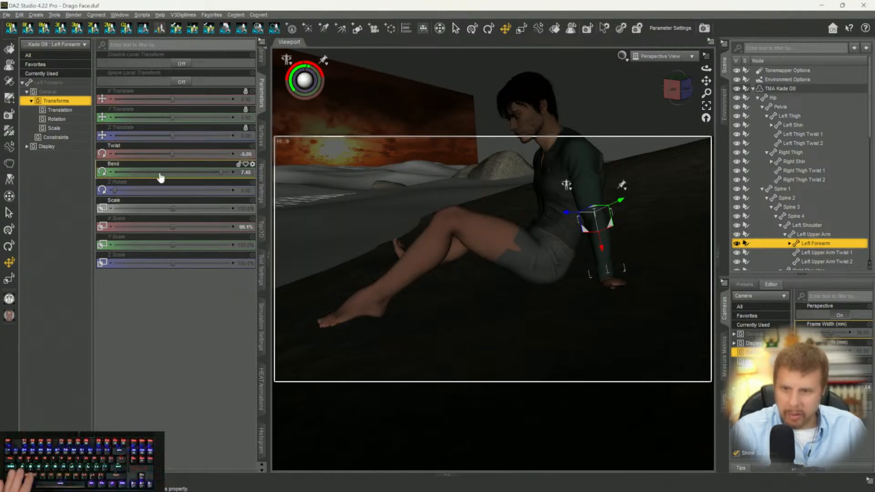
drag(219, 173, 210, 172)
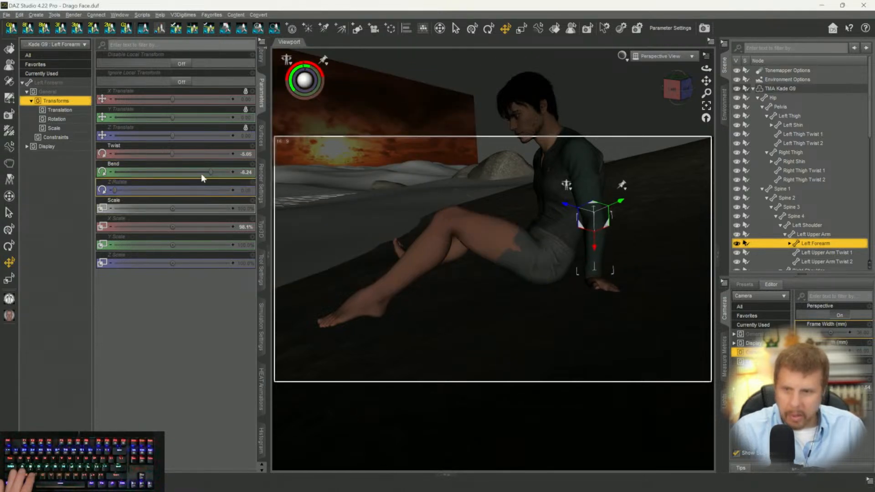
drag(170, 153, 211, 165)
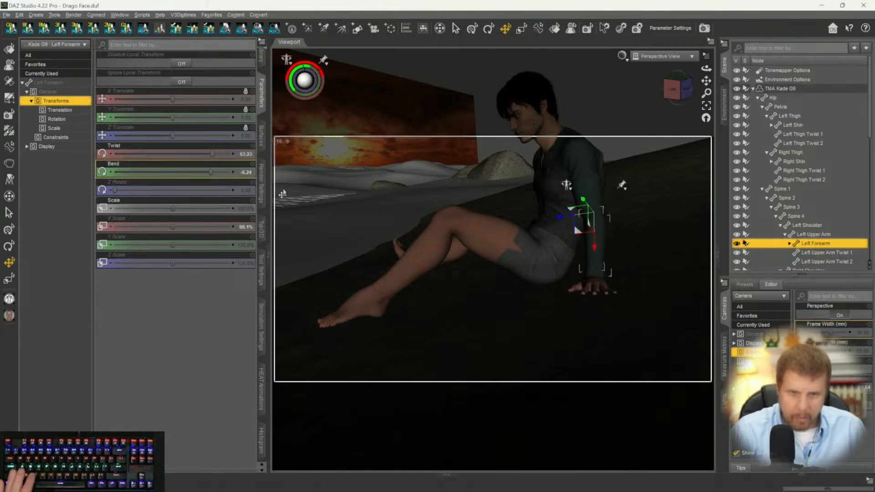
Set the Left Hand's Bend to 60.51, Side-Side to 8.76 and Twist to 1.42.
click(596, 288)
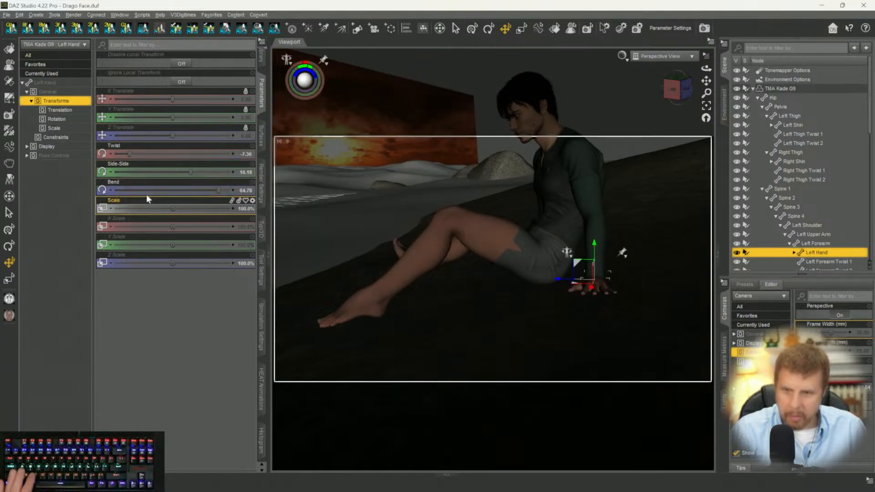
drag(216, 195, 214, 191)
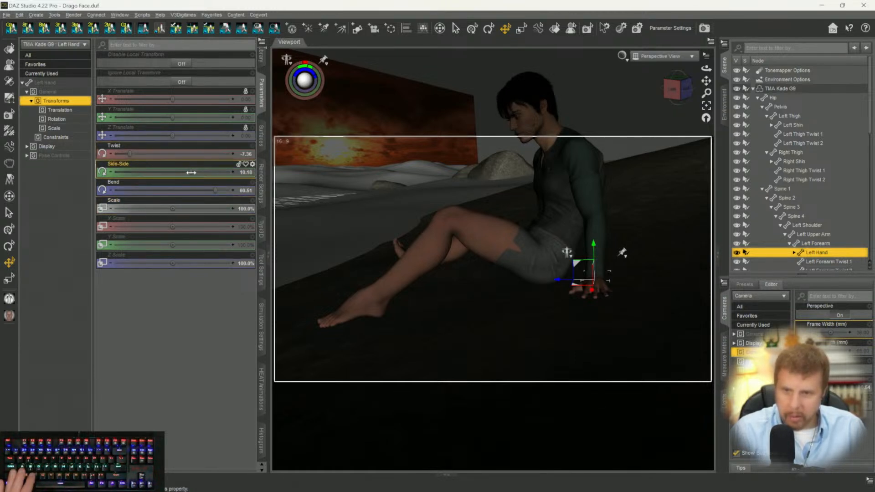
drag(190, 172, 185, 172)
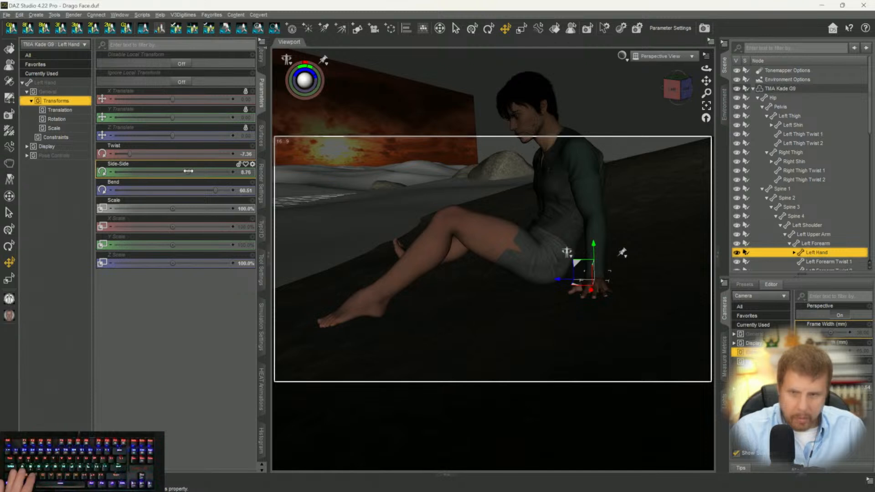
drag(133, 154, 180, 170)
Set the Right Hand's Twist to 6.54 so the hand lies flatter on the sand.
drag(706, 68, 683, 94)
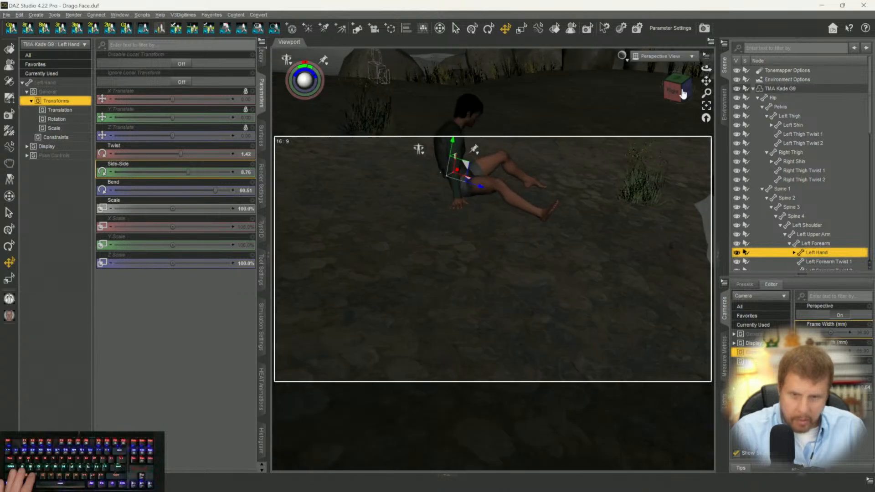
scroll(483, 237, up, 6)
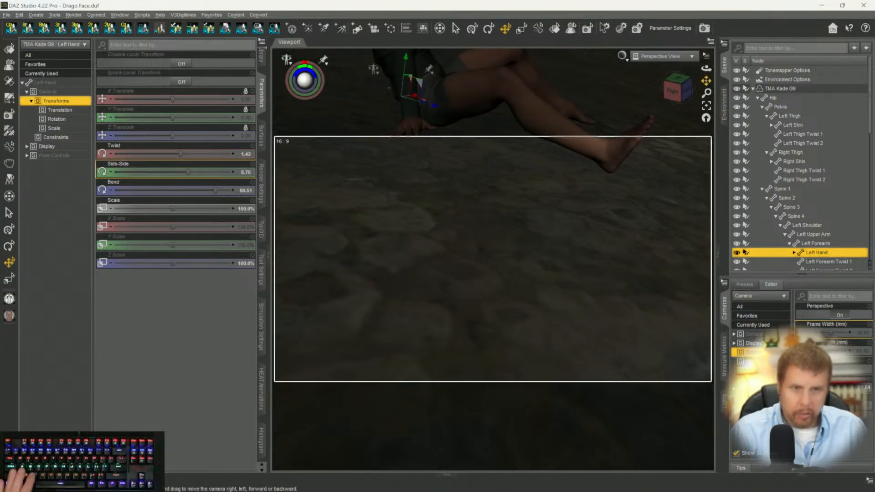
right_drag(706, 80, 716, 112)
scroll(636, 194, up, 5)
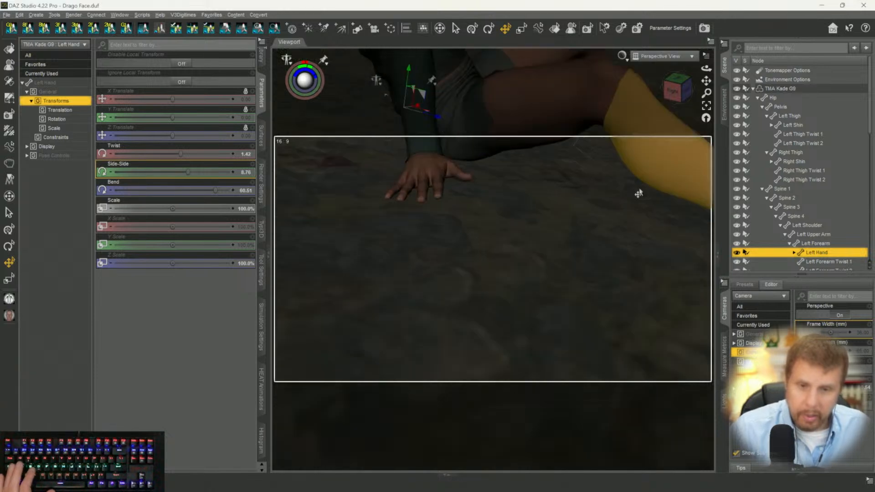
click(420, 170)
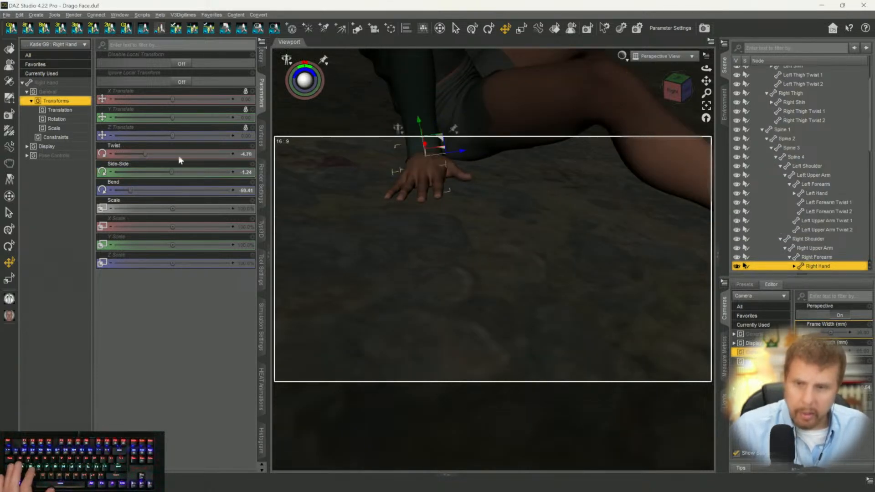
drag(676, 91, 820, 35)
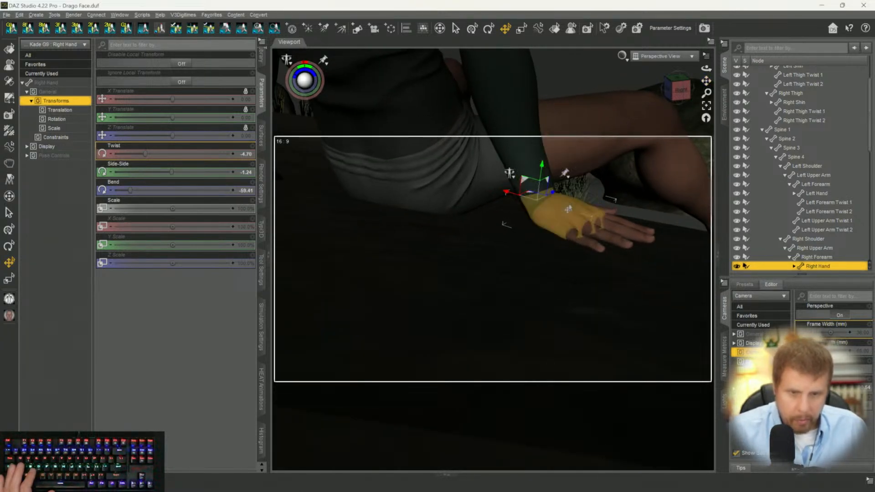
drag(678, 88, 683, 41)
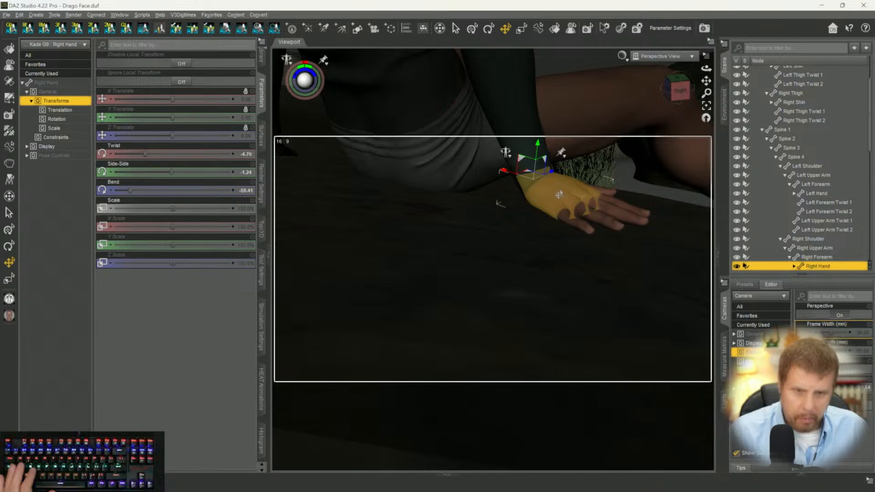
click(525, 129)
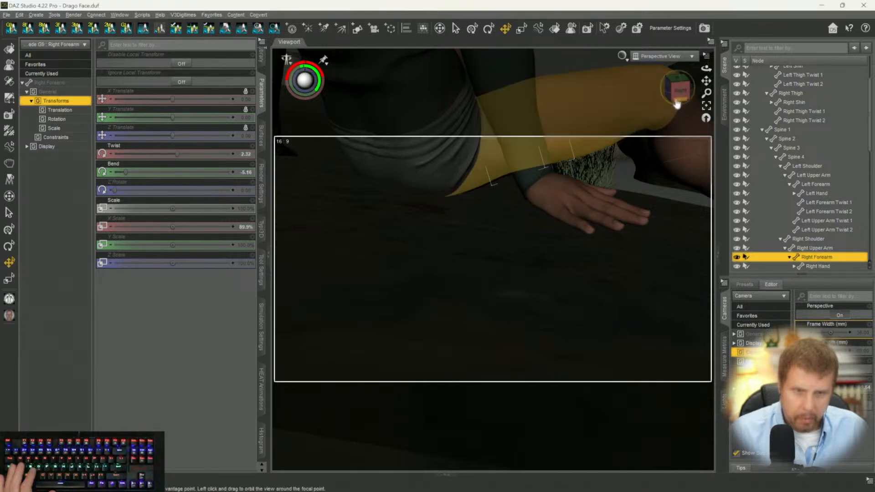
drag(706, 68, 658, 119)
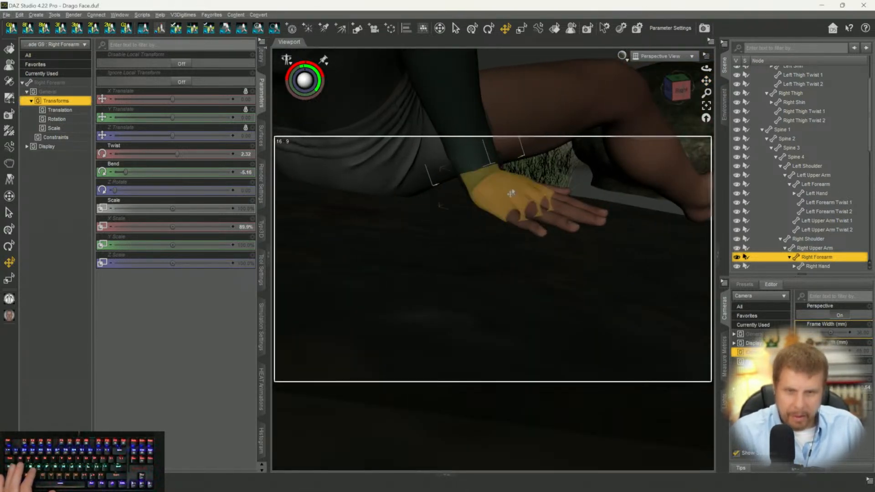
click(511, 193)
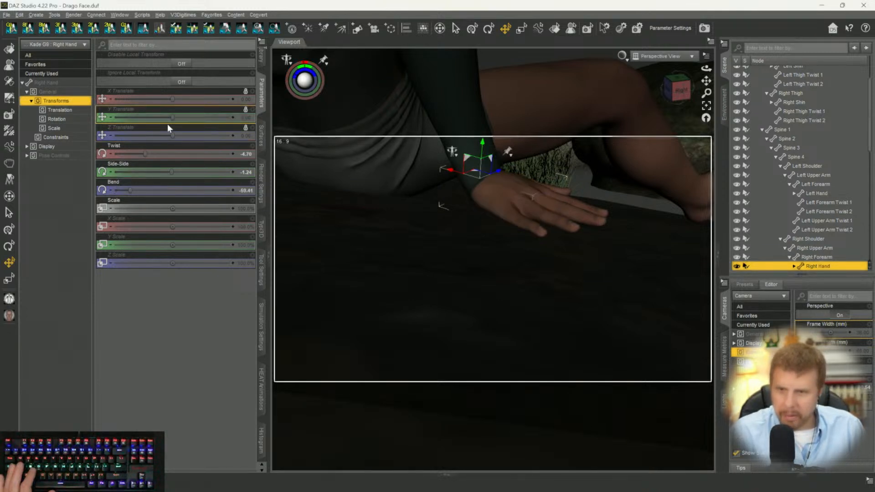
drag(144, 155, 210, 159)
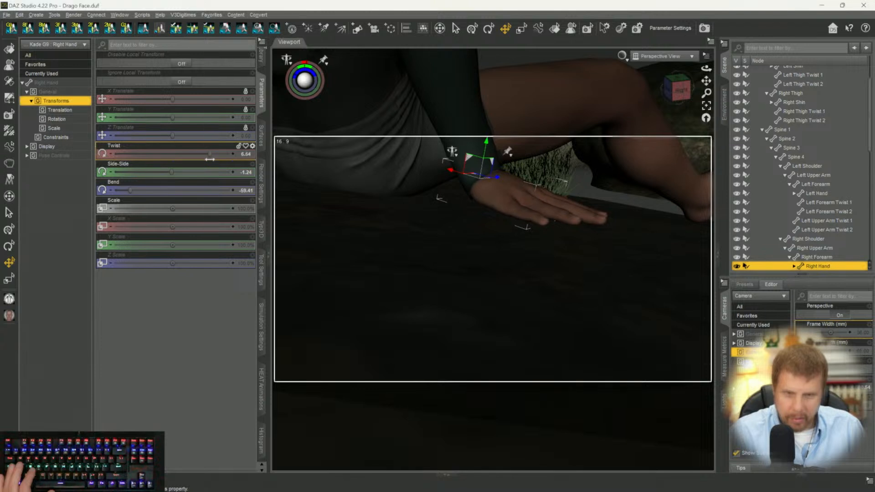
Lengthen the right arm by raising the Right Forearm's X Scale to 94.4% and the Right Upper Arm's X Scale to about 96%.
click(451, 119)
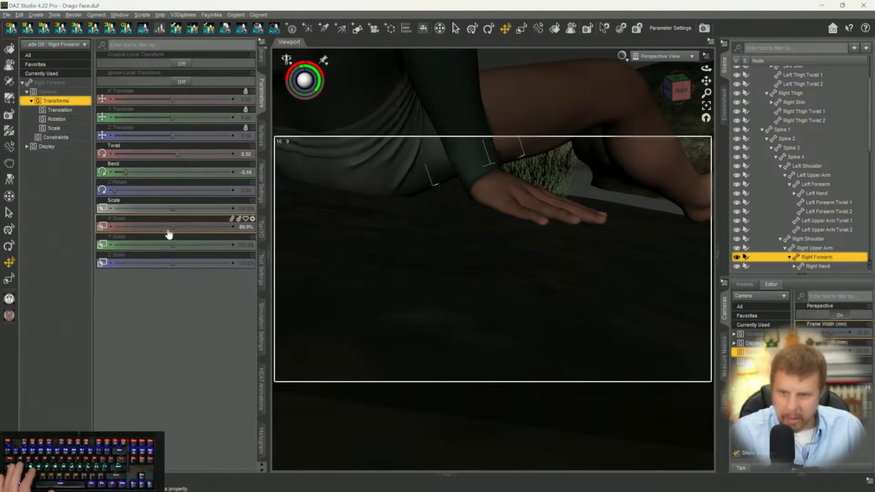
drag(171, 226, 171, 228)
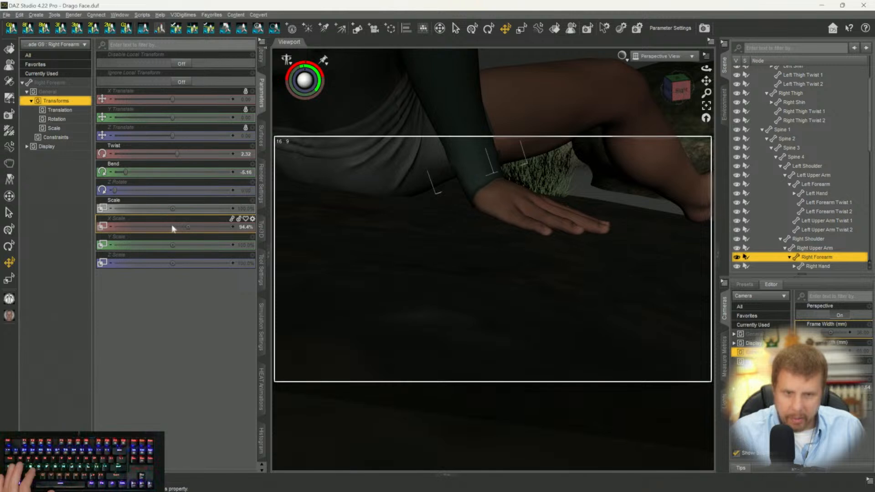
drag(706, 80, 706, 60)
click(461, 97)
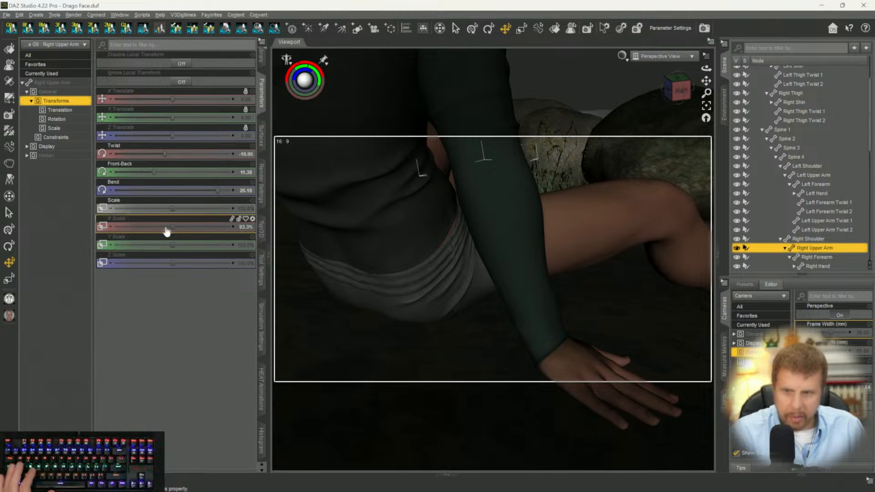
mouse_move(169, 227)
mouse_down()
mouse_move(193, 227)
mouse_move(185, 226)
mouse_up()
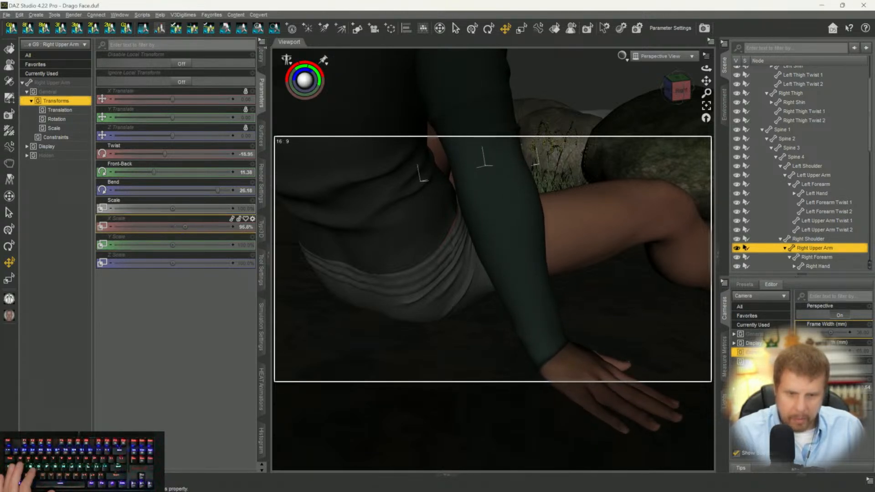
Set the Right Hand's Bend to about -62.2.
click(565, 360)
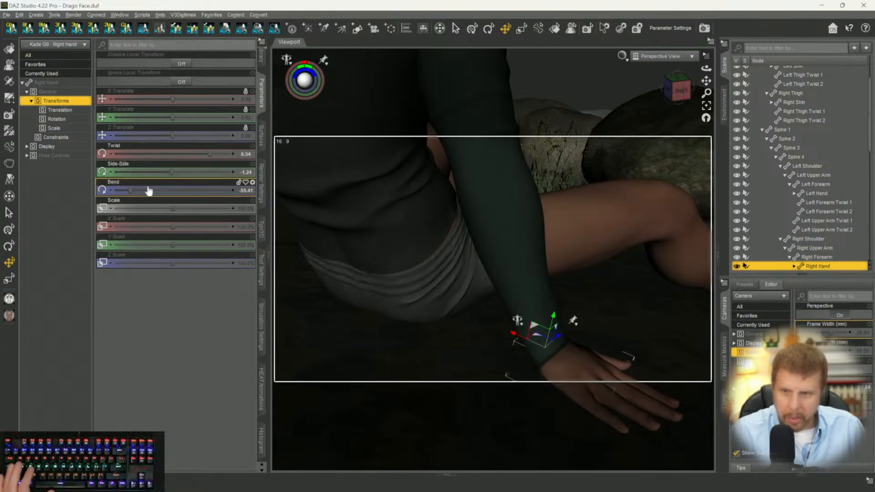
drag(130, 191, 128, 190)
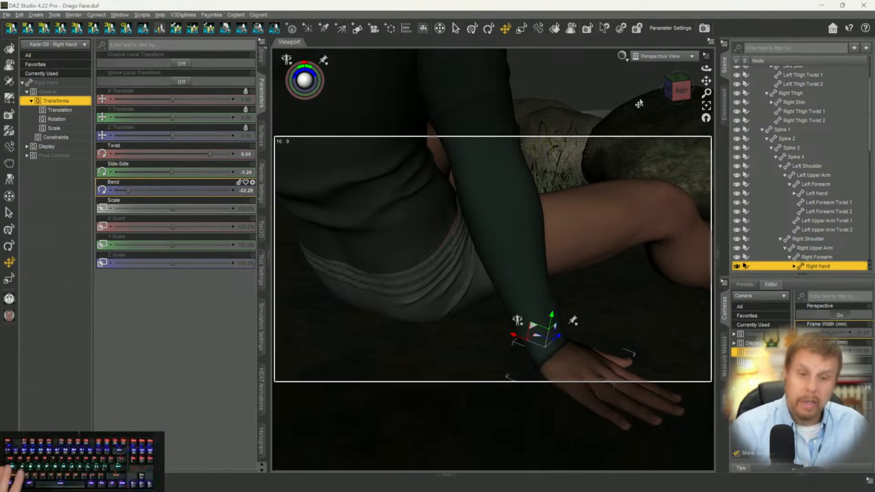
Examine the Terrain and Boulders parts of the Muelsfell Vast Ocean - Terrain Beach prop and their transform parameters.
scroll(794, 180, down, 3)
scroll(795, 179, down, 6)
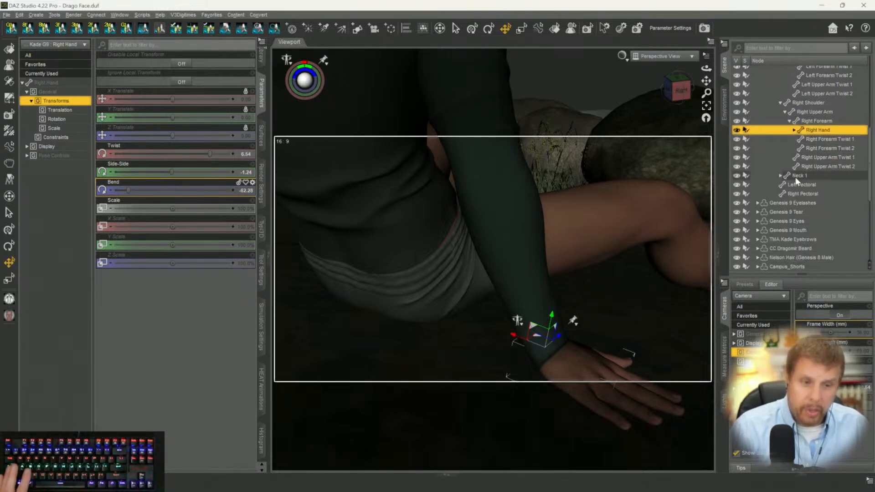
scroll(805, 216, down, 1)
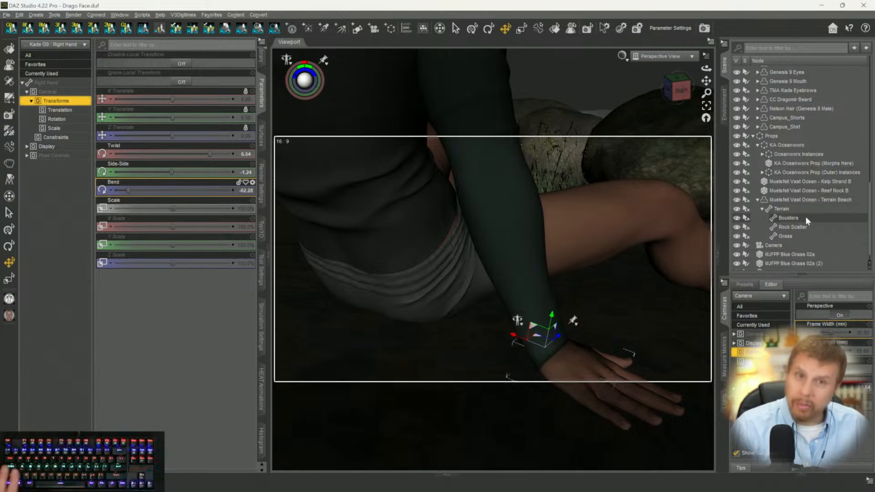
scroll(807, 214, down, 1)
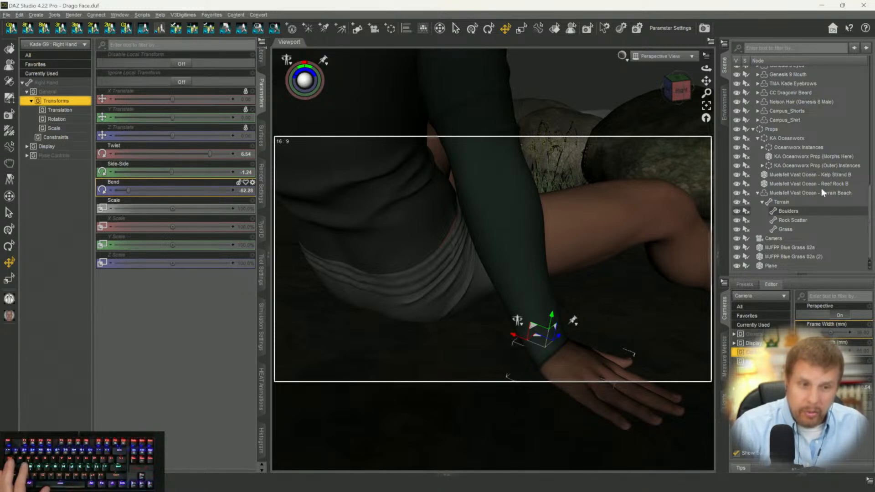
click(780, 203)
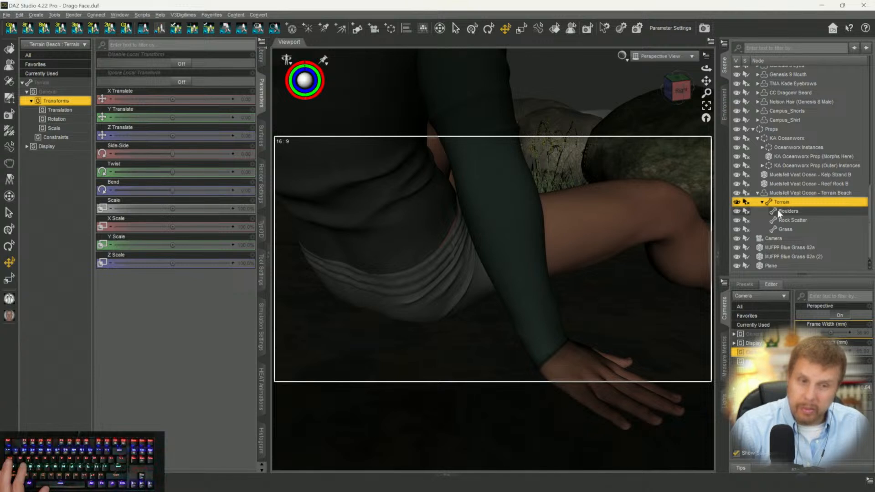
click(777, 211)
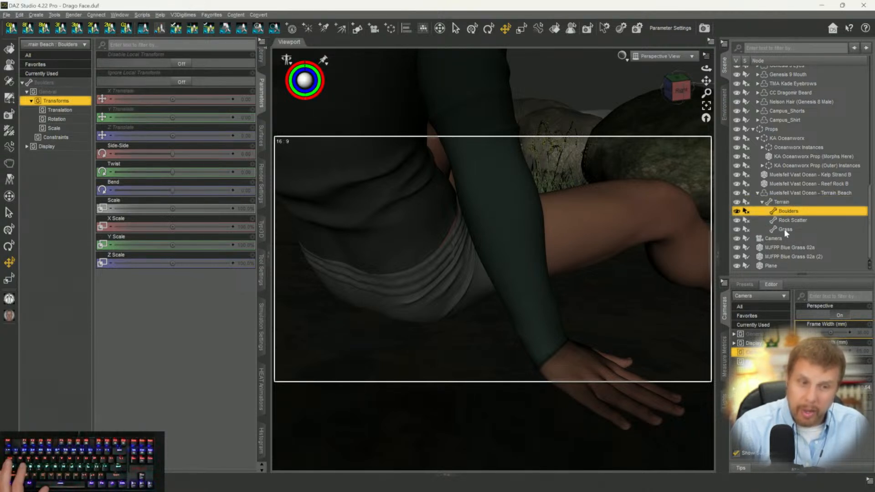
click(779, 202)
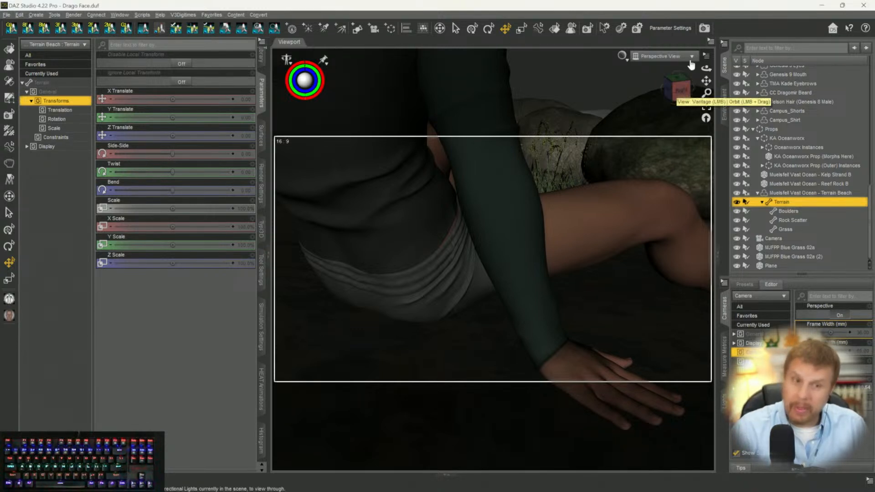
Set the Right Shin's Bend to about 55.7 to lower the right foot toward the sand.
mouse_move(684, 90)
mouse_down()
mouse_move(706, 75)
mouse_move(706, 91)
mouse_move(706, 80)
mouse_move(679, 92)
mouse_up()
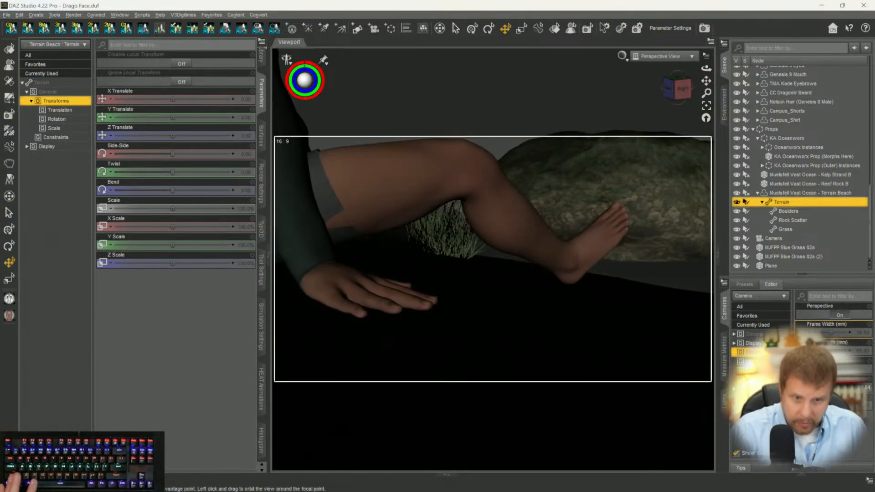
click(493, 193)
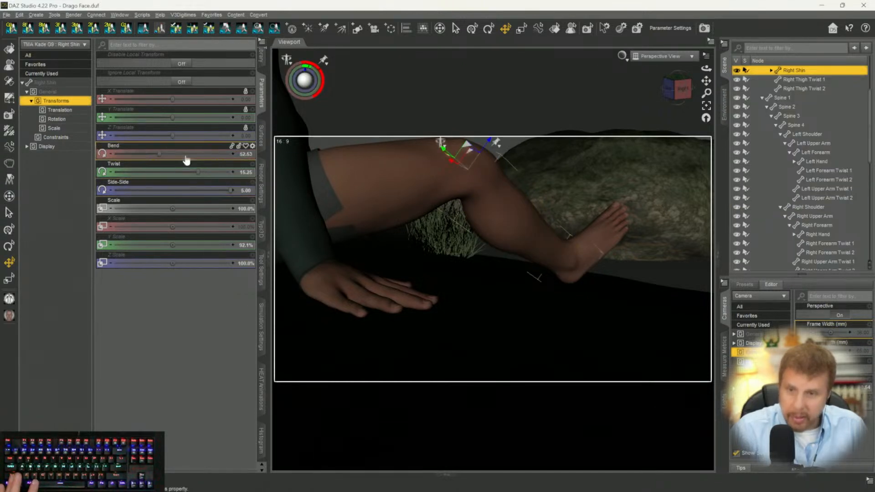
drag(157, 155, 160, 156)
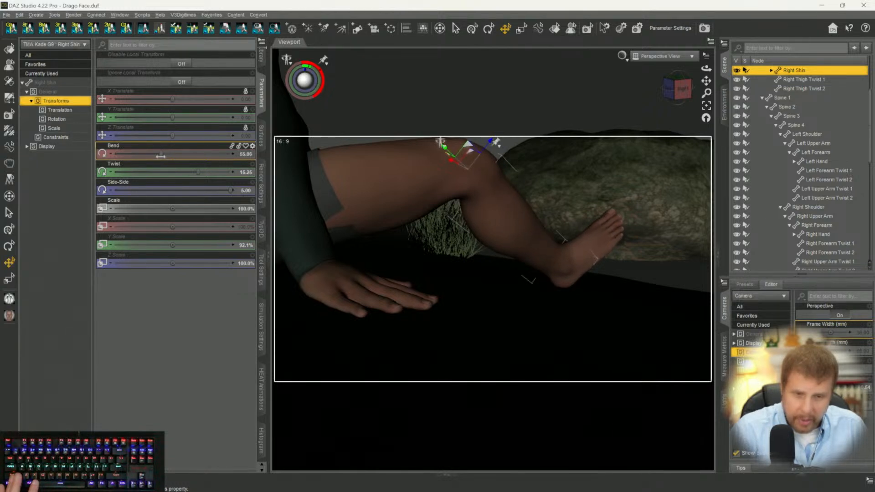
Set the Left Shin's Bend to about 76.1 to pull the left foot in toward the body.
drag(678, 93, 654, 106)
drag(707, 81, 654, 94)
mouse_move(706, 81)
mouse_down()
mouse_move(683, 74)
mouse_move(674, 98)
mouse_move(666, 85)
mouse_move(683, 94)
mouse_move(695, 79)
mouse_move(687, 92)
mouse_move(702, 84)
mouse_move(717, 95)
mouse_move(684, 93)
mouse_move(710, 81)
mouse_move(712, 89)
mouse_move(703, 77)
mouse_up()
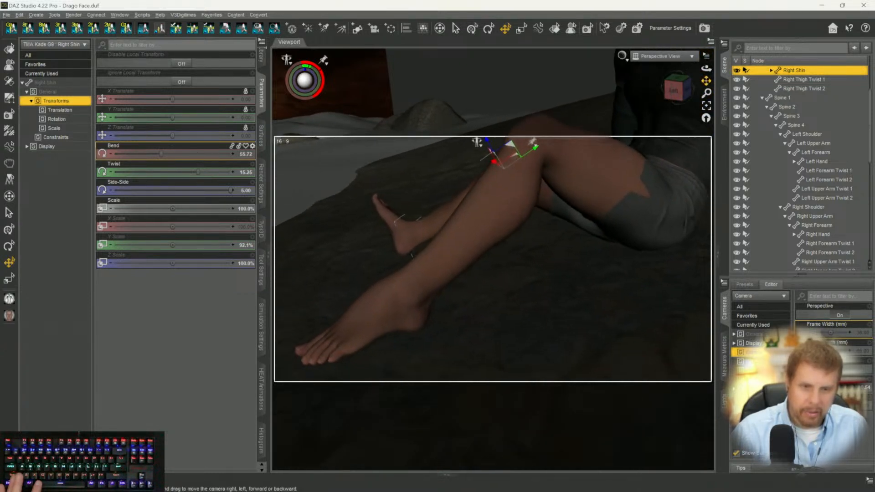
click(463, 251)
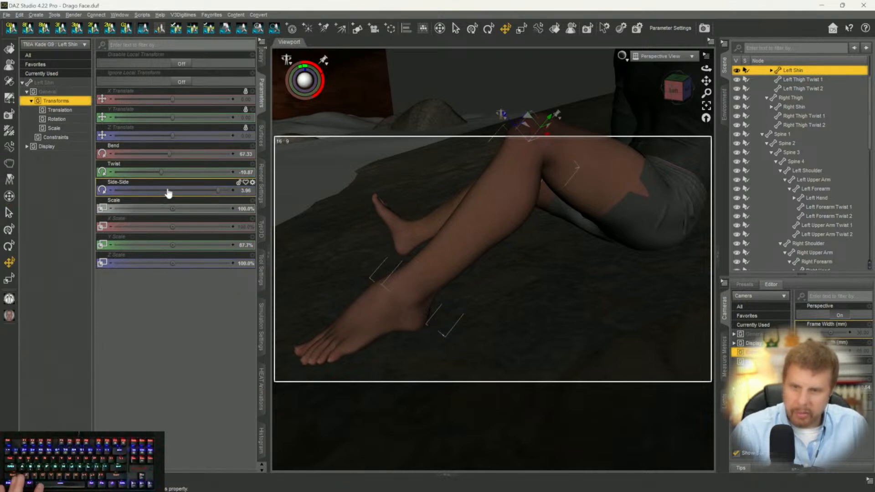
drag(167, 154, 175, 155)
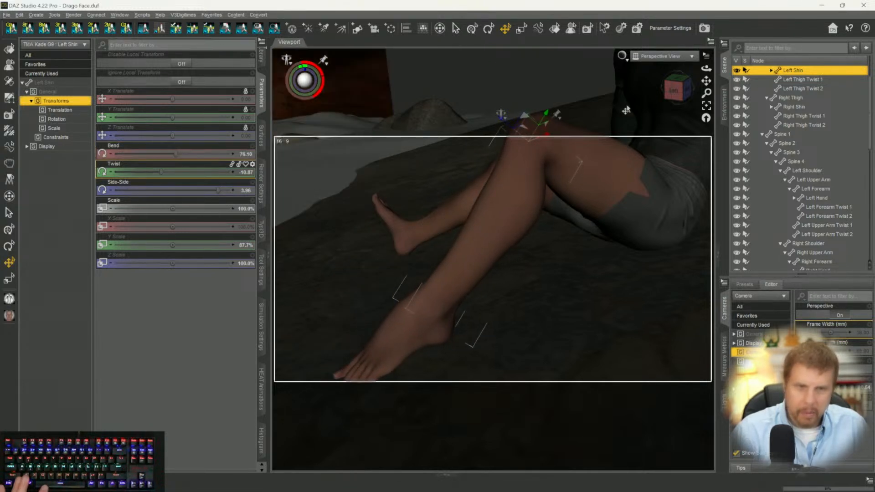
Set the Left Foot's Bend to about 50 to level the sole with the sand.
drag(709, 83, 708, 82)
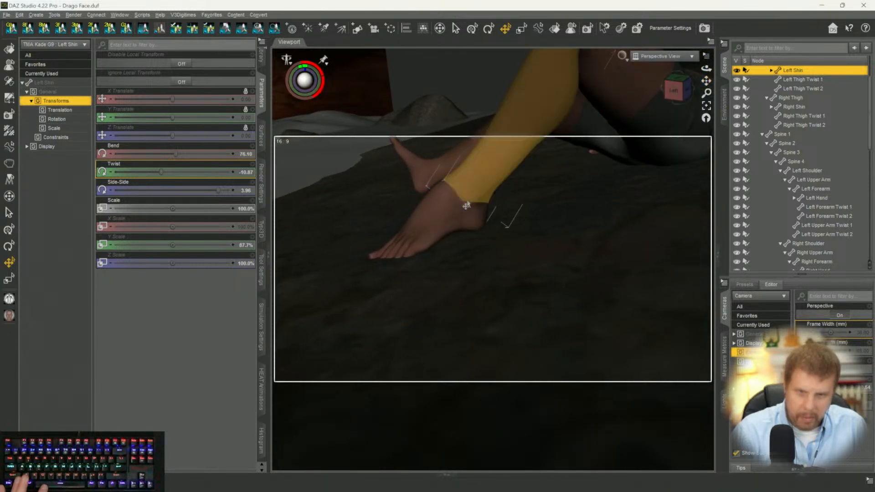
click(452, 218)
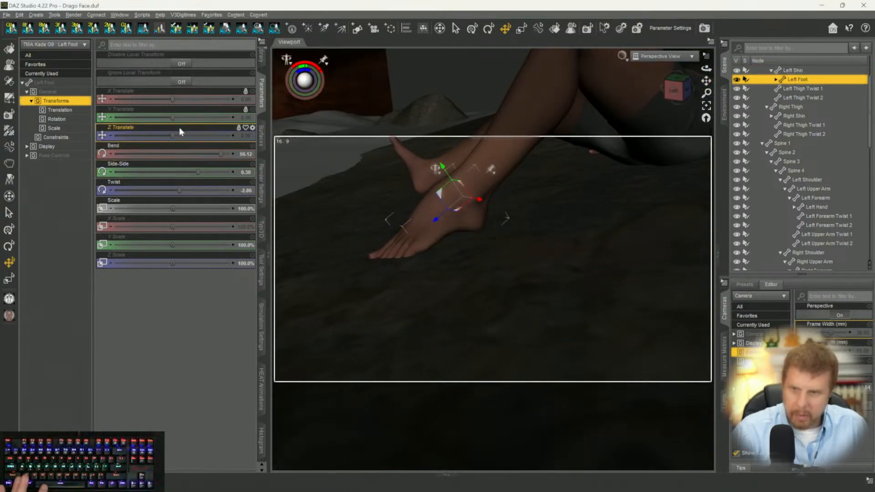
drag(220, 154, 214, 154)
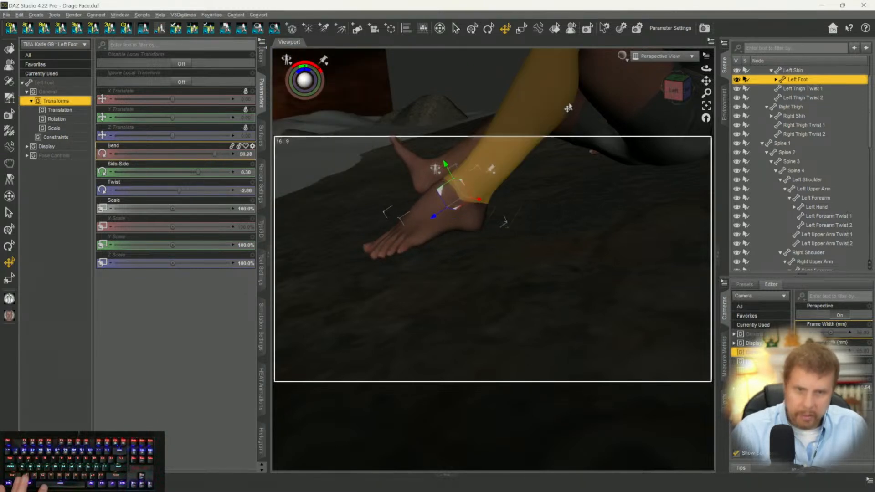
Set the Left Thigh's Bend to about -80.7, and switch the viewport to the scene's Camera.
click(604, 97)
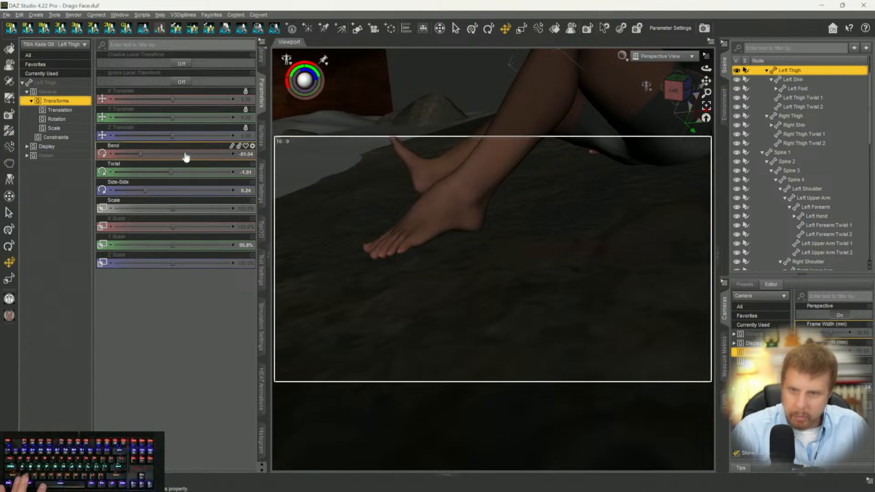
drag(140, 155, 140, 155)
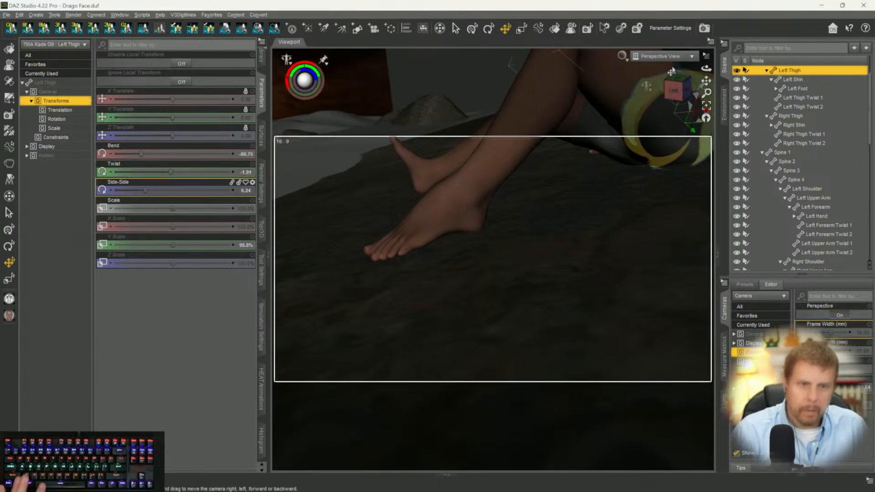
click(663, 57)
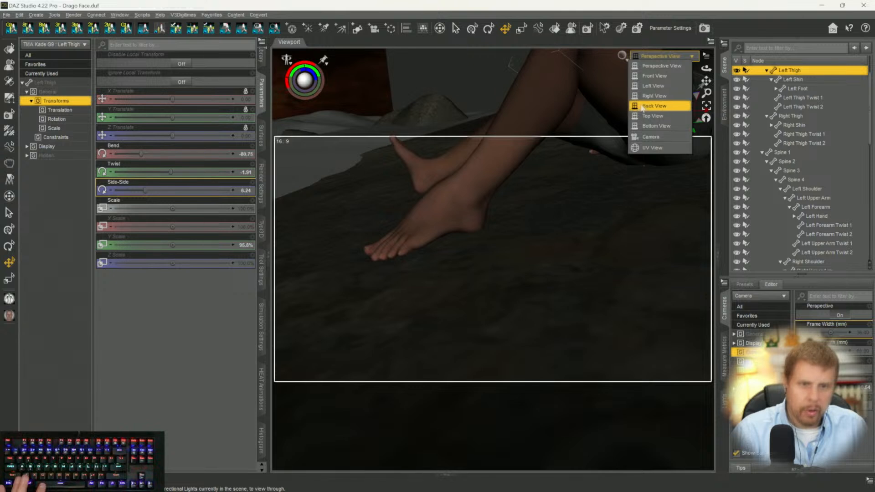
click(650, 137)
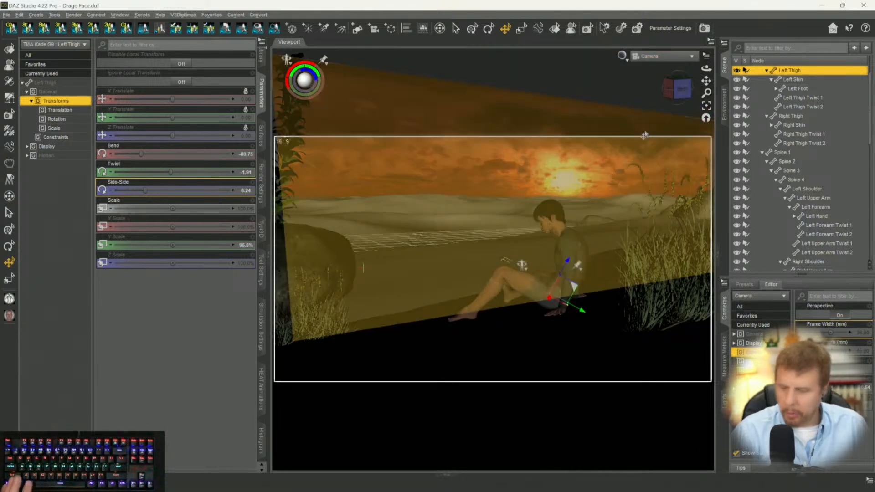
Save the scene and create a new SpotLight with the default settings applied.
key(ctrl+s)
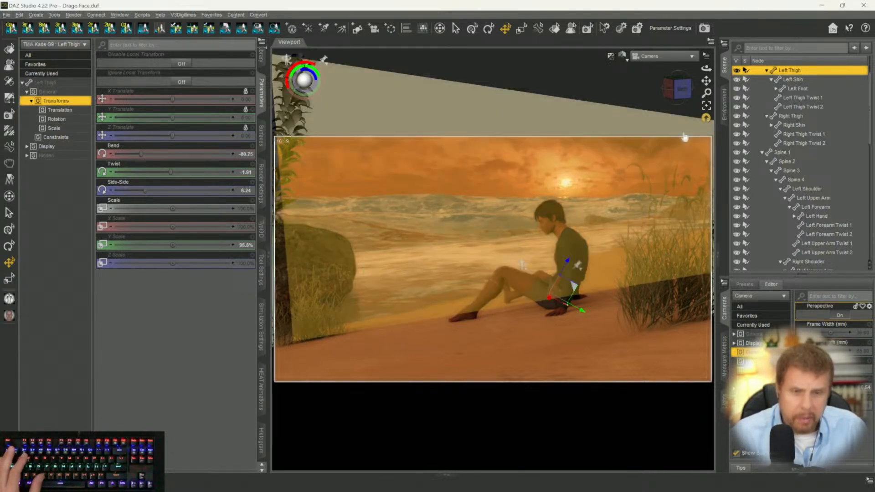
click(325, 29)
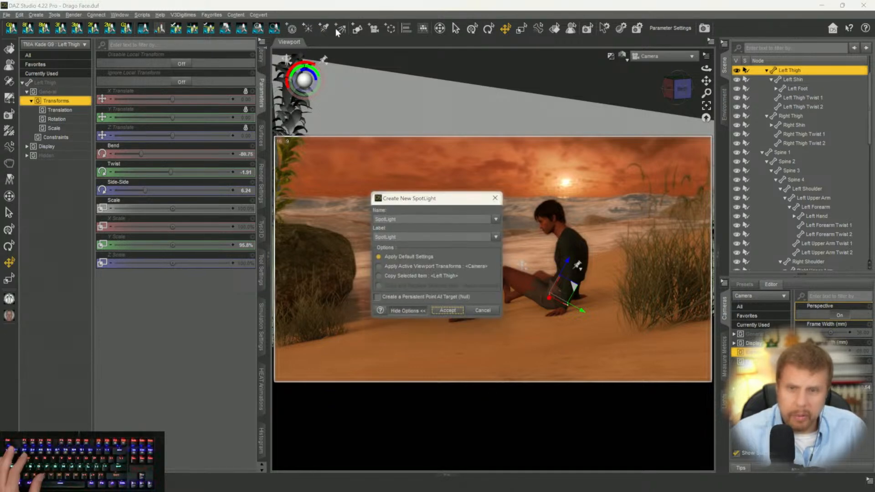
click(446, 310)
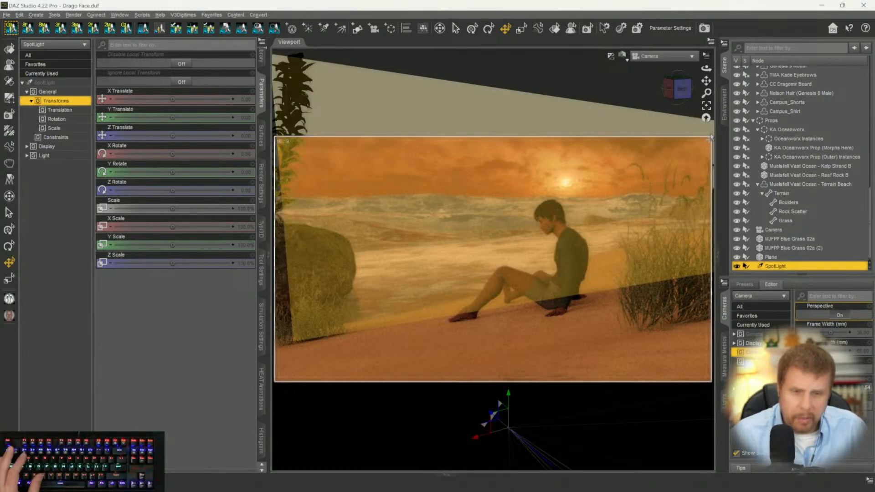
Look through the SpotLight and move and rotate it until the seated figure is lit, at about X 181, Y 245, Z -159.
click(661, 56)
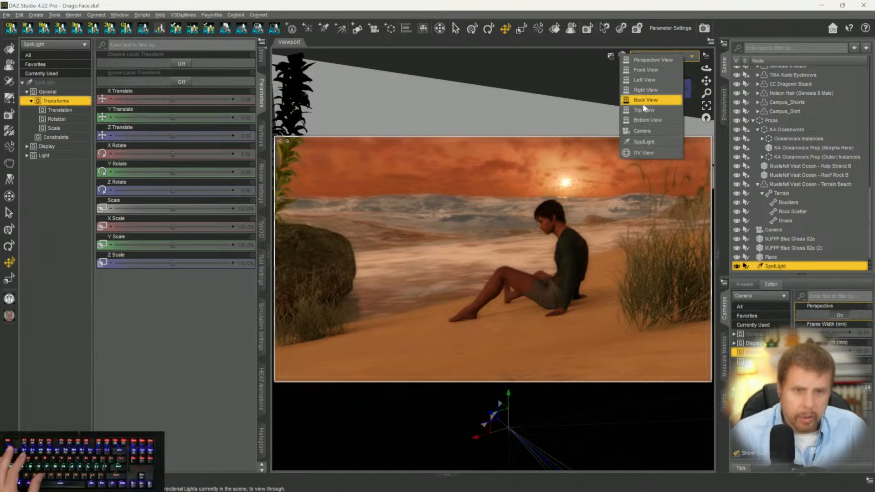
click(644, 141)
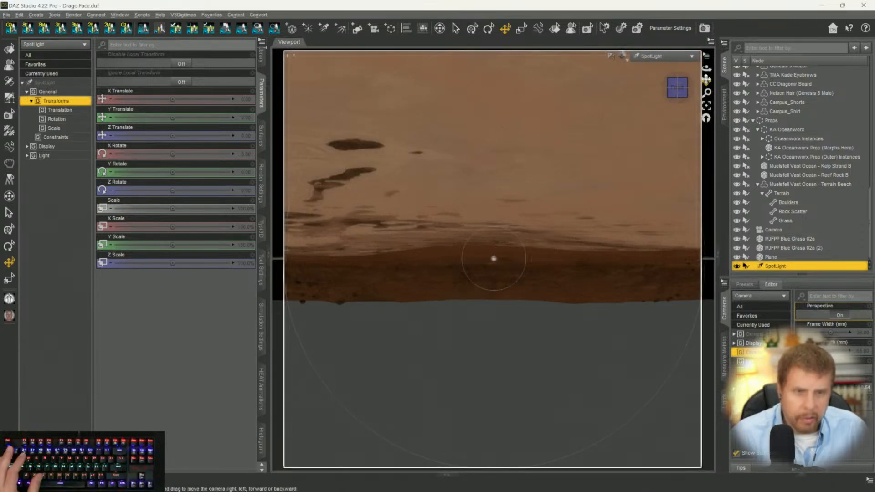
drag(706, 80, 706, 79)
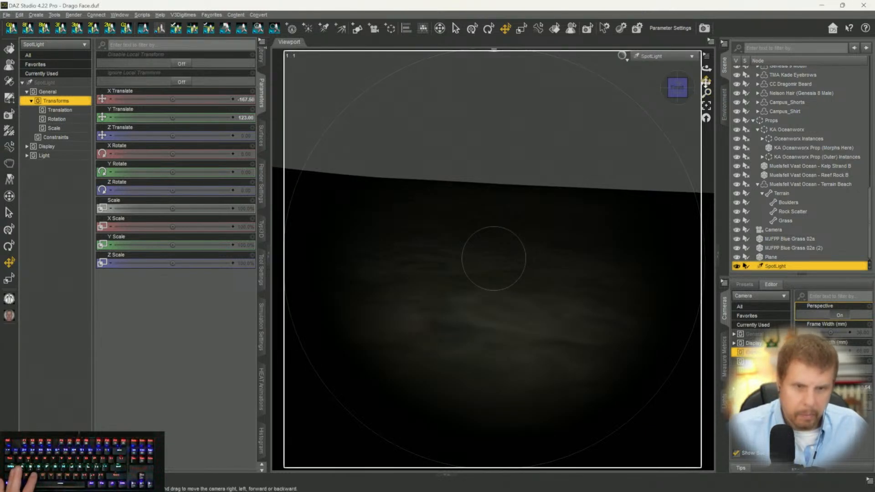
drag(706, 80, 770, 88)
scroll(601, 209, down, 5)
scroll(611, 167, down, 7)
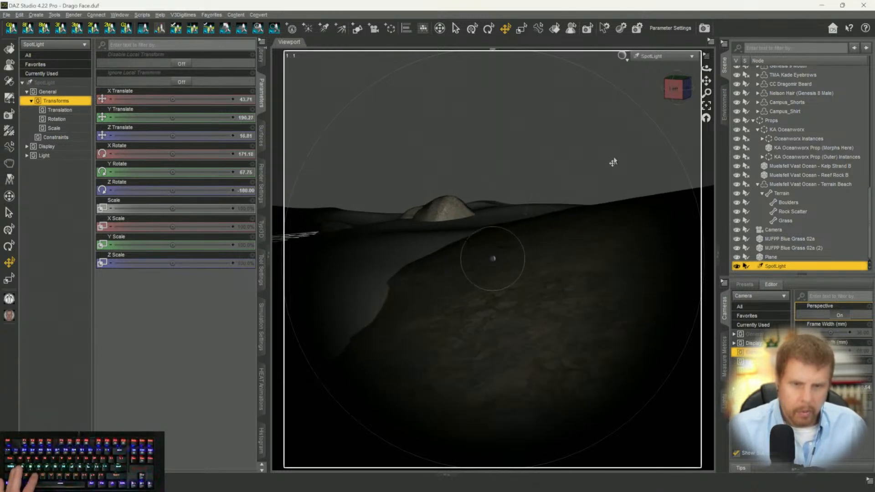
scroll(613, 162, down, 5)
drag(711, 84, 597, 85)
drag(680, 90, 707, 82)
drag(704, 85, 704, 84)
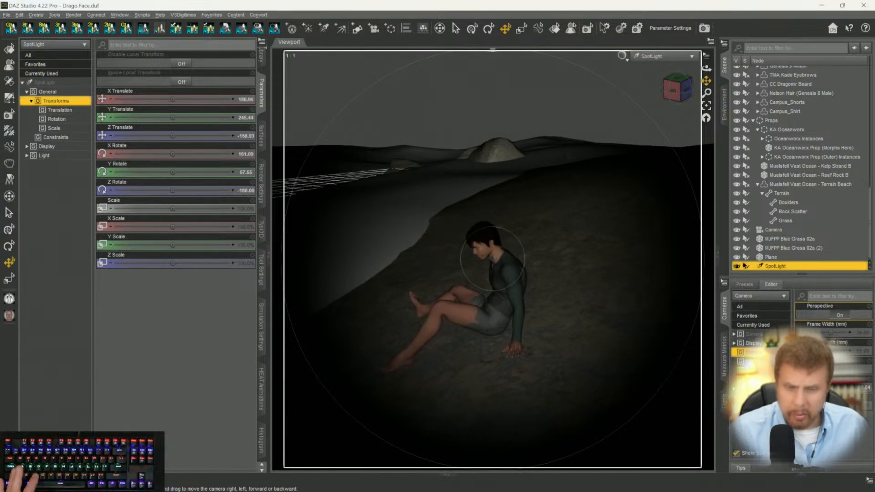
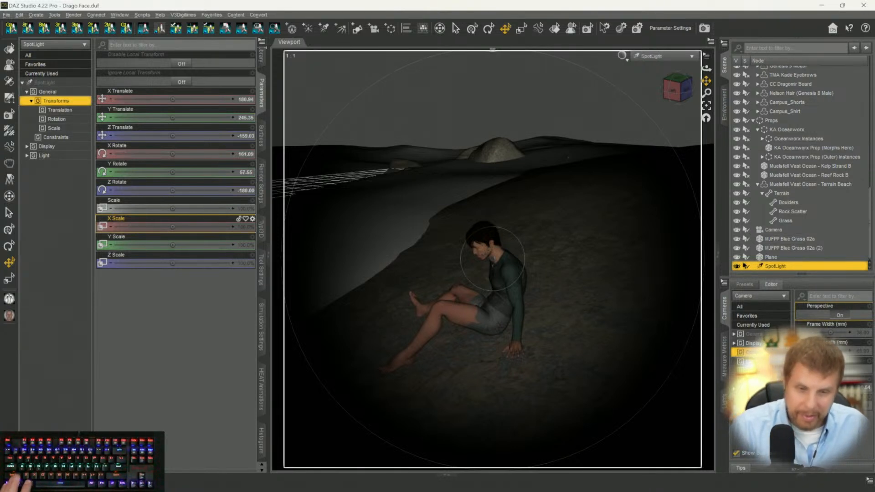
Pull the SpotLight farther back from the figure to about X 375, Y 300, Z -267, and return the viewport to the scene's Camera.
scroll(557, 249, down, 3)
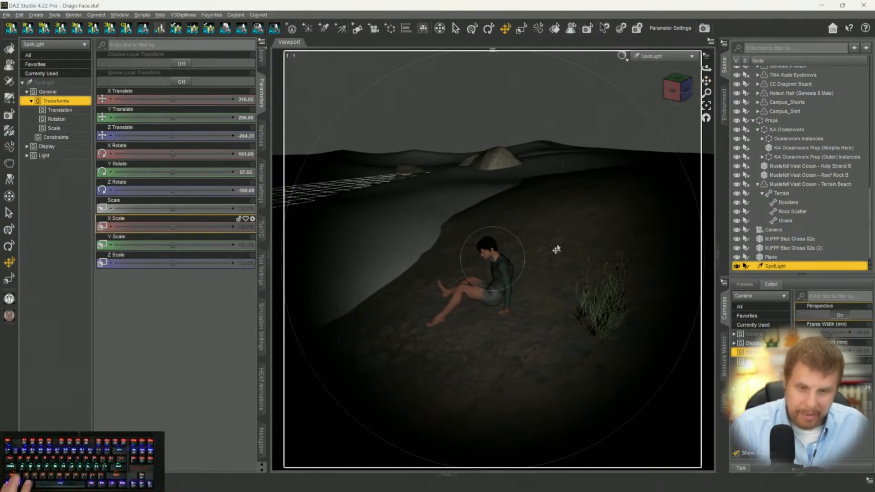
drag(706, 80, 711, 86)
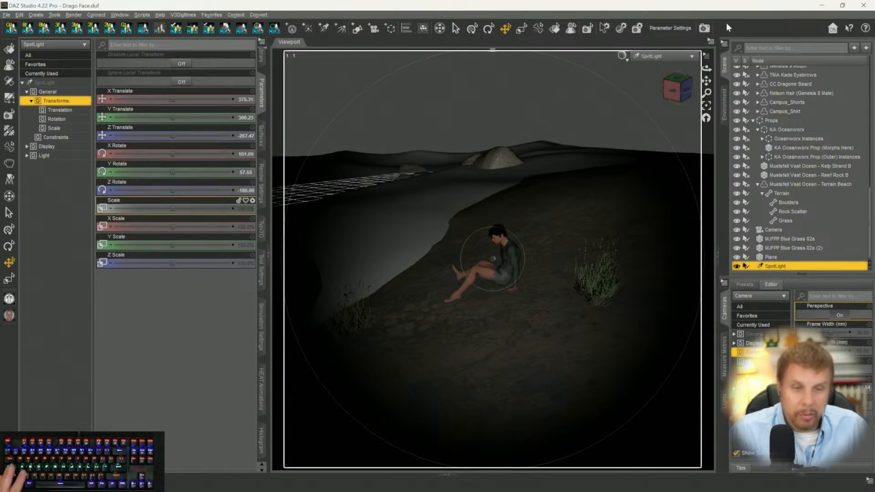
click(658, 57)
click(641, 136)
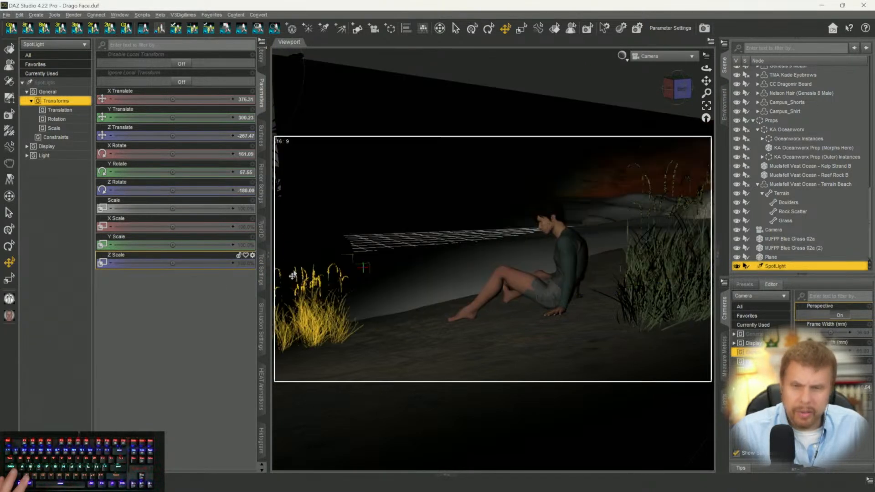
Open the scene's Render Settings.
click(261, 197)
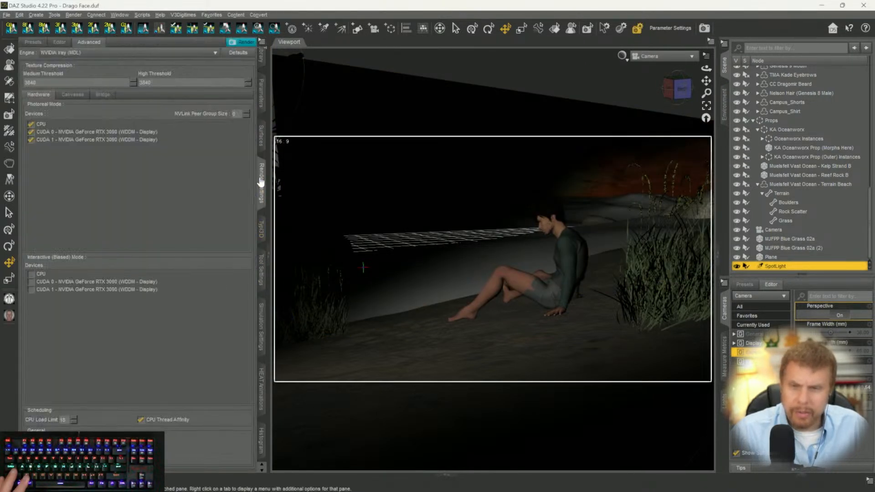
Bring up all parameters of the SpotLight, including its luminous flux, and switch the viewport to the Iray preview.
click(262, 136)
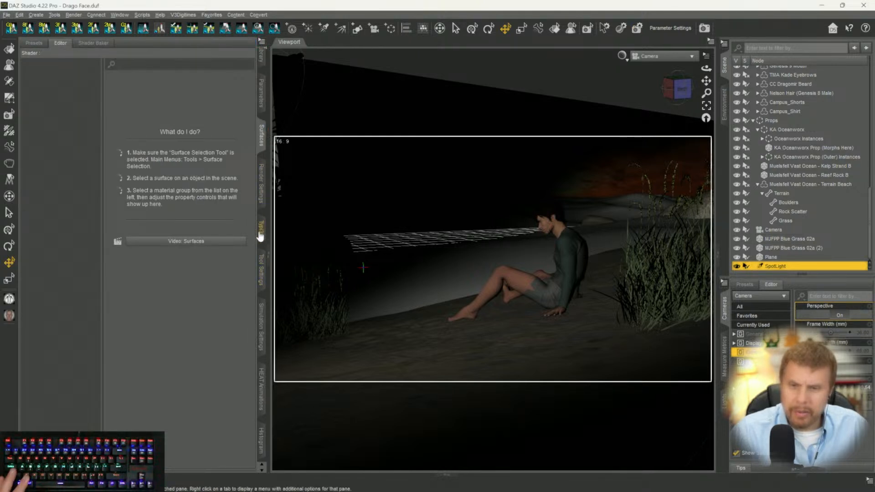
click(261, 94)
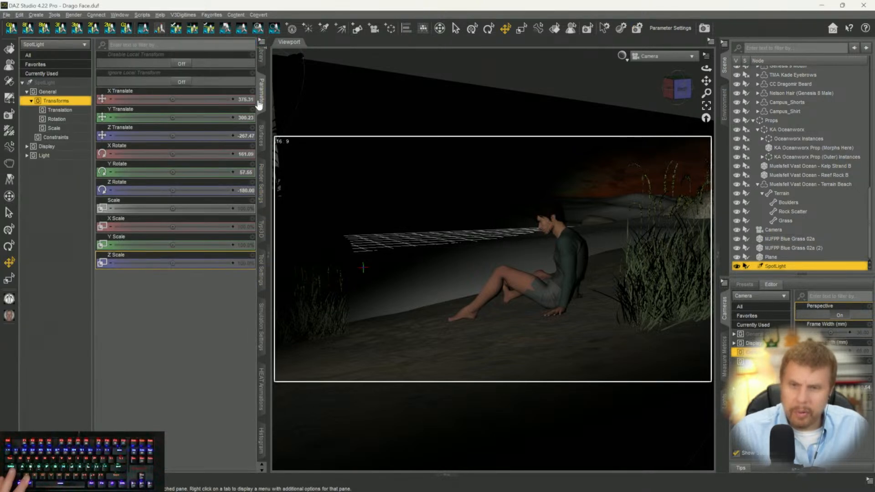
click(44, 83)
scroll(162, 362, down, 5)
scroll(162, 363, down, 6)
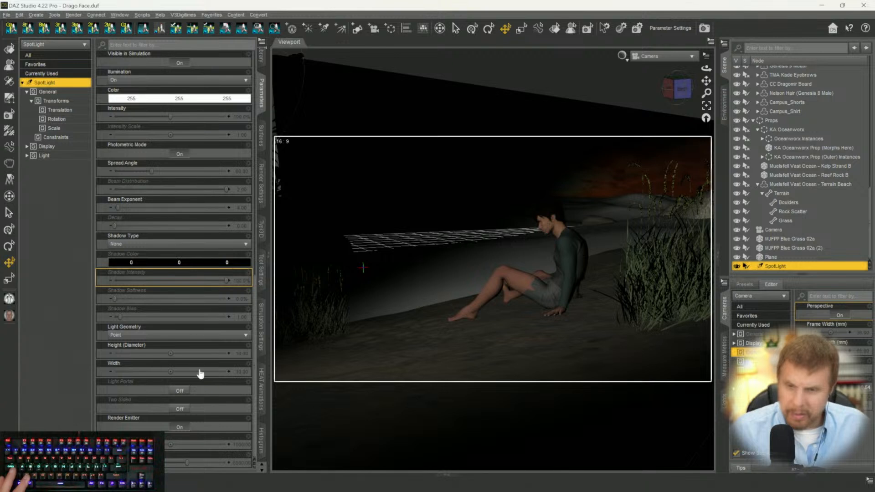
click(233, 445)
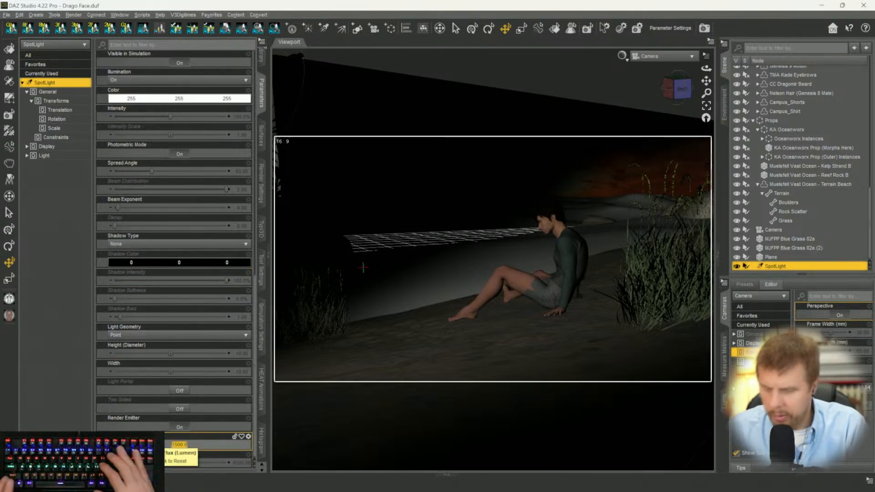
text(0)
key(Return)
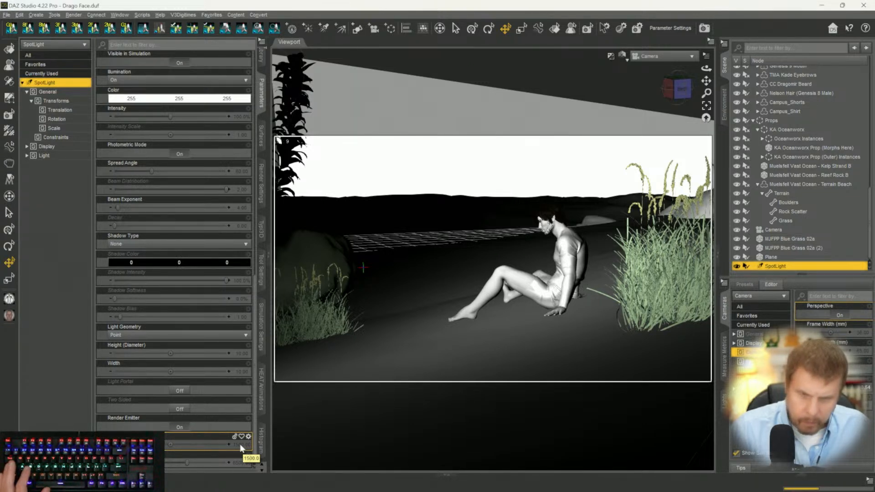
Set the SpotLight's luminous flux to 21500 lumen.
click(240, 444)
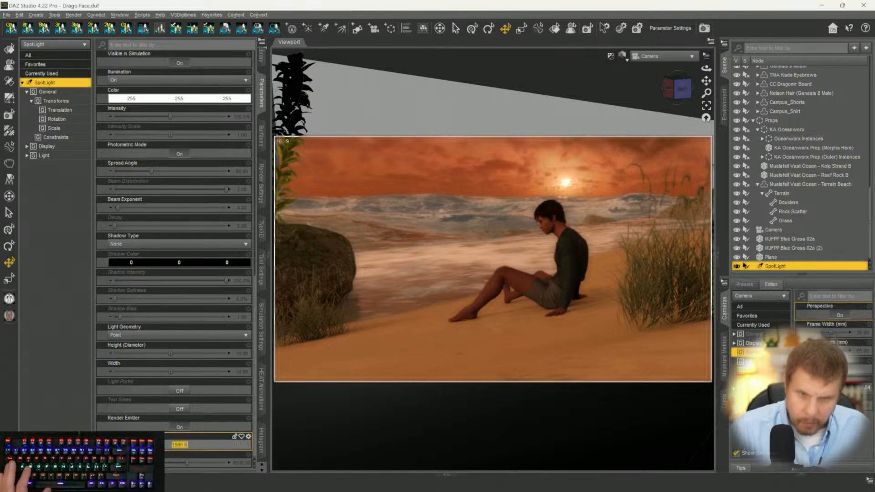
click(173, 446)
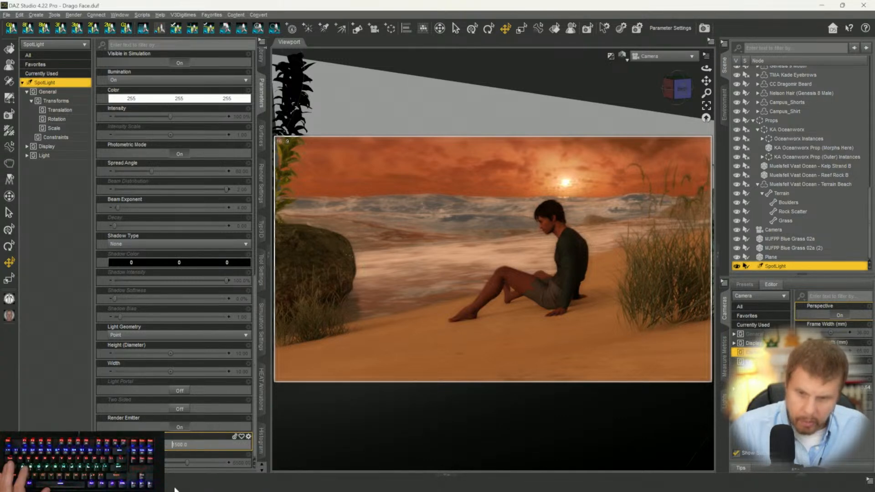
text(2)
key(Return)
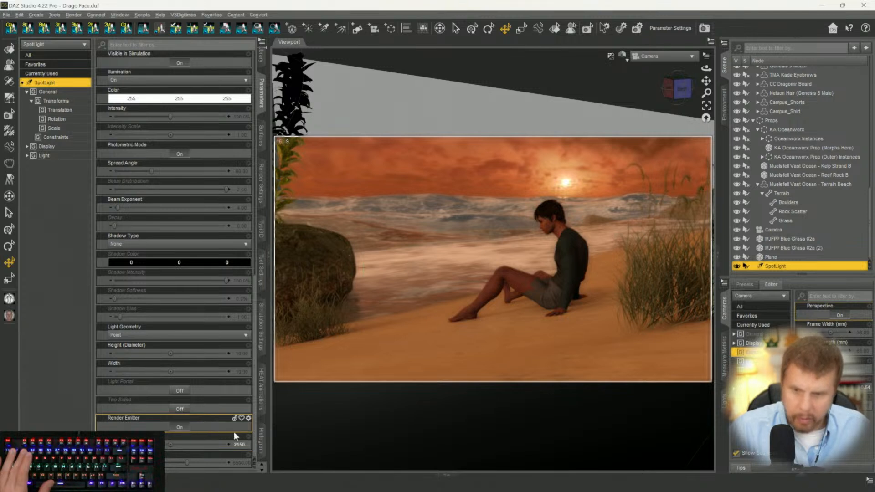
Set the SpotLight's luminous flux to 51500 lumen.
click(244, 445)
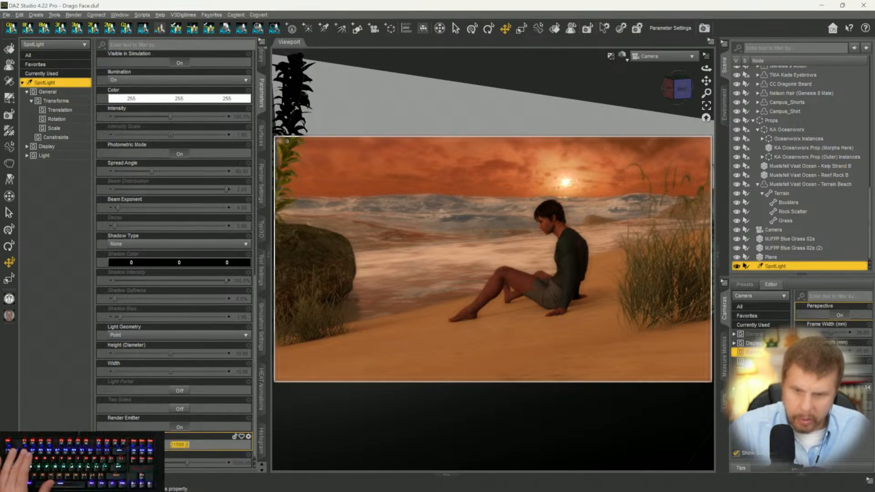
click(171, 444)
key(Delete)
text(5)
key(Return)
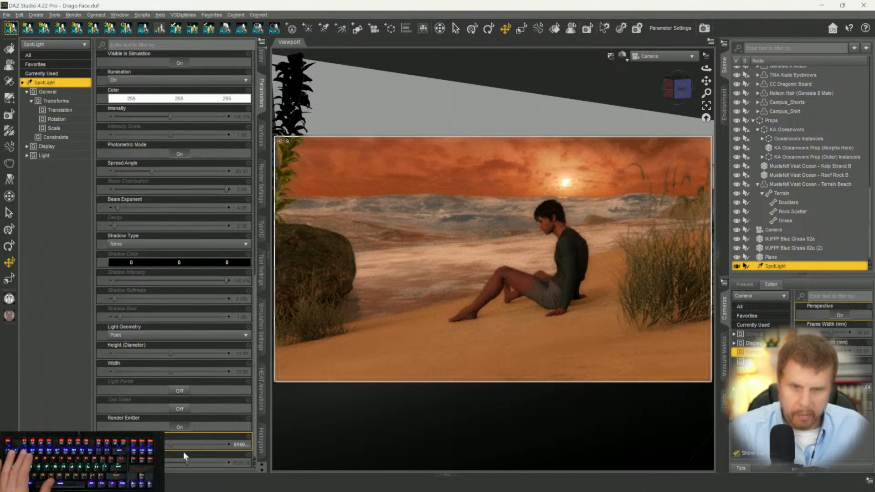
Raise the SpotLight's luminous flux to 251500 lumen.
click(241, 445)
click(171, 445)
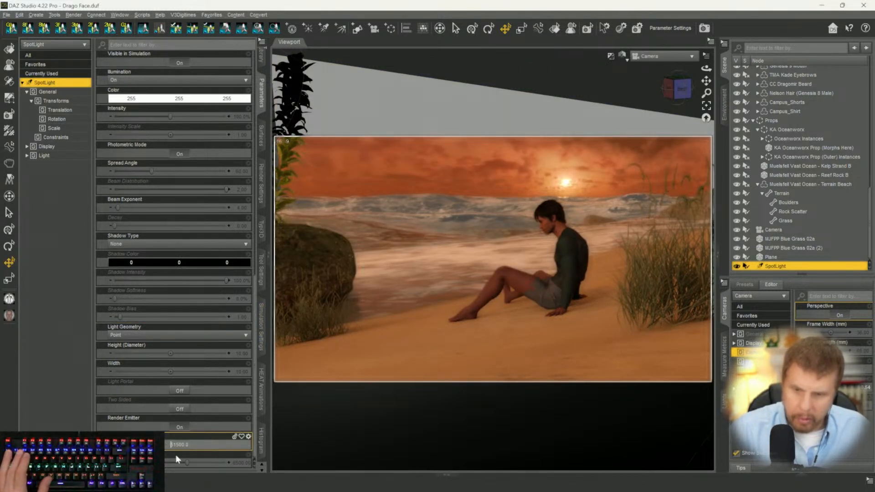
text(1)
key(Return)
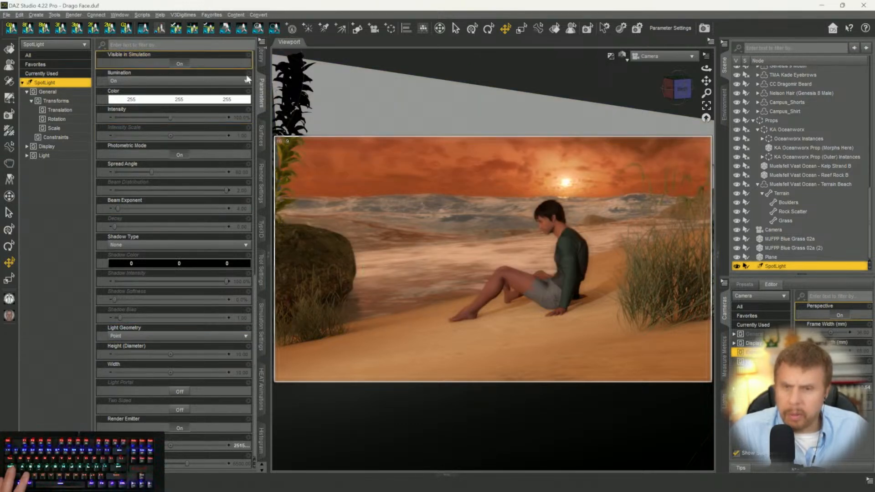
Clear the "grass" filter in Smart Content and switch from the files to the product list.
click(262, 57)
scroll(231, 171, up, 10)
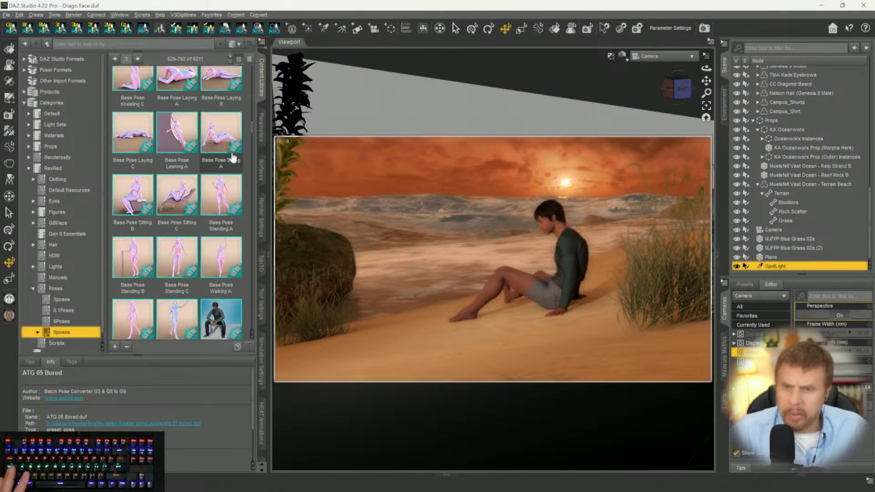
click(262, 86)
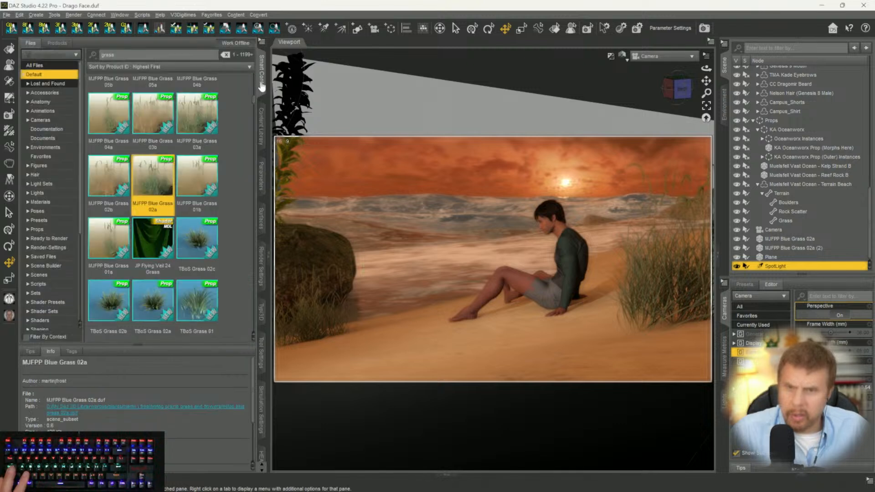
drag(115, 55, 9, 52)
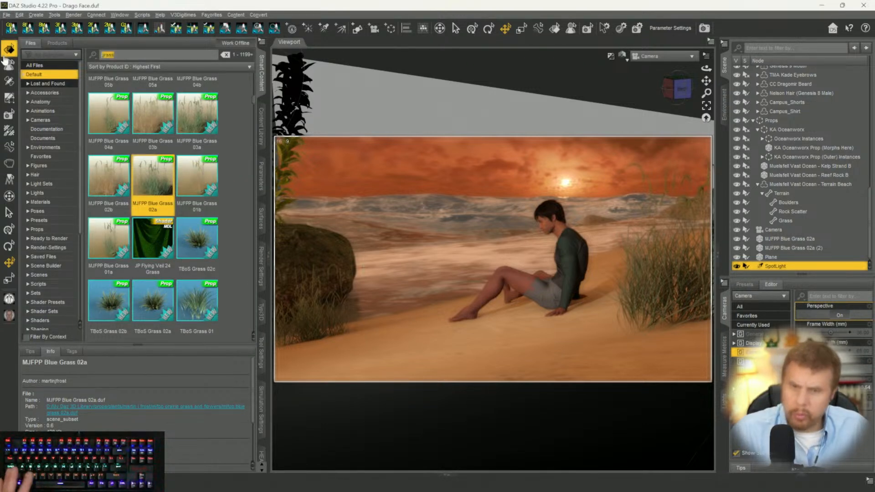
key(BackSpace)
click(56, 43)
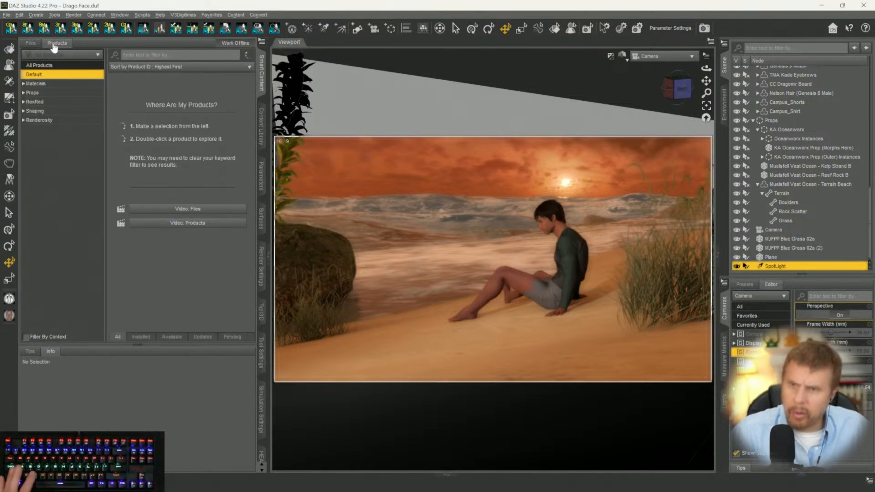
Search the Smart Content products for "detailer".
text(Sk)
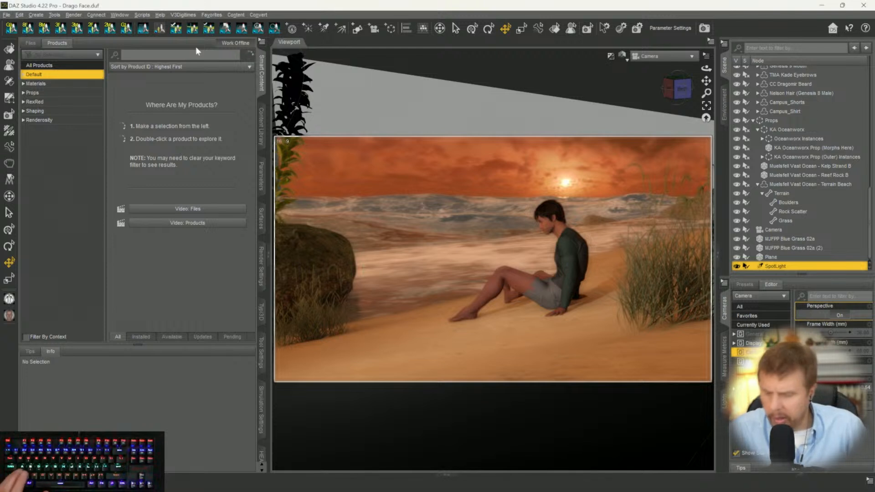
text(inde)
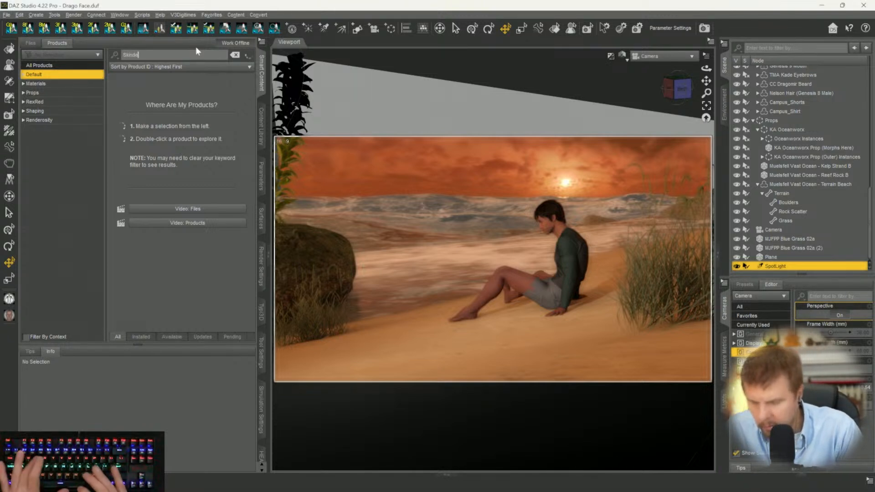
text(tailer)
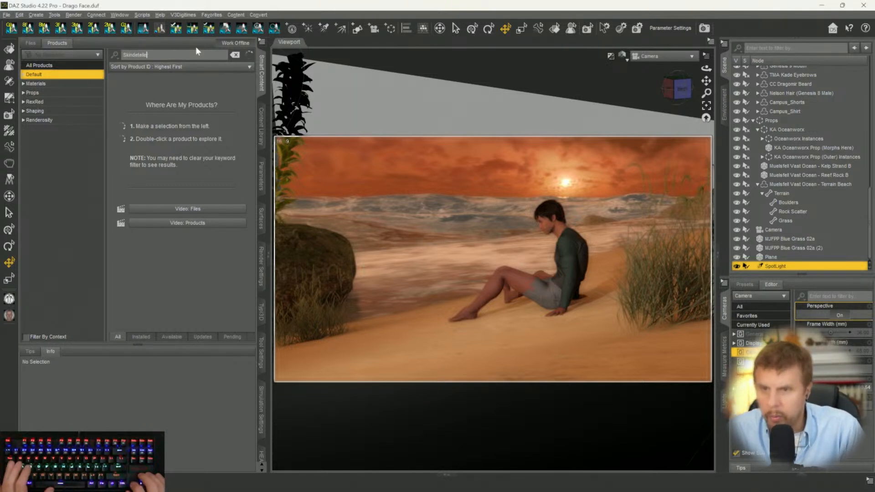
key(Delete)
key(Delete)
key(Delete)
key(Delete)
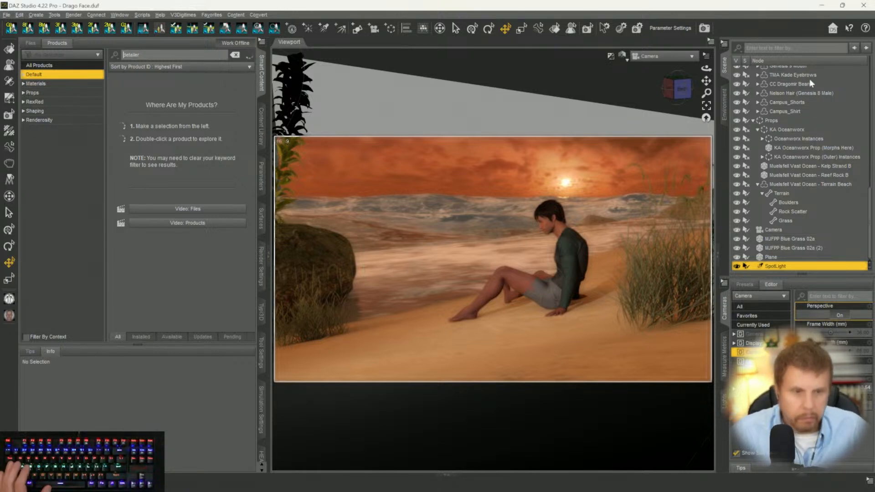
Select the TMA Kade G9 figure and apply CJ Skin Detailer Preset 01 from the Skin Detailer For Genesis 9 materials.
scroll(809, 132, up, 3)
scroll(808, 131, up, 10)
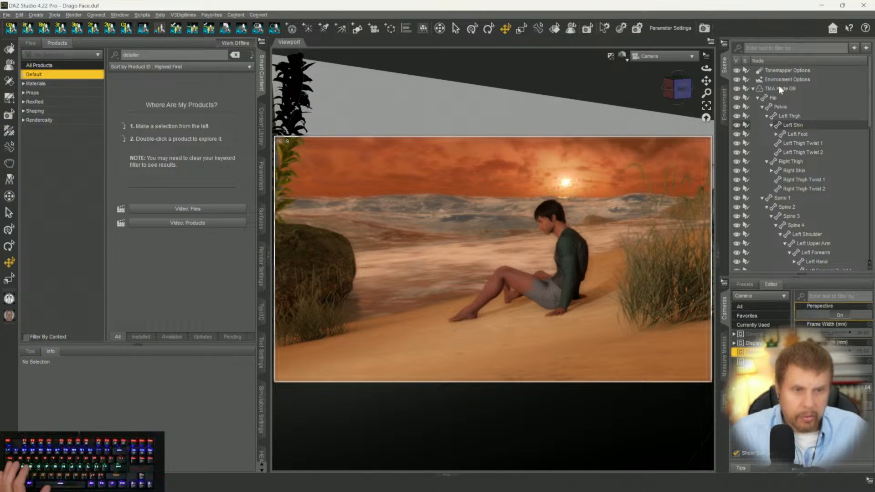
click(779, 88)
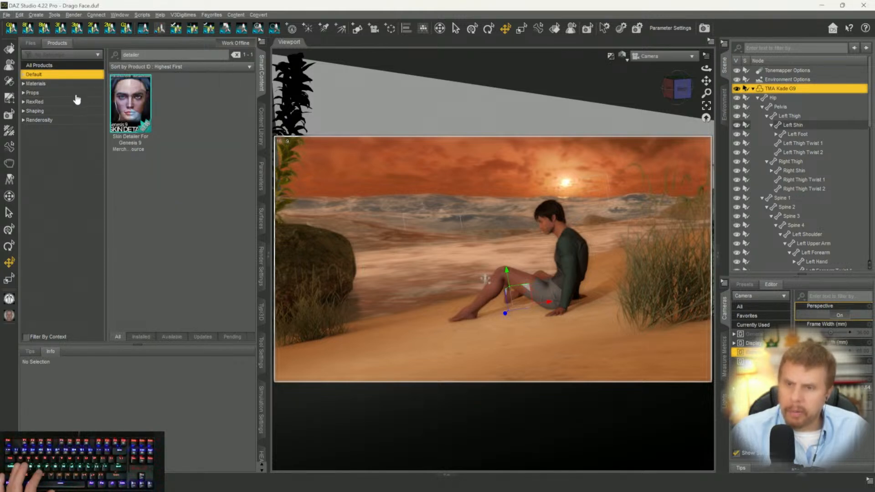
double_click(130, 102)
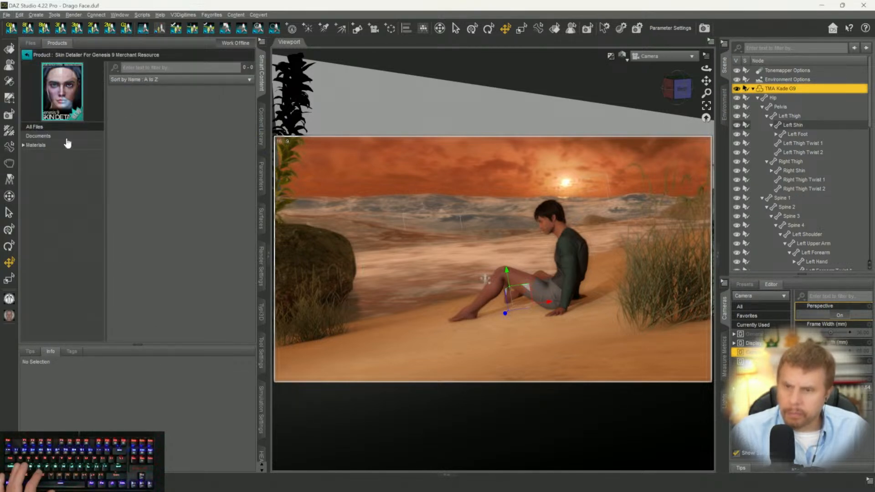
click(36, 146)
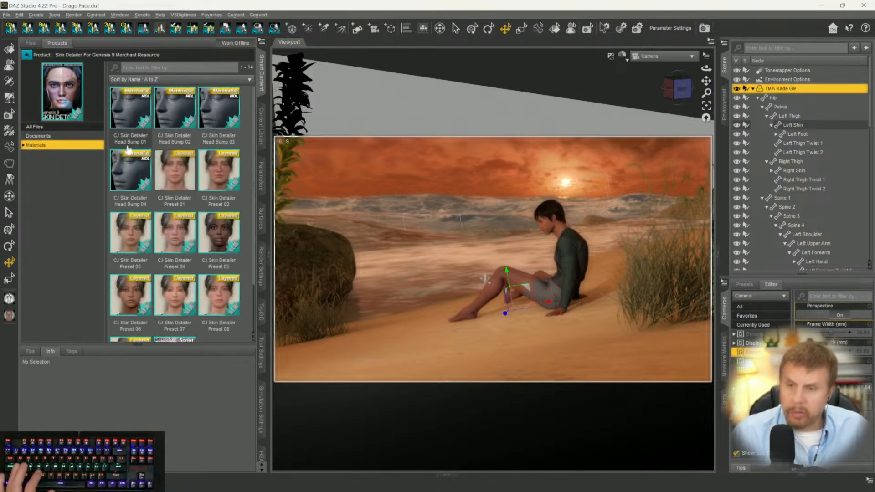
double_click(181, 178)
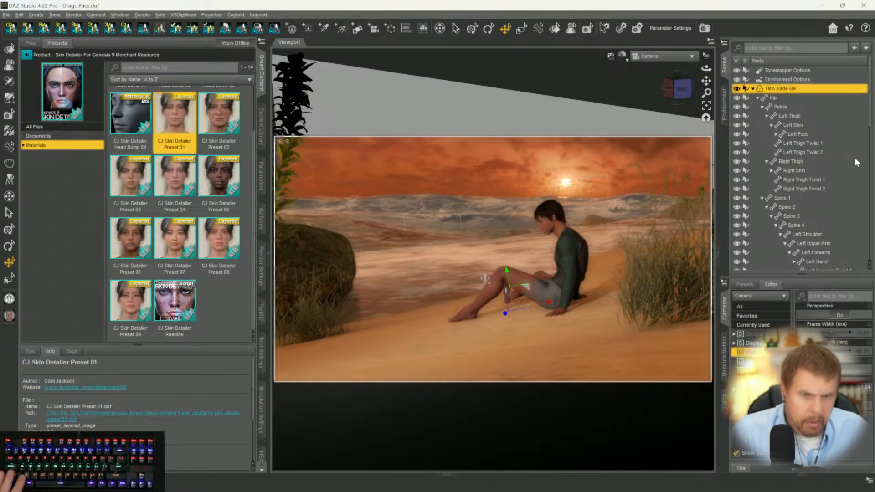
Hide the figure's Campus_Shirt in the scene.
scroll(846, 157, down, 1)
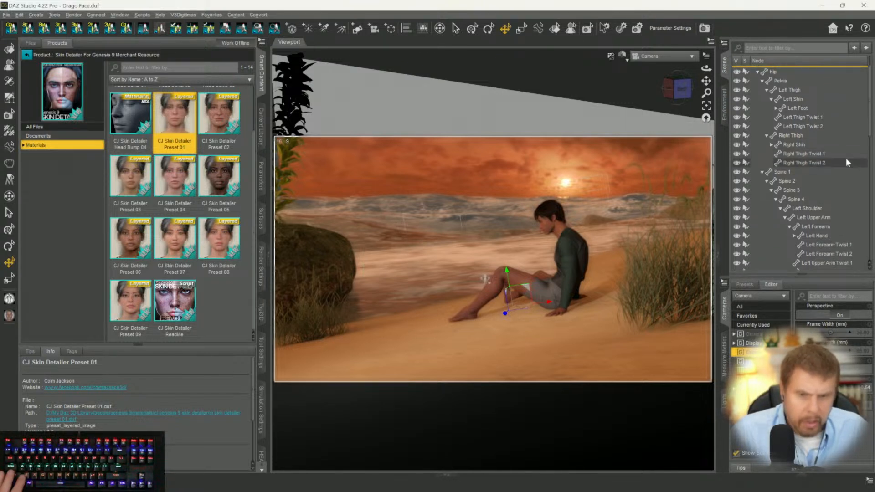
scroll(846, 158, up, 2)
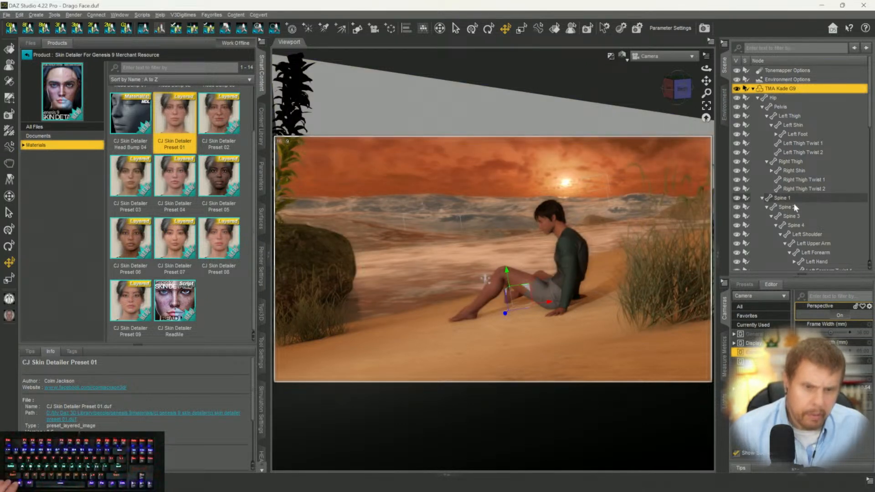
scroll(795, 208, down, 6)
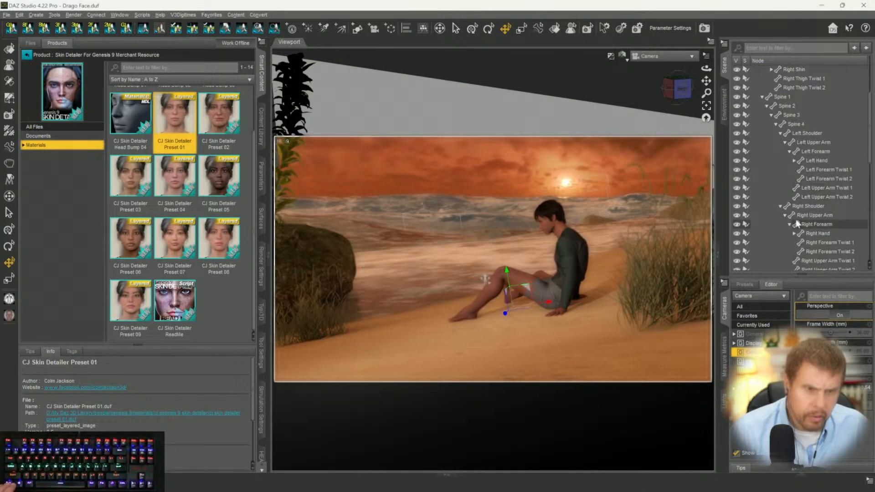
scroll(796, 223, down, 5)
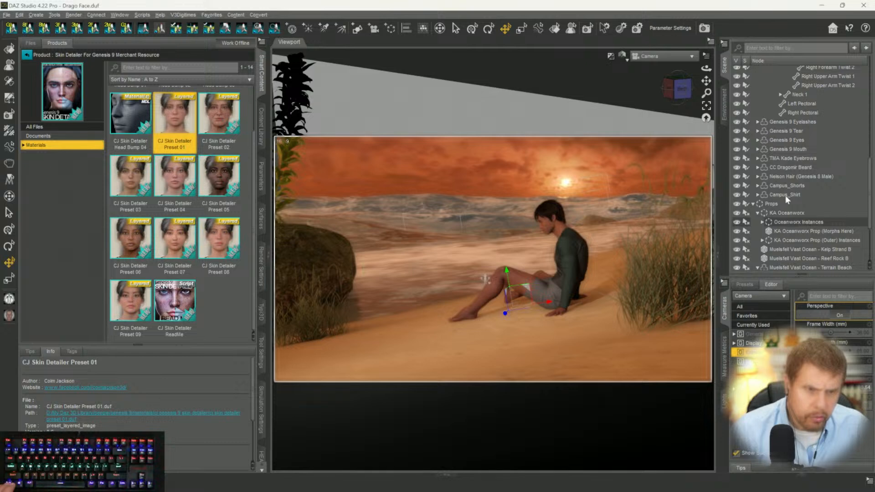
click(786, 195)
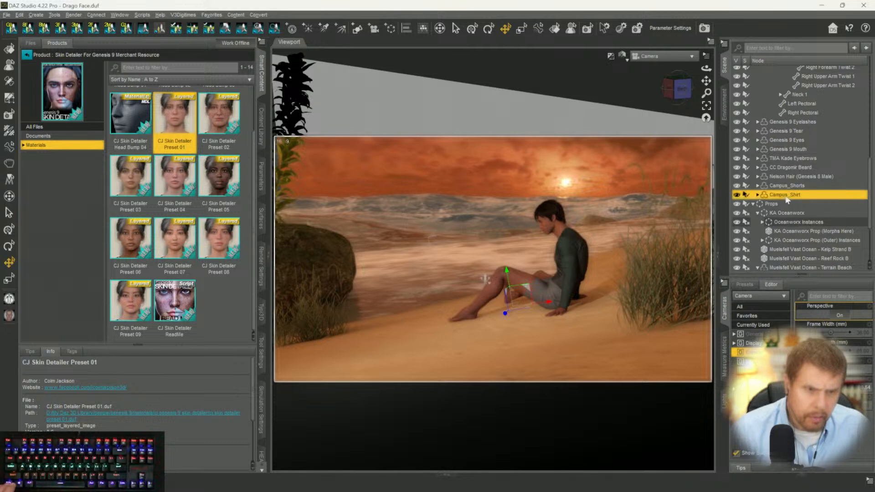
click(736, 195)
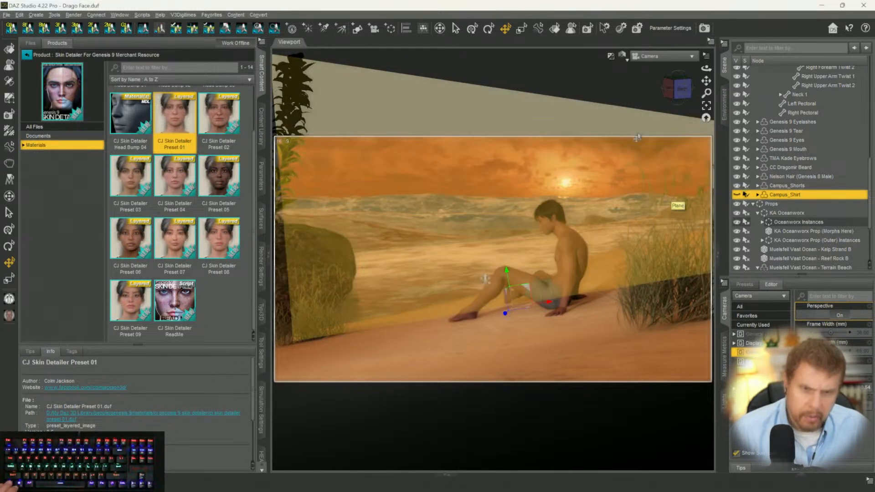
Select the figure's left shoulder, switch the viewport out of the Iray preview and set the shoulder's Front-Back to 17.00.
click(567, 255)
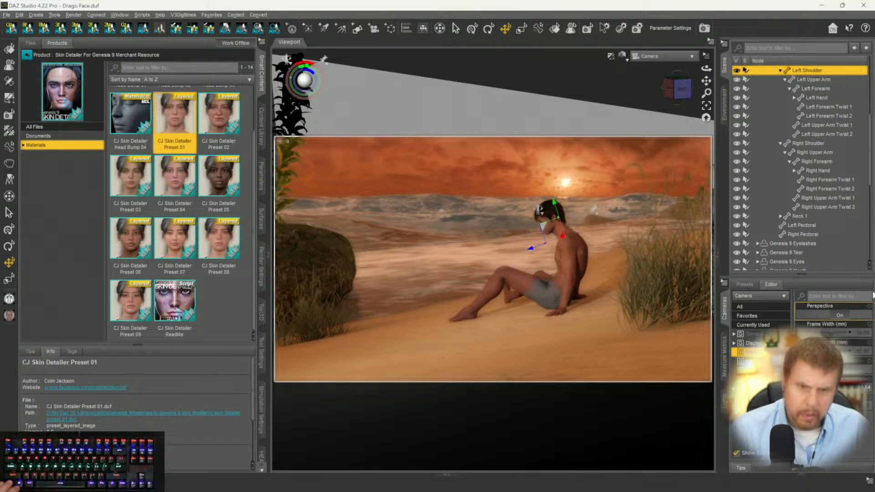
key(ctrl+9)
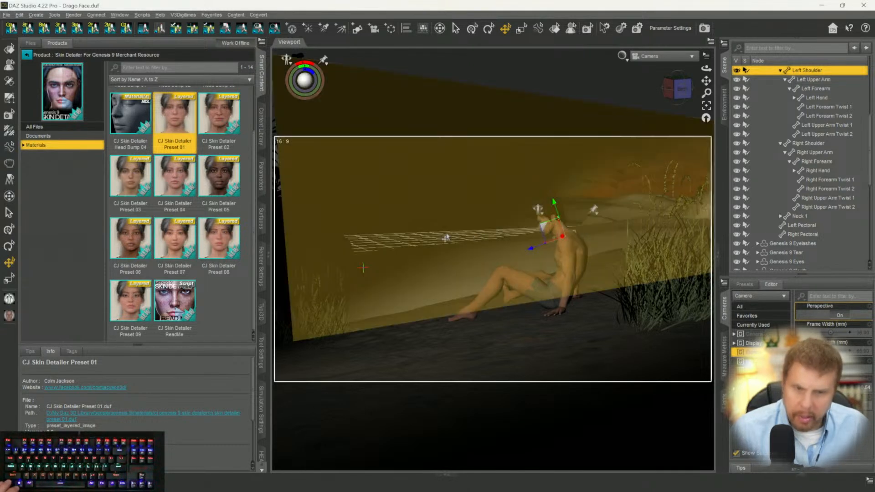
click(262, 172)
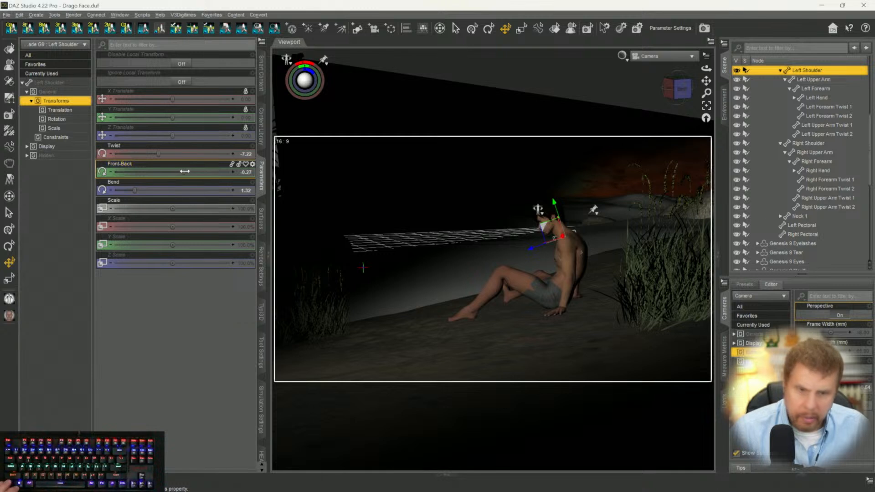
drag(191, 172, 234, 186)
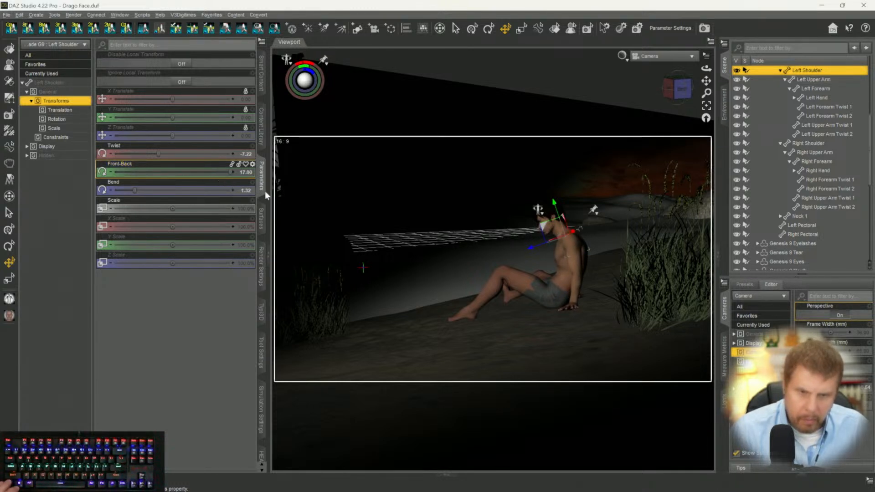
Lower the Bend of the figure's left upper arm to about -37.
click(577, 264)
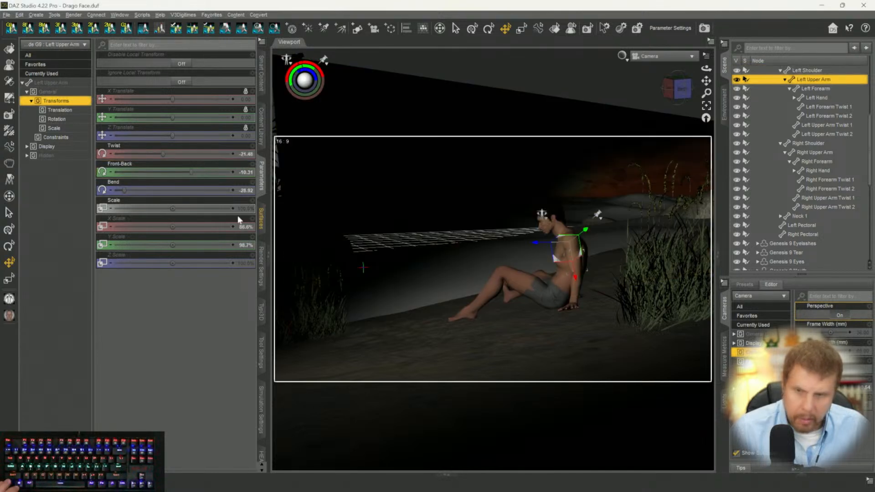
drag(125, 189, 117, 189)
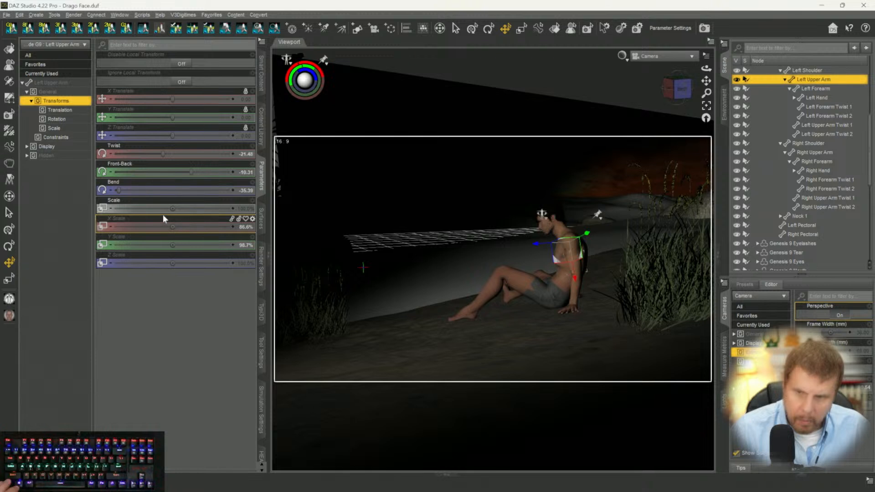
drag(118, 191, 119, 191)
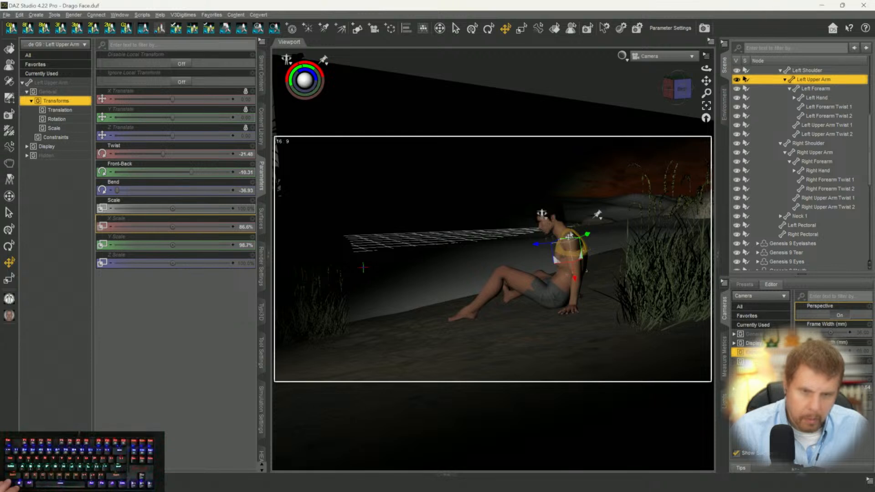
Adjust the torso by setting Bend to about 3.8 on Spine 4, -4.63 on Spine 1 and -25.00 on the pelvis.
click(598, 226)
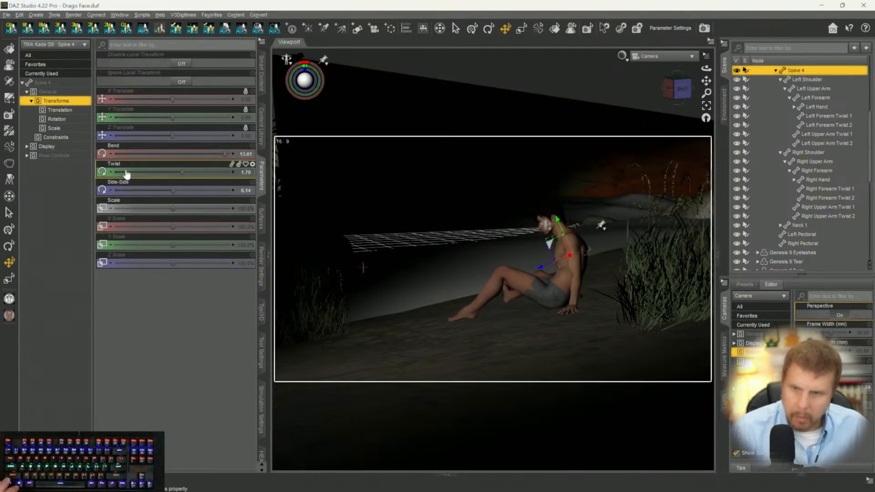
drag(221, 154, 189, 154)
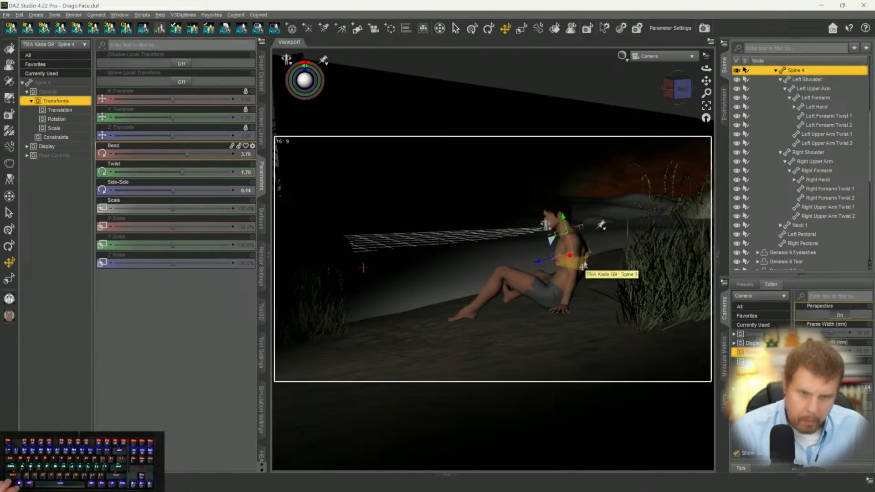
click(560, 281)
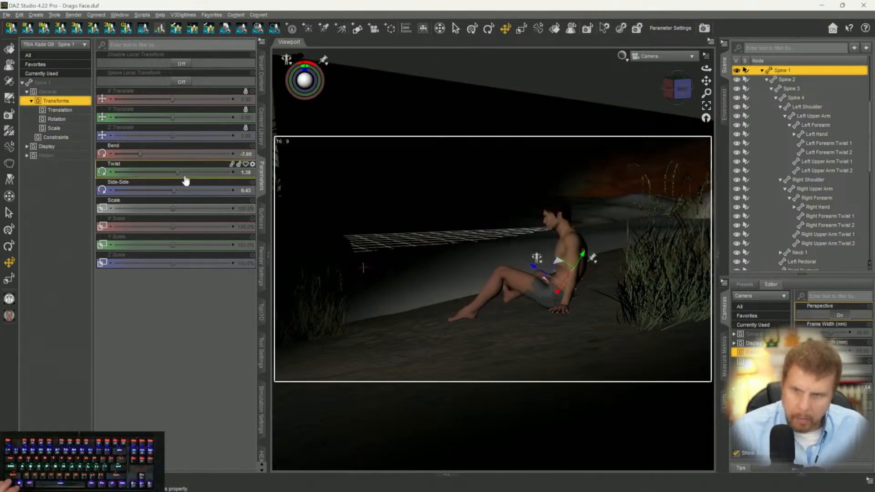
drag(141, 153, 147, 157)
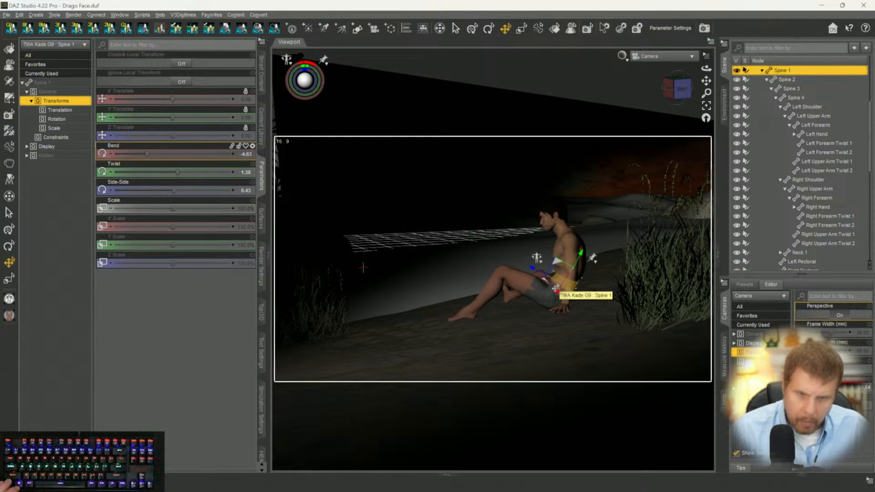
click(554, 289)
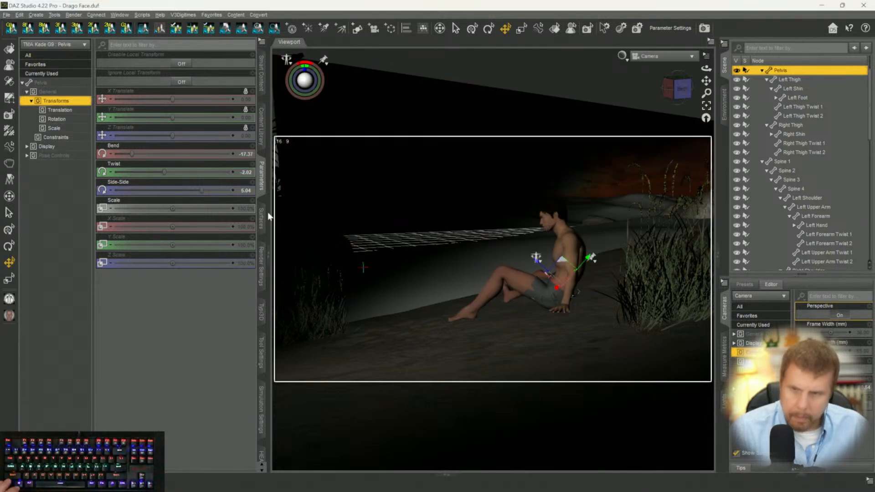
drag(132, 155, 116, 155)
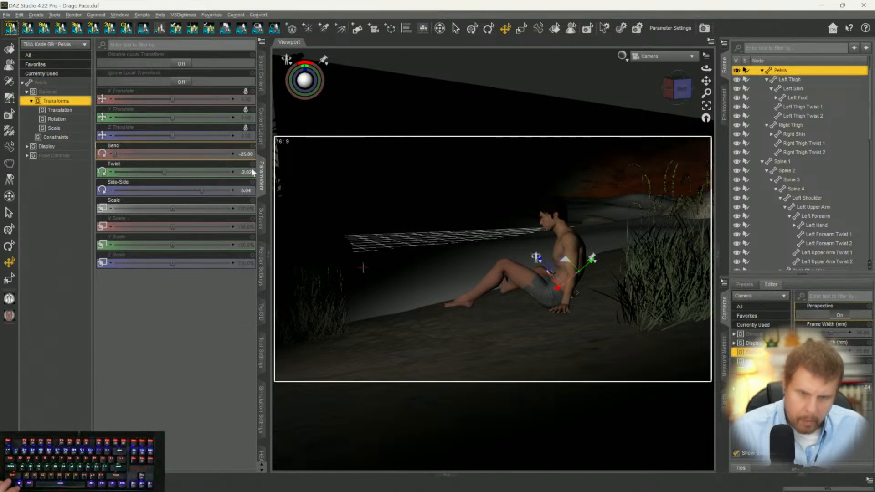
Rotate the whole TMA Kade G9 figure forward to about X 14.85, Y 138.61 and Z -11.91.
click(489, 28)
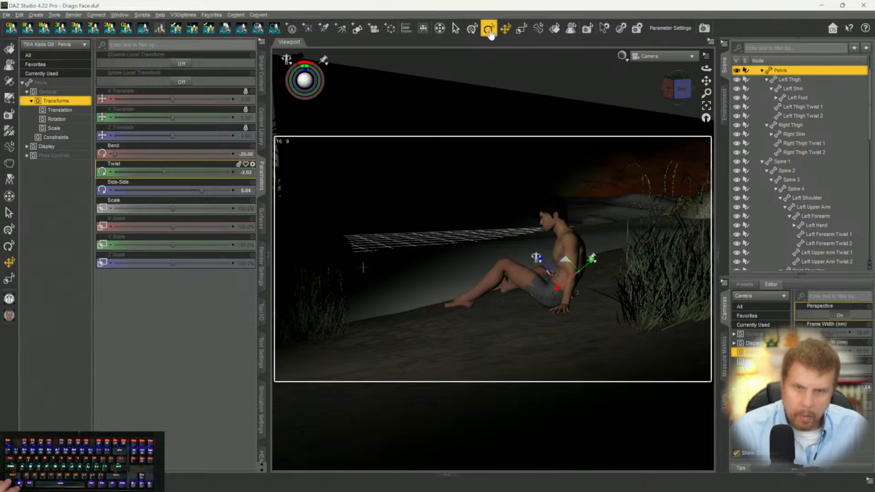
scroll(794, 105, up, 2)
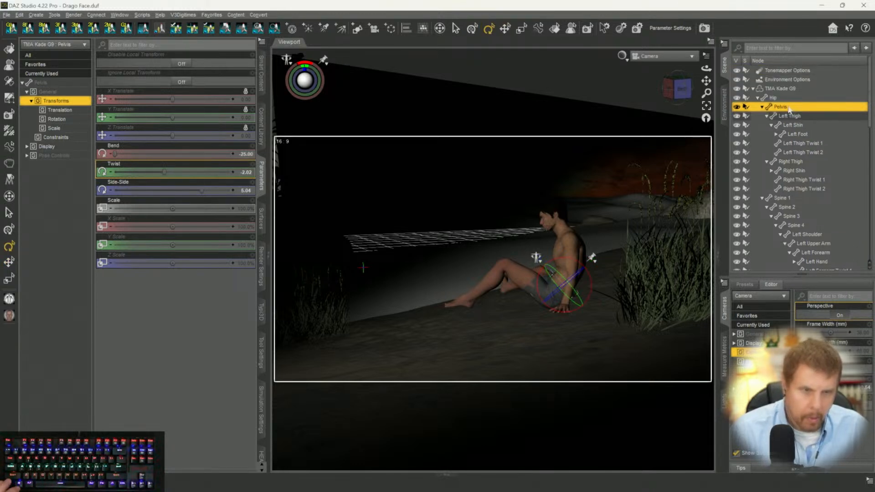
click(774, 89)
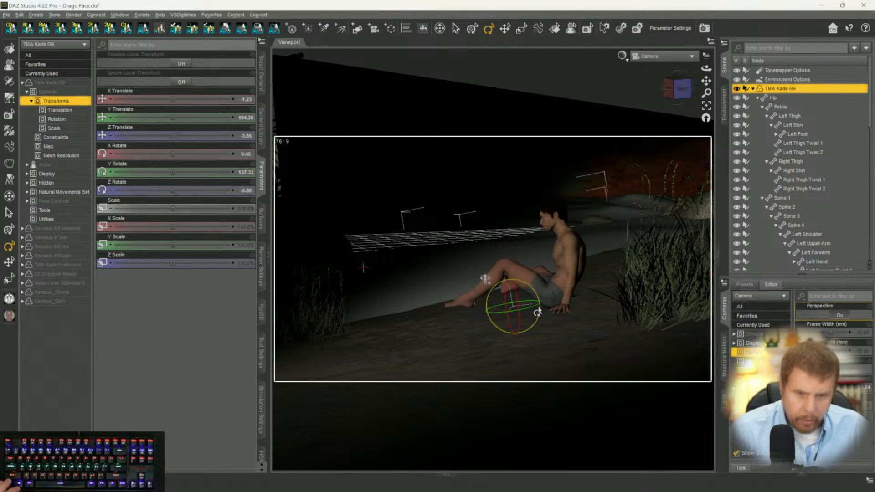
mouse_move(538, 314)
mouse_down()
mouse_move(539, 307)
mouse_move(541, 313)
mouse_up()
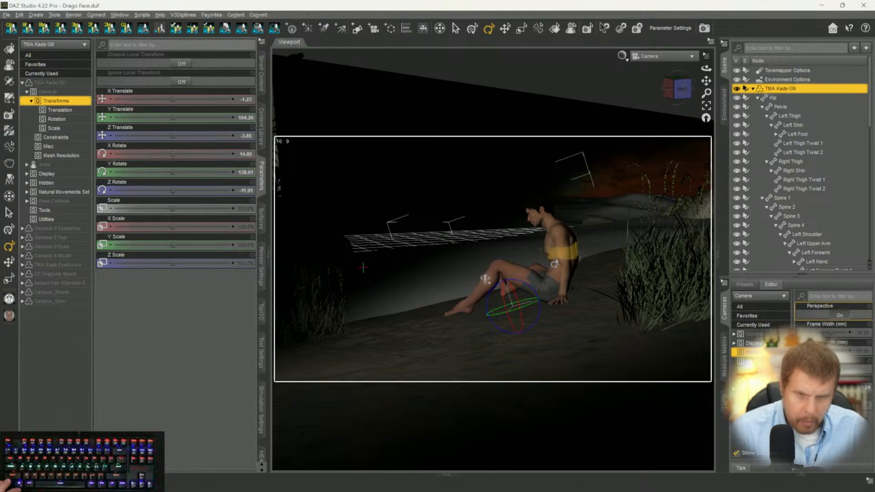
Set Bend to 13.98 on Spine 3 and 1.87 on Spine 1, and tilt Neck 1 to a Bend of about 5.4.
click(554, 263)
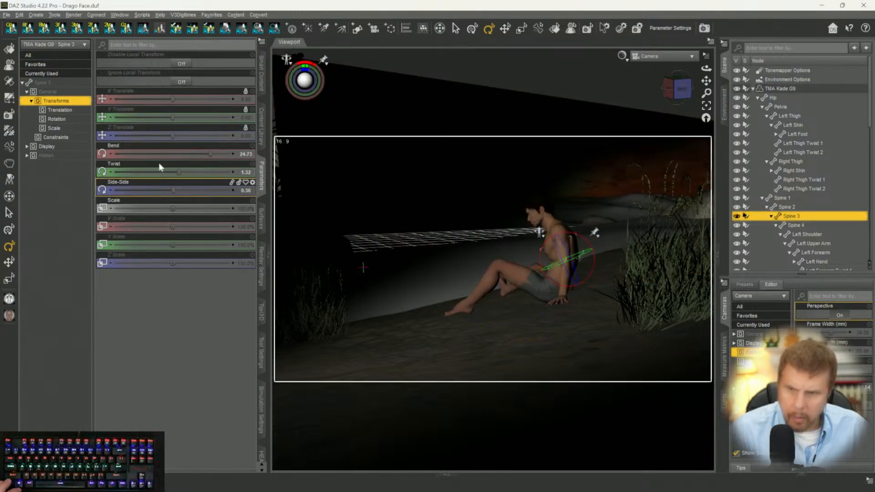
drag(210, 154, 189, 152)
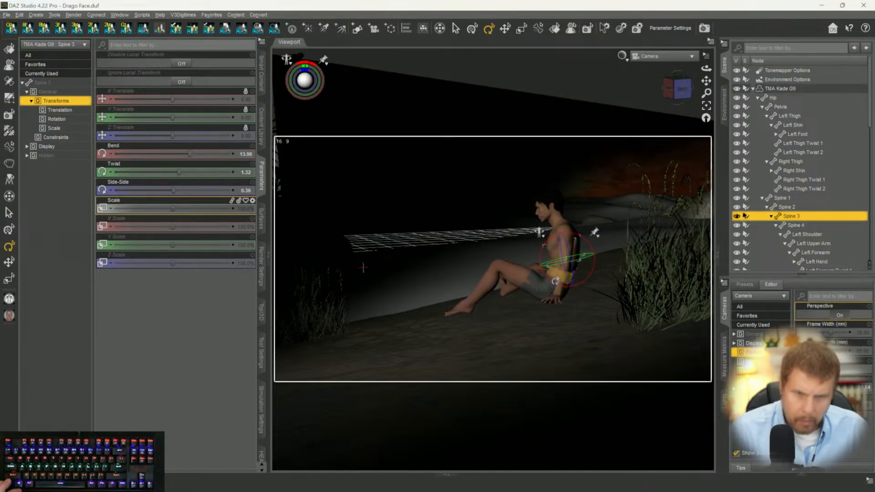
click(780, 198)
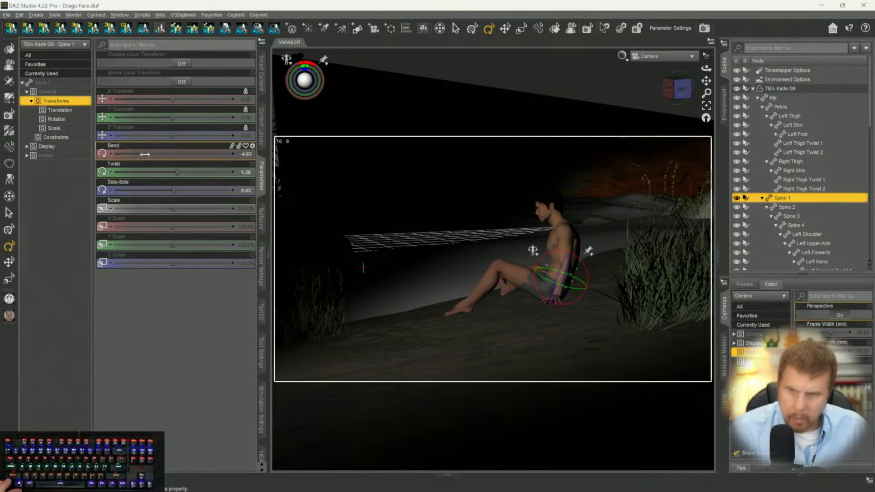
drag(144, 154, 160, 155)
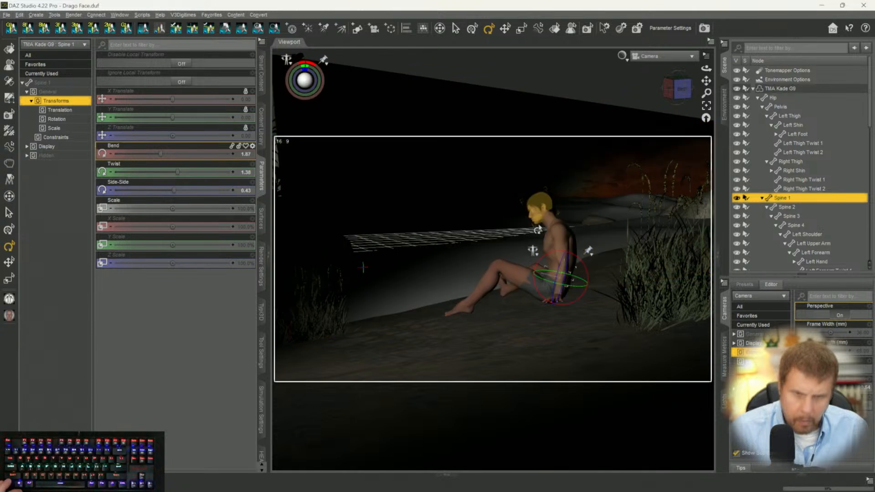
click(547, 228)
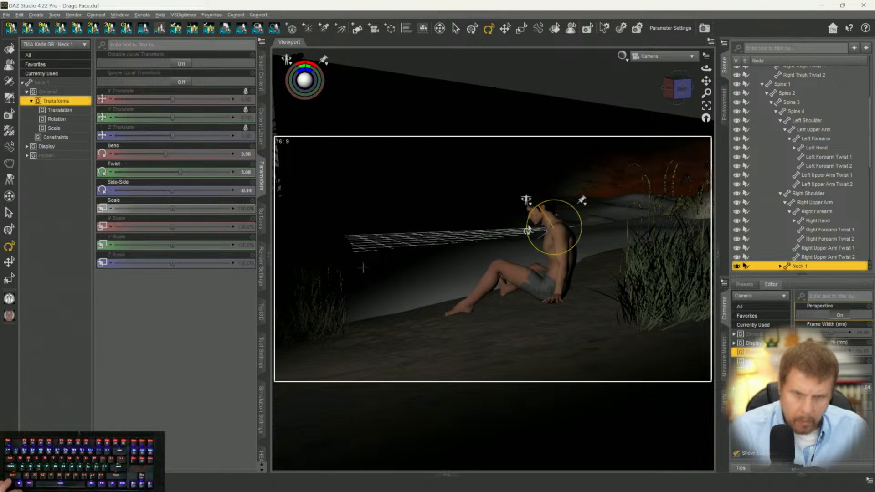
mouse_move(525, 233)
mouse_down()
mouse_move(527, 218)
mouse_move(532, 228)
mouse_up()
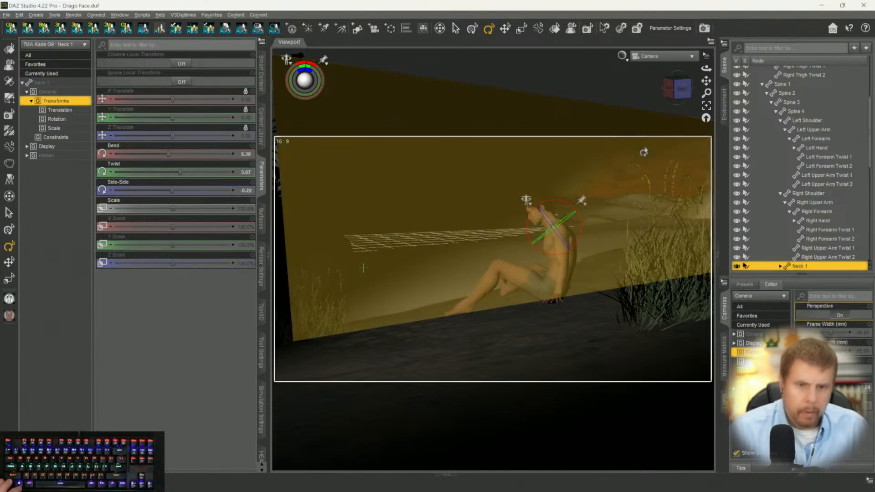
Rotate the whole TMA Kade G9 figure slightly further to about X 15.04, Y 138.67 and Z -12.14.
scroll(791, 110, up, 3)
scroll(791, 116, up, 2)
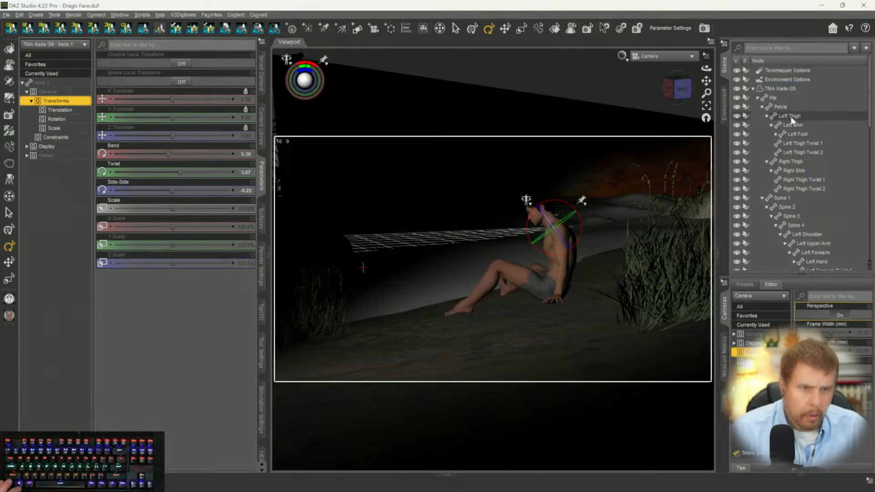
click(775, 88)
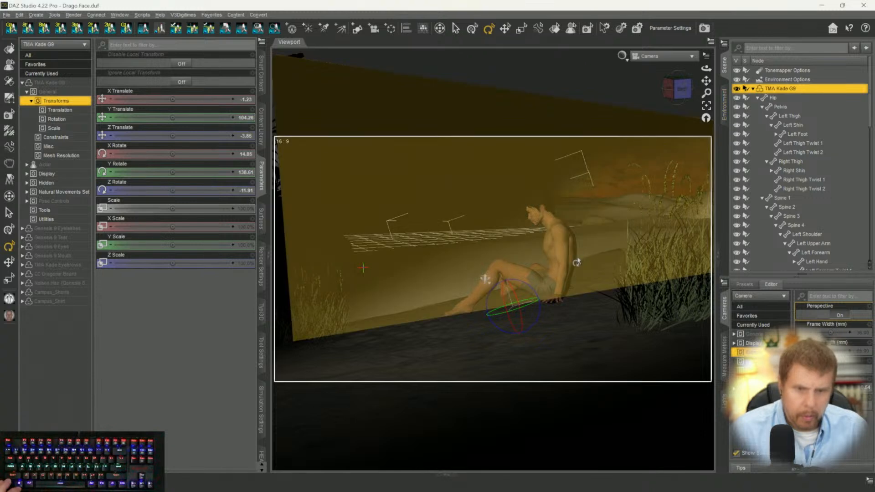
drag(533, 297, 533, 296)
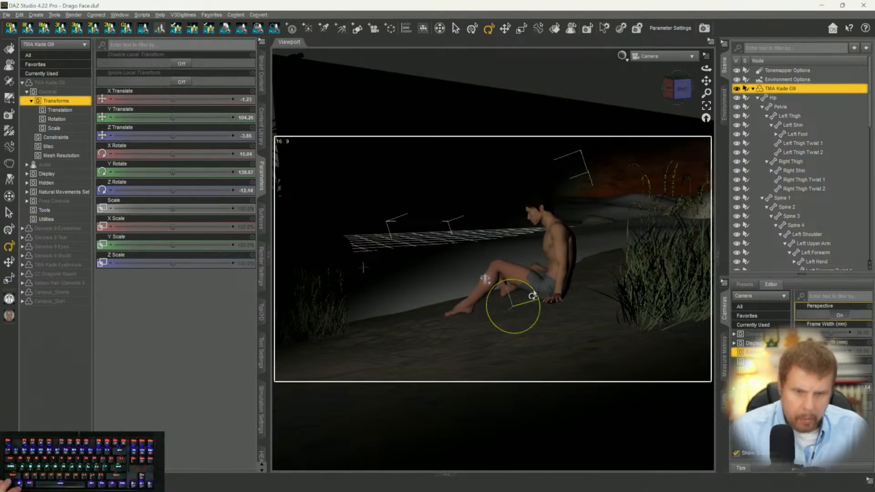
Lower the whole figure onto the ground to about X -2.37, Y 98.95 and Z -5.31, and undo the stray pose change.
click(505, 28)
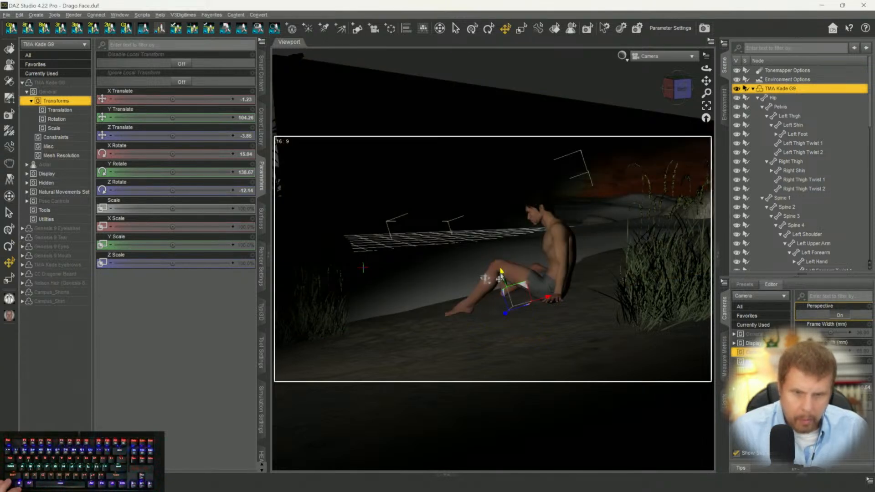
drag(502, 273, 504, 276)
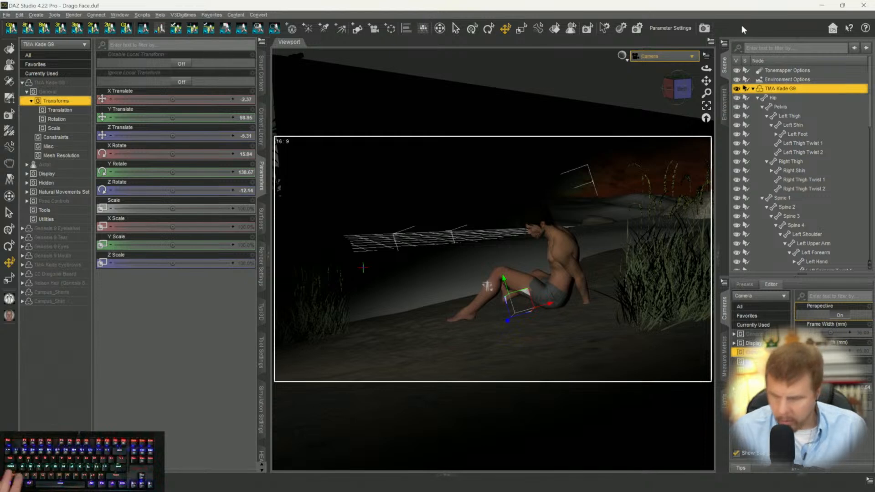
key(ctrl+z)
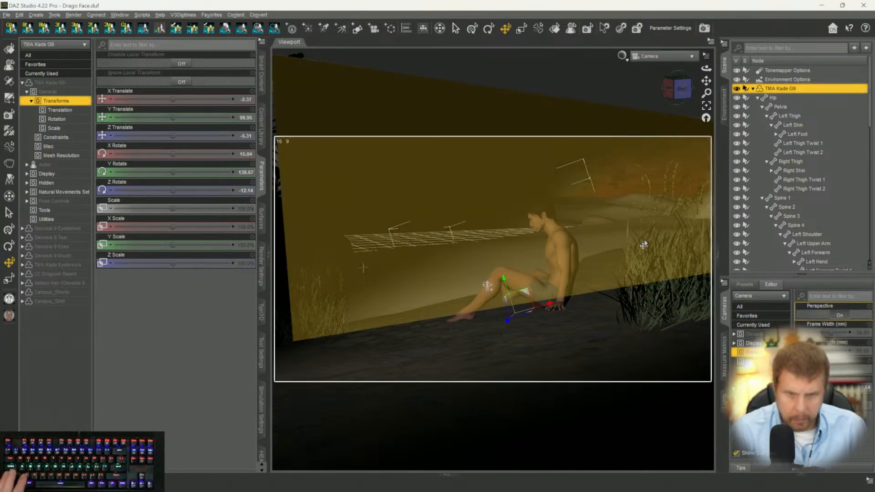
Set the left shoulder's Bend to about -1.56 with Front-Back at 17.00, and Spine 3's Bend to about 8.8.
click(565, 267)
click(549, 223)
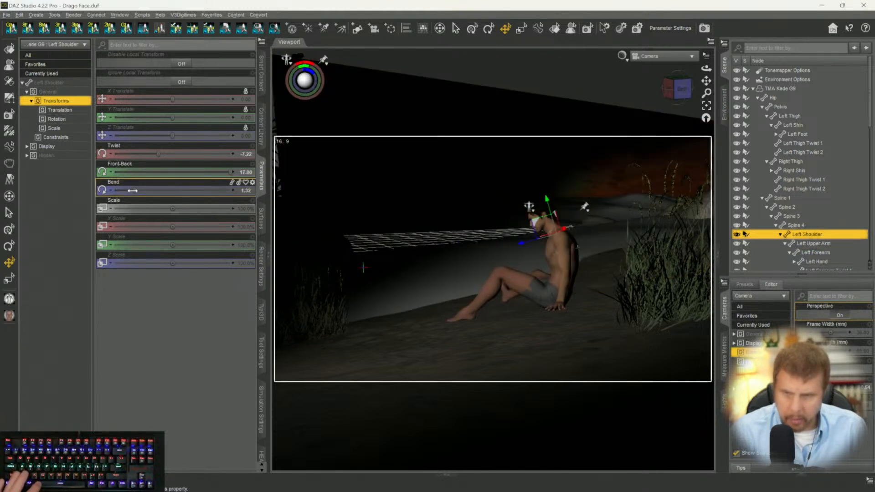
mouse_move(133, 190)
mouse_down()
mouse_move(140, 190)
mouse_move(132, 190)
mouse_up()
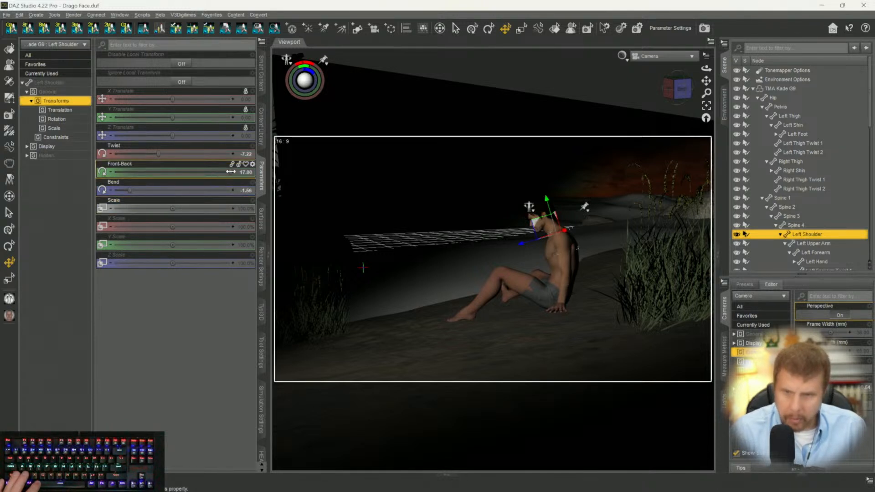
mouse_move(236, 172)
mouse_down()
mouse_move(205, 173)
mouse_move(249, 181)
mouse_up()
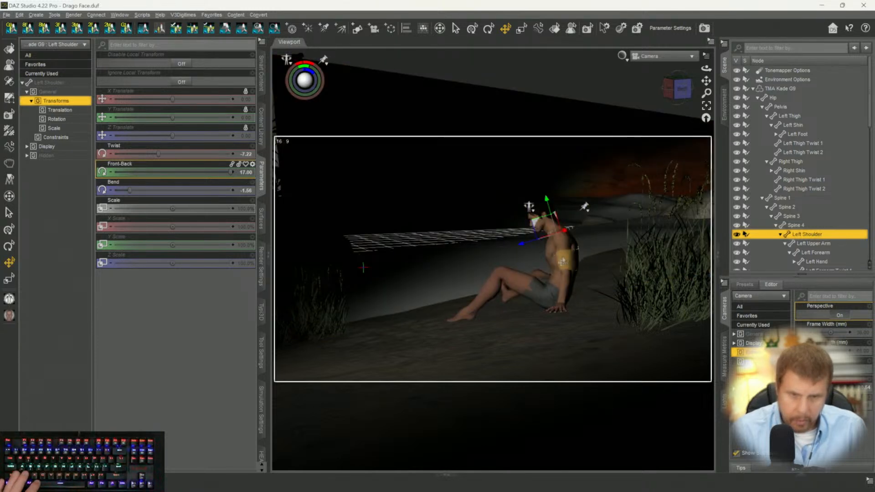
click(554, 262)
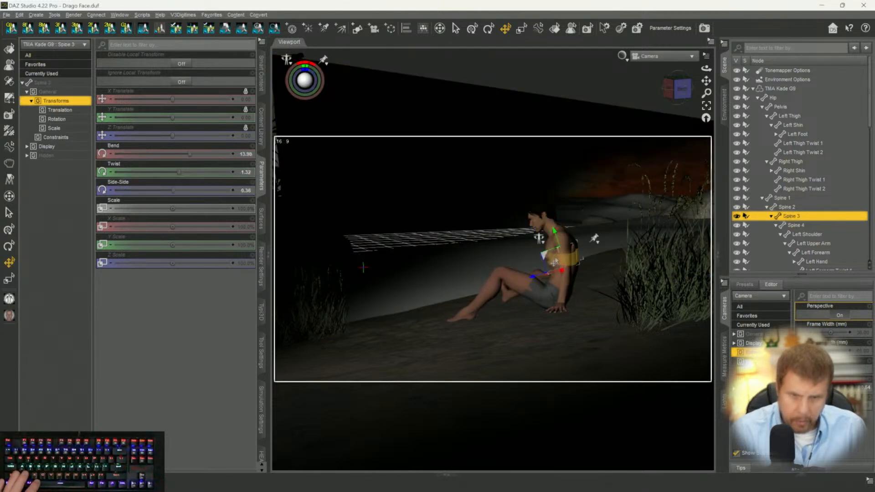
drag(187, 154, 179, 155)
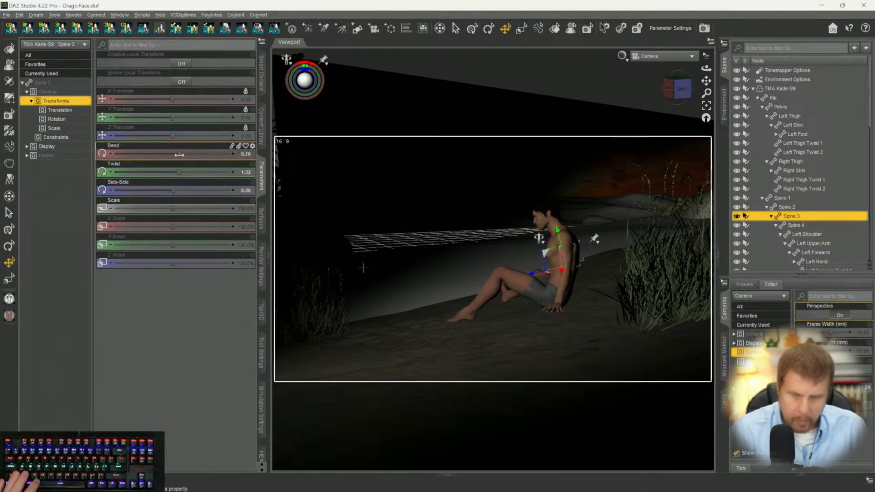
Set the left upper arm's Front-Back to -1.34 and clear the scene selection.
click(567, 265)
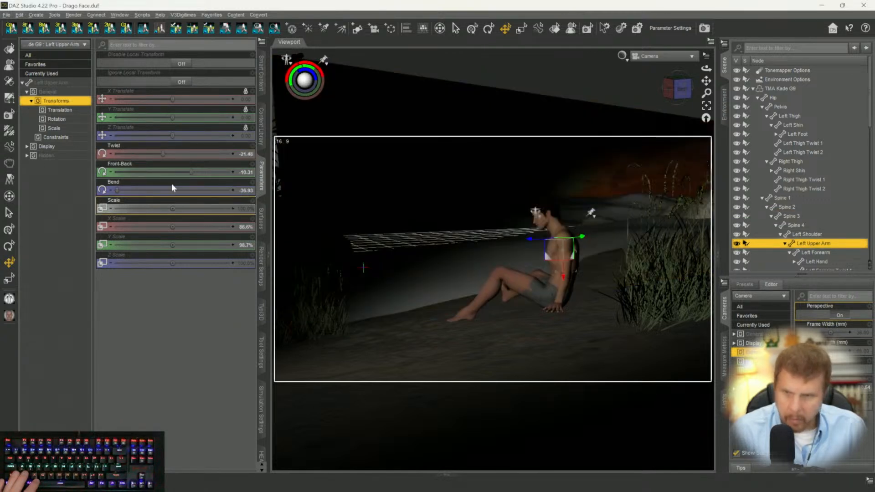
drag(193, 173, 198, 172)
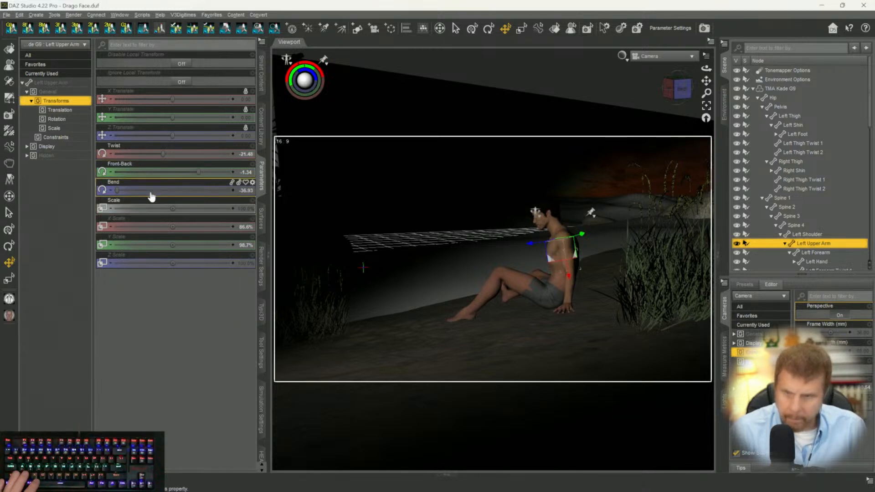
mouse_move(118, 191)
mouse_down()
mouse_move(182, 208)
mouse_move(116, 199)
mouse_up()
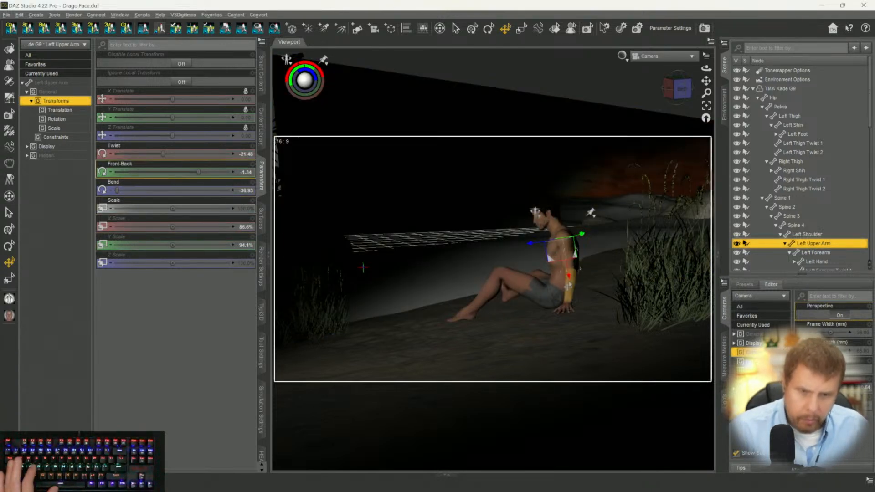
click(570, 285)
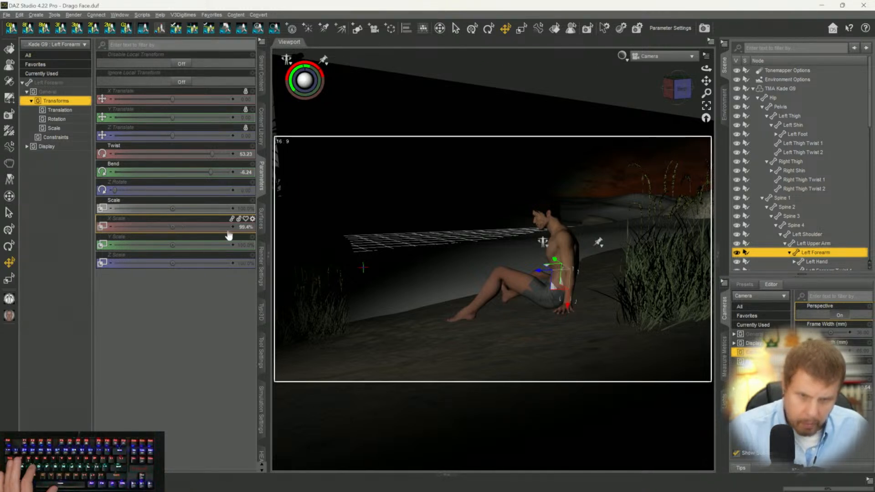
click(561, 377)
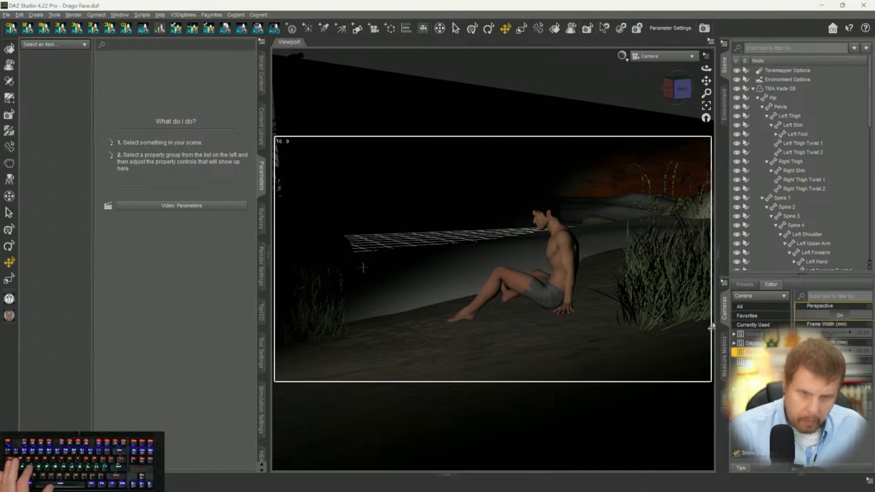
Check the pose in a rendered preview, set the right thigh's Bend to about -83.11, and save the scene.
key(ctrl+F11)
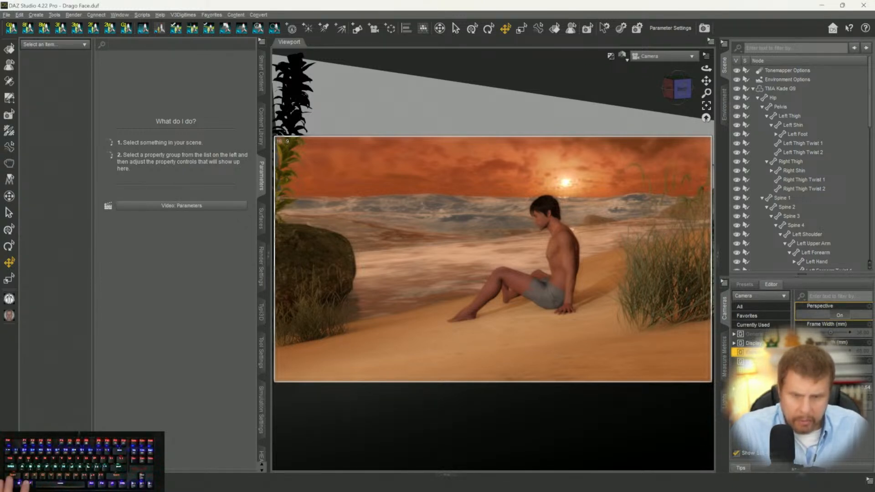
key(ctrl+9)
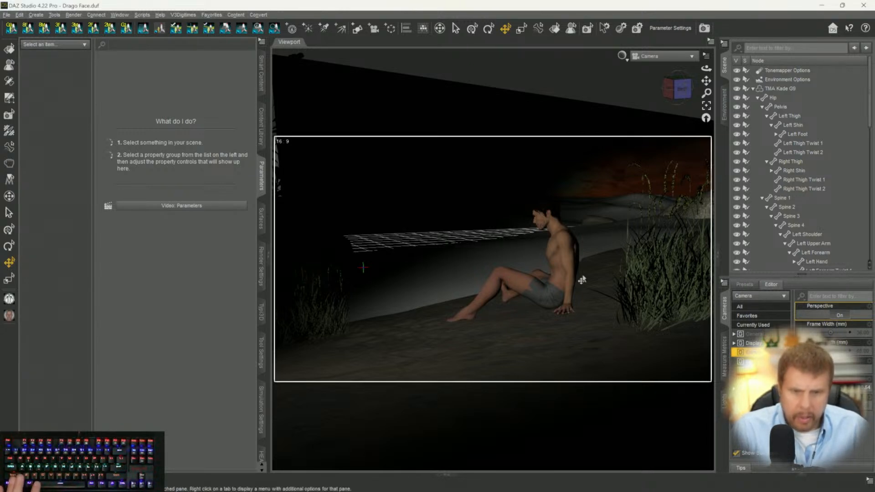
click(539, 278)
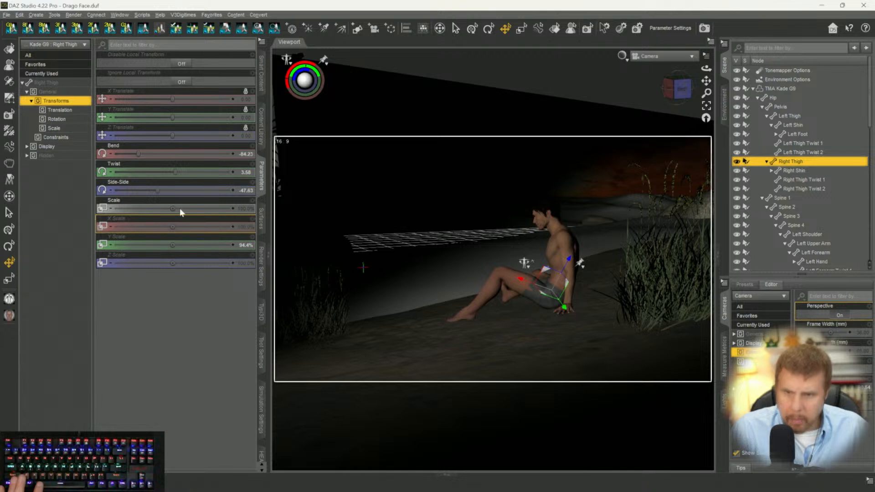
drag(139, 154, 140, 154)
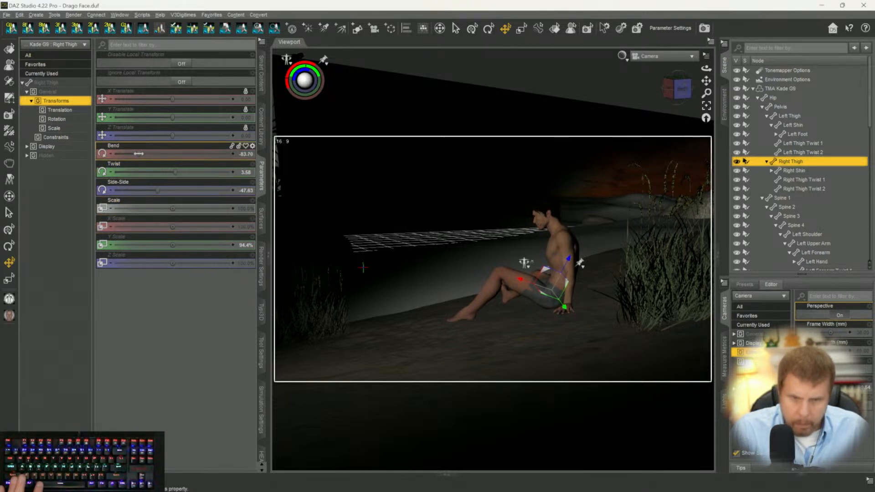
drag(139, 153, 139, 154)
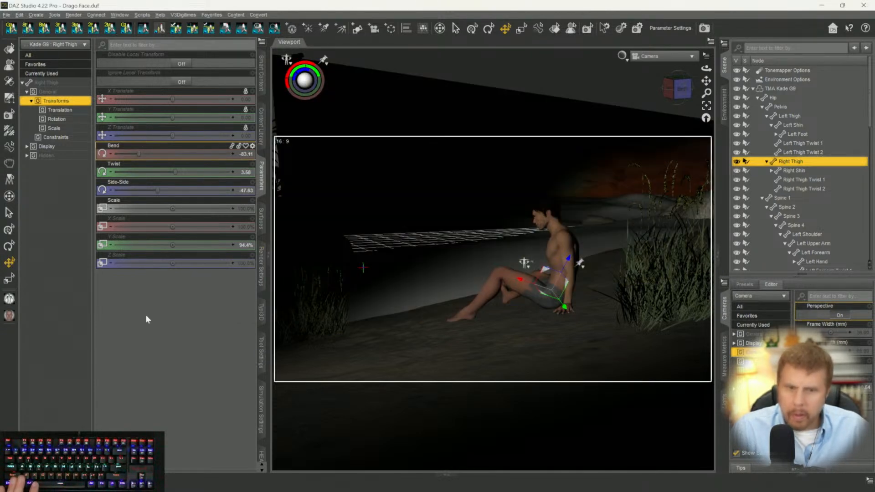
key(ctrl+s)
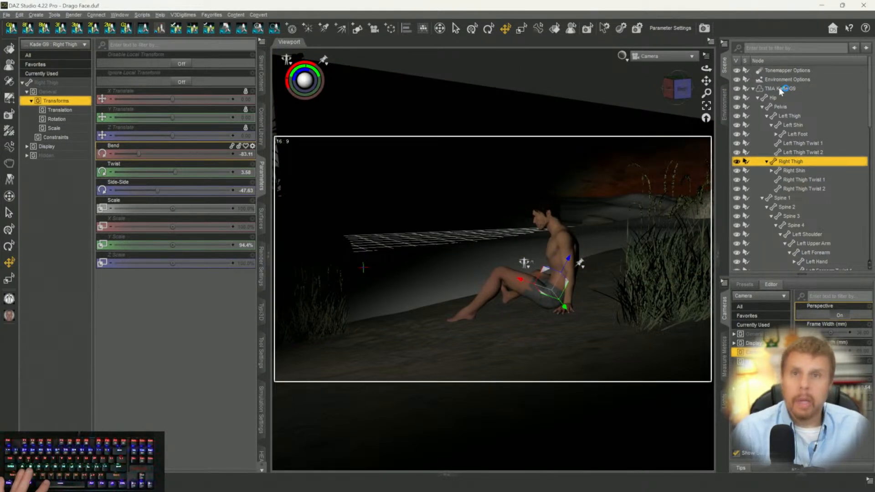
Select the whole TMA Kade G9 figure and clear the search filter in the product library.
click(780, 89)
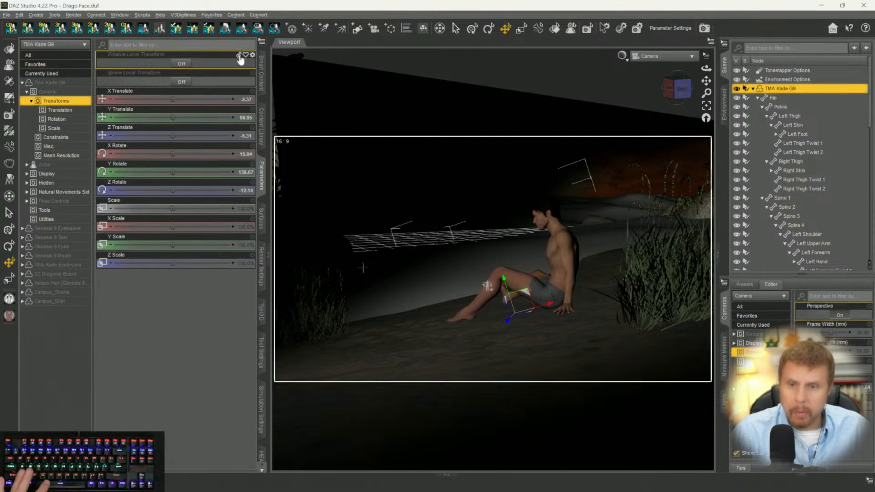
click(264, 82)
click(26, 54)
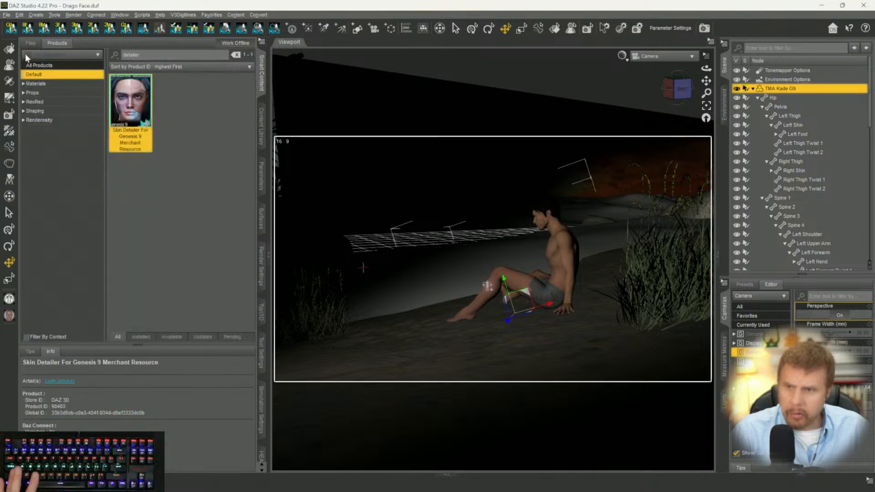
drag(152, 55, 3, 55)
key(BackSpace)
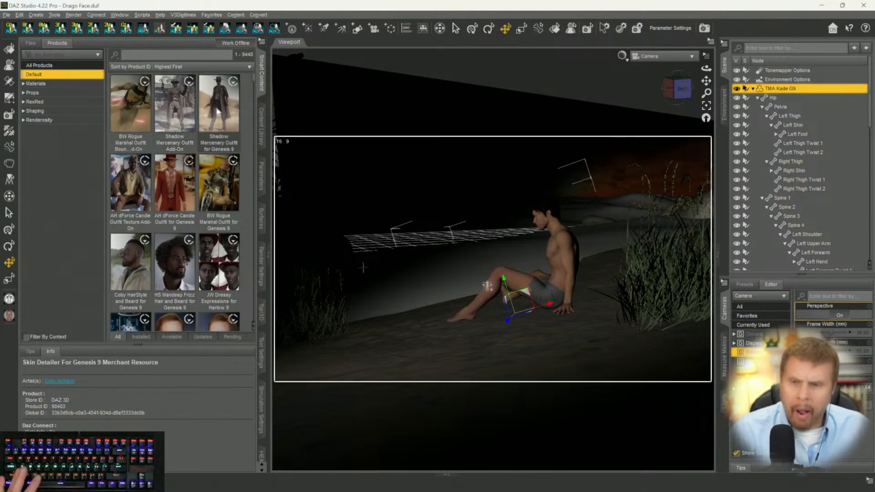
scroll(208, 123, down, 10)
scroll(207, 133, up, 10)
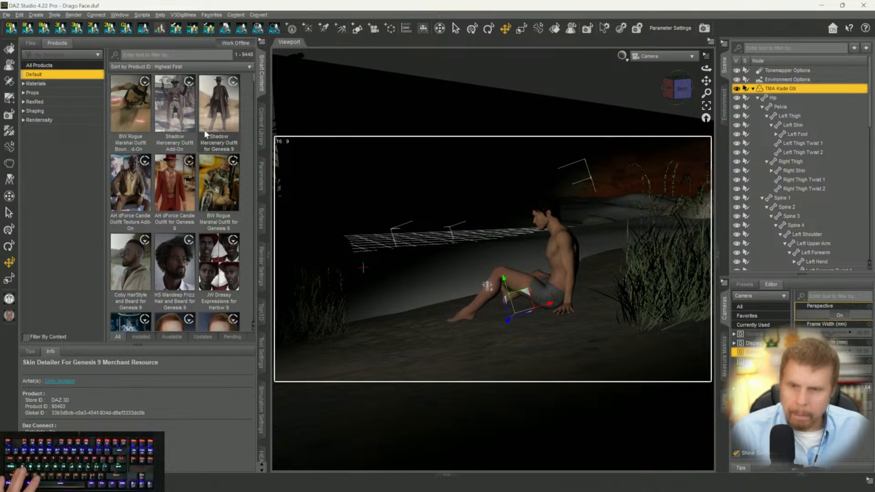
Find the Genesis 9 Body and Vellus Hairs product in the Body hair category and list its default files.
click(23, 75)
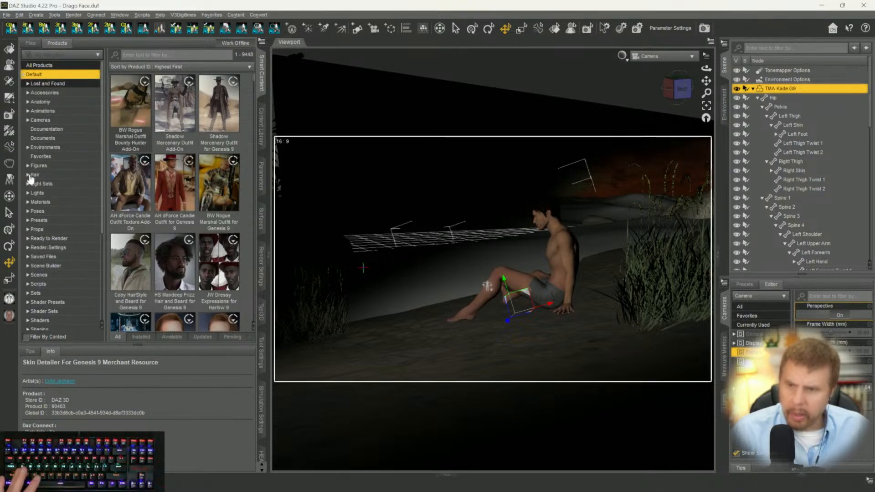
click(31, 176)
click(28, 175)
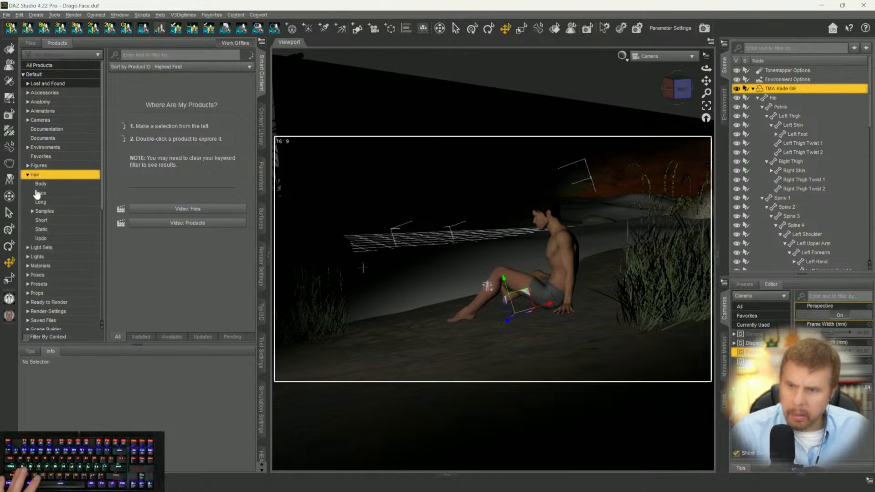
click(41, 185)
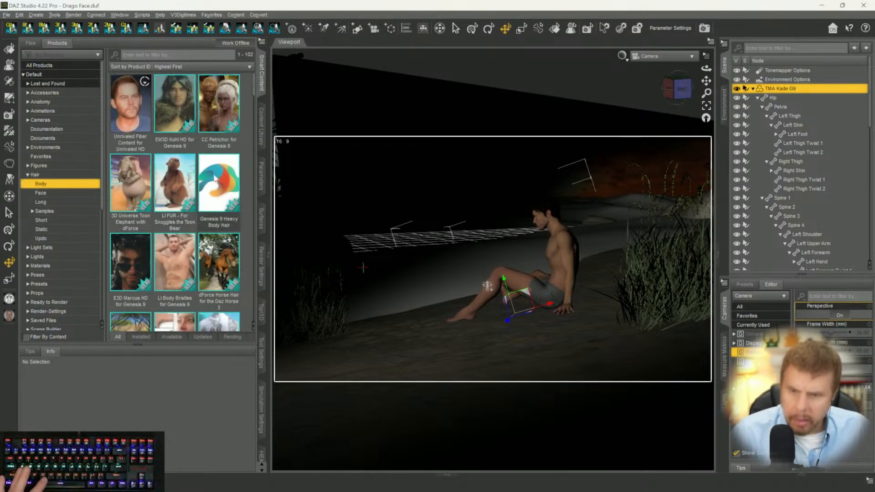
scroll(205, 159, down, 3)
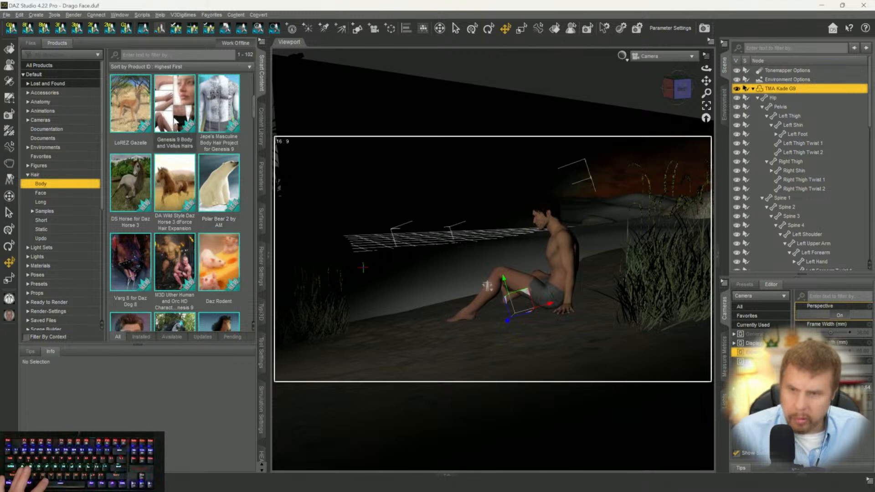
click(175, 121)
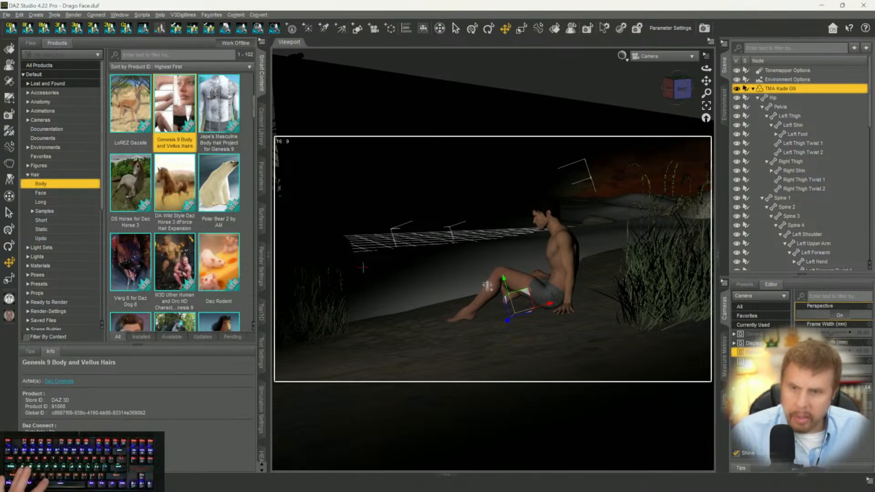
double_click(177, 101)
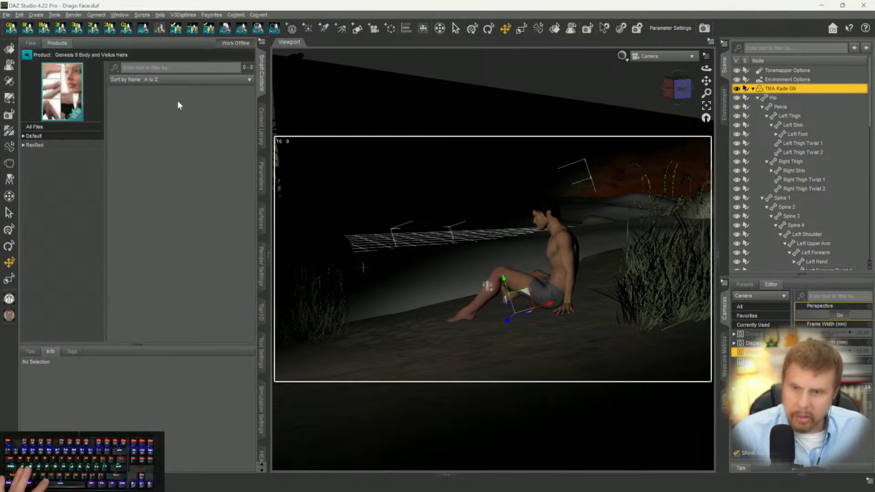
click(32, 137)
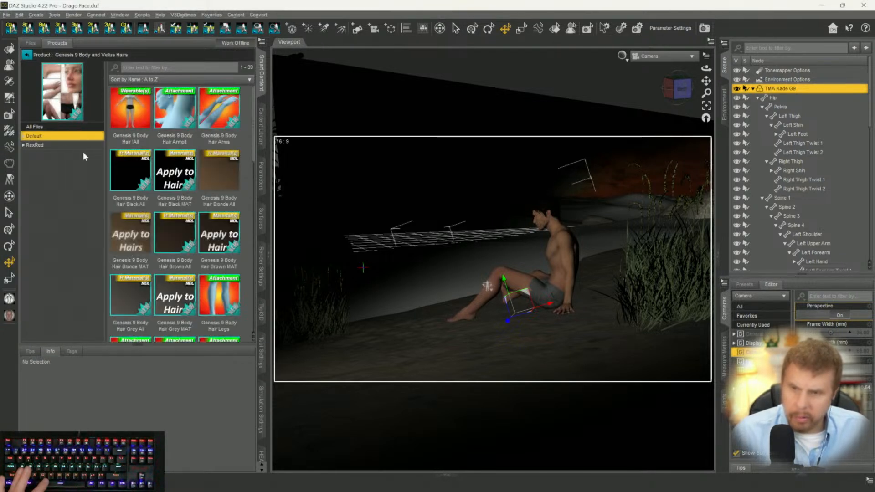
Load Genesis 9 Body Hair !All onto the figure and switch the viewport to the rendered preview.
double_click(138, 108)
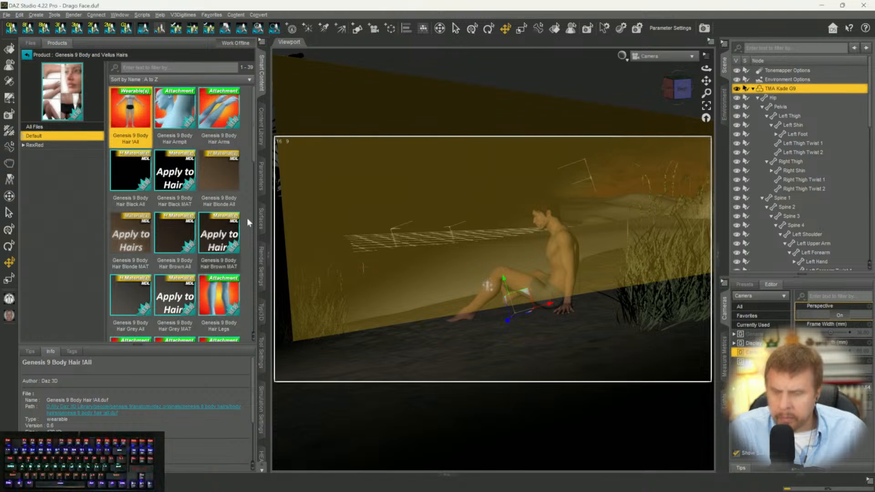
scroll(246, 217, down, 5)
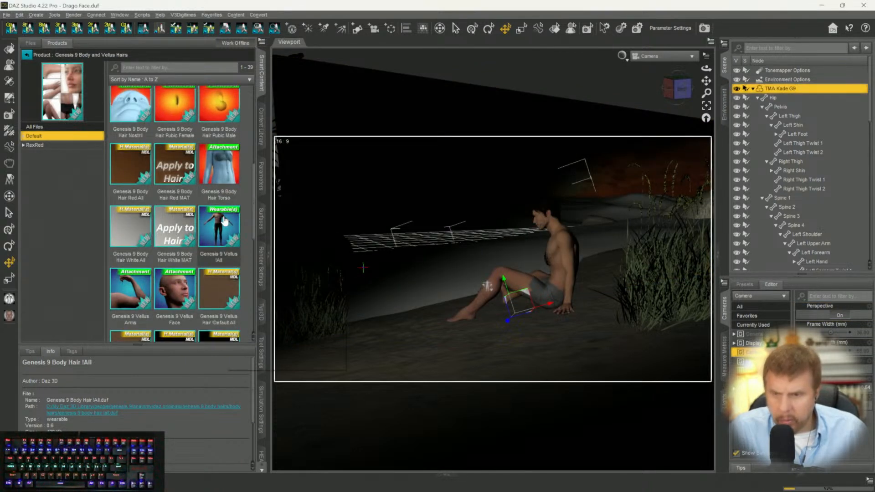
mouse_move(224, 221)
scroll(225, 220, down, 6)
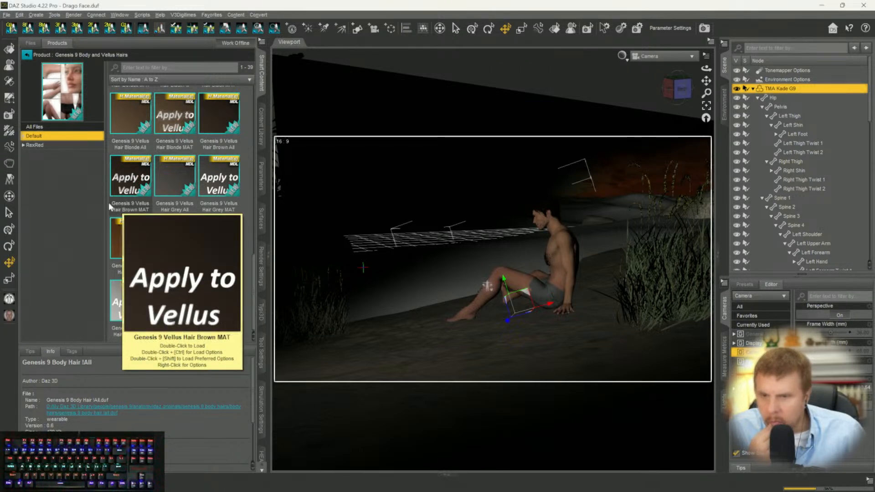
mouse_move(189, 206)
scroll(187, 207, up, 5)
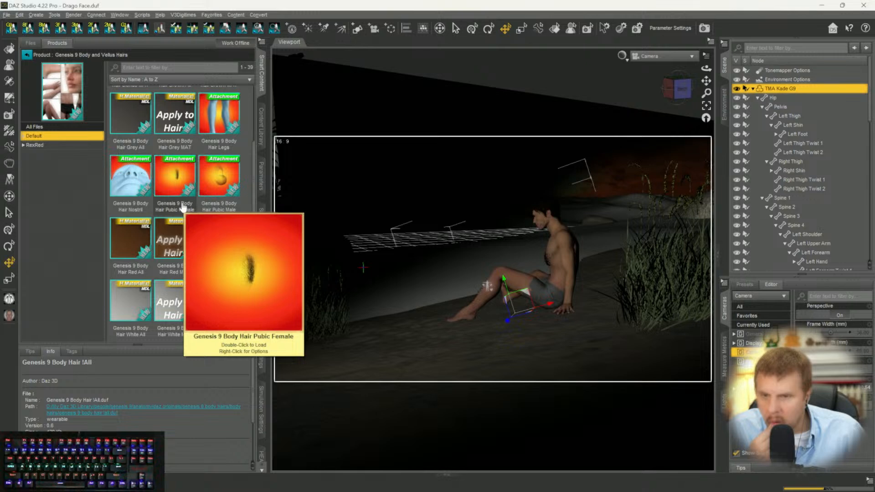
scroll(183, 207, up, 4)
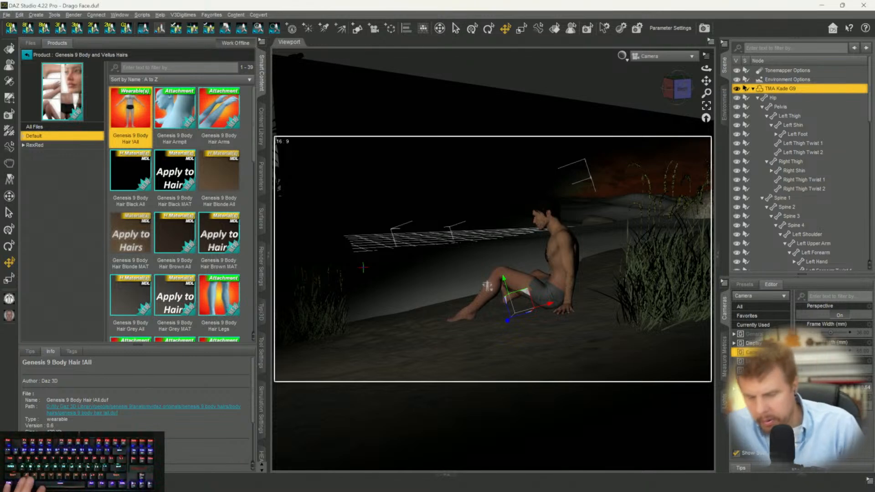
key(ctrl+l)
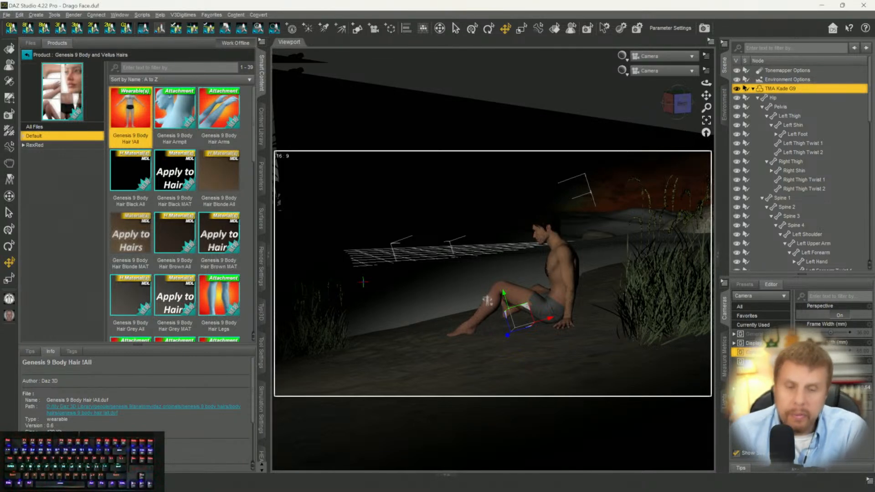
key(ctrl+0)
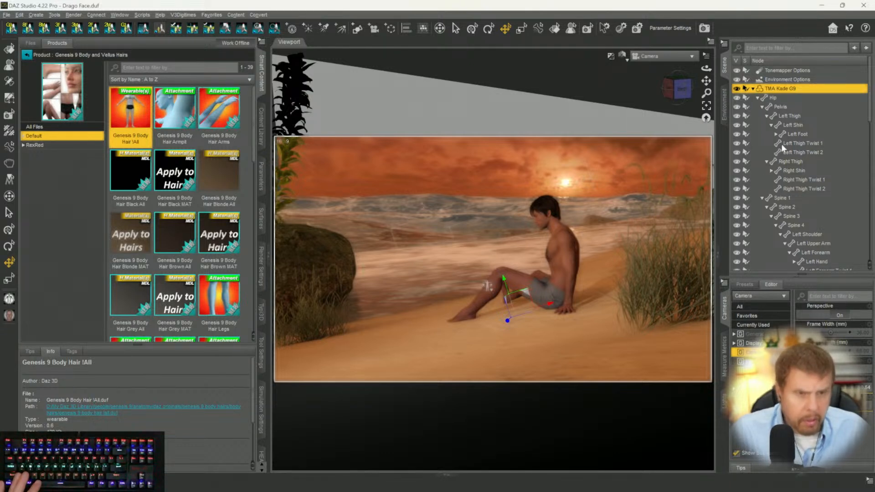
Select the figure's Skin surface group for editing, adding the Fingernails and Toenails surfaces.
click(260, 222)
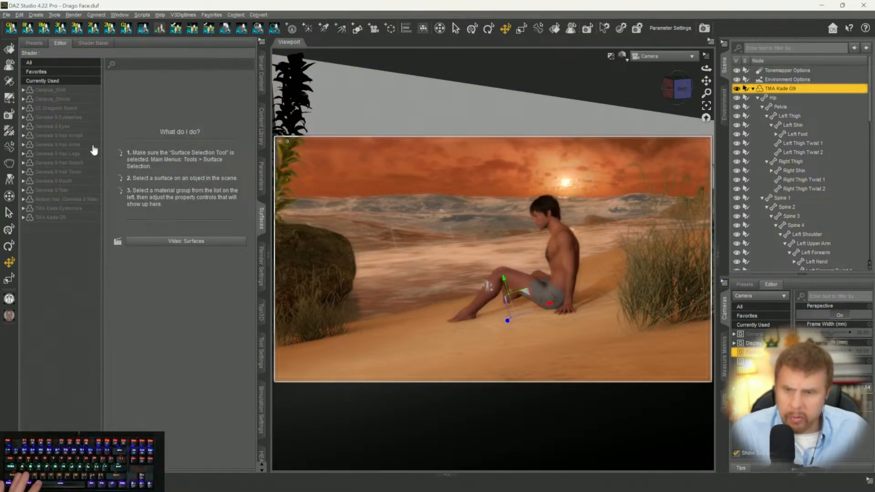
click(57, 219)
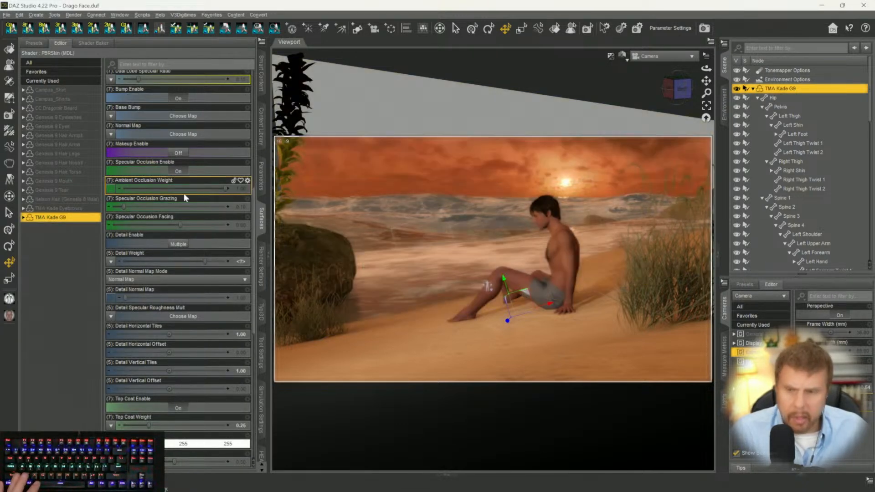
click(23, 218)
click(44, 253)
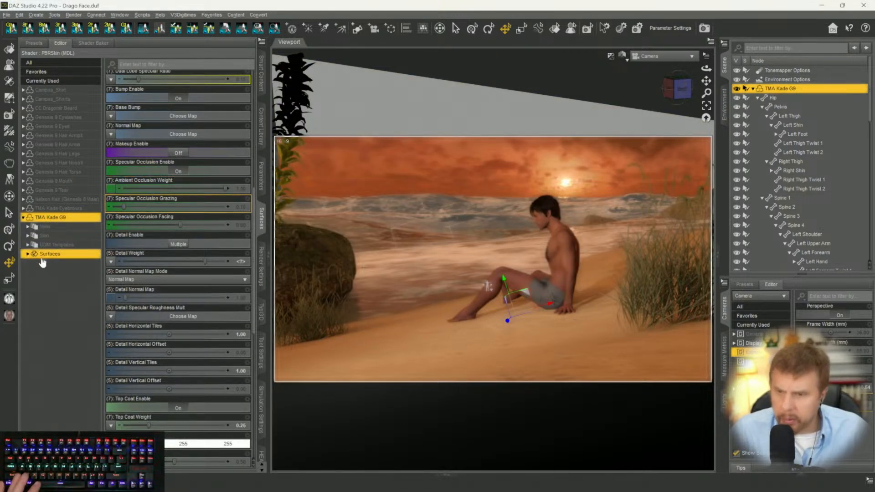
click(28, 235)
click(43, 236)
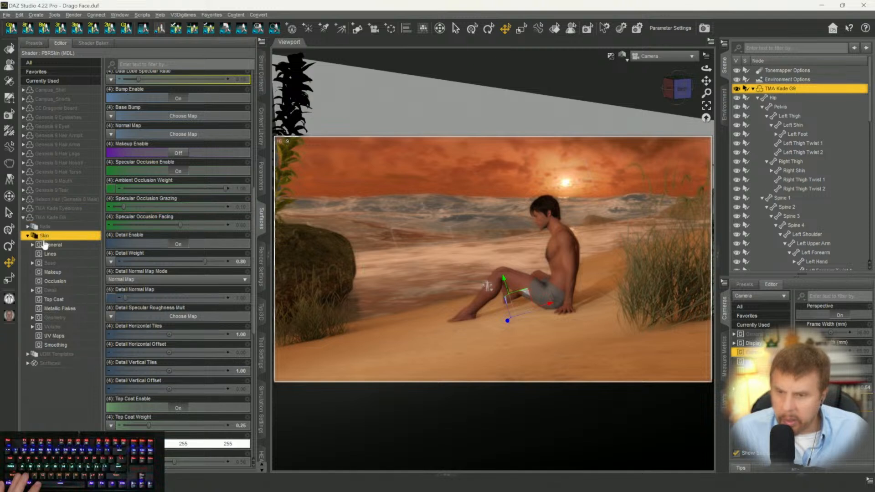
click(28, 363)
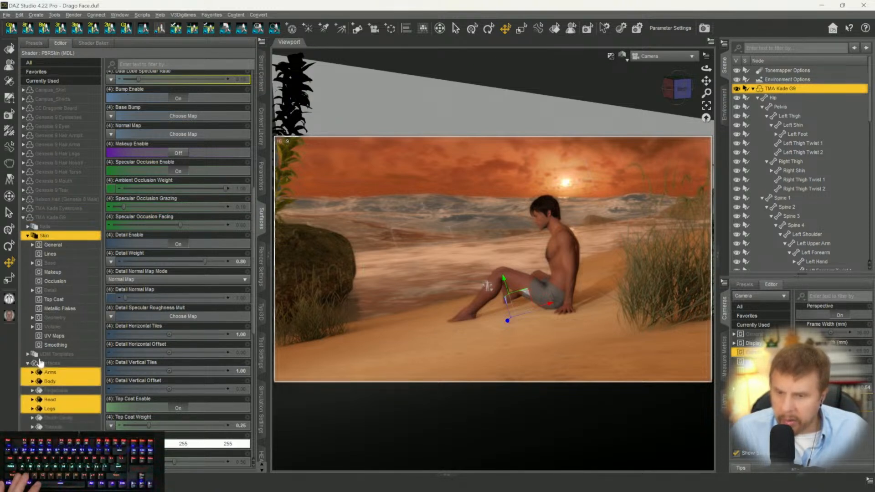
ctrl+click(51, 390)
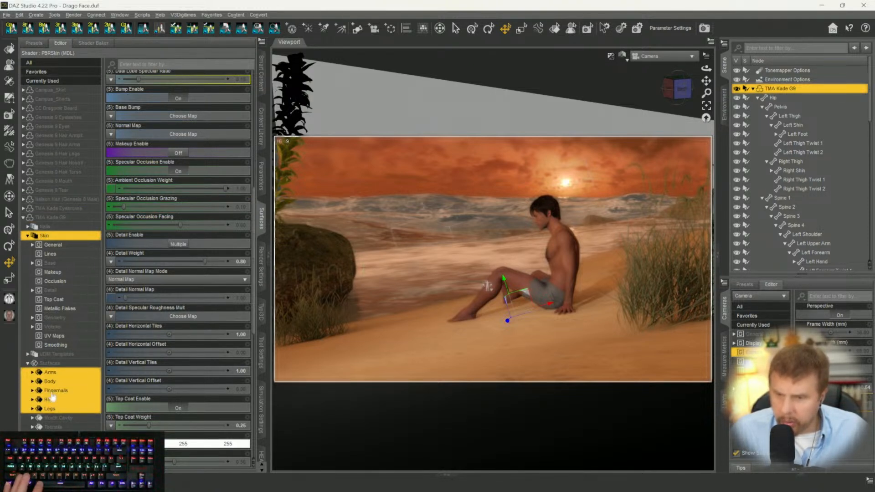
ctrl+click(50, 427)
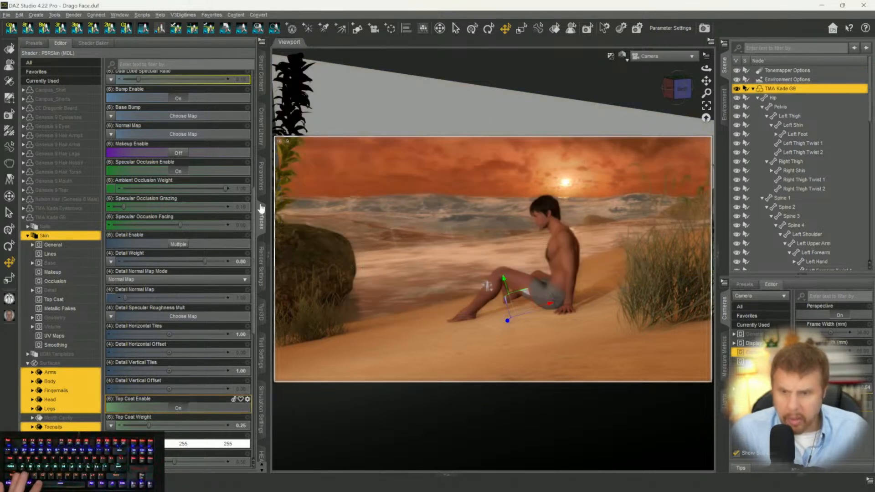
Set the Translucency Color of the selected skin surfaces to 0.76, 1.00, 0.85.
scroll(174, 237, up, 6)
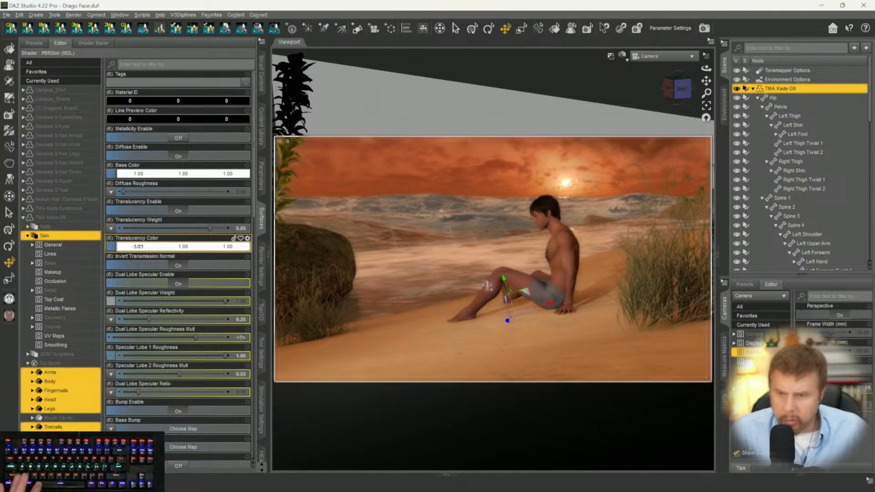
click(133, 247)
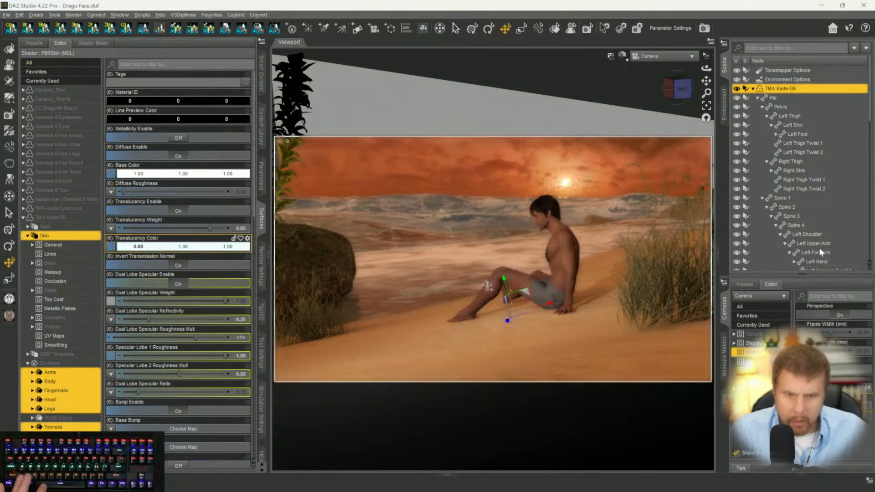
drag(218, 247, 222, 246)
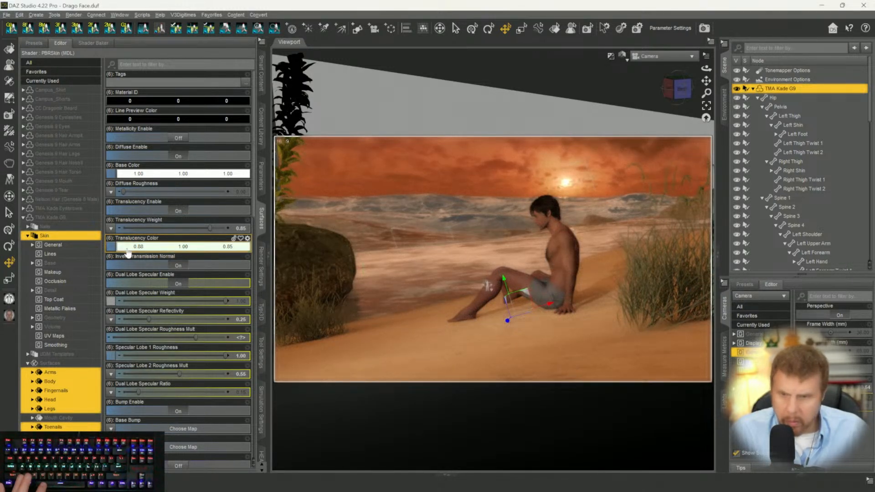
drag(127, 247, 125, 247)
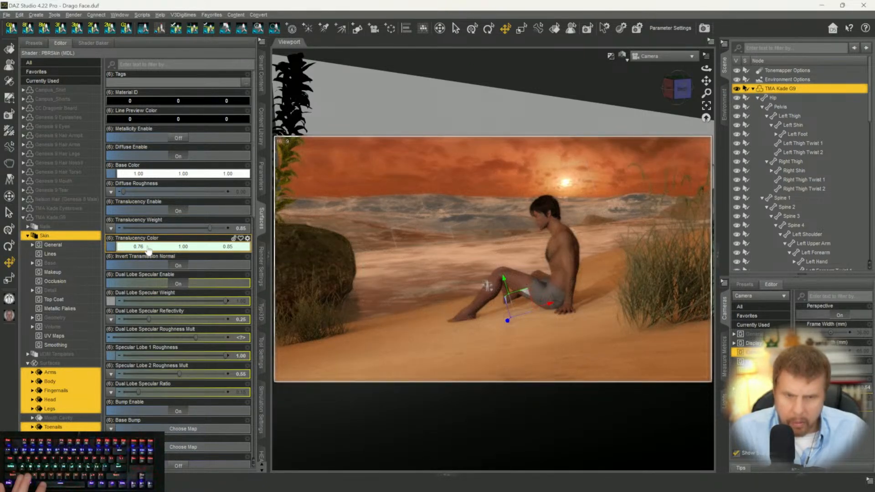
Set the Translucency Color of the selected skin surfaces to 0.83, 1.00, 0.80.
drag(228, 246, 215, 247)
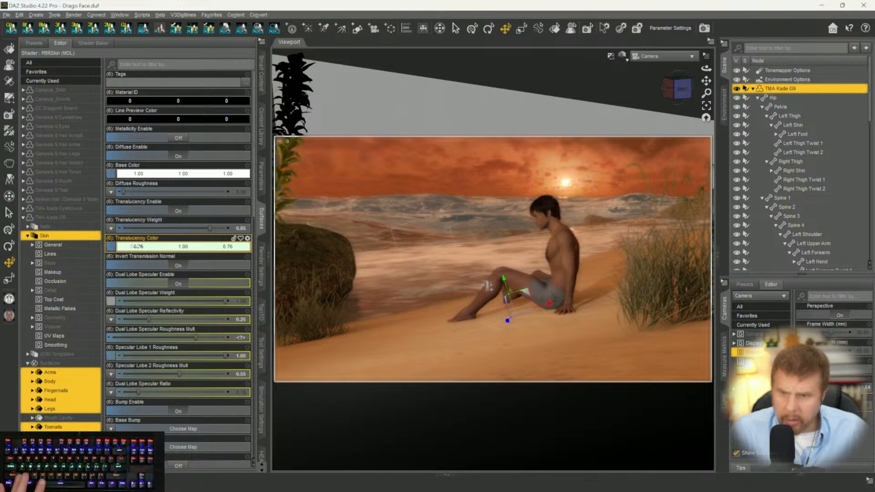
click(139, 246)
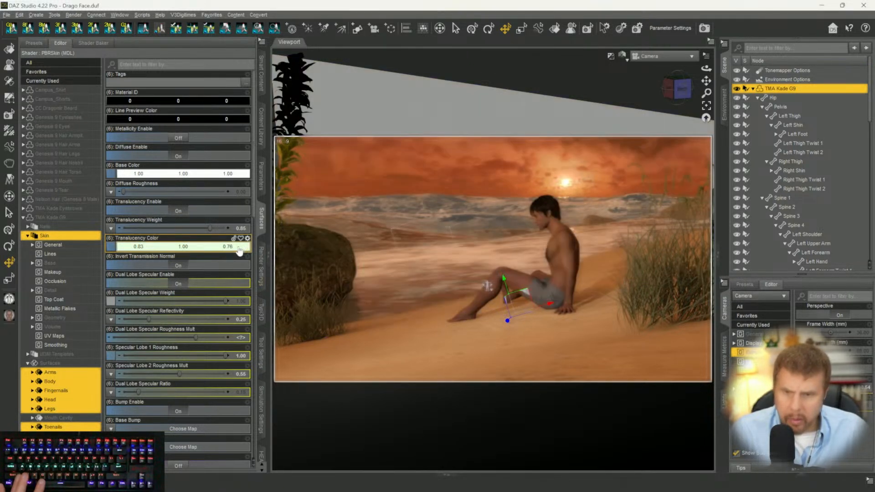
click(230, 247)
drag(231, 247, 263, 267)
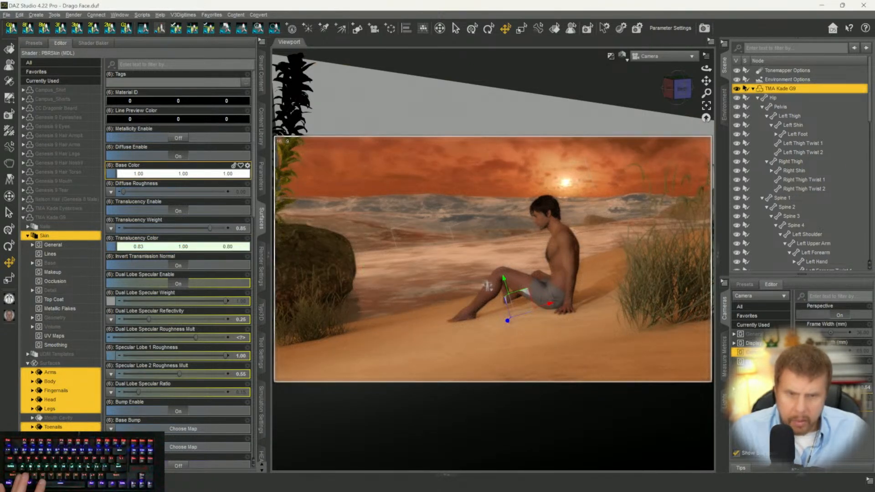
Adjust the PBRSkin gamma for skin, lips and nails to 2.03 for diffuse textures and 1.87 for translucency textures.
click(231, 19)
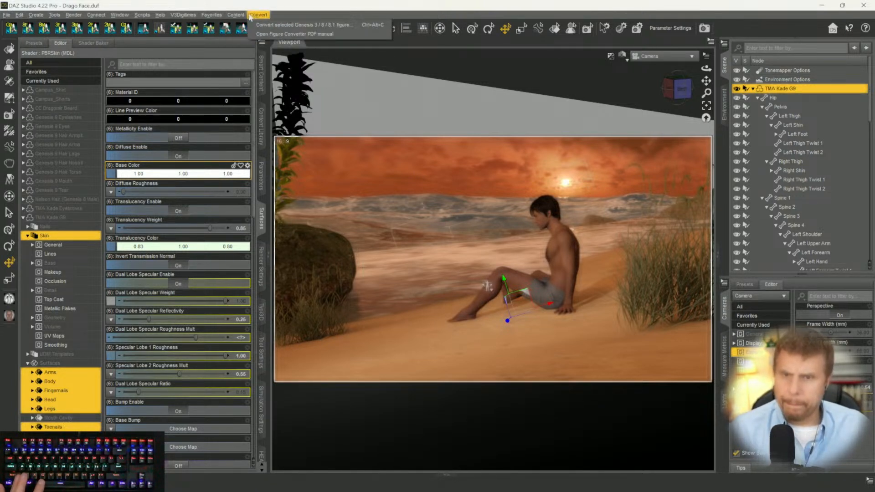
click(215, 16)
mouse_move(223, 52)
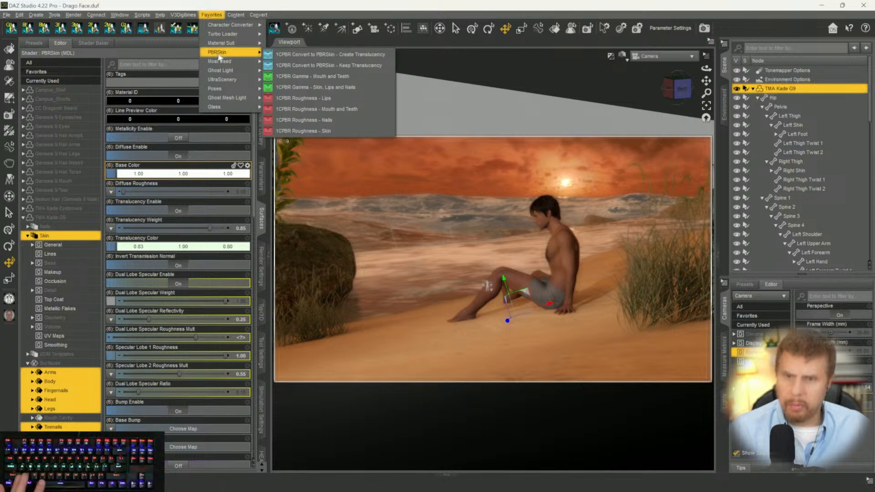
click(306, 88)
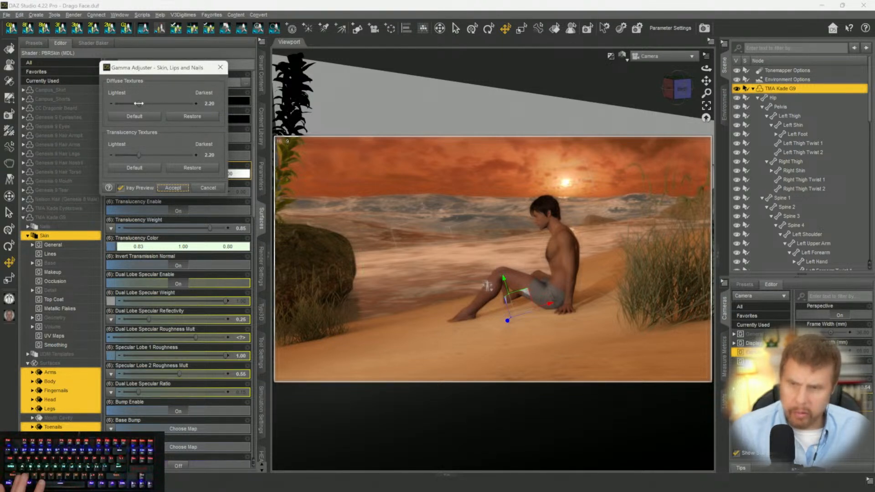
drag(139, 103, 137, 104)
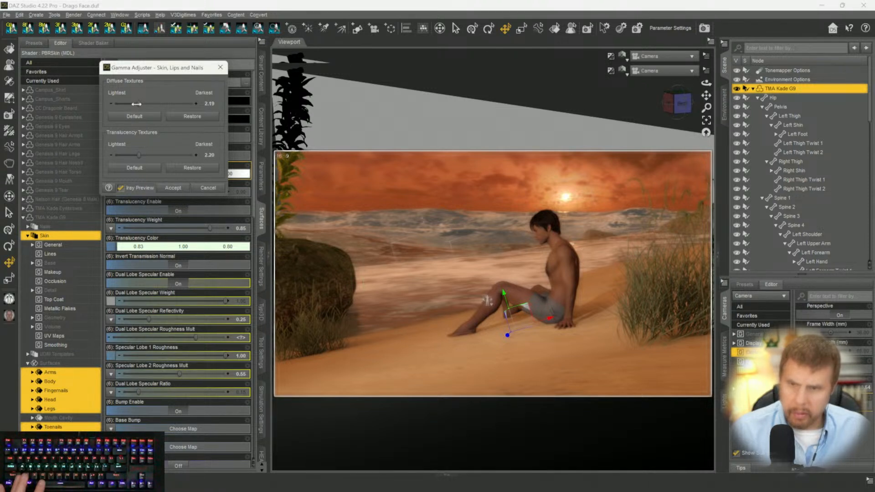
drag(137, 104, 137, 104)
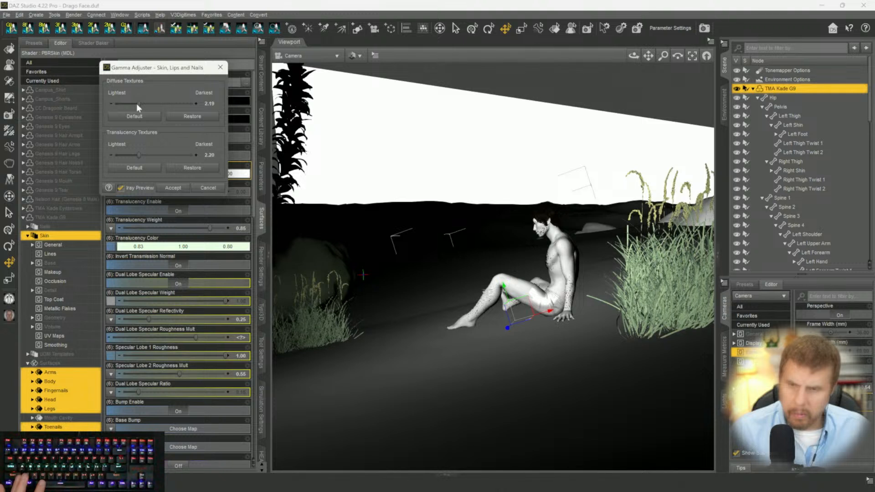
click(140, 156)
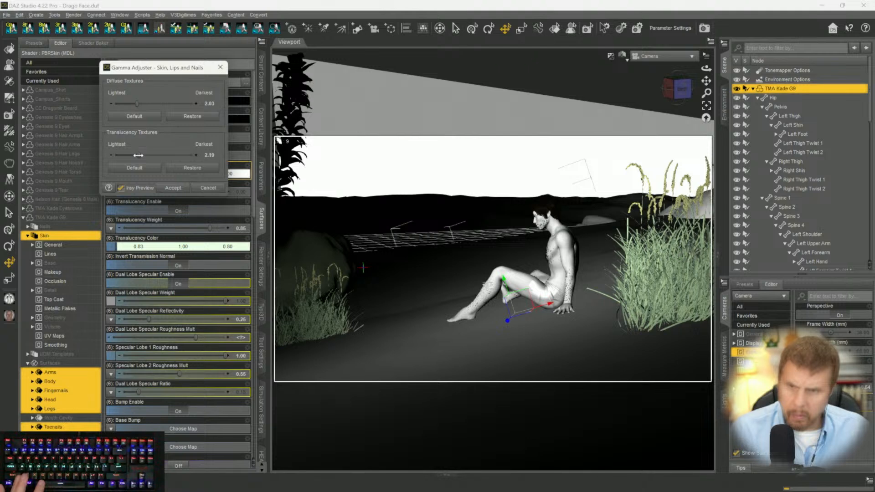
drag(135, 155, 134, 155)
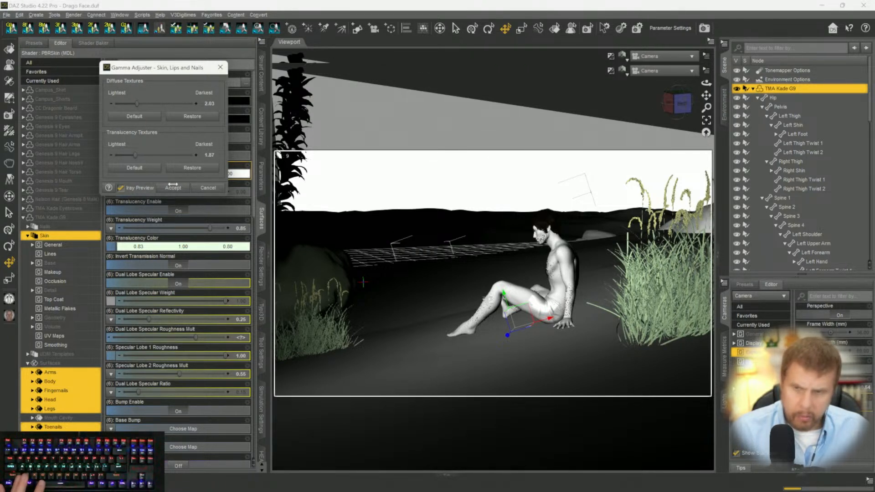
click(174, 188)
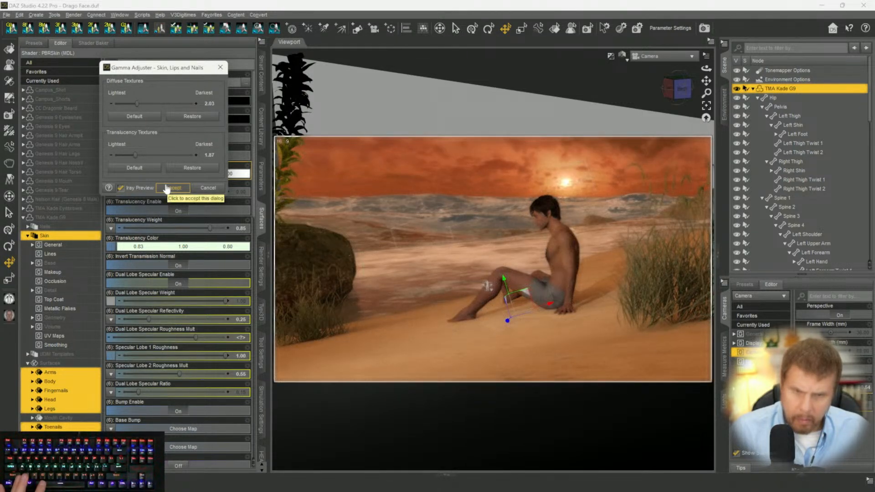
click(167, 188)
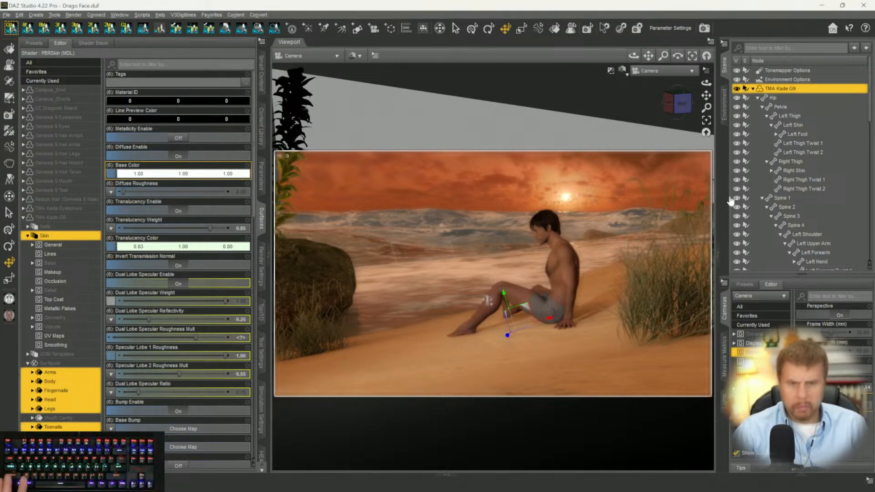
key(ctrl+z)
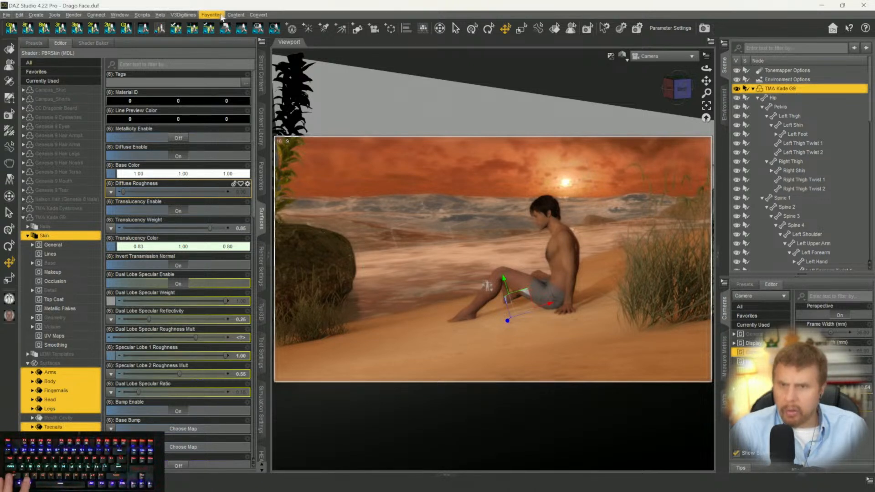
Adjust the PBRSkin skin roughness, setting Dual Lobe Specular Roughness Mult to 1.28 and Detail Weight to 0.60.
click(221, 18)
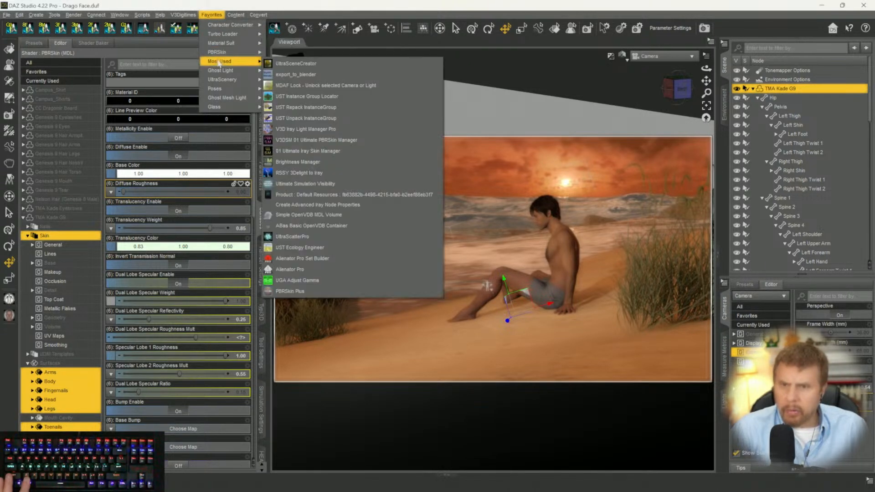
mouse_move(253, 52)
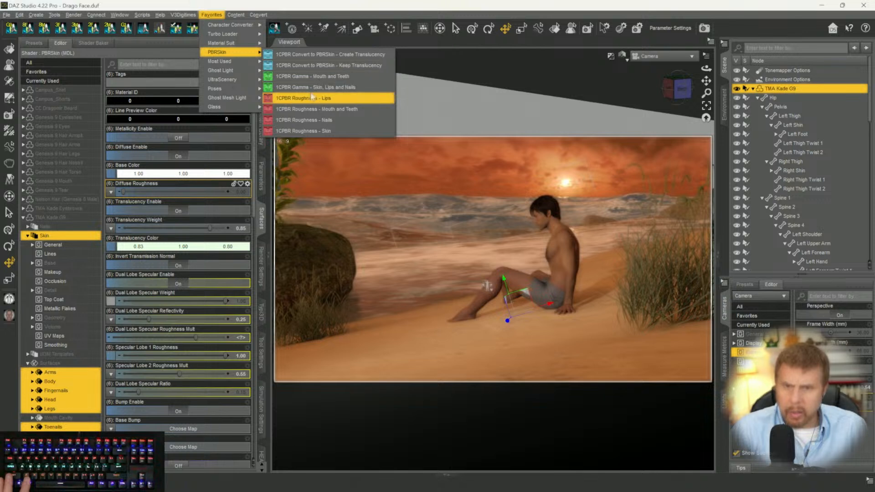
click(307, 131)
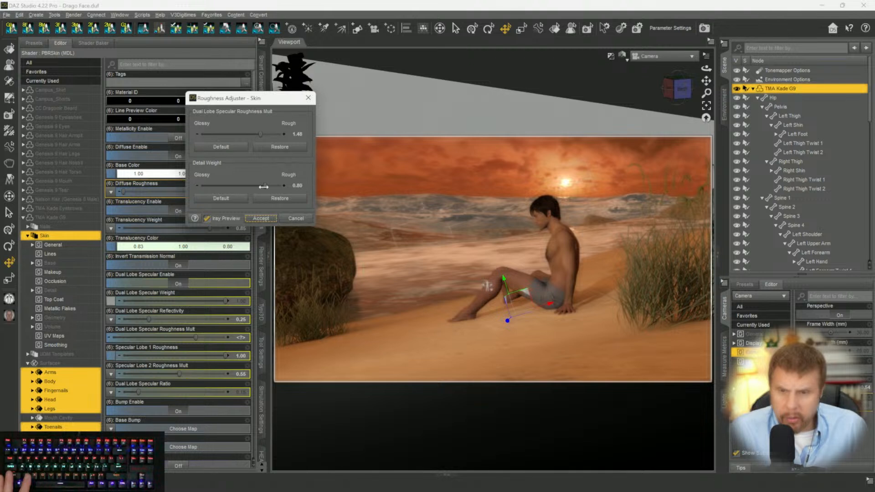
drag(264, 186, 259, 186)
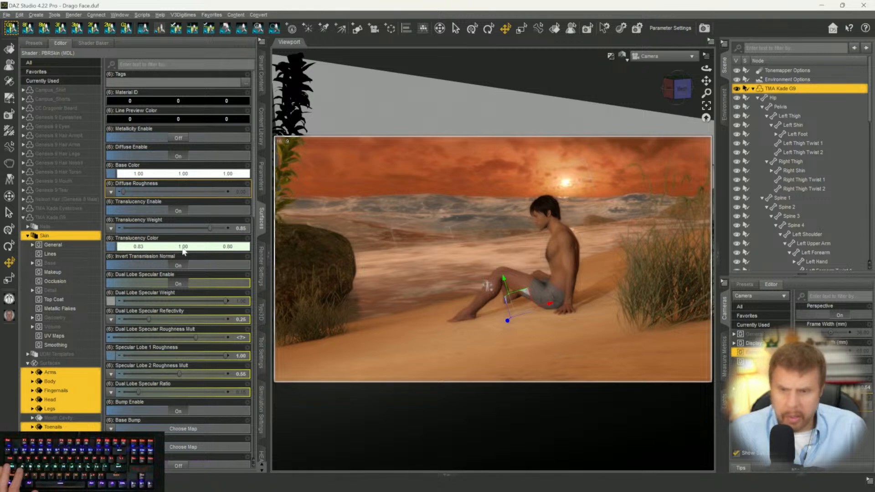
key(shift+a)
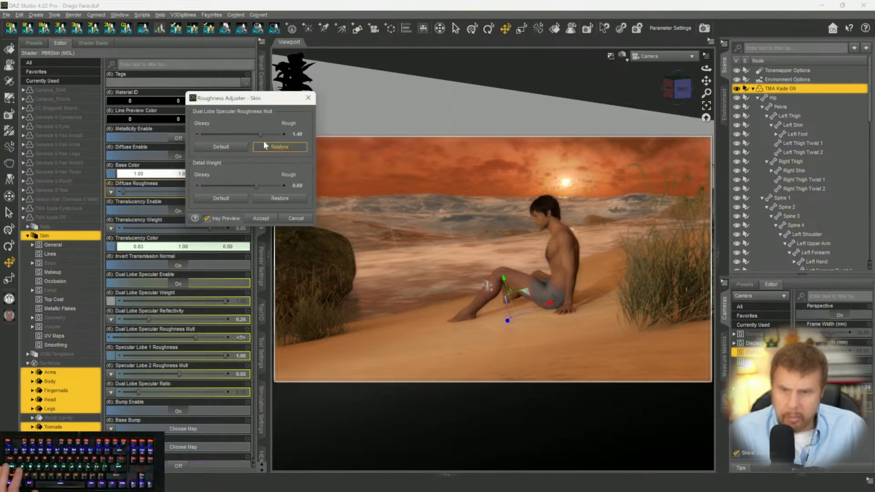
drag(260, 134, 253, 134)
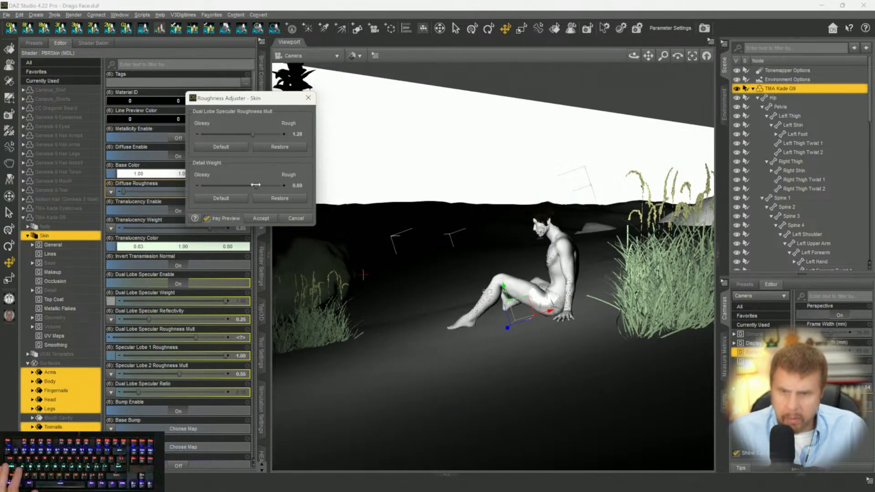
drag(255, 184, 249, 185)
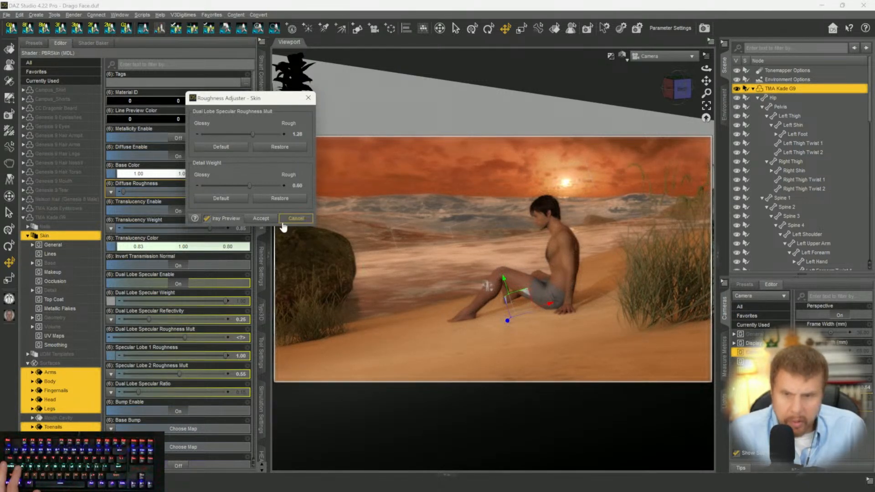
click(267, 219)
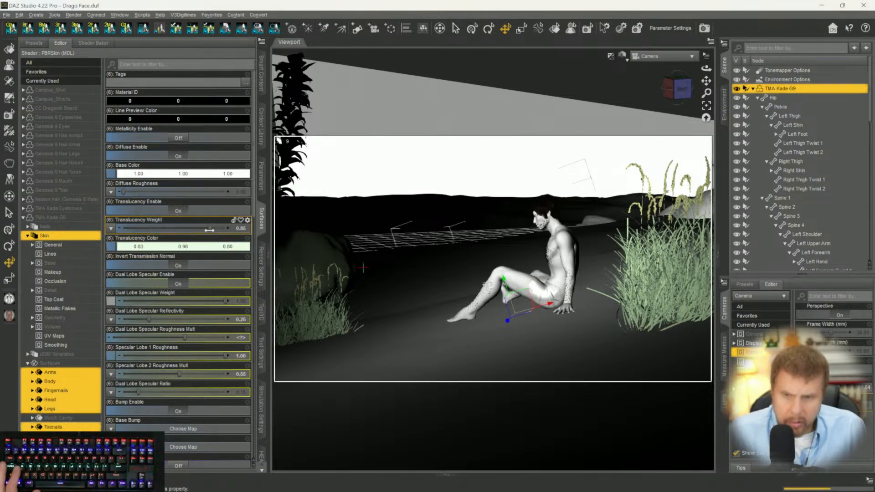
Set the Translucency Weight of the selected skin surfaces to 0.83.
mouse_move(209, 230)
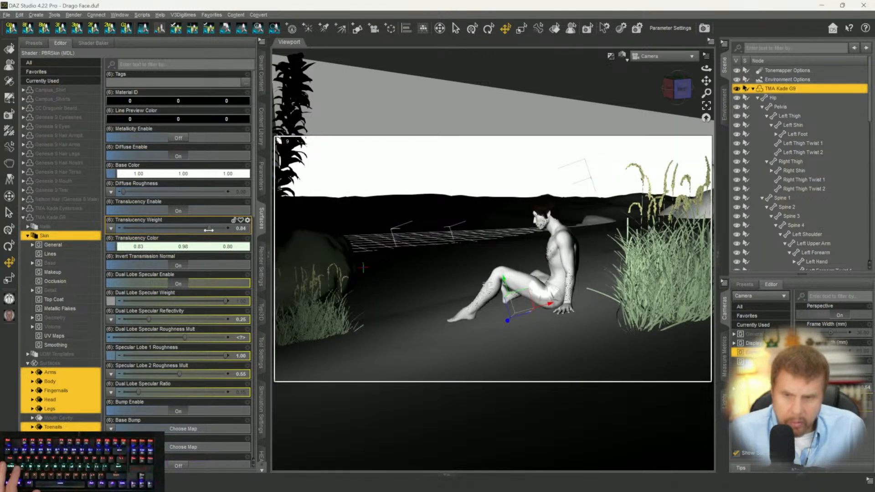
click(208, 230)
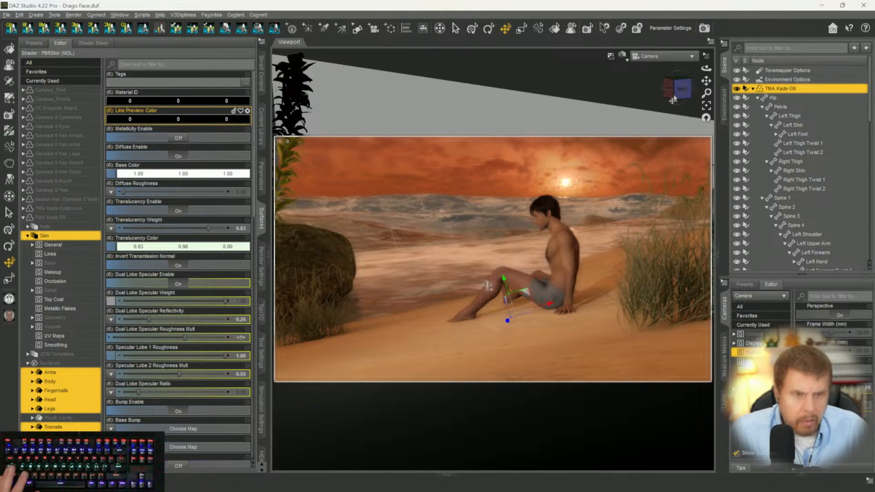
Search all default product categories for Blush and list the materials of FPE Blush Effect Geoshell for Genesis 9.
click(262, 73)
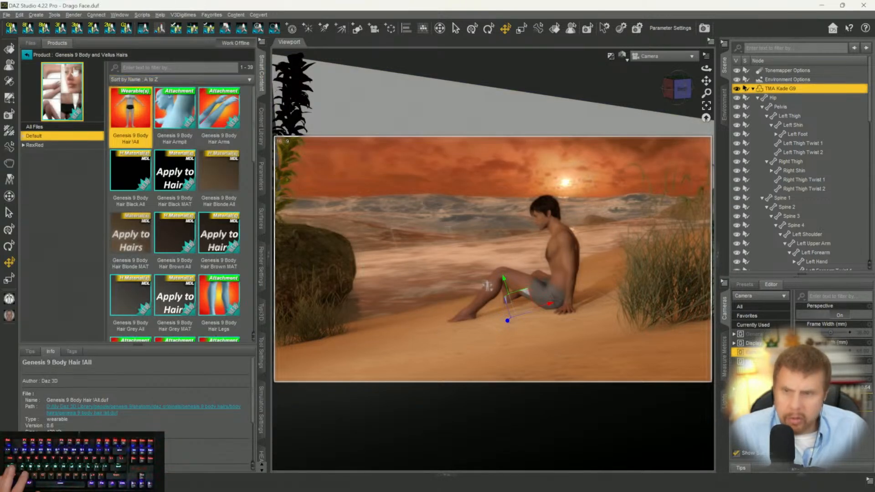
click(26, 55)
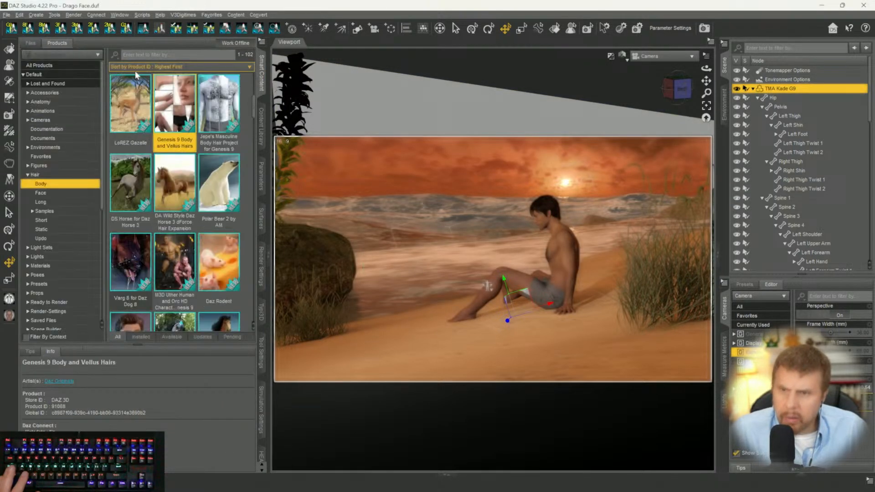
text(Blush)
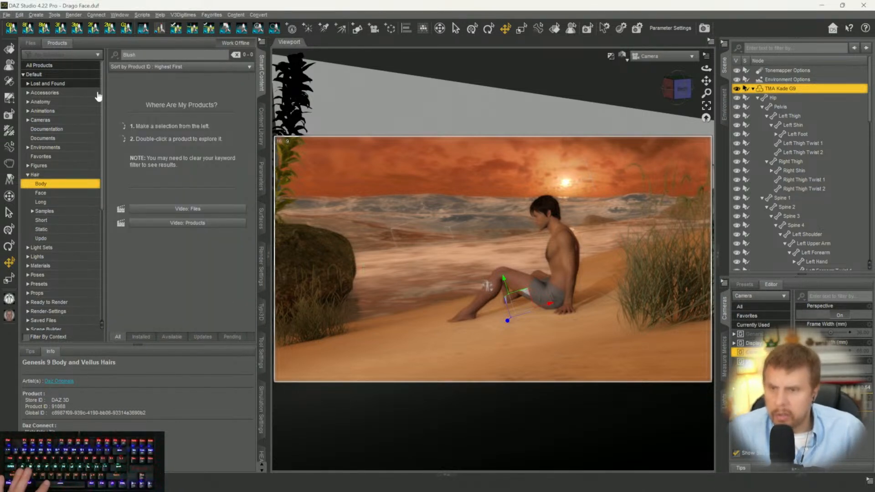
click(46, 75)
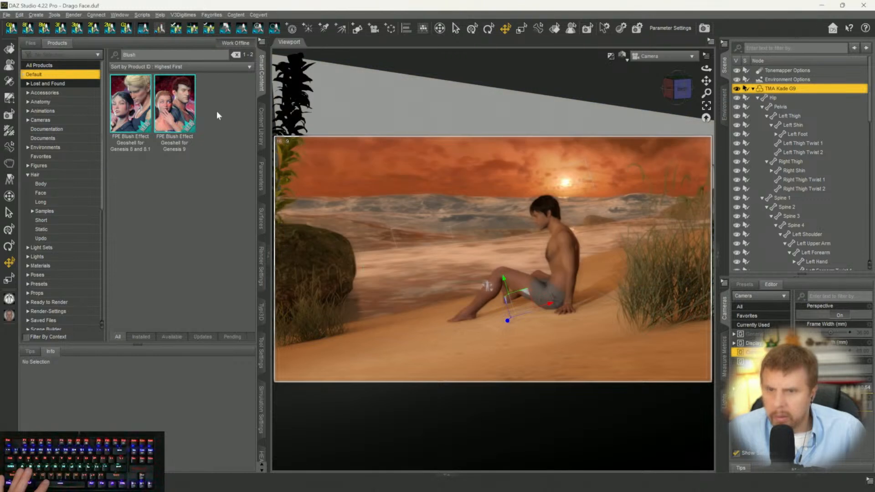
double_click(167, 120)
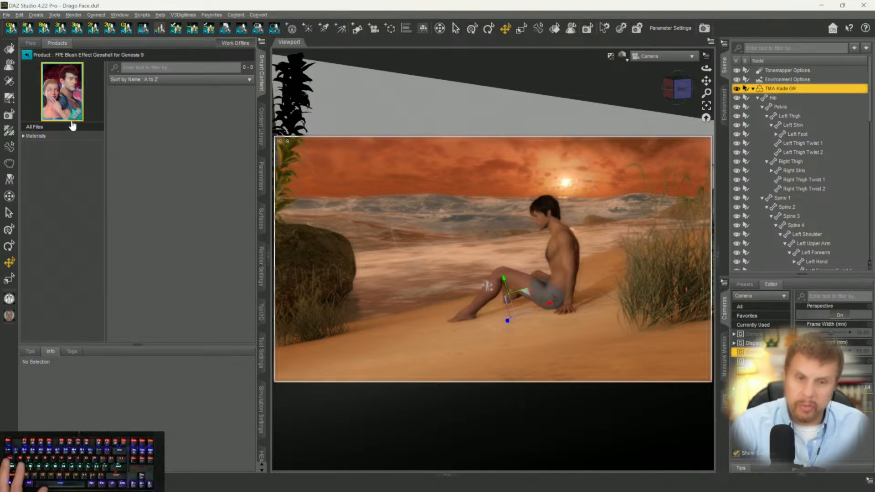
click(36, 136)
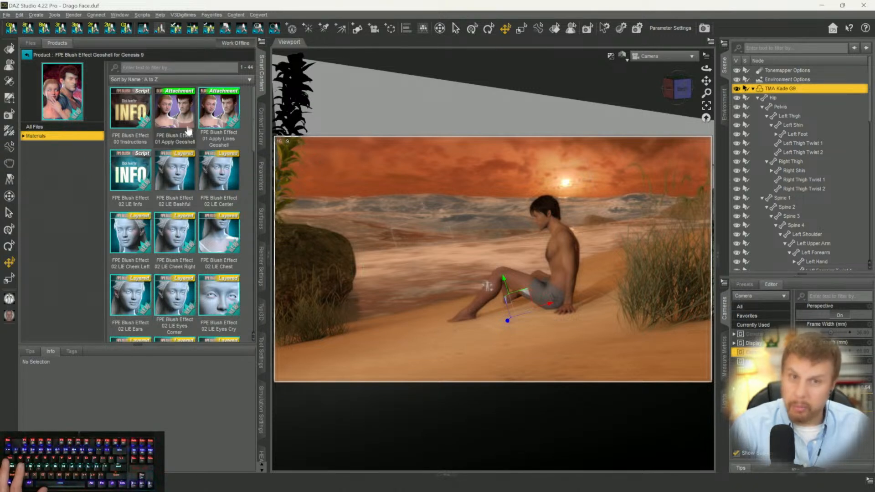
Apply the FPE Blush Effect 01 Geoshell to the figure.
mouse_move(188, 131)
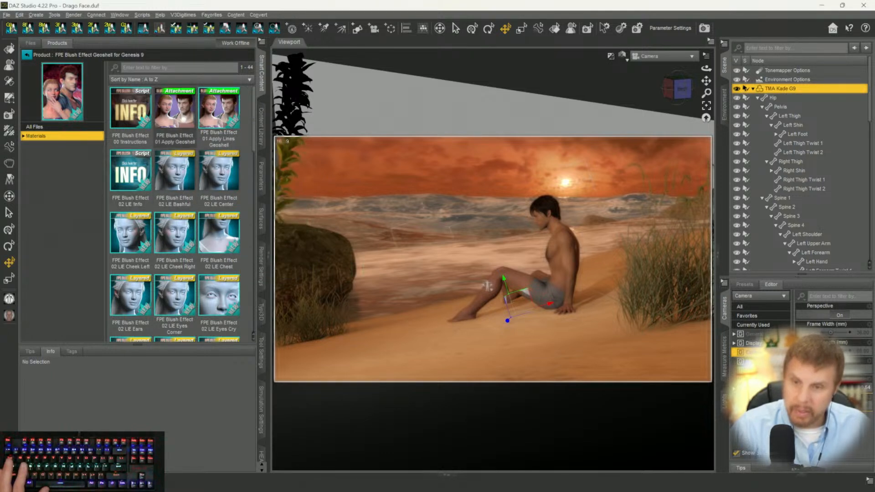
click(184, 118)
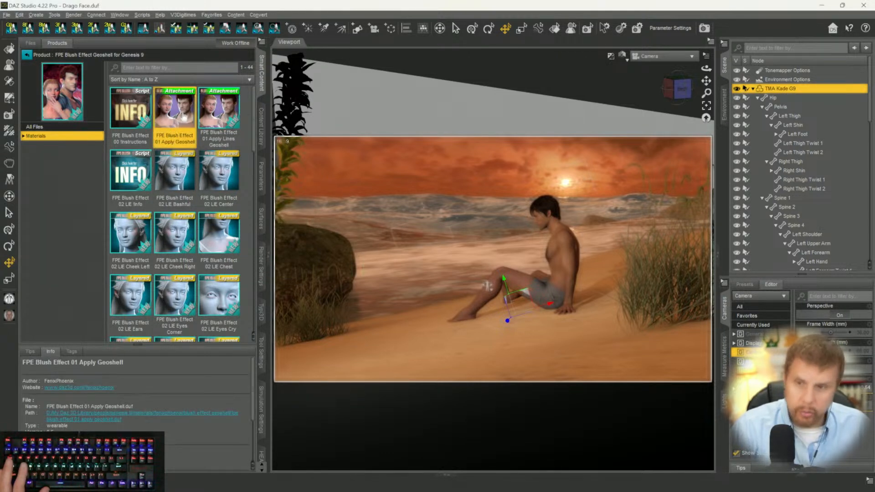
mouse_move(185, 117)
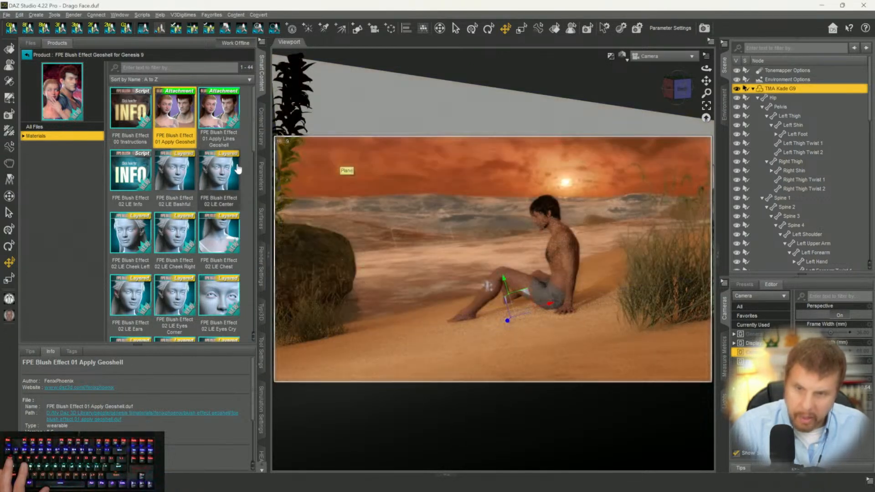
Apply the FPE Blush Effect 02 LIE Center preset to the figure and the 05 Strength Low preset to the FPE Blush Effect geoshell.
click(238, 183)
mouse_move(238, 183)
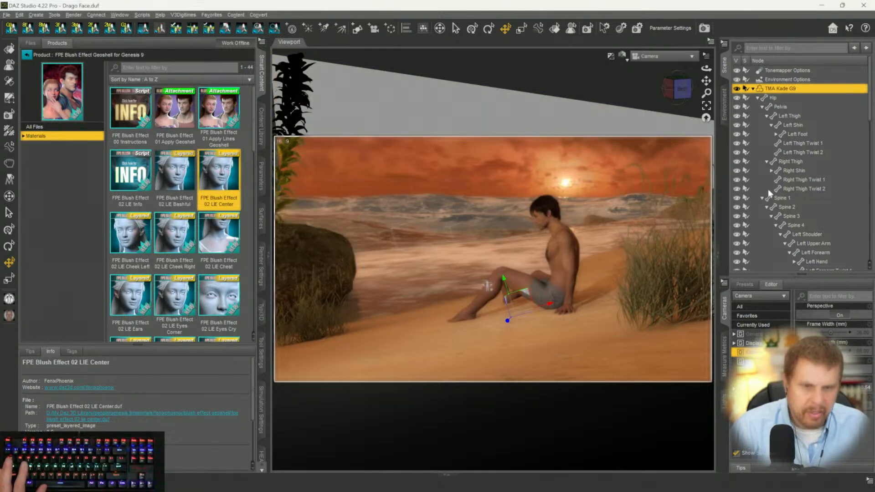
scroll(772, 180, down, 5)
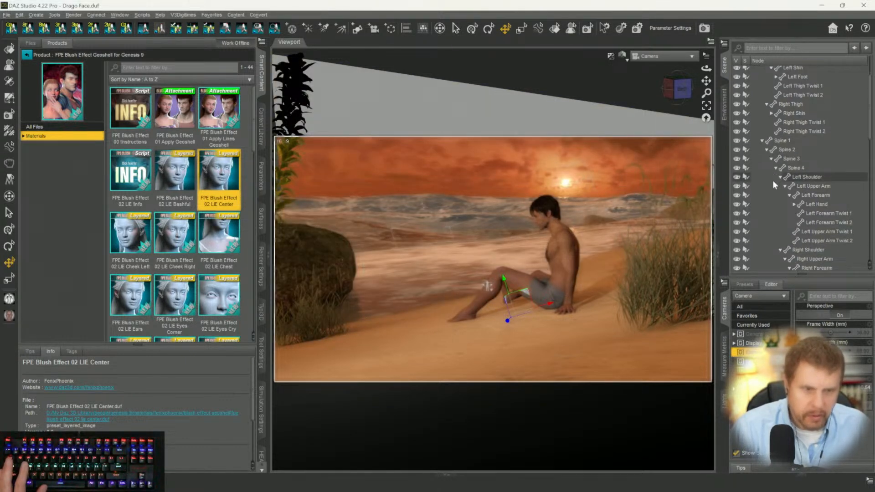
scroll(778, 192, down, 10)
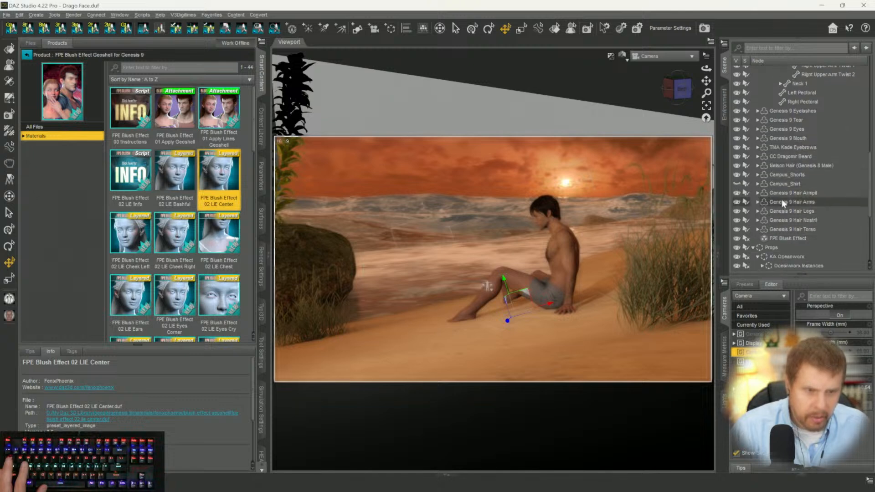
scroll(781, 199, down, 1)
click(781, 198)
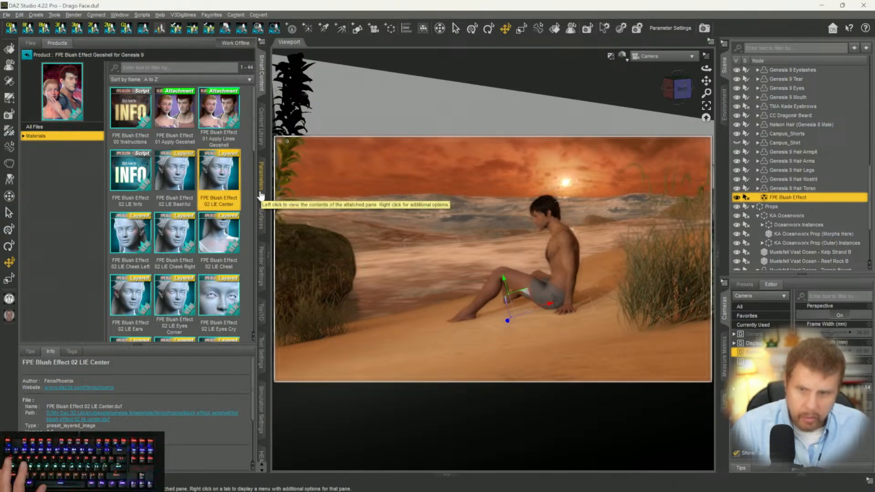
mouse_move(191, 209)
scroll(191, 208, down, 5)
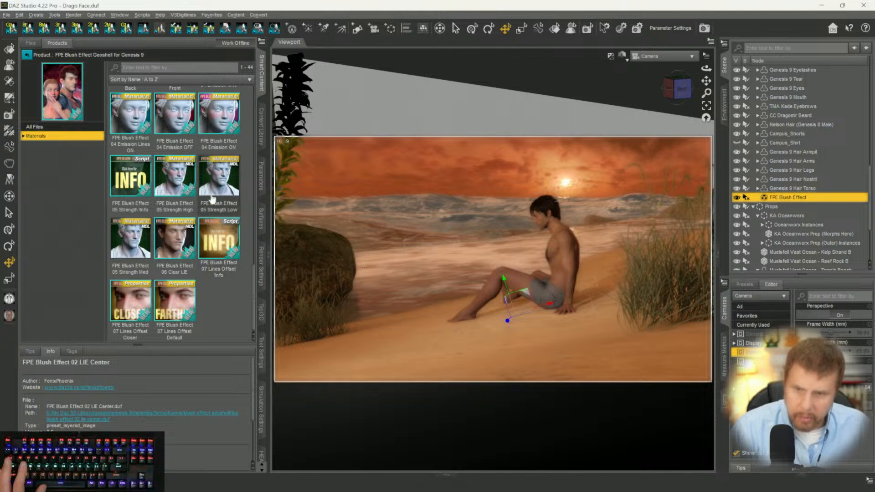
click(229, 186)
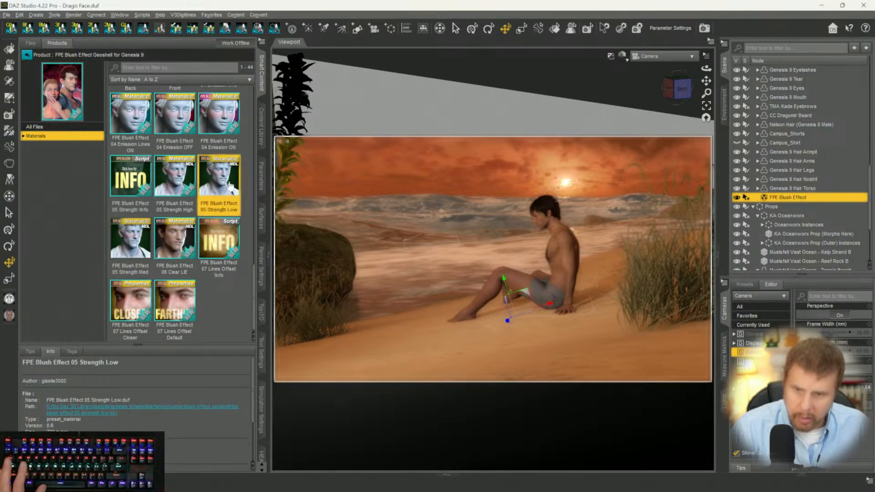
double_click(229, 186)
mouse_move(229, 186)
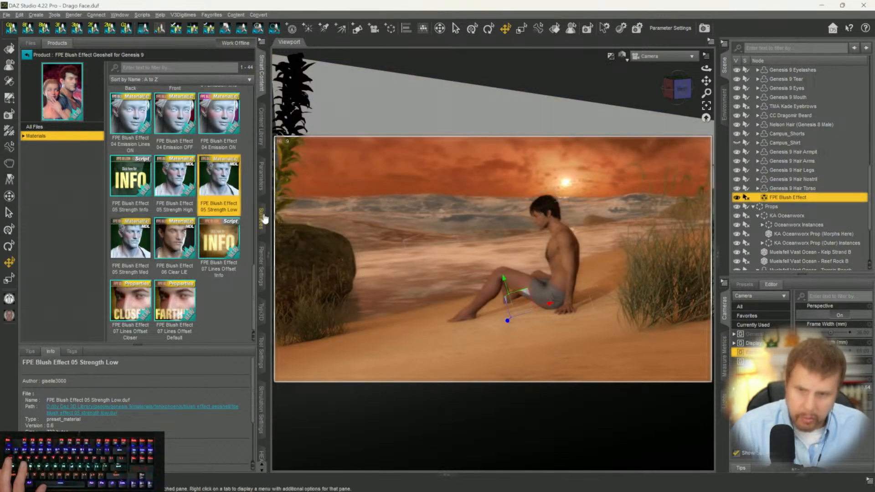
Set the FPE Blush Effect surfaces' Translucency Color to a lighter red (RGB 255, 102, 102) and their Luminance to 217.61.
click(262, 218)
click(49, 90)
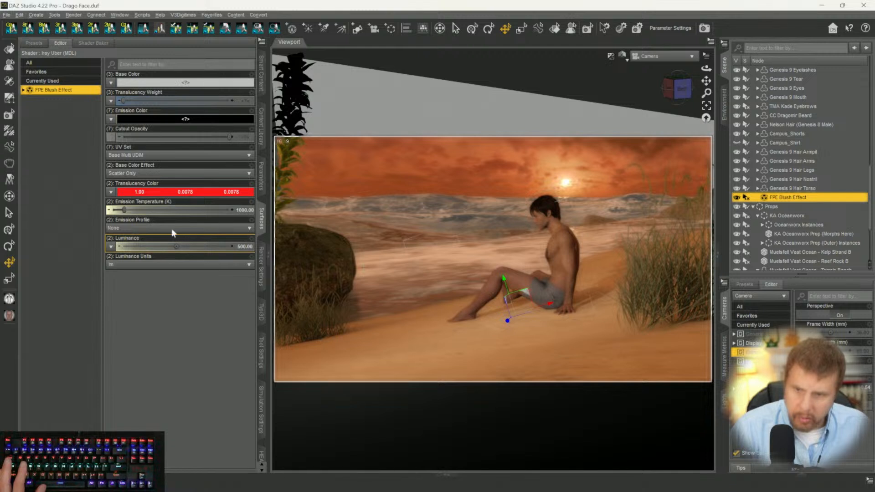
click(162, 191)
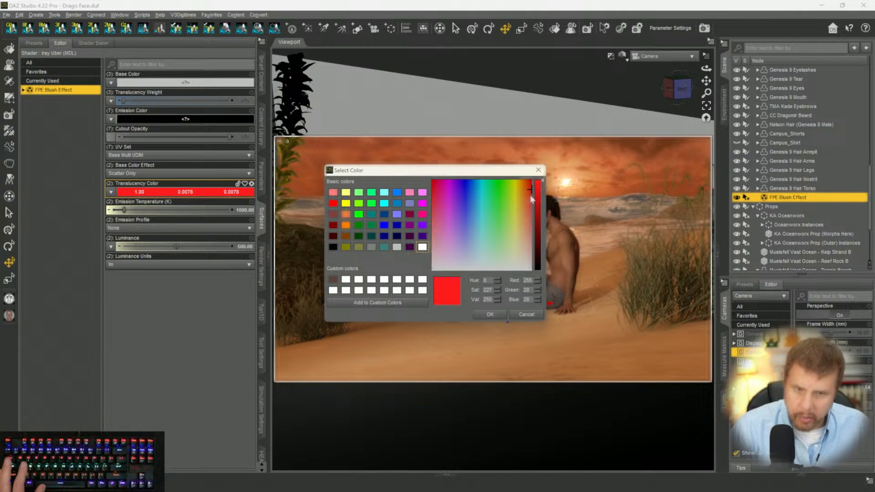
drag(530, 190, 532, 216)
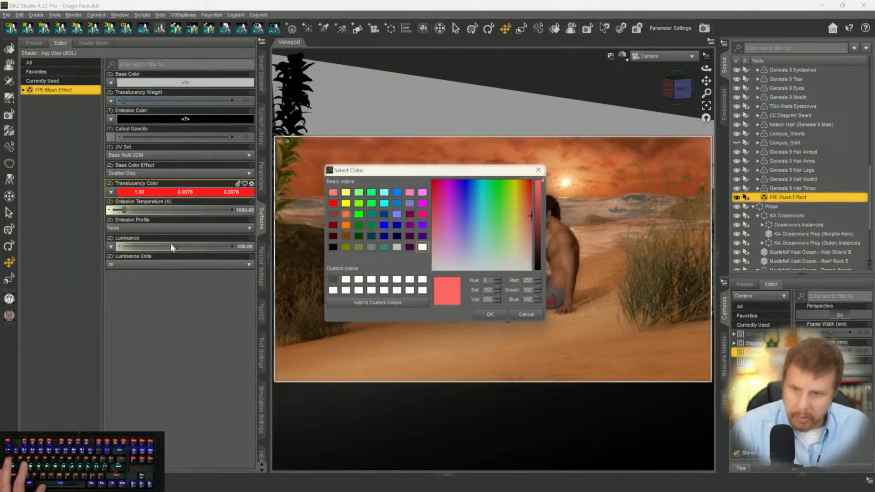
click(489, 313)
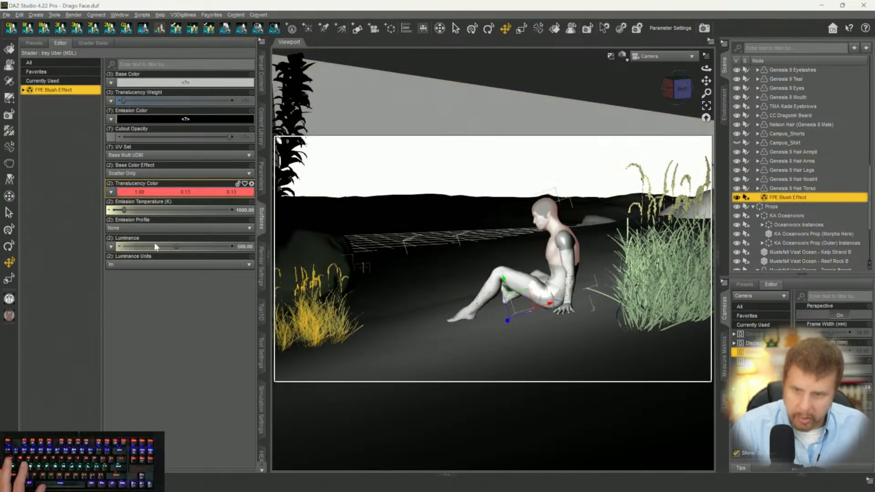
drag(176, 248, 153, 247)
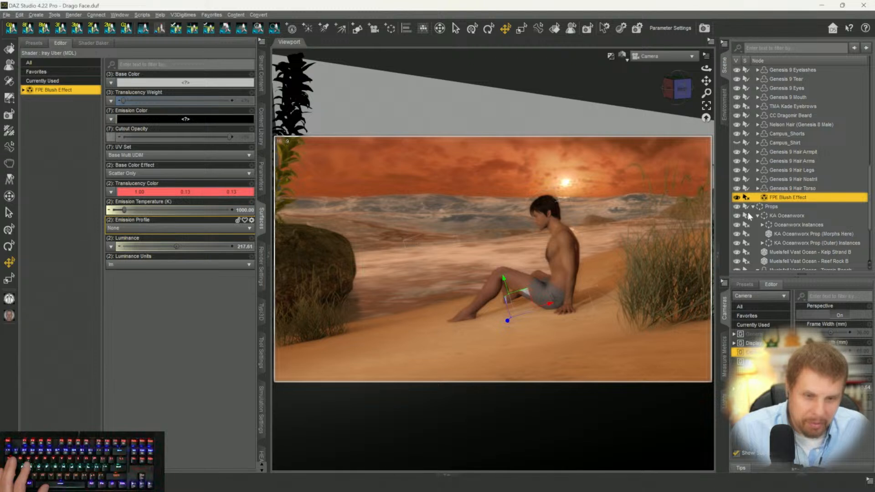
Set the green value of the Translucency Color to 0.89 on TMA Kade G9's Arms, Body and Head surfaces.
scroll(774, 201, up, 15)
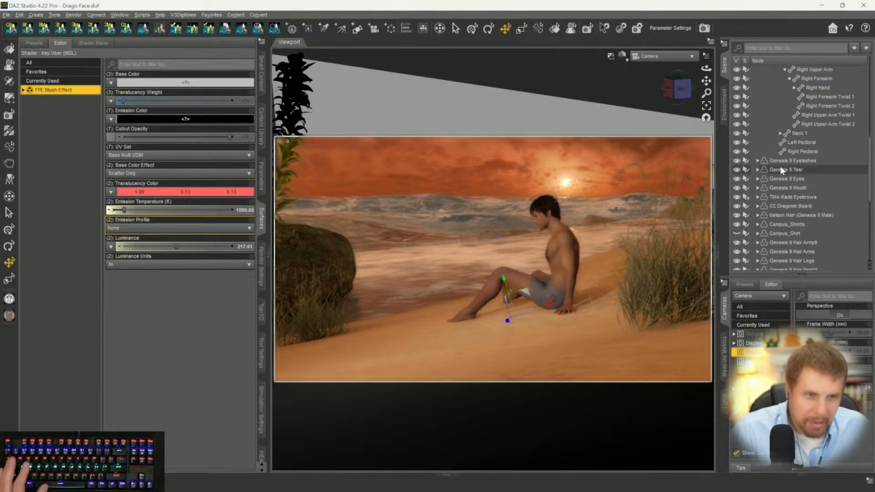
scroll(781, 165, up, 3)
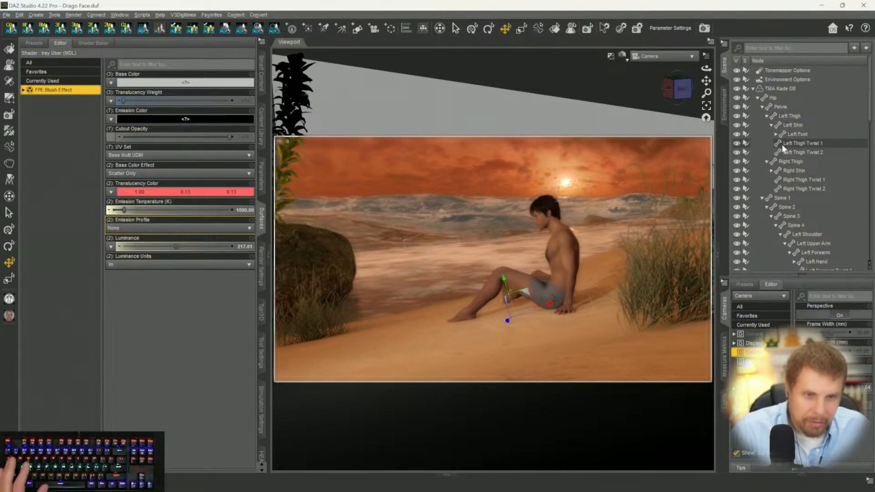
click(768, 89)
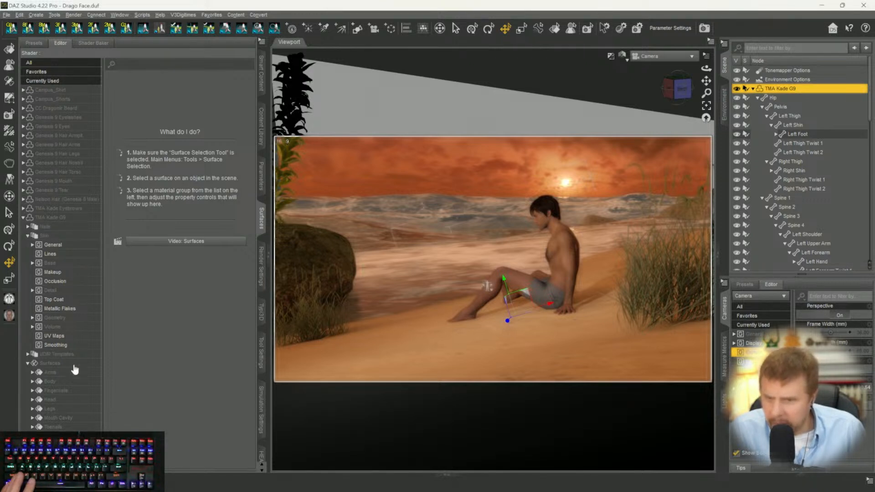
click(47, 373)
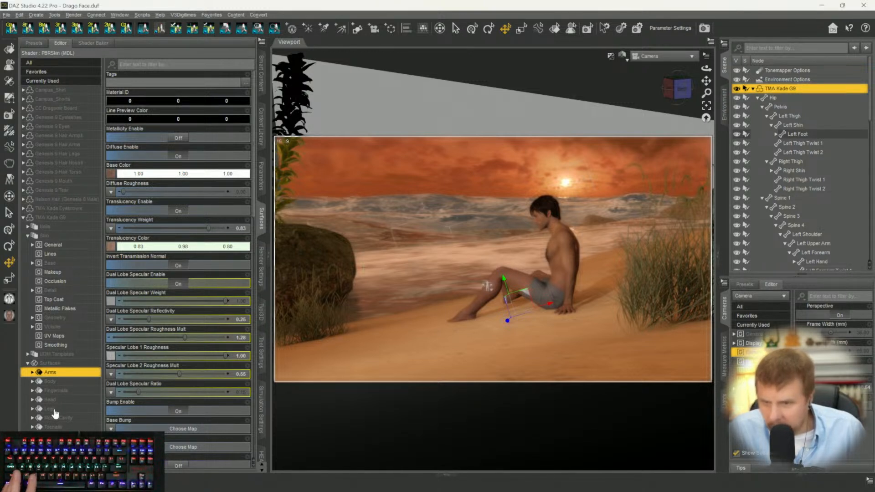
ctrl+click(51, 400)
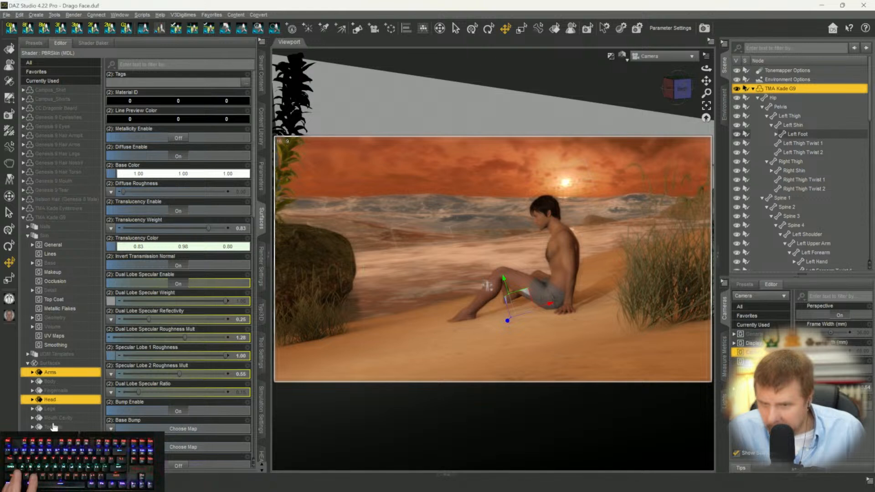
ctrl+click(51, 383)
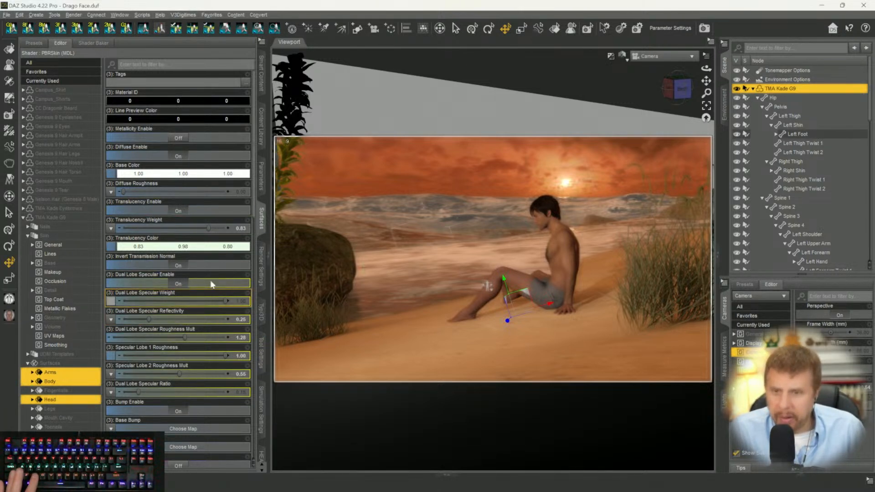
click(182, 247)
drag(182, 246, 173, 246)
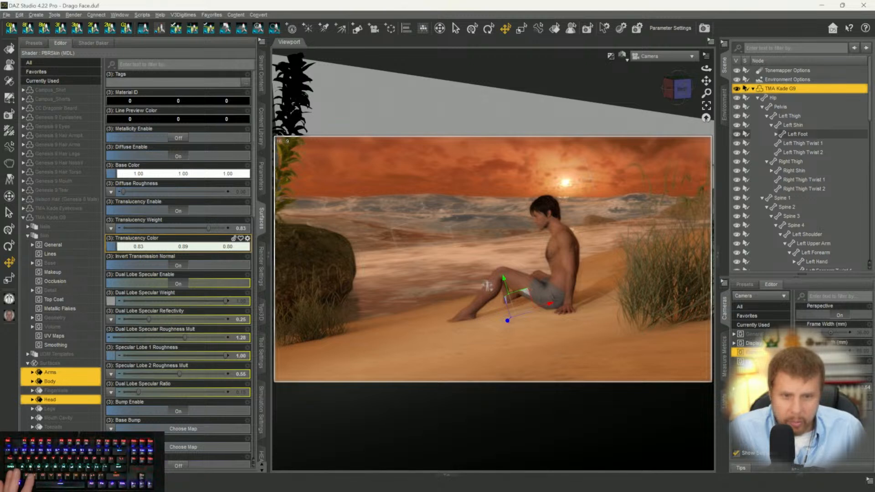
On the Legs surface, set the Translucency Color's blue value to 0.68 and the Translucency Weight to 0.80.
click(54, 410)
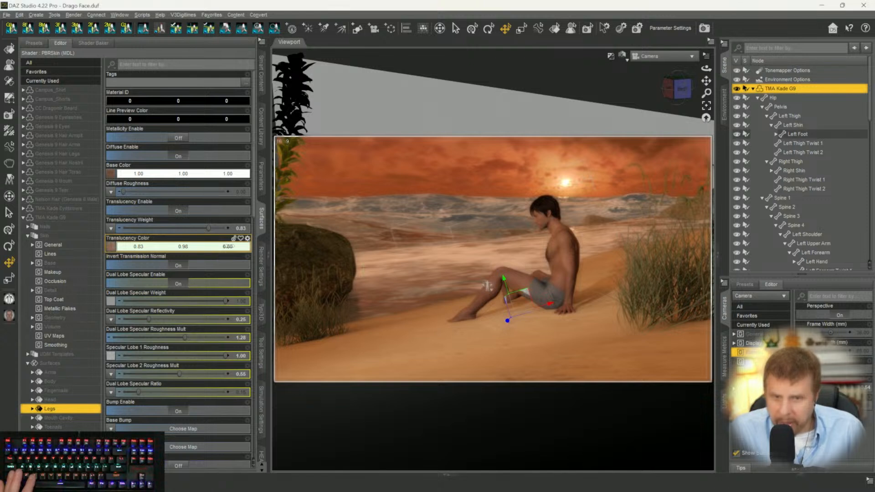
drag(230, 247, 226, 247)
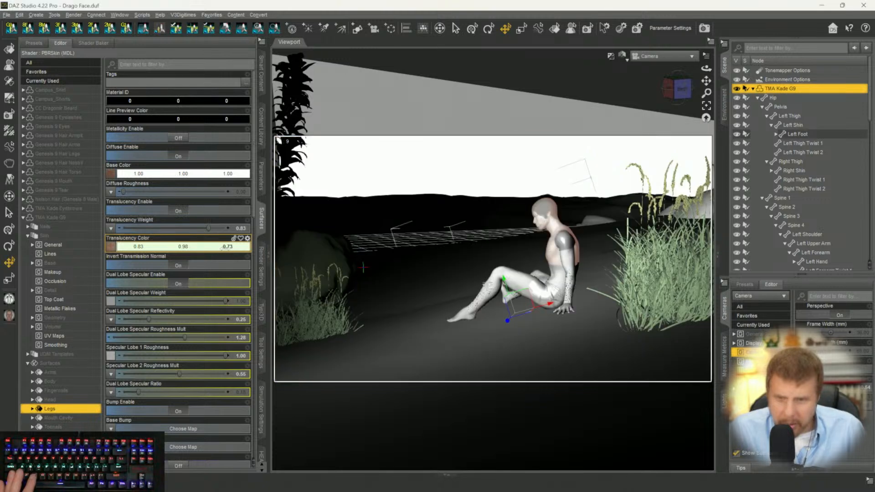
drag(233, 248, 219, 248)
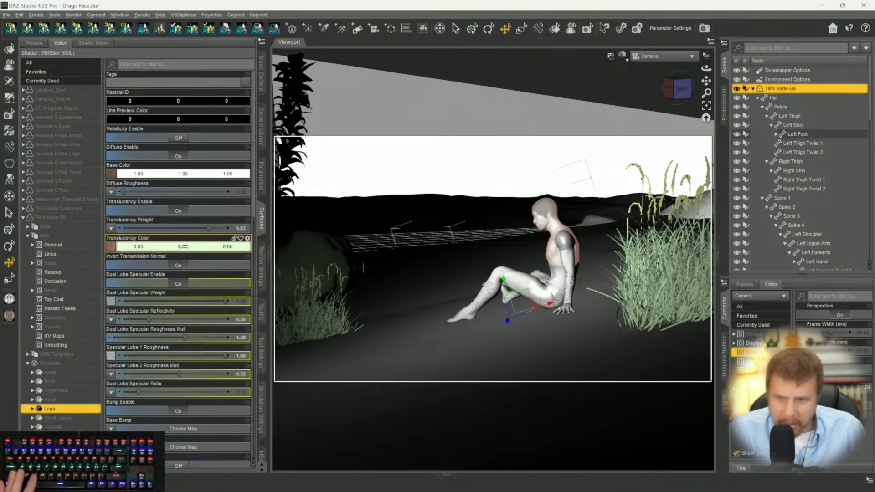
drag(207, 229, 204, 228)
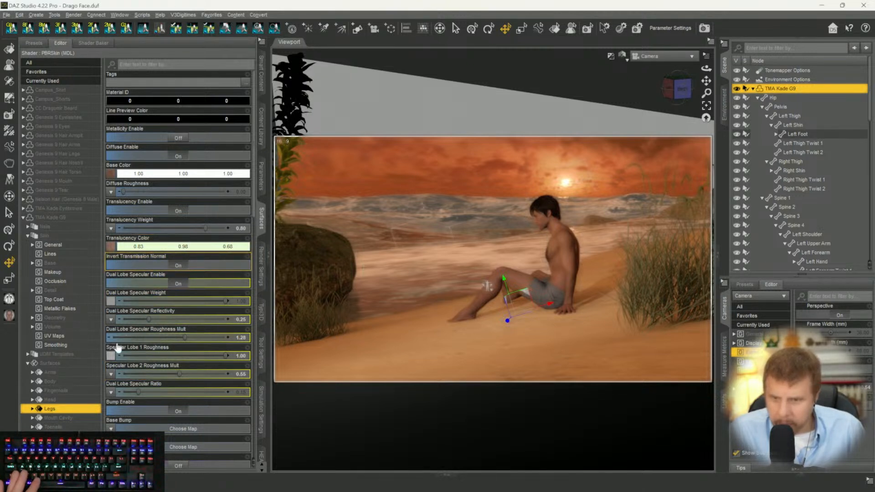
Set the Translucency Color of the Head, Body and Arms surfaces to 0.83, 0.75, 0.83.
click(51, 399)
ctrl+click(49, 382)
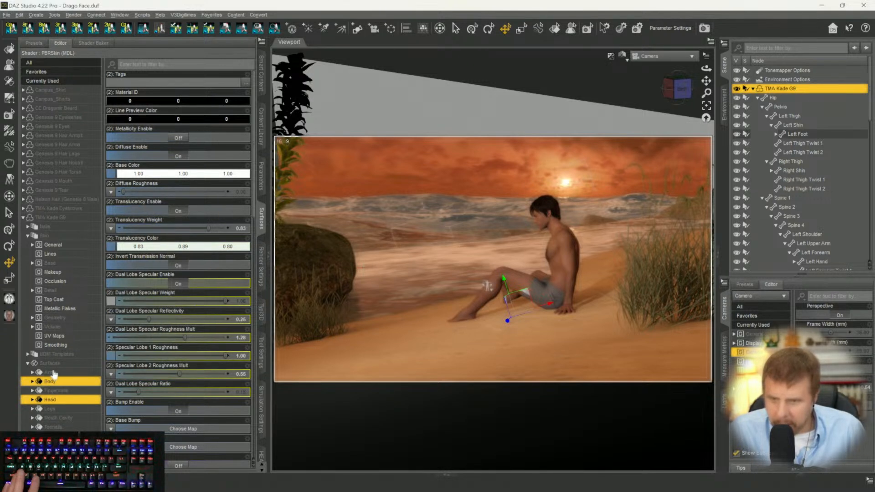
ctrl+click(51, 373)
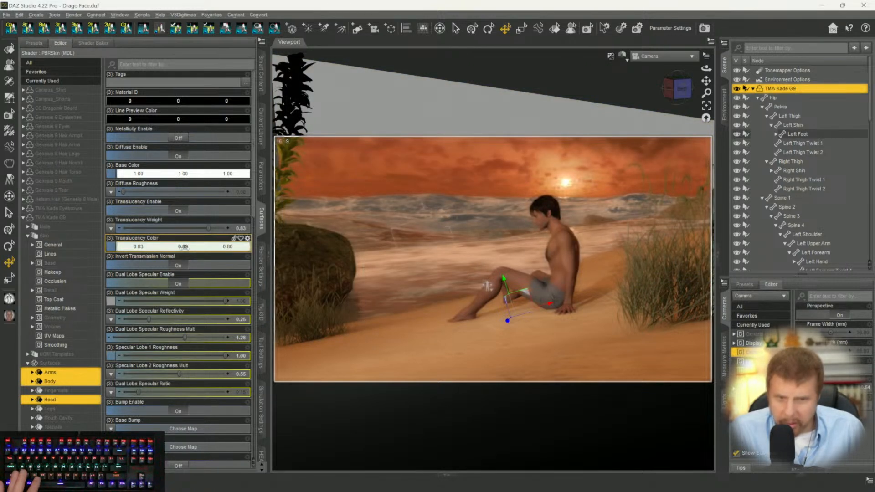
drag(183, 246, 177, 249)
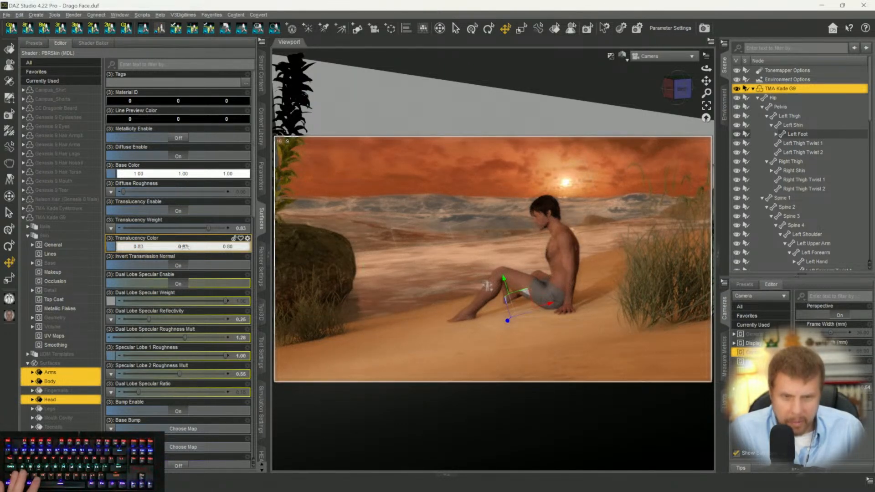
drag(143, 247, 149, 247)
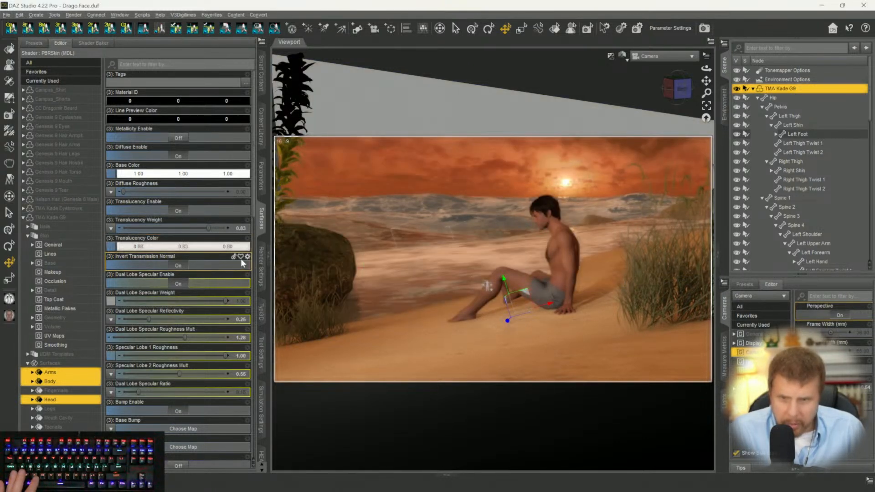
drag(226, 247, 227, 247)
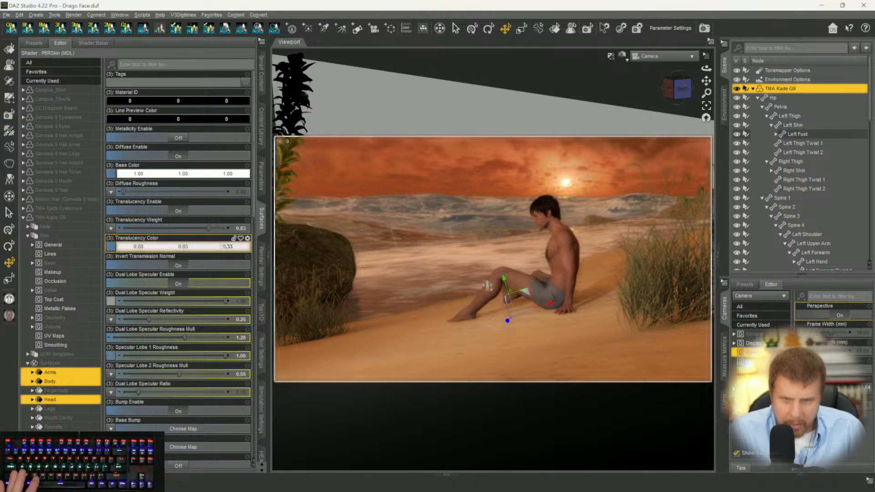
drag(225, 246, 191, 248)
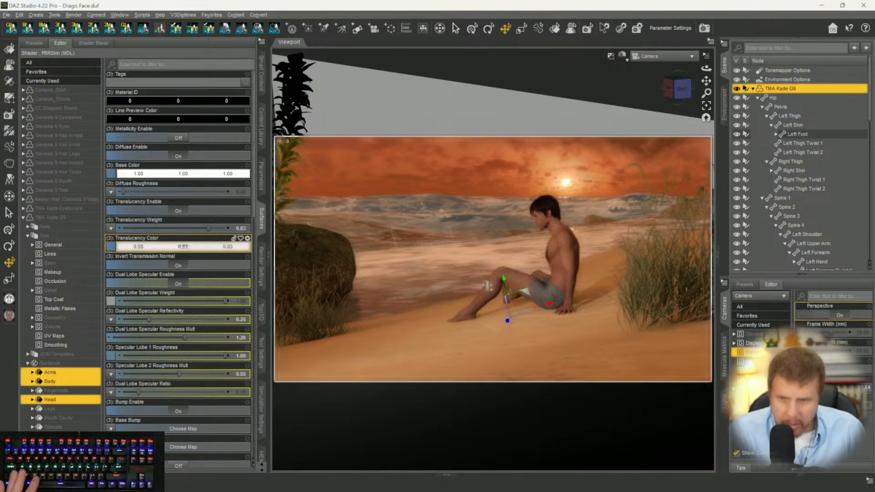
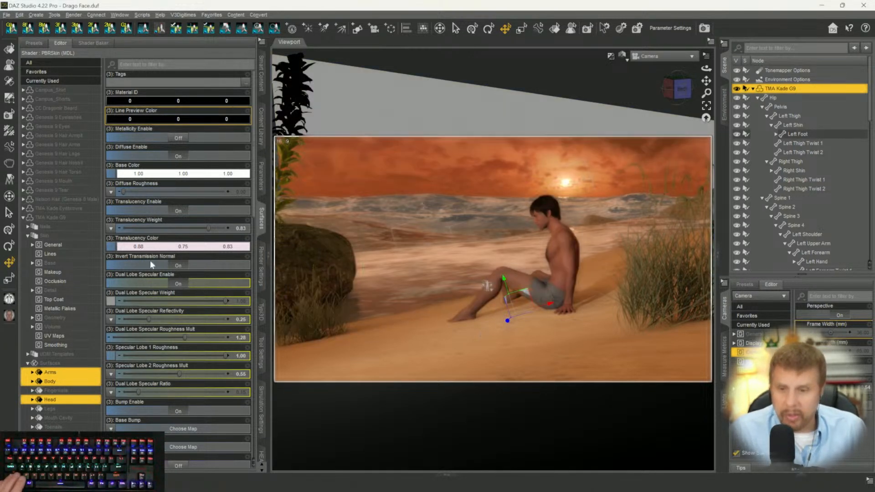
mouse_move(139, 247)
mouse_down()
mouse_move(741, 265)
mouse_move(138, 246)
mouse_up()
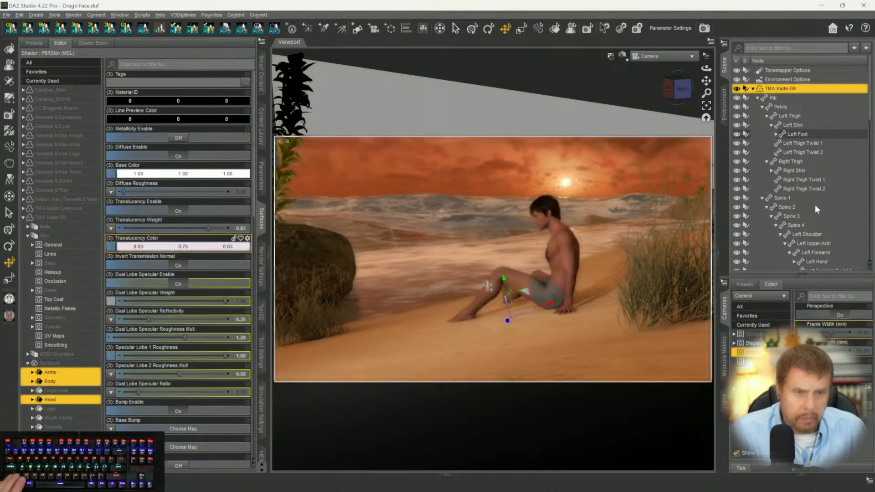
scroll(815, 187, down, 4)
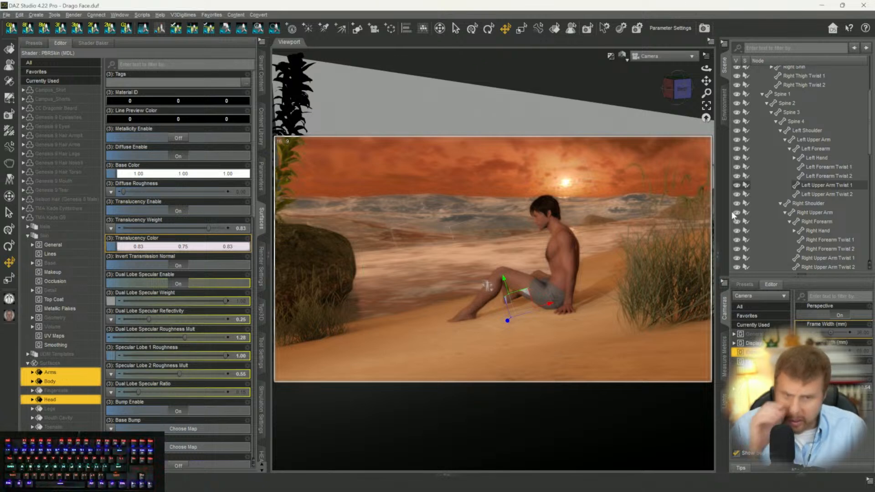
scroll(831, 185, down, 3)
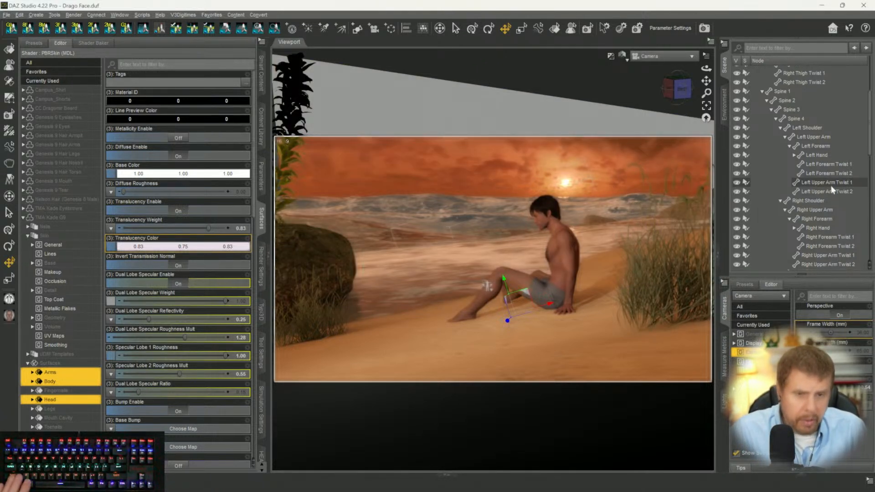
scroll(840, 184, down, 1)
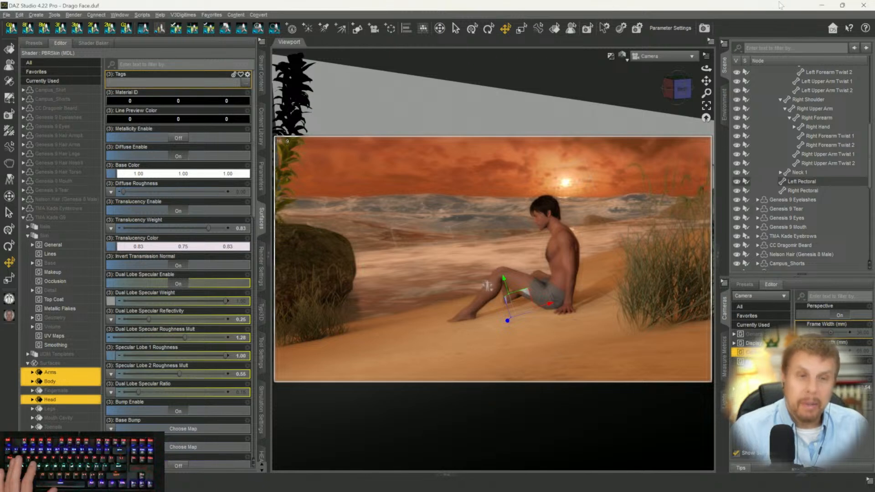
mouse_move(282, 485)
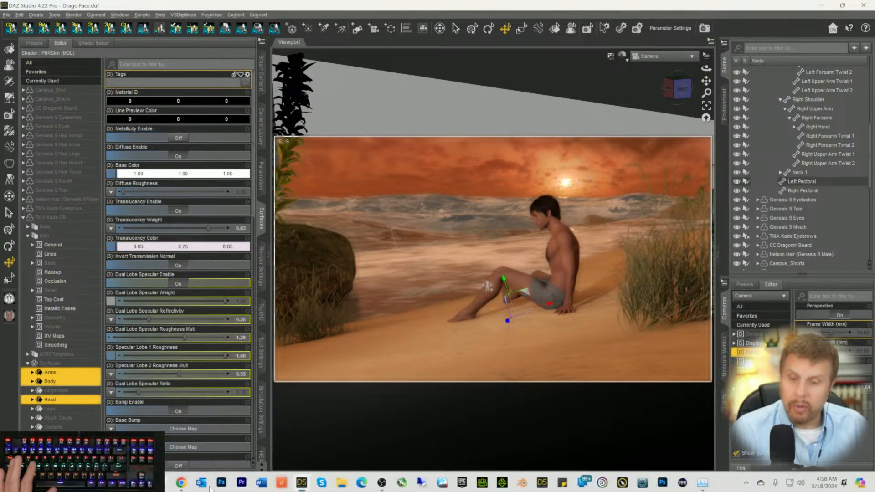
Switch to Chrome and open the Daz 3D shop page in a maximized window.
click(181, 484)
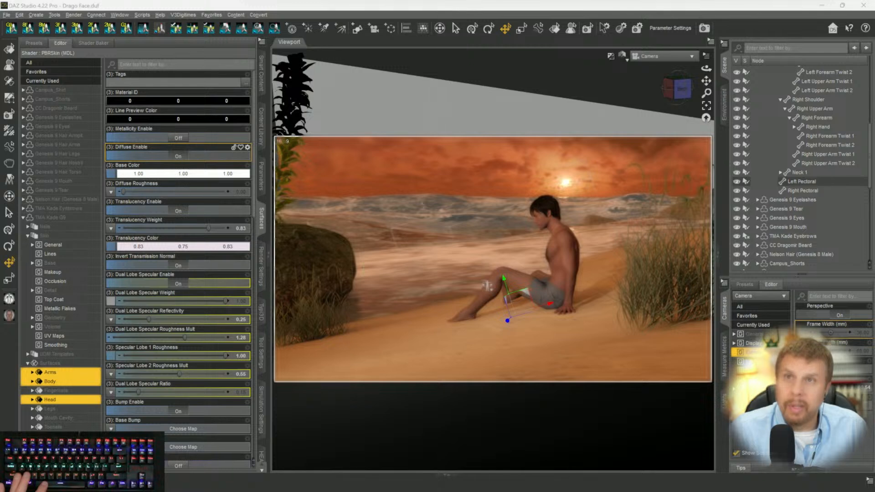
drag(392, 0, 250, 82)
click(357, 286)
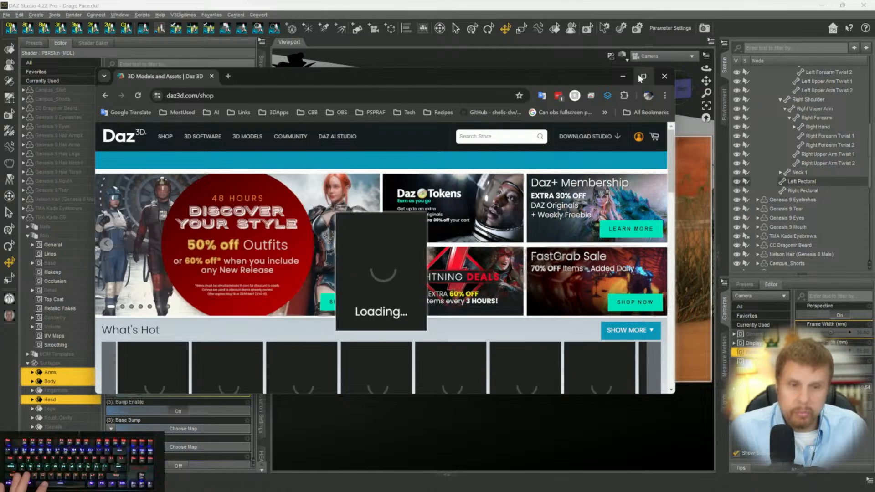
click(644, 76)
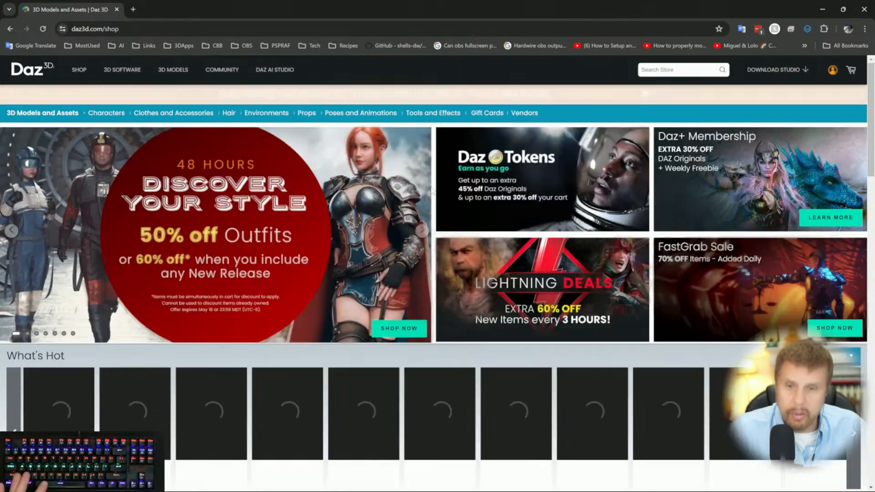
Browse the new and discounted products on the Daz 3D shop page and return to DAZ Studio.
scroll(457, 176, down, 3)
scroll(456, 177, down, 8)
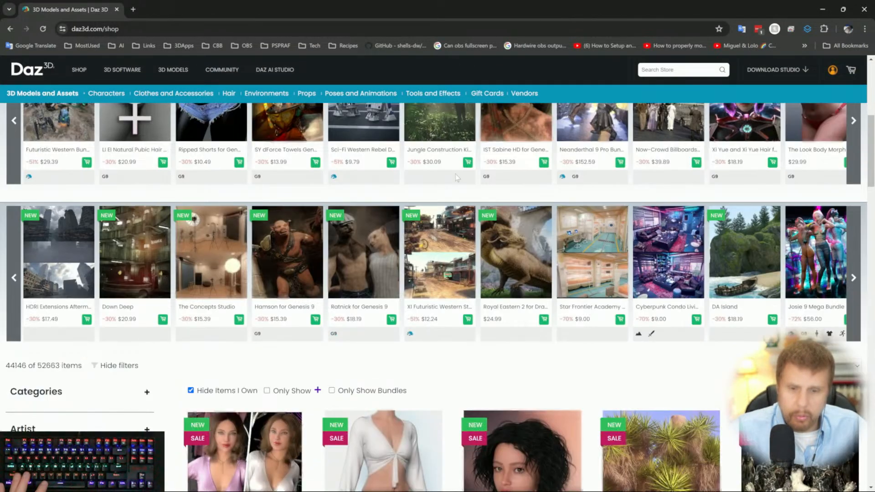
scroll(456, 177, down, 2)
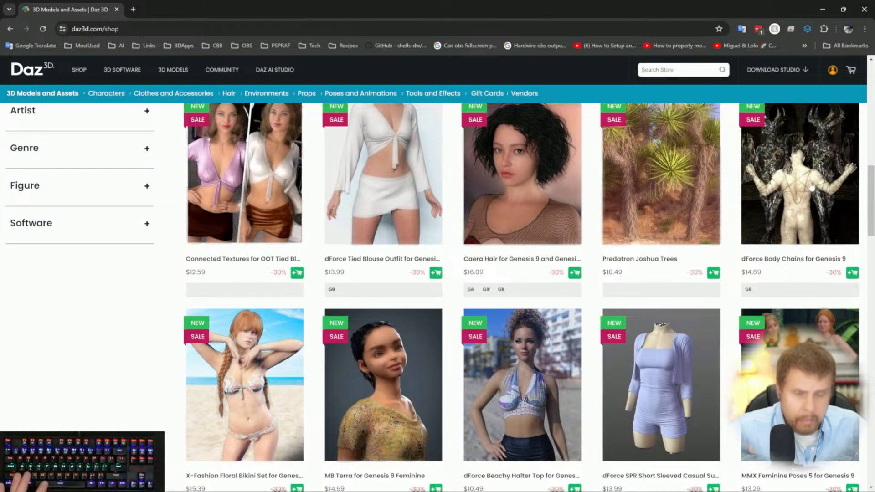
scroll(802, 188, down, 1)
scroll(394, 200, down, 6)
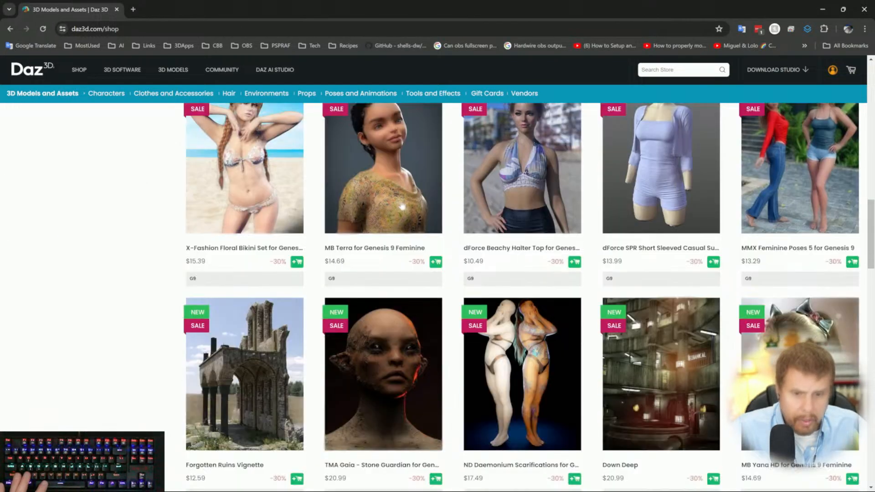
scroll(403, 205, down, 1)
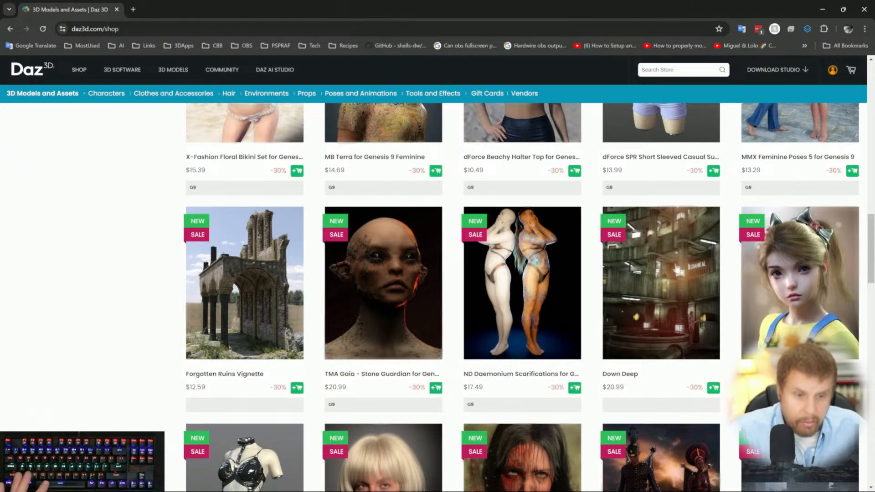
scroll(667, 304, down, 2)
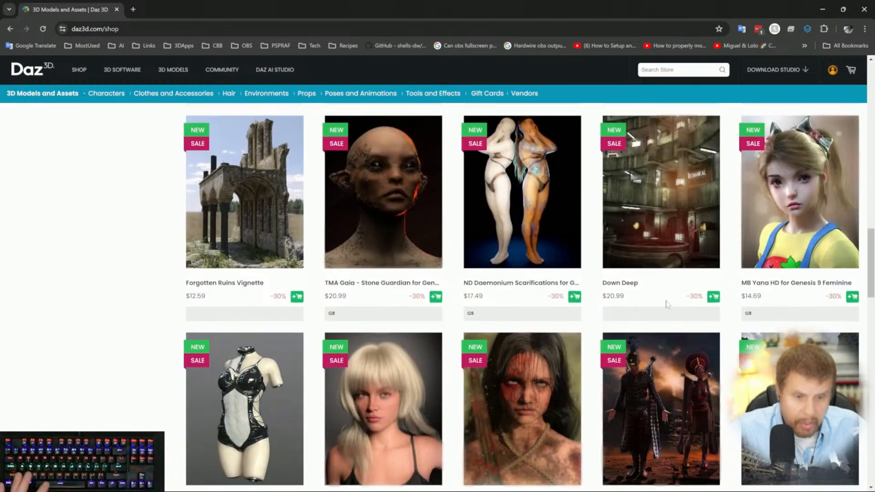
scroll(667, 305, down, 2)
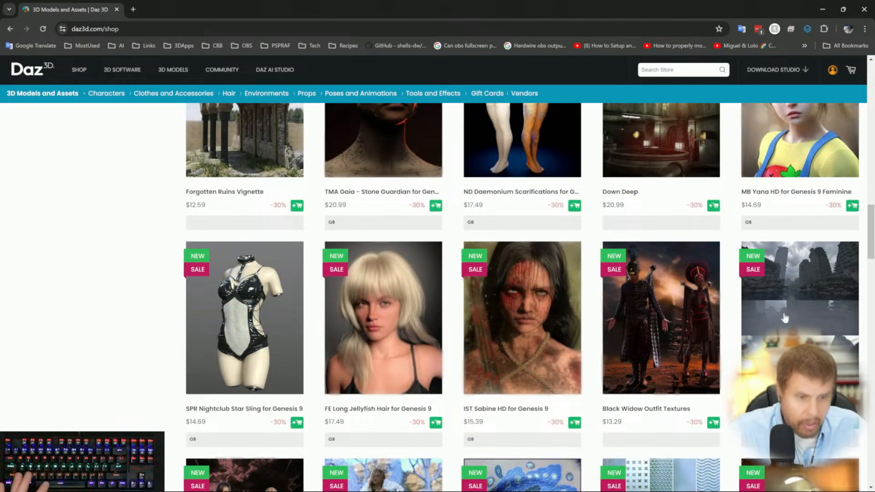
scroll(774, 334, down, 4)
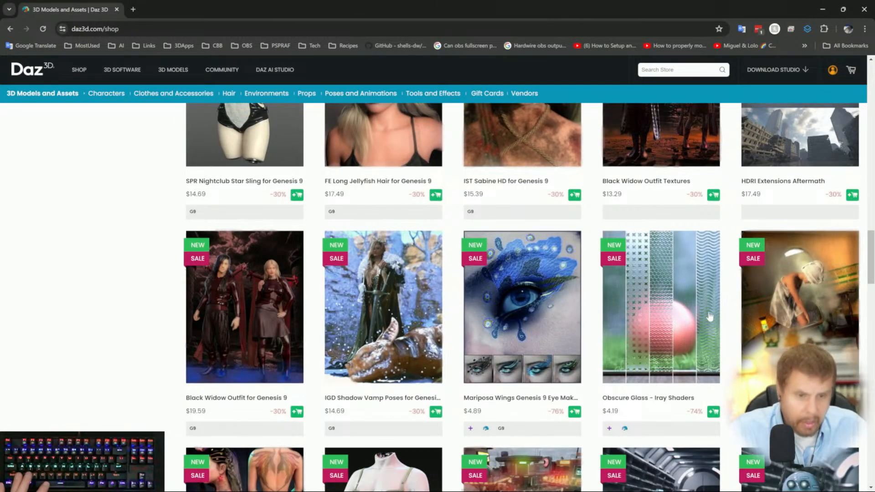
scroll(691, 318, down, 2)
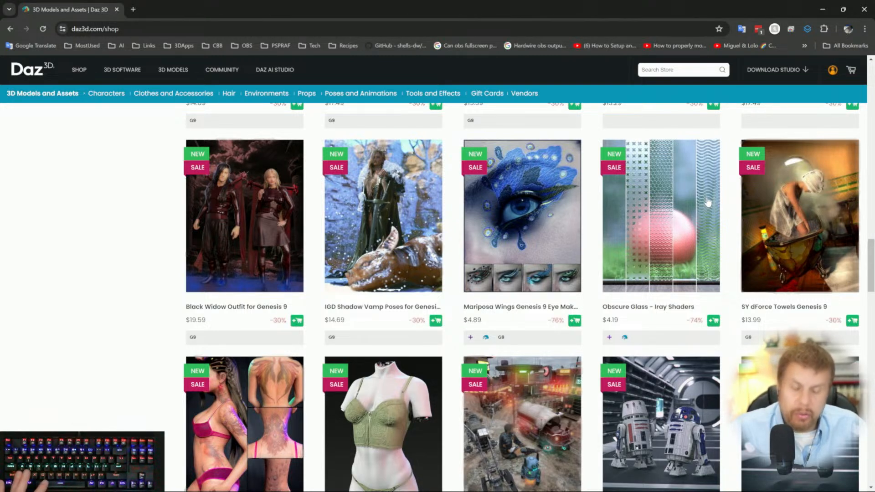
scroll(376, 288, down, 1)
scroll(377, 288, down, 8)
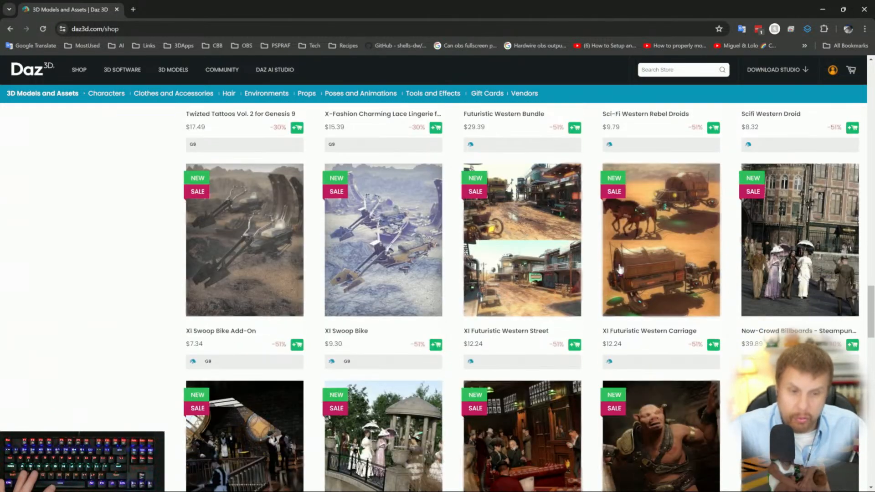
scroll(337, 275, down, 5)
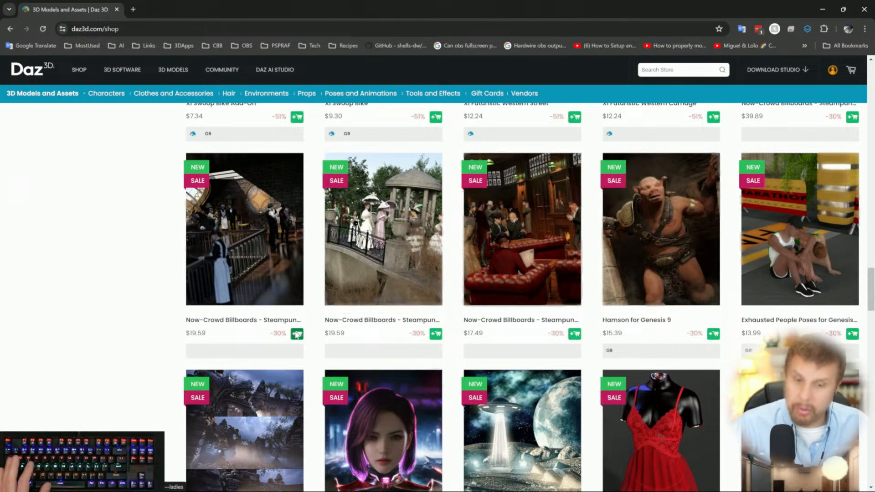
scroll(337, 236, down, 2)
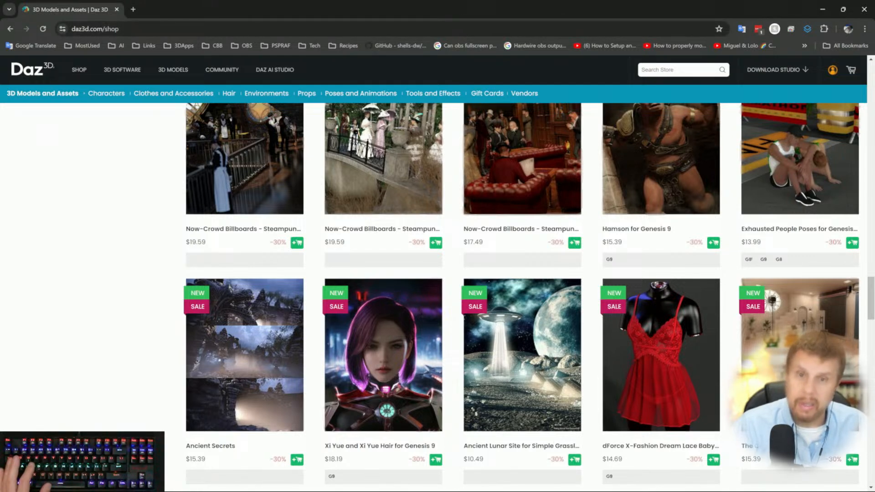
click(818, 12)
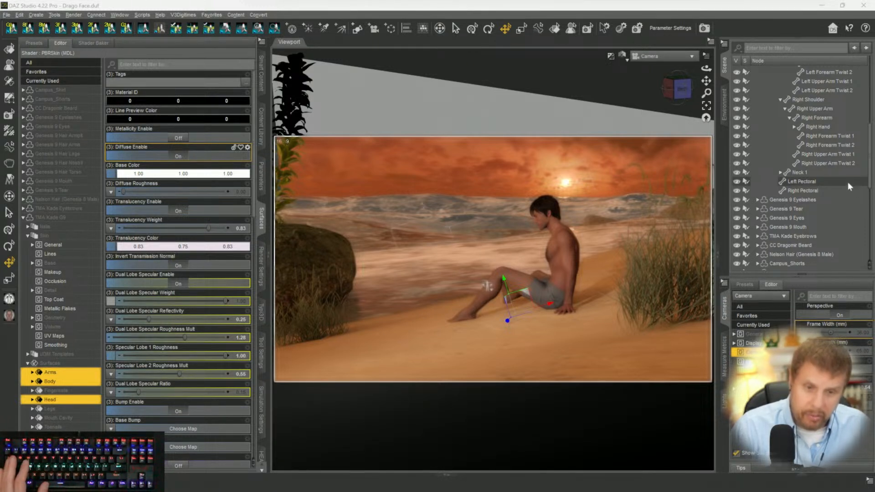
Set the FPE Blush Effect surfaces' Translucency Color to a paler pink (1.00, 0.41, 0.41).
scroll(792, 149, up, 8)
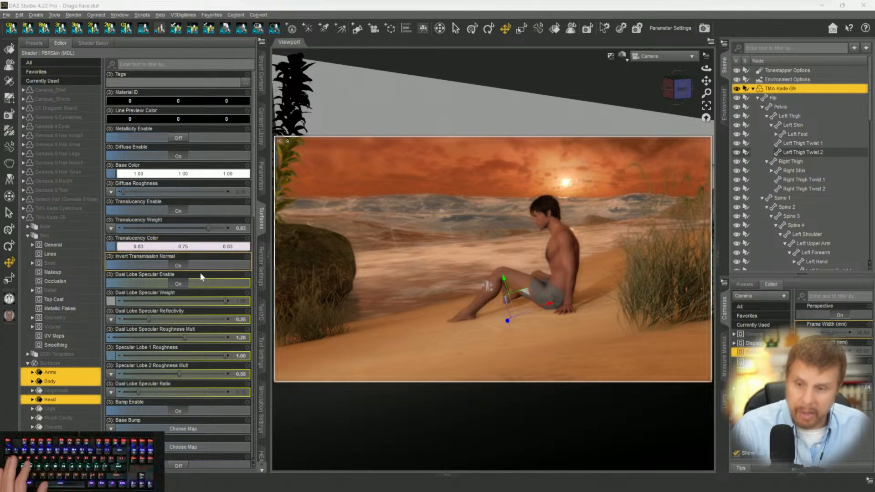
scroll(775, 164, down, 3)
scroll(794, 187, down, 10)
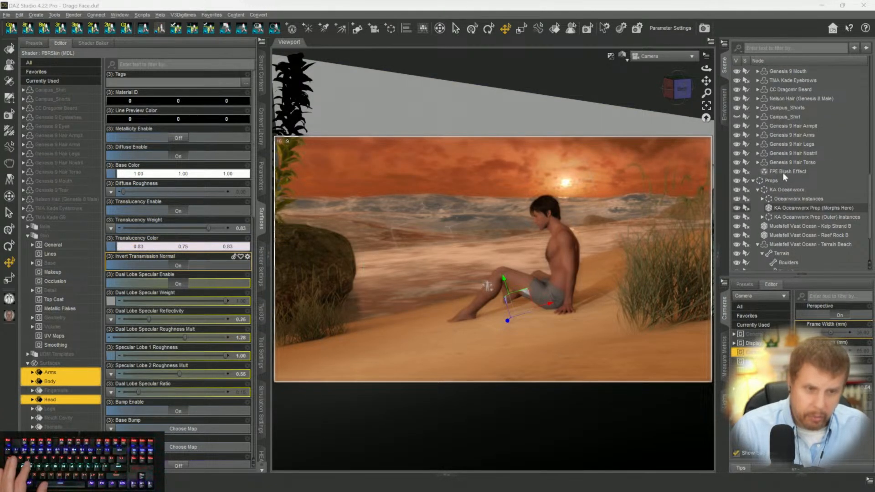
click(784, 173)
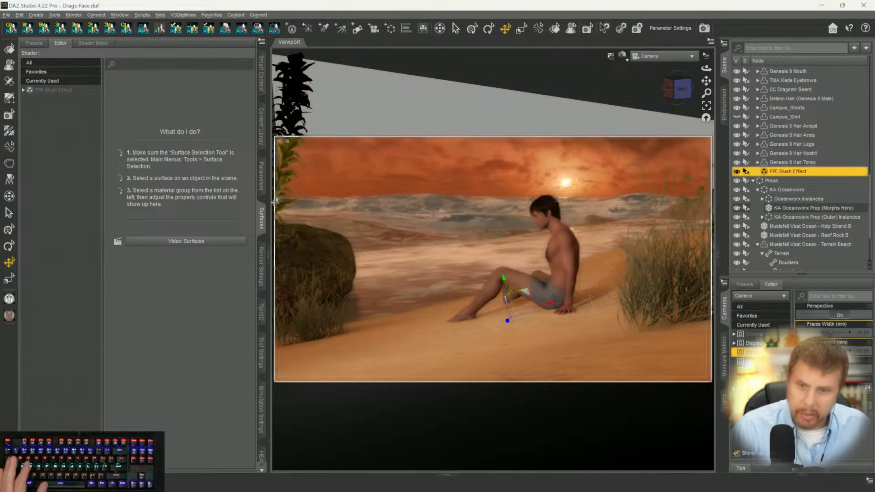
click(53, 90)
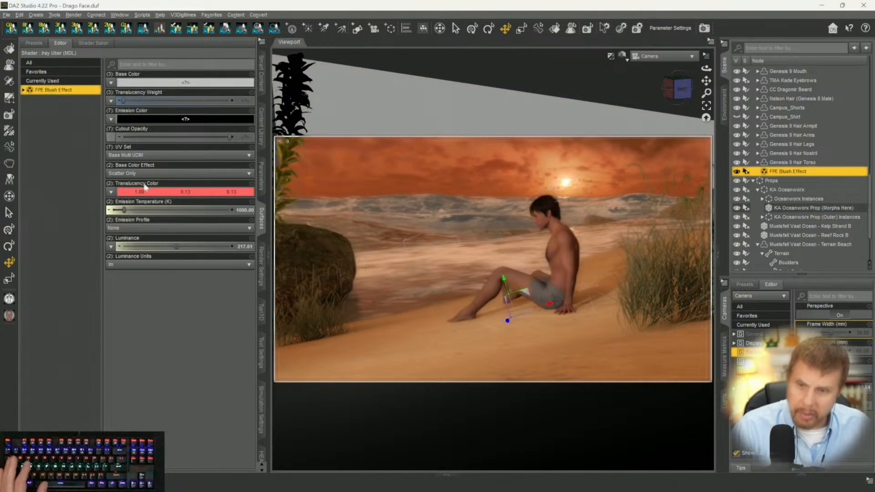
click(153, 192)
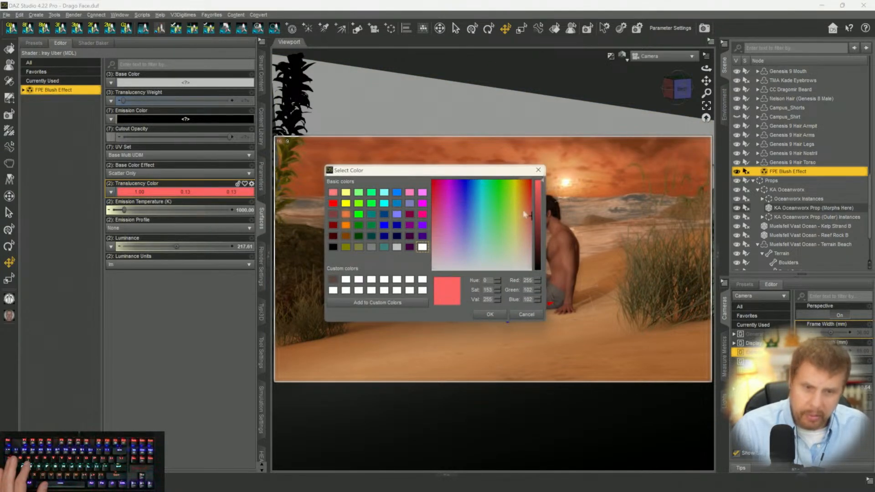
drag(530, 218, 532, 242)
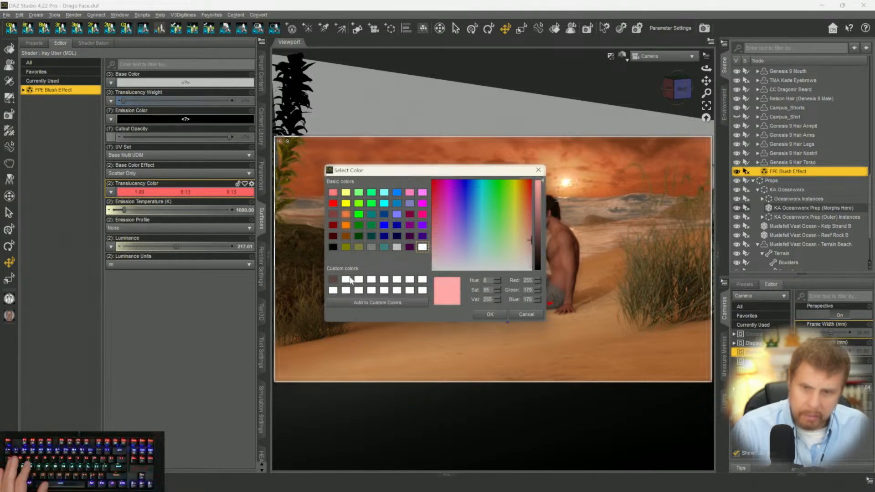
click(499, 313)
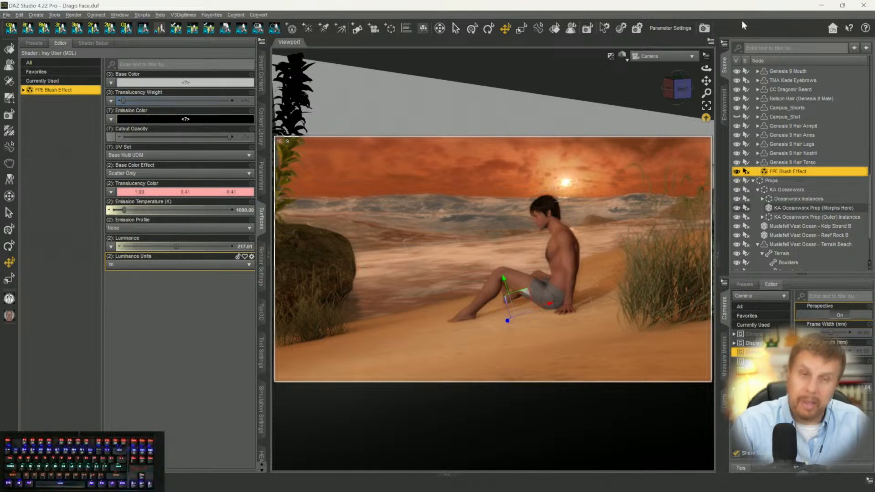
Look over the Daz 3D shop page and its 3D software list in Chrome, and return to DAZ Studio.
click(704, 119)
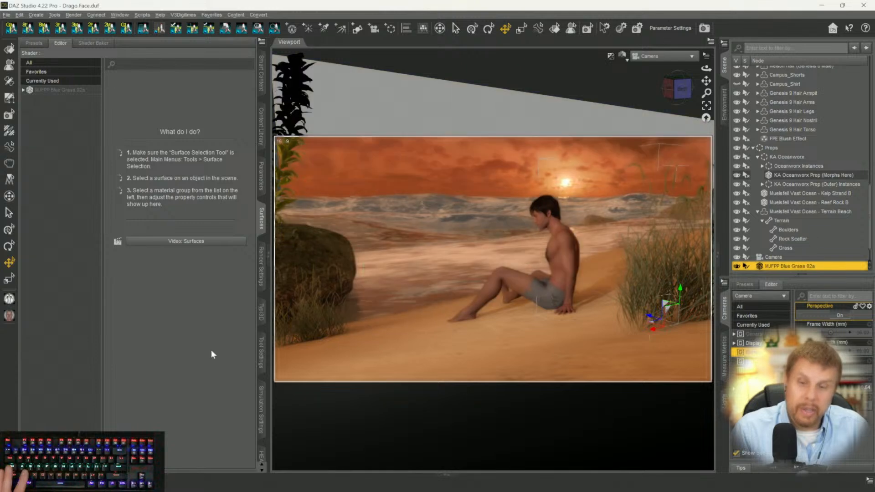
mouse_move(222, 488)
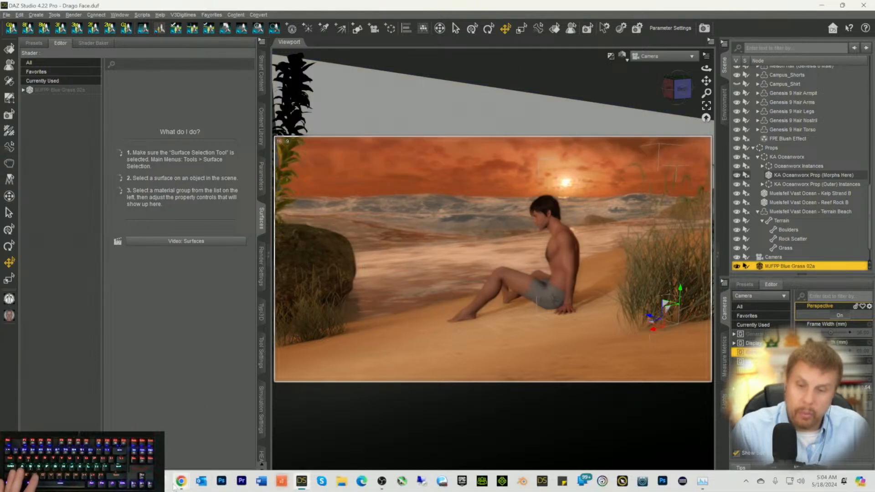
mouse_move(181, 481)
click(204, 451)
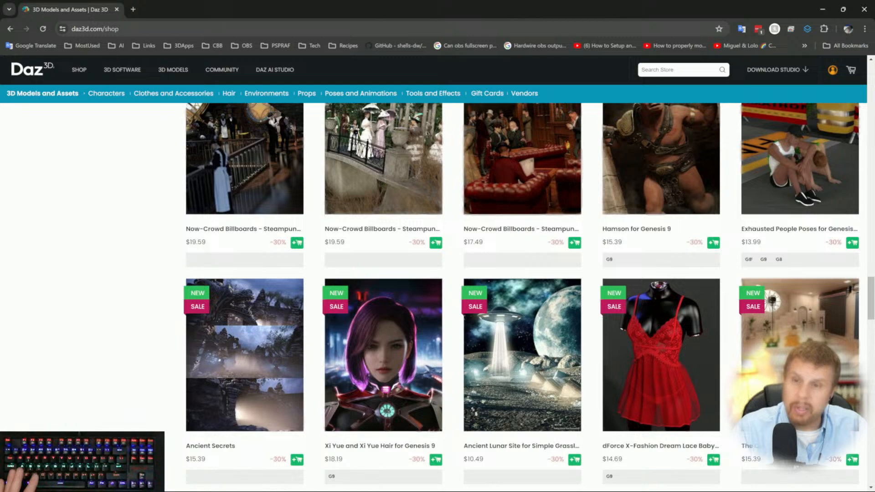
scroll(290, 104, up, 3)
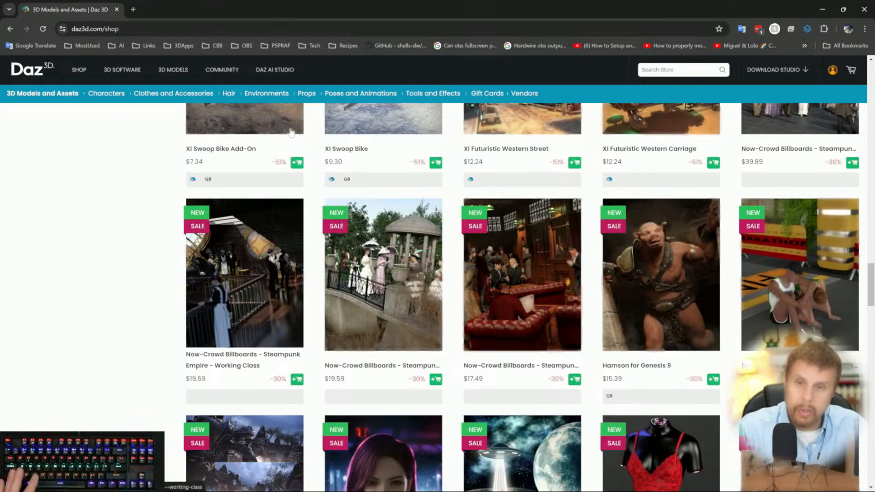
scroll(290, 104, up, 10)
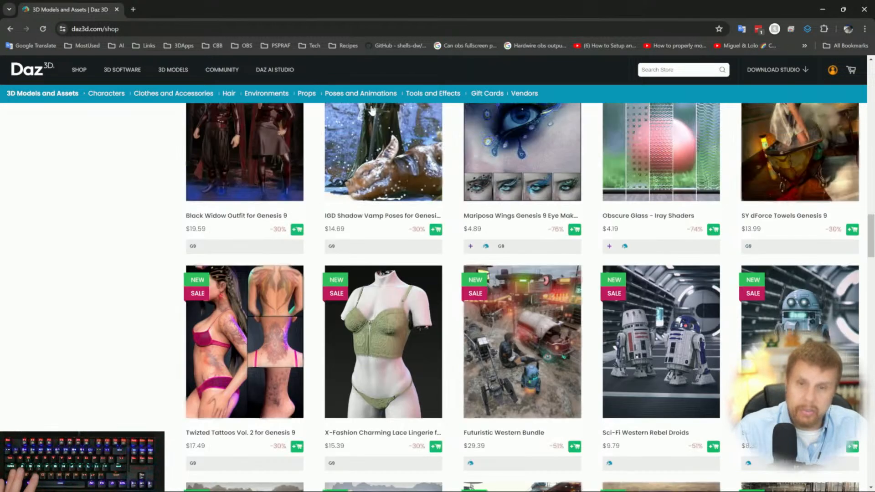
mouse_move(205, 76)
mouse_move(114, 76)
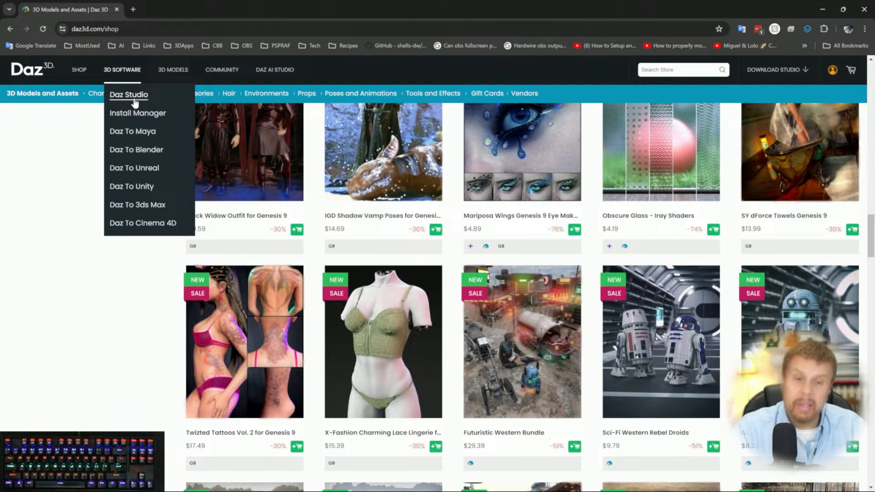
mouse_move(319, 485)
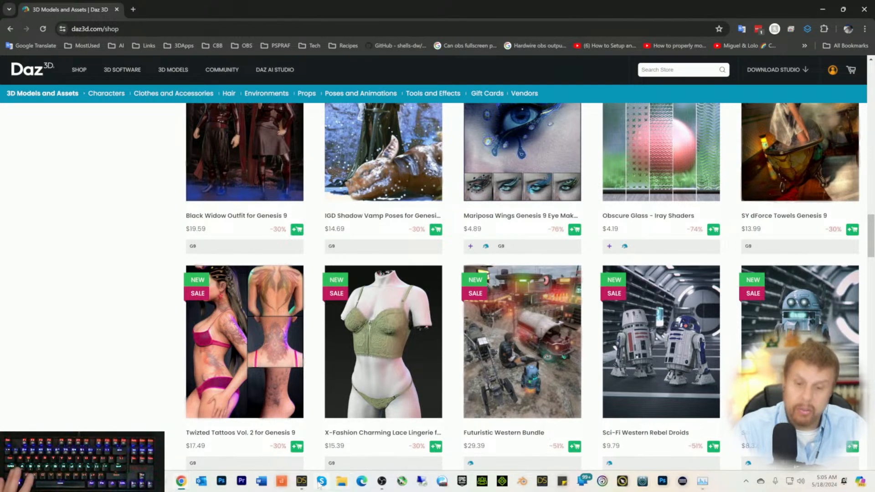
click(302, 482)
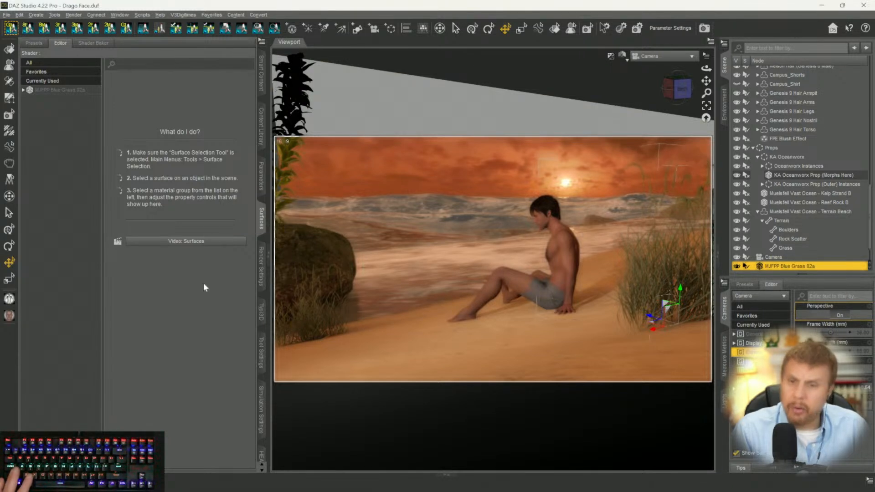
In the general render settings, set the image's pixel width to 4000 with proportions constrained.
click(256, 273)
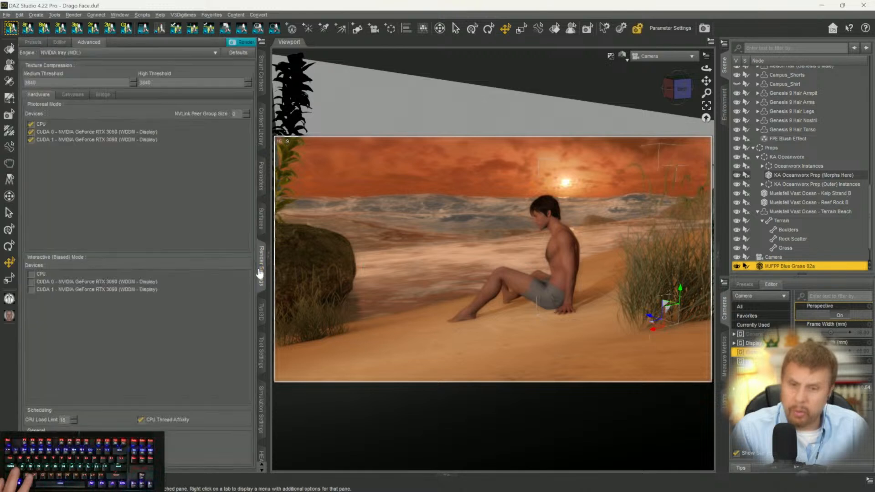
click(61, 42)
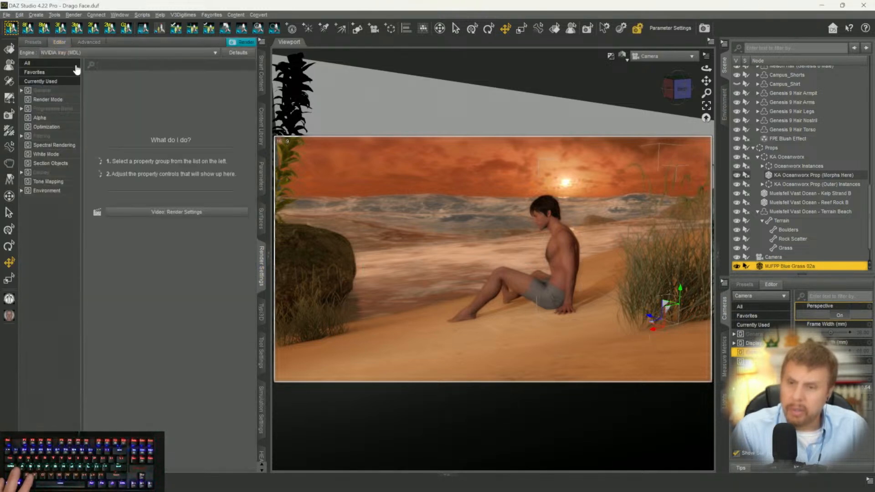
click(41, 90)
click(129, 101)
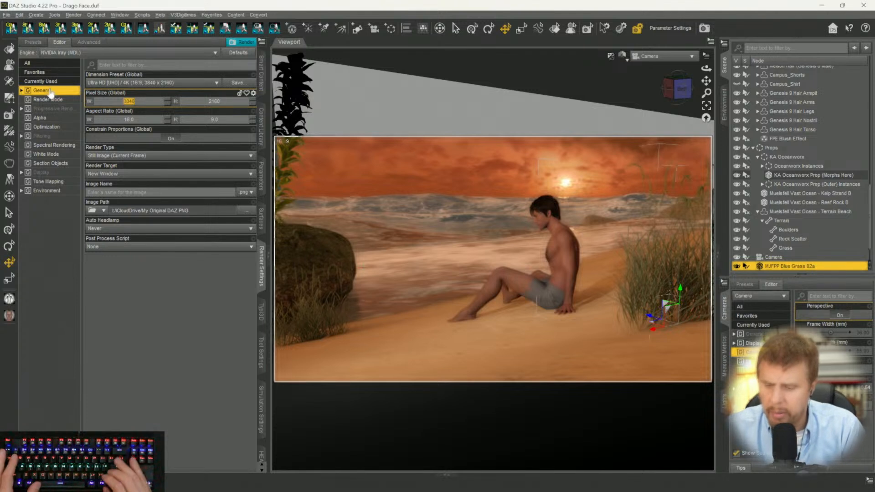
text(4000)
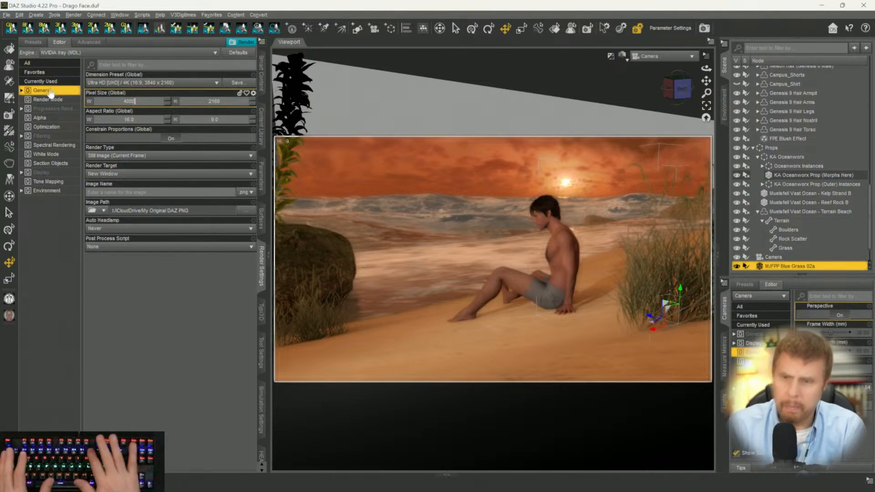
key(Return)
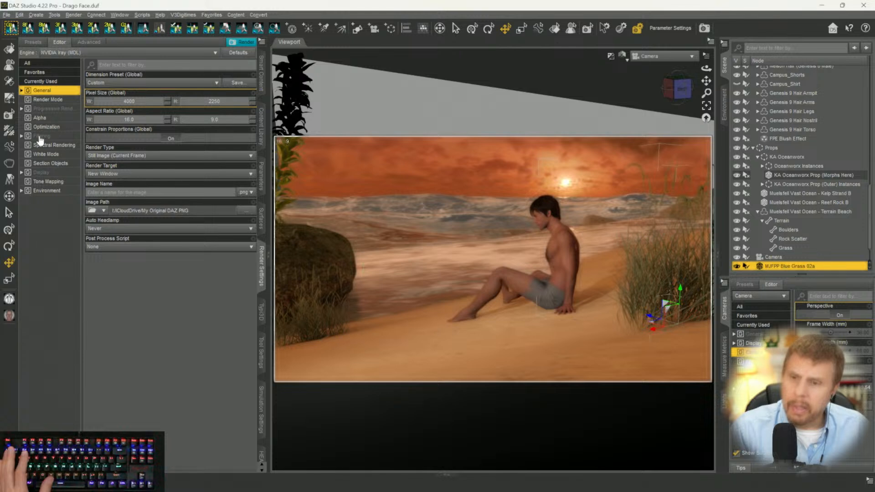
In the progressive rendering settings, set Max Samples to 25000 and Max Time to 259200 seconds, with Rendering Quality Enable off.
click(42, 109)
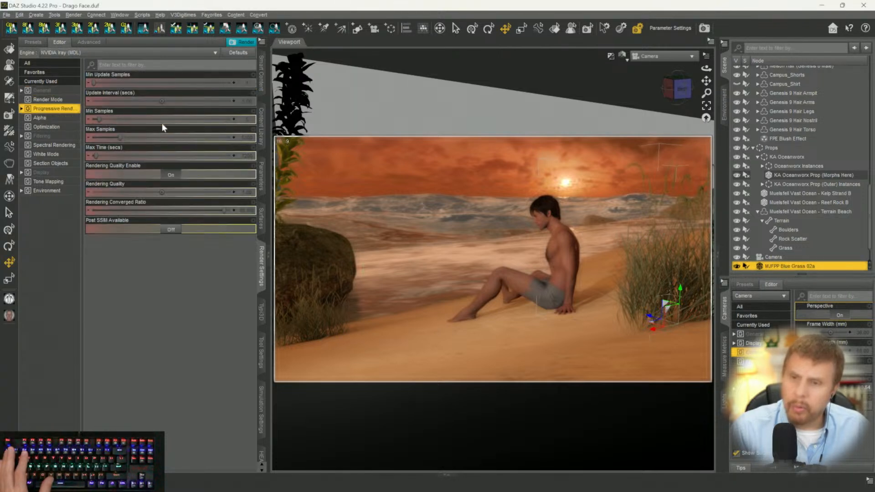
drag(118, 138, 233, 138)
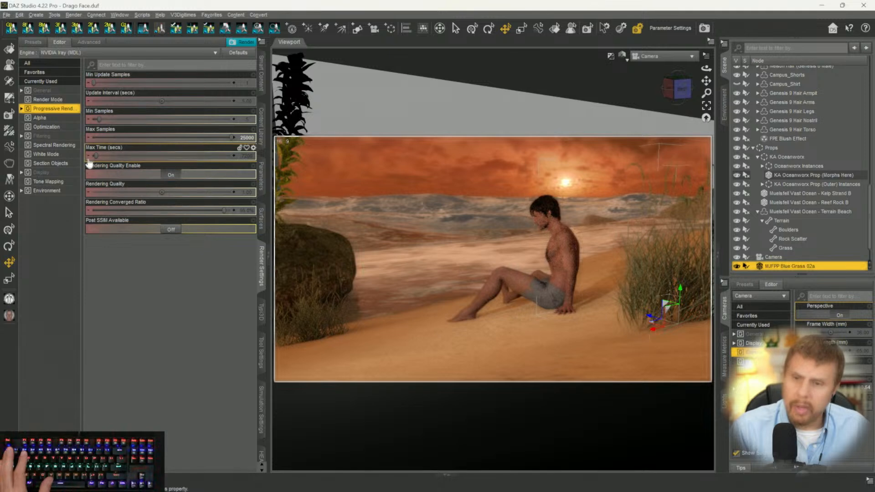
drag(94, 156, 369, 170)
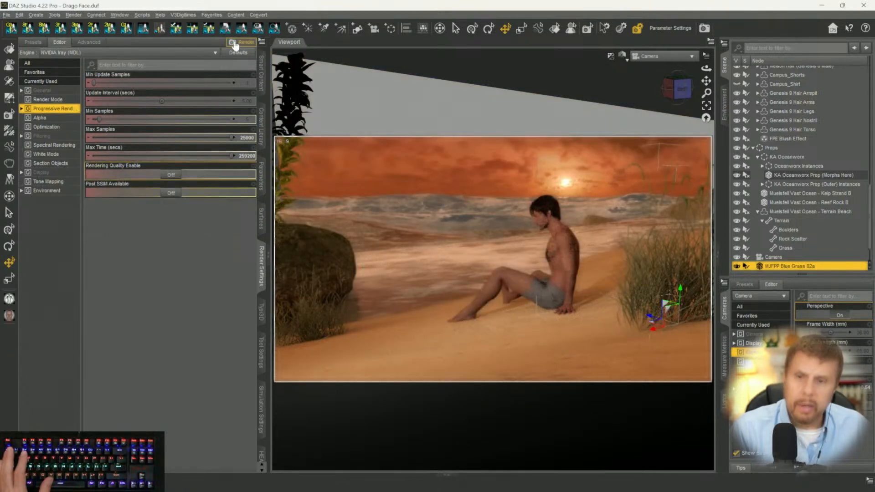
Start rendering the scene, bring up the render window, and move the render progress dialog slightly aside.
click(236, 43)
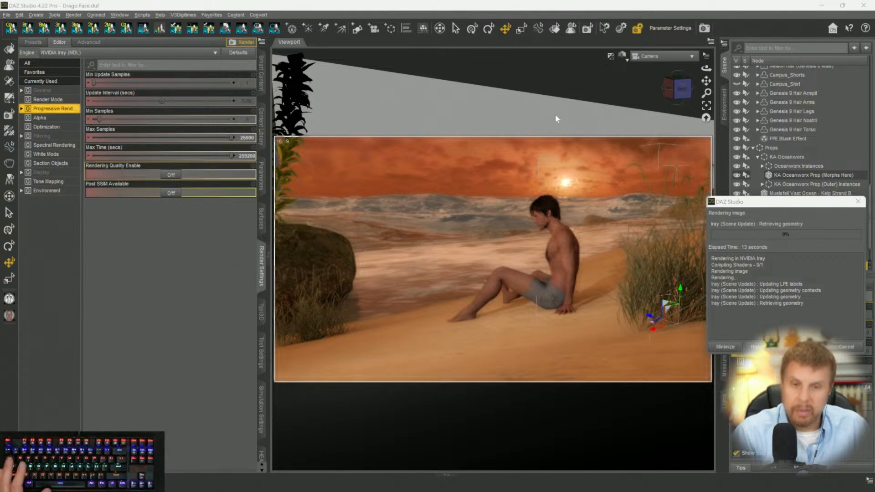
click(304, 488)
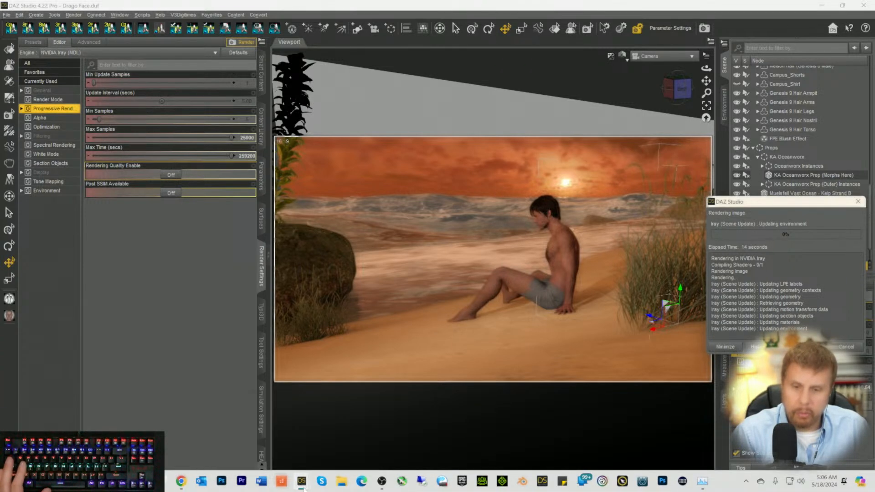
click(338, 428)
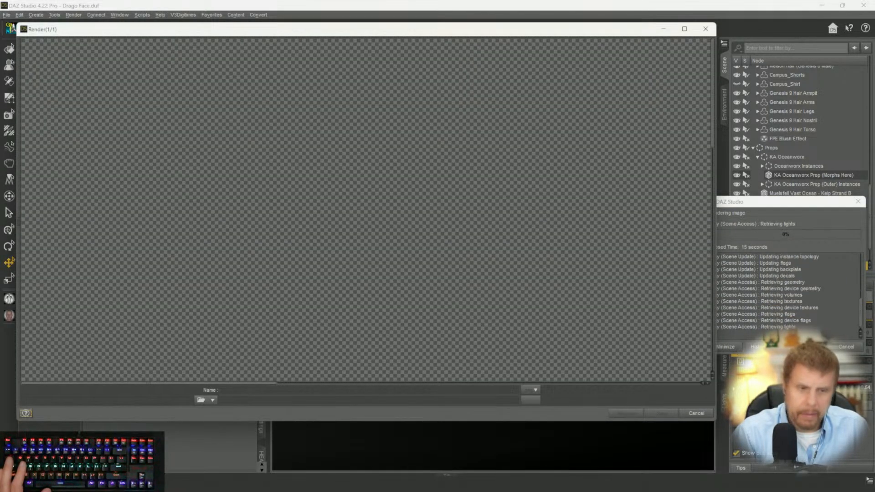
drag(765, 202, 776, 198)
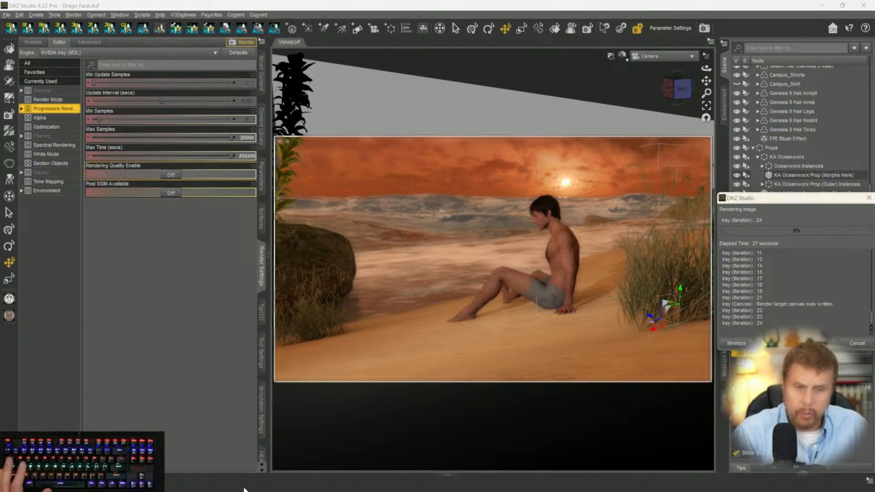
Examine the plant, sky and ocean waves in the render in progress, and cancel the render and close its window.
mouse_move(246, 490)
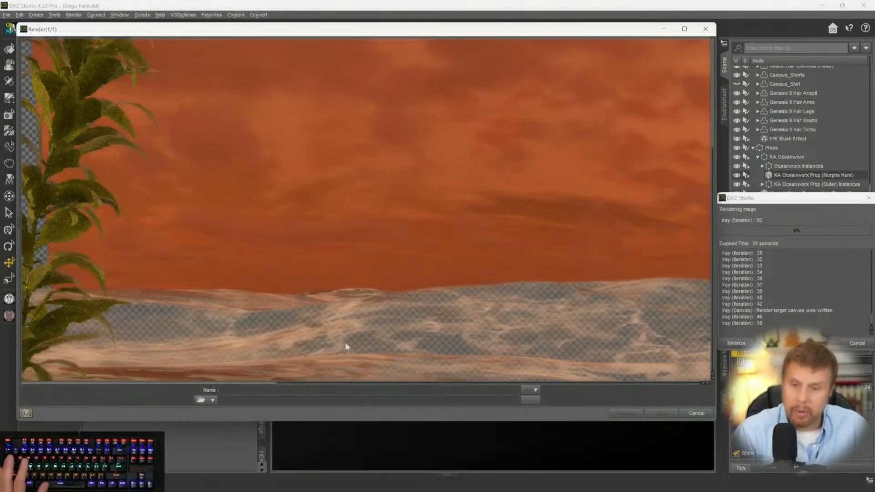
scroll(605, 292, down, 5)
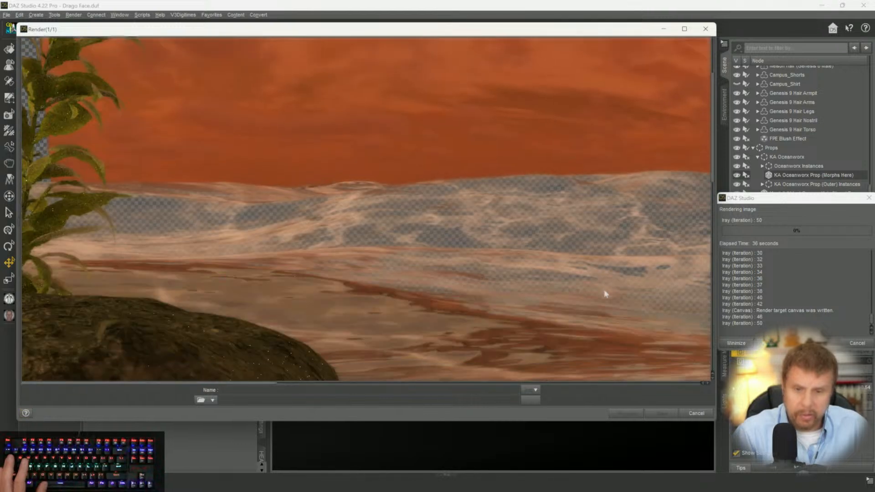
scroll(602, 291, up, 4)
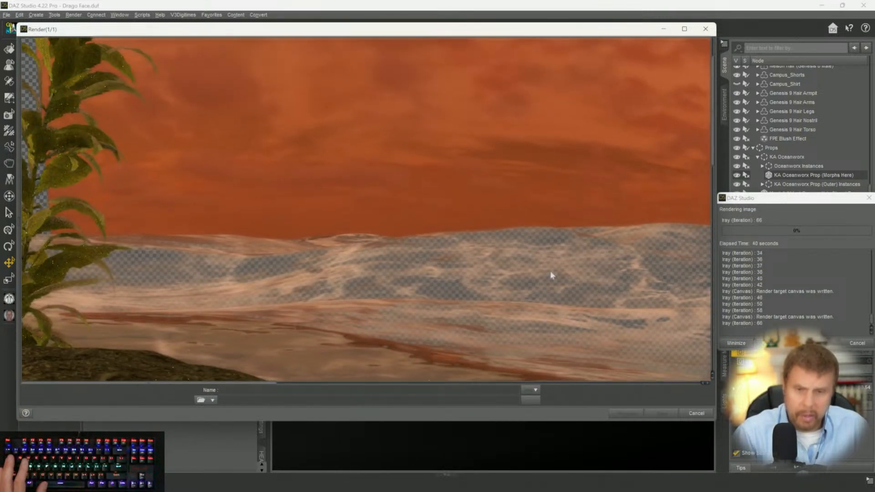
scroll(515, 280, up, 3)
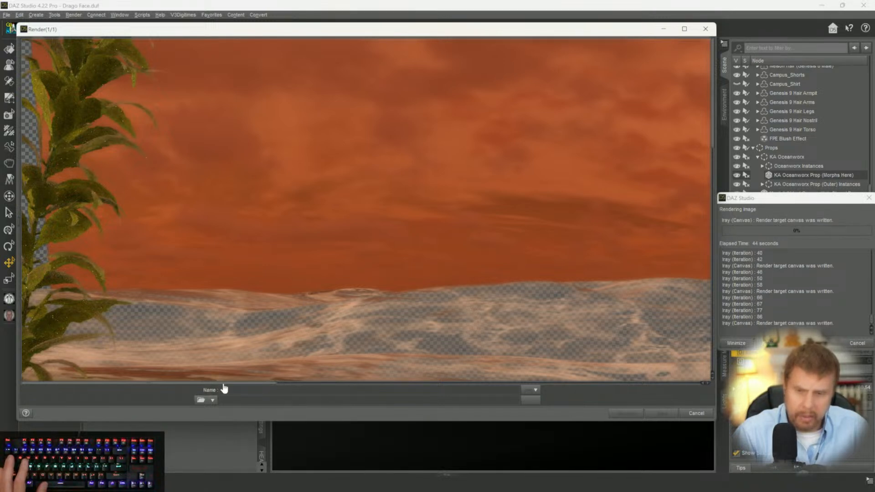
drag(232, 384, 179, 367)
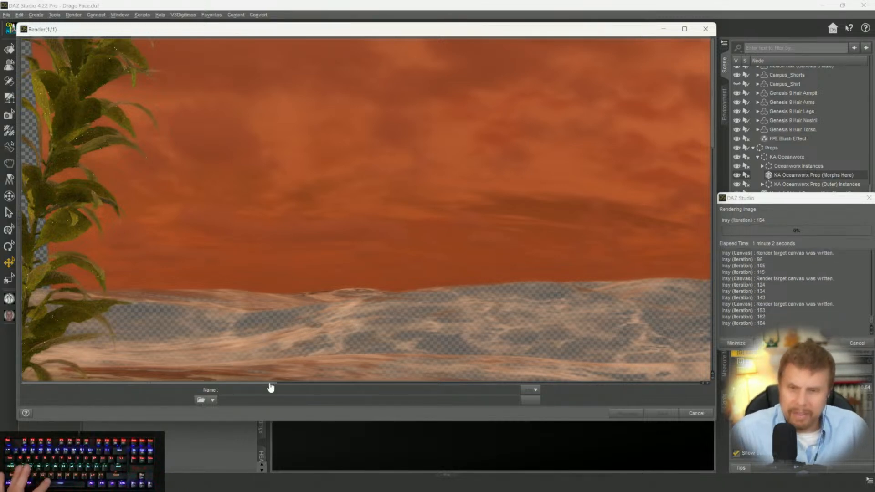
drag(264, 383, 247, 377)
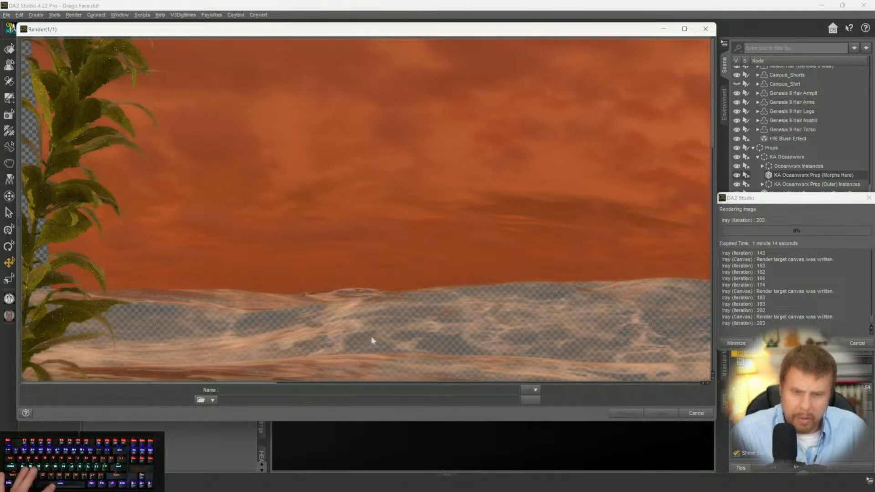
click(690, 413)
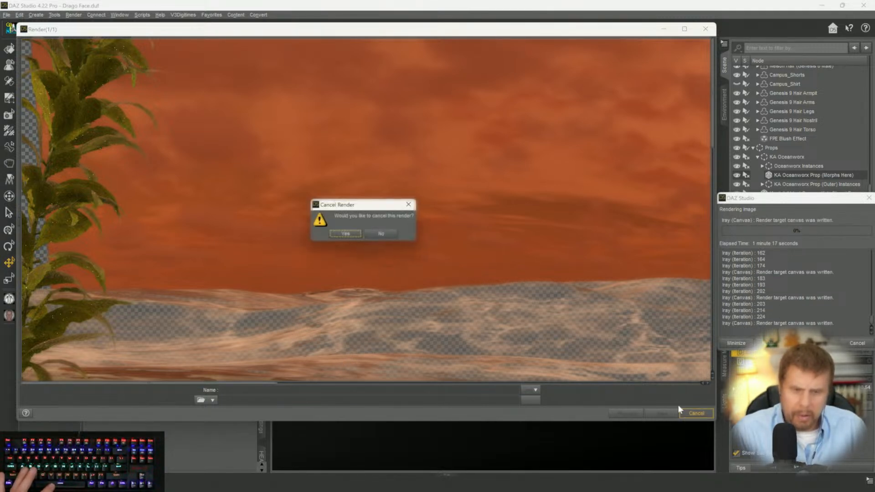
click(355, 235)
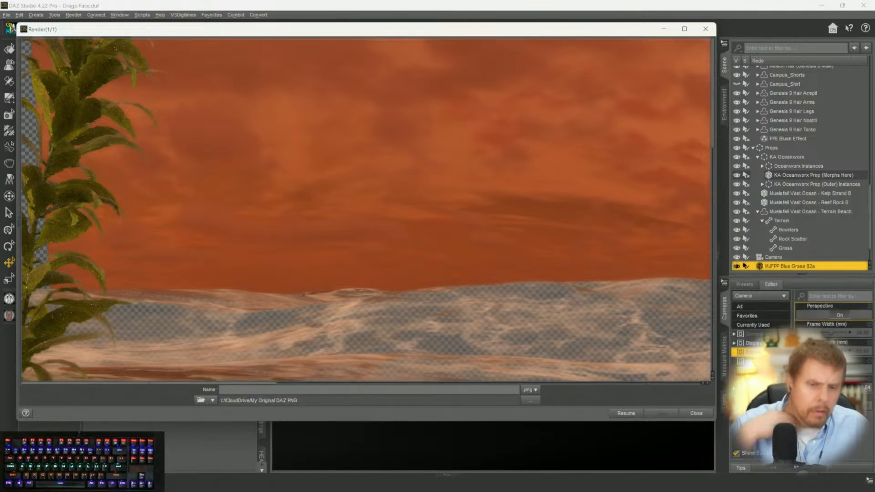
click(697, 413)
Select the sunset sky plane, frame it in the Perspective View, and inspect how it meets the ocean from another side.
click(528, 145)
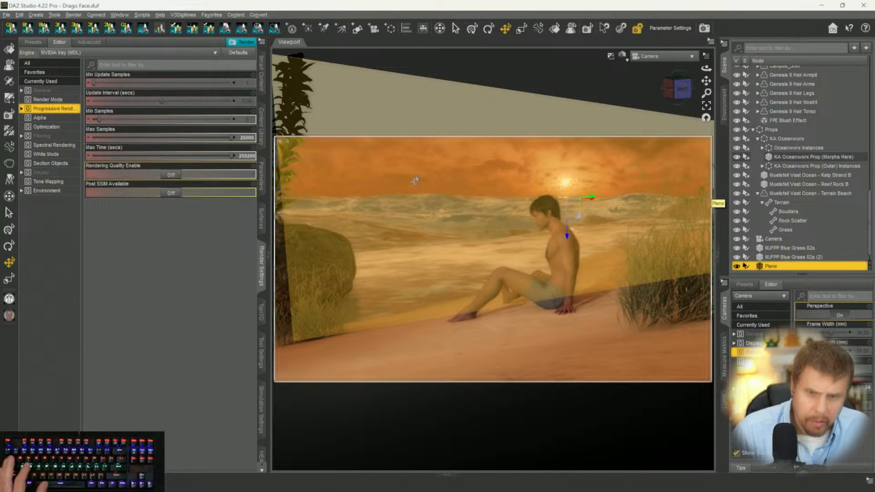
click(650, 57)
click(650, 62)
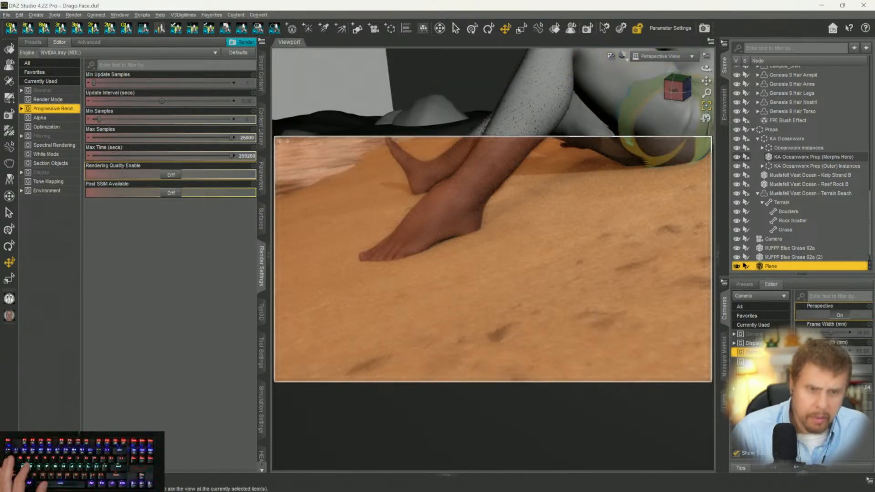
click(706, 109)
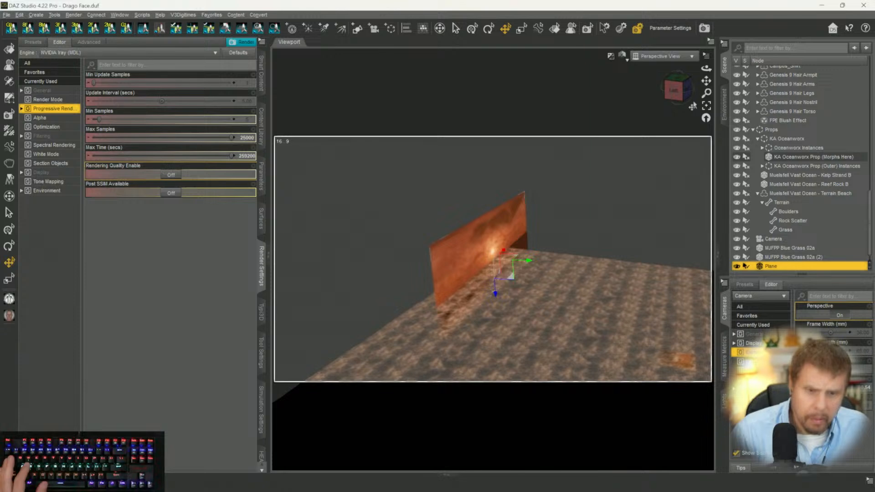
drag(682, 92, 804, 106)
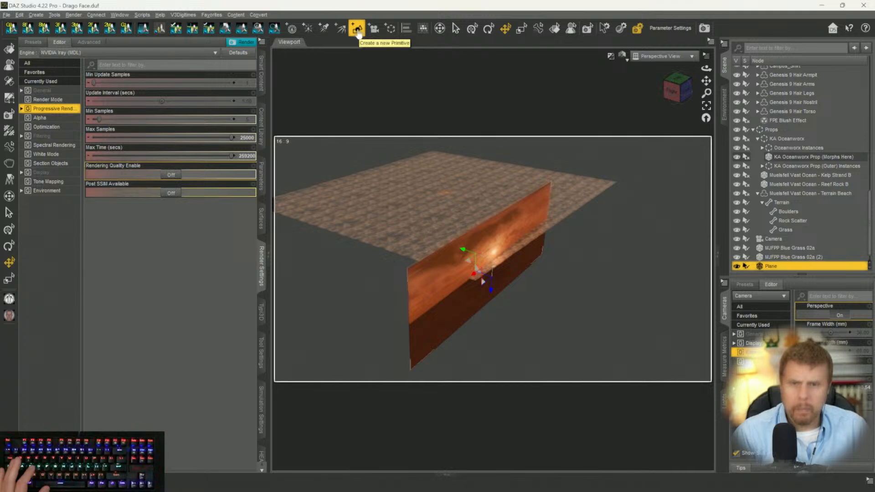
Create a new plane primitive at the World Center with Y Positive as its primary axis.
click(357, 29)
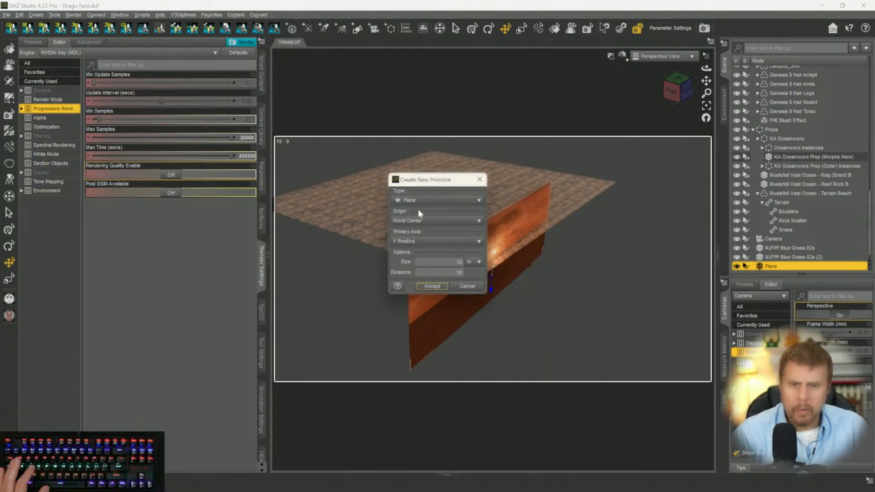
click(417, 199)
click(417, 204)
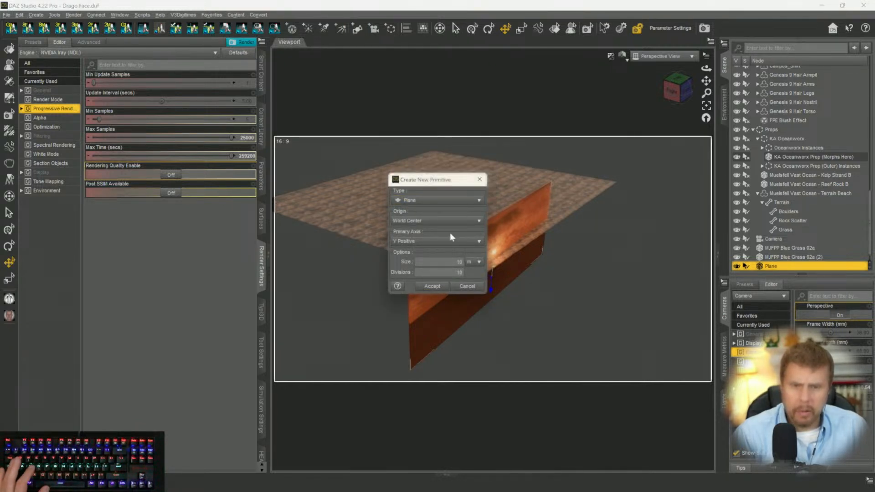
click(435, 286)
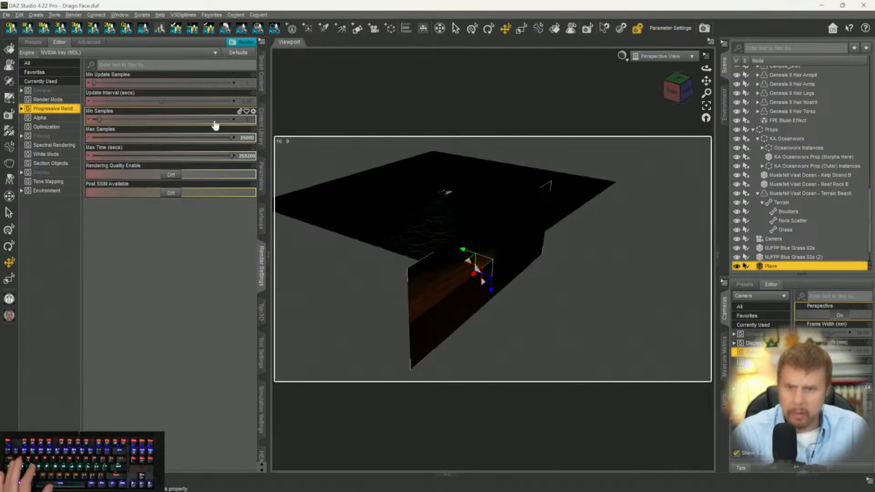
Scale the new plane, Plane (2), to about 1711% and lower it beneath the ocean to a Y Translate of about -3270.
click(261, 188)
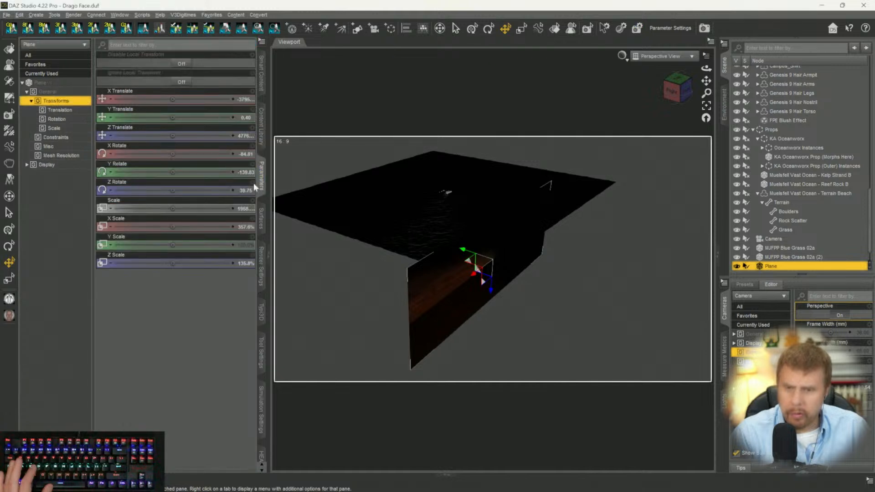
drag(178, 209, 205, 209)
key(ctrl+z)
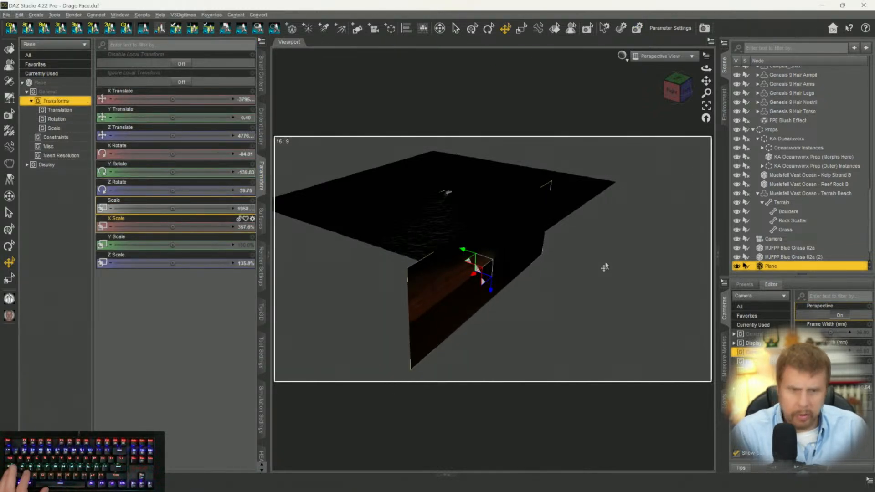
scroll(758, 212, down, 3)
click(766, 266)
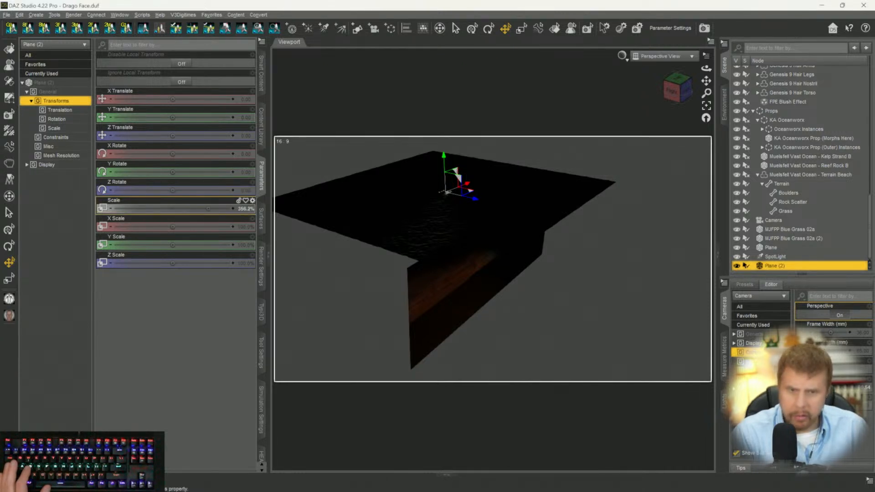
drag(227, 209, 229, 209)
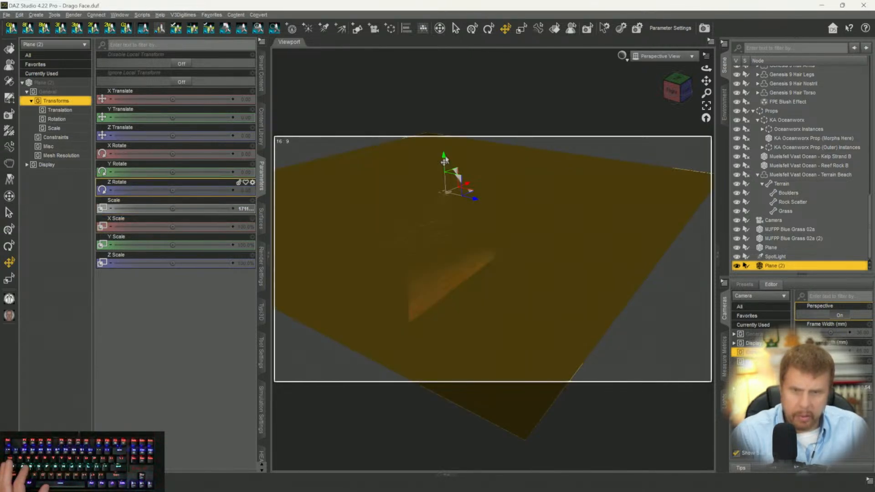
mouse_move(440, 166)
mouse_down()
mouse_move(442, 174)
mouse_move(441, 166)
mouse_up()
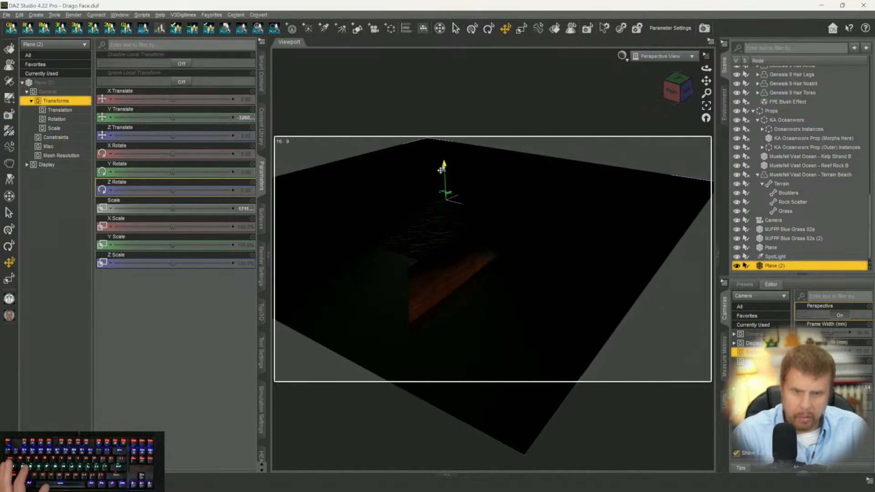
Return the viewport to the scene's Camera view with the Iray preview.
click(647, 56)
click(633, 131)
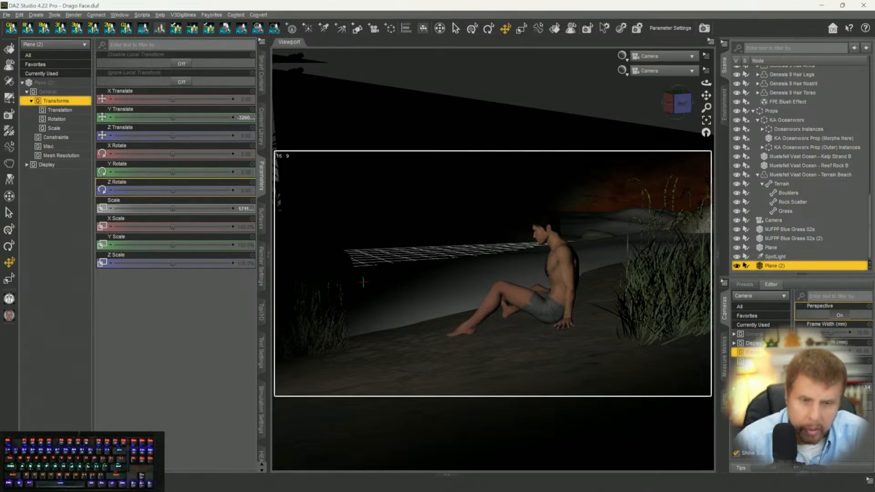
key(ctrl+0)
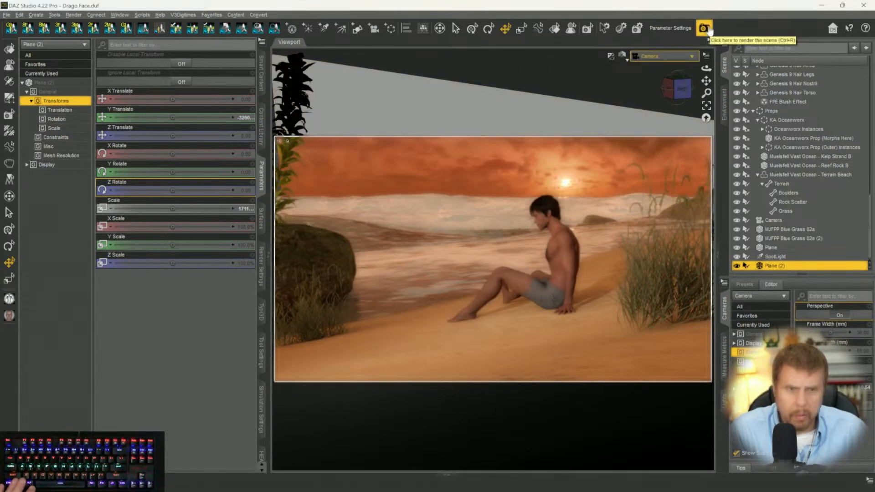
Render the scene again, check the ocean waves in front of the new plane, and cancel the render.
click(707, 28)
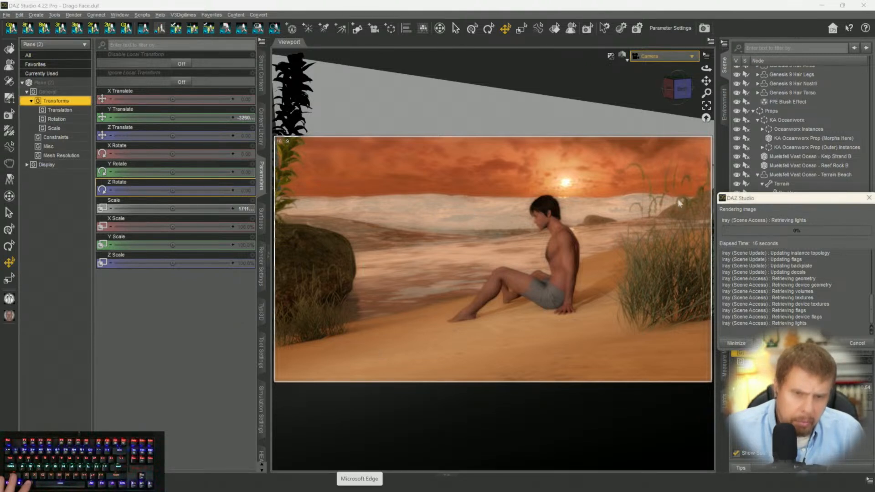
mouse_move(292, 491)
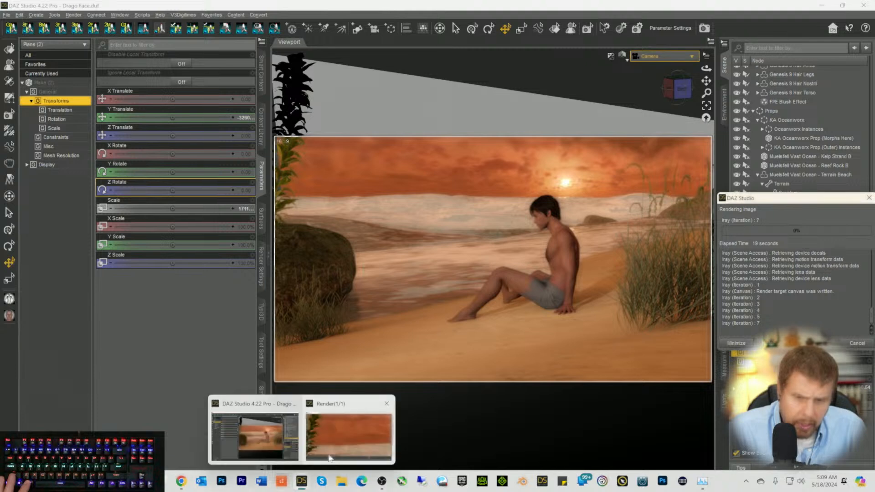
click(330, 456)
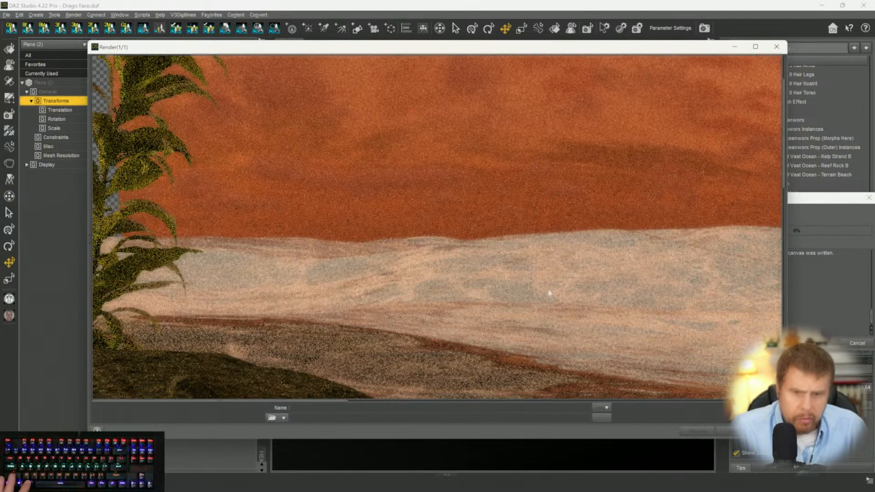
scroll(549, 293, down, 1)
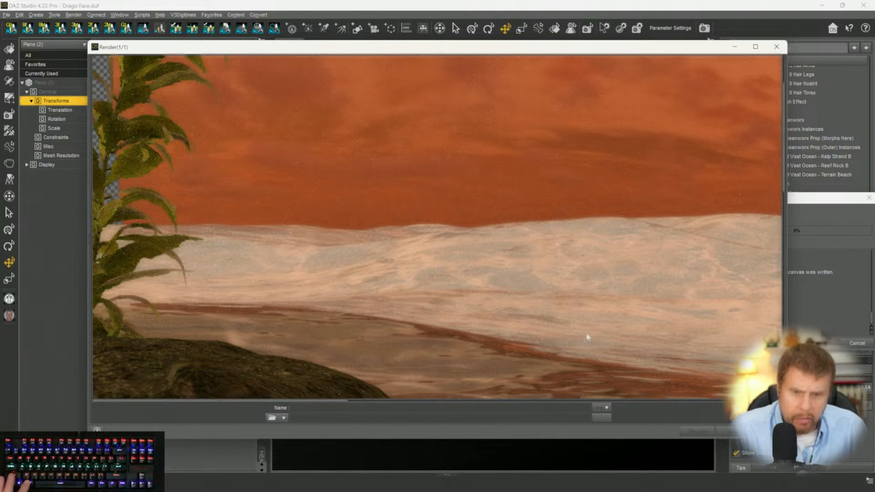
click(777, 46)
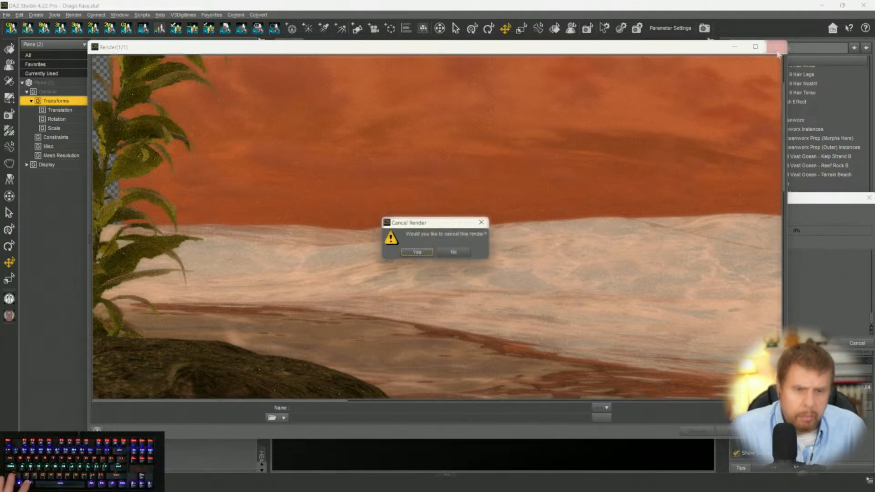
click(417, 252)
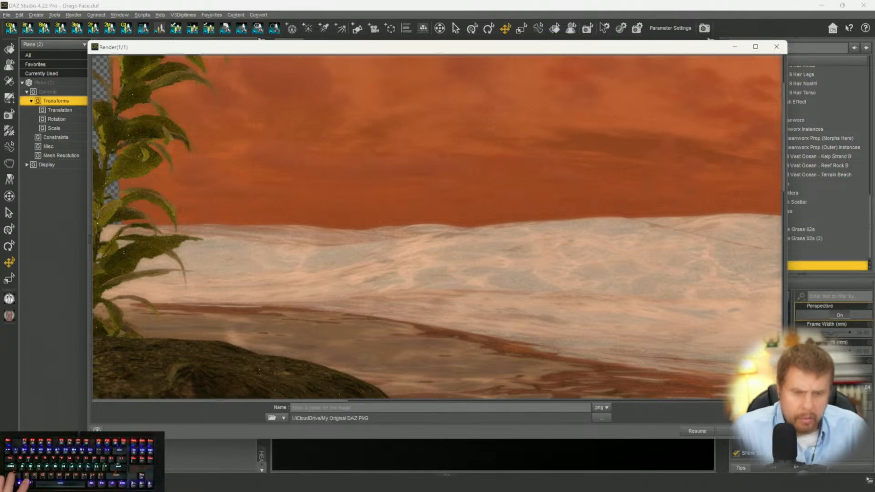
Close the cancelled render and open the surface presets for Plane (2).
click(769, 431)
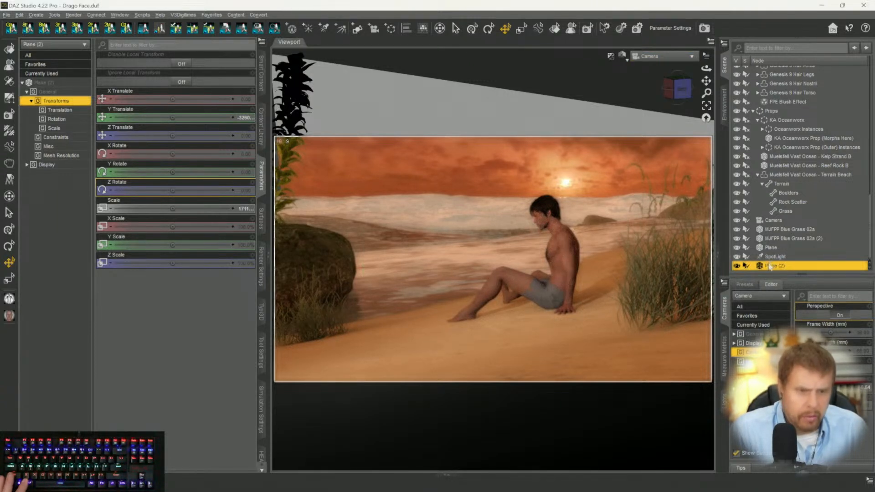
click(261, 73)
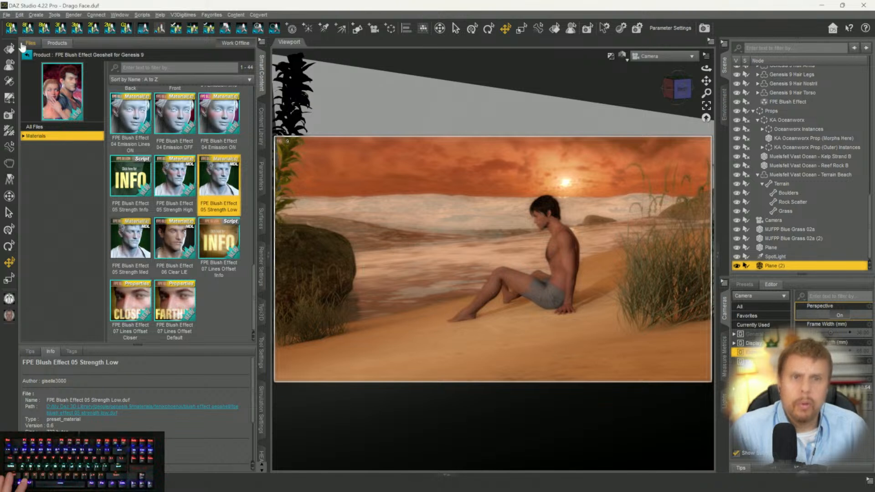
click(29, 44)
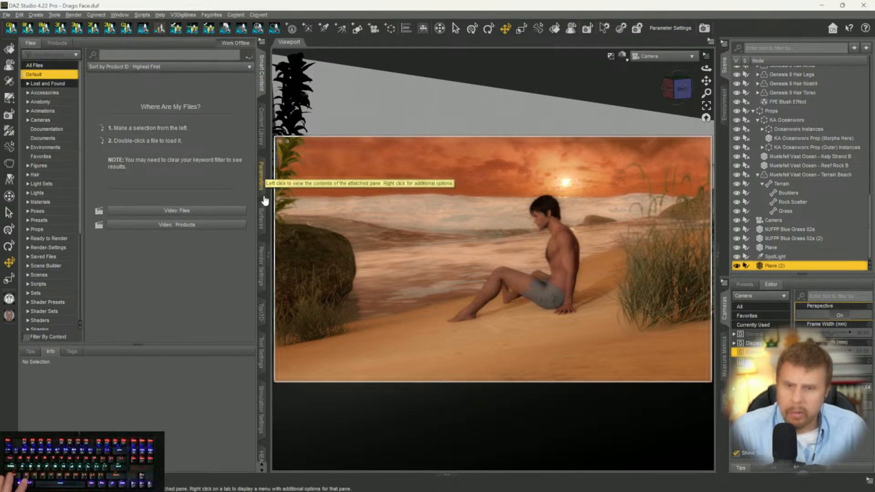
click(261, 217)
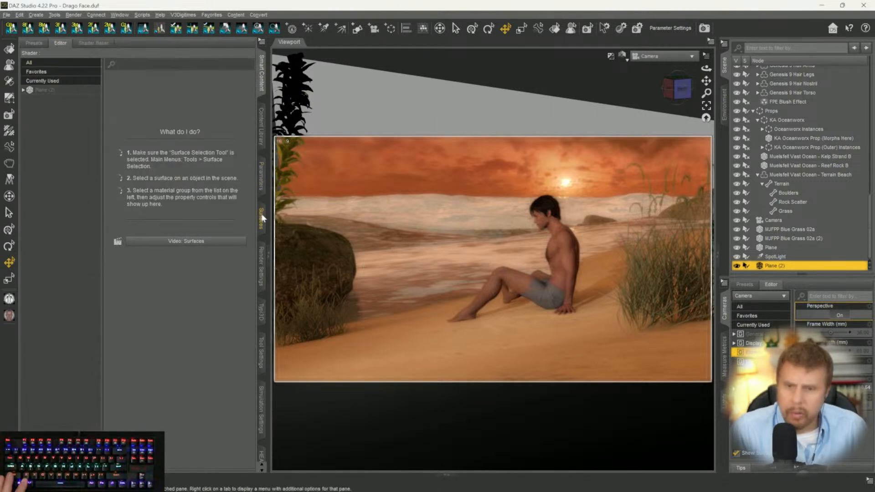
click(45, 91)
click(34, 43)
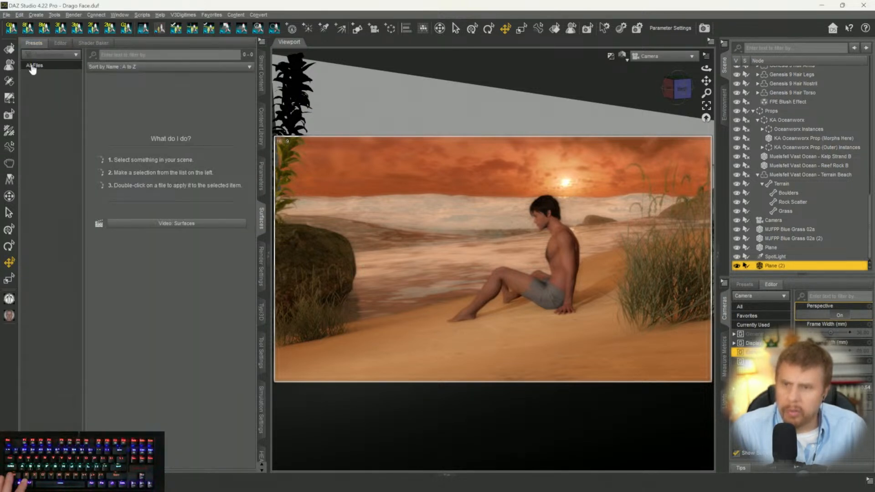
Browse the Default preset categories to Shaders and look through the available shaders for the plane.
click(32, 68)
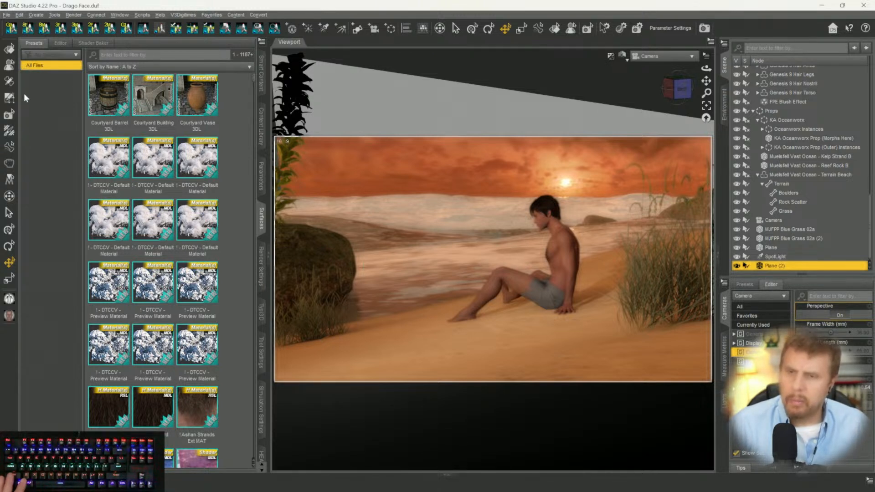
click(25, 67)
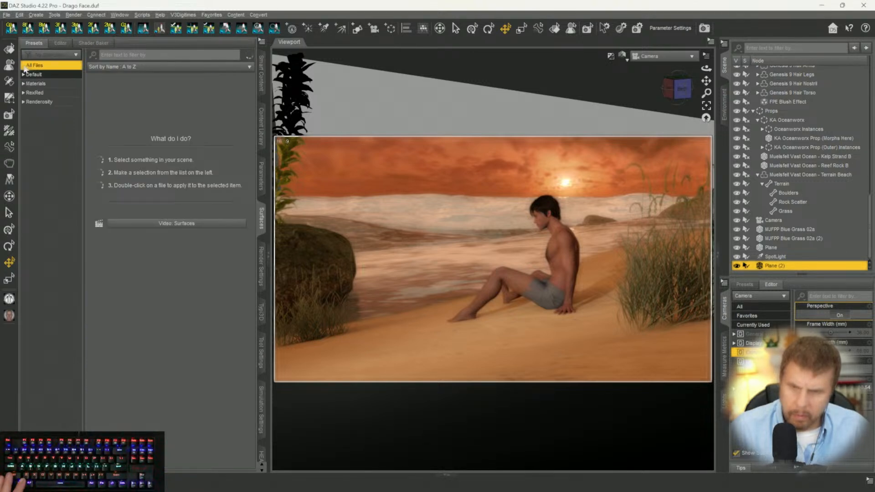
click(24, 75)
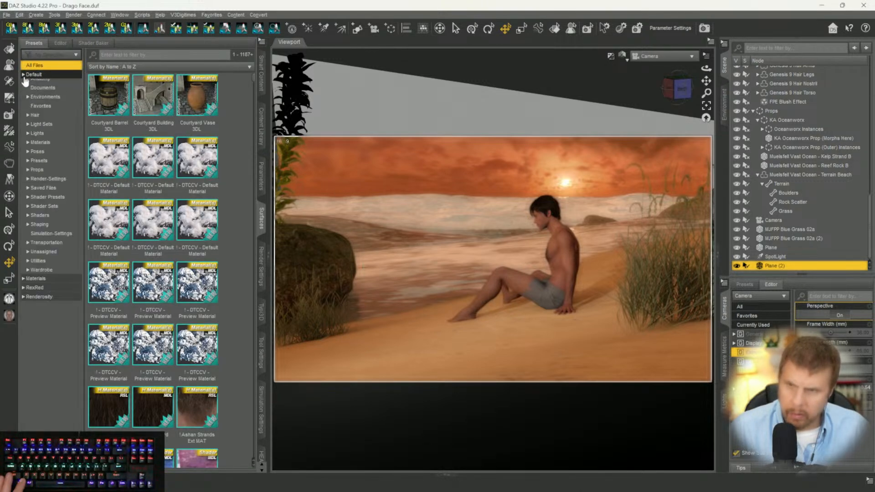
click(27, 239)
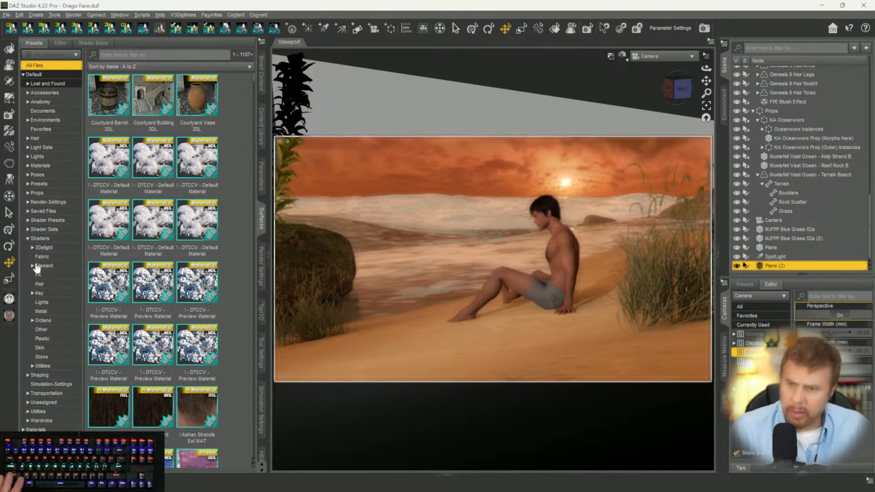
click(45, 240)
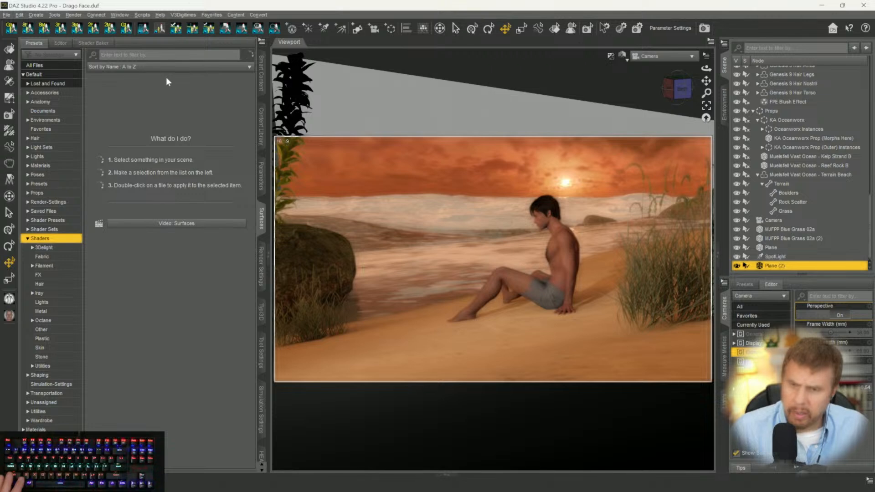
scroll(175, 232, down, 10)
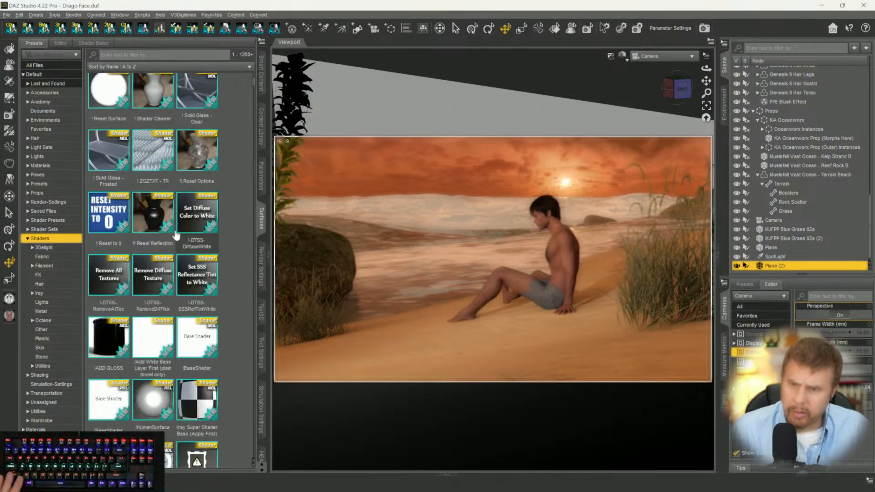
scroll(175, 232, up, 2)
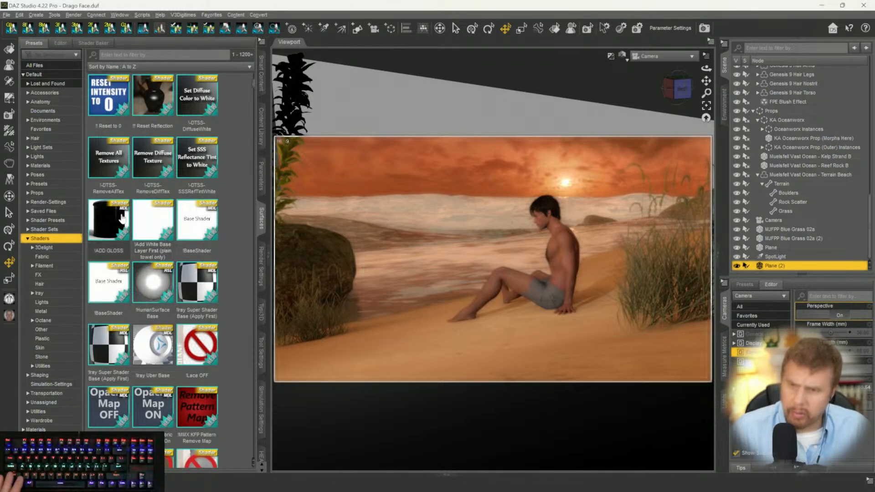
Search the shaders for "Black" and apply the 07_Matte Black shader to Plane (2).
text(Black)
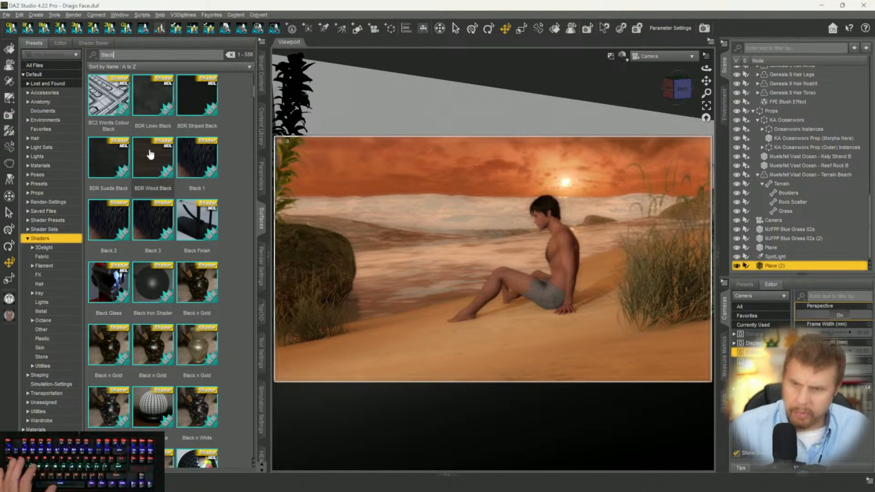
scroll(118, 172, down, 5)
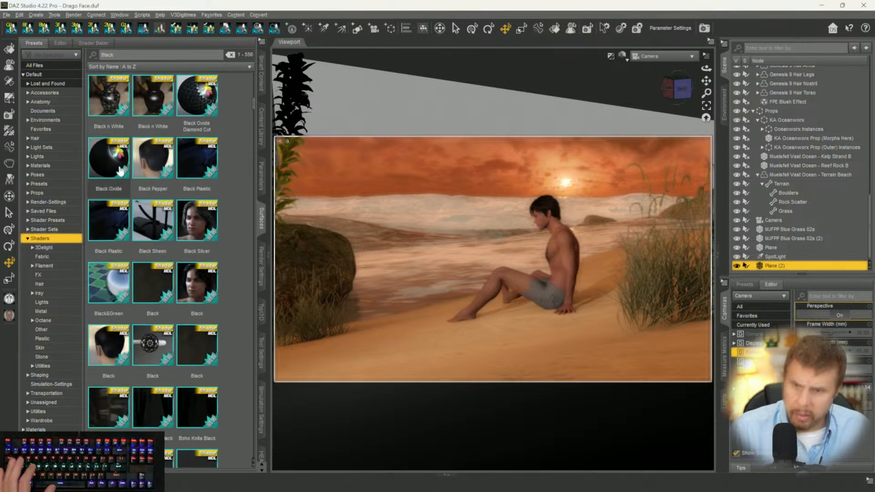
scroll(131, 169, up, 5)
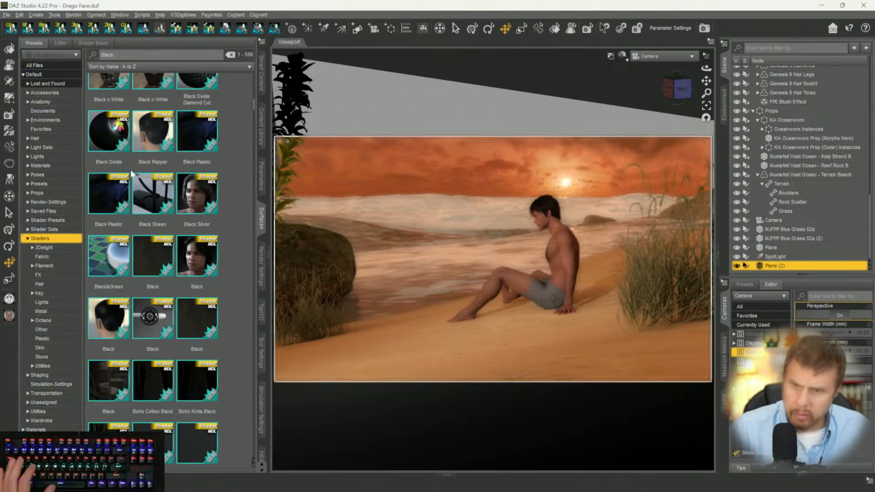
scroll(119, 136, up, 5)
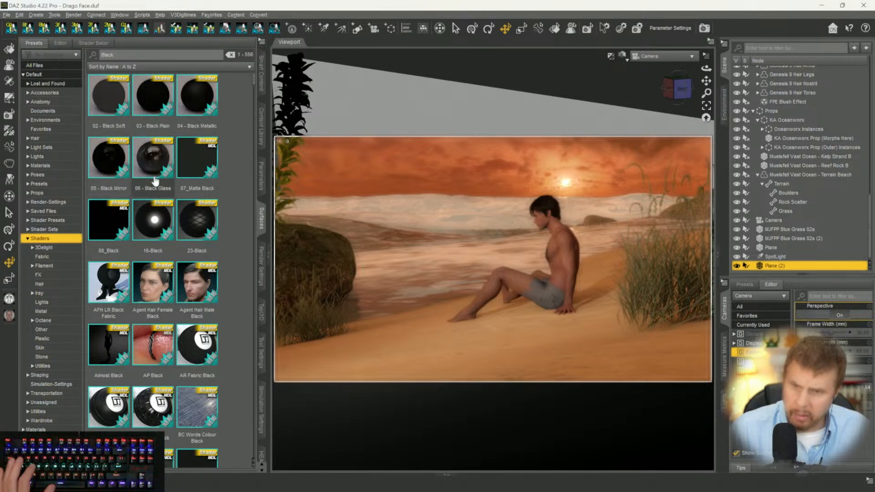
double_click(193, 166)
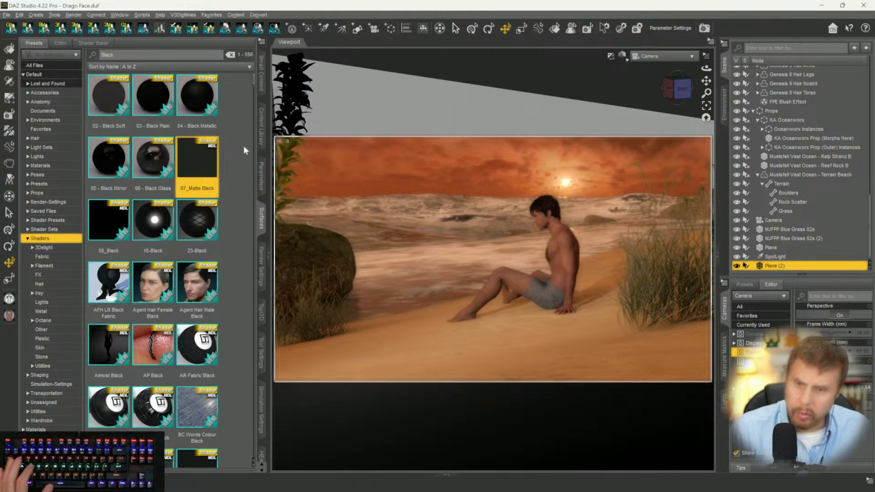
Set the Base Color of Plane (2) to a dark blue of 0.0084, 0.033, 0.070.
click(55, 44)
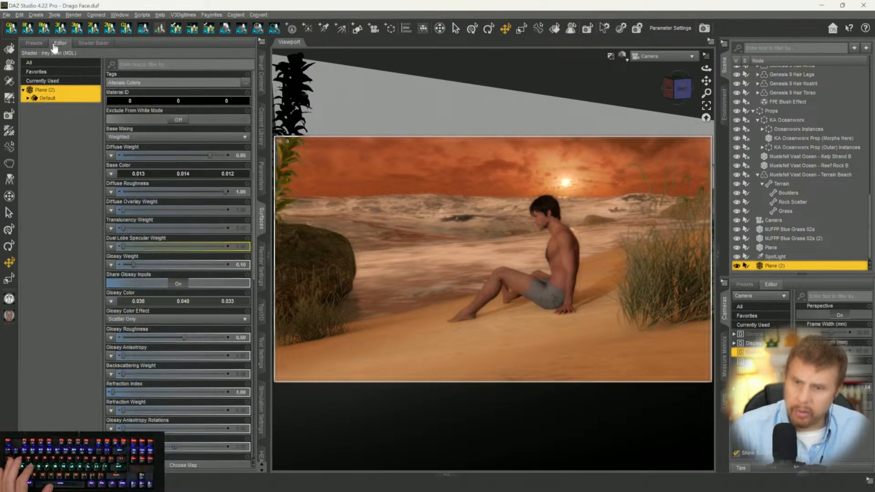
click(164, 173)
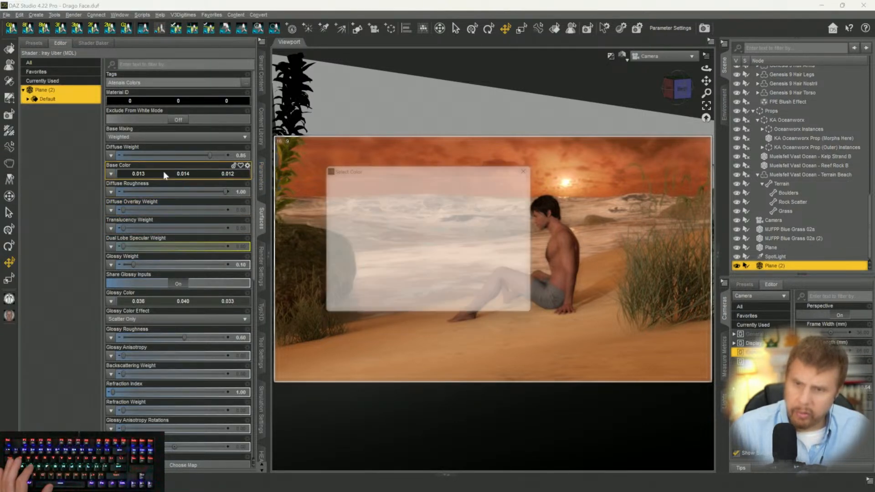
drag(511, 262, 464, 212)
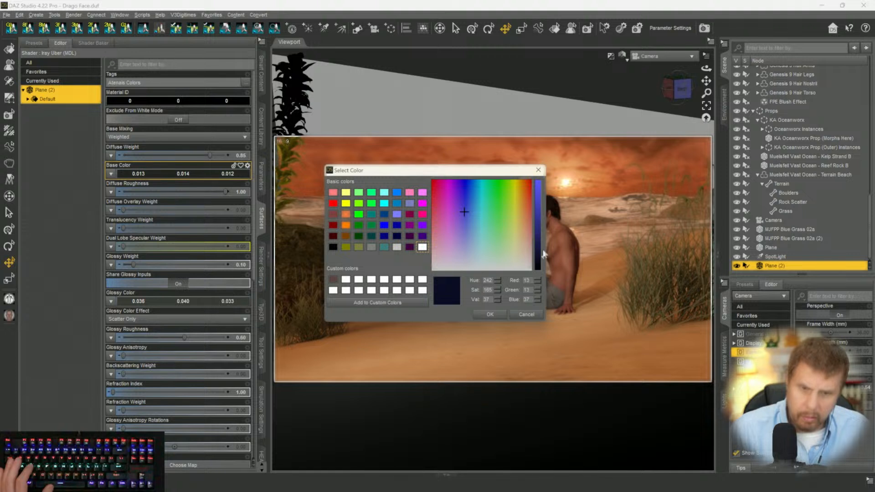
drag(544, 263, 544, 249)
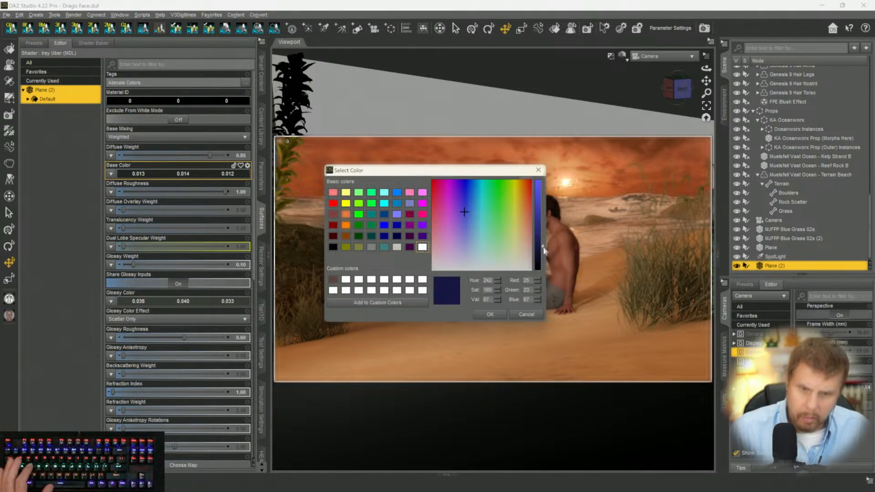
drag(546, 254, 544, 250)
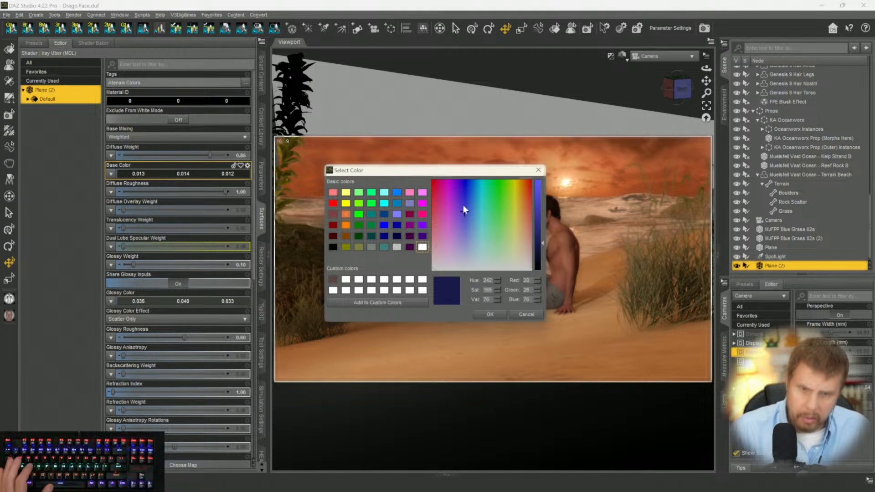
drag(466, 210, 474, 214)
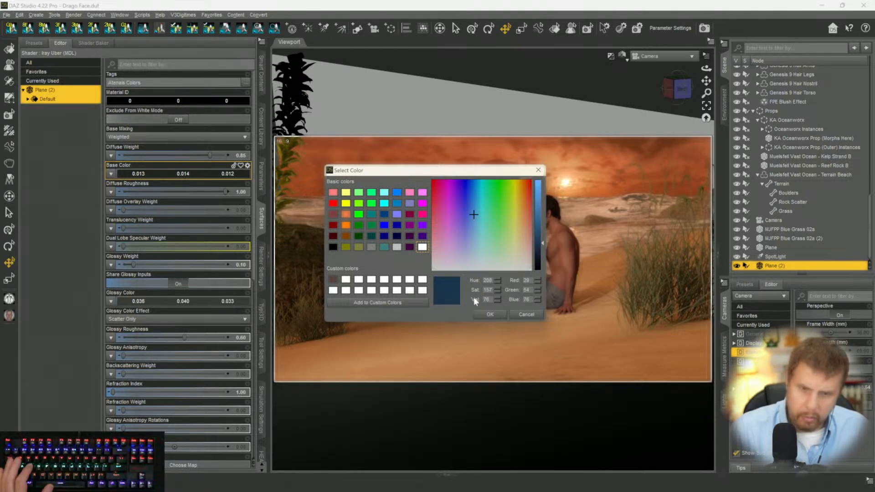
click(485, 318)
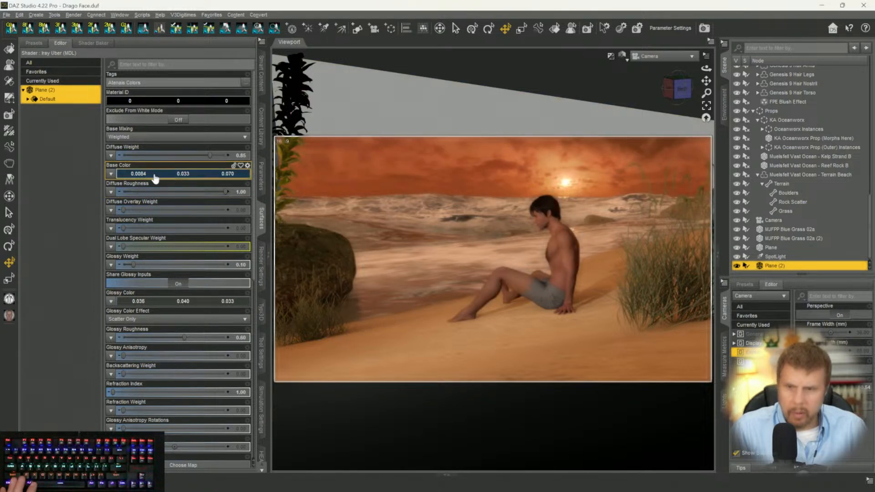
Shift the plane's Base Color to a greyer teal blue of 0.024, 0.060, 0.070.
click(154, 174)
click(478, 214)
drag(479, 216, 479, 236)
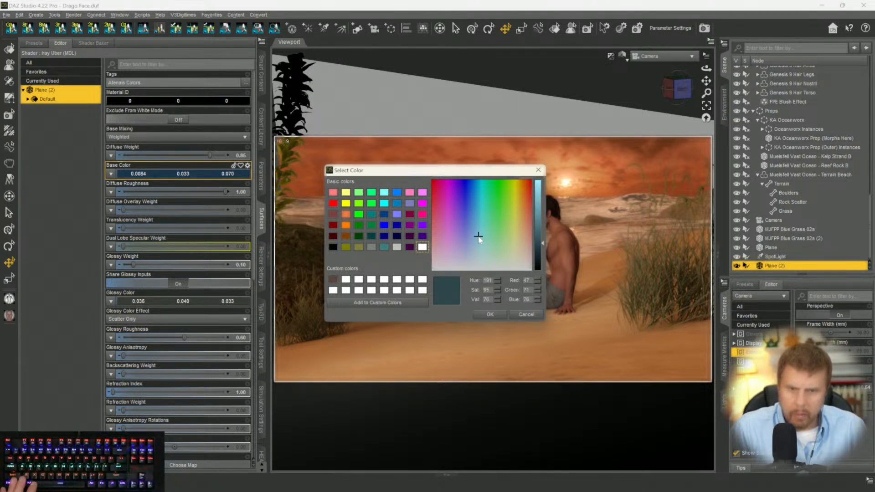
click(486, 315)
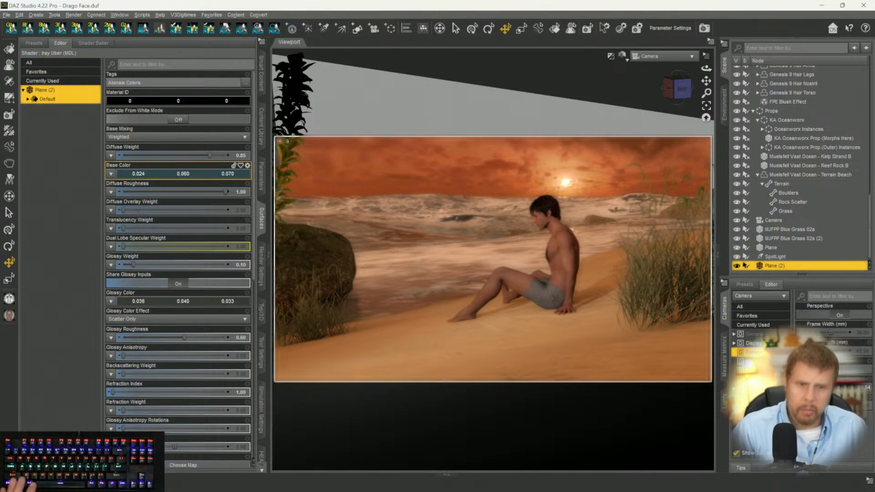
Save the scene and start a new render, bringing its render window to the front.
key(ctrl+s)
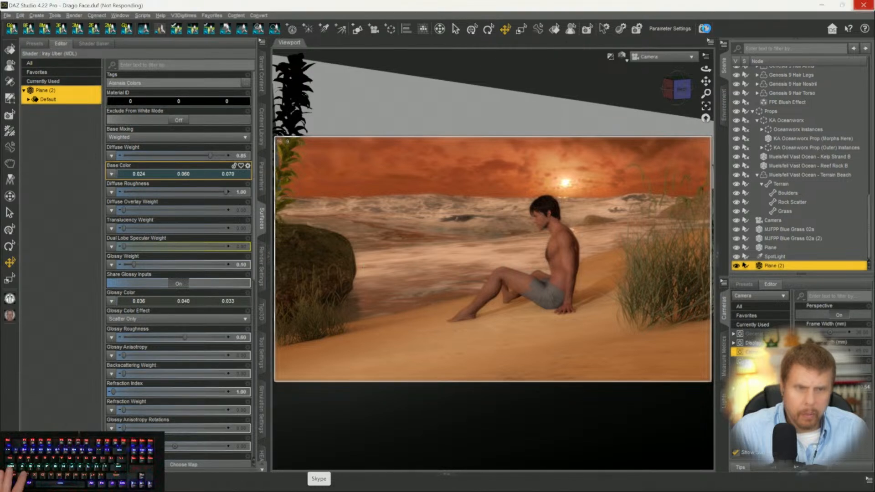
click(704, 28)
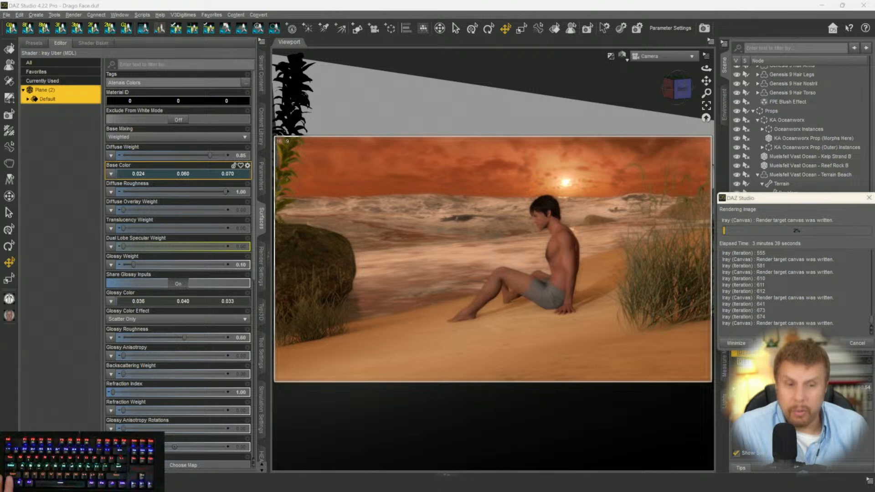
mouse_move(301, 481)
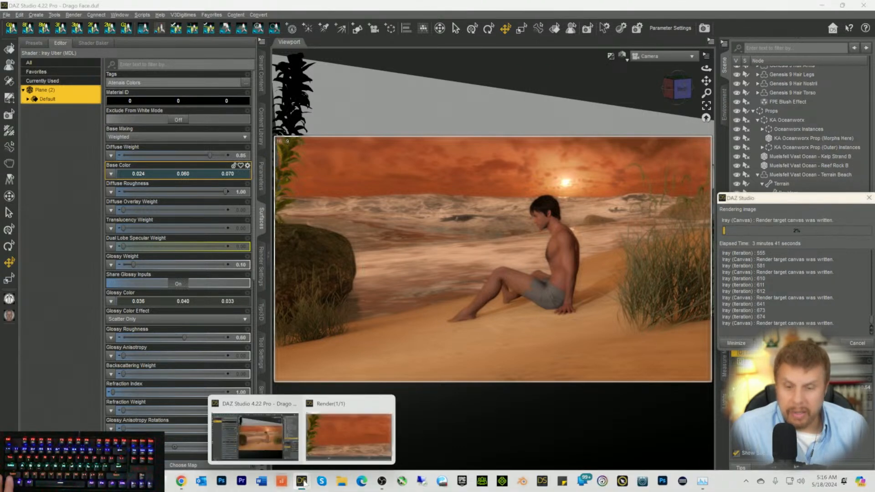
click(343, 438)
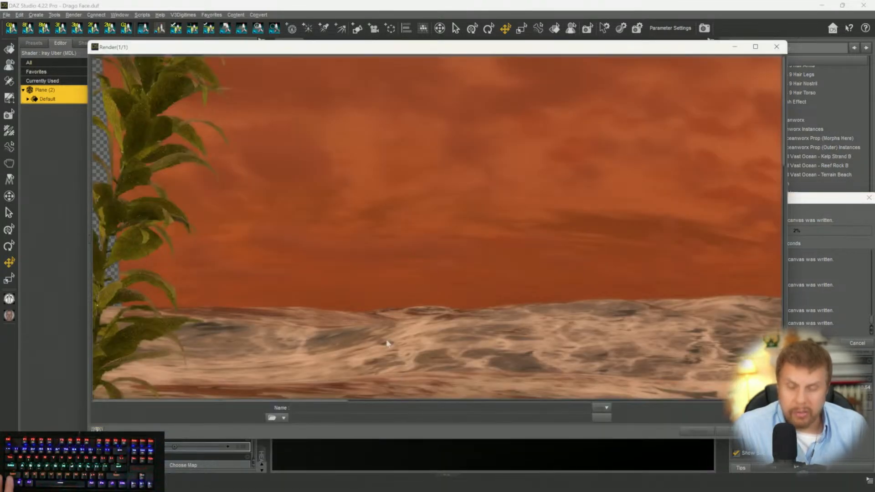
Examine the running render from the ocean horizon, shoreline rock and grass across to the seated figure's legs, face and chest.
scroll(396, 325, down, 5)
scroll(396, 325, down, 5)
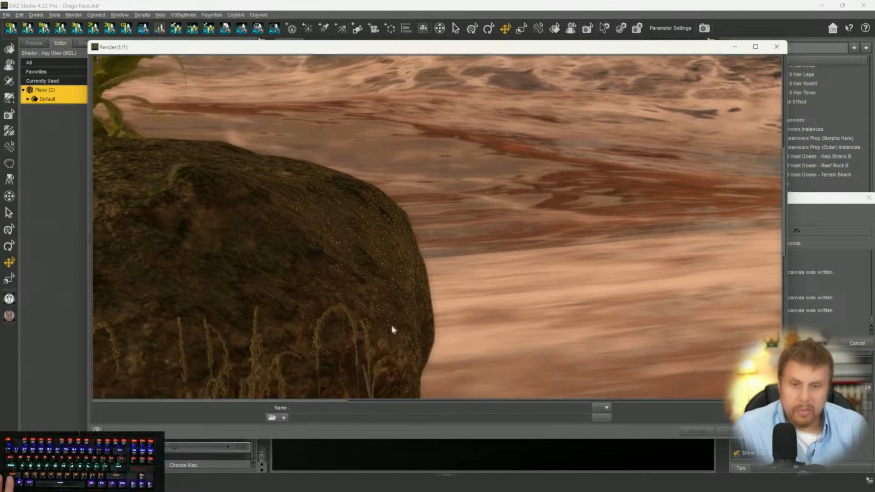
scroll(320, 363, down, 5)
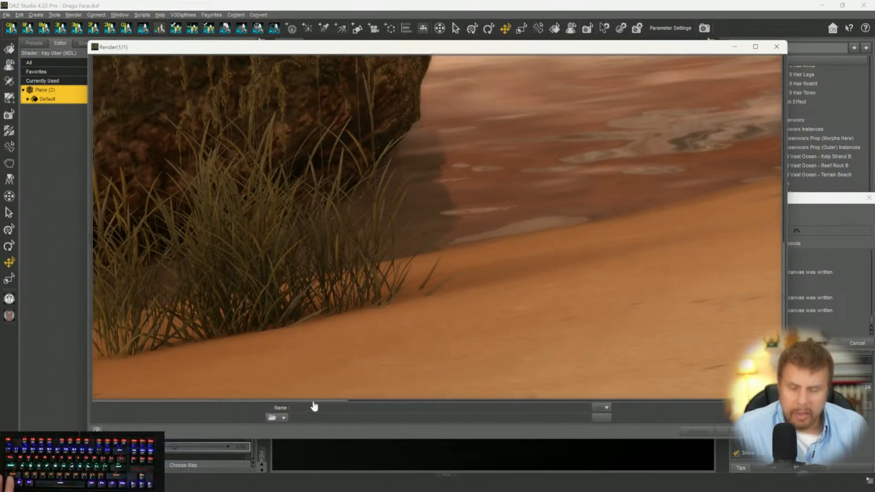
drag(313, 405, 520, 406)
scroll(538, 340, up, 3)
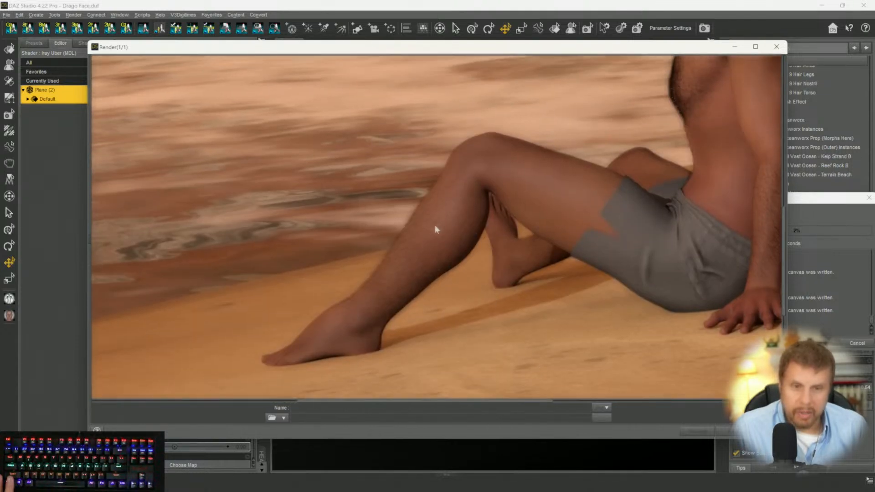
scroll(704, 172, up, 6)
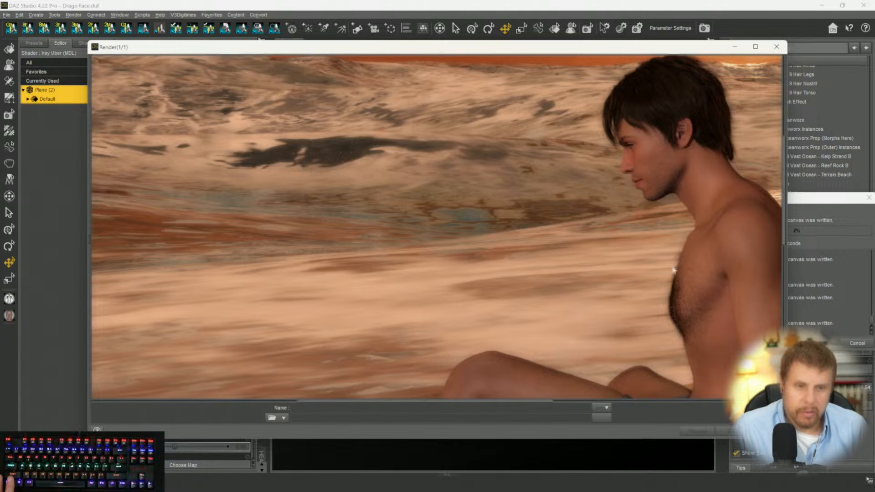
scroll(644, 362, down, 1)
scroll(644, 359, down, 5)
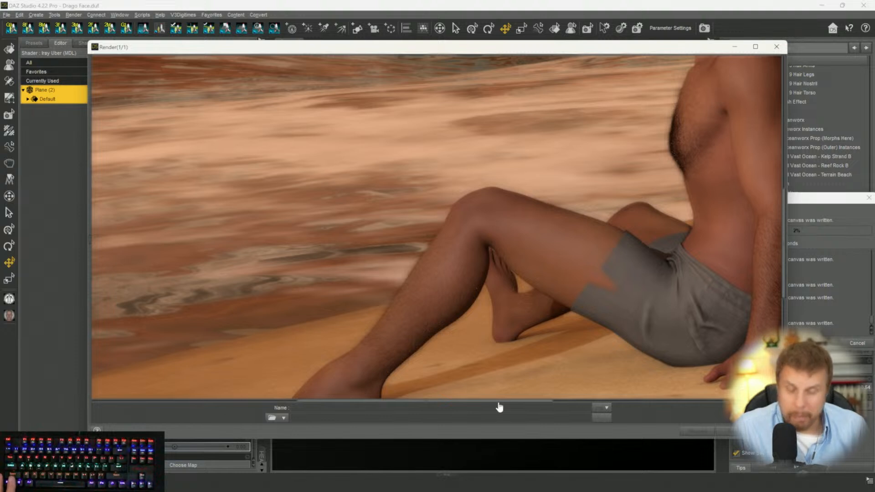
Inspect the whole seated figure in the render against the sun, waves and sand, including the shorts, supporting hand and shadows.
drag(501, 402, 568, 402)
scroll(604, 387, up, 8)
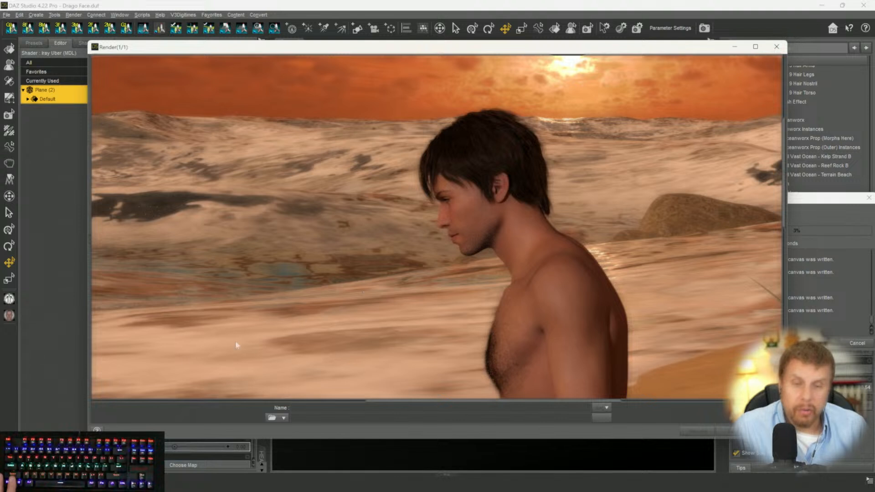
scroll(177, 358, down, 8)
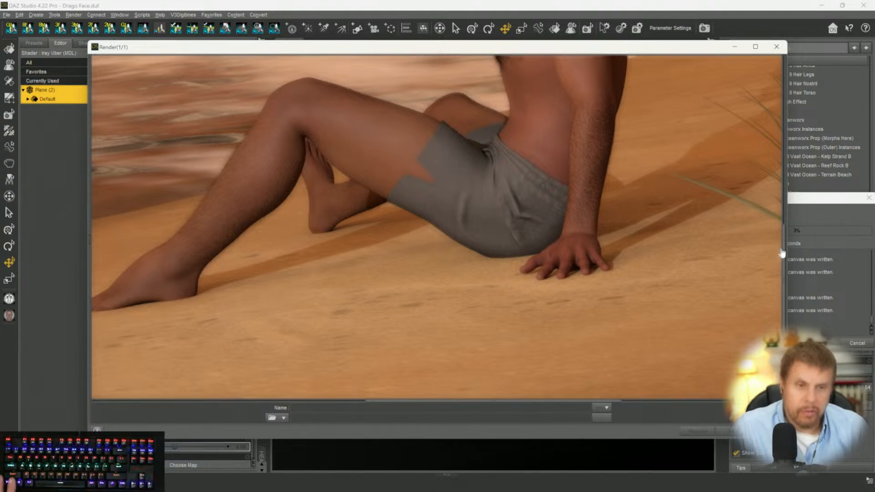
drag(783, 276, 783, 160)
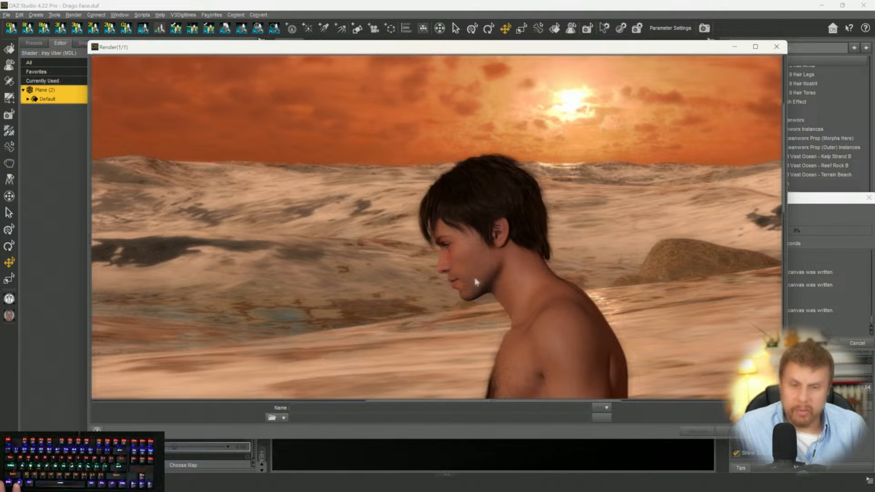
scroll(510, 313, down, 10)
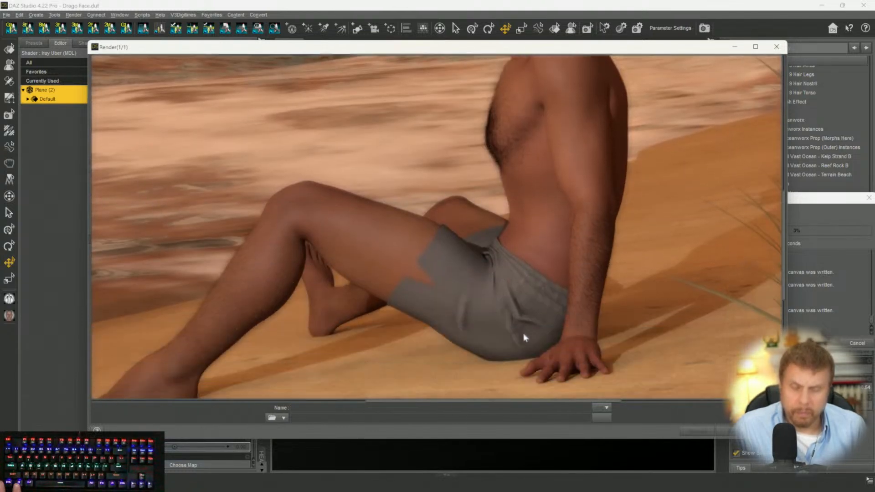
scroll(228, 286, up, 5)
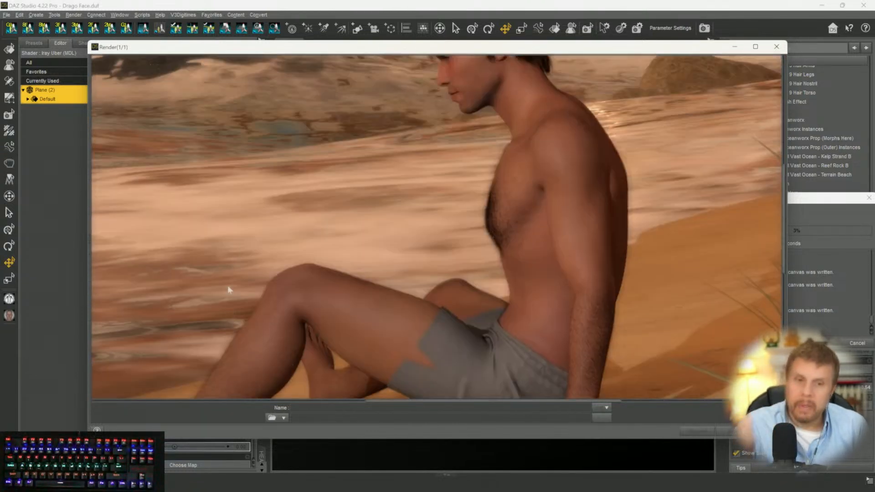
scroll(228, 289, up, 3)
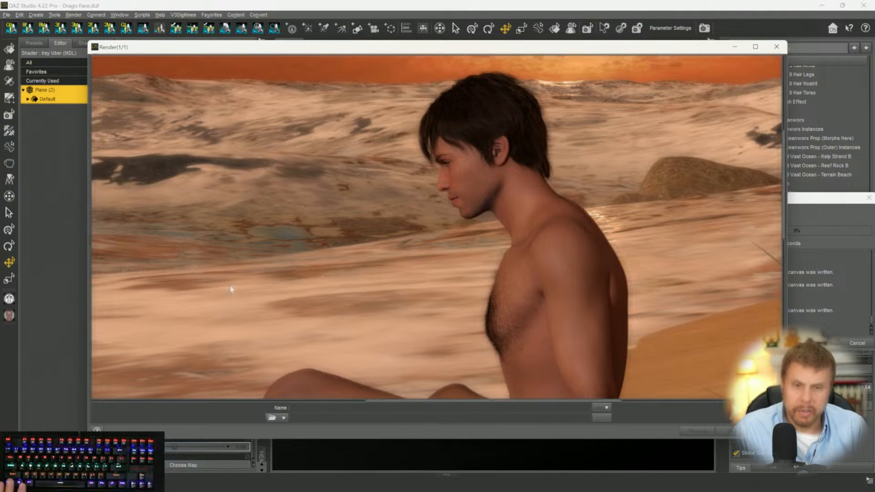
scroll(230, 287, down, 3)
scroll(230, 286, down, 5)
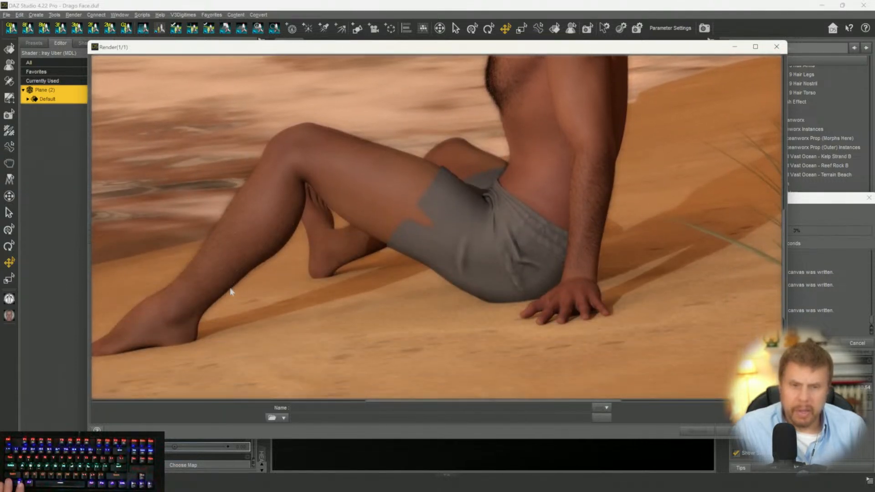
scroll(230, 291, up, 1)
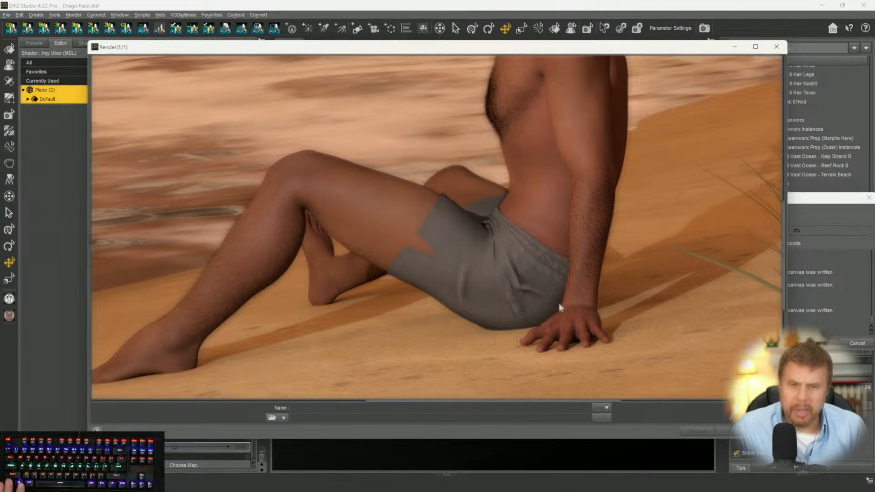
scroll(526, 260, up, 2)
scroll(518, 322, up, 4)
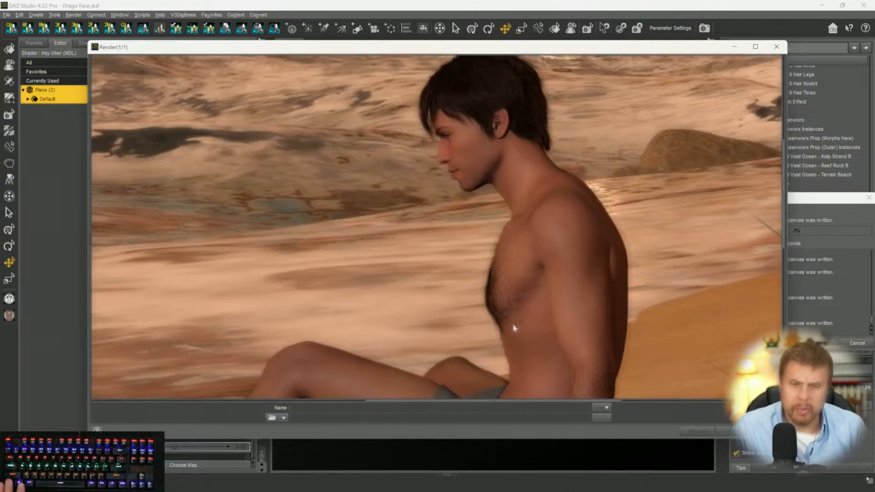
scroll(513, 324, down, 4)
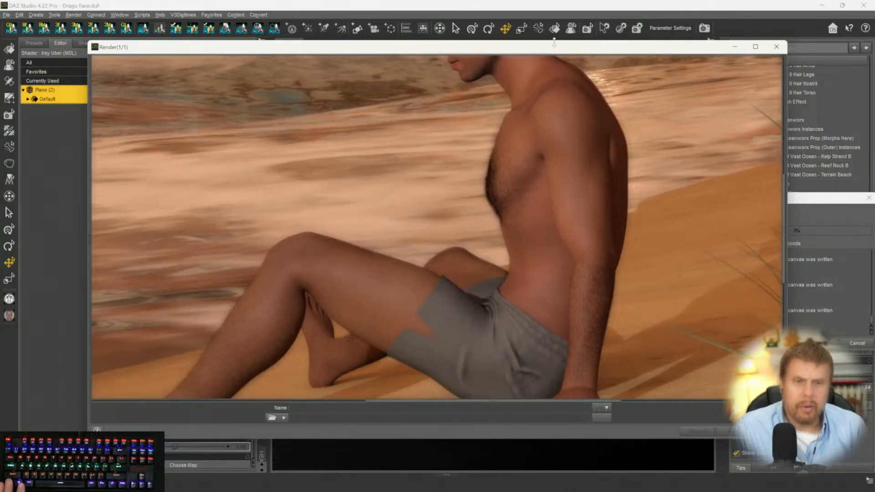
Move the render window off the render progress dialog and bring the figure's head and the sun into view.
drag(551, 51, 484, 49)
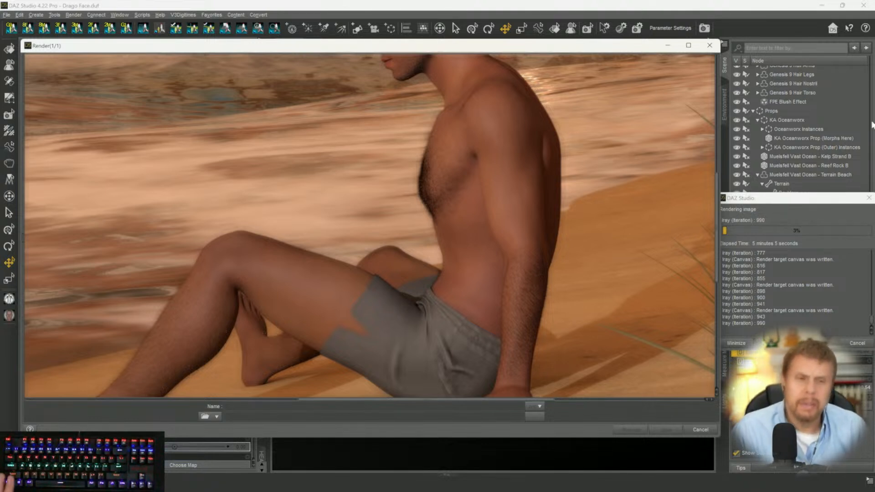
drag(717, 230, 718, 198)
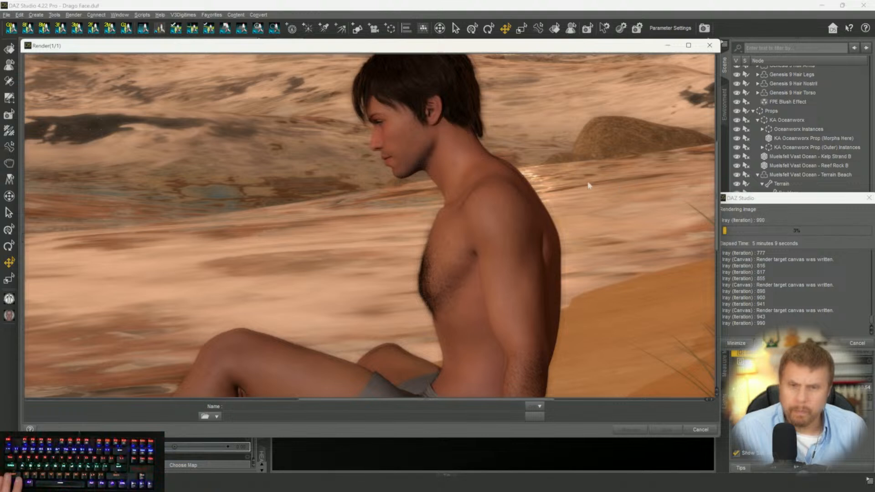
scroll(594, 183, up, 2)
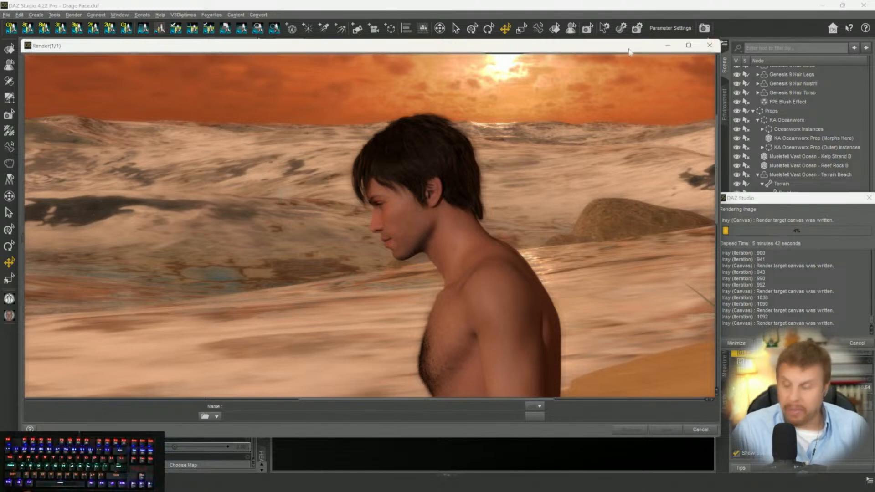
Check the skin, body hair, shorts, hand and foot of the seated figure in the refining render.
scroll(584, 196, down, 5)
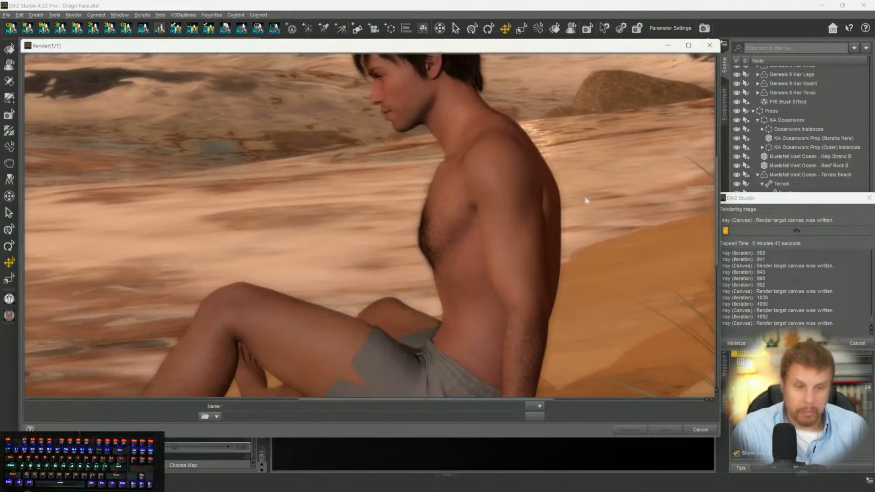
scroll(591, 196, down, 4)
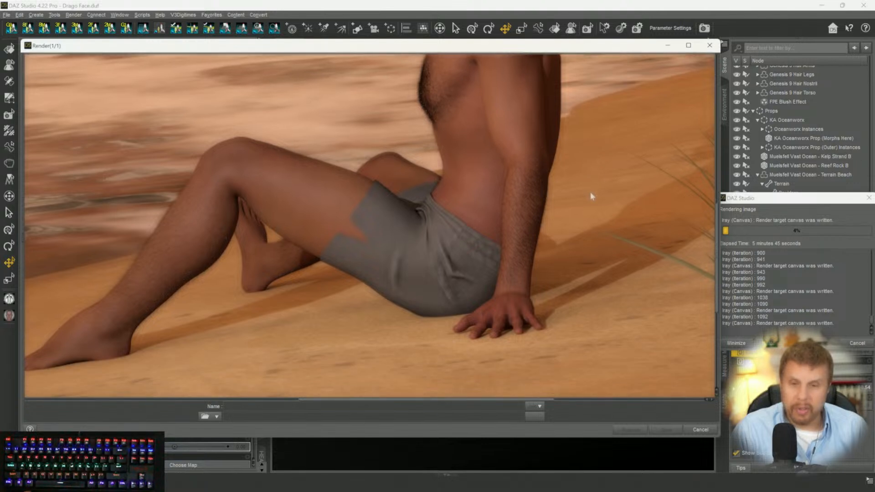
scroll(592, 196, up, 4)
scroll(591, 196, up, 3)
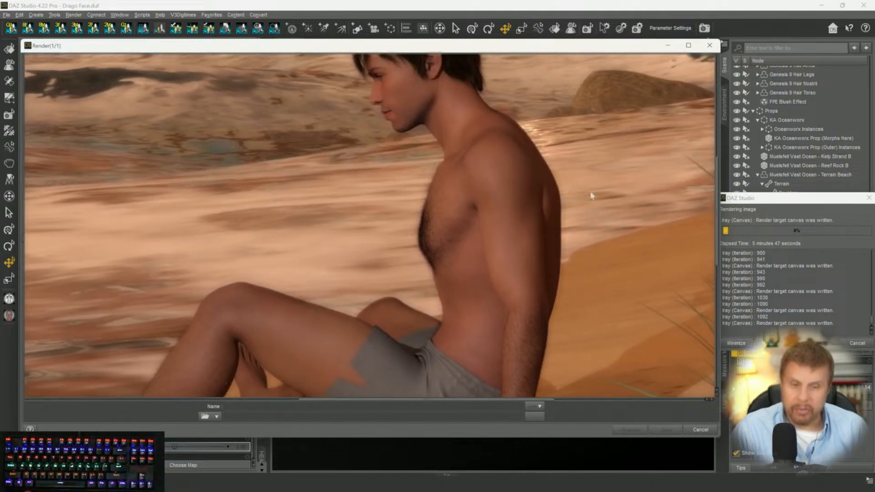
scroll(506, 203, down, 3)
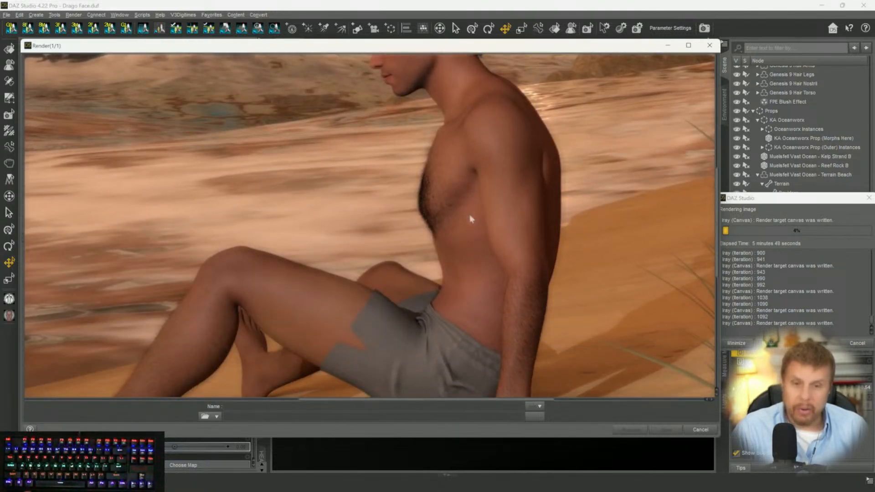
scroll(513, 274, down, 2)
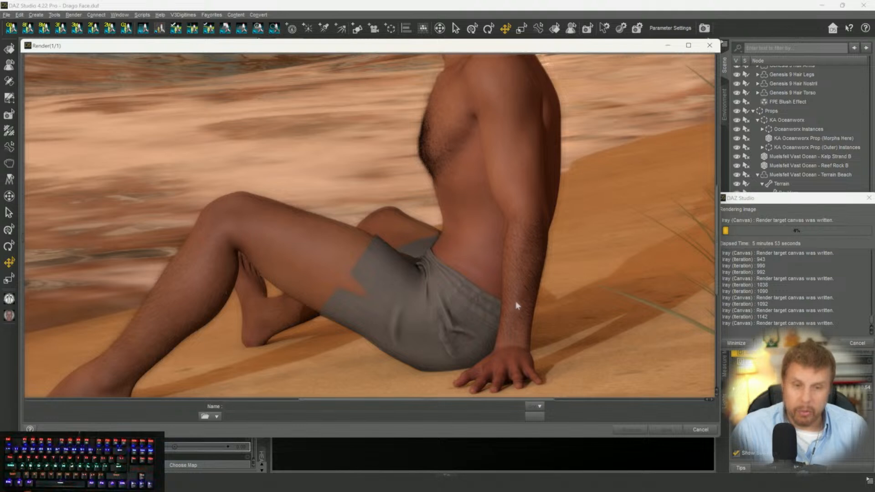
scroll(526, 265, down, 2)
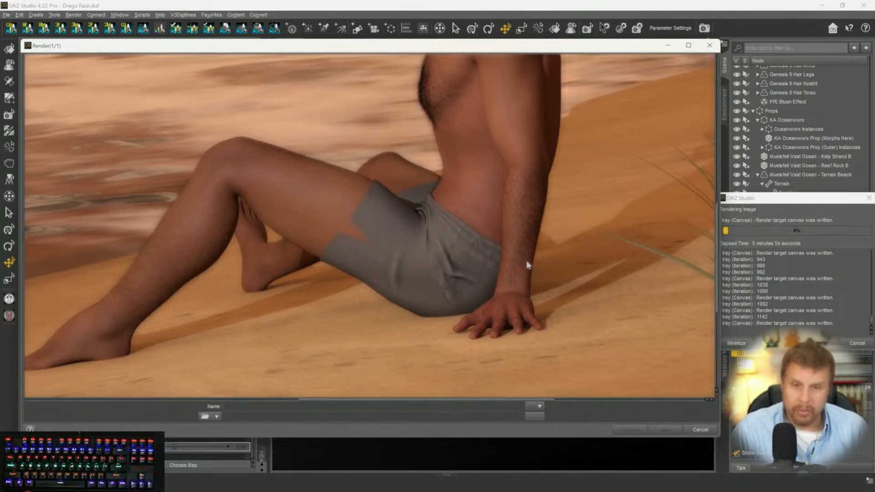
scroll(526, 264, up, 1)
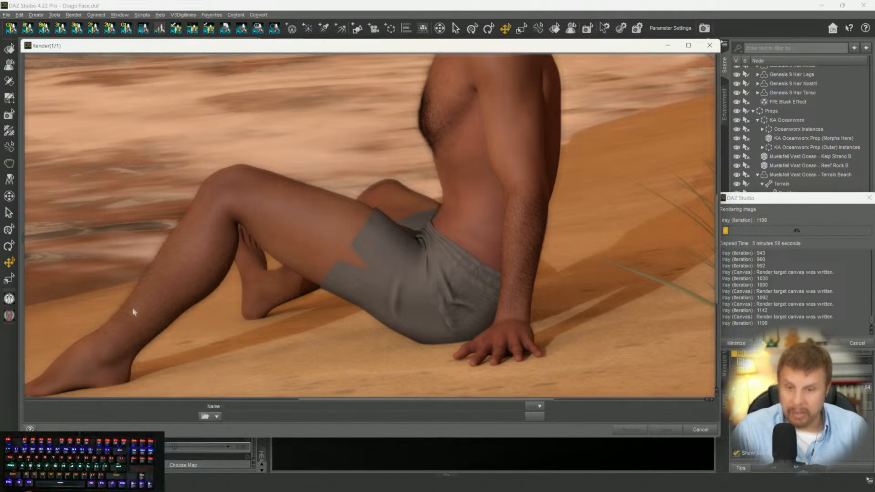
scroll(93, 330, down, 1)
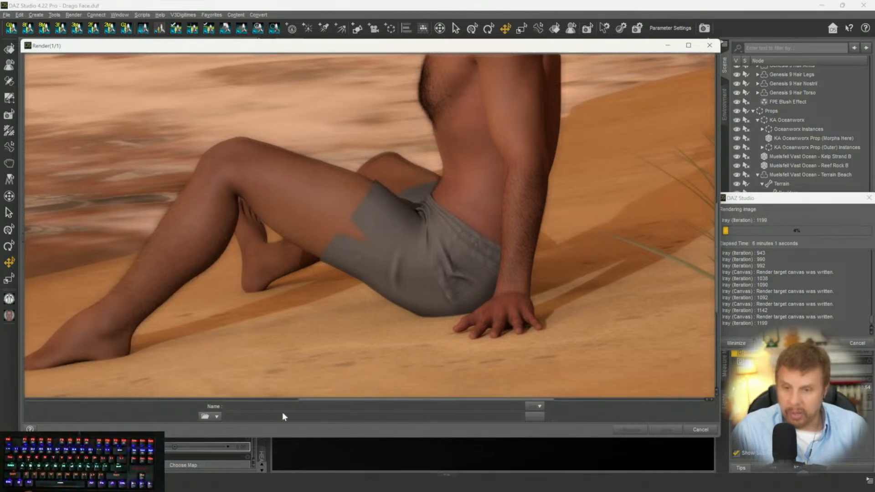
drag(332, 400, 285, 400)
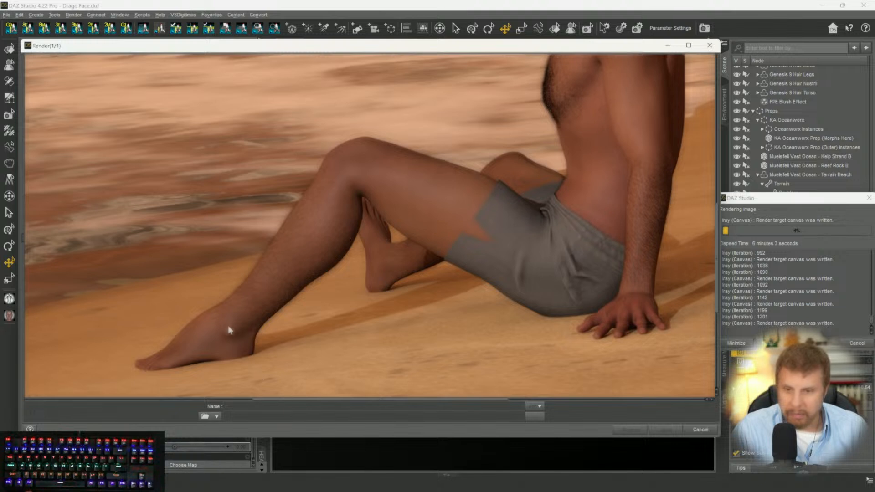
scroll(255, 336, up, 7)
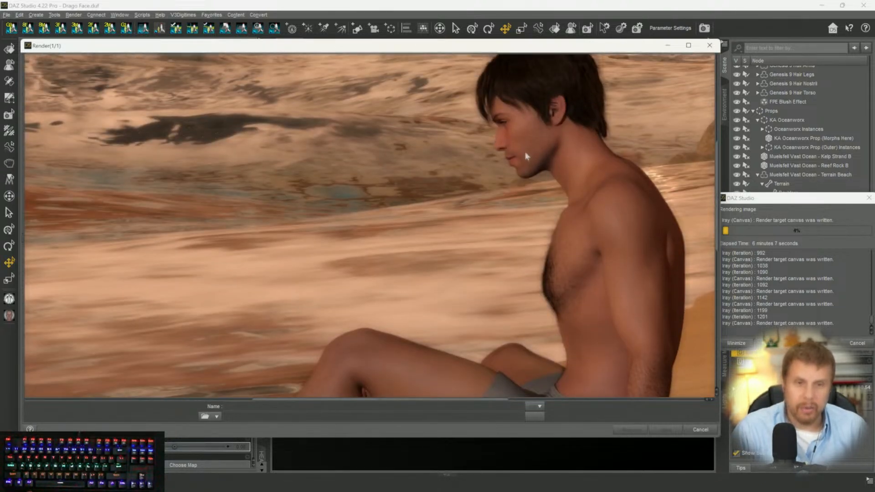
scroll(649, 198, down, 4)
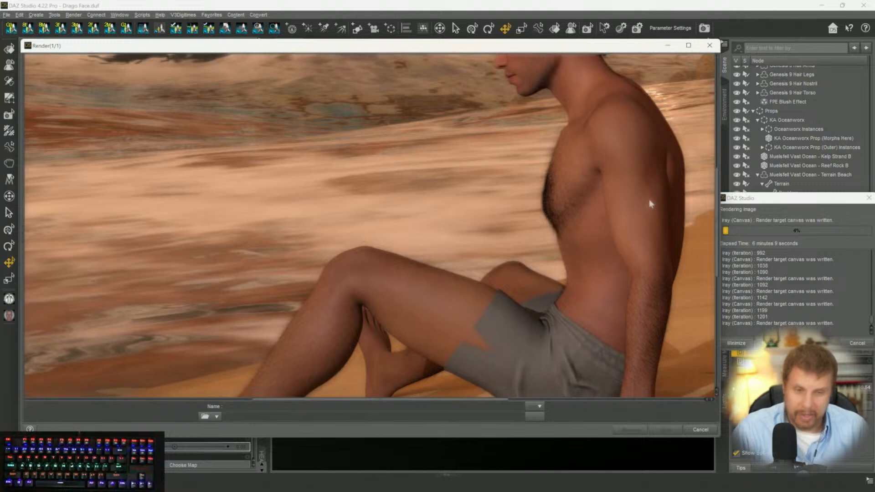
scroll(650, 197, up, 4)
scroll(651, 195, up, 3)
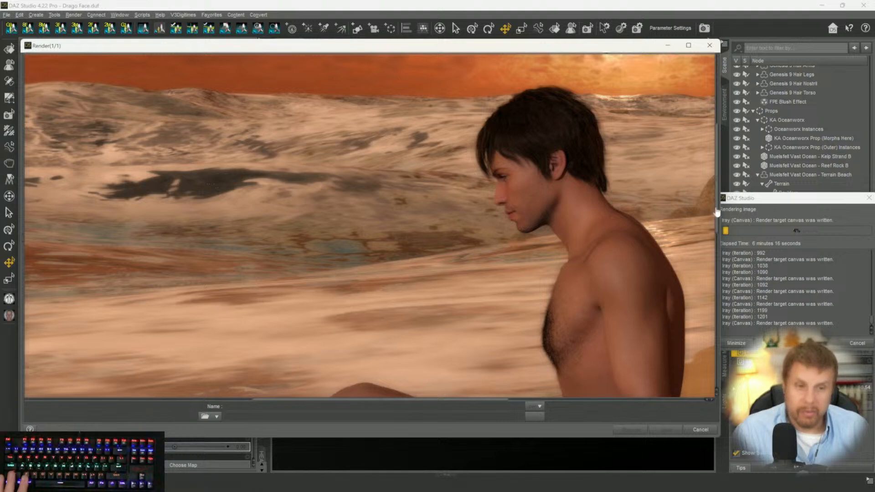
Review the render's overall composition, from the figure and setting sun to the ocean waves, horizon and clouded sky.
drag(717, 212, 719, 313)
scroll(652, 188, up, 10)
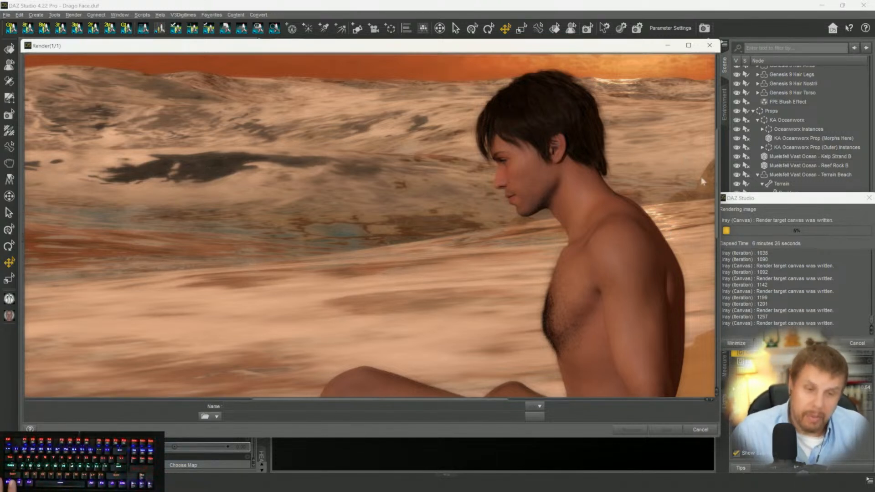
drag(716, 210, 734, 246)
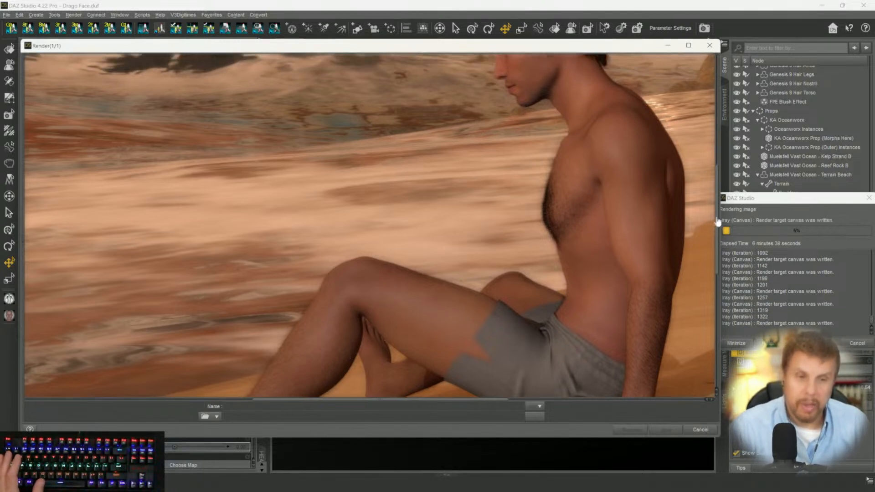
drag(718, 220, 726, 165)
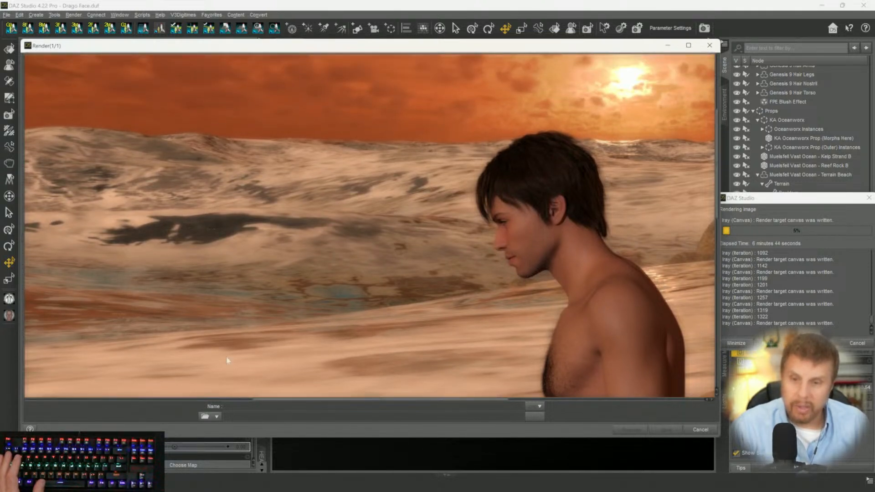
drag(410, 405, 224, 416)
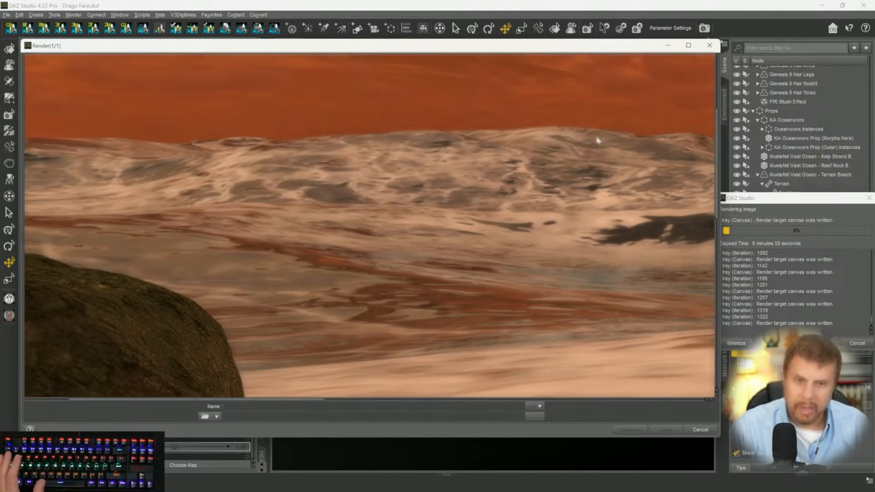
scroll(411, 139, up, 5)
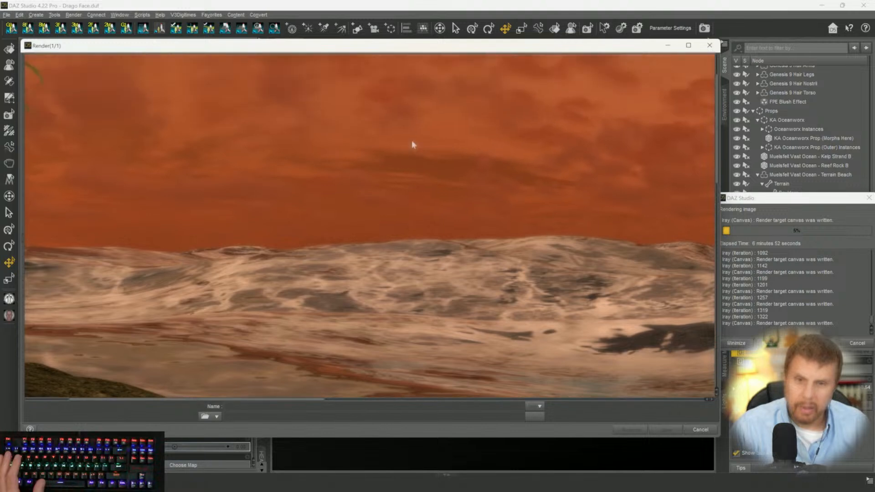
Examine the ocean surface in the render from the wave crests at the horizon down to the shoreline beside the mossy boulder.
scroll(412, 148, down, 2)
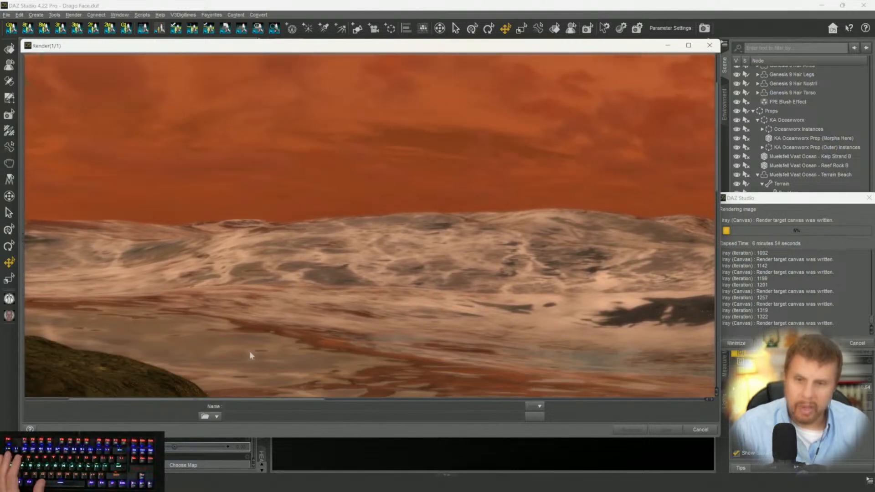
scroll(373, 351, down, 6)
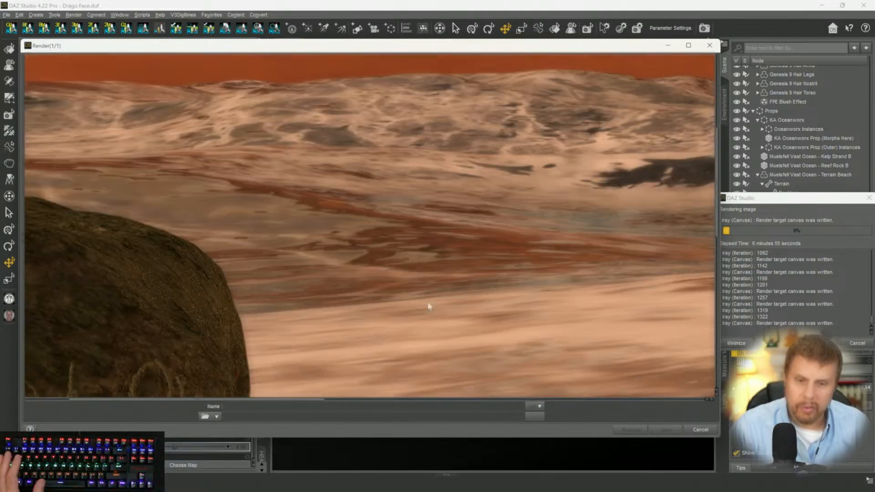
scroll(436, 288, down, 6)
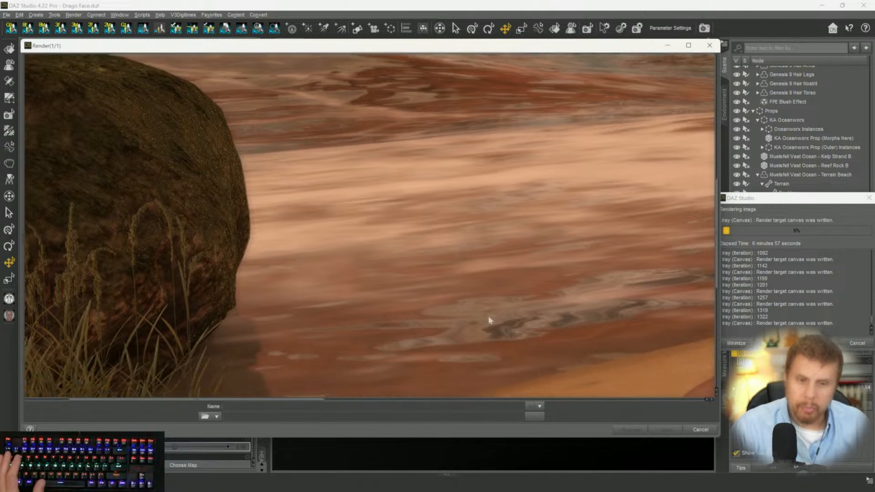
scroll(488, 320, down, 3)
scroll(485, 316, up, 3)
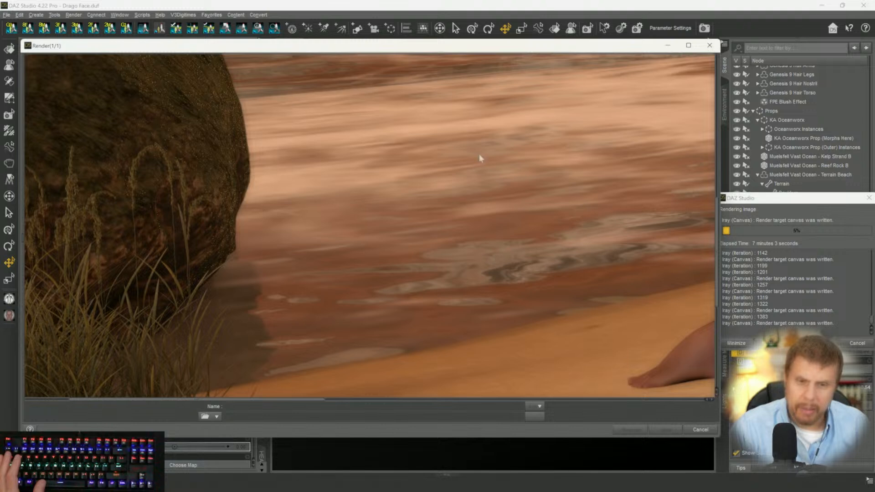
scroll(461, 196, up, 8)
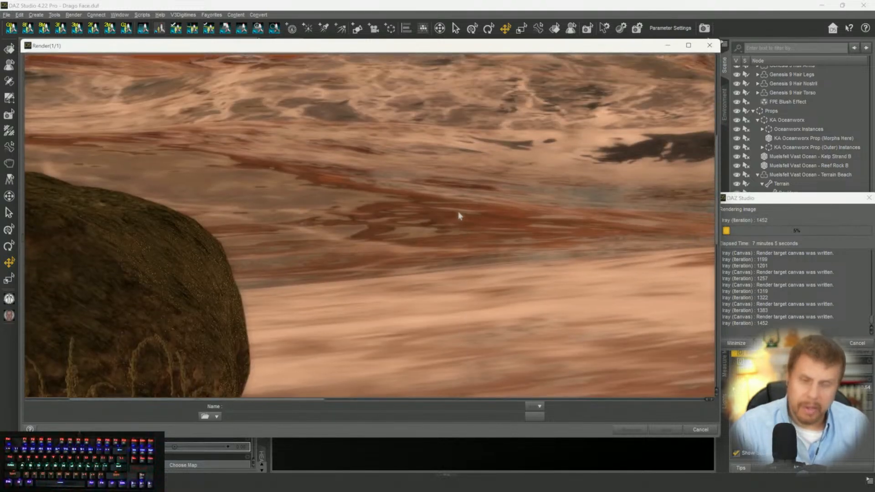
scroll(458, 211, up, 3)
scroll(318, 229, down, 3)
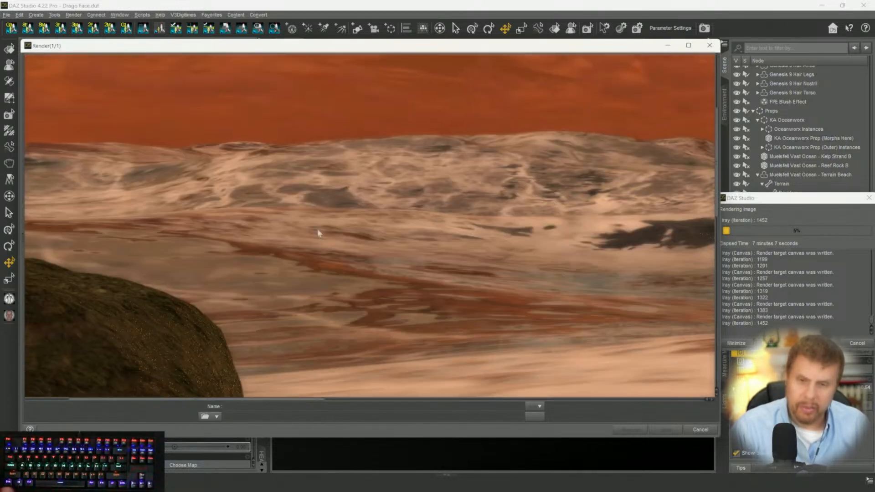
scroll(401, 250, down, 3)
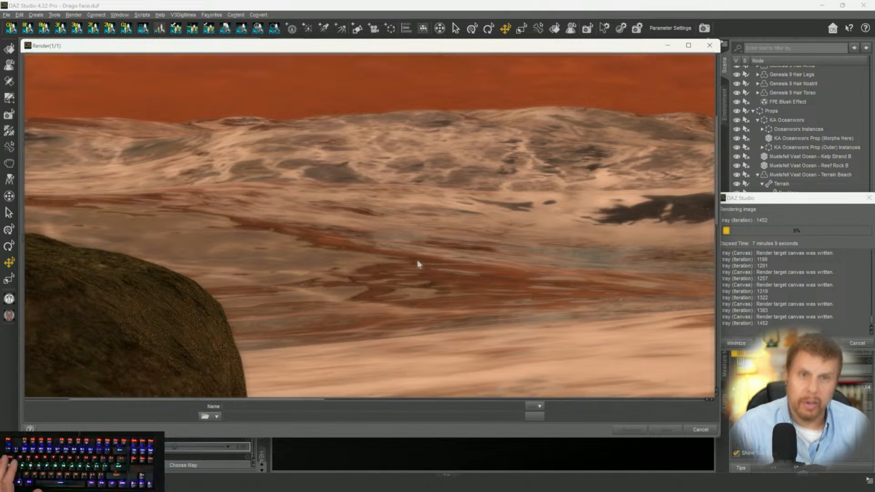
scroll(420, 316, down, 6)
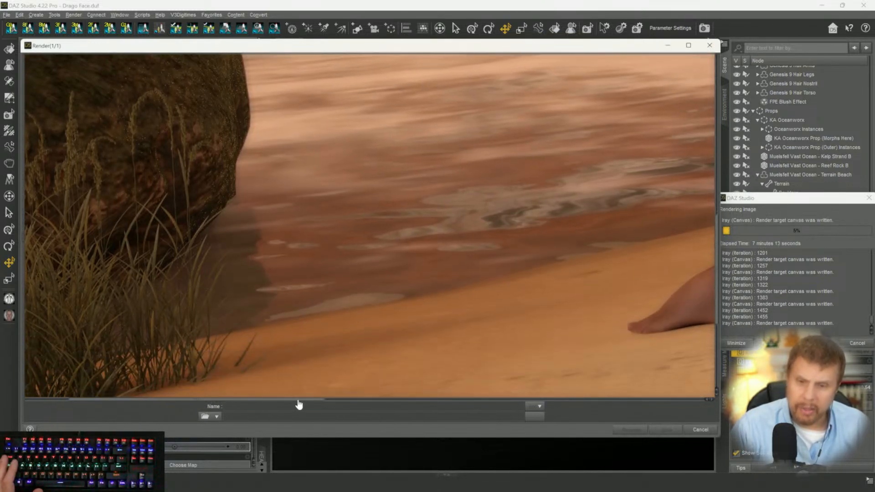
Inspect the grass clumps on both sides of the beach, including their seed heads, shadows and the rocks and waves behind them.
drag(296, 400, 246, 412)
scroll(178, 332, down, 3)
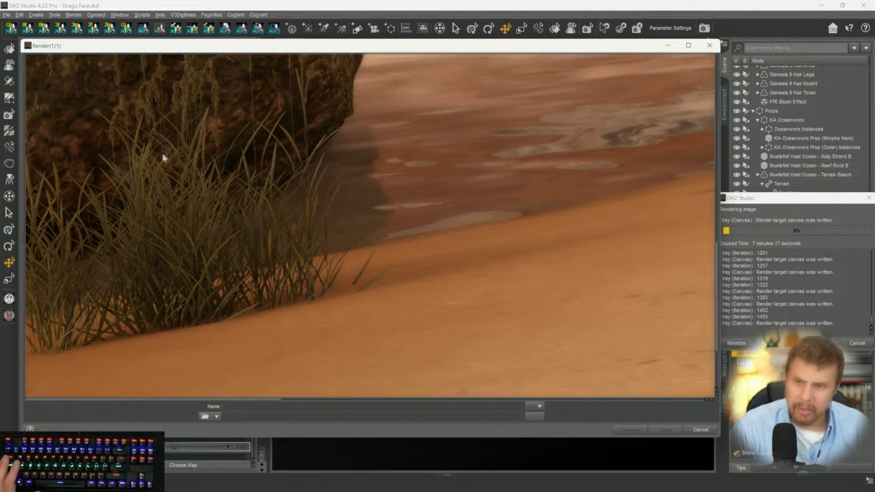
scroll(162, 153, up, 2)
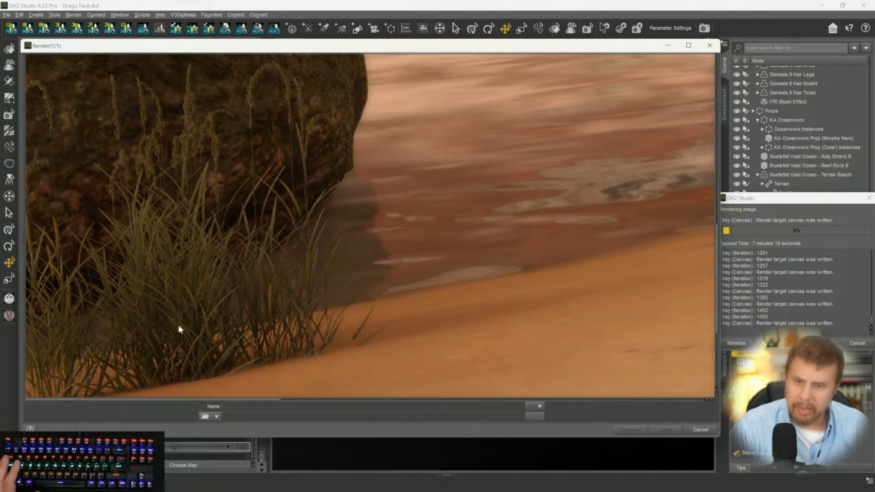
drag(234, 404, 641, 416)
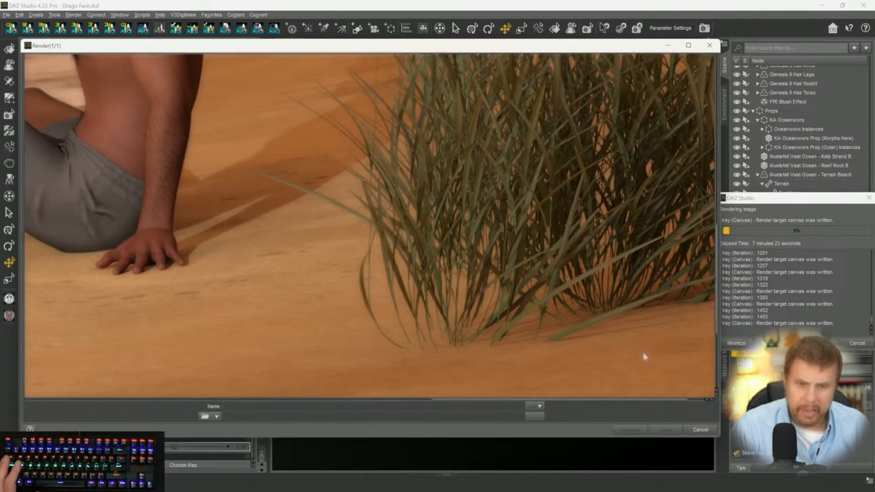
scroll(540, 335, up, 2)
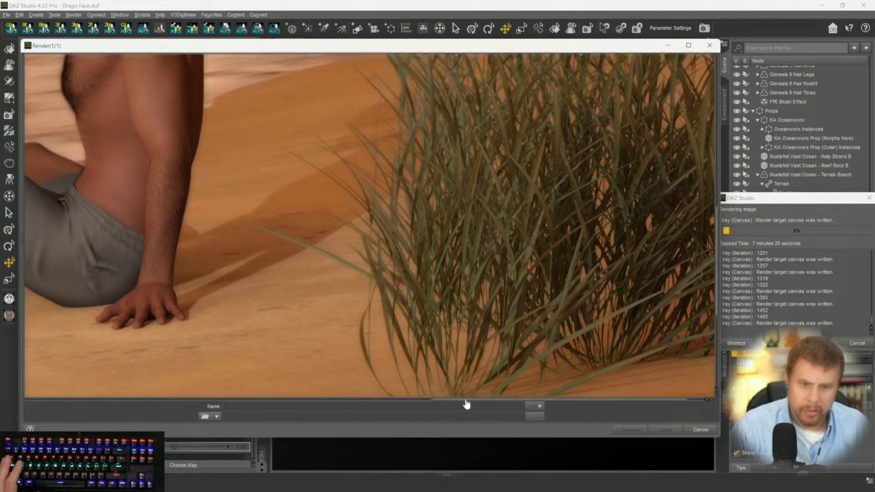
drag(466, 405, 498, 408)
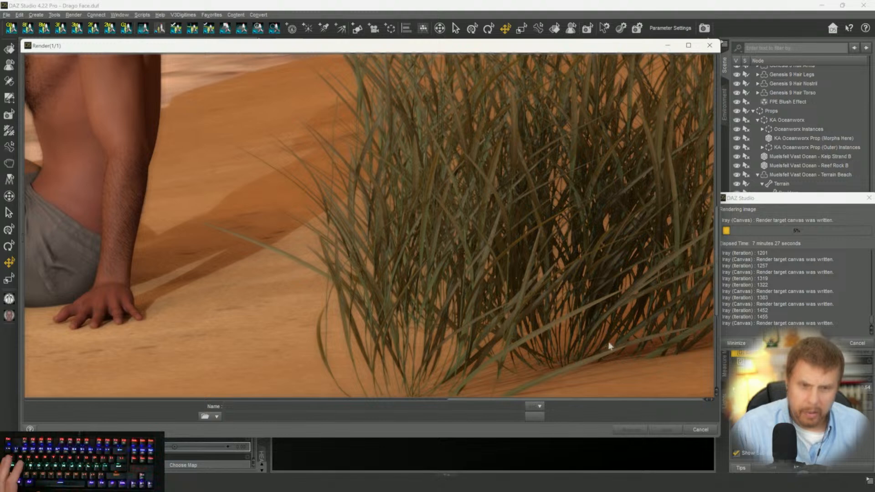
scroll(610, 346, up, 8)
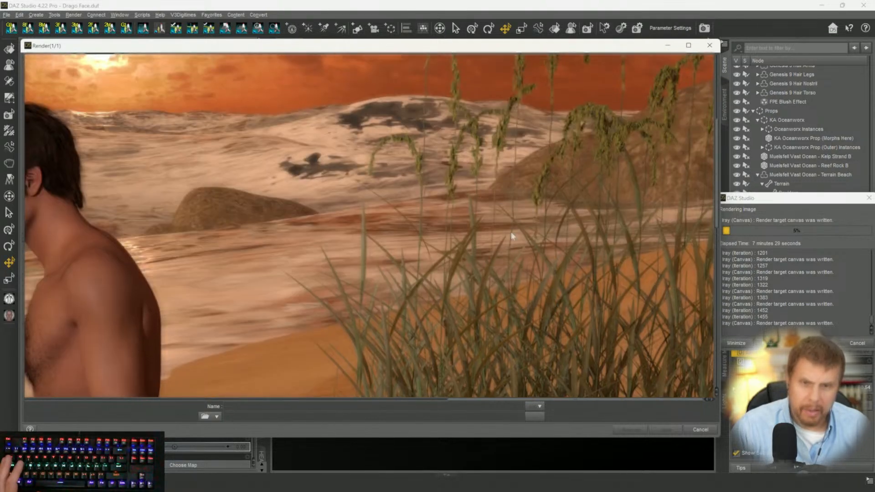
scroll(589, 98, up, 4)
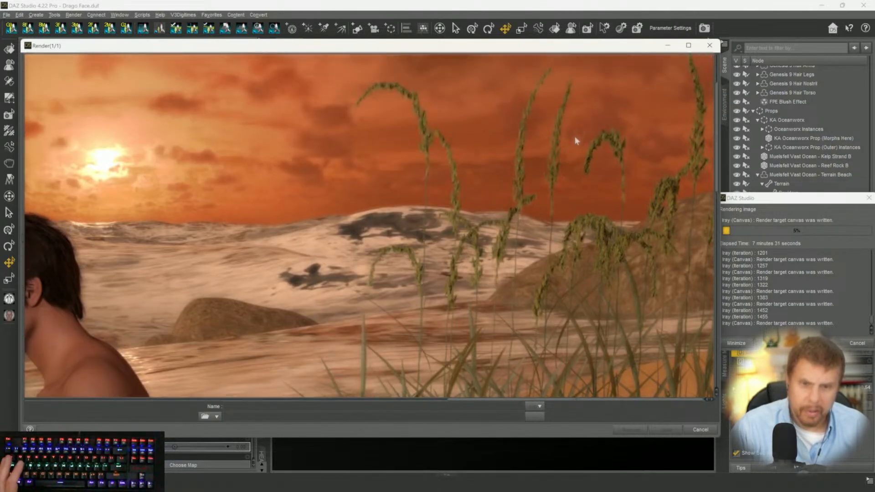
scroll(538, 173, down, 3)
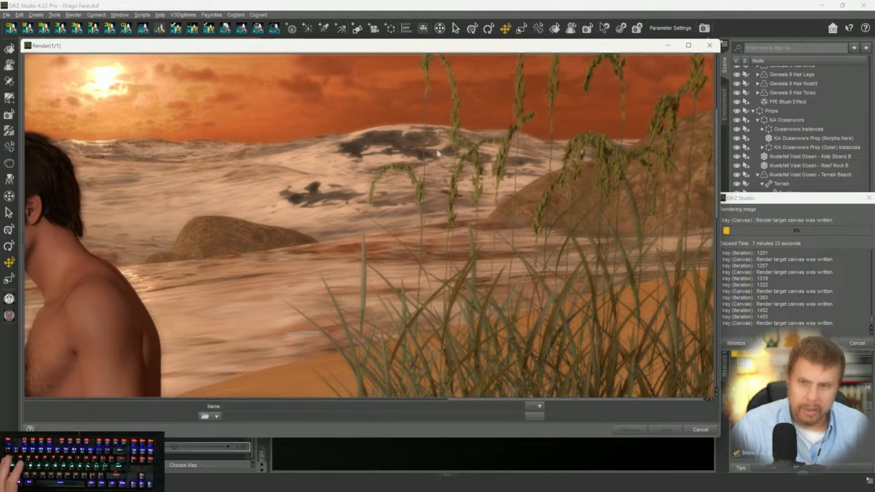
scroll(437, 151, up, 3)
scroll(87, 136, up, 1)
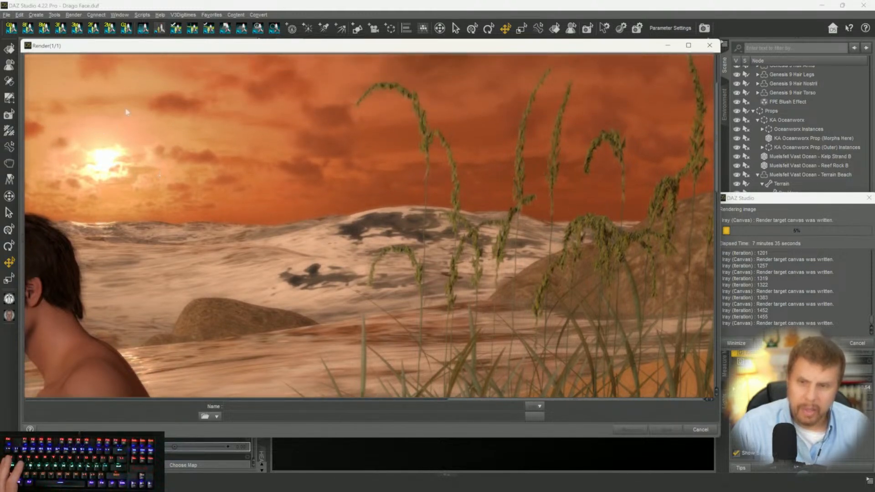
Compare the figure's head and torso with the setting sun, clouded sky and the waves he faces.
drag(498, 404, 387, 404)
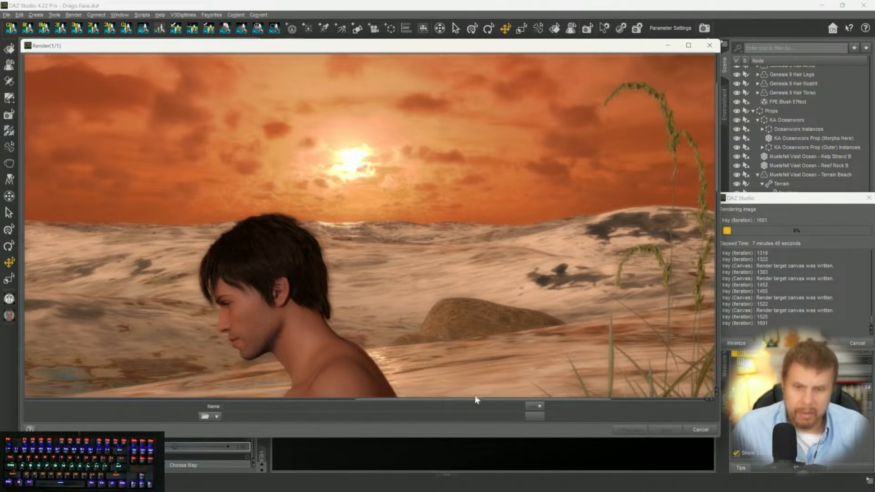
drag(472, 403, 316, 407)
scroll(309, 275, up, 3)
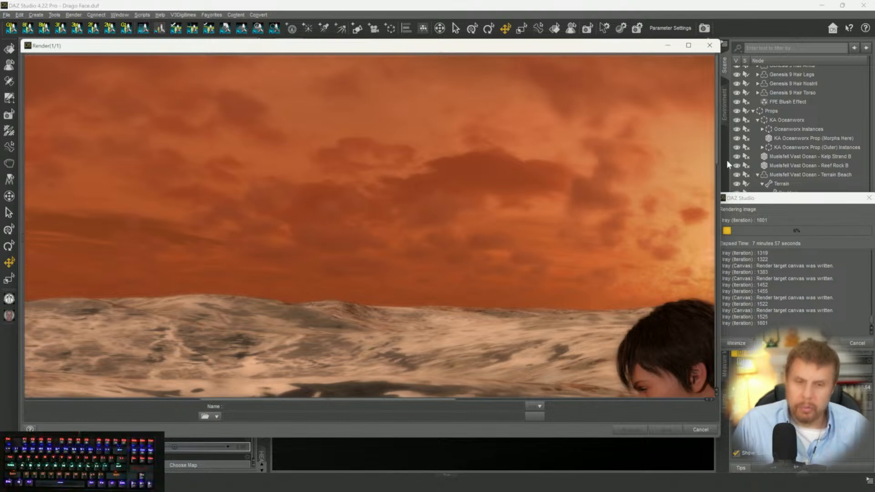
scroll(418, 233, down, 4)
scroll(417, 233, down, 7)
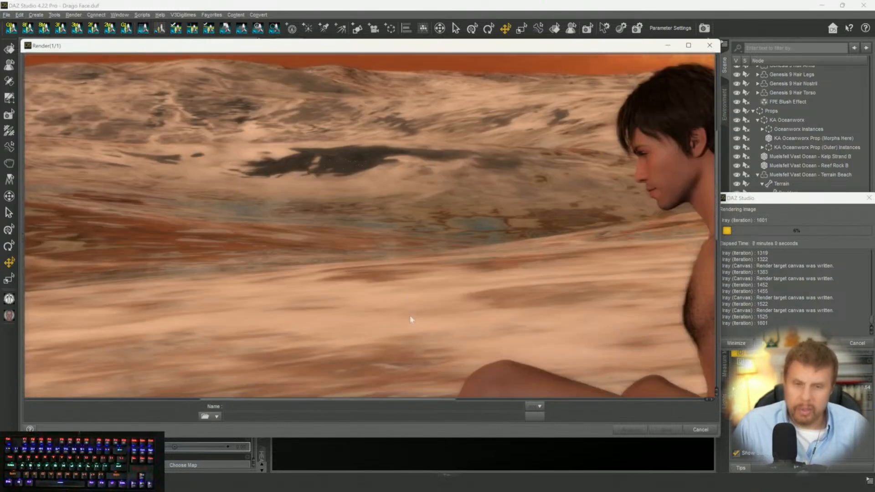
scroll(187, 183, up, 4)
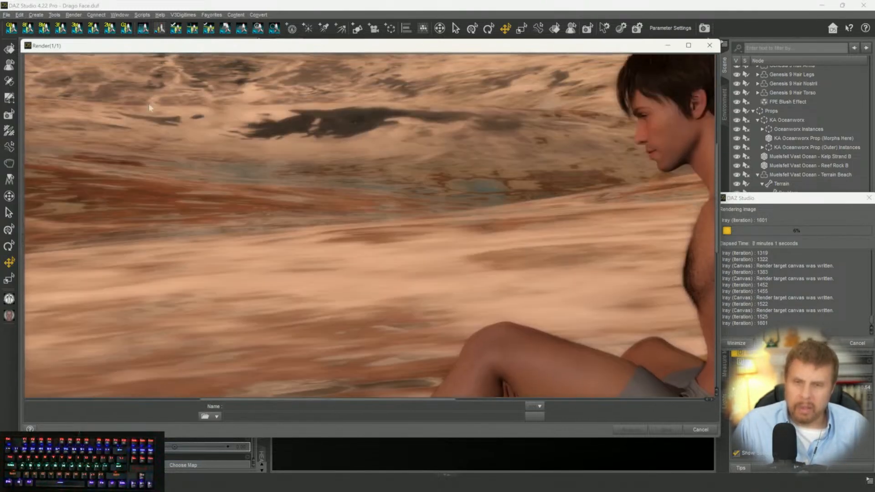
scroll(321, 124, up, 2)
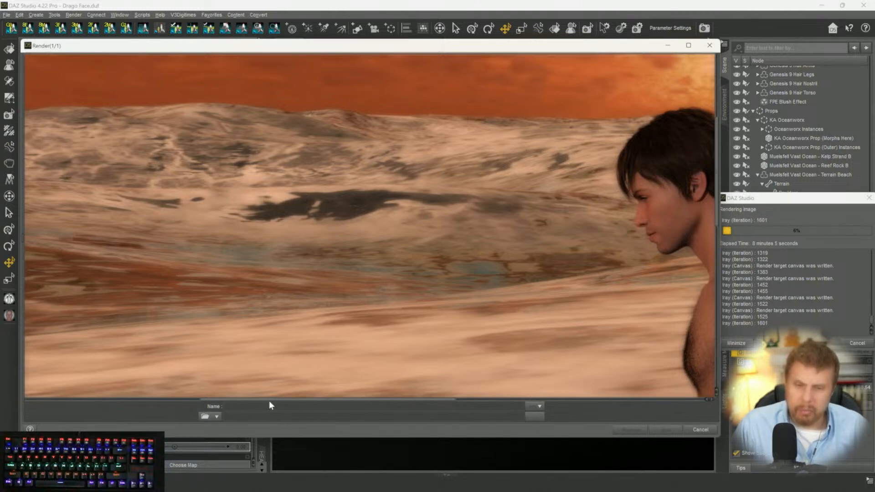
drag(277, 405, 484, 406)
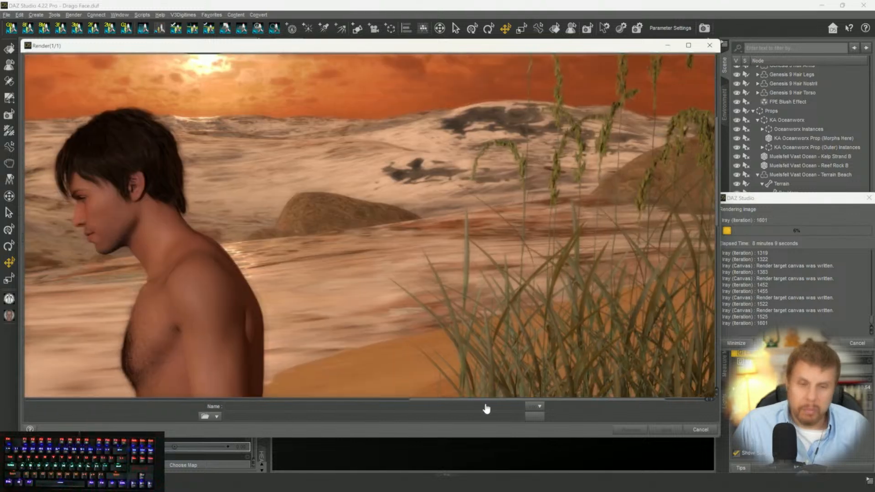
scroll(527, 370, down, 5)
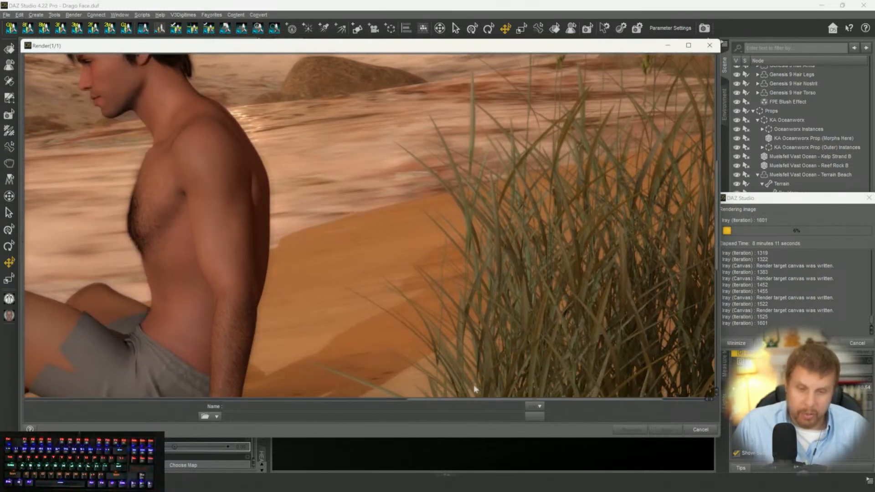
Check the stretch of water between the boulder and the figure's bent leg, from the foam patches up to the horizon.
drag(466, 405, 178, 383)
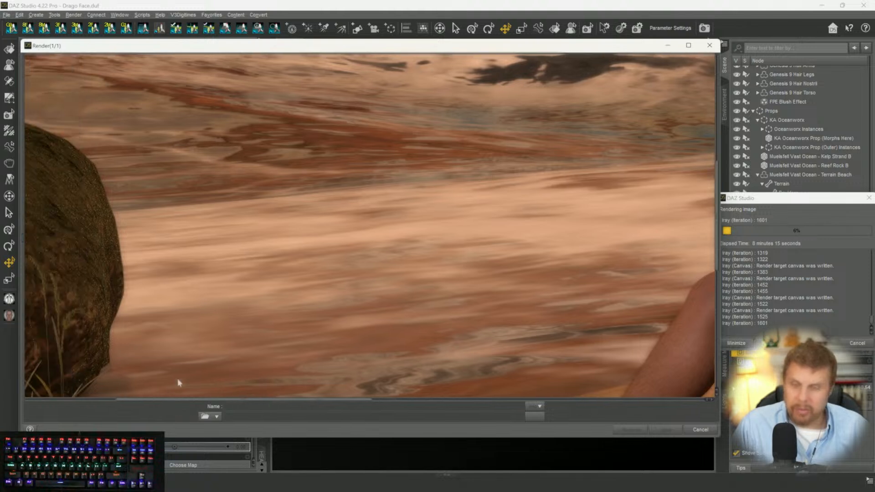
scroll(181, 352, up, 3)
scroll(182, 352, up, 5)
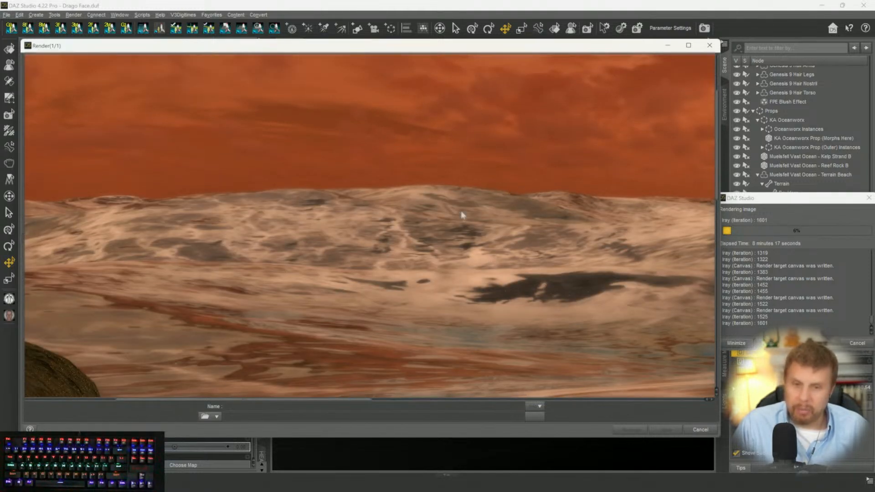
scroll(451, 318, down, 10)
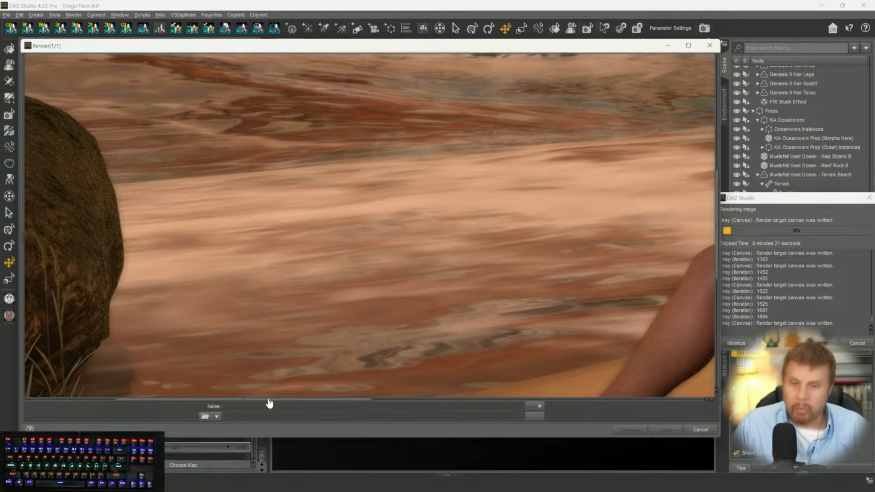
drag(268, 400, 314, 406)
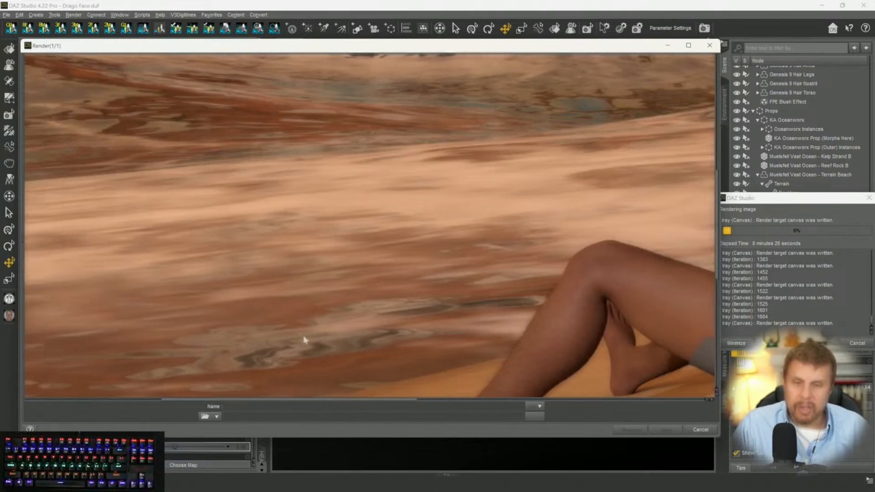
scroll(306, 319, up, 10)
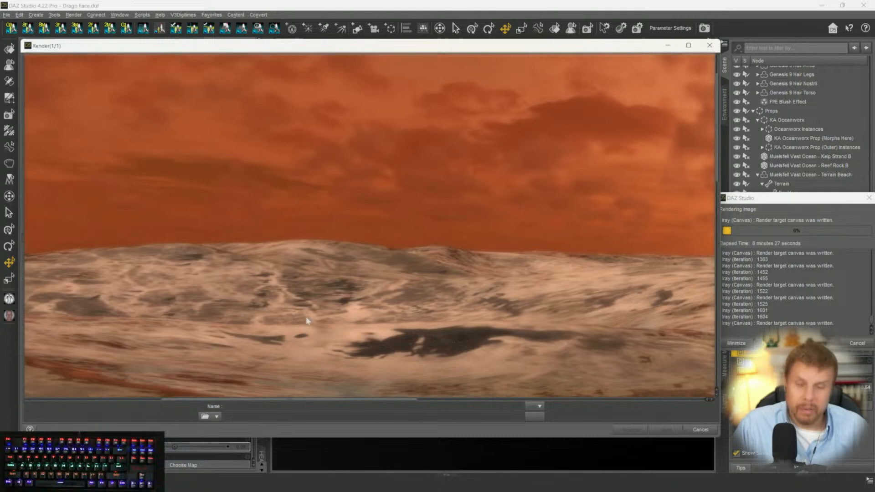
scroll(307, 321, down, 10)
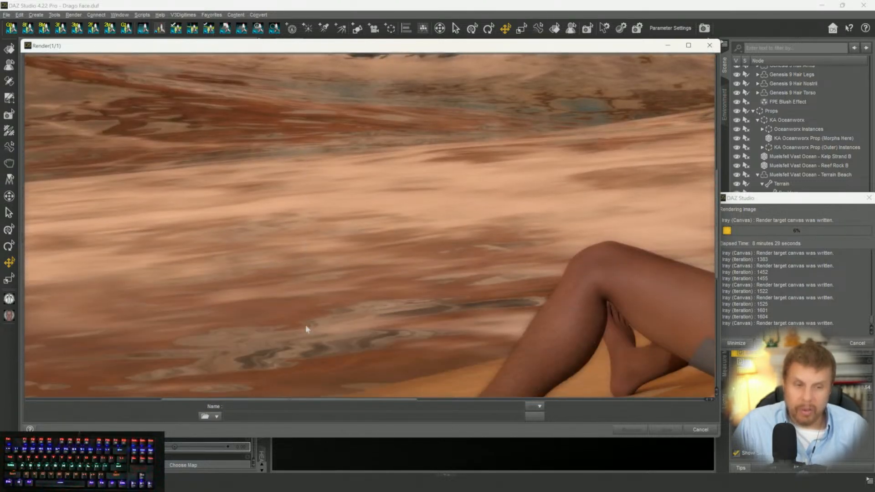
Examine the figure's legs and feet on the sand, their shadows, and the nearby shoreline and water colours.
scroll(305, 325, down, 5)
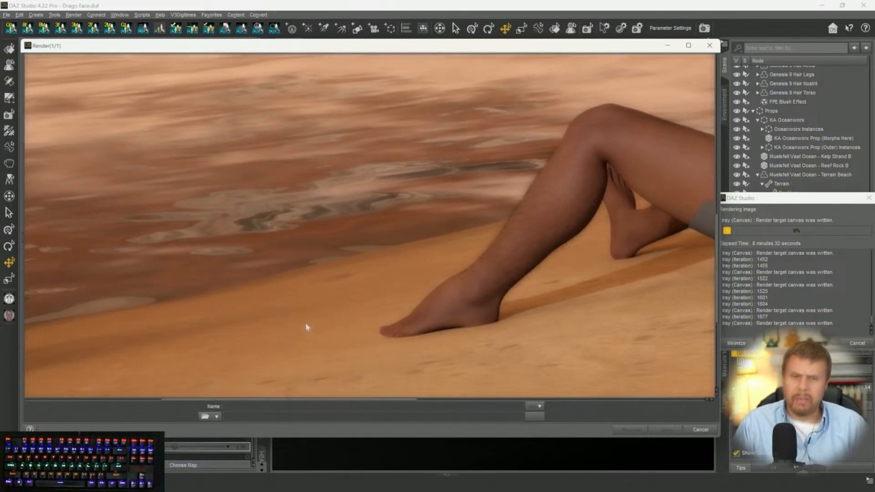
scroll(306, 323, down, 3)
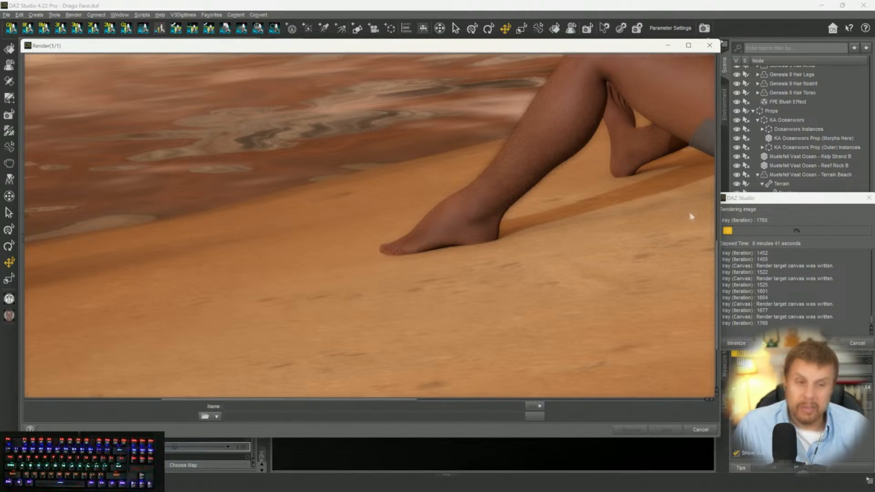
drag(715, 254, 717, 216)
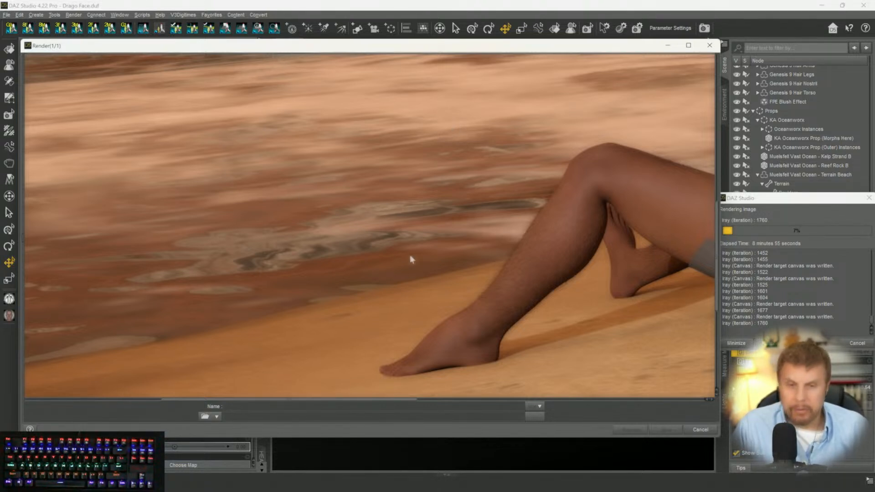
scroll(392, 235, up, 5)
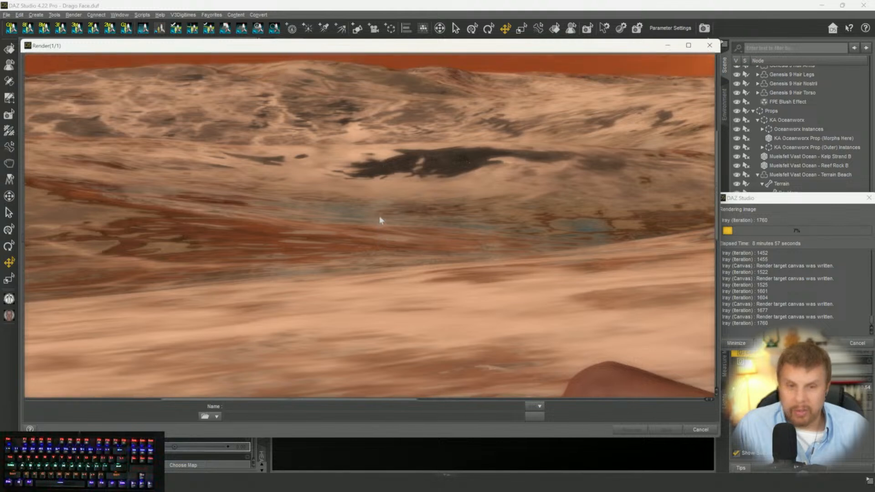
scroll(380, 220, down, 4)
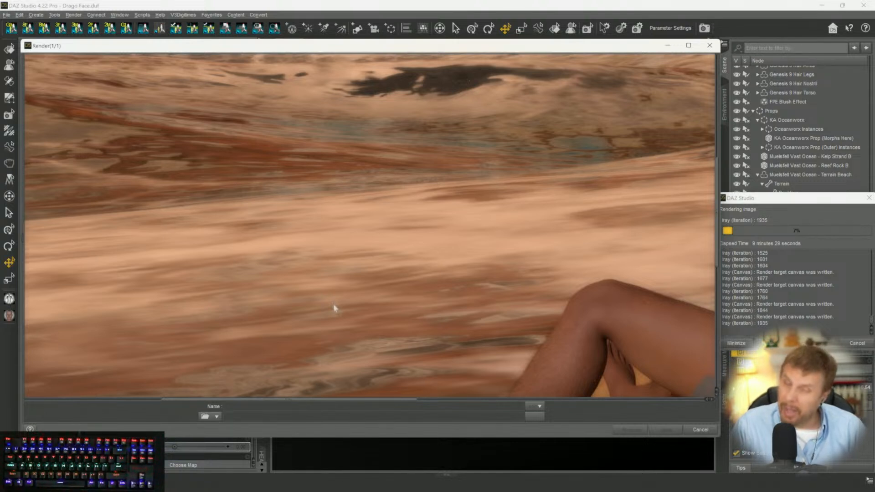
Examine the waves, foam patches and dark water reflections from the figure's bent knee up to the horizon and the clouded sky.
scroll(334, 290, up, 5)
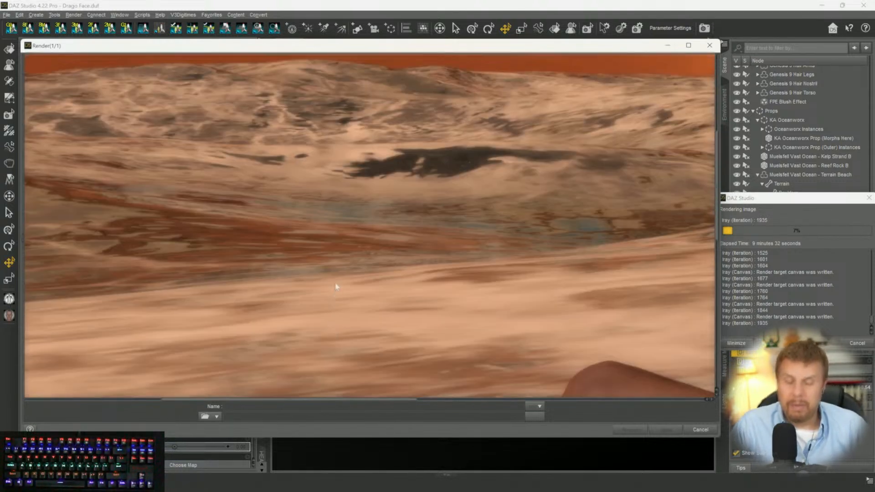
scroll(336, 286, up, 5)
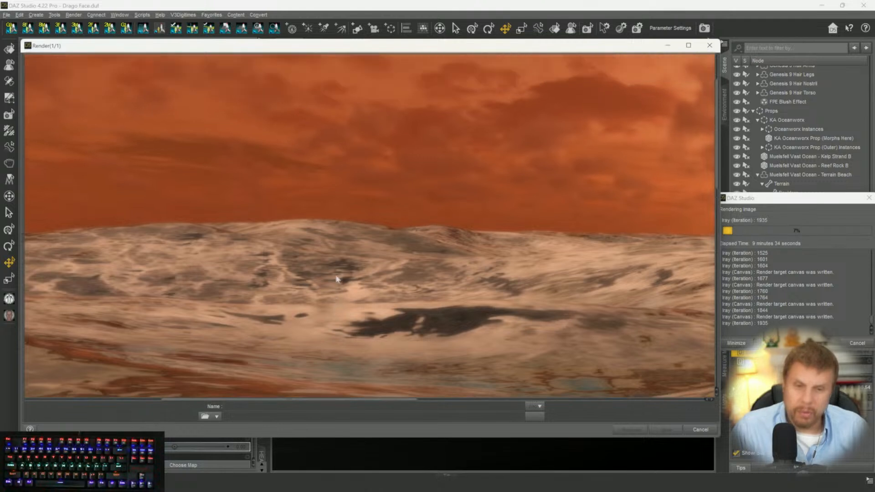
scroll(338, 292, down, 5)
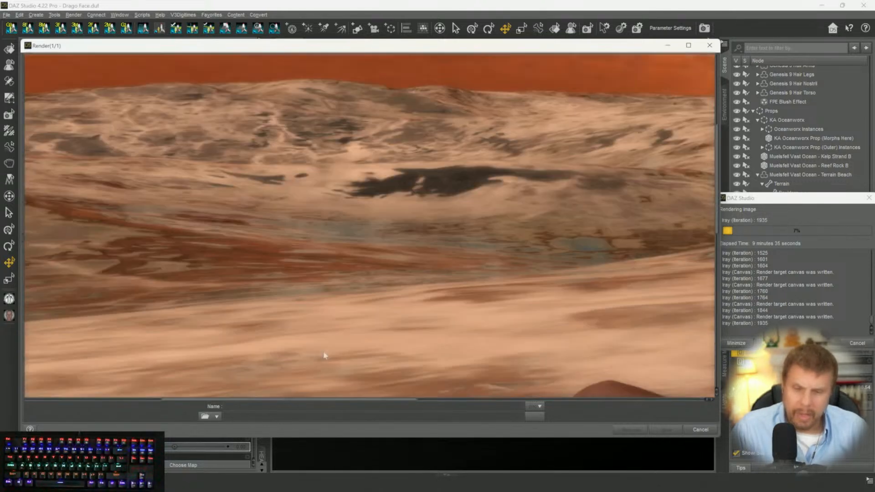
scroll(415, 279, down, 3)
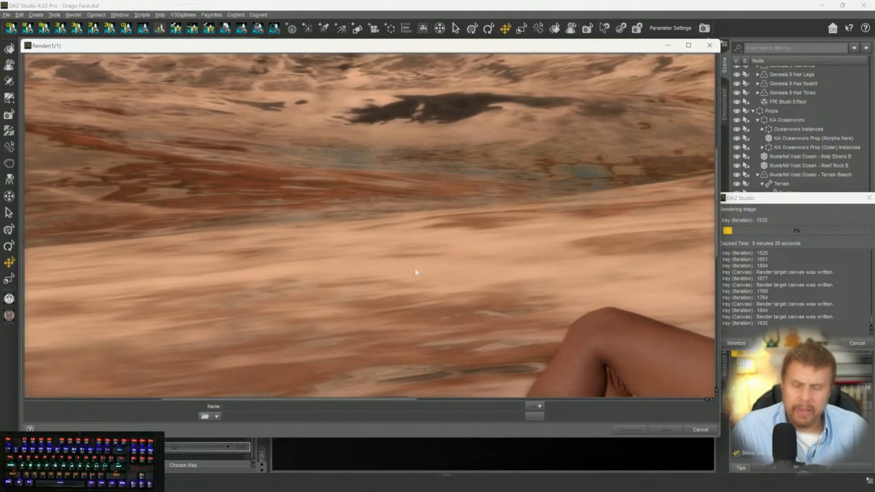
scroll(408, 278, up, 2)
scroll(407, 273, up, 5)
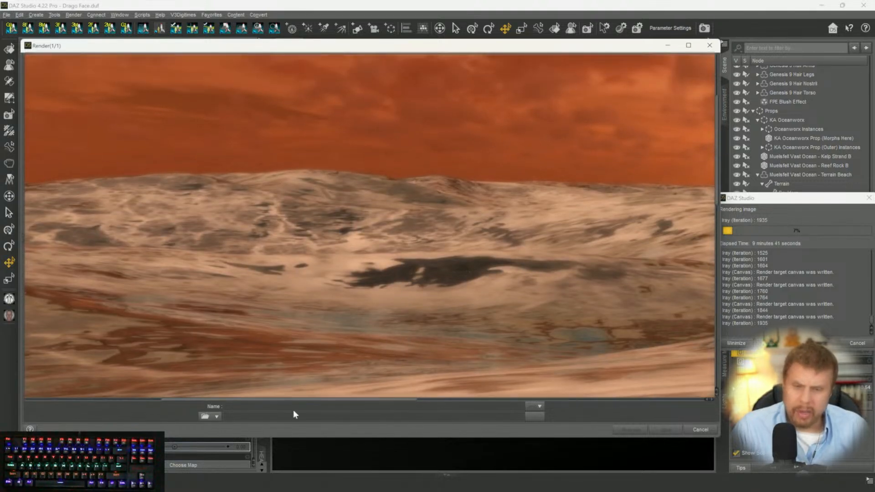
Follow the rendered figure from his head at the setting sun down to his feet and the textured sand in the foreground.
drag(304, 404, 398, 402)
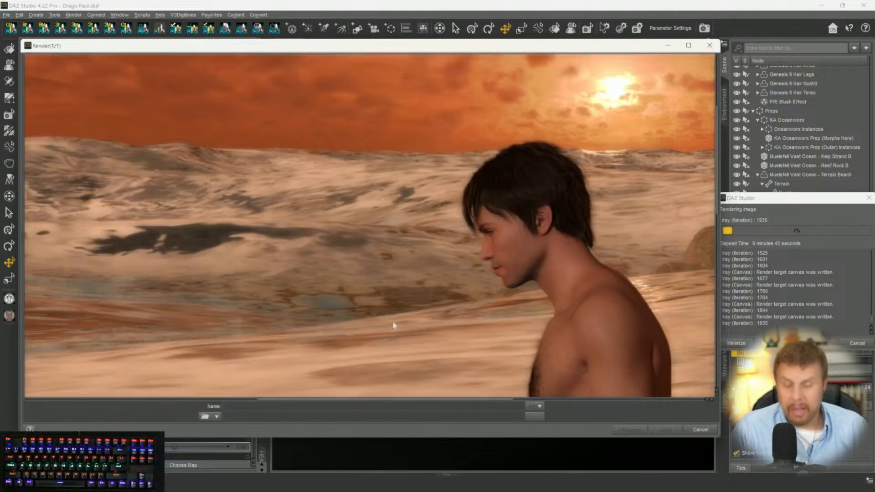
scroll(392, 322, down, 8)
scroll(250, 349, down, 8)
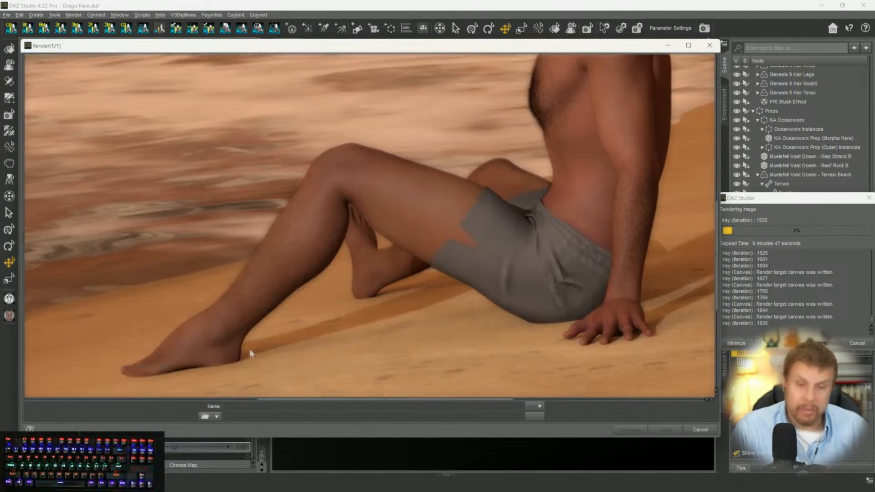
scroll(249, 348, down, 2)
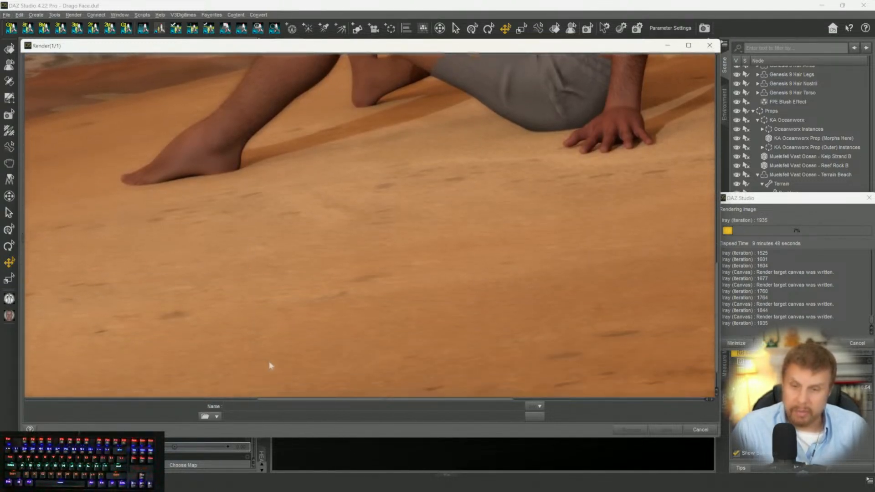
drag(313, 399, 246, 392)
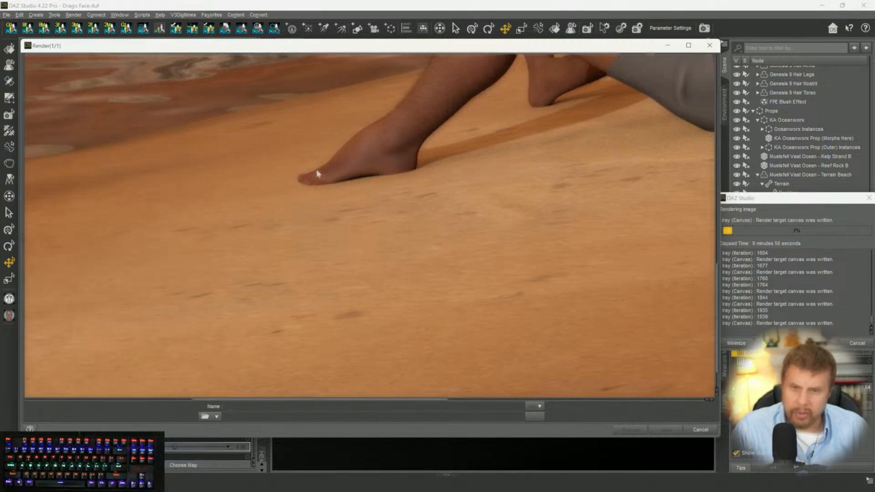
scroll(411, 183, up, 5)
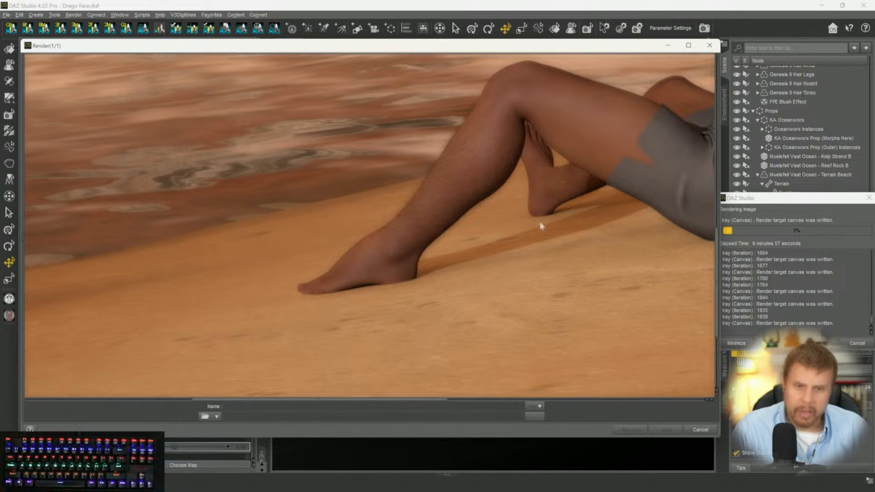
Inspect the figure's supporting hand, shorts and torso, and the shadows and sand texture between him and the grass clump.
drag(288, 405, 460, 412)
scroll(510, 264, up, 8)
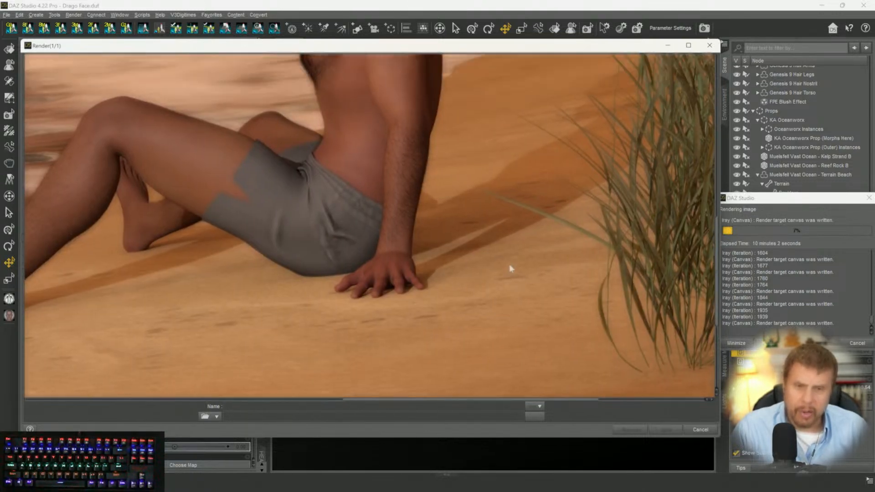
scroll(508, 270, up, 10)
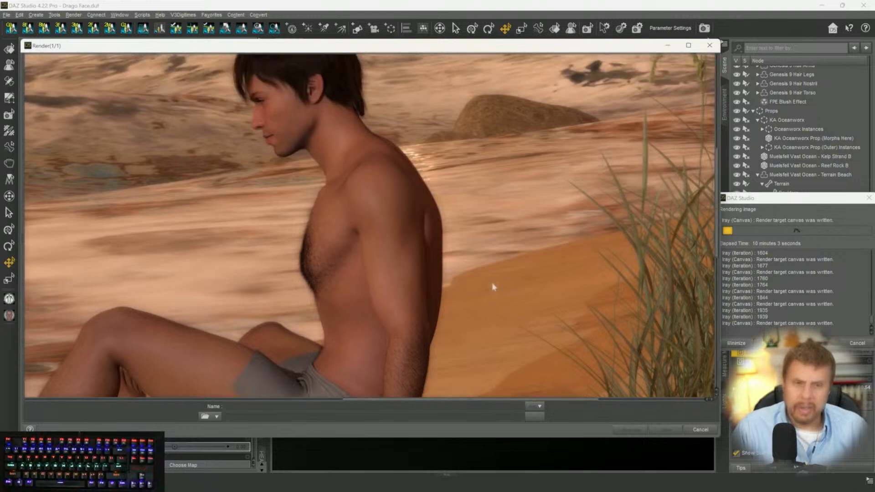
scroll(492, 285, down, 12)
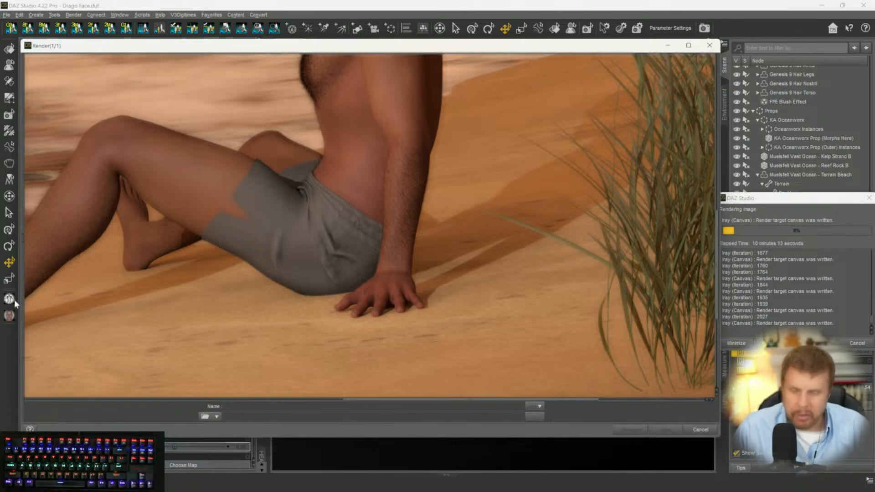
scroll(281, 321, up, 2)
scroll(364, 333, down, 4)
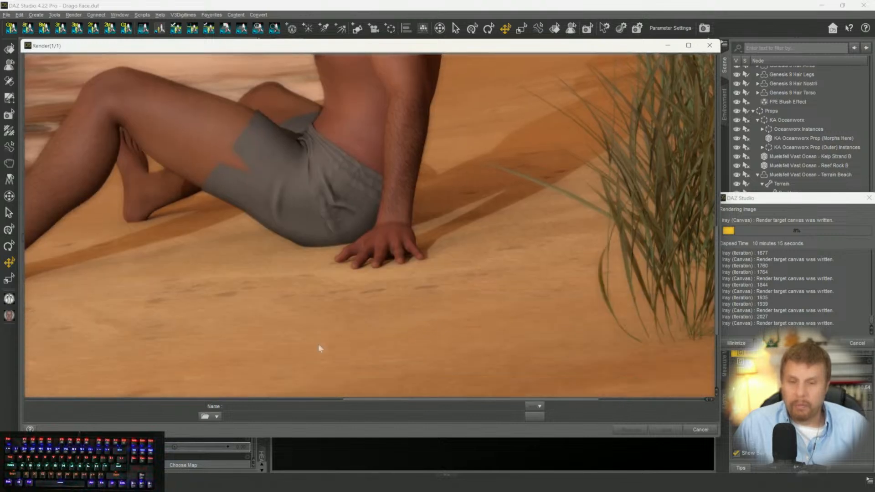
scroll(553, 354, down, 3)
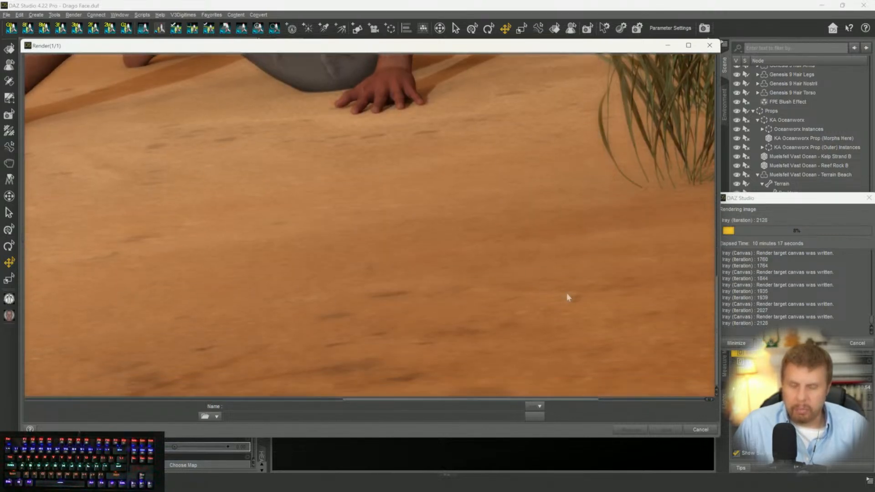
scroll(518, 288, up, 7)
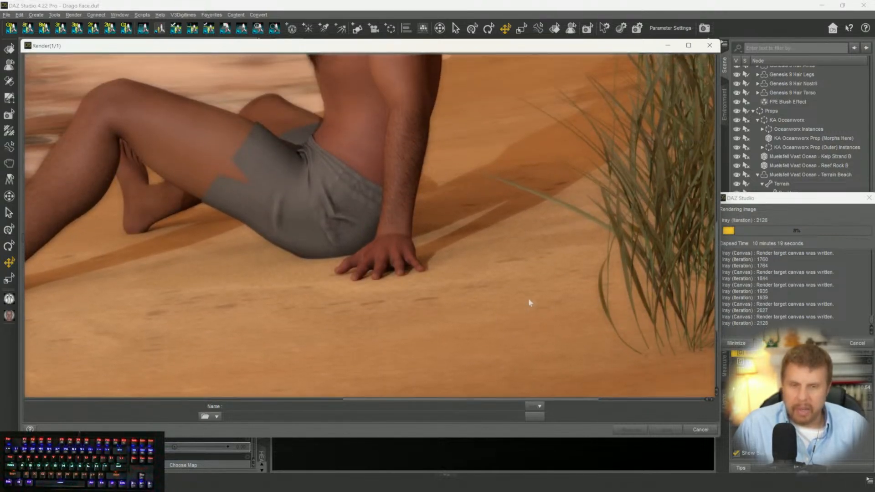
scroll(527, 294, up, 1)
scroll(524, 281, down, 3)
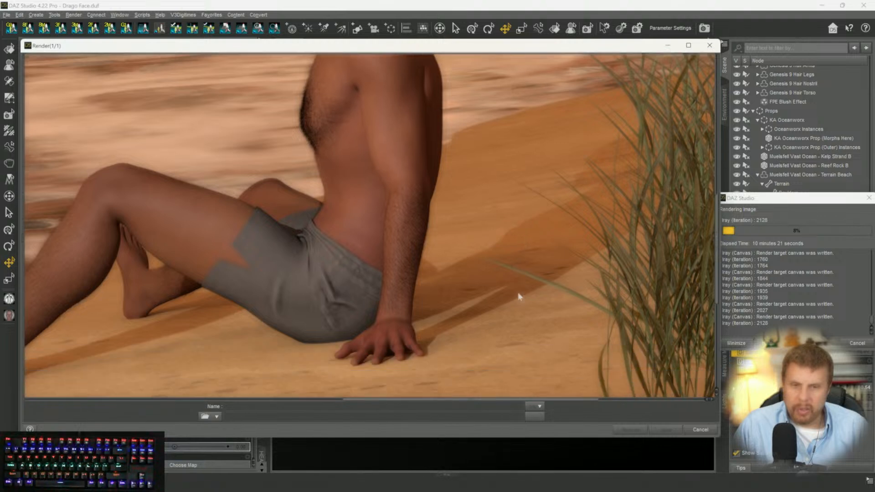
scroll(518, 294, down, 5)
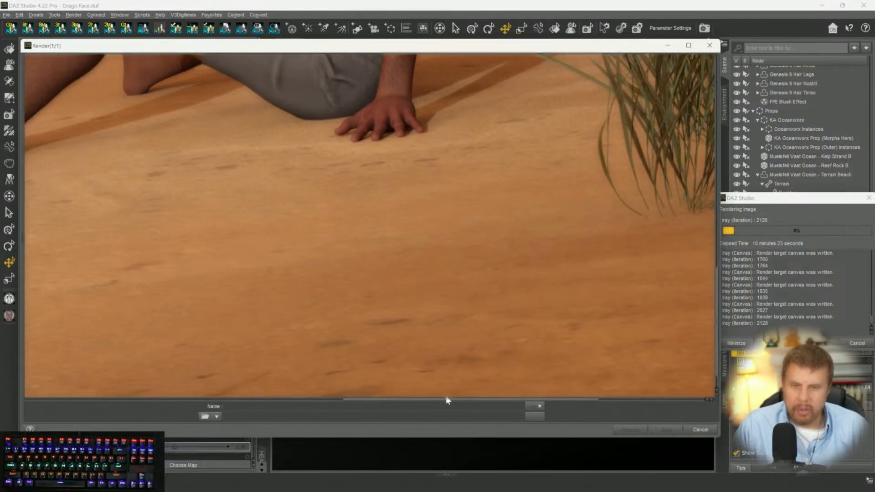
Compare the foreground sand and the figure's whole pose with the boulder, waves and sun behind his head.
drag(417, 404, 349, 405)
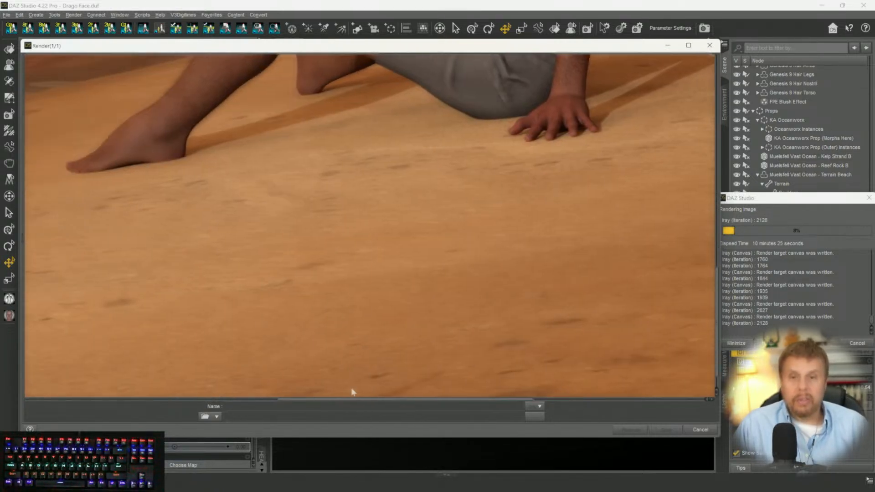
scroll(364, 319, up, 3)
scroll(364, 322, up, 8)
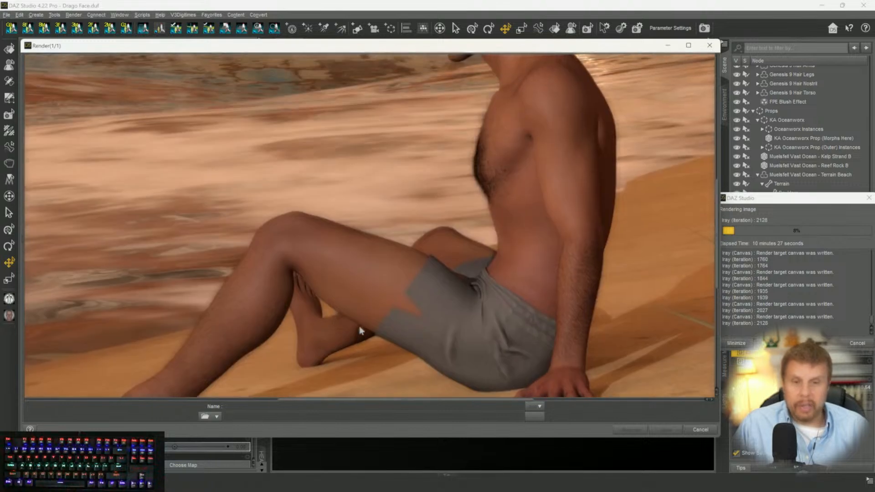
scroll(360, 321, up, 2)
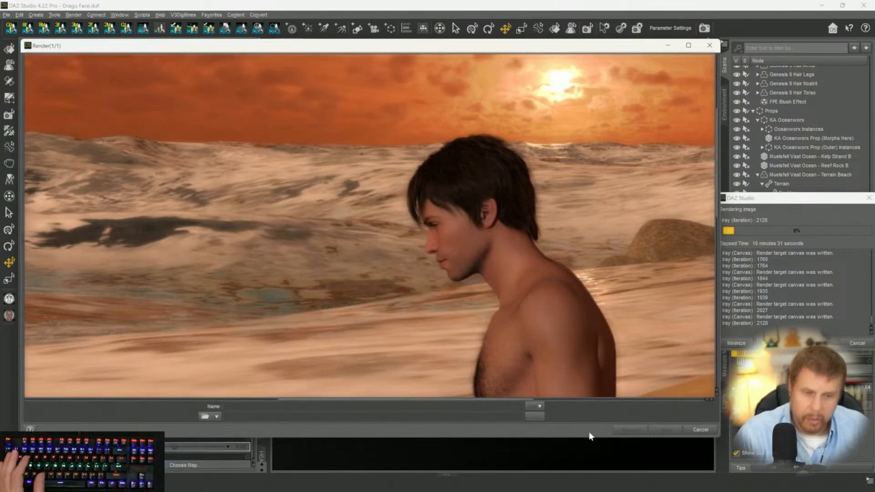
Stop the render in progress and save the image as a PNG named "Ocean Eyes" in the My Original DAZ PNG folder.
click(695, 431)
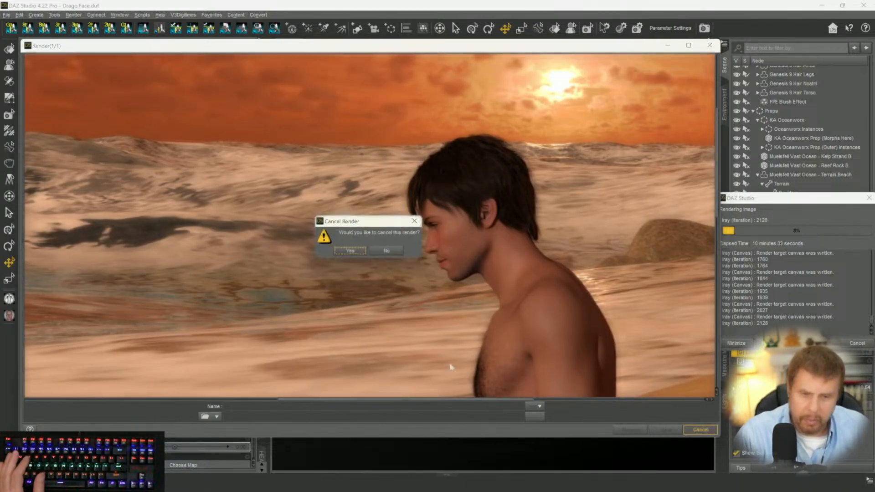
click(352, 250)
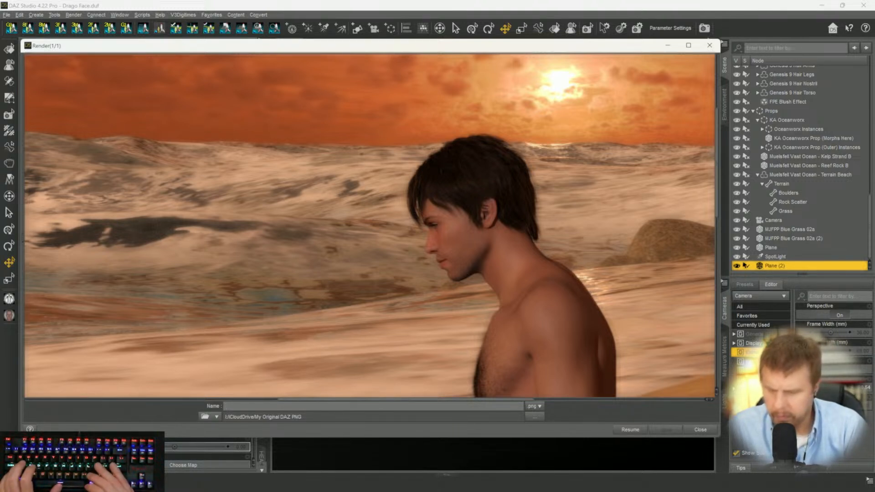
text(Ocena)
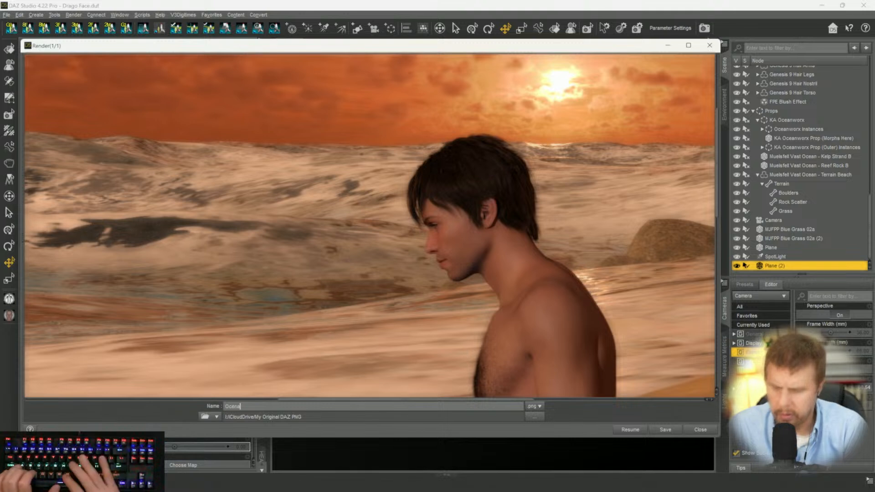
key(BackSpace)
key(BackSpace)
key(BackSpace)
text(an Eyes)
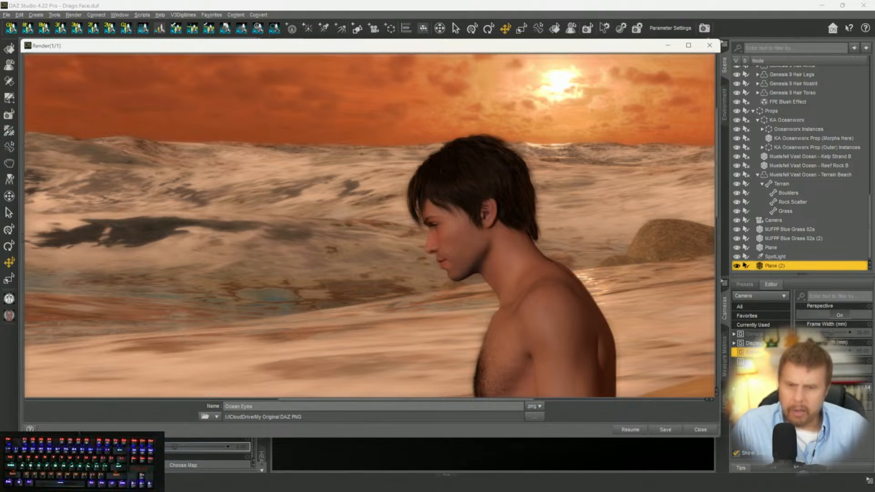
Switch to File Explorer and open the My Original DAZ PNG folder.
mouse_move(320, 485)
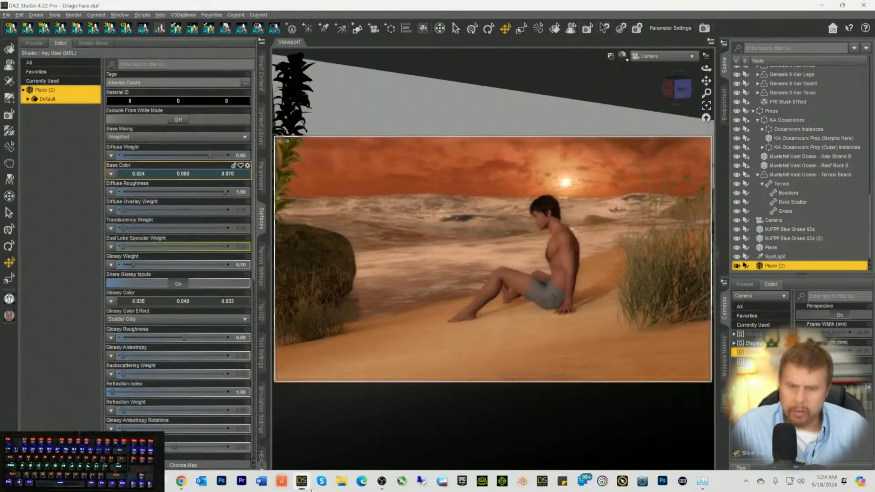
click(343, 484)
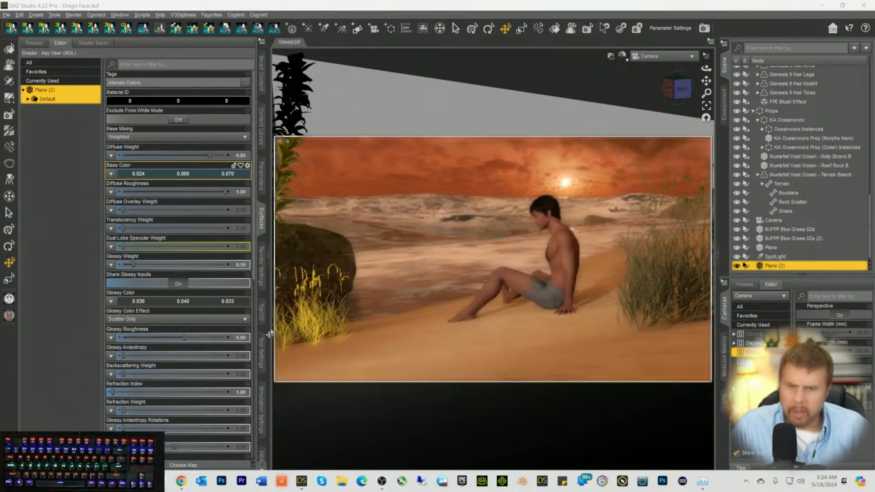
click(343, 485)
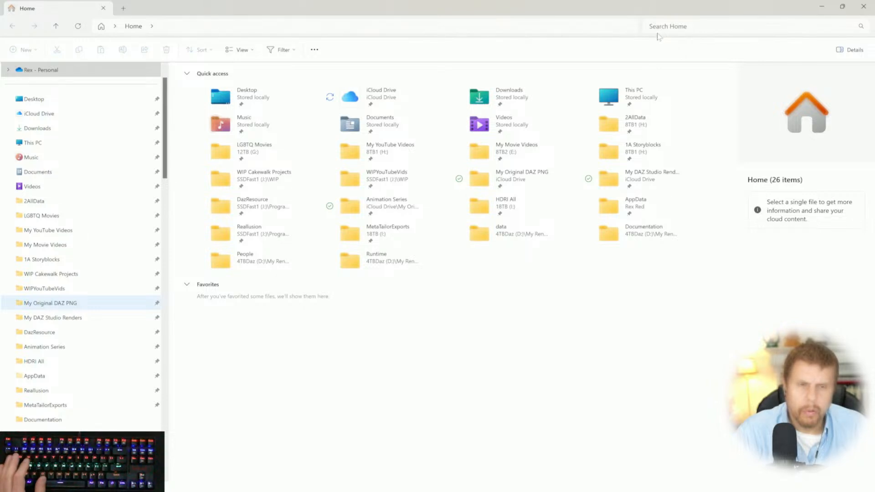
click(38, 304)
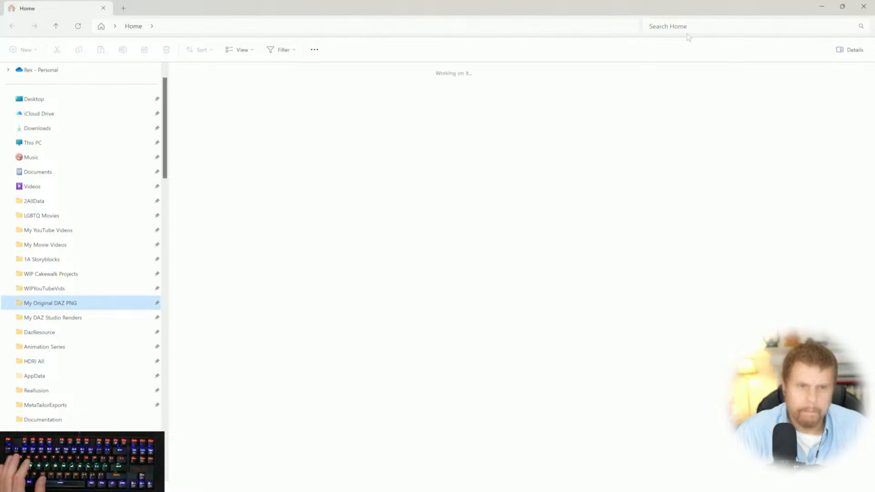
Search the folder for "ocean" and open Ocean Eyes.png to view the full image.
click(673, 28)
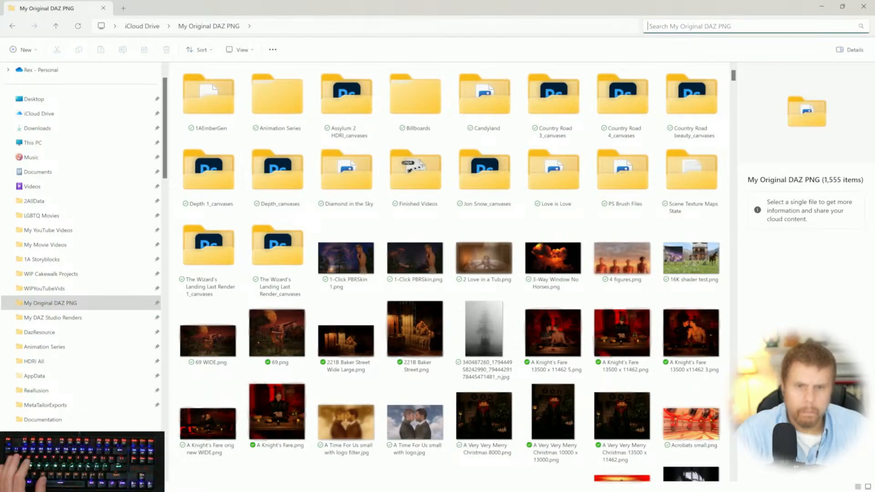
text(ocean)
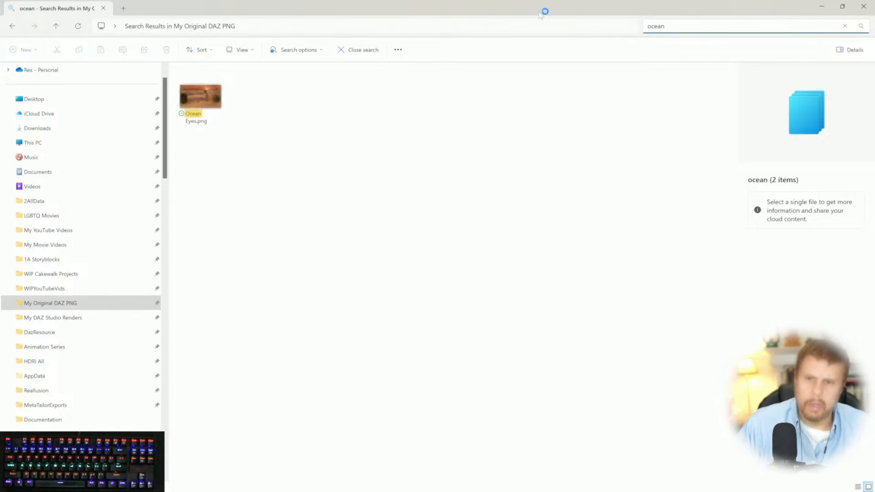
click(200, 93)
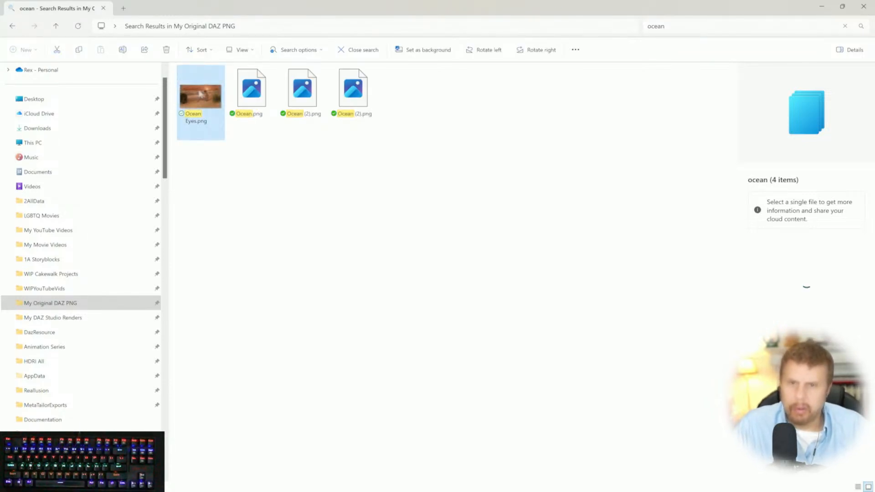
double_click(354, 90)
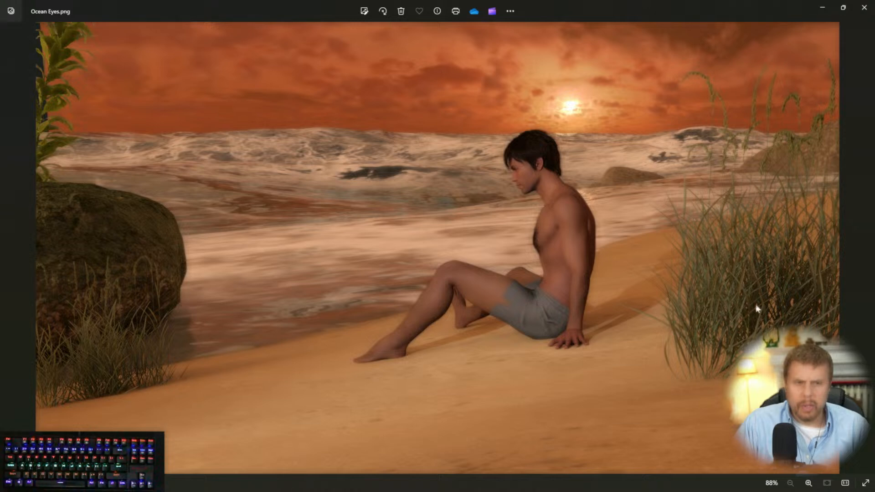
mouse_move(529, 490)
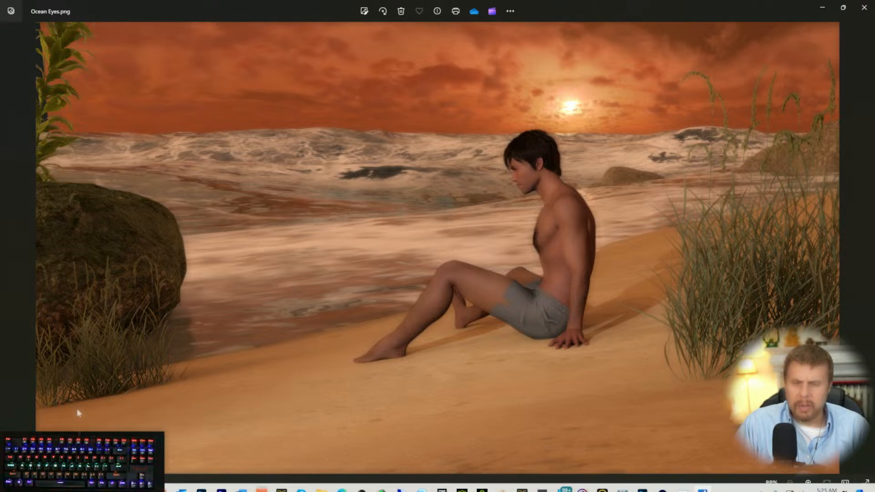